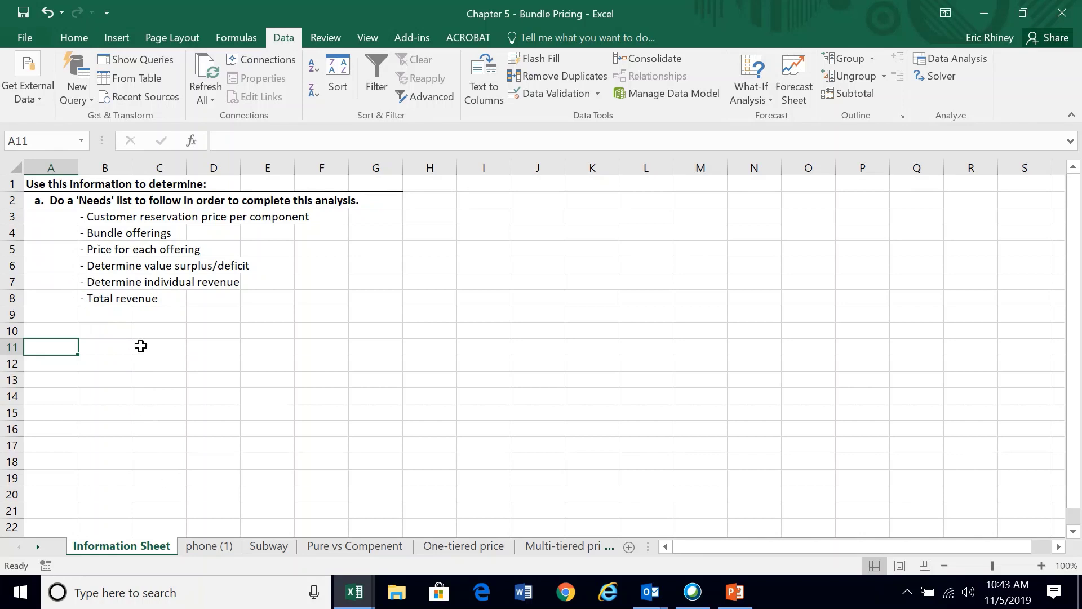
Step: On the phone (1) sheet, insert a blank column before the customer reservation price data
left_click(219, 551)
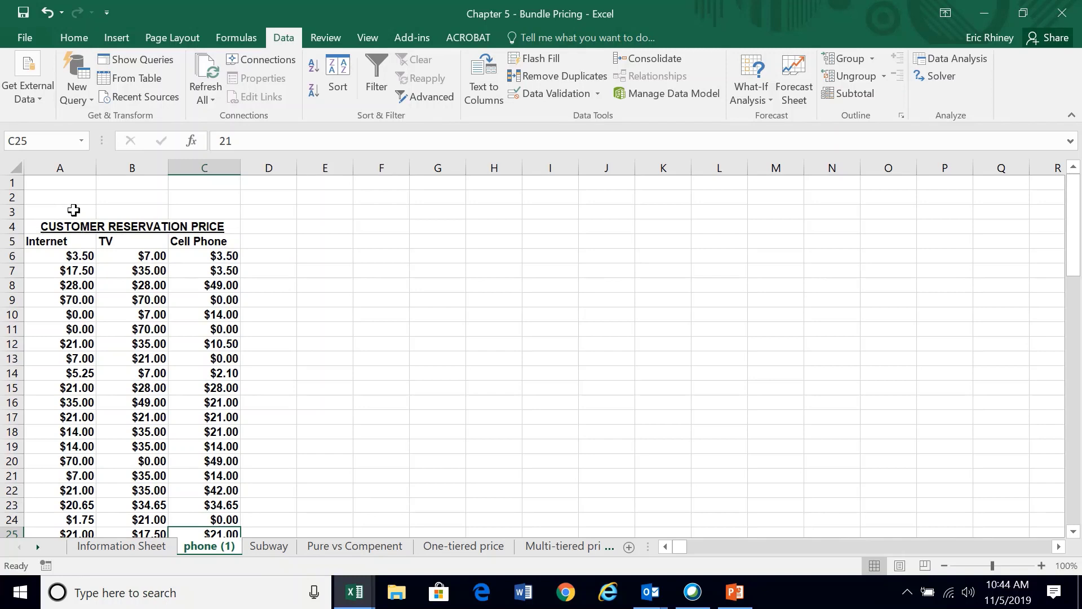
right_click(49, 165)
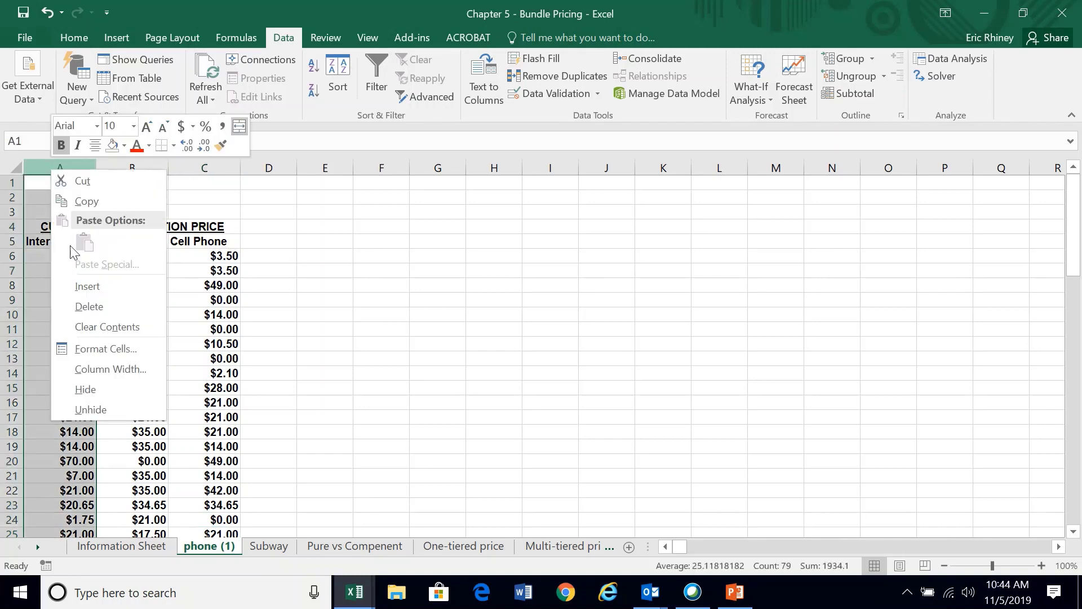
left_click(76, 277)
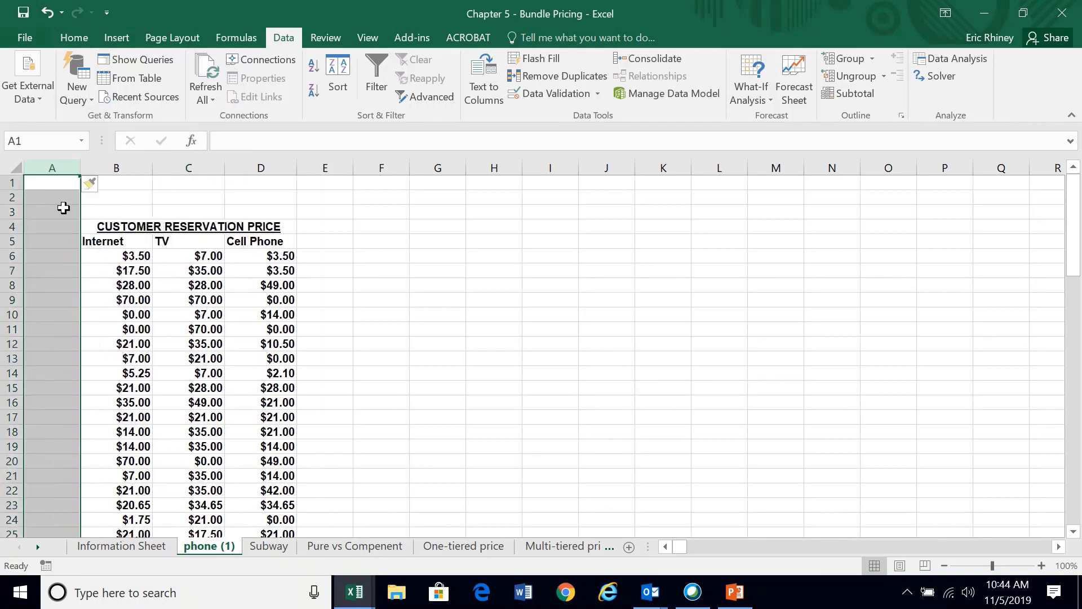
left_click(54, 209)
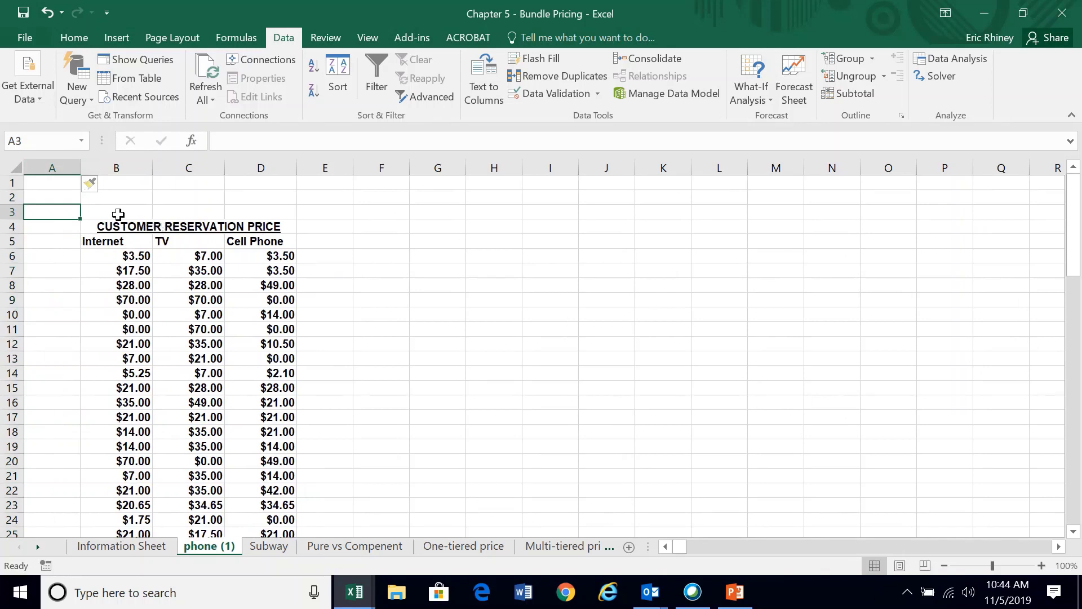
Step: Enter a price of $1.00 in cell B3, above the Internet reservation prices
left_click(118, 214)
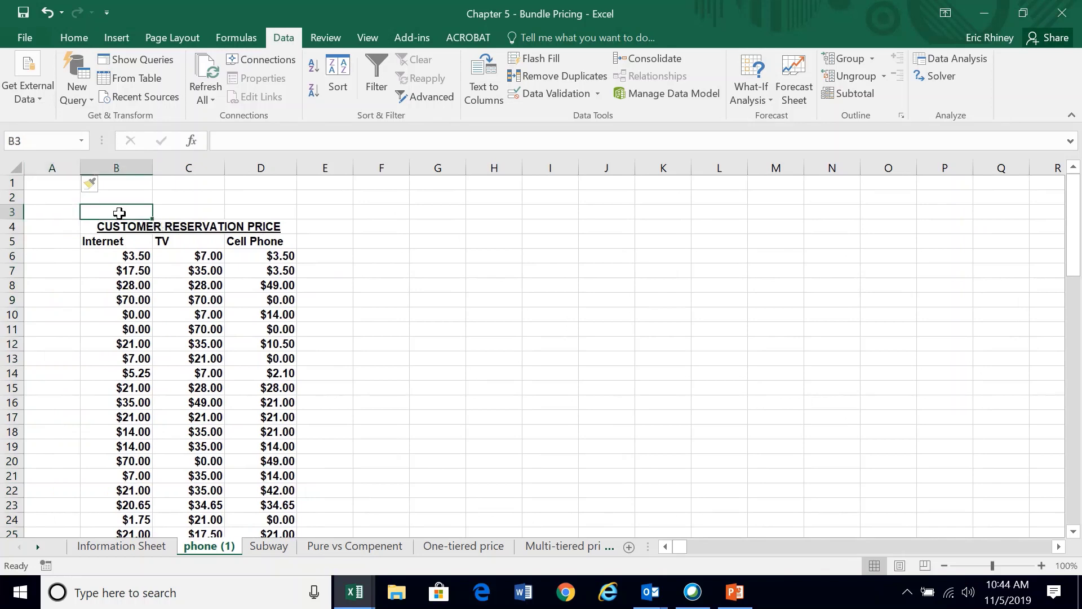
type("$11")
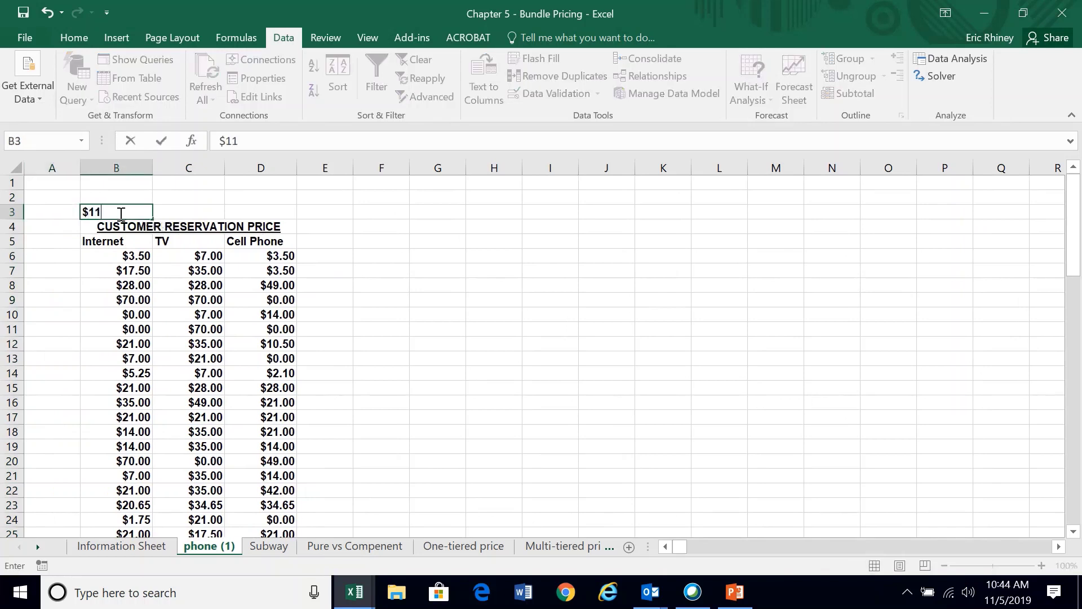
key("BackSpace")
type(".00")
key("Return")
Step: Fill the Internet price cell B3 with yellow and copy it across to C3:D3 for TV and Cell Phone
left_click(119, 213)
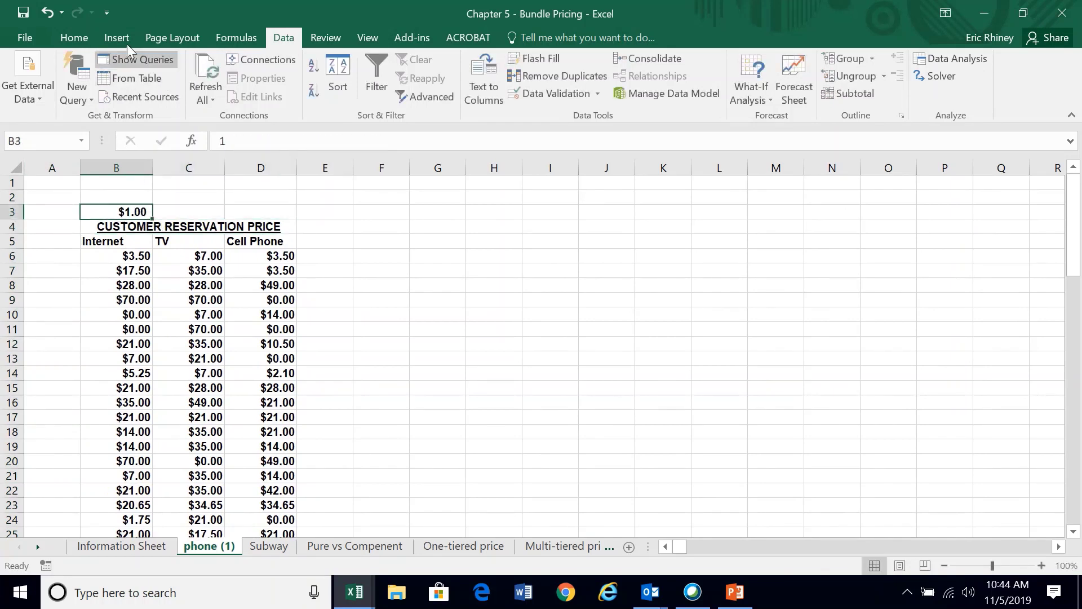
left_click(75, 37)
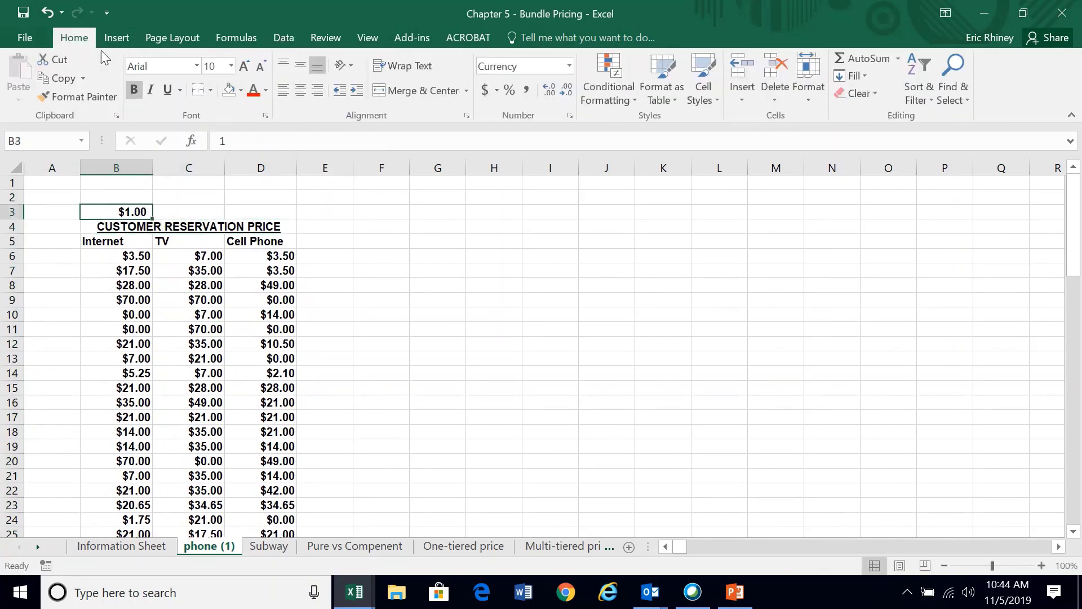
left_click(240, 91)
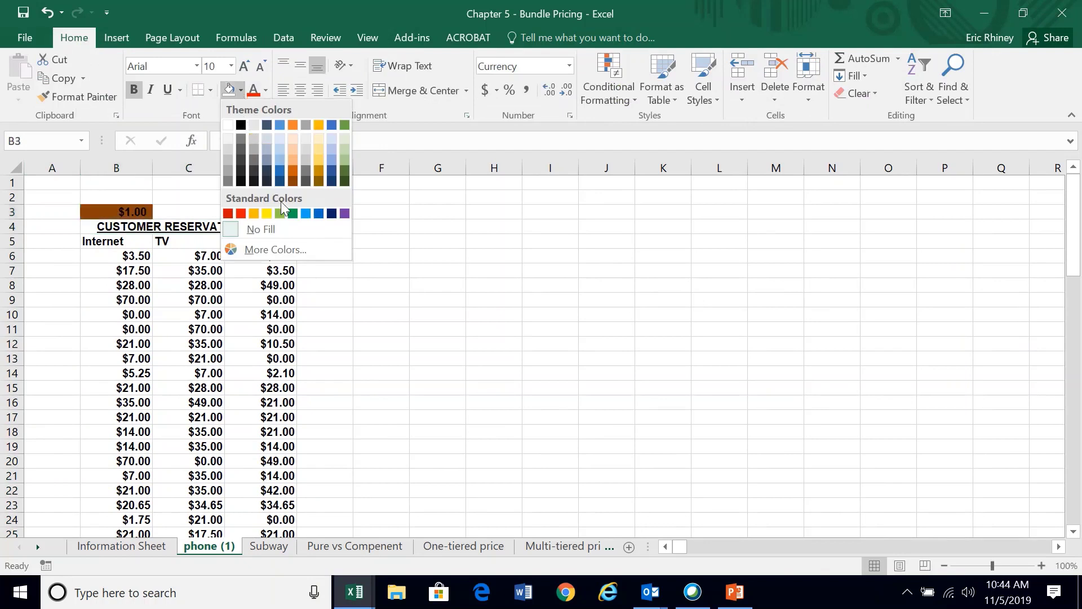
left_click(267, 213)
left_click_drag(153, 219, 282, 215)
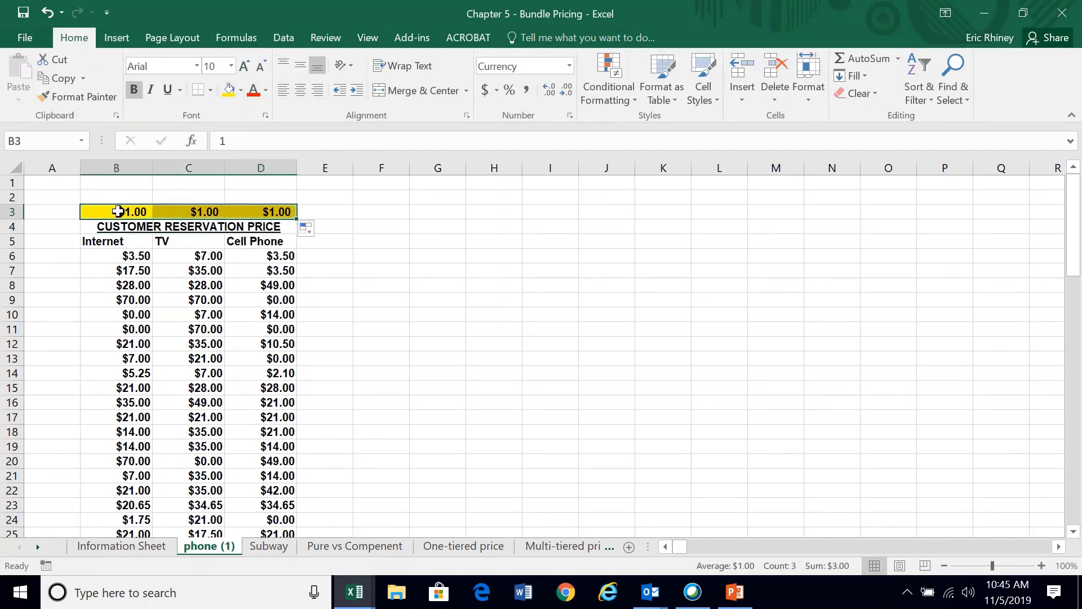
left_click(117, 210)
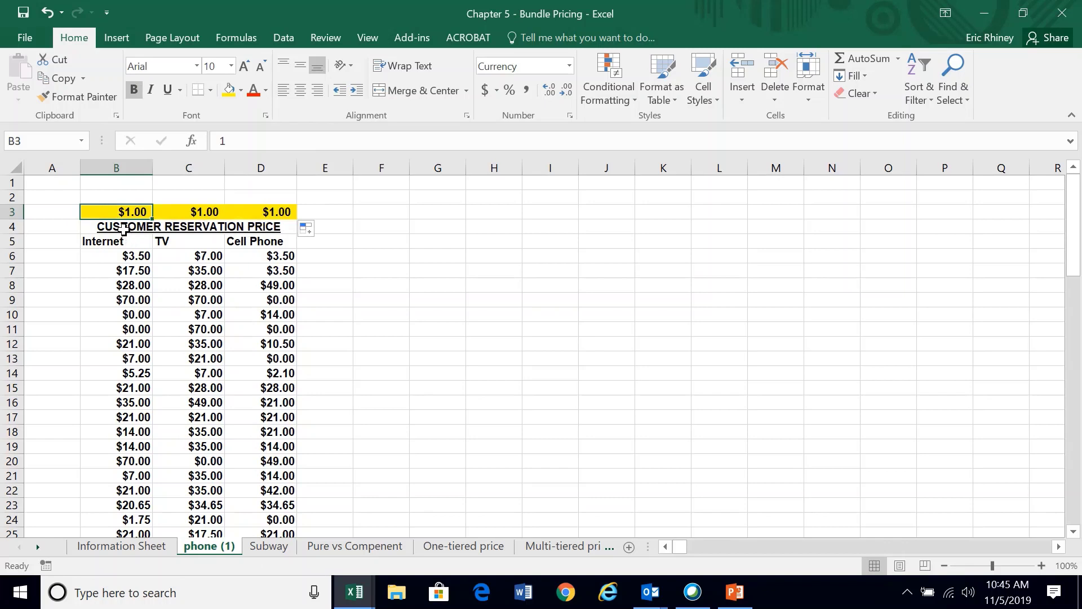
Step: Copy the Customer Reservation Price heading and its three product labels to E4:G5, and widen columns E through L
left_click(124, 228)
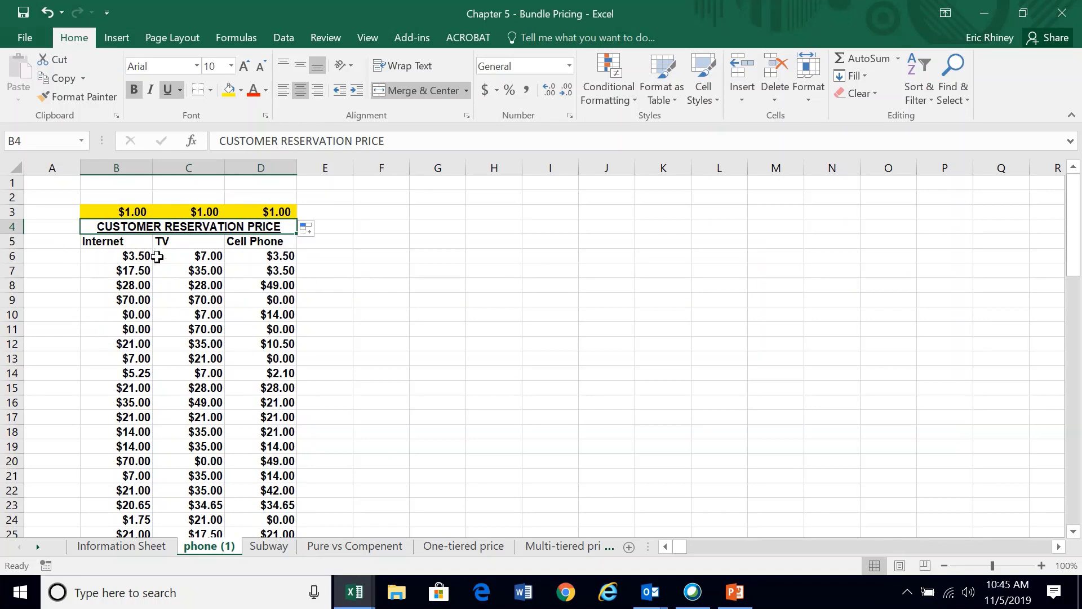
mouse_move(245, 228)
left_mouse_down()
mouse_move(291, 519)
mouse_move(245, 229)
left_mouse_up()
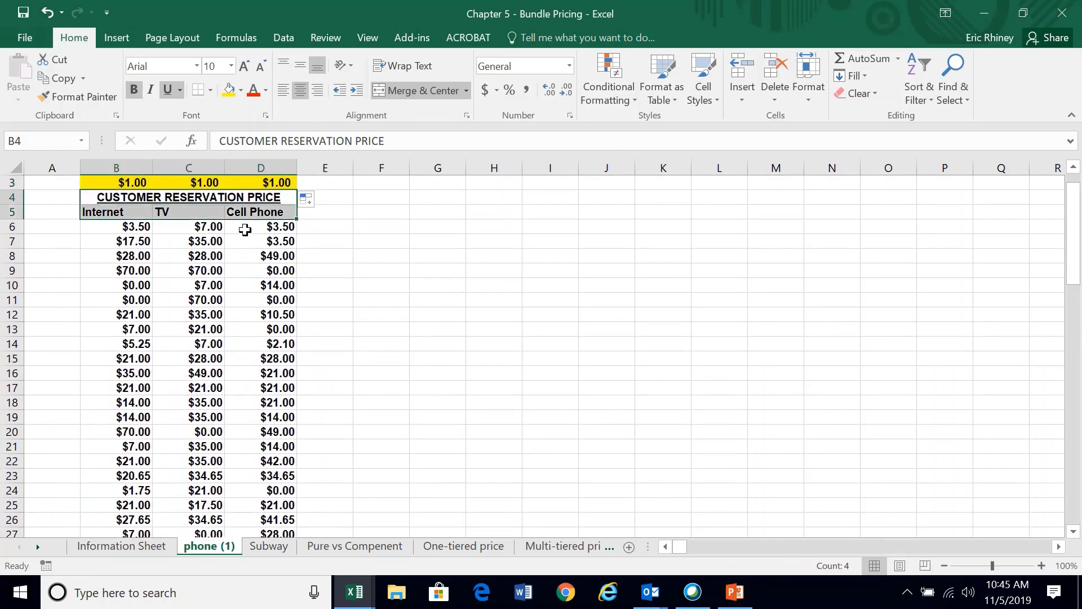
key("ctrl+c")
key("Right")
key("ctrl+v")
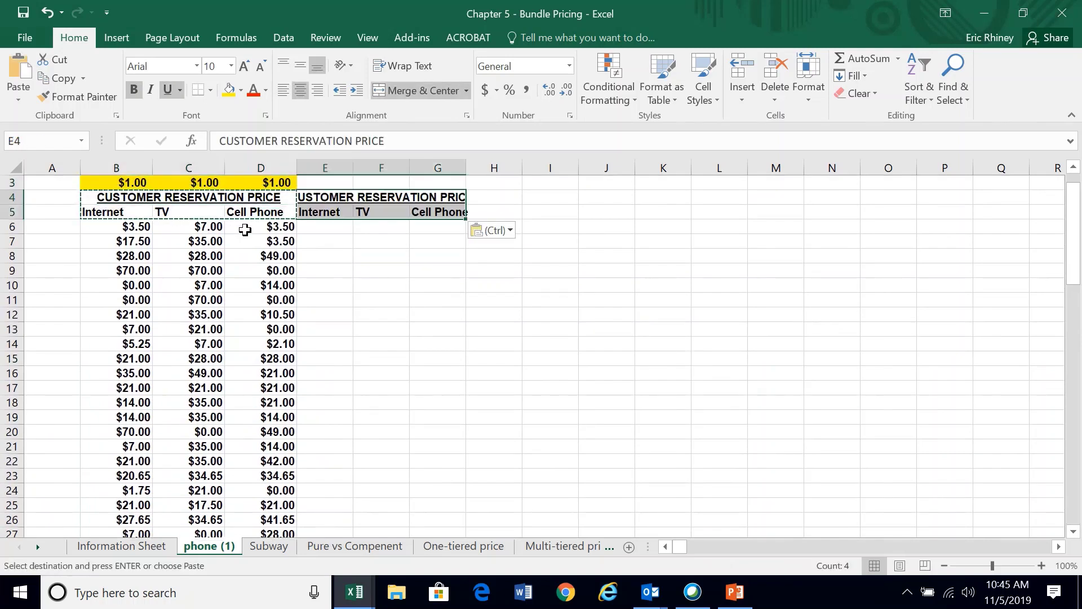
left_click_drag(327, 169, 776, 169)
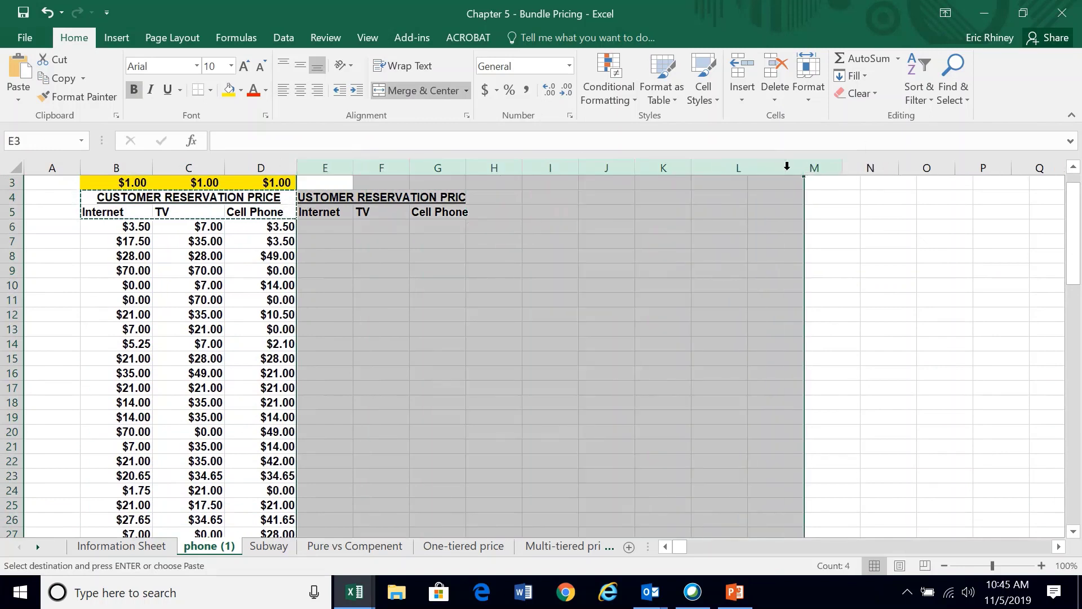
Step: Change the copied heading in E4 to SURPLUS/DEFICIT RESERVATION PRICE
left_click(424, 199)
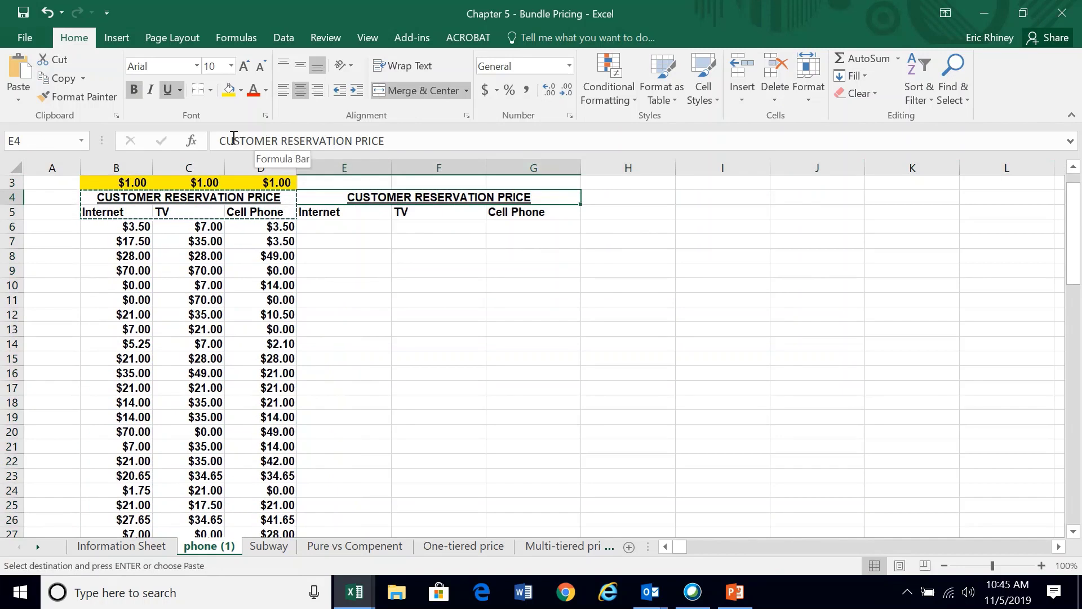
left_click_drag(219, 141, 276, 139)
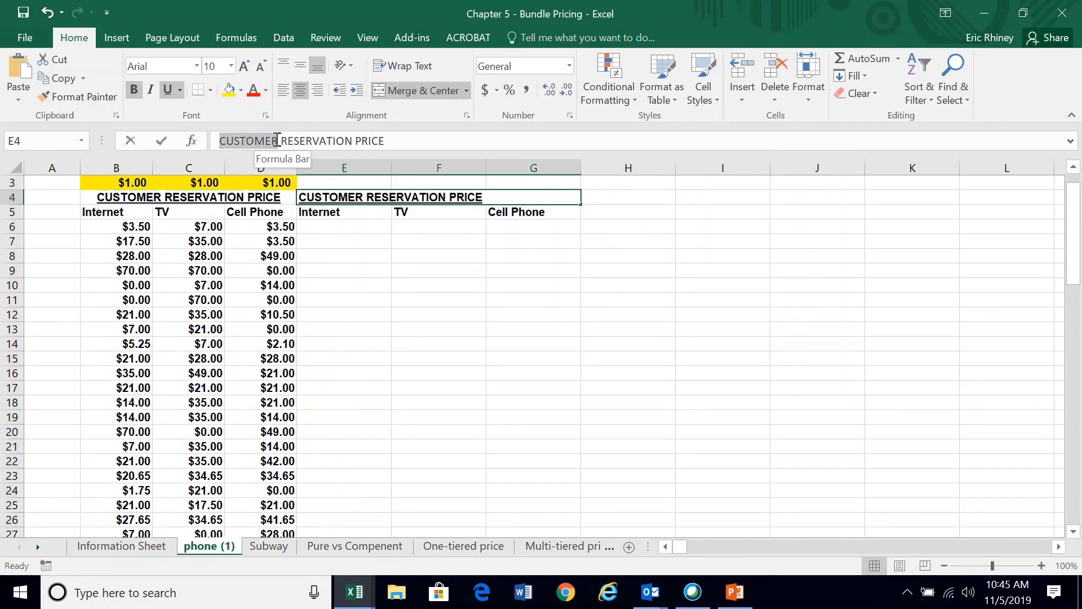
type("sur")
key("BackSpace")
key("BackSpace")
key("BackSpace")
type("SUPR")
key("BackSpace")
key("BackSpace")
type("RPU")
key("BackSpace")
type("LUS")
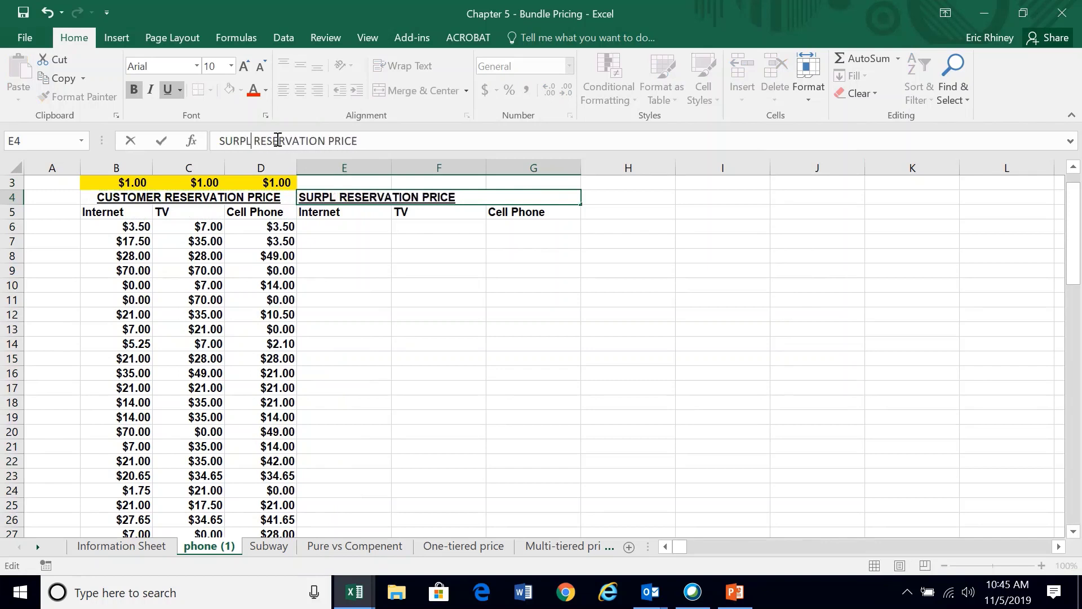
type("/DEFICIT")
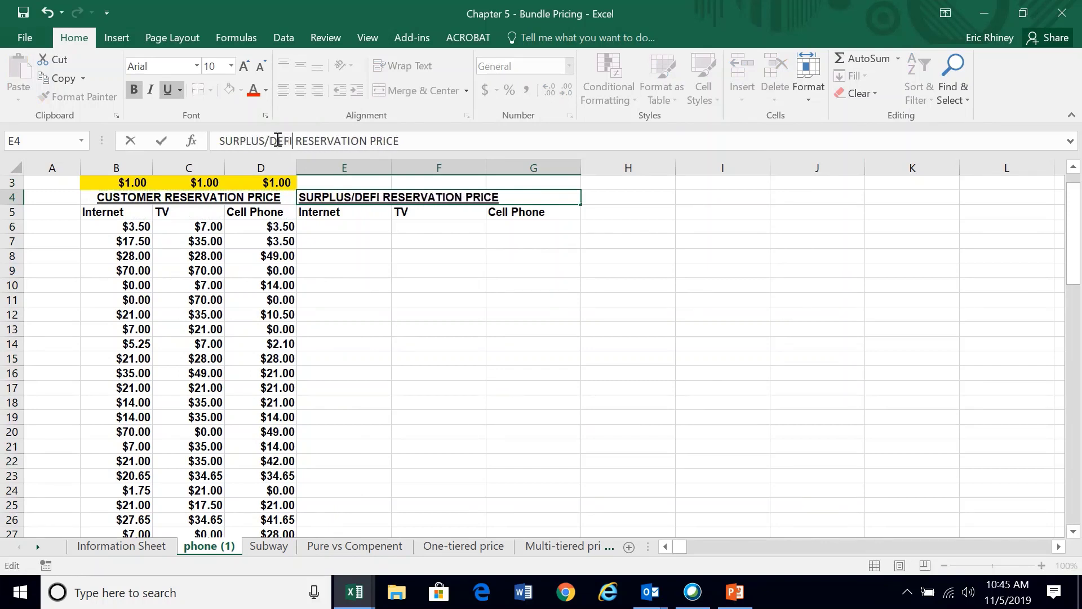
key("Return")
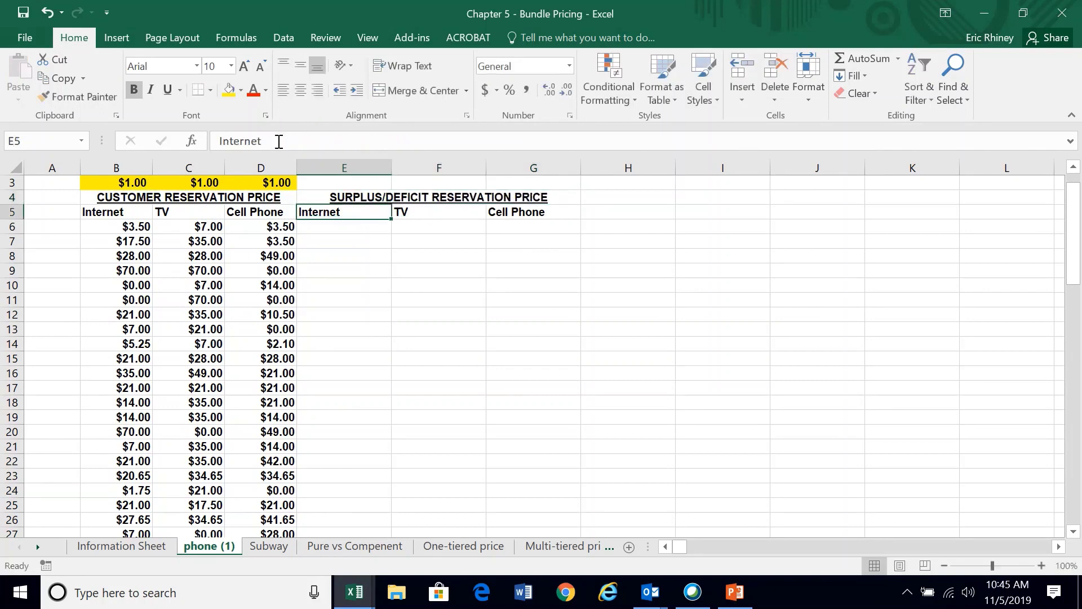
Step: Enter the formula =B6-B$3 in E6 to calculate the first customer's Internet surplus or deficit
left_click(343, 227)
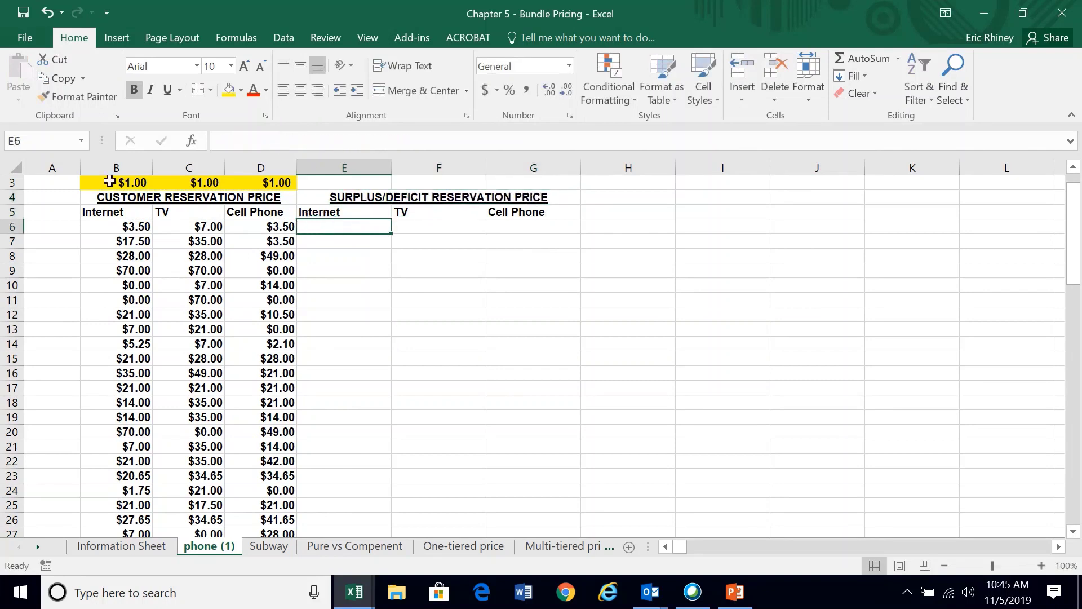
scroll(254, 226, "up", 1)
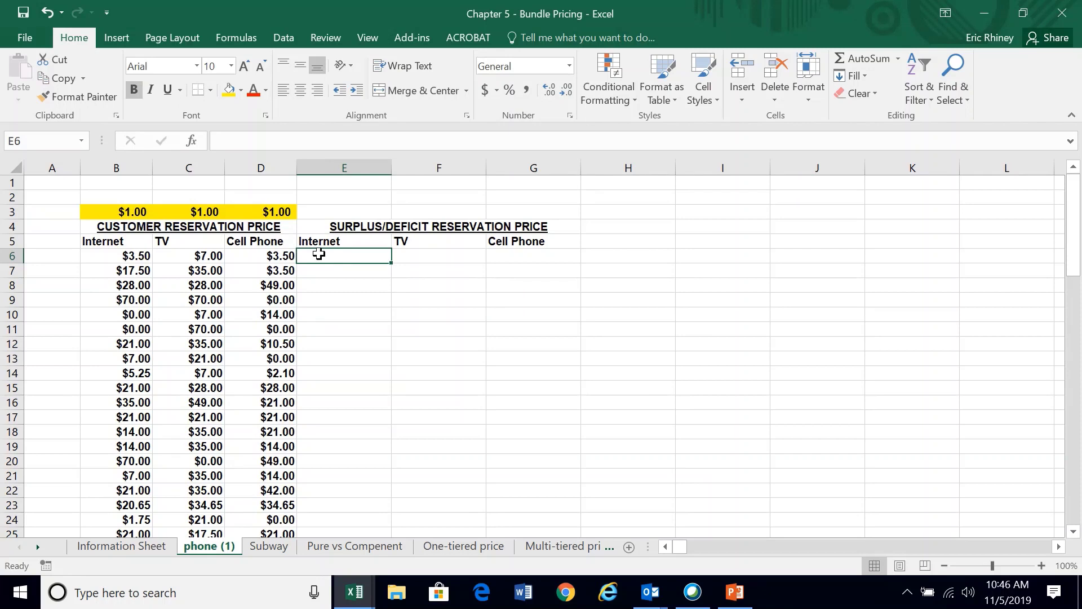
type("=")
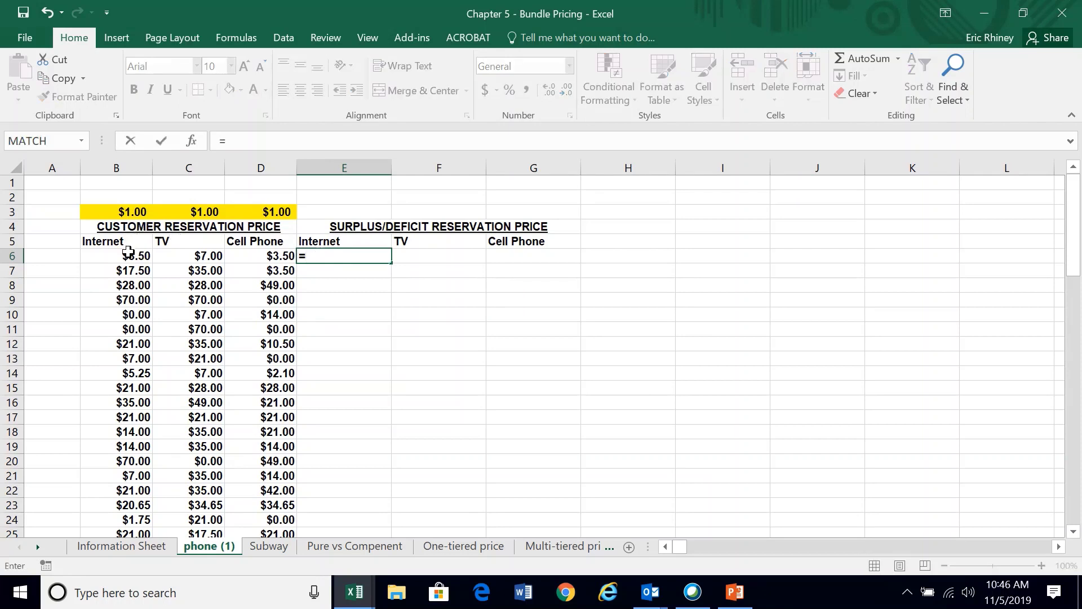
left_click(128, 255)
type("-")
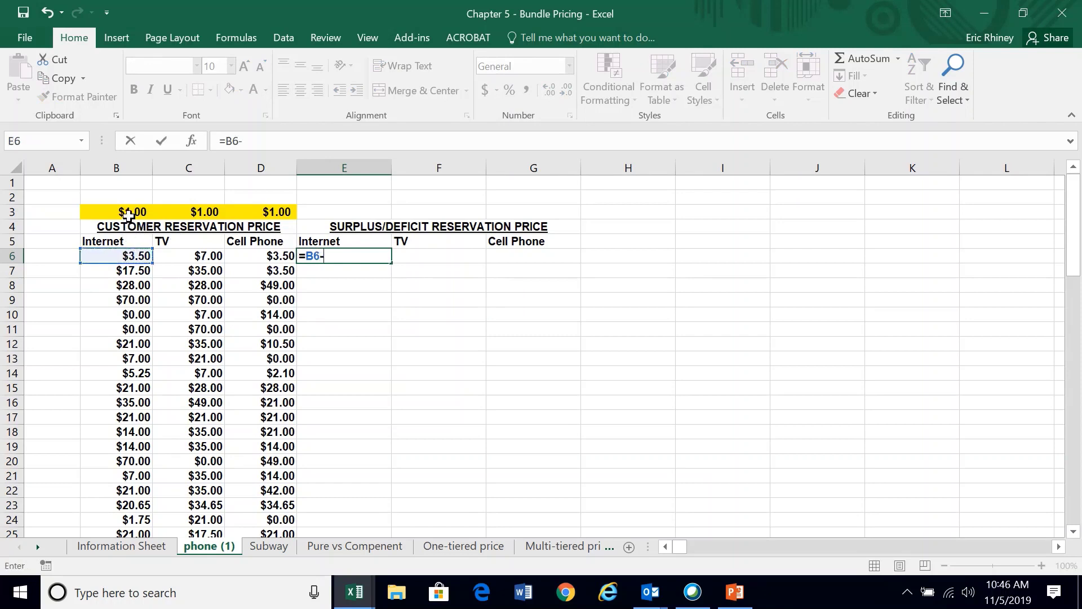
left_click(129, 214)
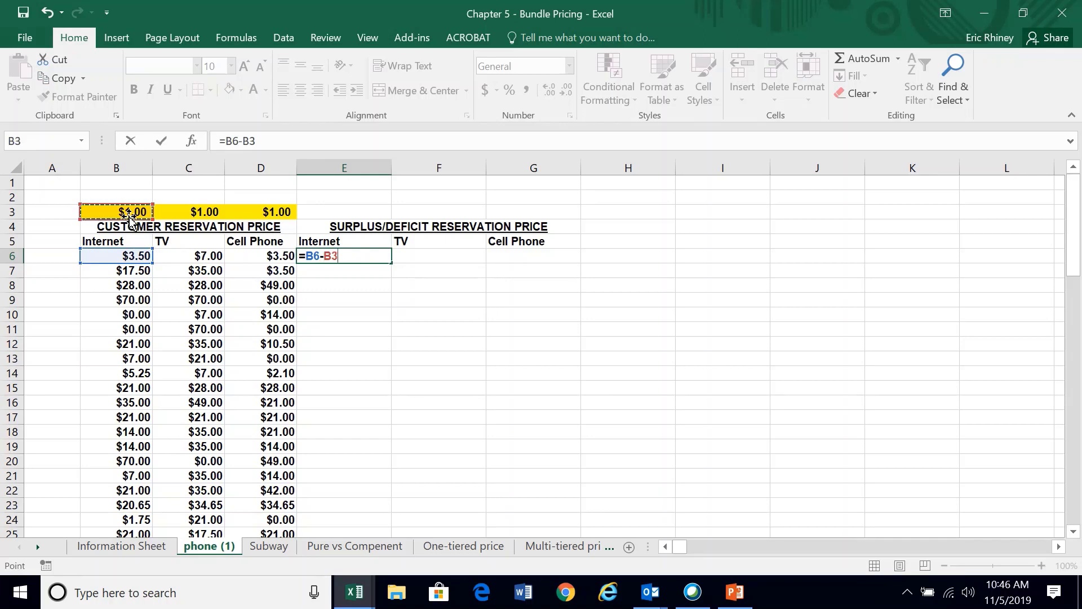
key("F4")
key("F4")
key("Return")
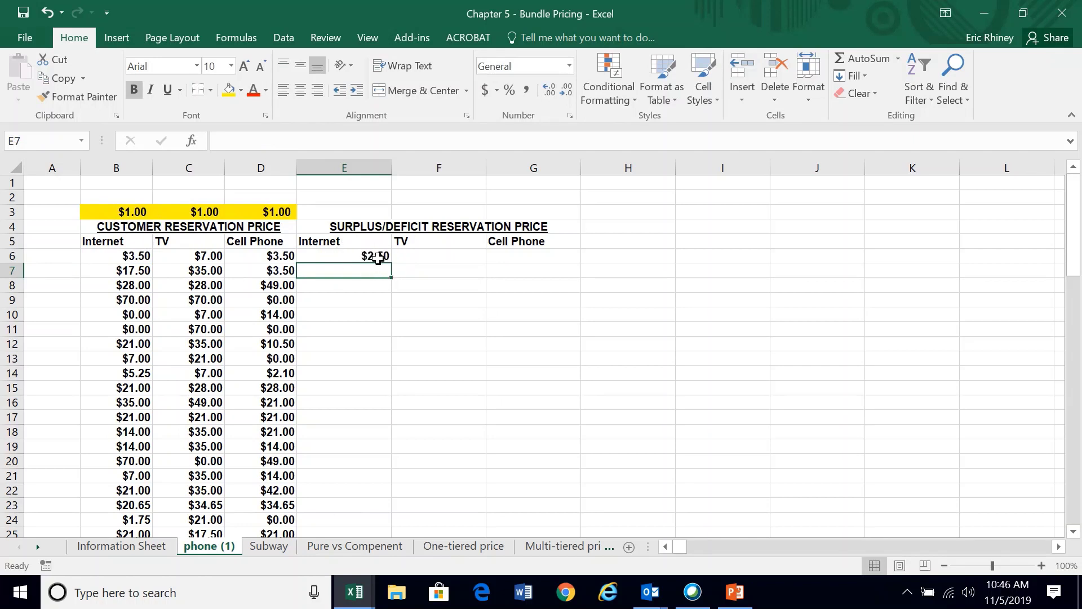
Step: Narrow columns E through G to one equal width
left_click_drag(392, 169, 365, 174)
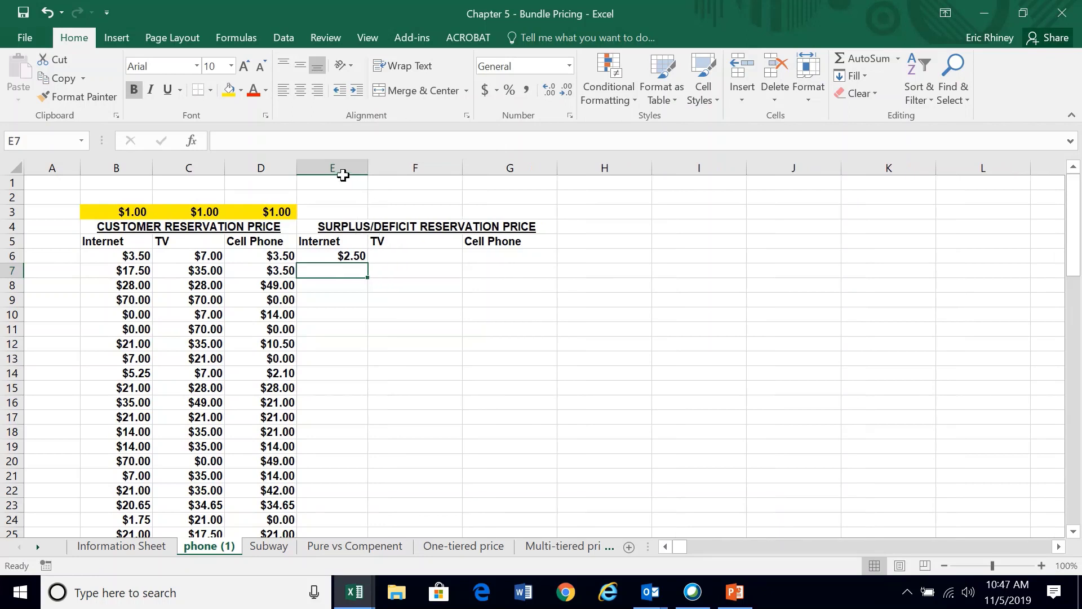
left_click_drag(339, 165, 540, 169)
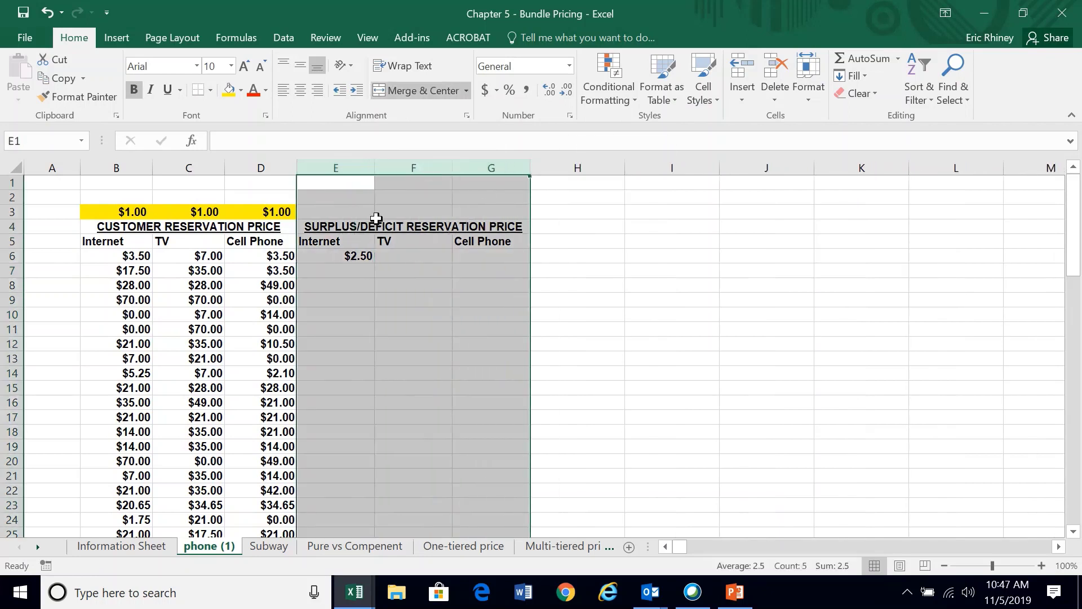
left_click(355, 254)
left_click(337, 169)
left_click_drag(337, 170, 495, 164)
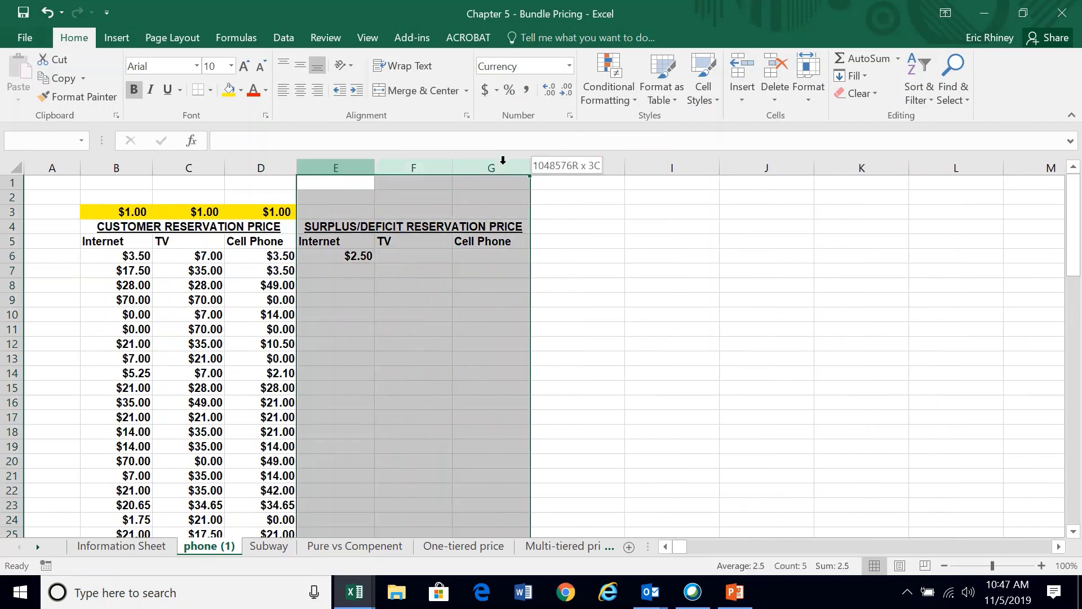
left_click_drag(375, 165, 366, 165)
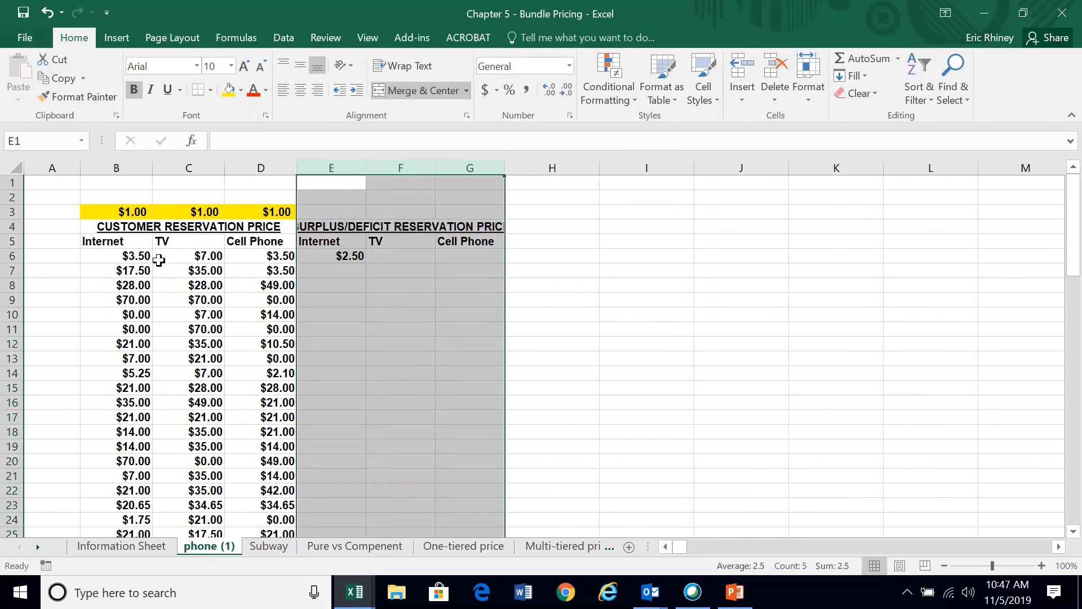
Step: Set the Internet price in B3 to $7.00 and widen columns E through G equally to fit the Surplus/Deficit heading
left_click(121, 214)
type("7")
key("Return")
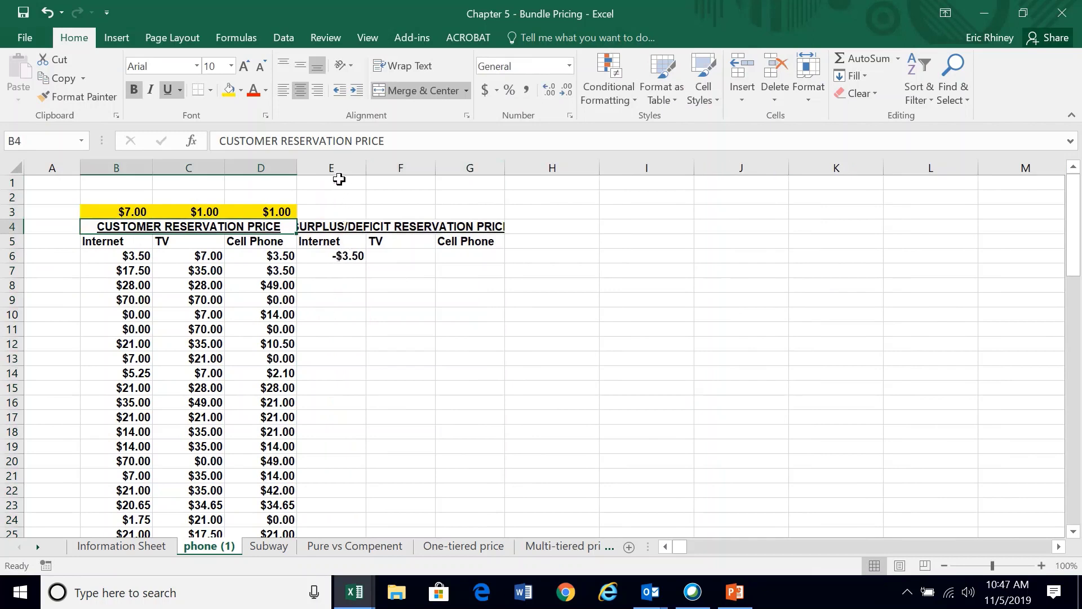
left_click_drag(338, 168, 536, 167)
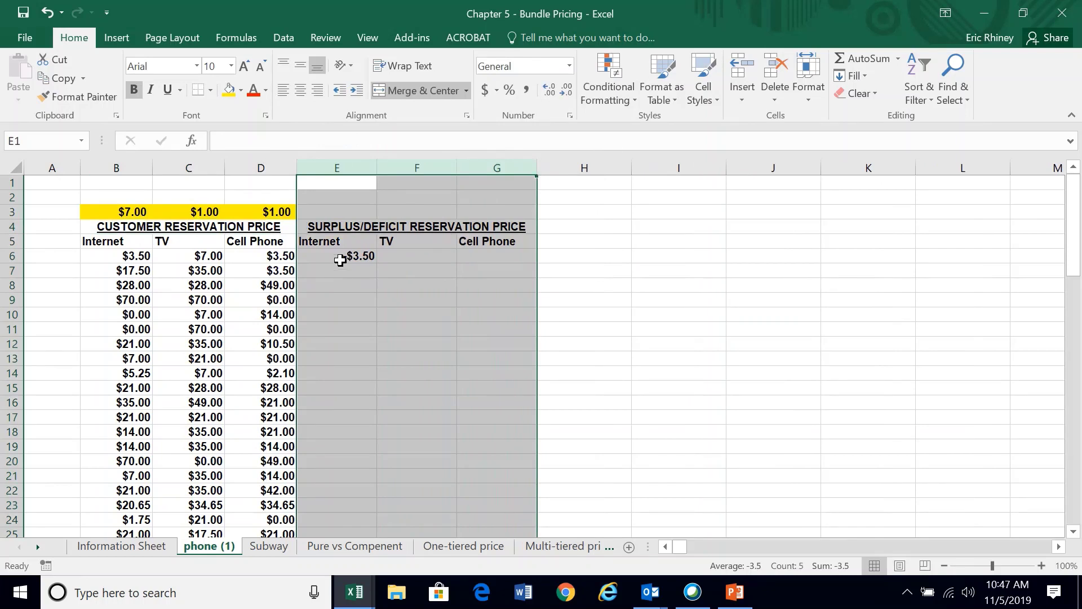
Step: Copy the surplus/deficit formula from E6 across to F6:G6 for TV and Cell Phone
left_click(338, 256)
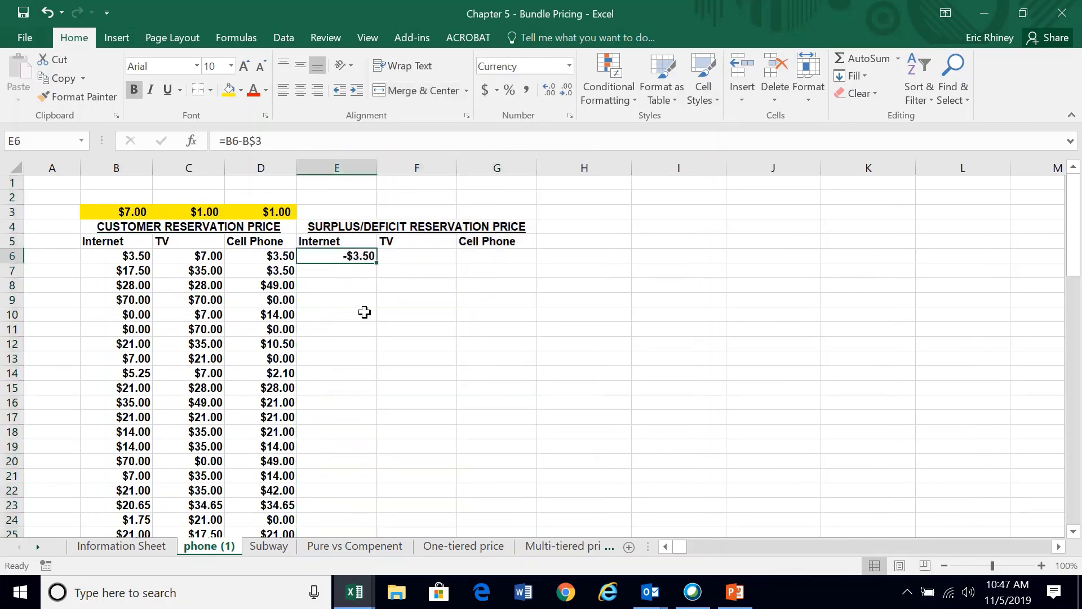
left_click(140, 208)
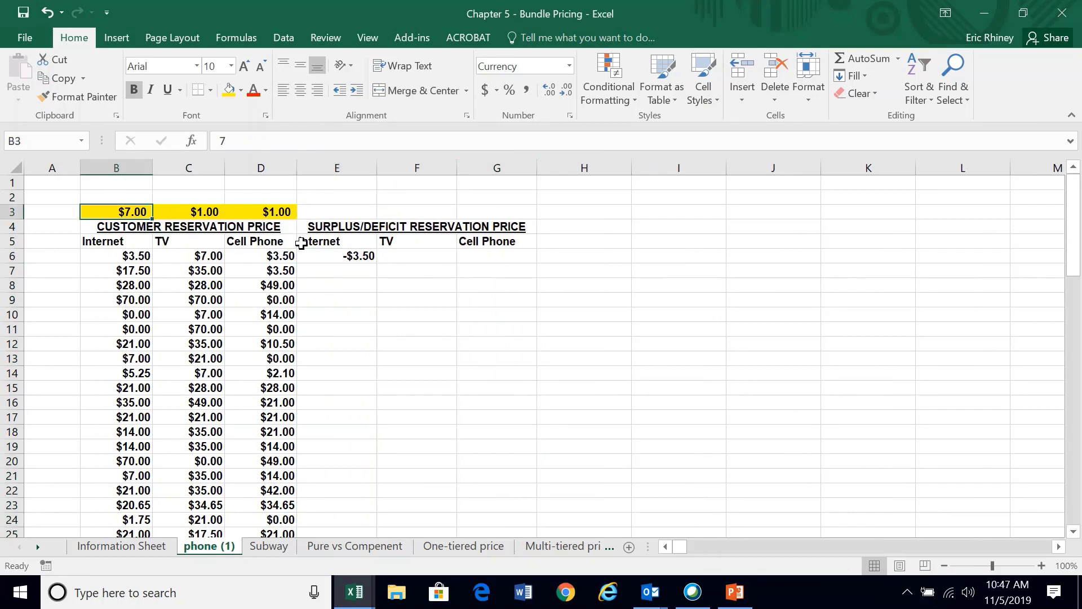
left_click(335, 257)
left_click_drag(375, 267, 514, 265)
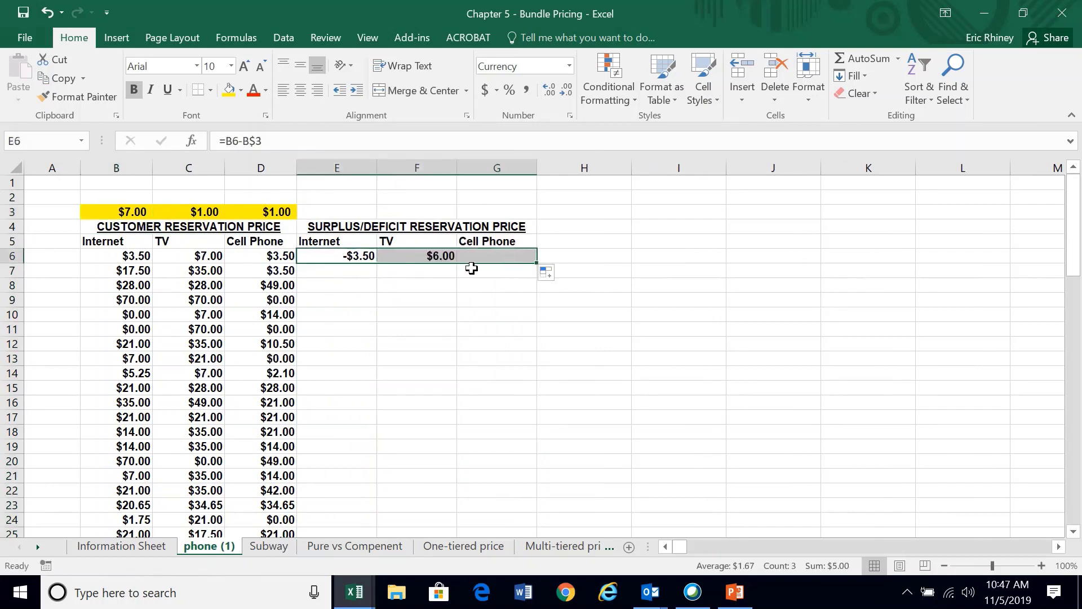
Step: Set the TV price in C3 to $3.00 and the Cell Phone price in D3 to $2.00
left_click(437, 258)
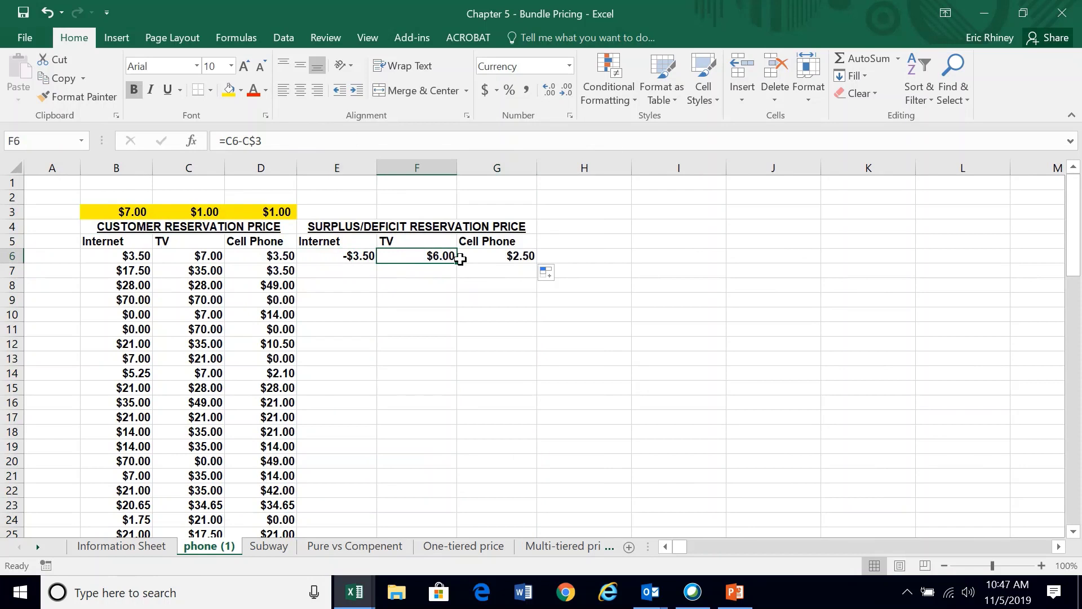
left_click(209, 209)
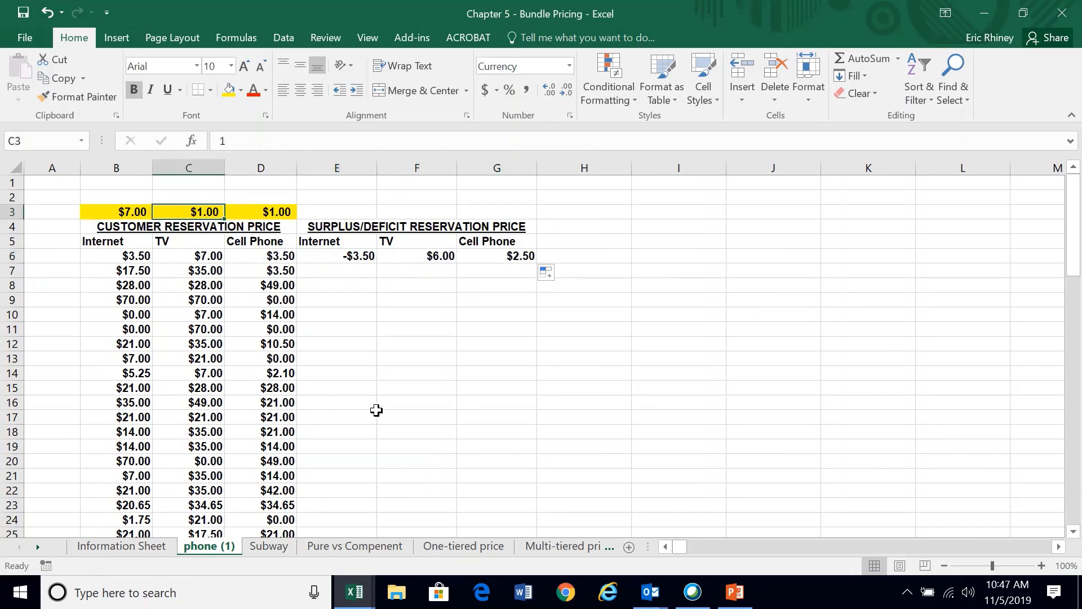
type("3")
key("Return")
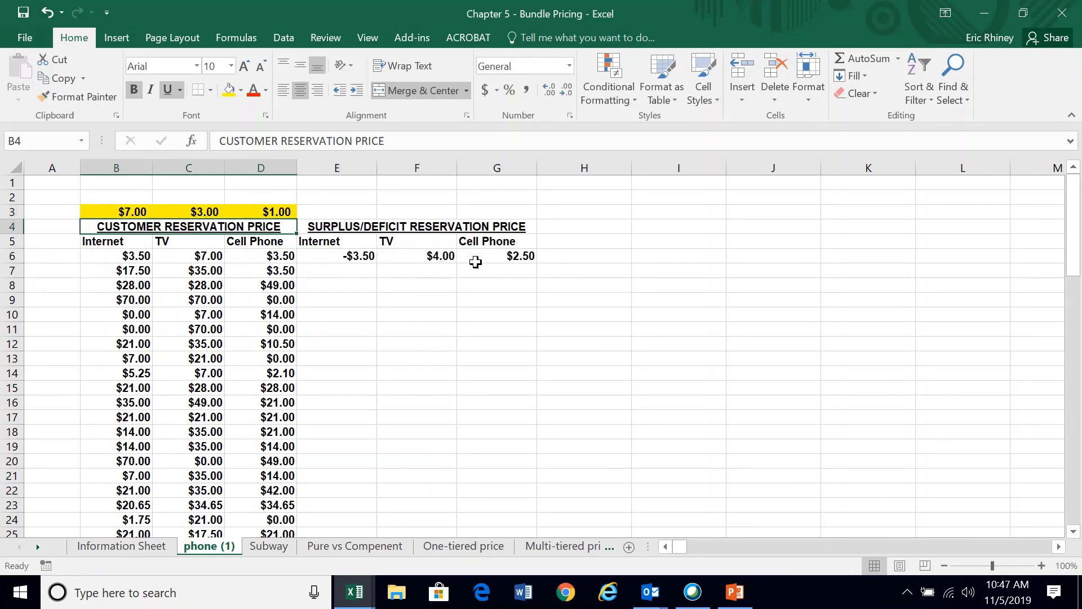
left_click(284, 210)
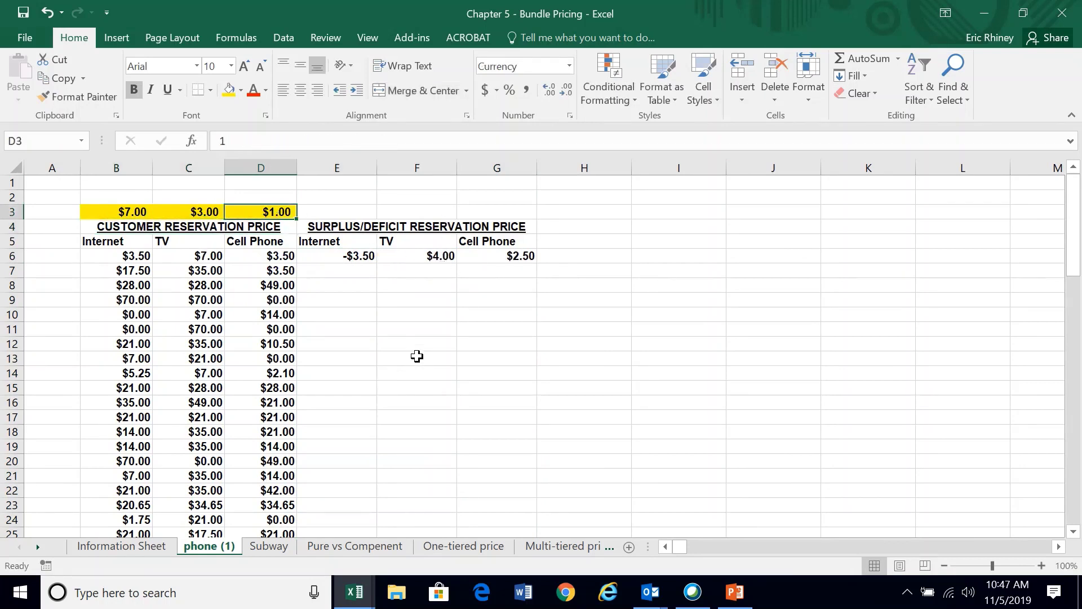
type("2")
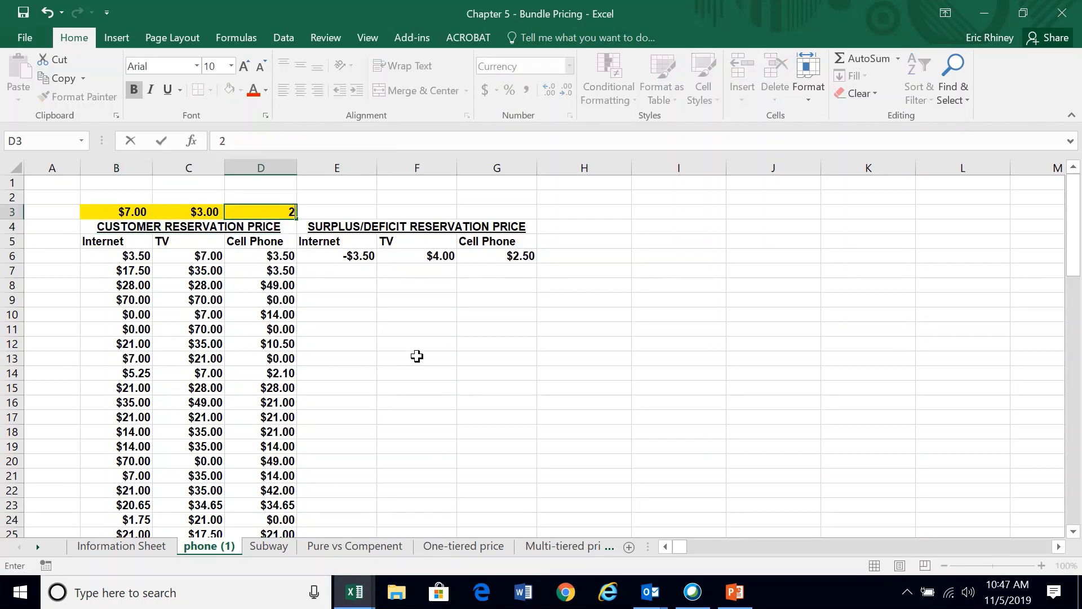
key("Return")
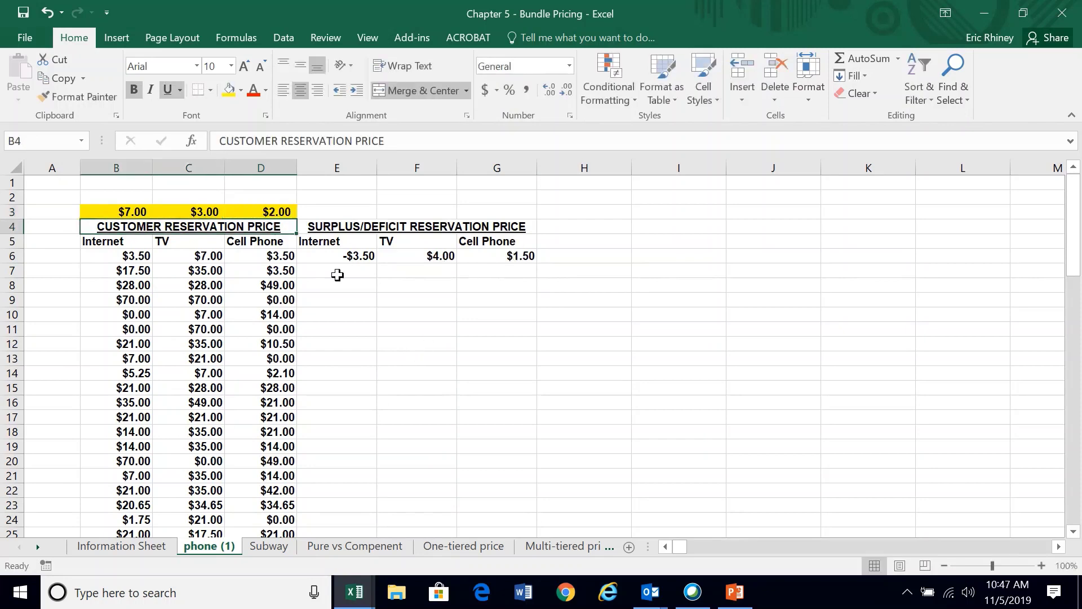
Step: Fill the surplus/deficit formulas in E6:G6 down through row 82 and shade the whole block, headings included, light blue
left_click_drag(341, 254, 533, 262)
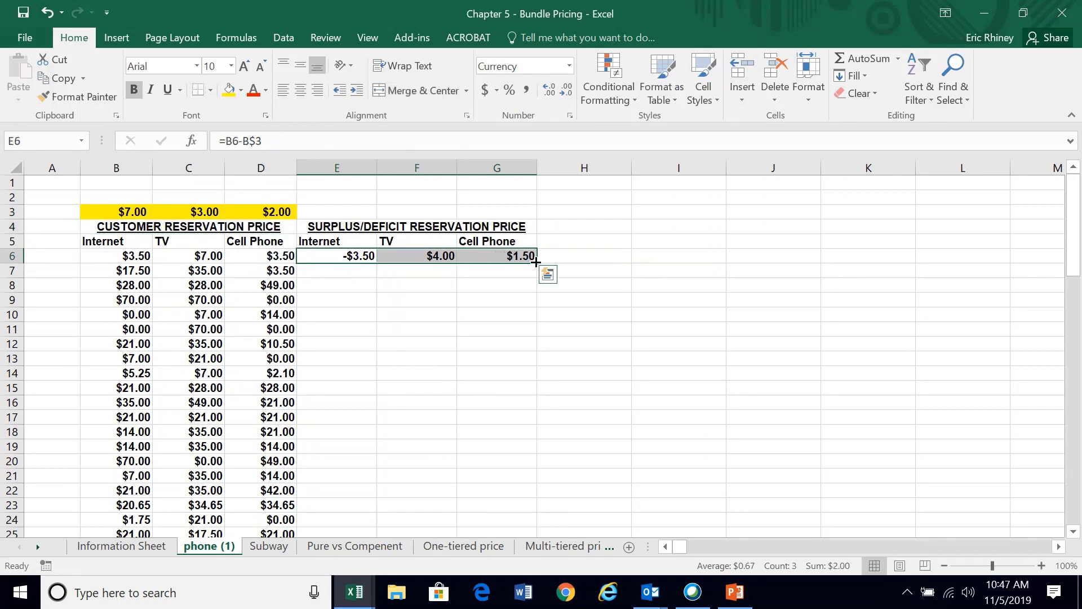
double_click(532, 262)
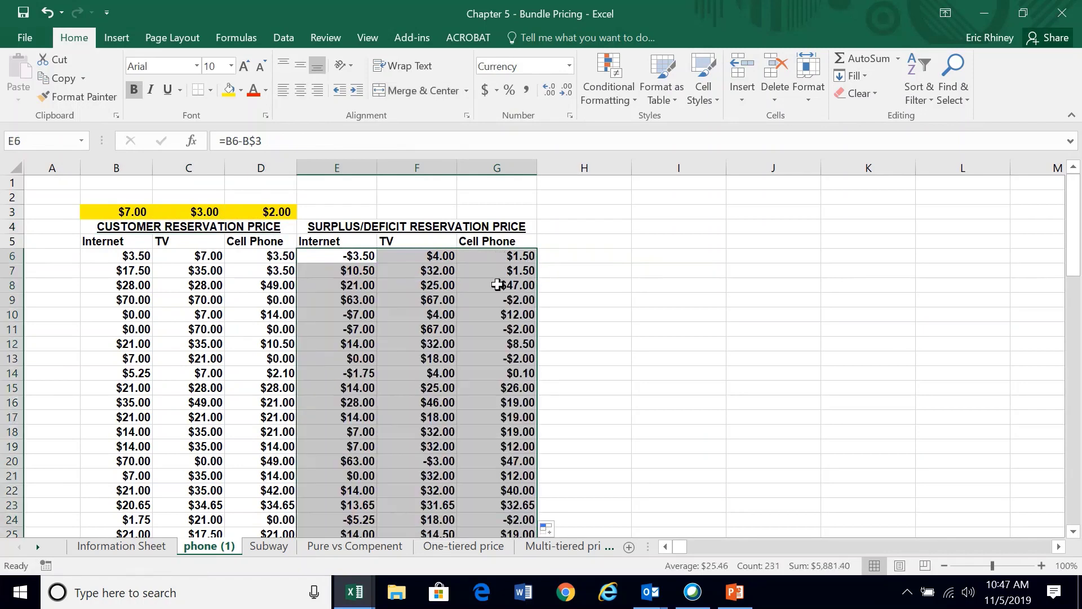
left_click(330, 228)
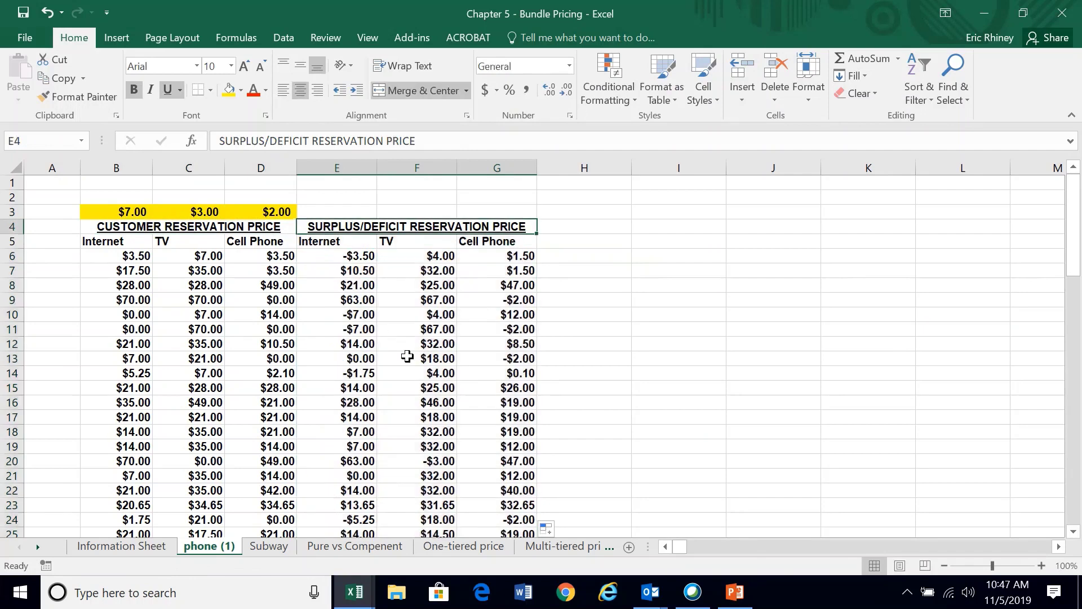
key("ctrl+shift+Down")
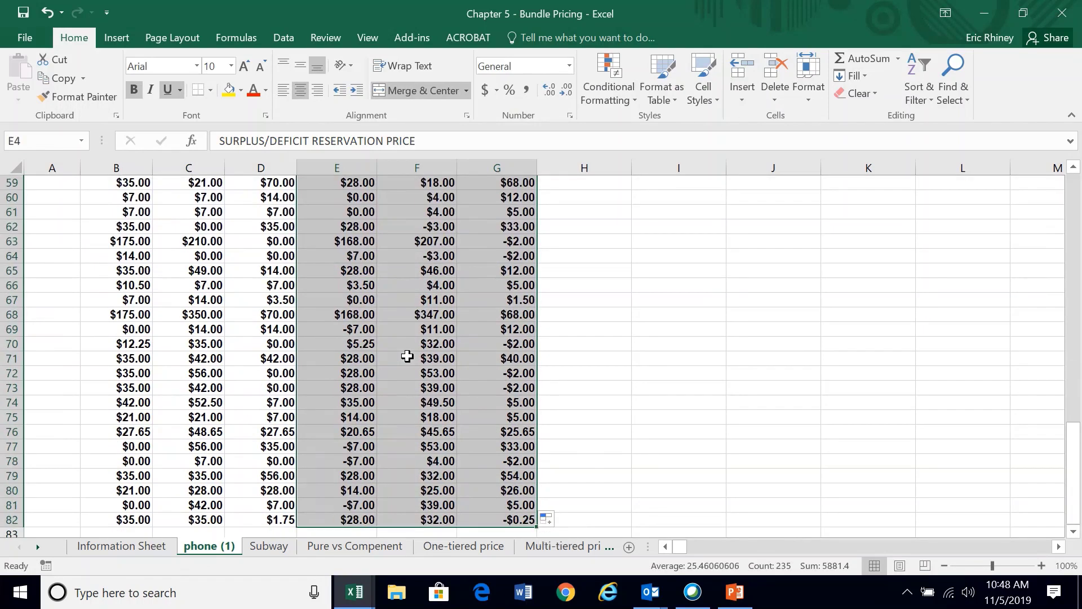
left_click(243, 92)
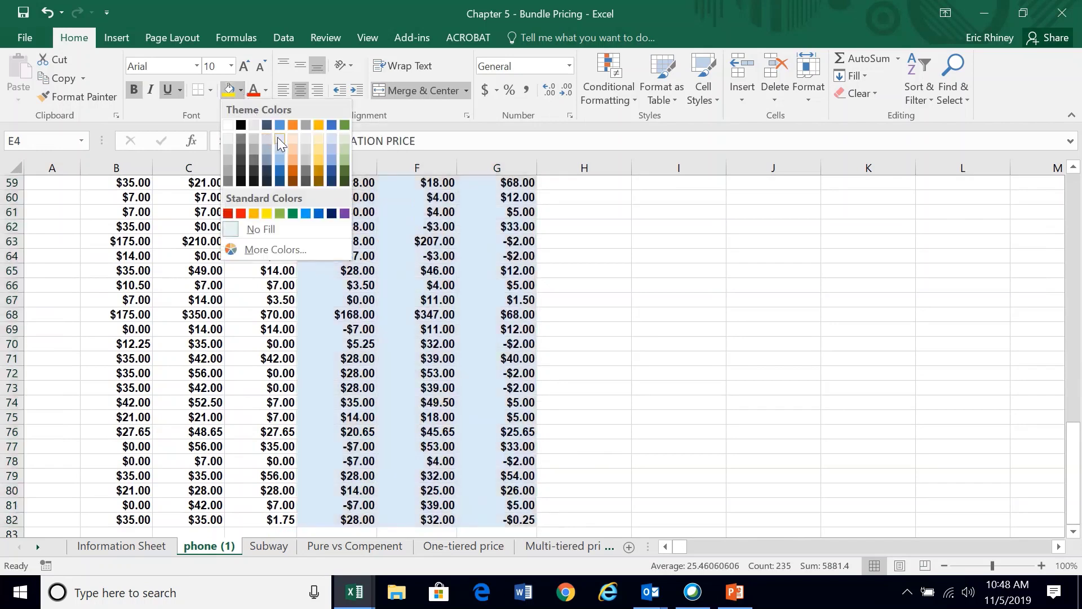
left_click(277, 137)
left_click(372, 225)
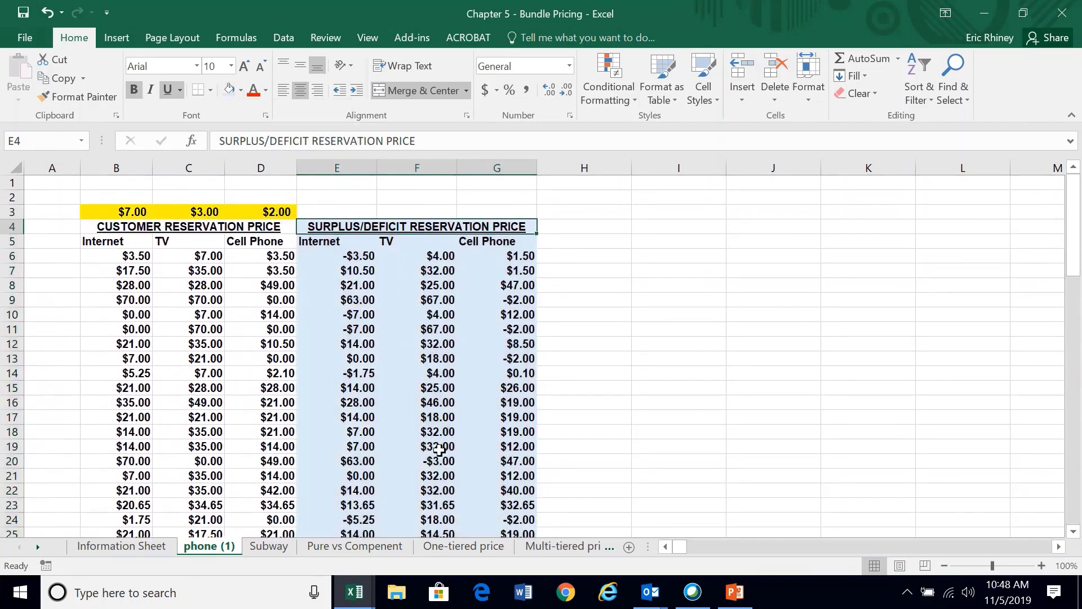
key("Down")
key("Down")
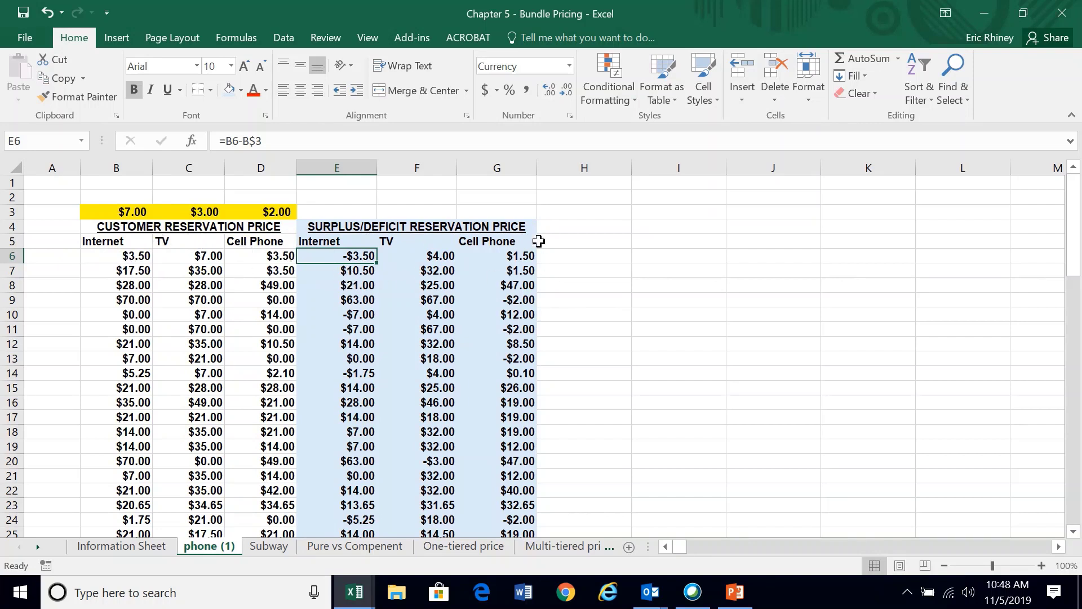
Step: Copy the surplus/deficit headings in E4:G5 to H4:J5 and shade the copy light orange
left_click(469, 227, "ctrl")
key("shift+Down")
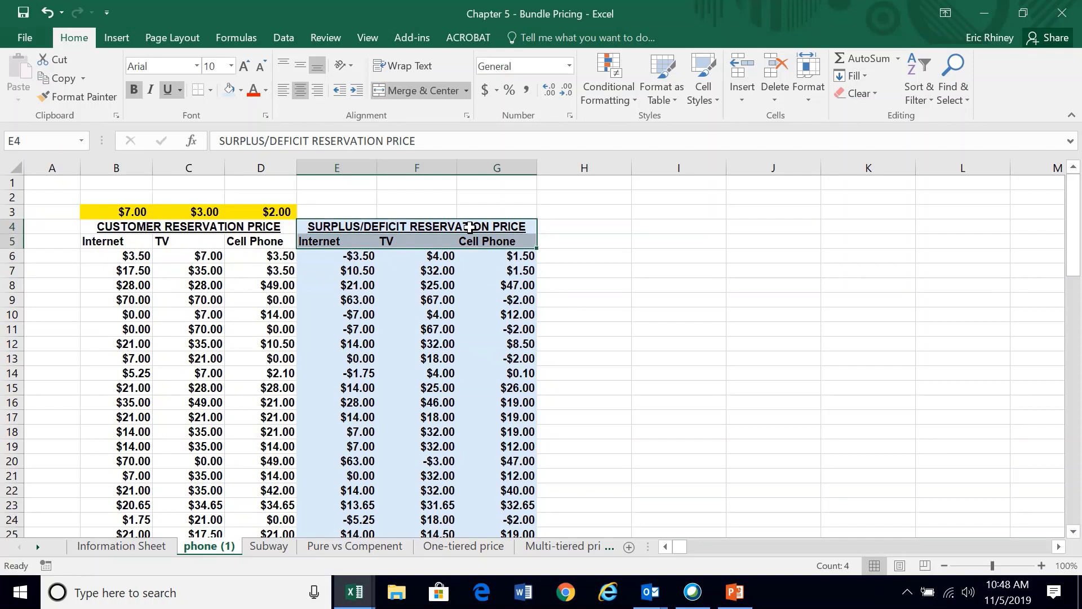
key("ctrl+c")
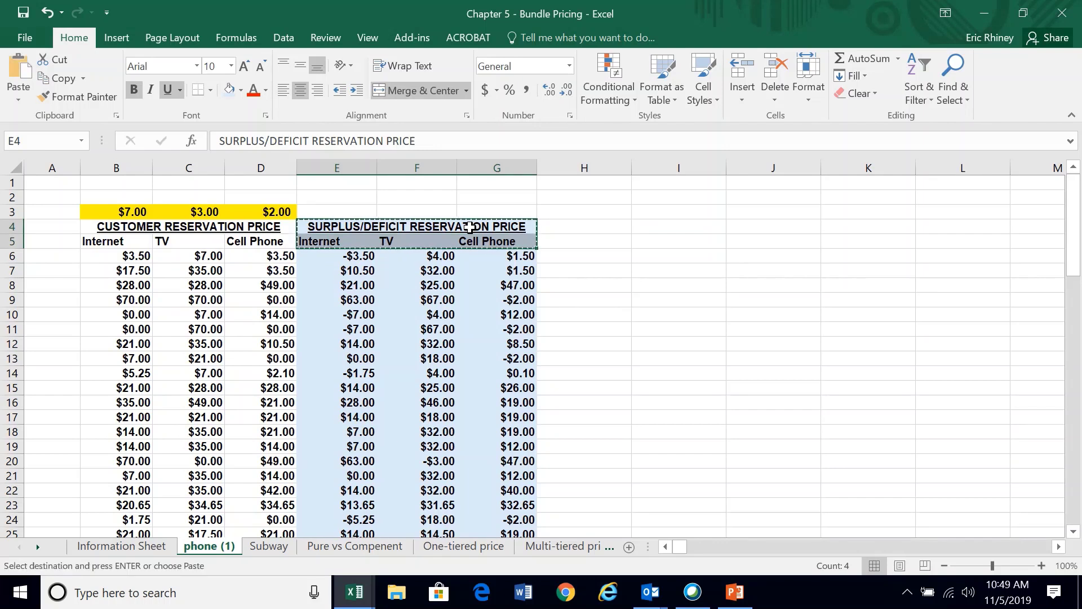
left_click(559, 226)
key("ctrl+v")
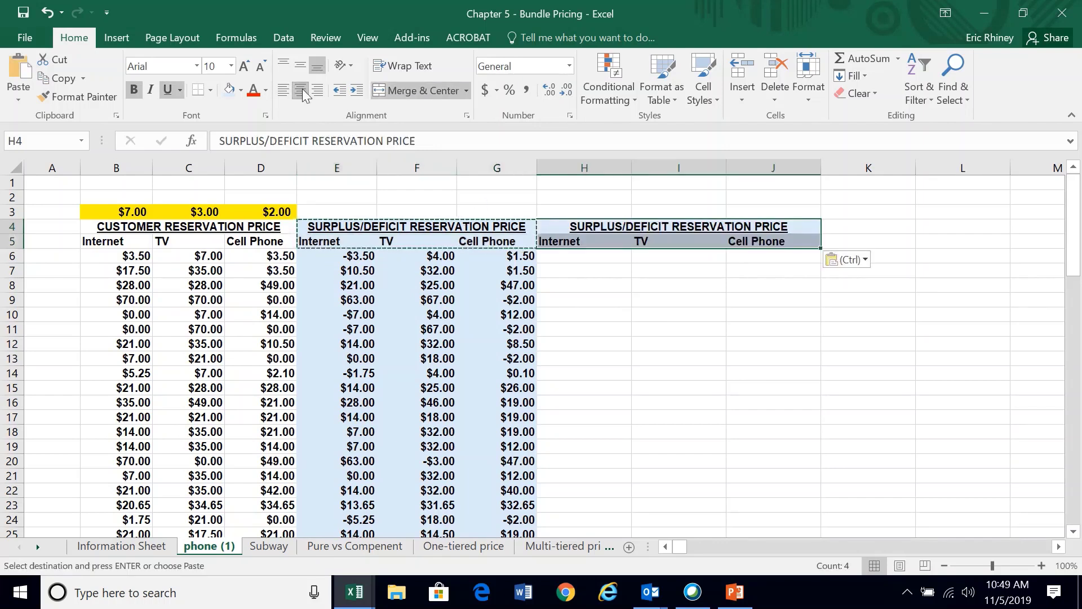
left_click(241, 96)
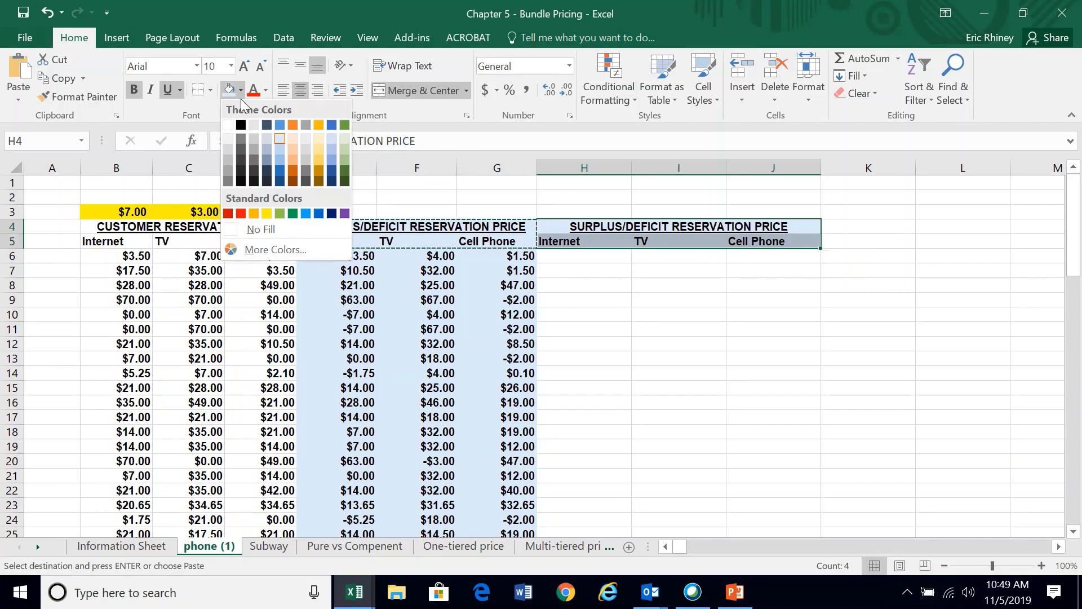
left_click(293, 139)
Step: Replace the merged heading in H4 with CHOICE
left_click(571, 225)
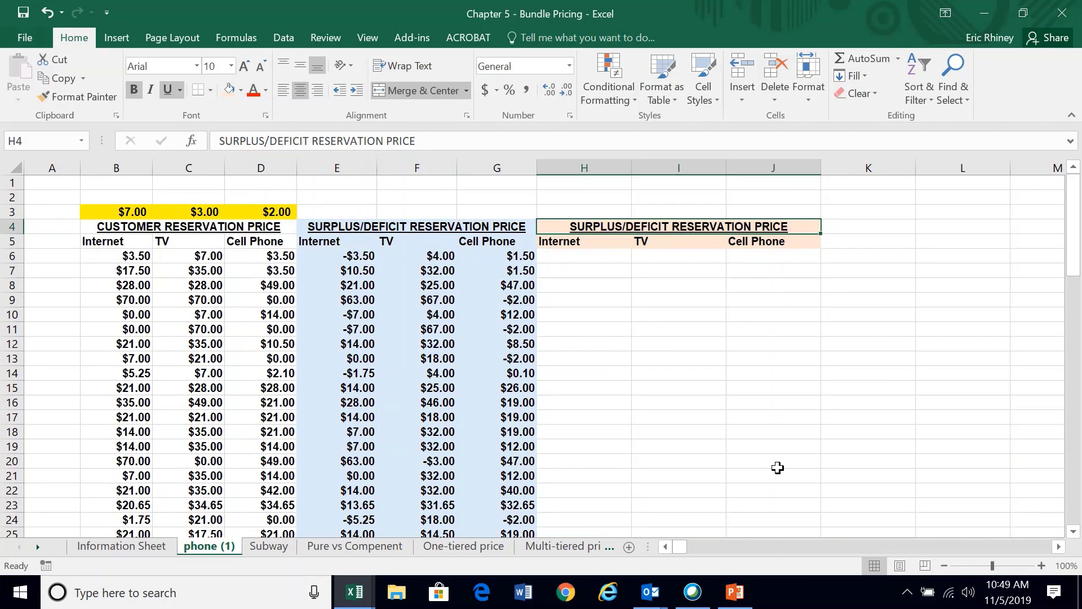
type("RE")
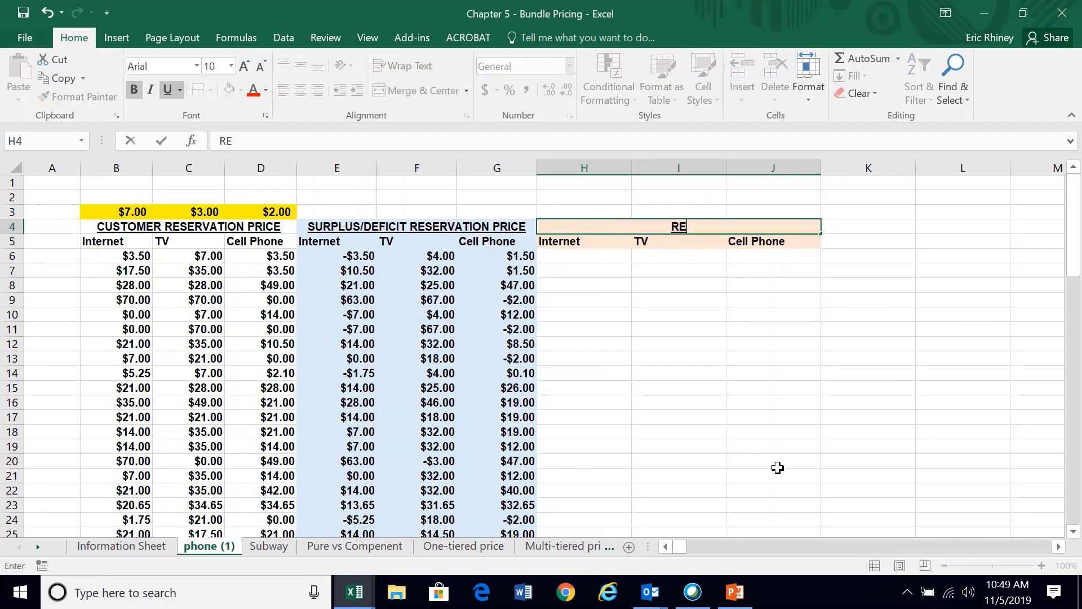
key("BackSpace")
type("c")
key("BackSpace")
type("CHOICE")
key("Return")
key("Return")
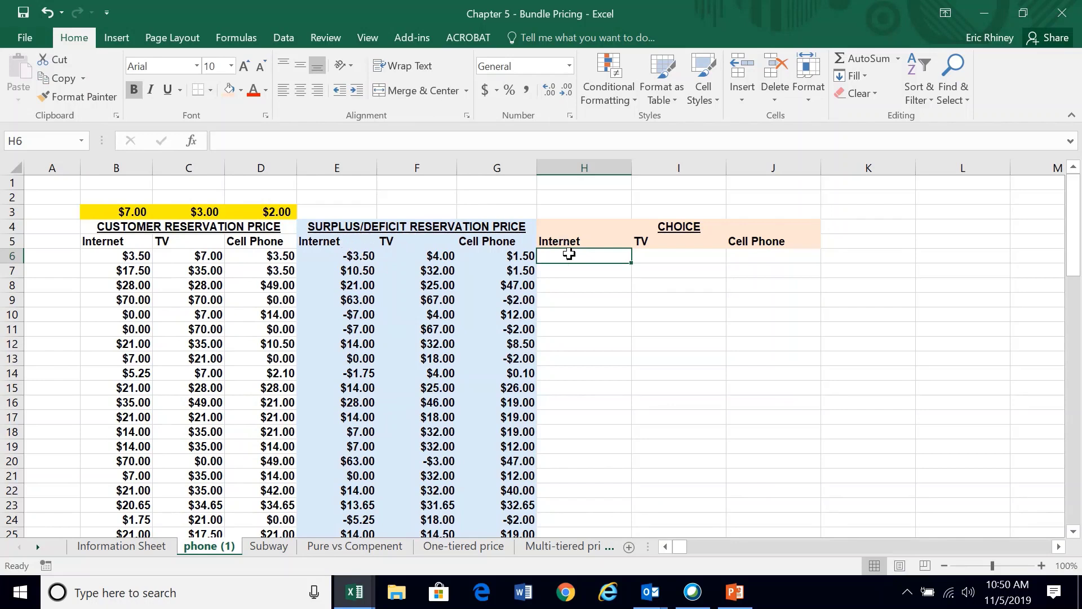
Step: Enter the formula =IF(E6<0,0,B3) in H6 for the first customer's Internet purchase
type("=")
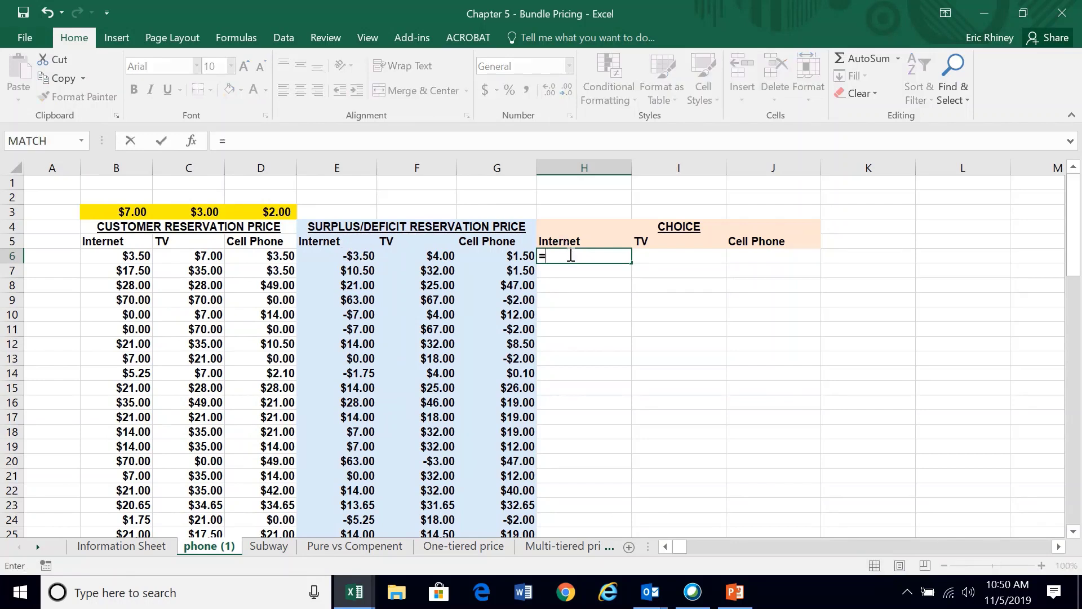
type("IF(")
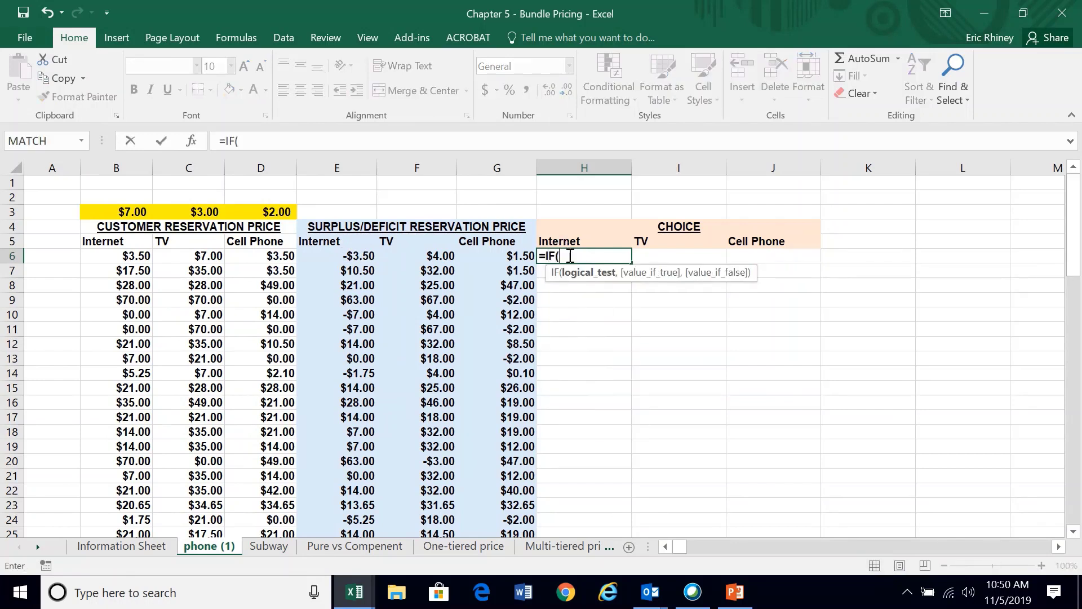
left_click(349, 255)
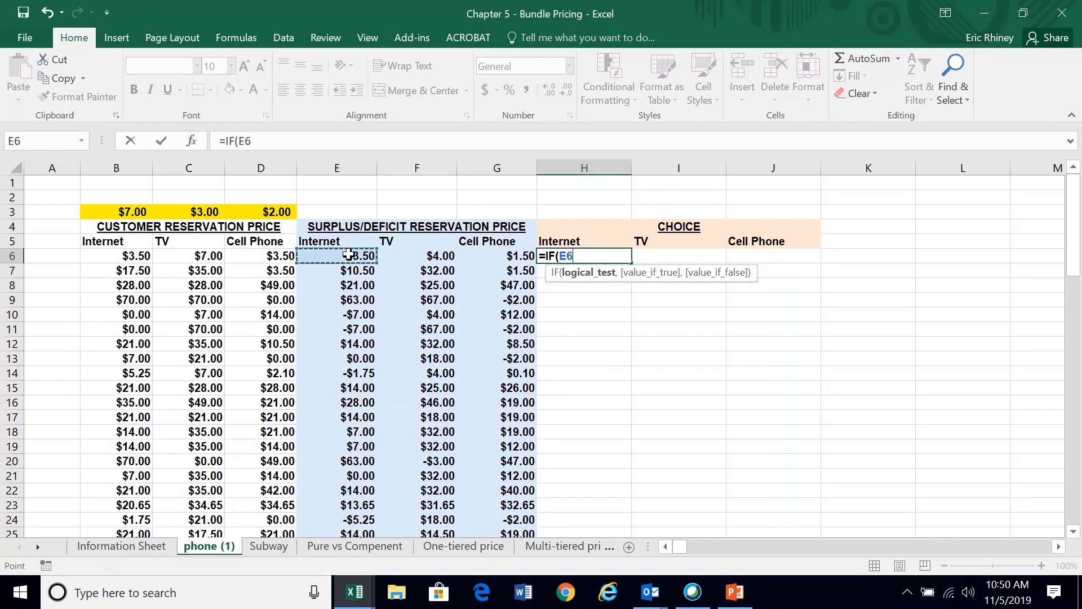
type("<0")
type(",")
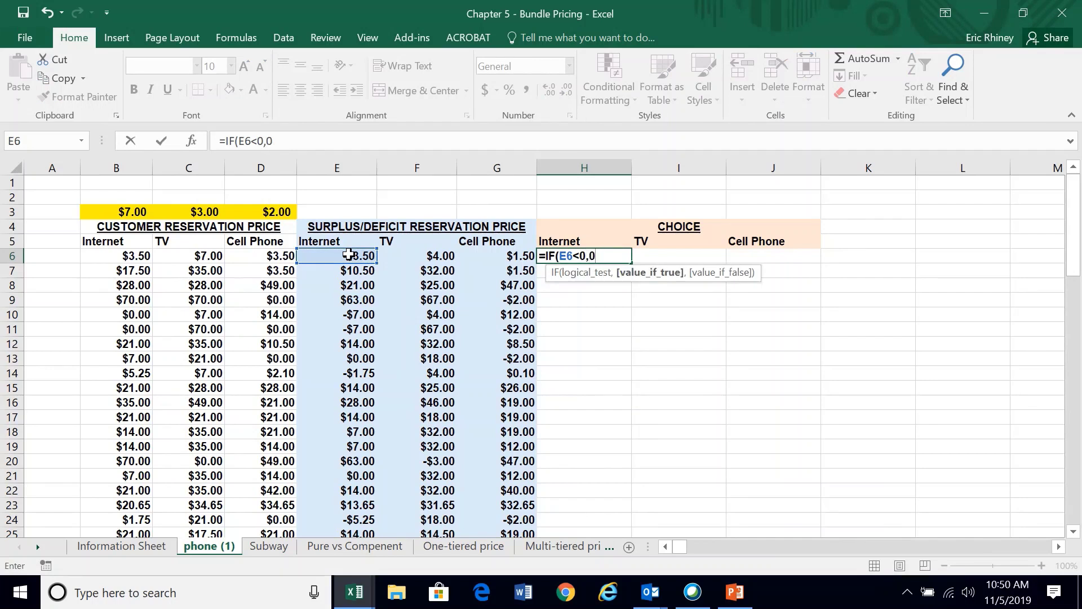
type("0,")
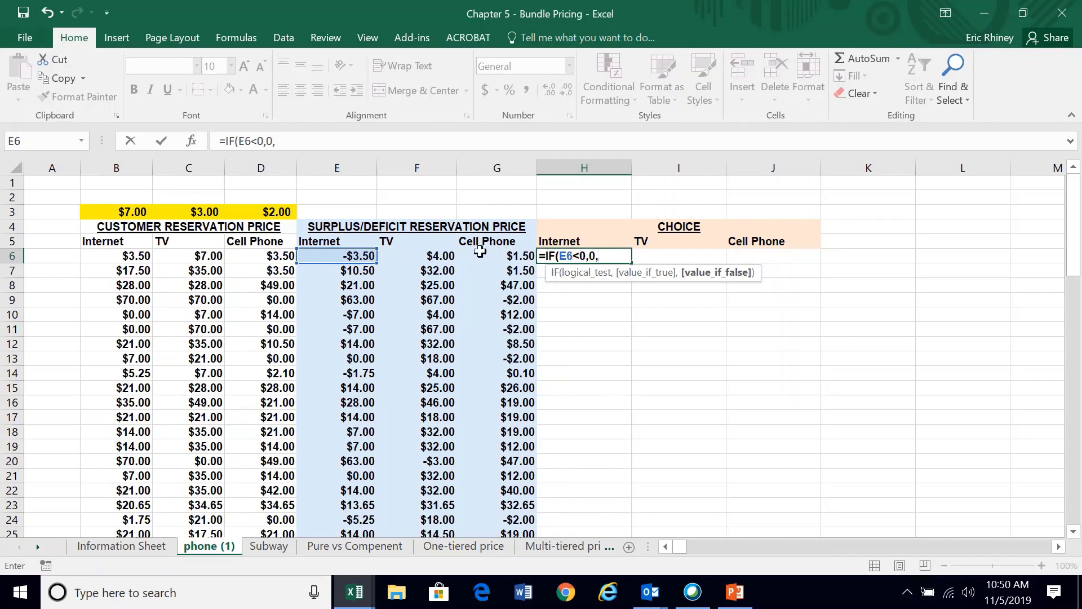
left_click(139, 209)
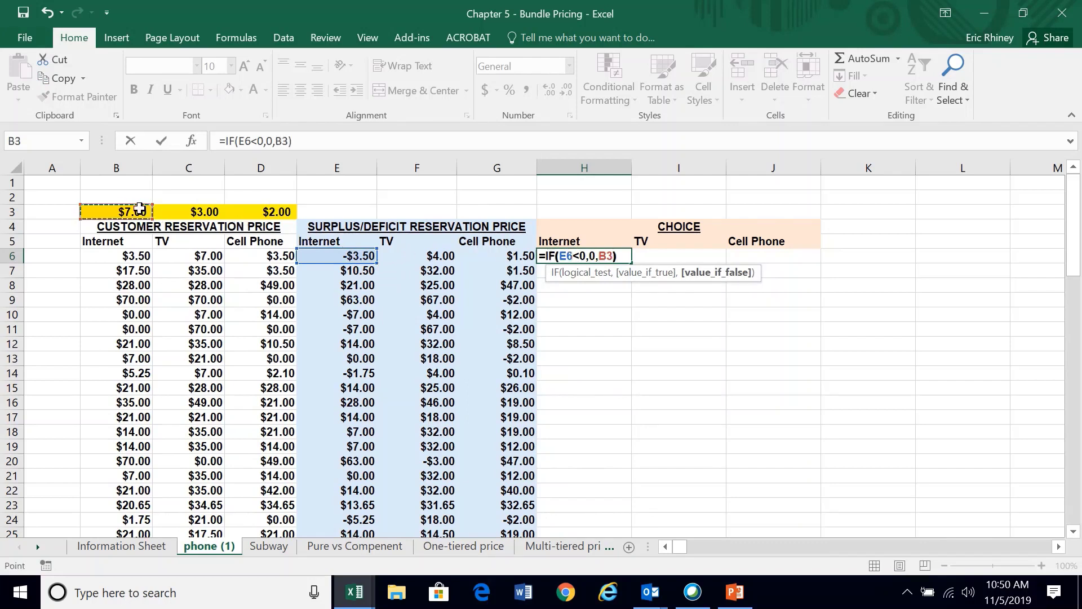
key("Return")
key("Up")
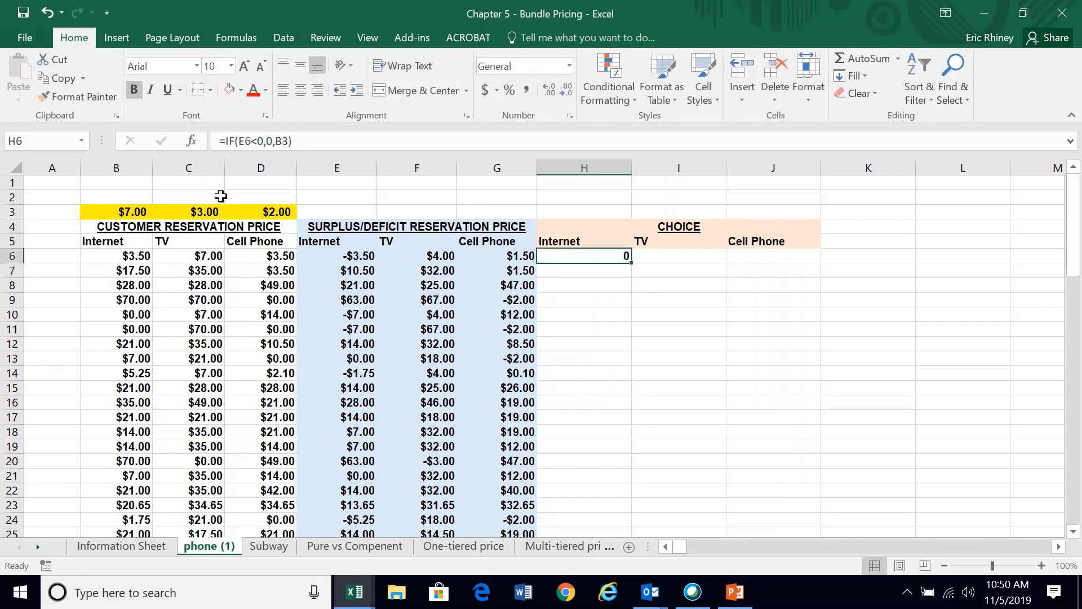
Step: Apply the currency format of D6 to H6 and narrow columns E through J to one equal width
left_click(262, 258)
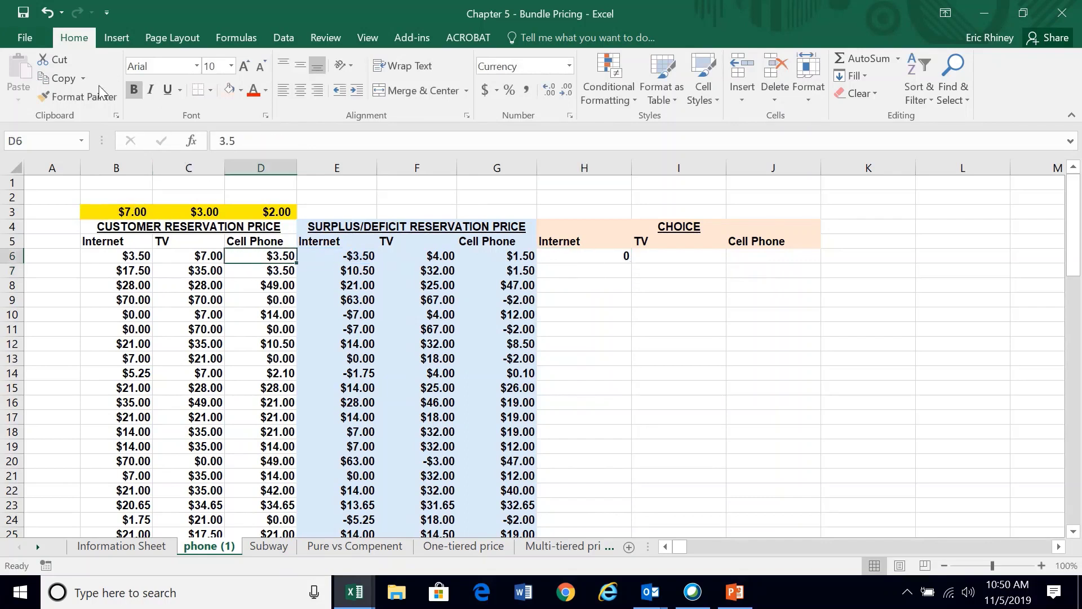
left_click(84, 96)
left_click(558, 255)
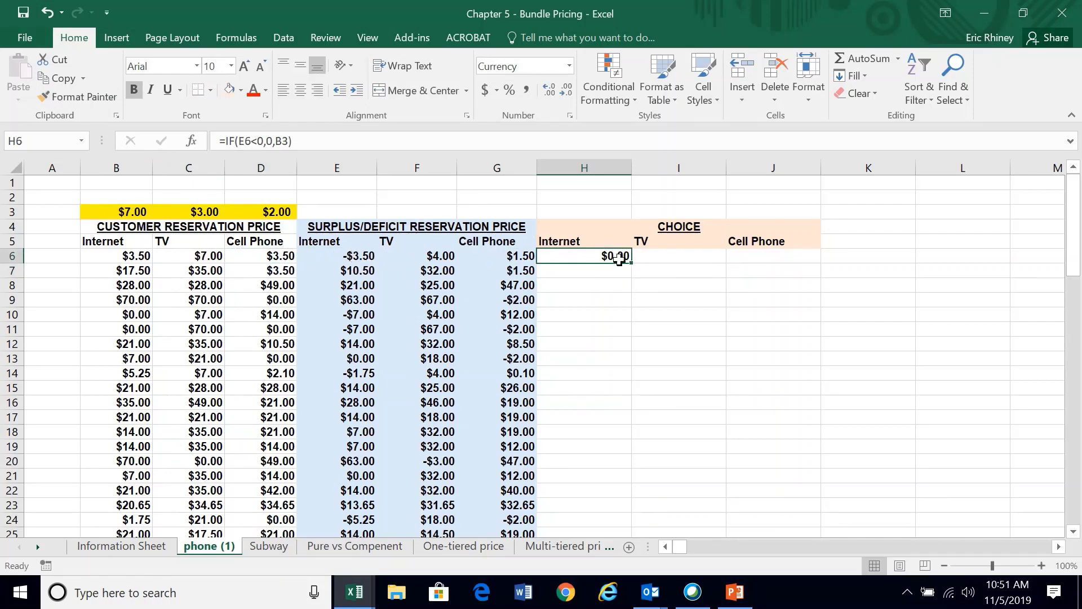
left_click_drag(366, 164, 806, 163)
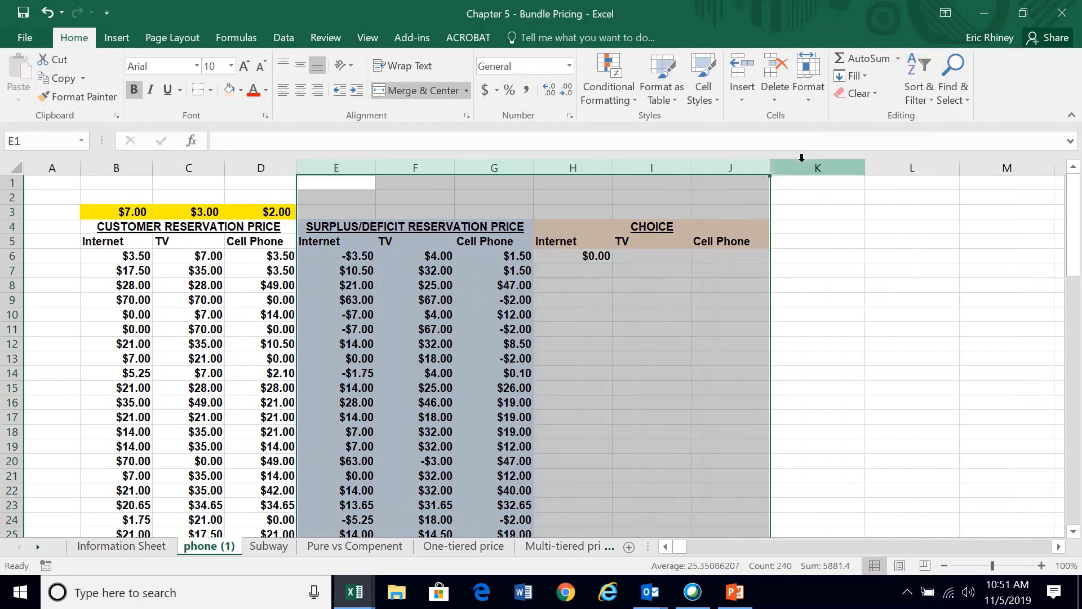
left_click(603, 255)
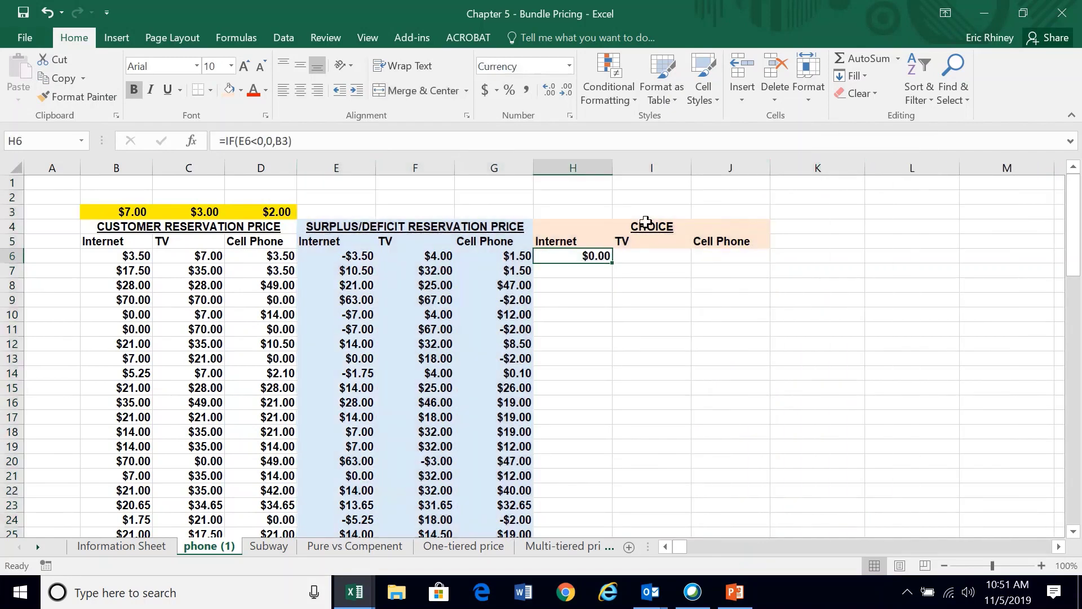
Step: Change the merged heading in H4 to REVENUE
left_click(613, 224)
type("REV")
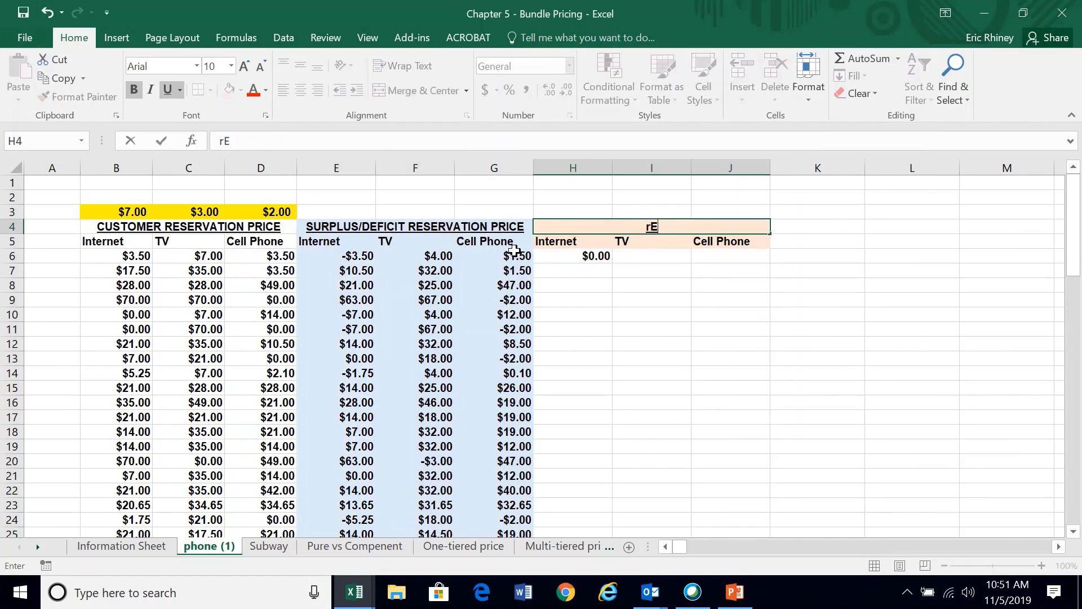
type("ENUE")
key("Return")
key("Return")
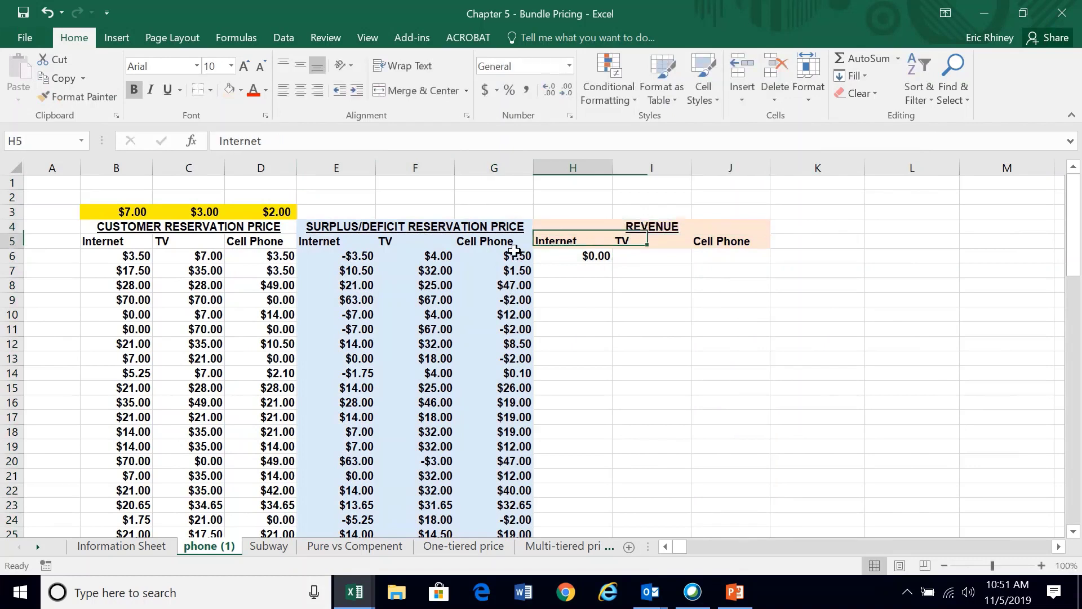
Step: Copy the IF formula from H6 across to I6:J6 for TV and Cell Phone, and check the copy in I6
key("Right")
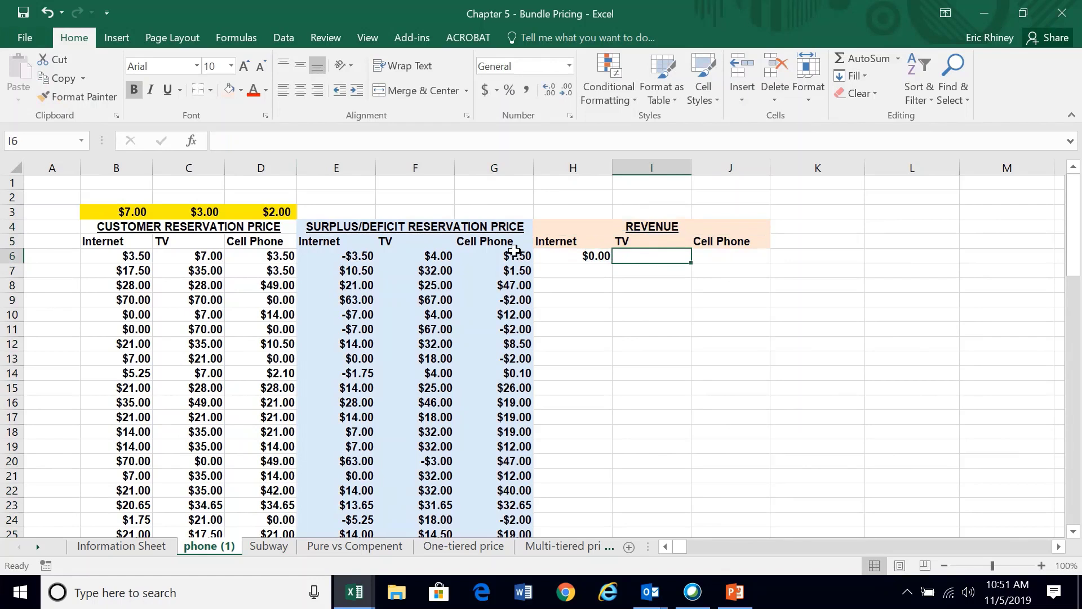
key("Left")
left_click_drag(613, 265, 743, 256)
left_click(636, 260)
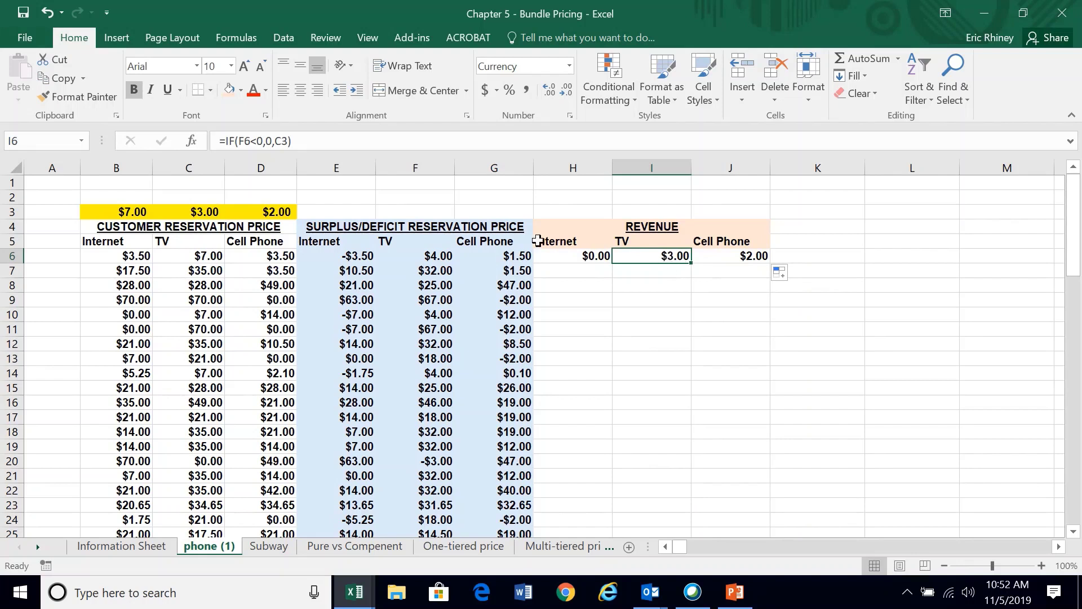
Step: Set the TV price in C3 to $7.00
left_click(204, 213)
type("70")
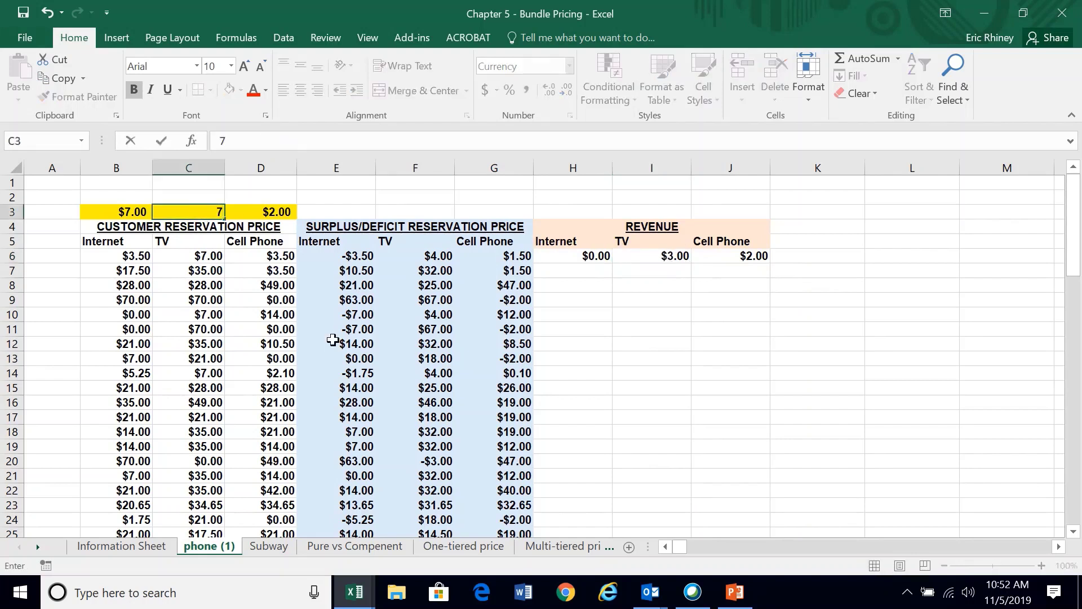
key("Return")
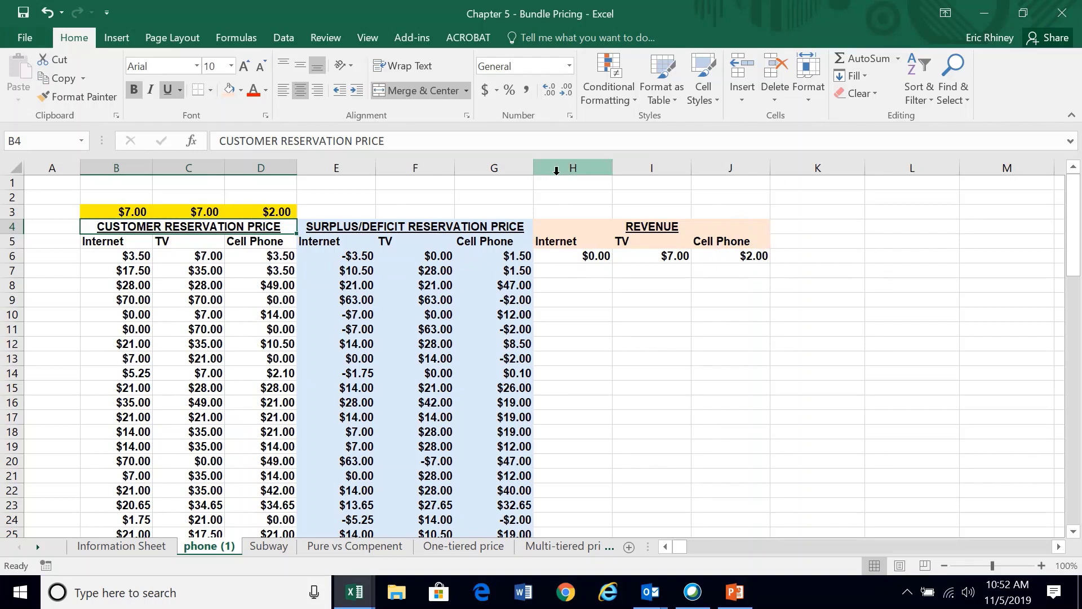
Step: Enter a SUM formula in K6 that adds the first customer's revenue in H6:J6
left_click_drag(586, 255, 716, 255)
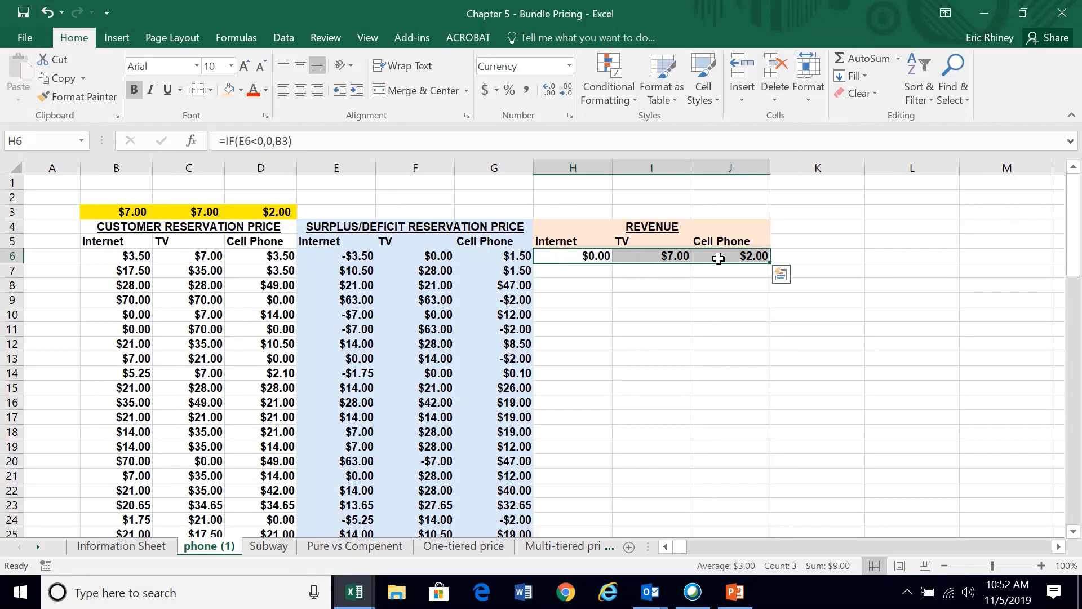
left_click(807, 255)
type("=SUM(")
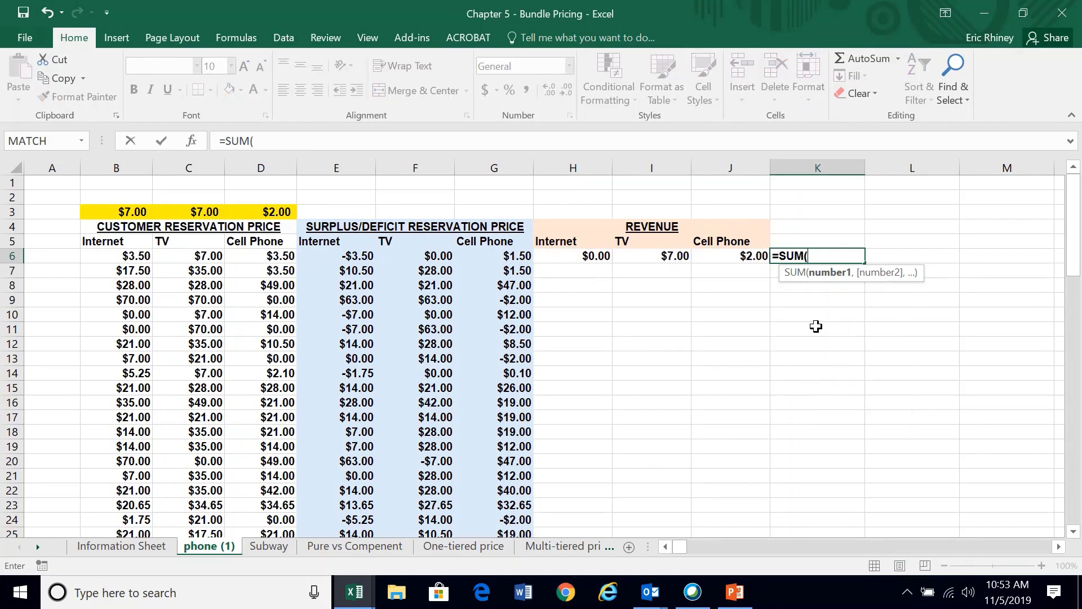
key("Left")
key("shift+Left")
key("shift+Left")
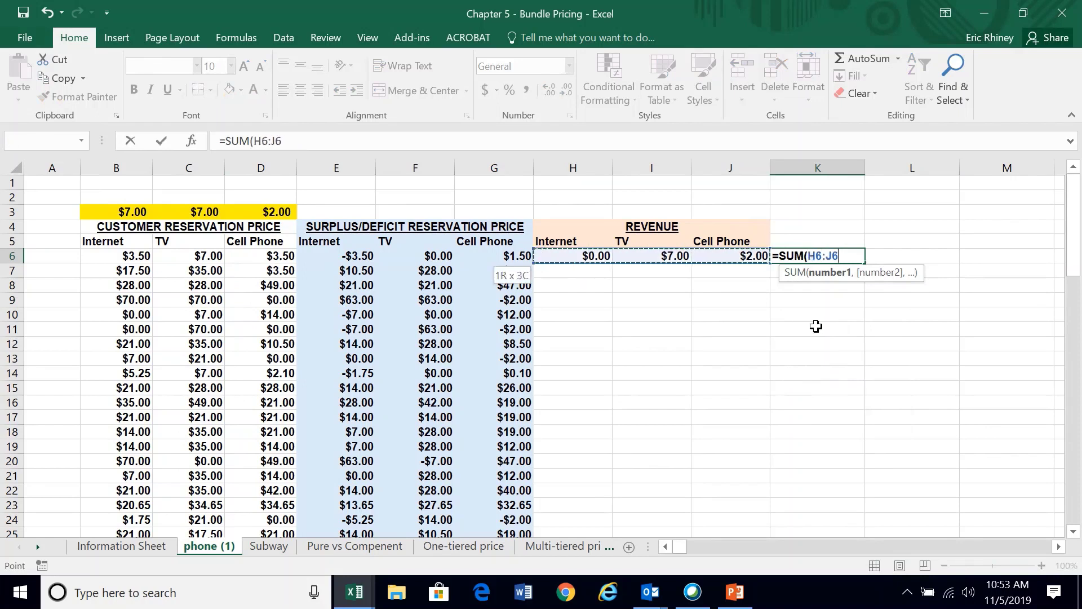
key("shift+Return")
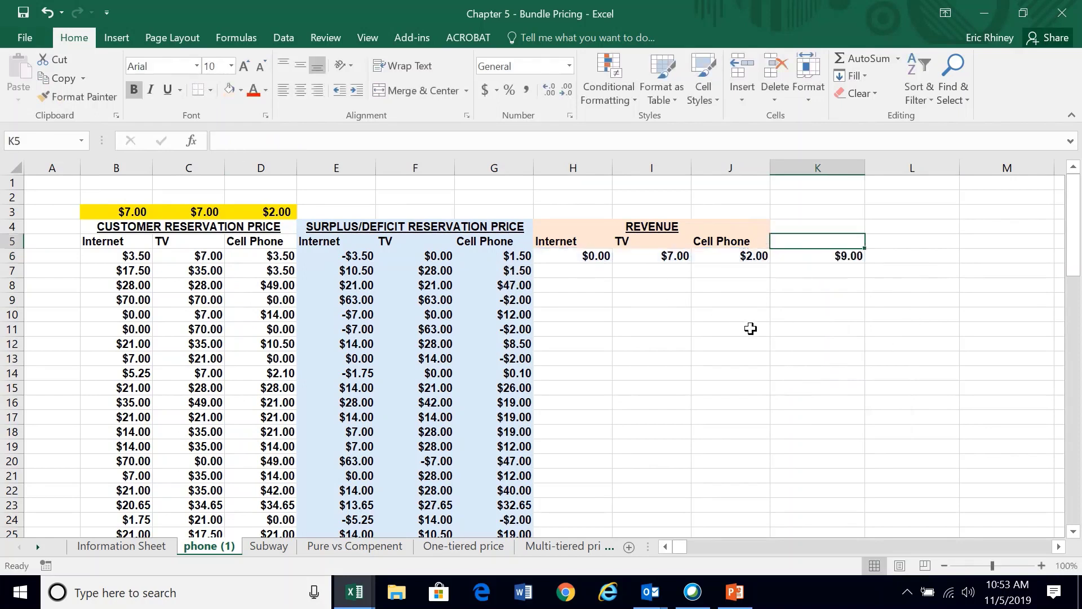
Step: Enter the heading TOTAL REVENUE in K5 above the summed revenue
type("rEV")
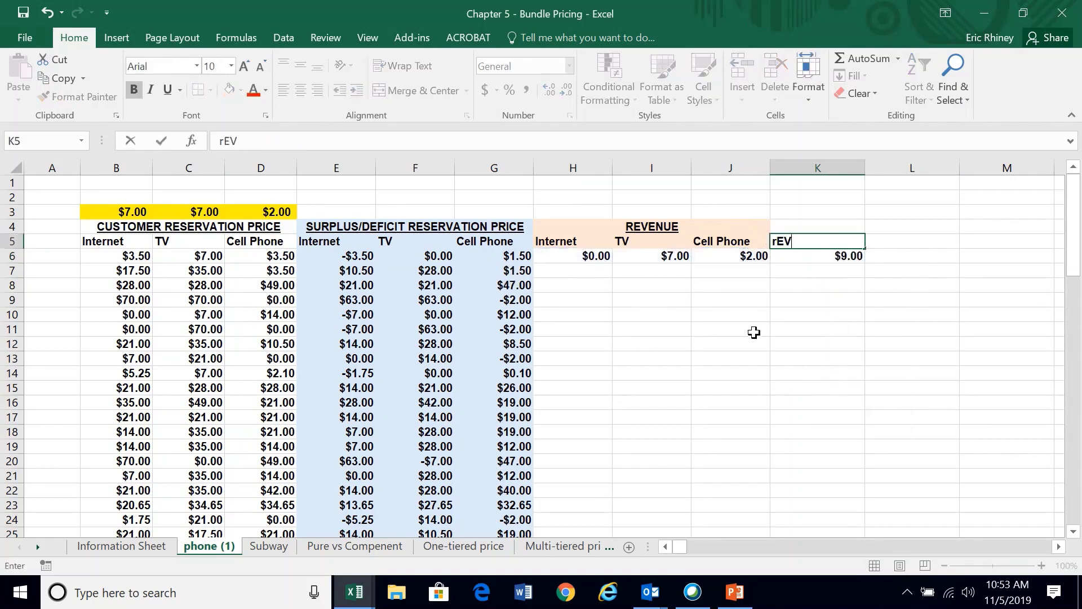
key("BackSpace")
key("BackSpace")
key("BackSpace")
type("TOTAL REV")
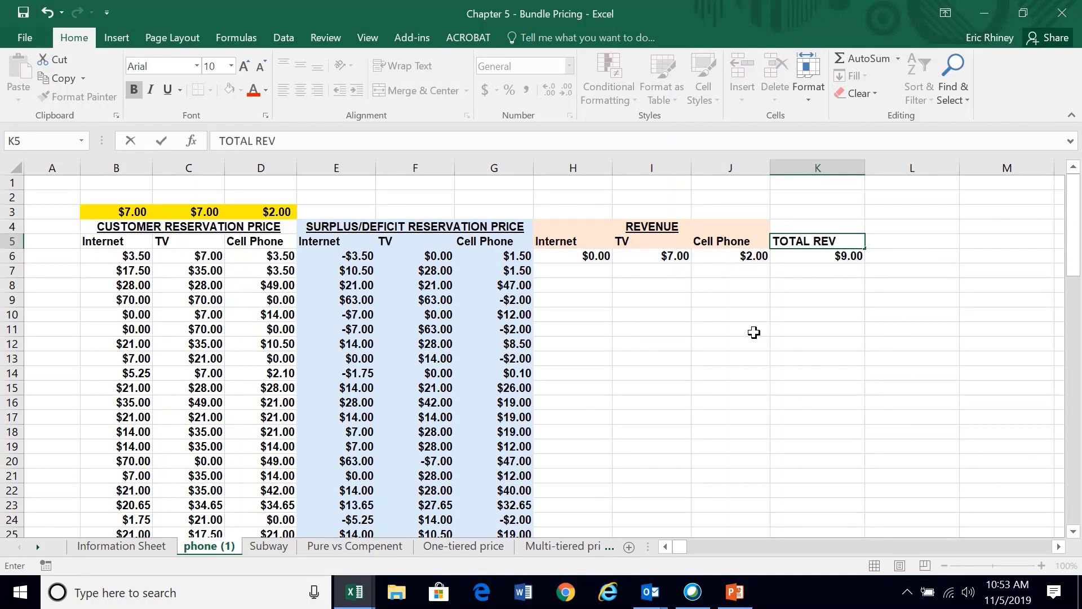
type("ENUE")
key("Return")
Step: Copy the revenue and total formulas in H6:K6 down for all customers
key("Left")
key("Left")
key("Left")
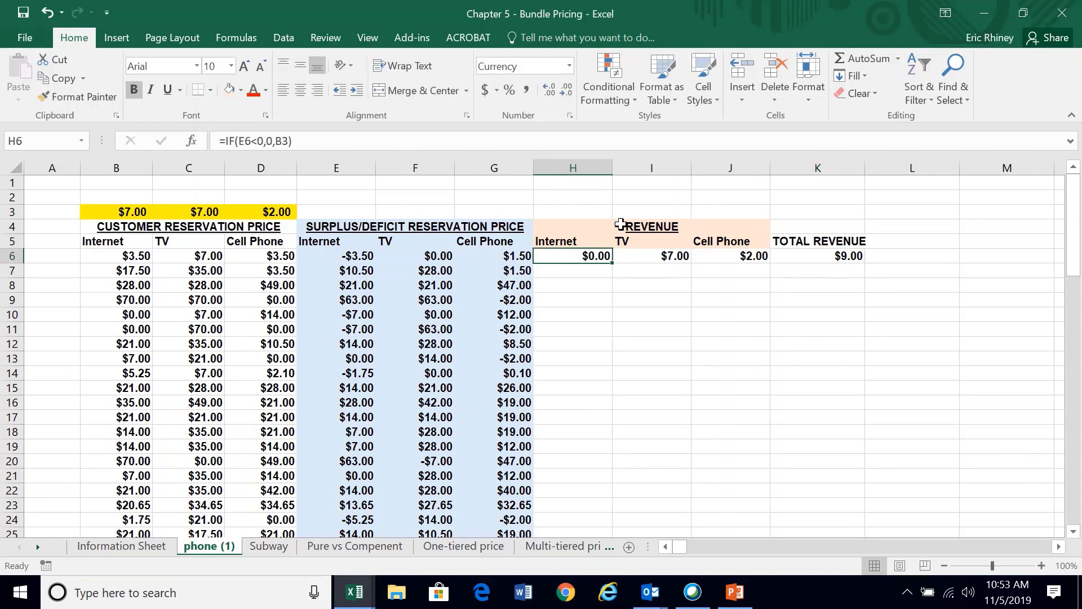
left_click_drag(586, 256, 823, 255)
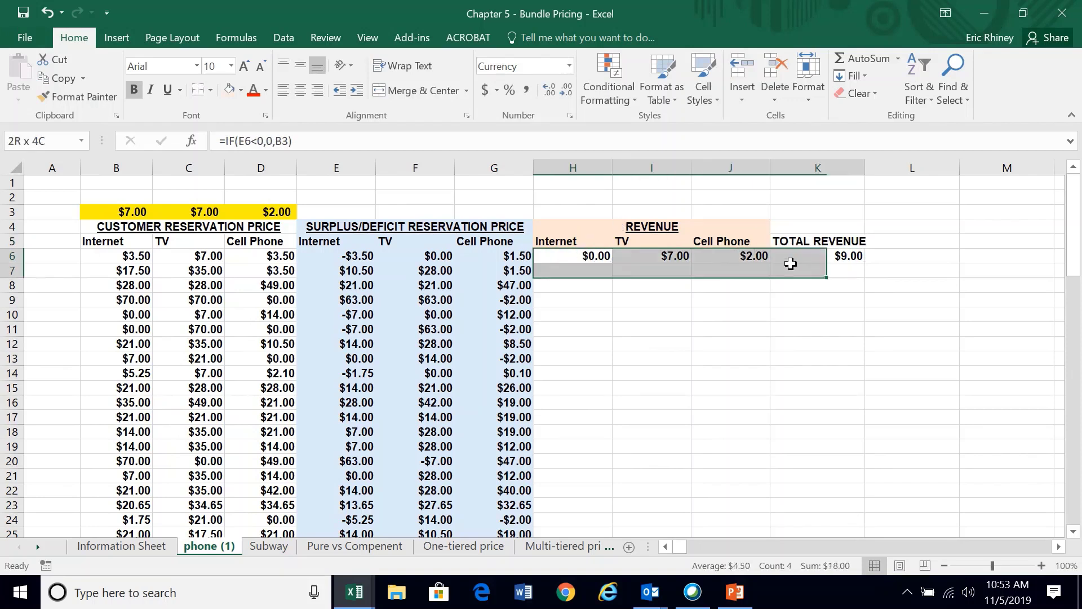
double_click(862, 262)
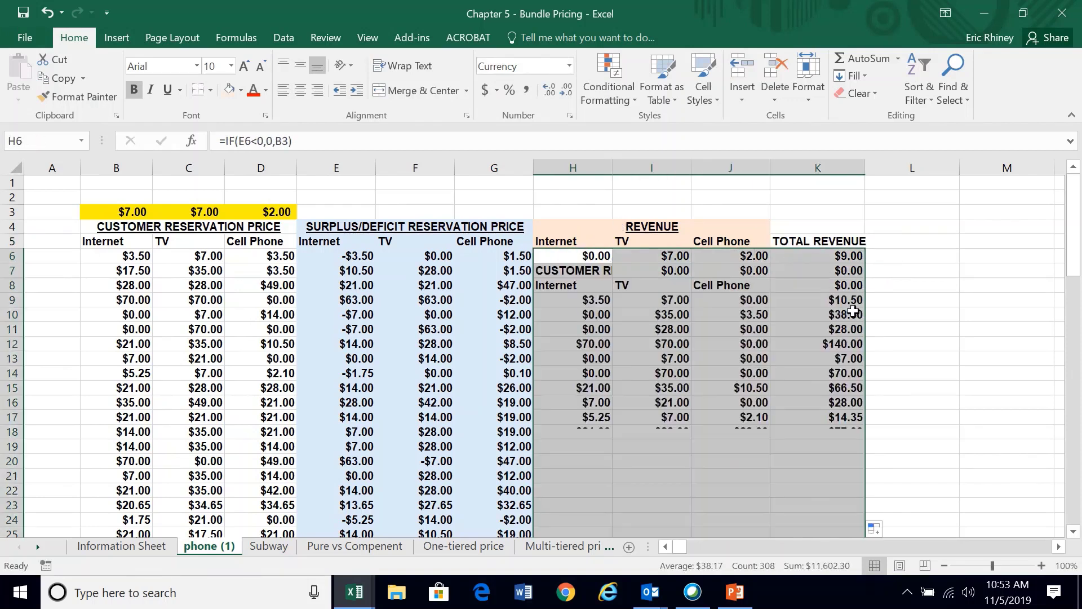
Step: Examine the copied IF formulas in rows 7 and 8 and compare their price references with the original in H6
left_click(584, 290)
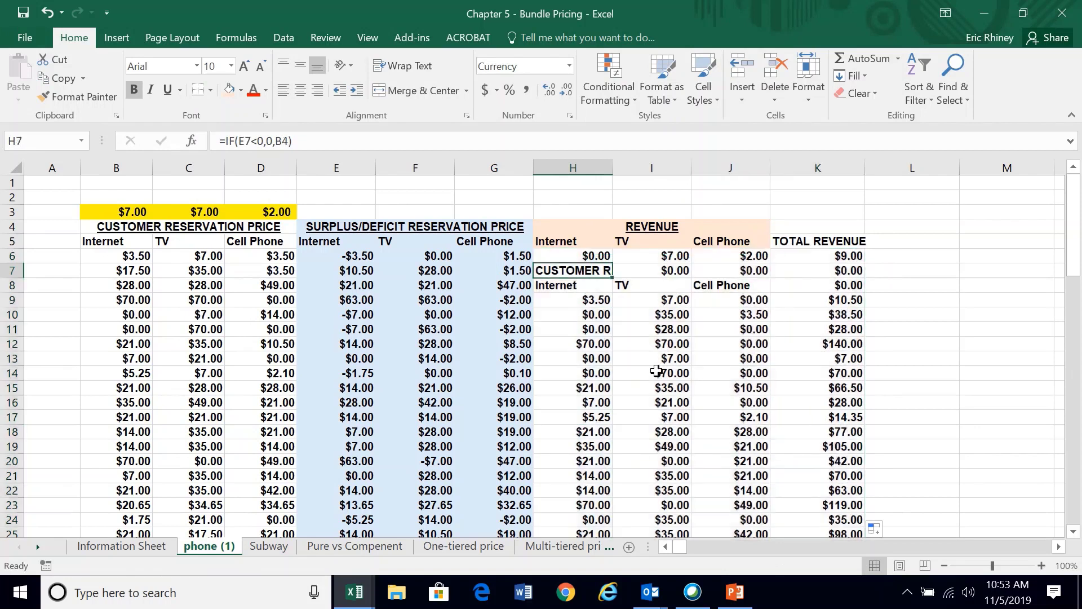
key("Right")
key("Right")
key("Right")
key("Left")
key("Left")
key("Left")
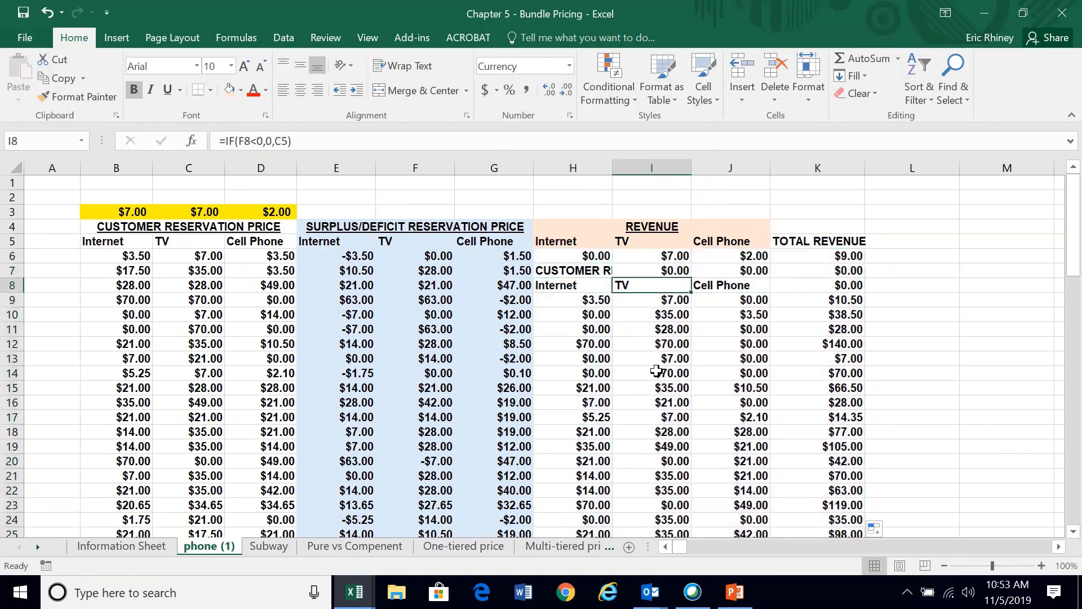
key("Right")
key("Right")
key("Right")
key("Right")
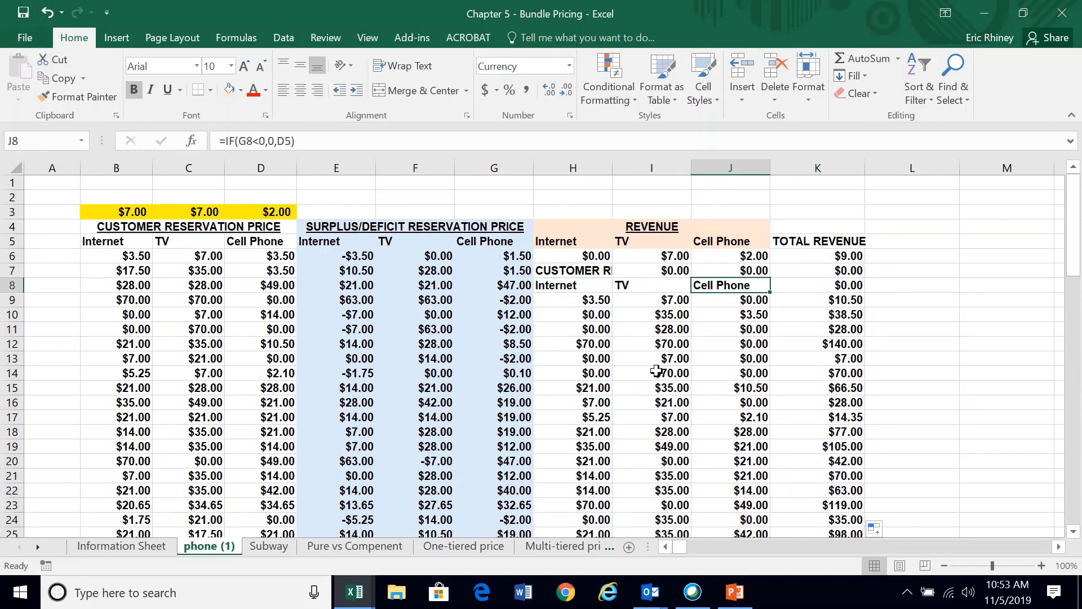
key("Left")
key("Left")
key("Left")
key("Left")
key("Up")
key("Up")
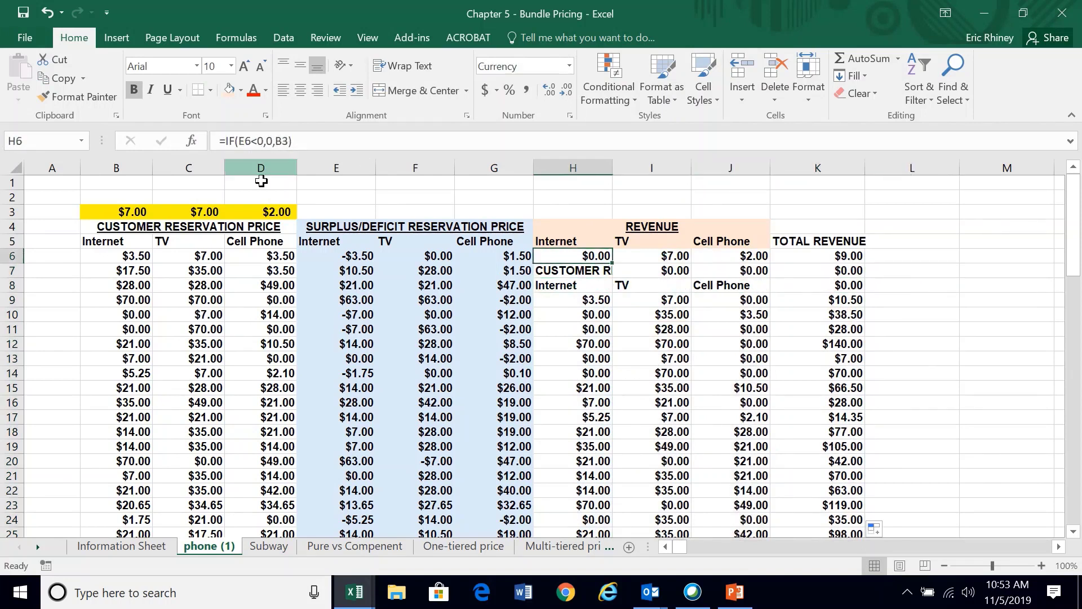
Step: Lock the row of the price reference in H6 so the formula reads =IF(E6<0,0,B$3)
left_click(315, 138)
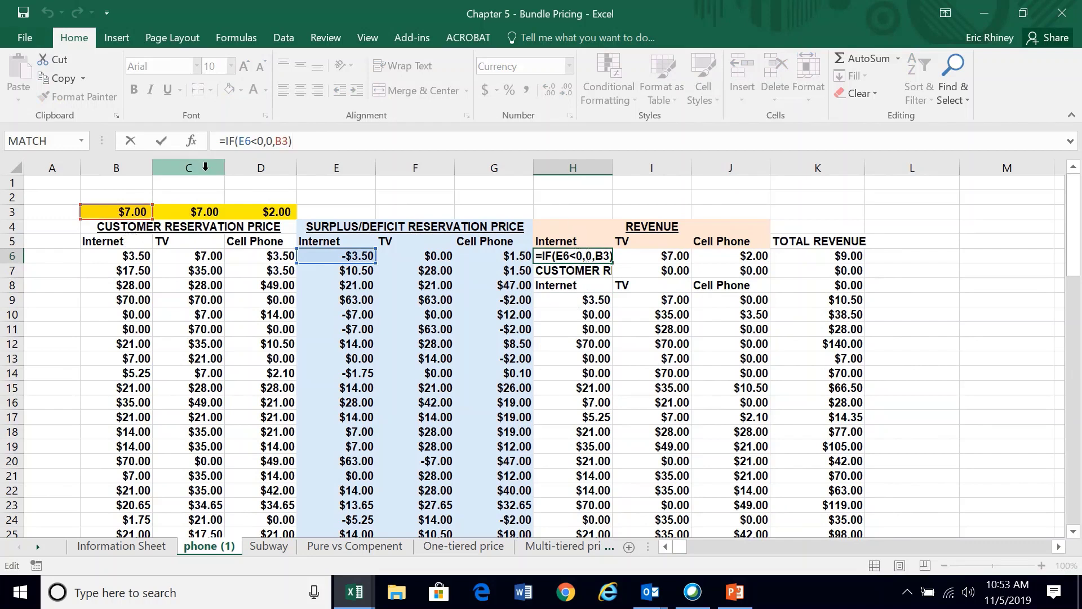
left_click(282, 142)
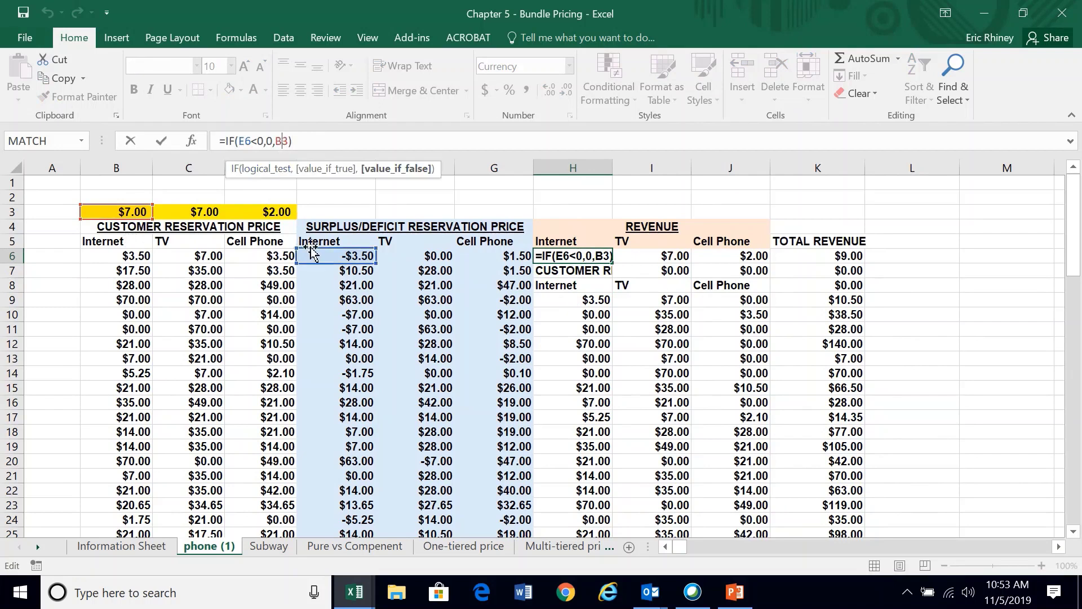
key("F4")
key("F4")
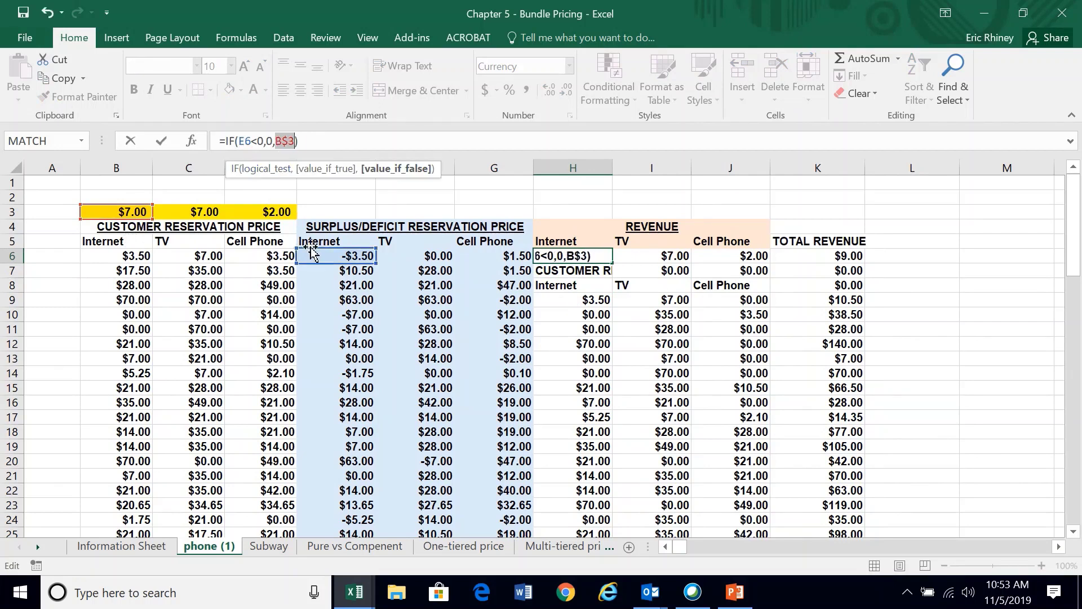
key("Return")
key("Up")
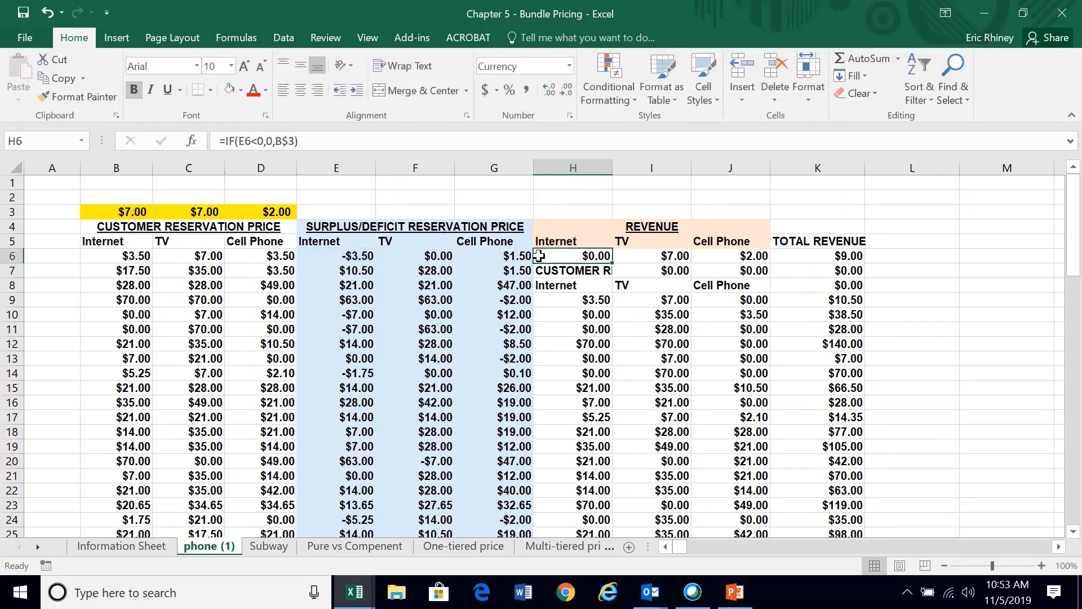
Step: Copy the corrected H6 formula across to I6:J6 and down through all customer rows
left_click_drag(611, 263, 756, 261)
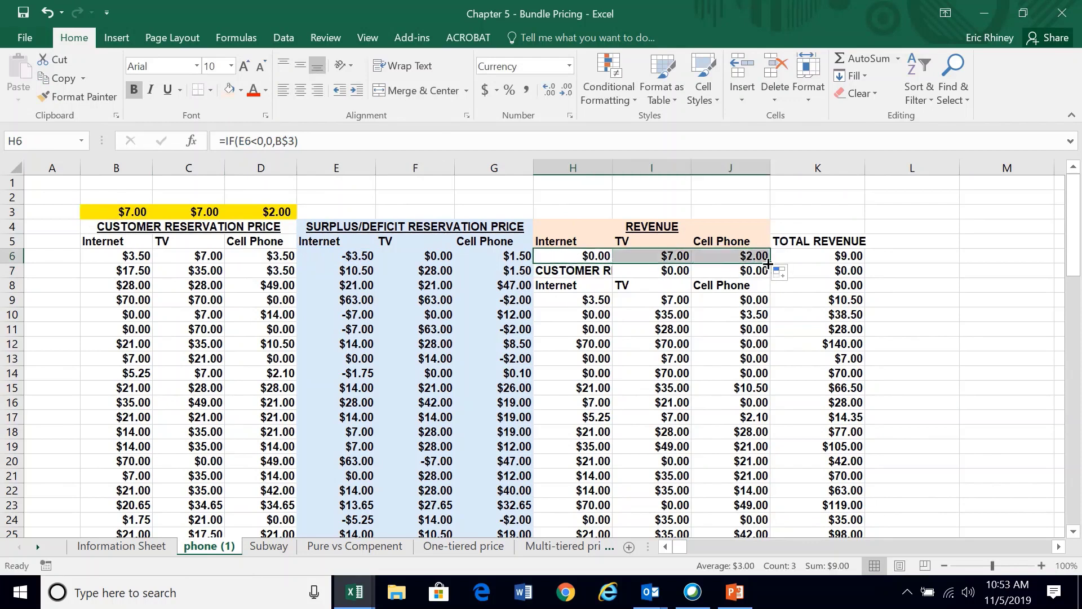
double_click(768, 262)
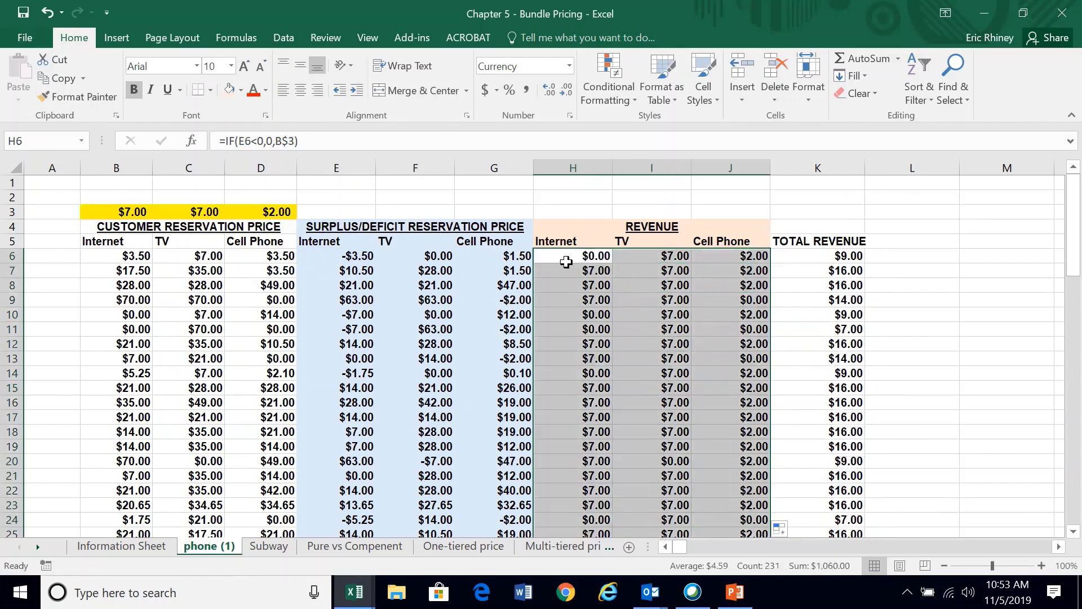
left_click(564, 259)
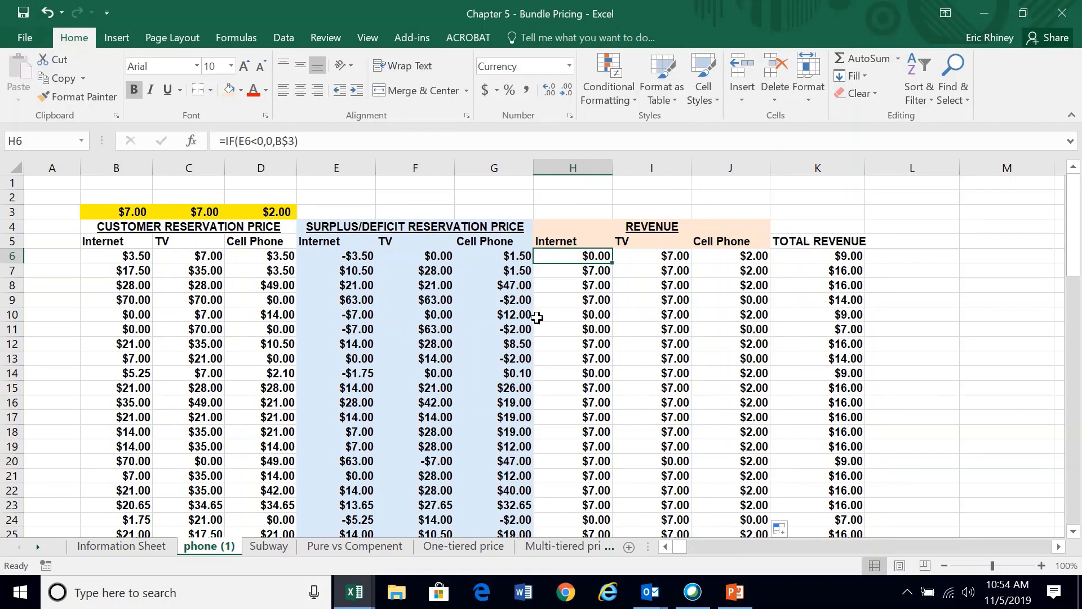
Step: Shade the whole REVENUE block, H4:J82, with the same light orange fill as its headings
left_click(567, 225)
key("shift+Down")
key("ctrl+shift+Down")
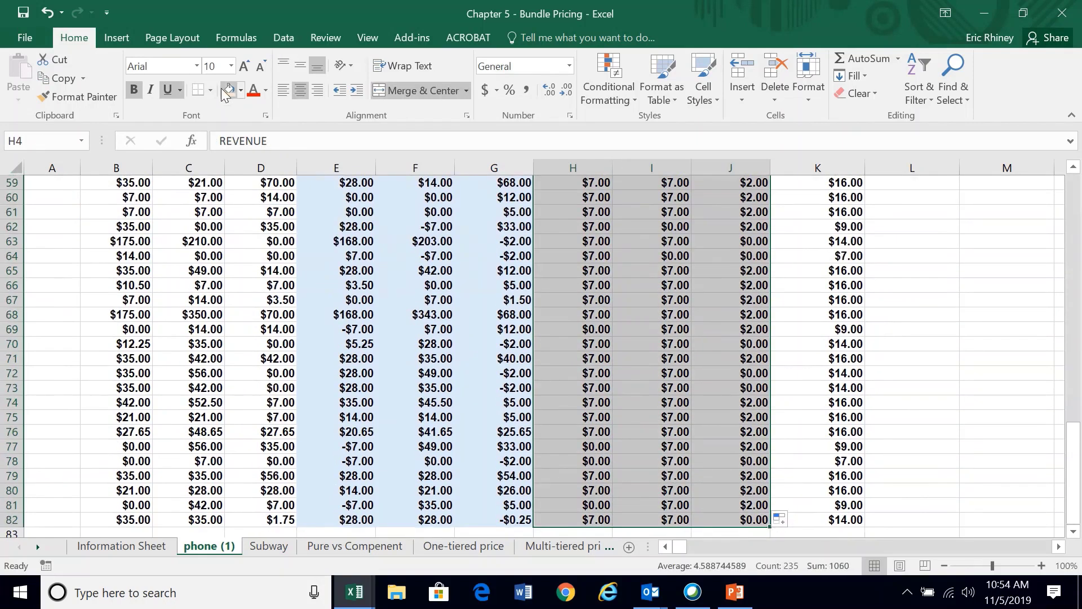
left_click(226, 95)
scroll(454, 239, "up", 19)
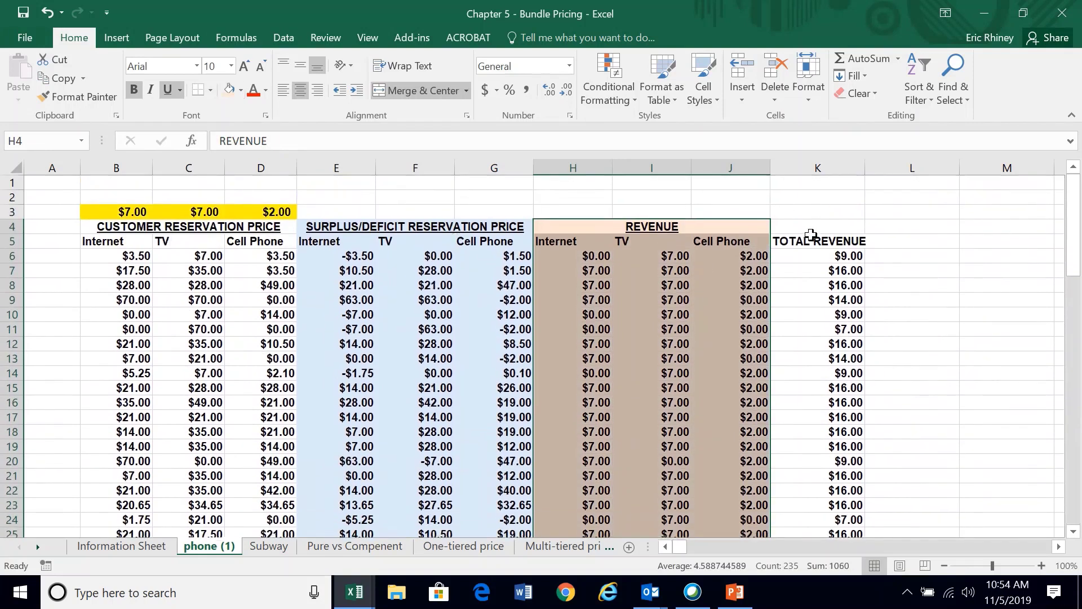
Step: Shade the TOTAL REVENUE column from K5 to K82 with the lightest periwinkle-blue theme colour
left_click(810, 237)
key("ctrl+shift+Down")
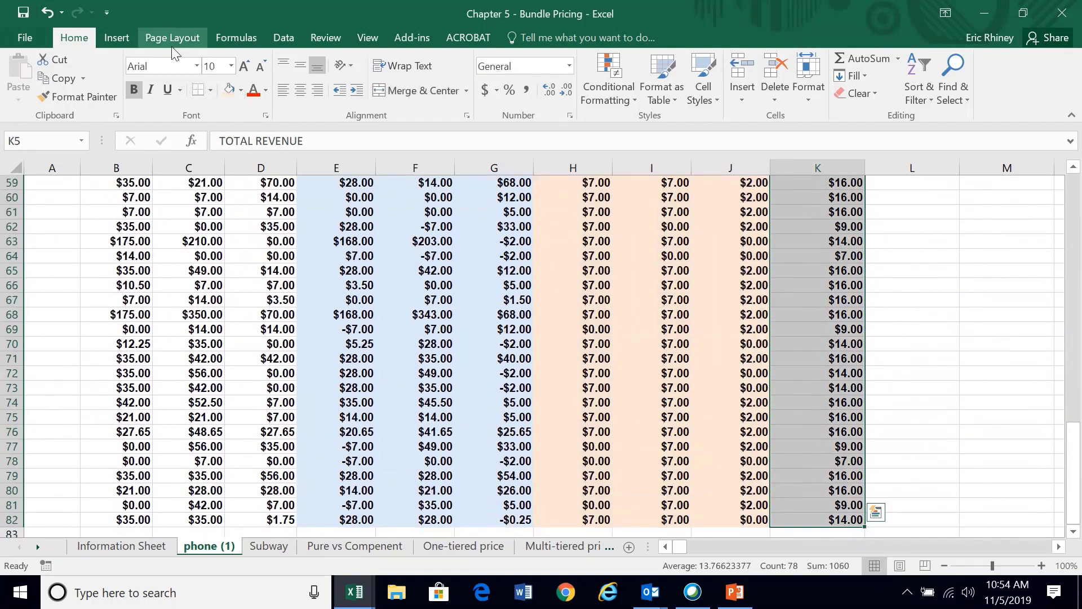
left_click(241, 91)
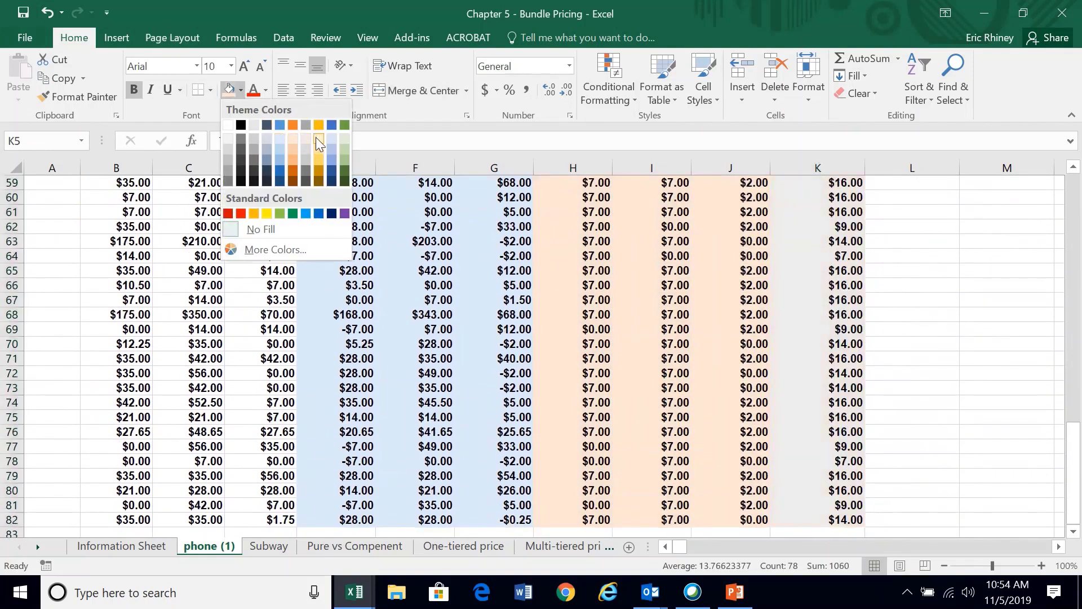
left_click(332, 135)
scroll(430, 253, "up", 19)
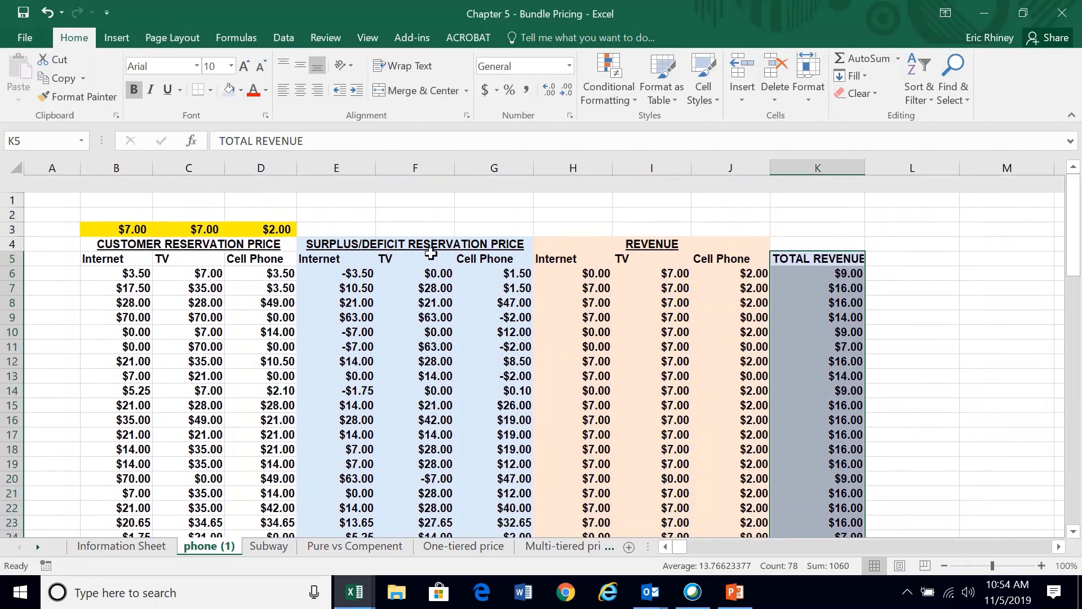
Step: Enter the bold heading TOTAL REVENUE in K1
left_click(840, 212)
key("Up")
key("Up")
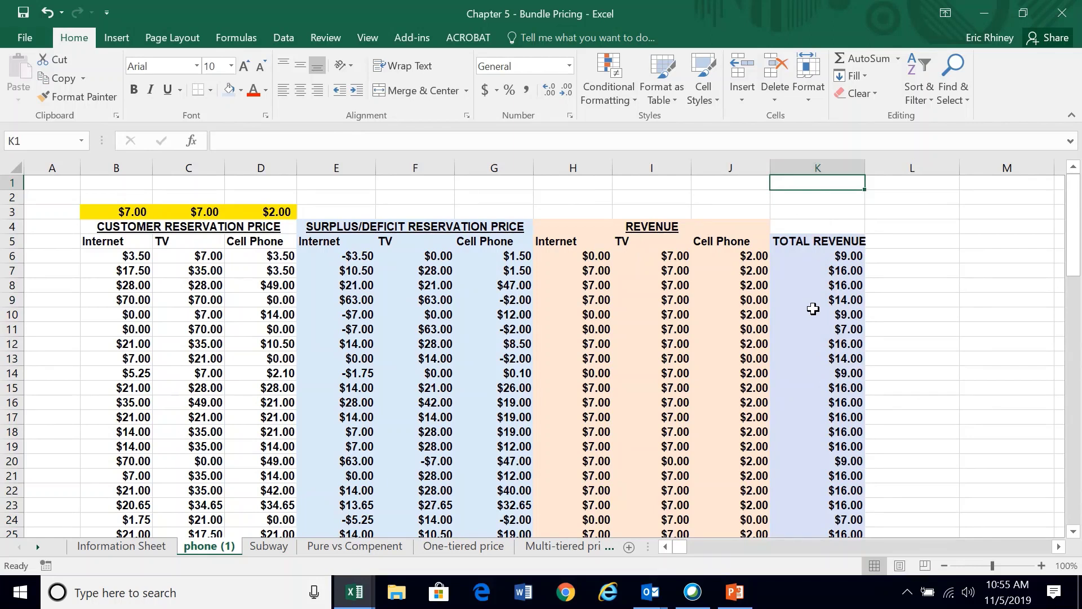
type("TOT")
key("BackSpace")
key("BackSpace")
key("BackSpace")
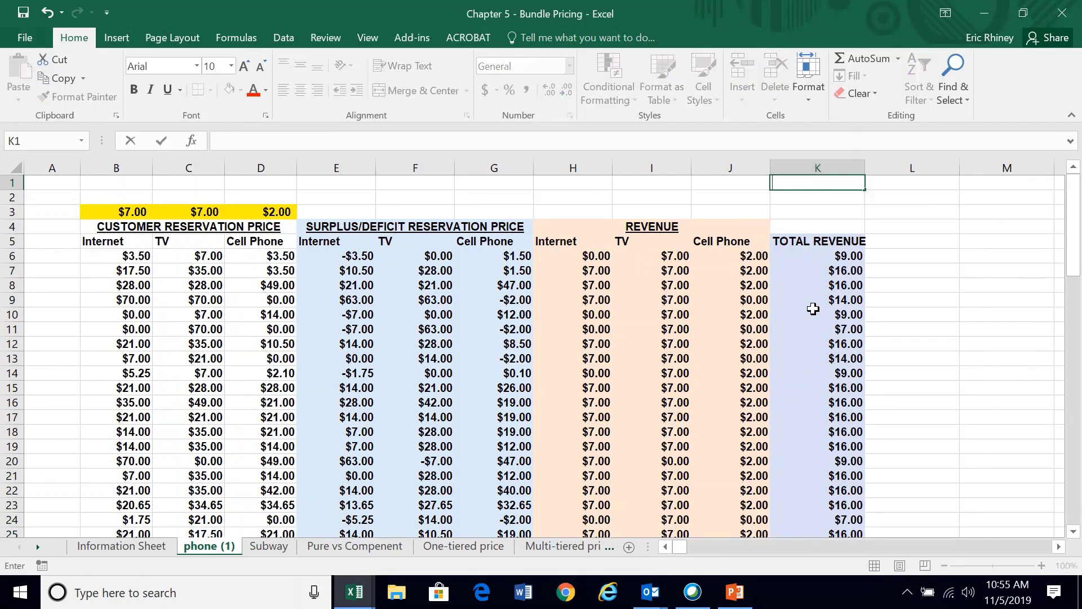
key("Return")
key("Up")
key("ctrl+b")
type("TOT")
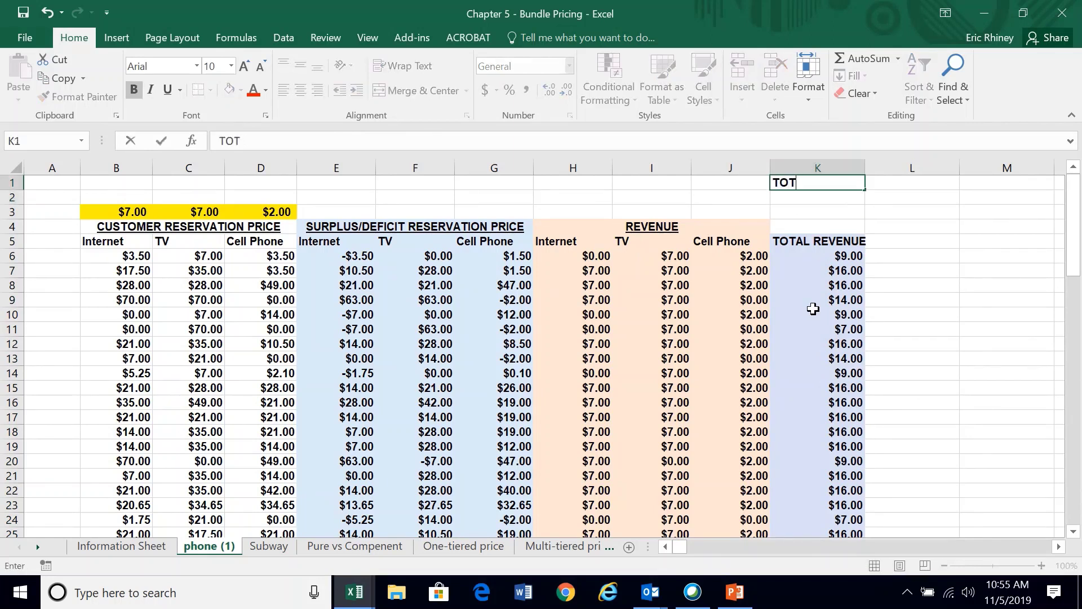
type("AL REVENUE")
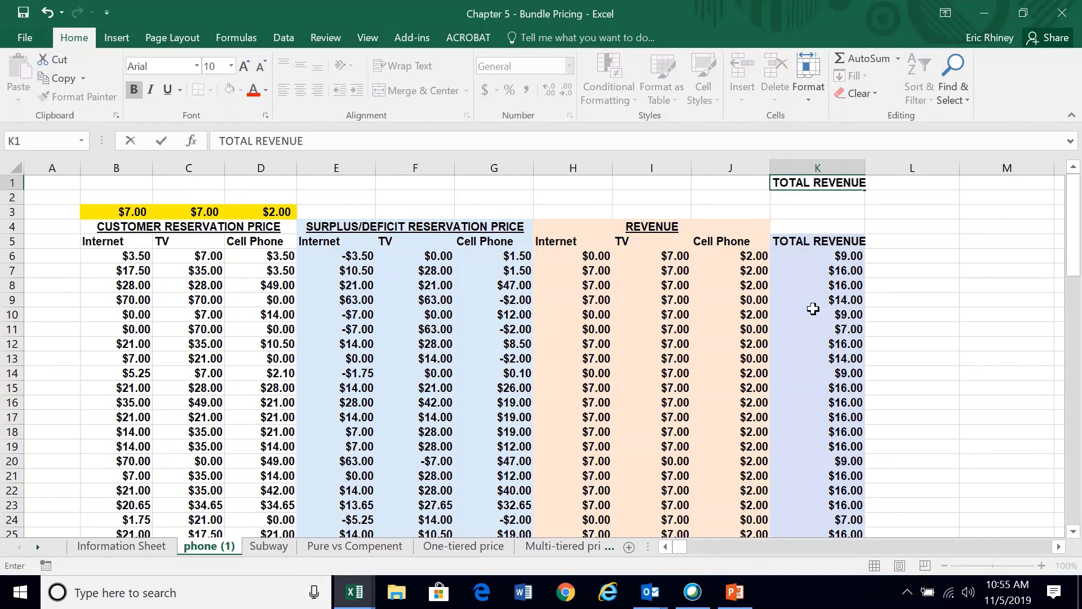
key("ctrl+u")
key("Return")
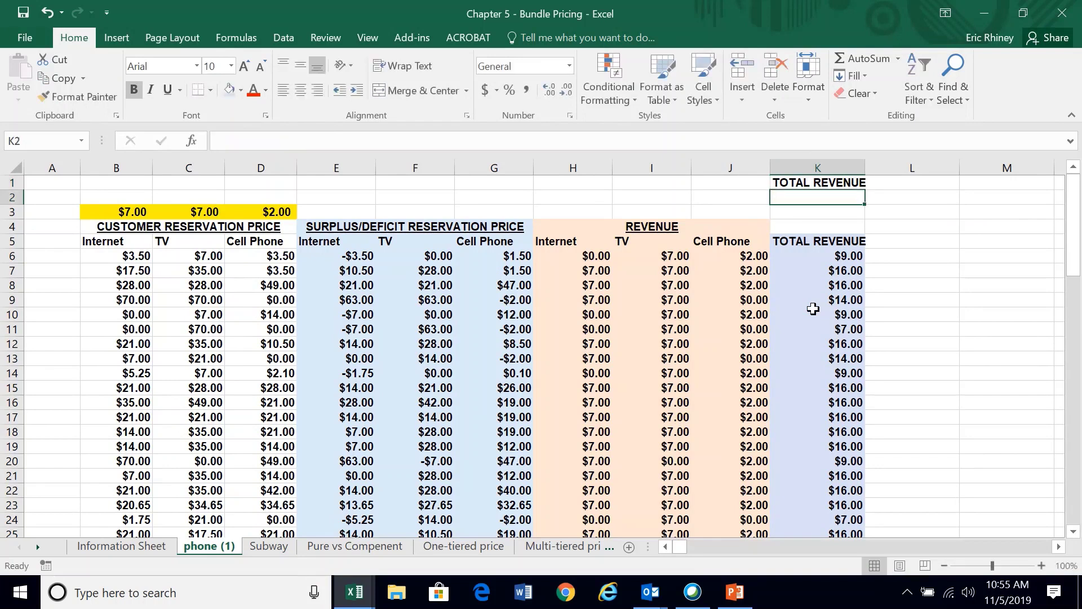
Step: Total the per-customer revenues K6:K82 with a SUM formula in K2
type("=SUM(")
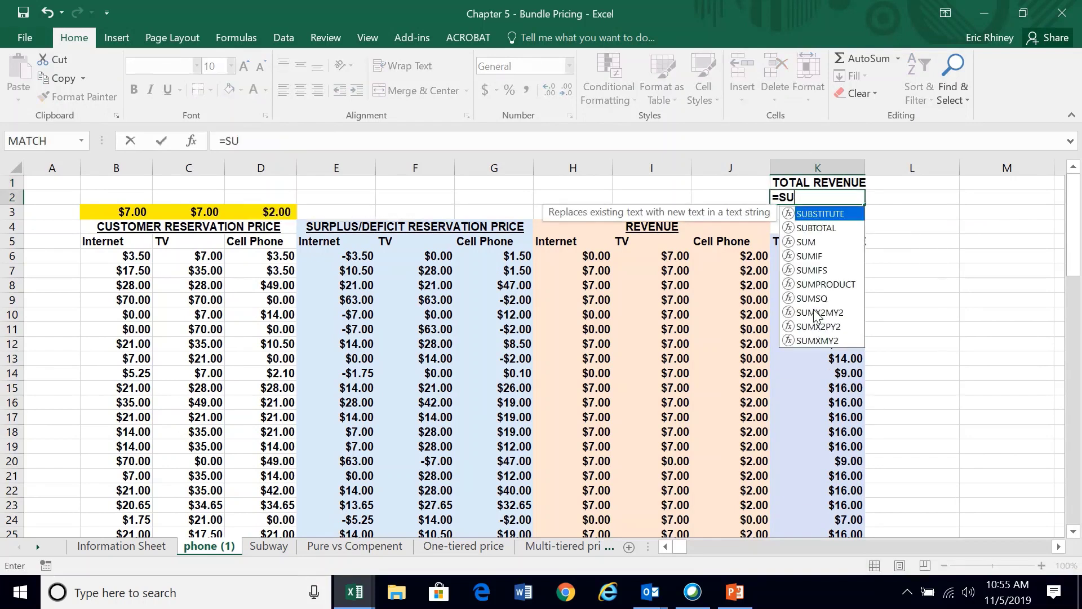
key("Down")
key("Down")
key("Down")
key("Down")
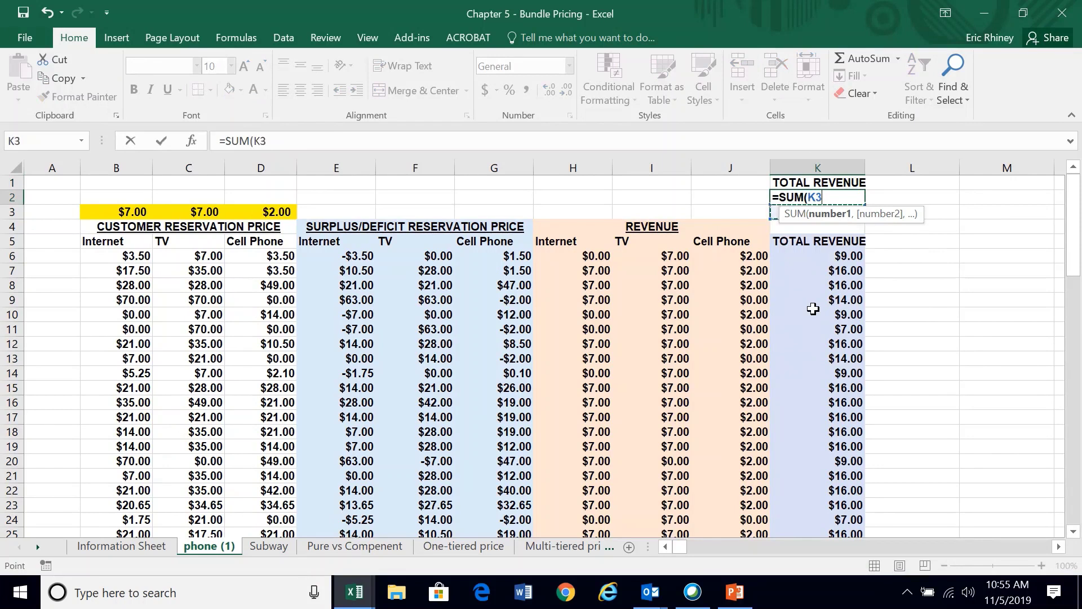
key("ctrl+shift+Down")
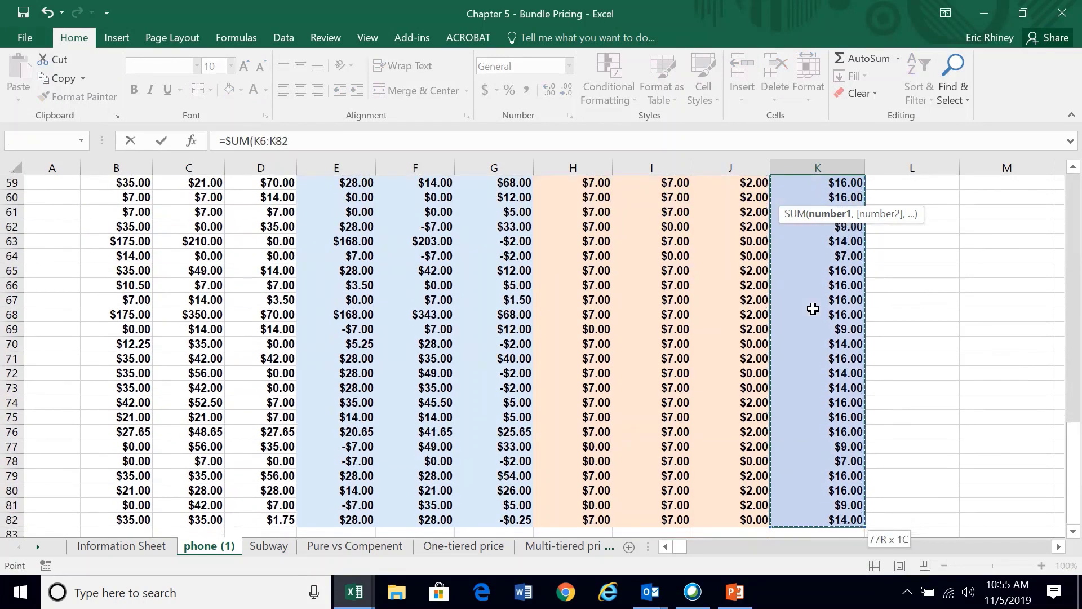
key("Return")
Step: Fill the overall total revenue cell K2 with standard yellow
key("Up")
key("Up")
key("Down")
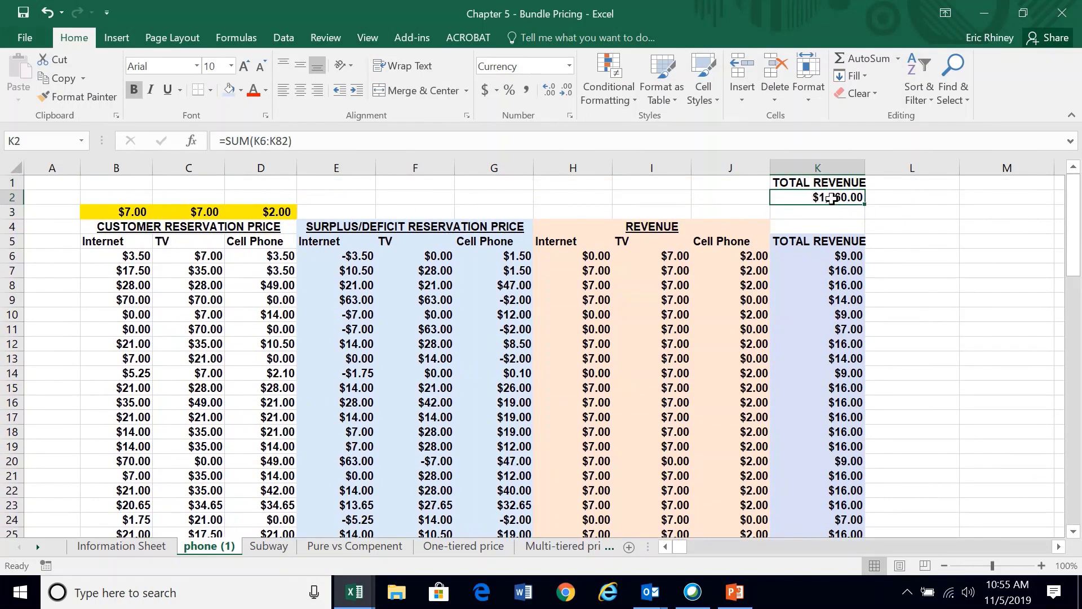
left_click(241, 90)
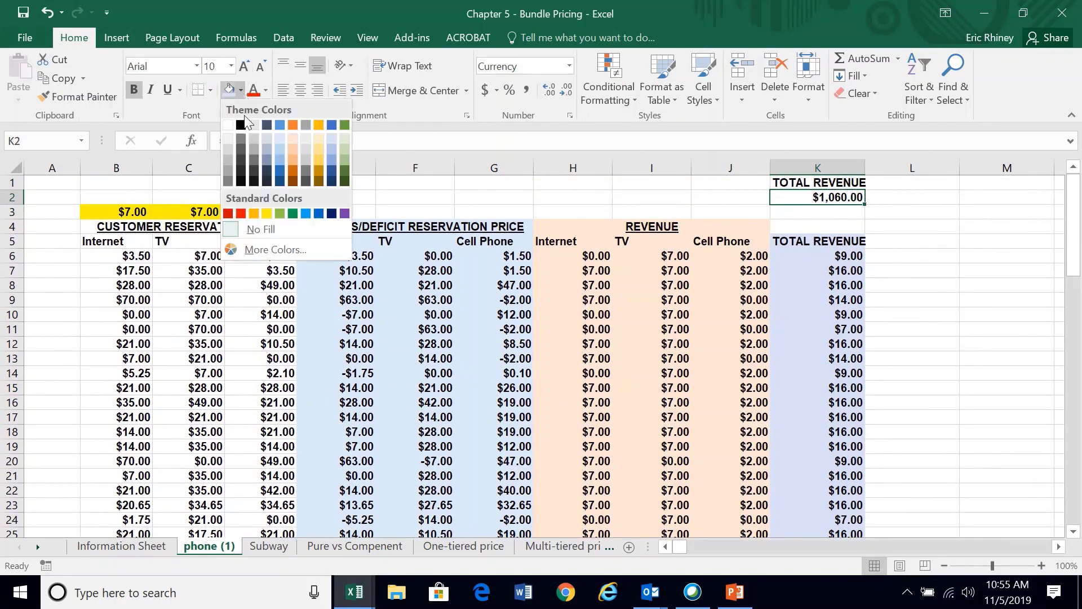
left_click(267, 213)
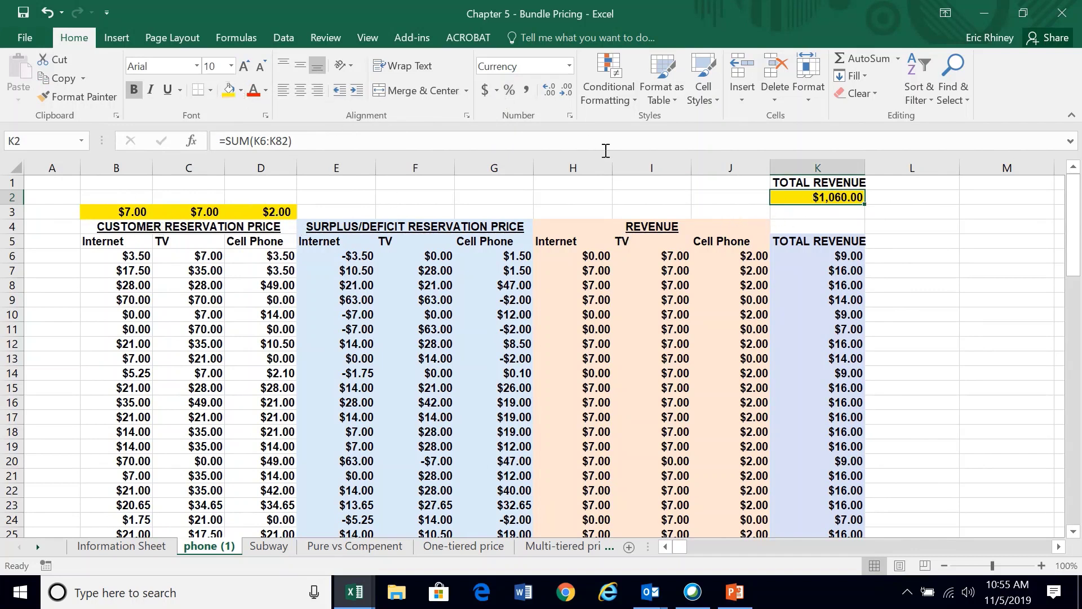
Step: Set up Solver to maximize the total revenue in K2 by changing the price cells B3:D3
left_click(283, 38)
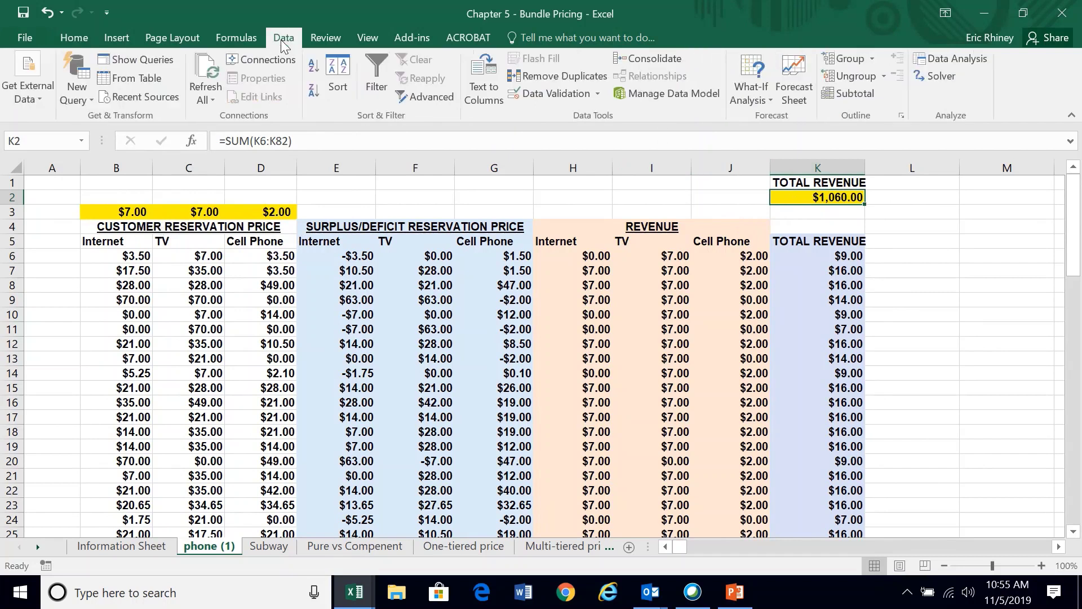
left_click(916, 75)
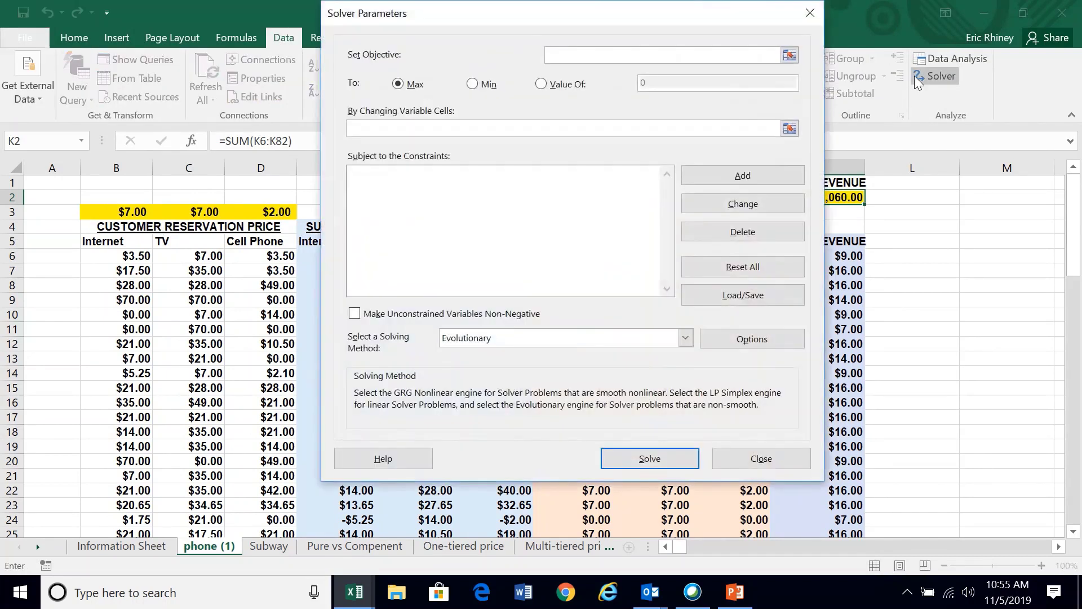
left_click_drag(560, 22, 430, 35)
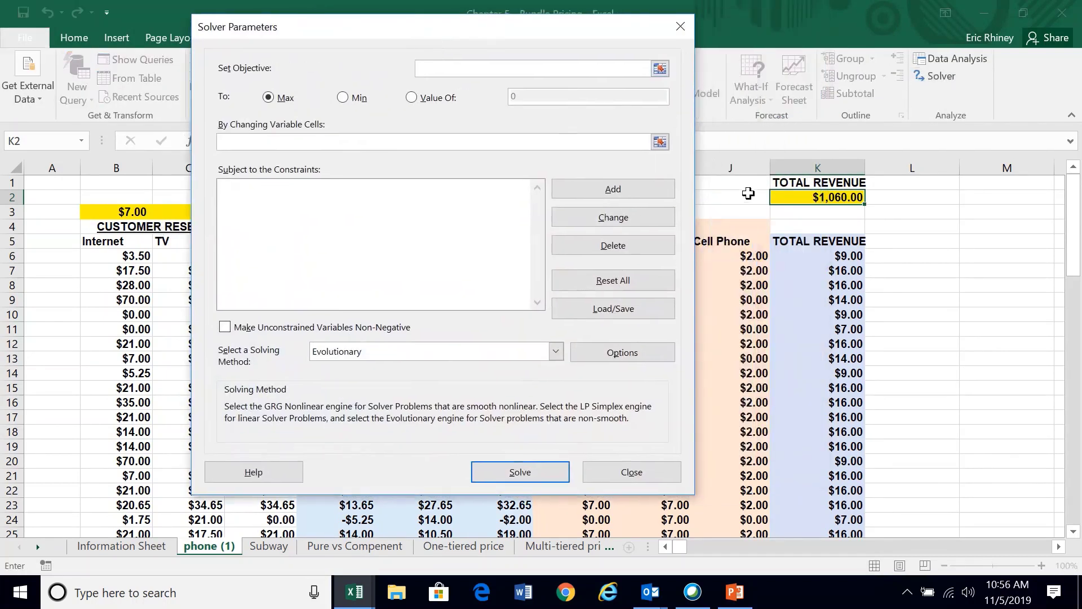
left_click(785, 197)
left_click(371, 145)
left_click(317, 137)
left_click_drag(323, 29, 574, 32)
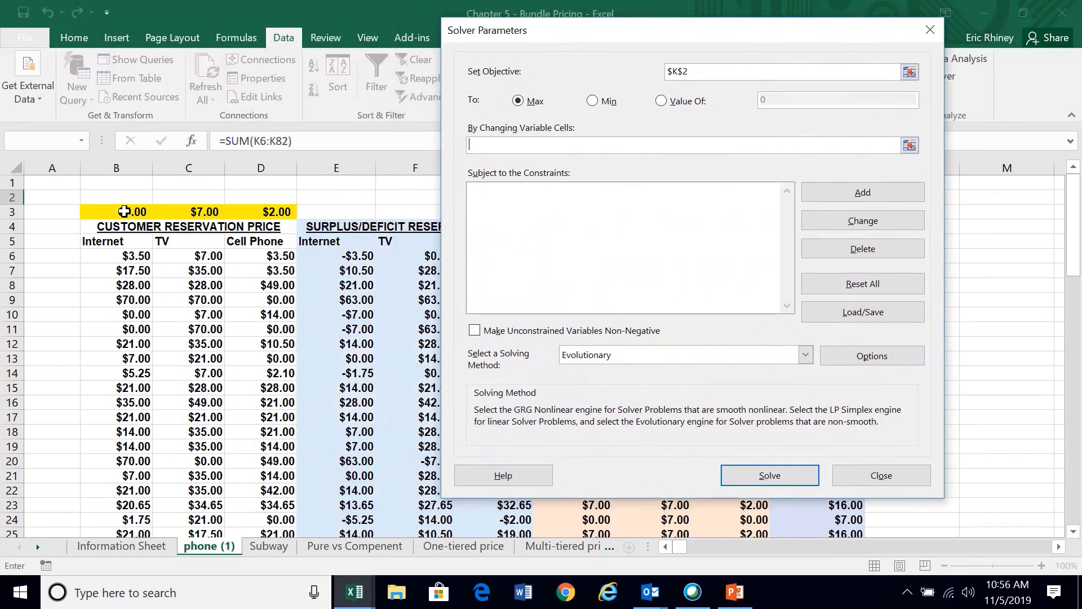
left_click_drag(123, 211, 248, 212)
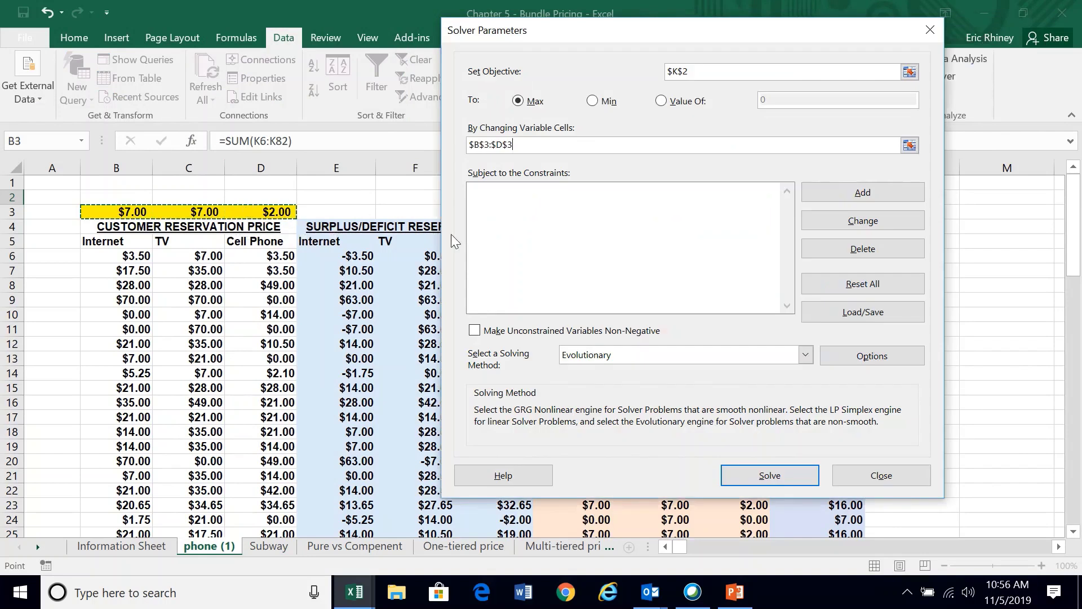
Step: Add a Solver constraint that keeps the prices in B3:D3 less than or equal to 200
left_click(847, 193)
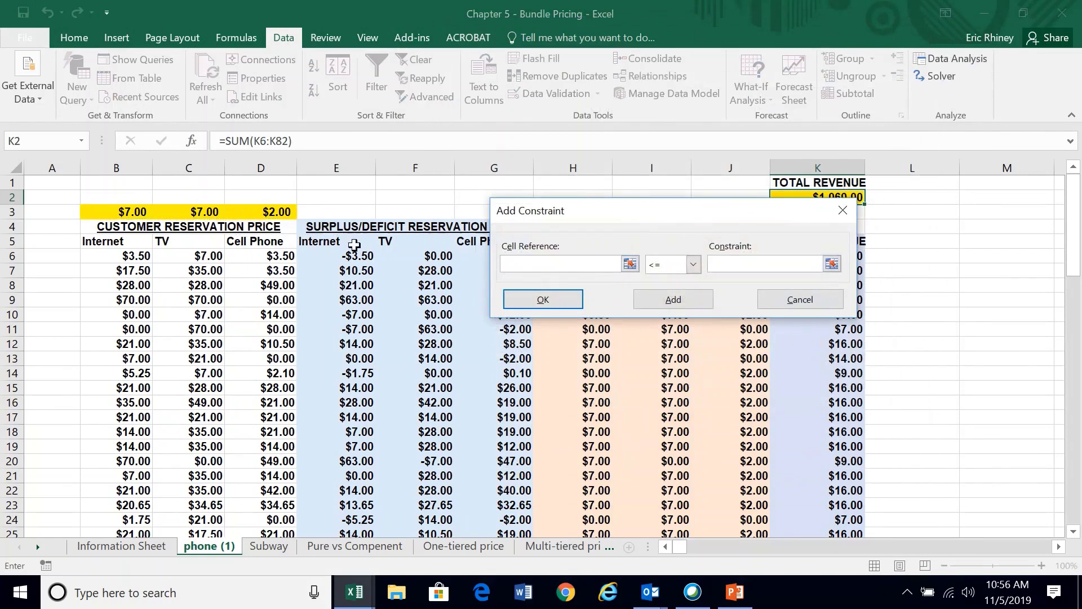
left_click_drag(128, 212, 307, 211)
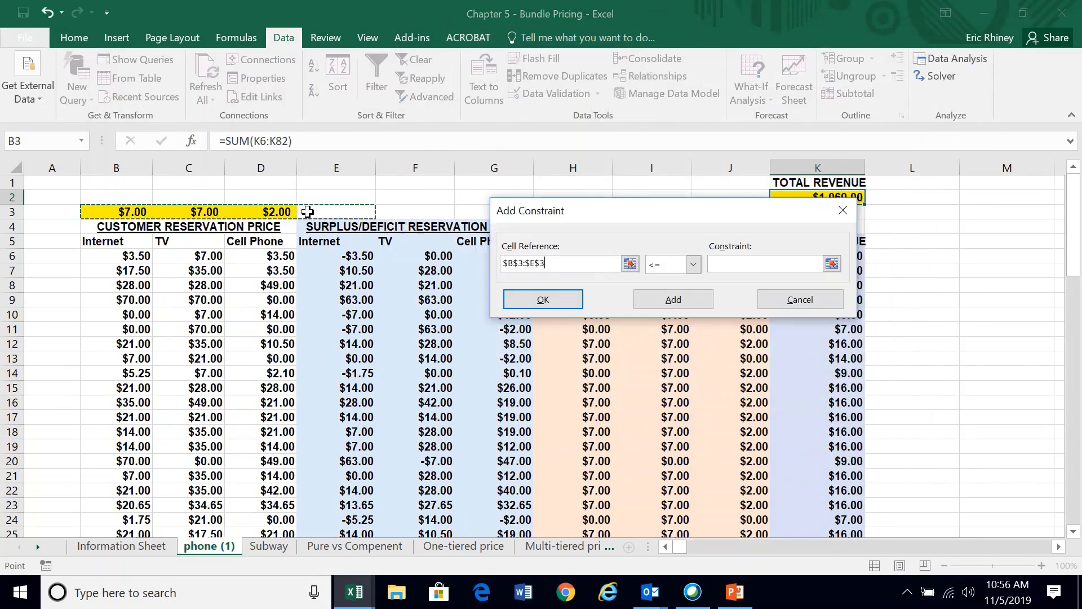
left_click_drag(122, 209, 243, 208)
left_click(715, 267)
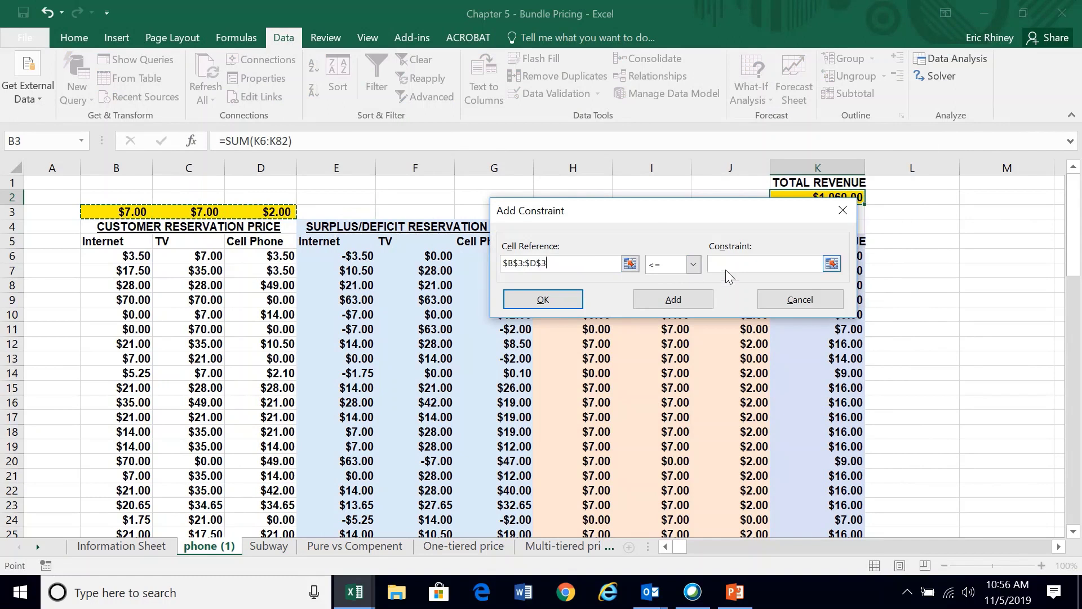
left_click(727, 265)
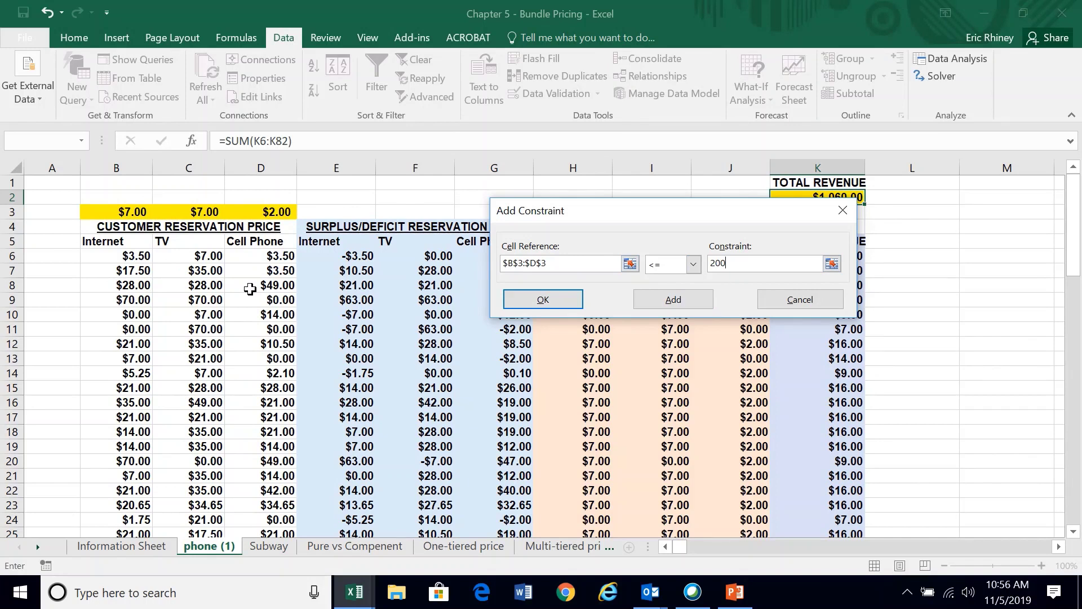
left_click(538, 298)
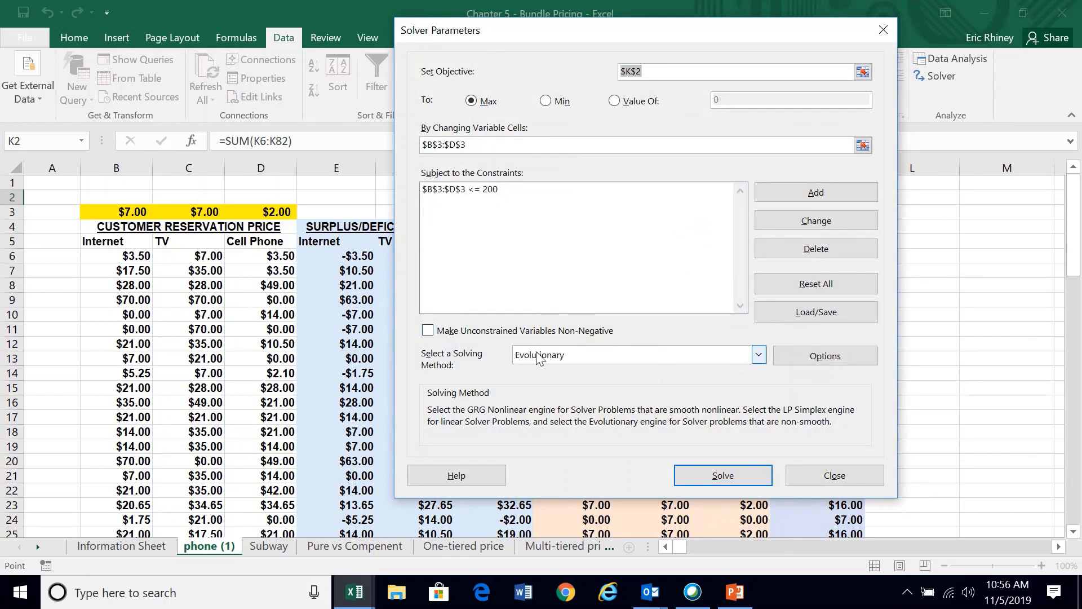
Step: Choose the Evolutionary solving method, make unconstrained variables non-negative, and run Solver
left_click(561, 359)
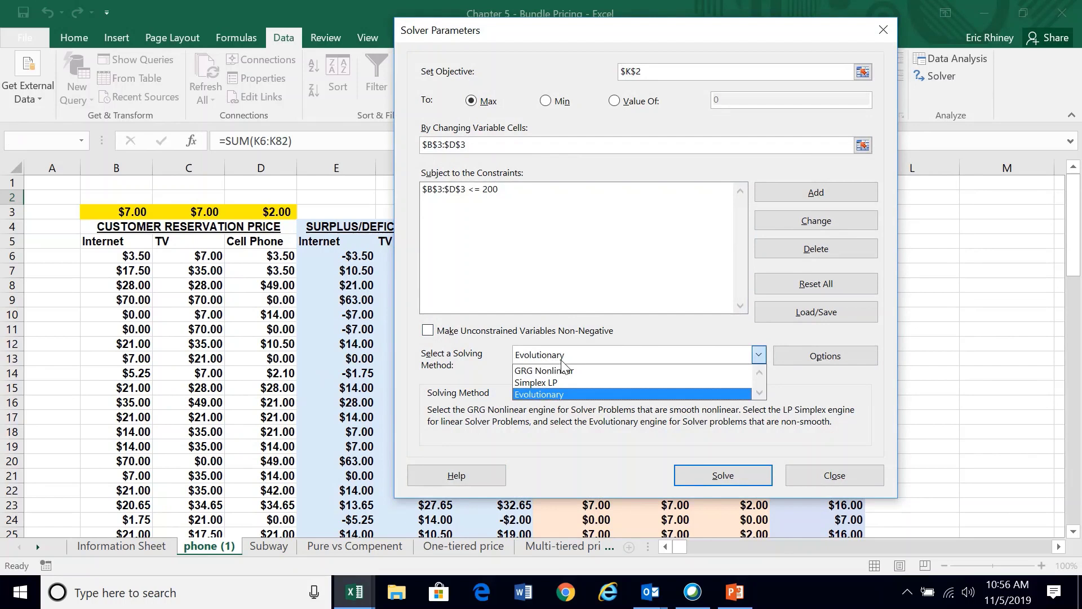
left_click(556, 395)
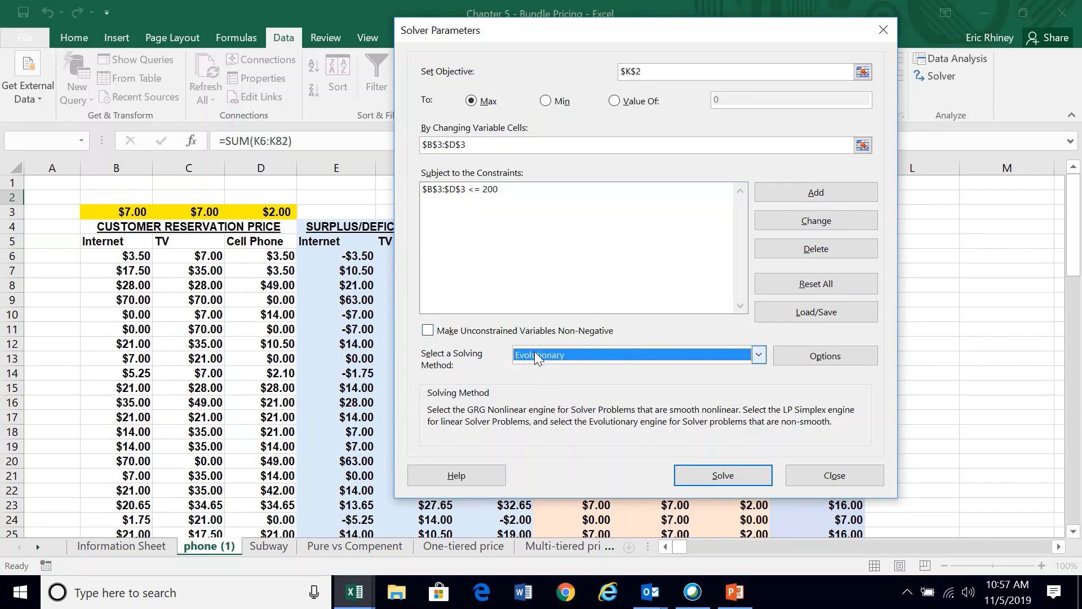
left_click(428, 332)
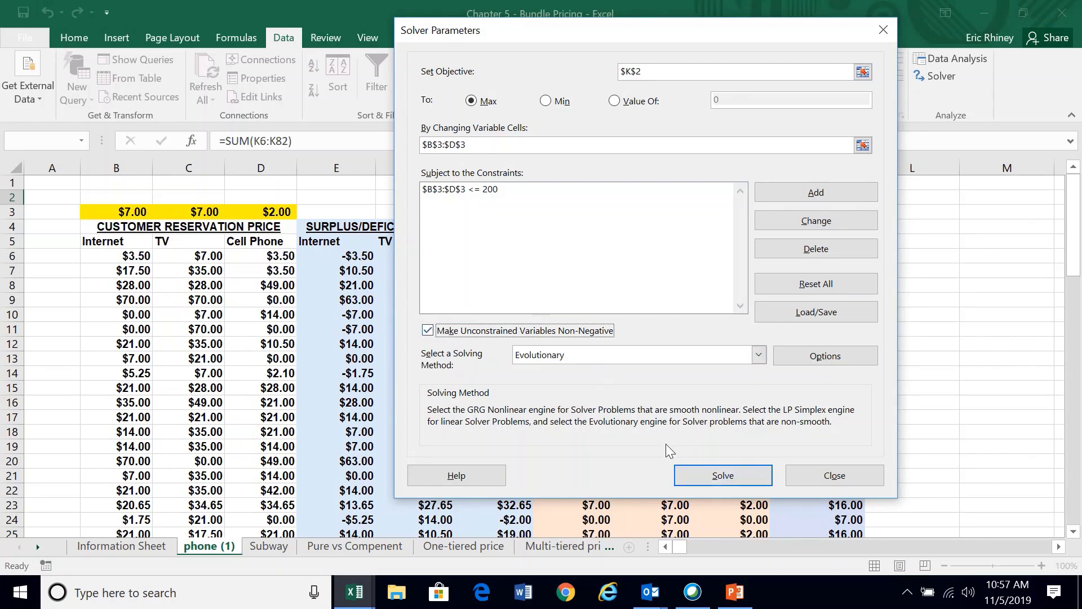
left_click(716, 476)
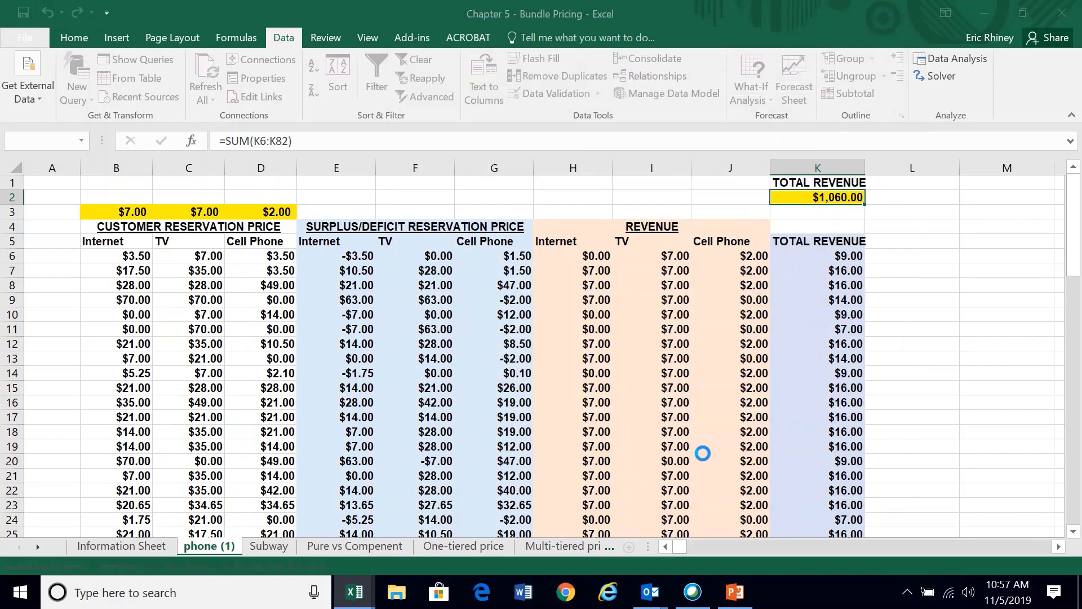
mouse_move(451, 18)
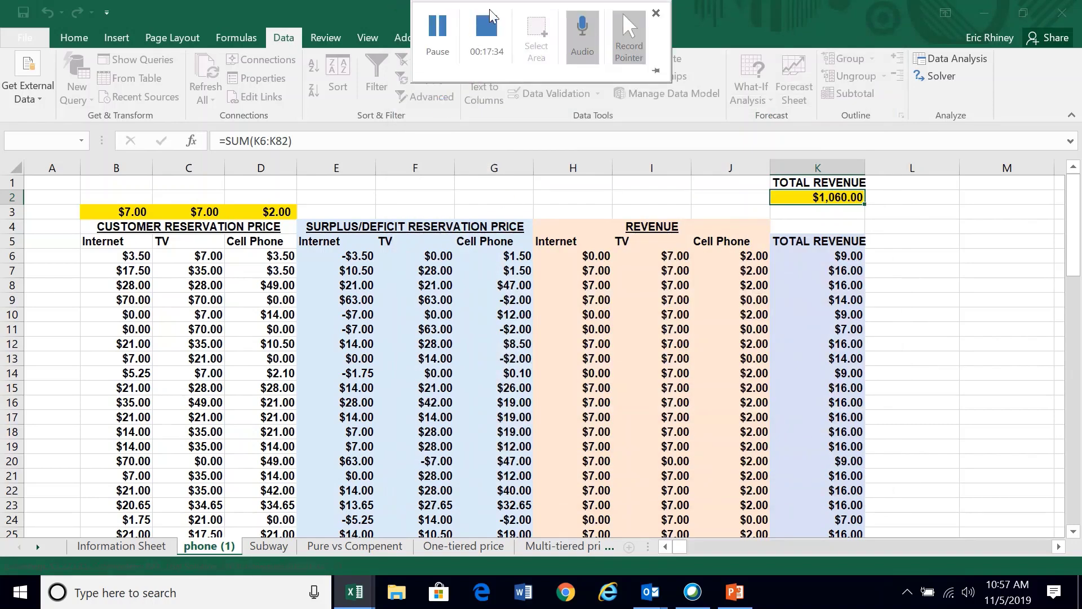
left_click(443, 26)
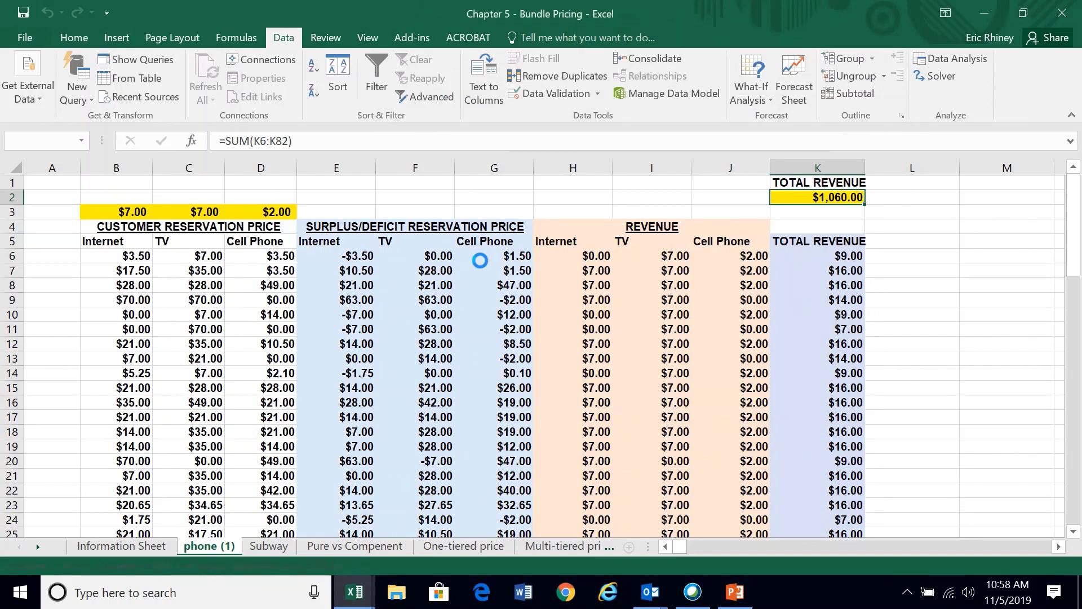
Step: Stop Solver at the trial solution and keep the Solver solution in the sheet
mouse_move(465, 3)
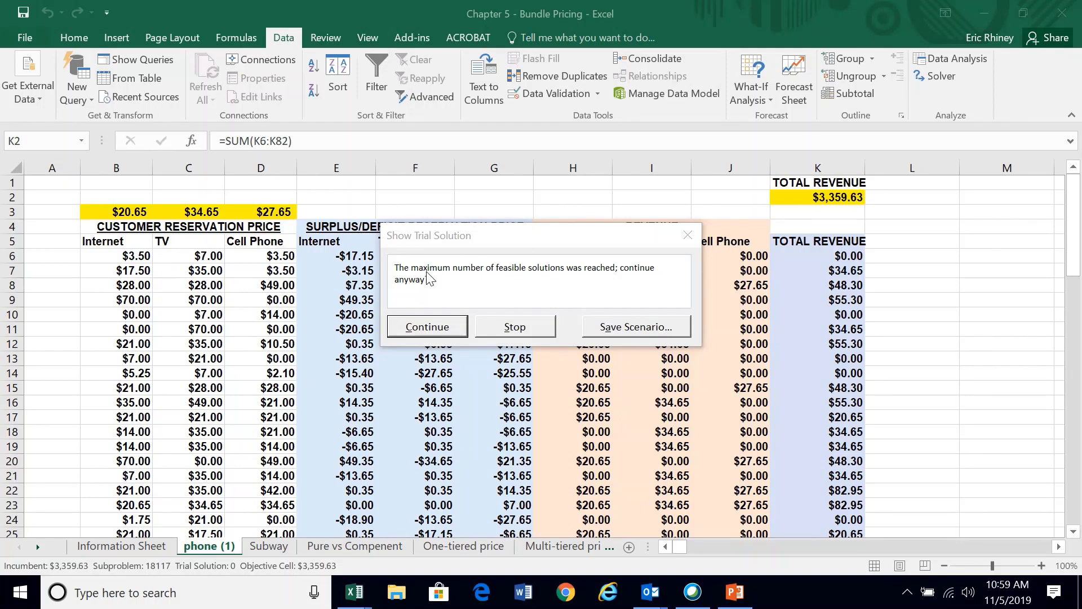
left_click(530, 321)
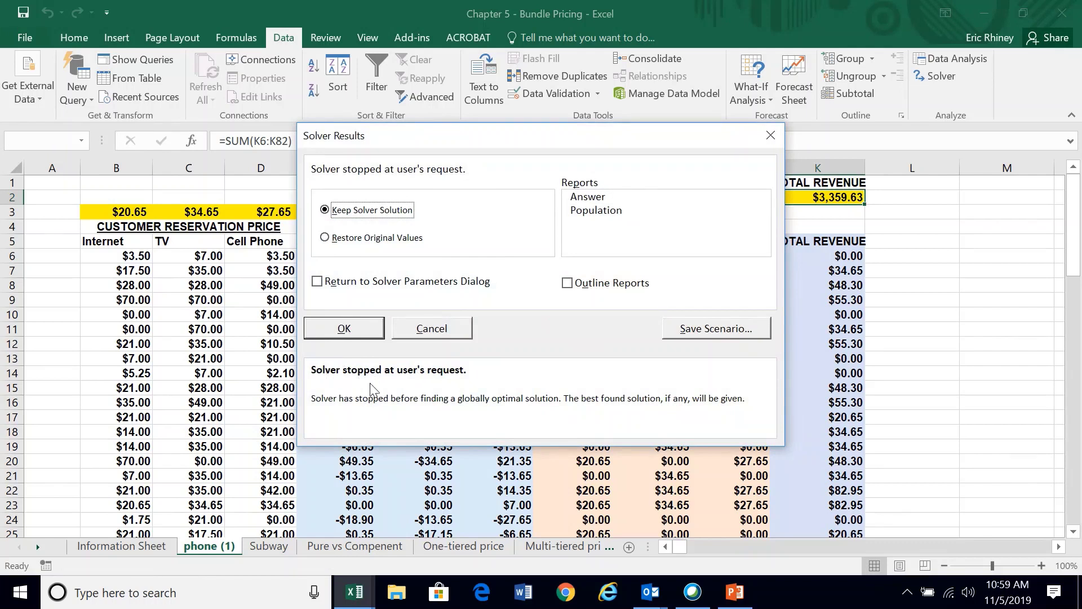
left_click(330, 326)
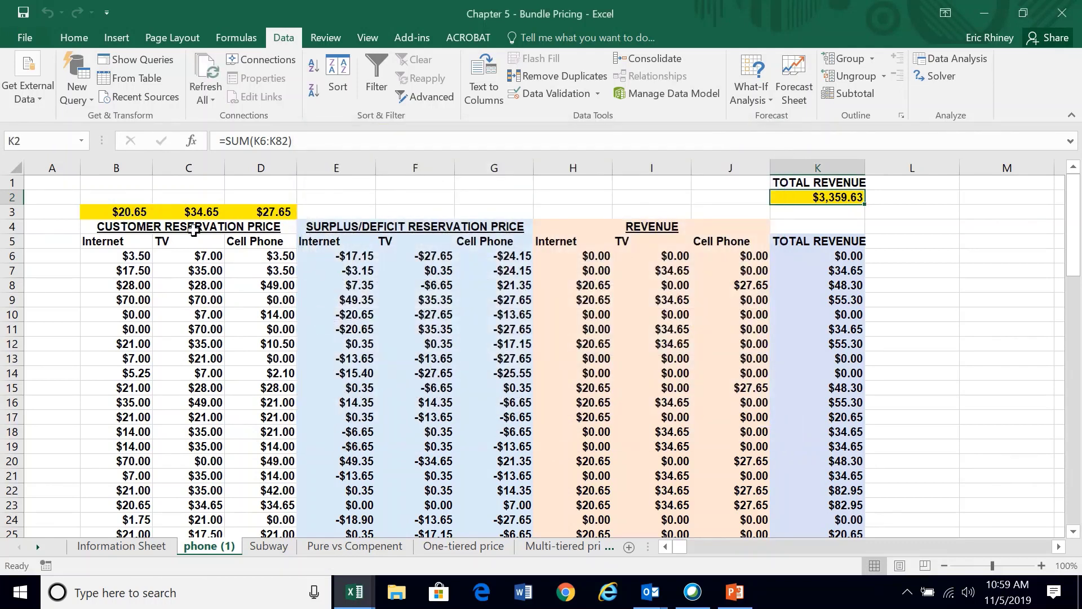
left_click_drag(118, 214, 243, 214)
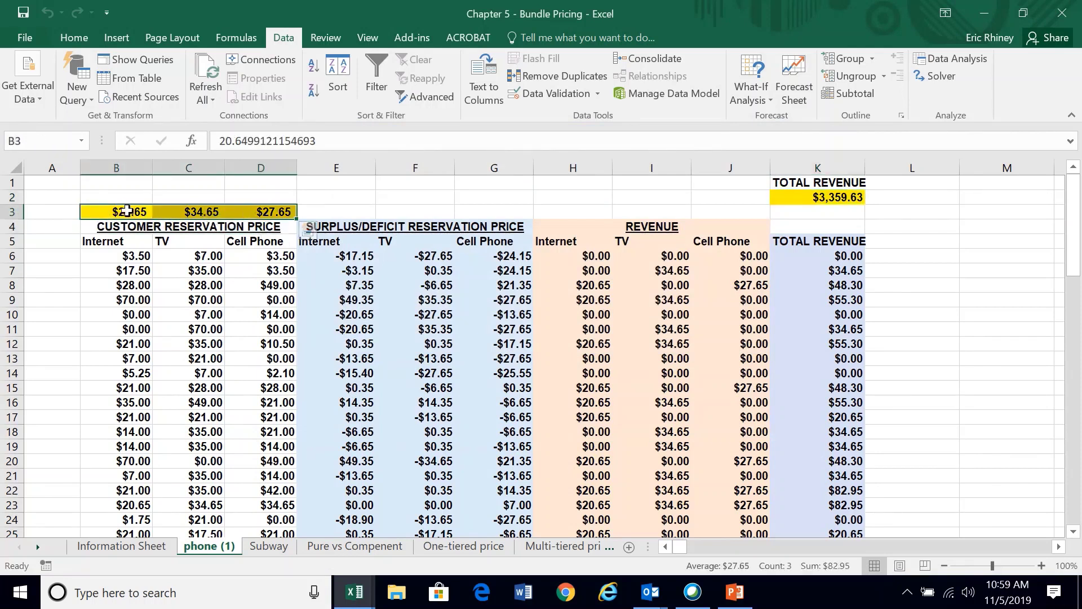
left_click(231, 282)
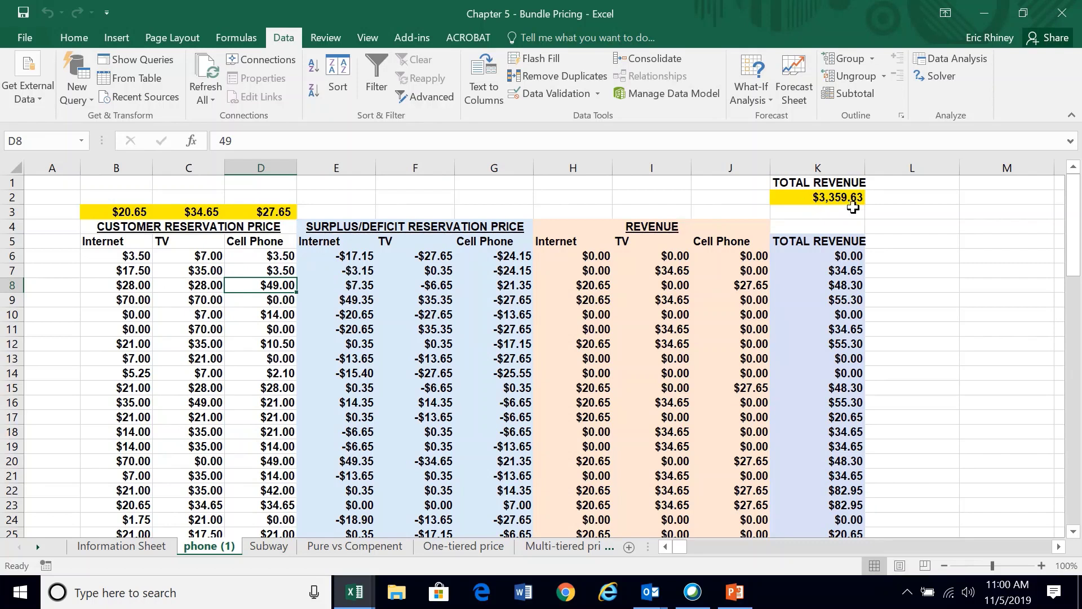
Step: Enter the heading COMPONENT in L1 beside the TOTAL REVENUE heading
left_click(889, 181)
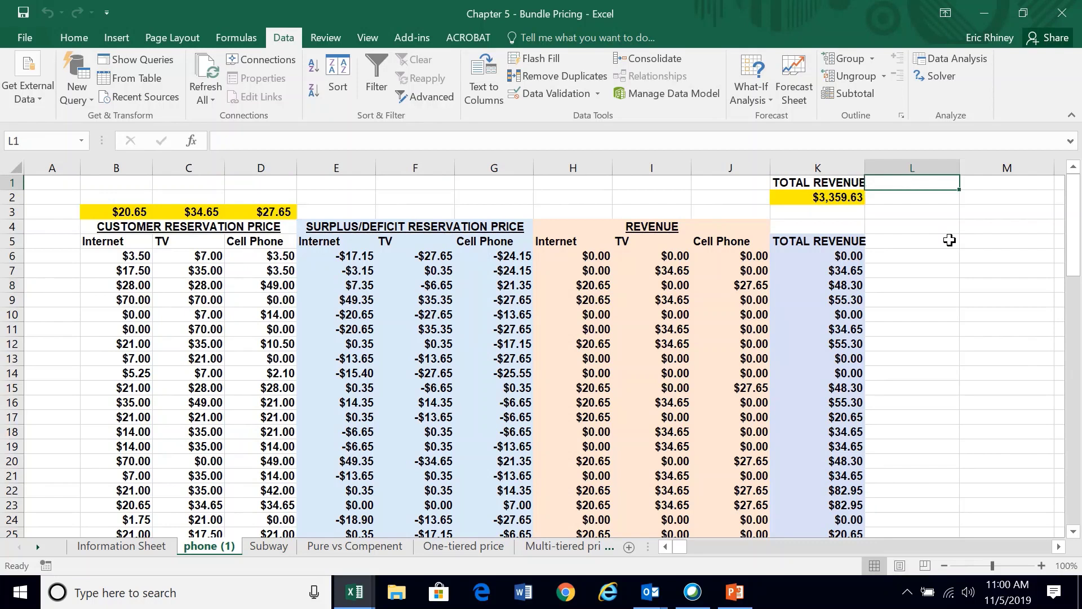
type("=")
key("BackSpace")
type("COMPENE")
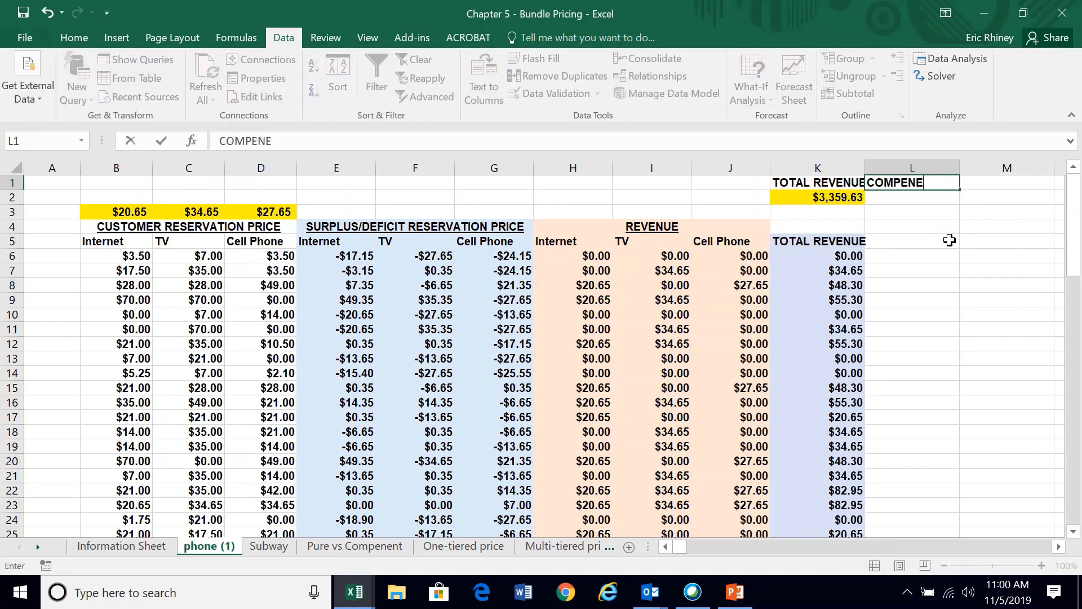
type("NT")
key("BackSpace")
key("BackSpace")
key("BackSpace")
key("BackSpace")
key("BackSpace")
type("ONENT")
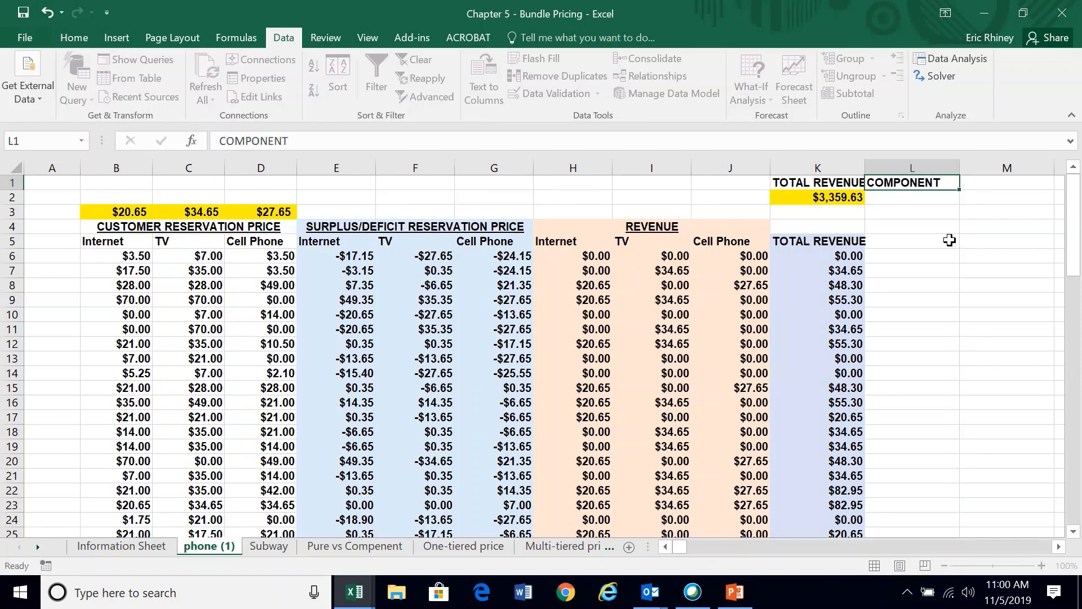
key("Return")
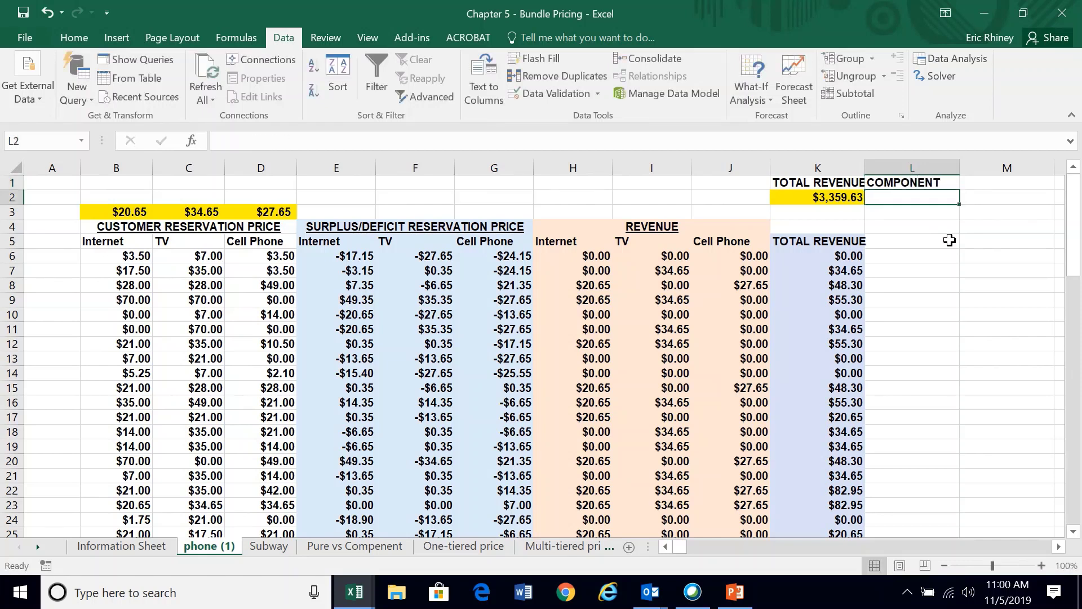
Step: Record the component-pricing revenue as the fixed value $3,359.63 in L2
type("$")
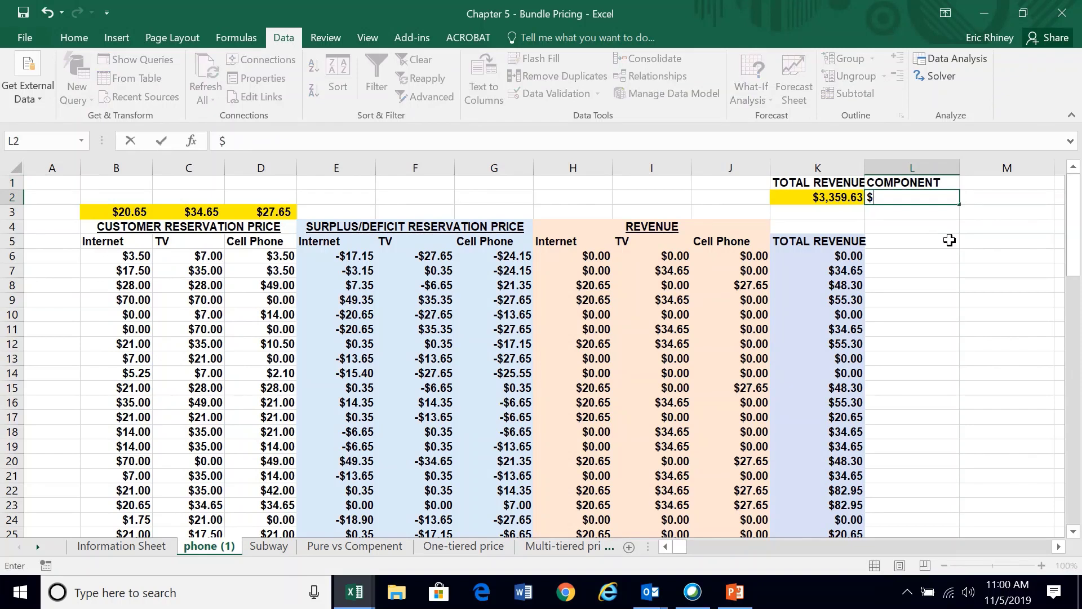
type(",")
type("3,3")
type("5")
type("9.")
type("63")
key("Return")
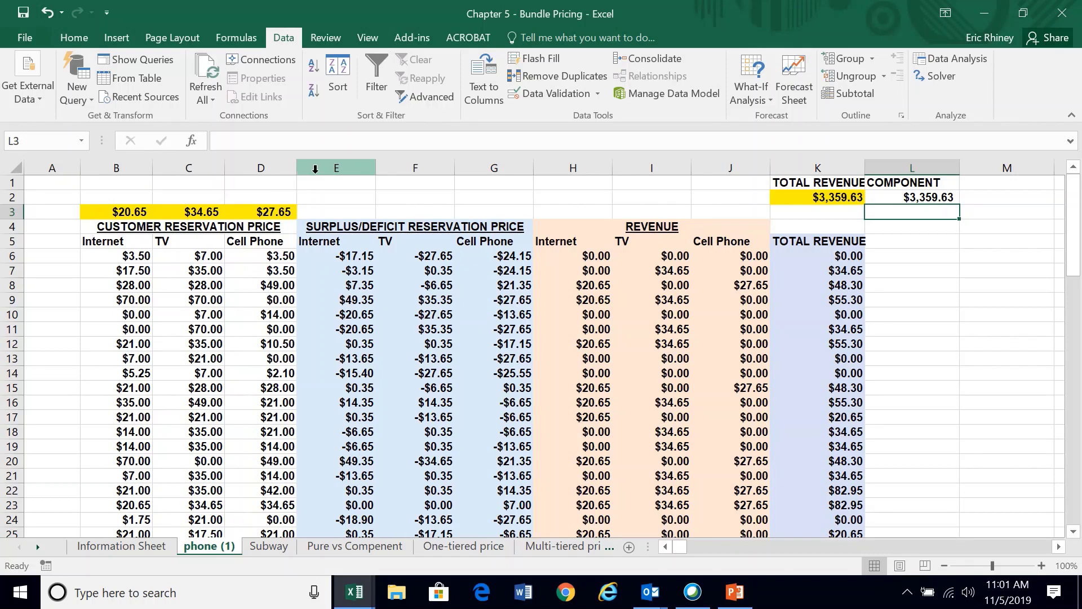
Step: Insert three blank columns between the CUSTOMER RESERVATION PRICE and SURPLUS/DEFICIT RESERVATION PRICE blocks
left_click_drag(315, 168, 479, 167)
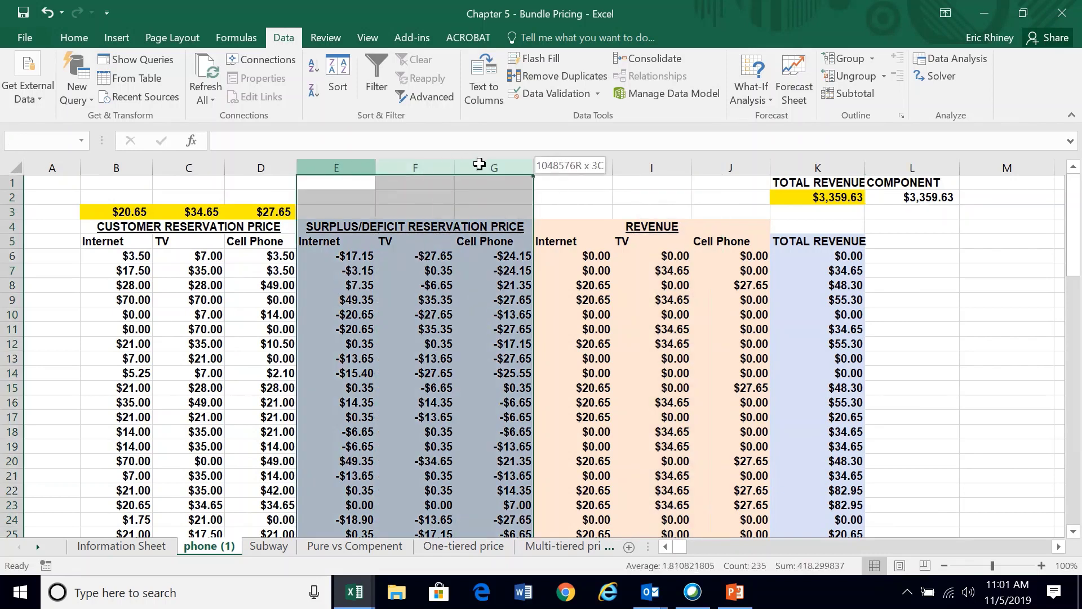
right_click(481, 166)
left_click(528, 276)
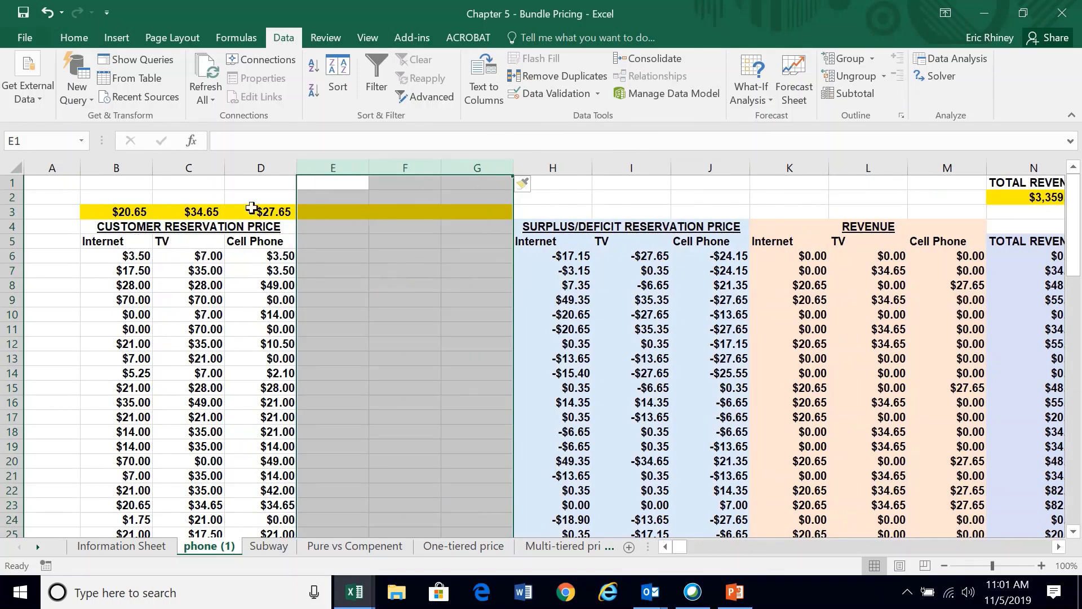
Step: Insert two more blank columns at column E, before the SURPLUS/DEFICIT RESERVATION PRICE block
left_click_drag(324, 166, 384, 168)
right_click(385, 169)
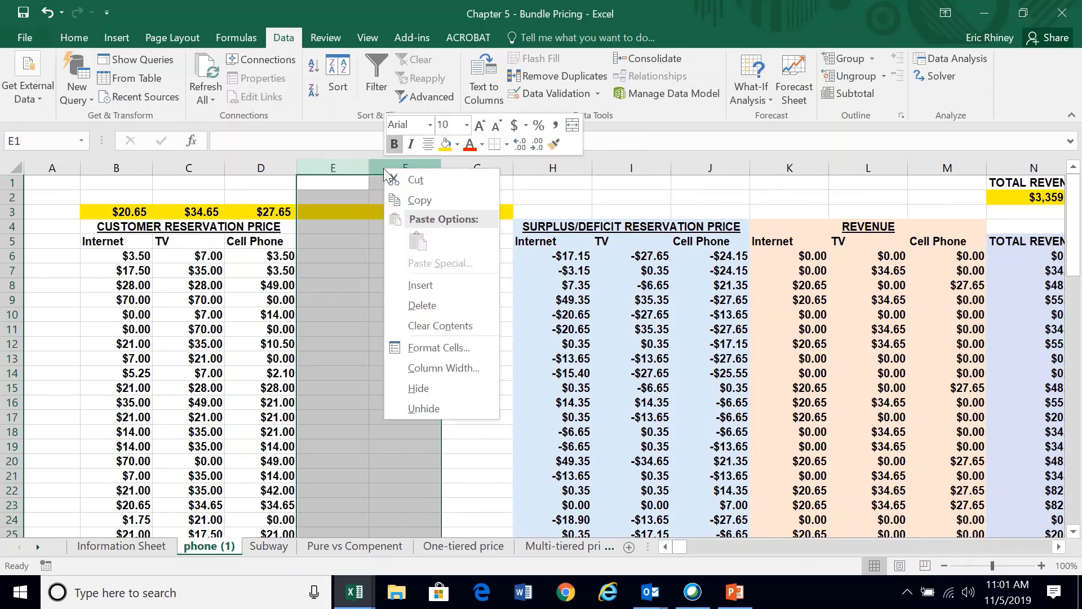
left_click(429, 290)
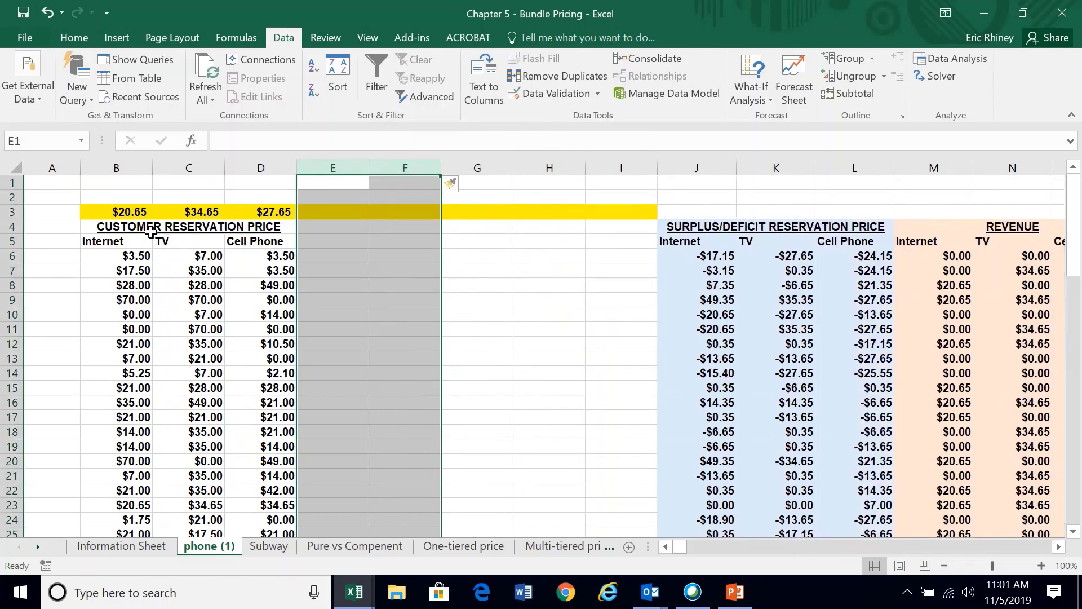
Step: Merge and center the CUSTOMER RESERVATION PRICE heading across B4:I4
left_click_drag(120, 227, 597, 229)
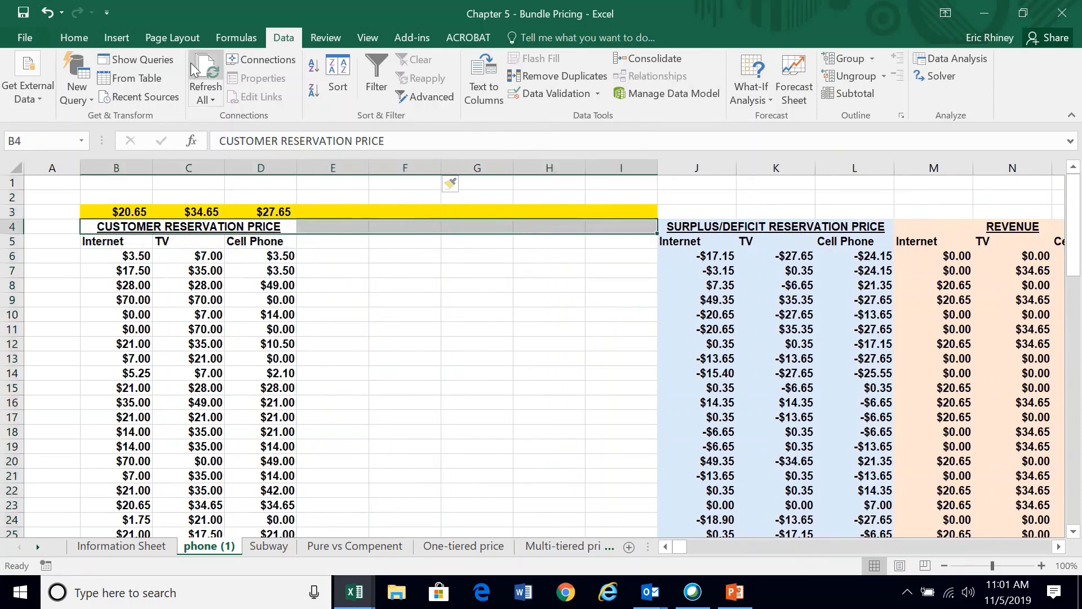
left_click(77, 40)
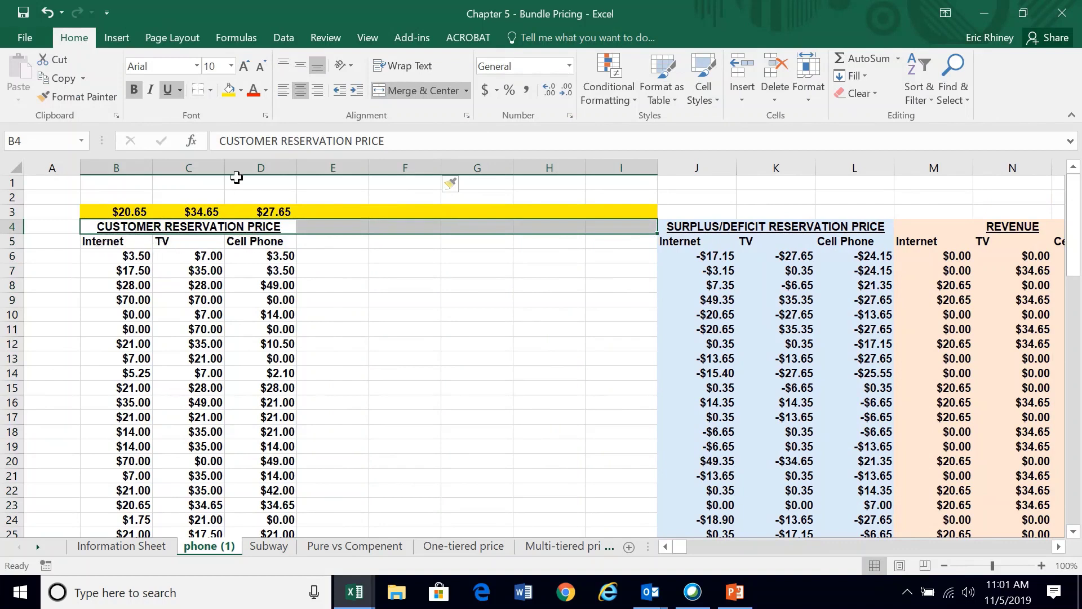
left_click(419, 91)
Step: Enter the bundle headings Int+TV in E5 and Int+Cell in F5
left_click(330, 239)
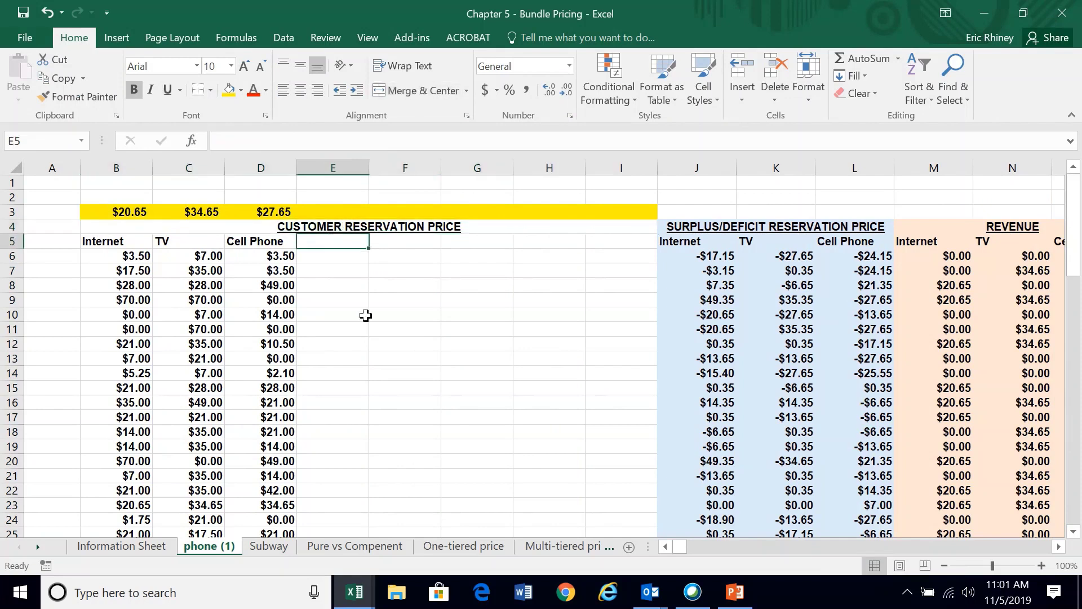
type("int")
key("BackSpace")
key("BackSpace")
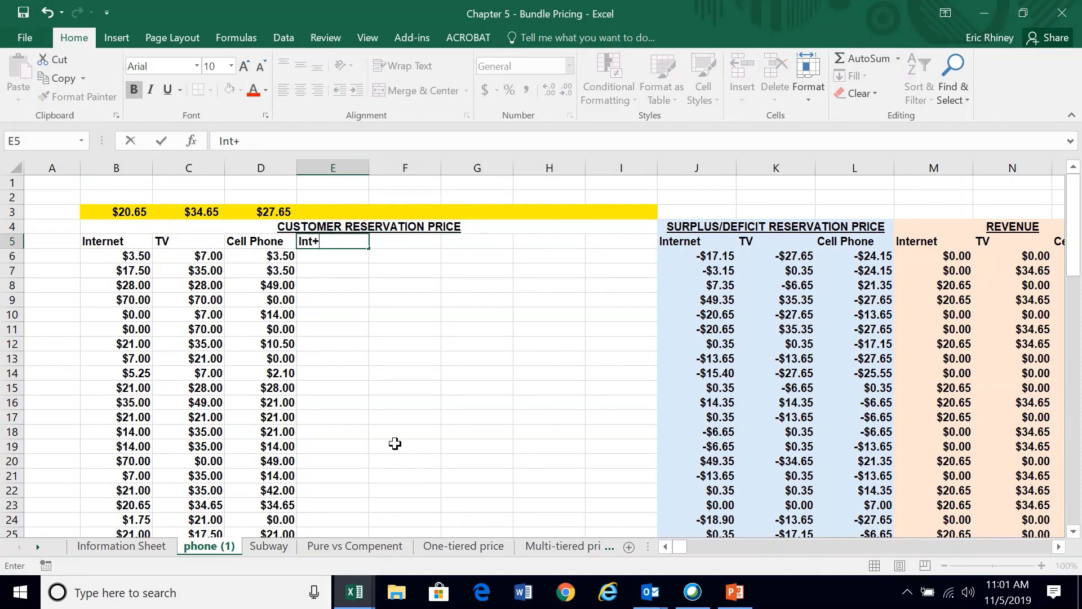
type("nt+TV")
key("Tab")
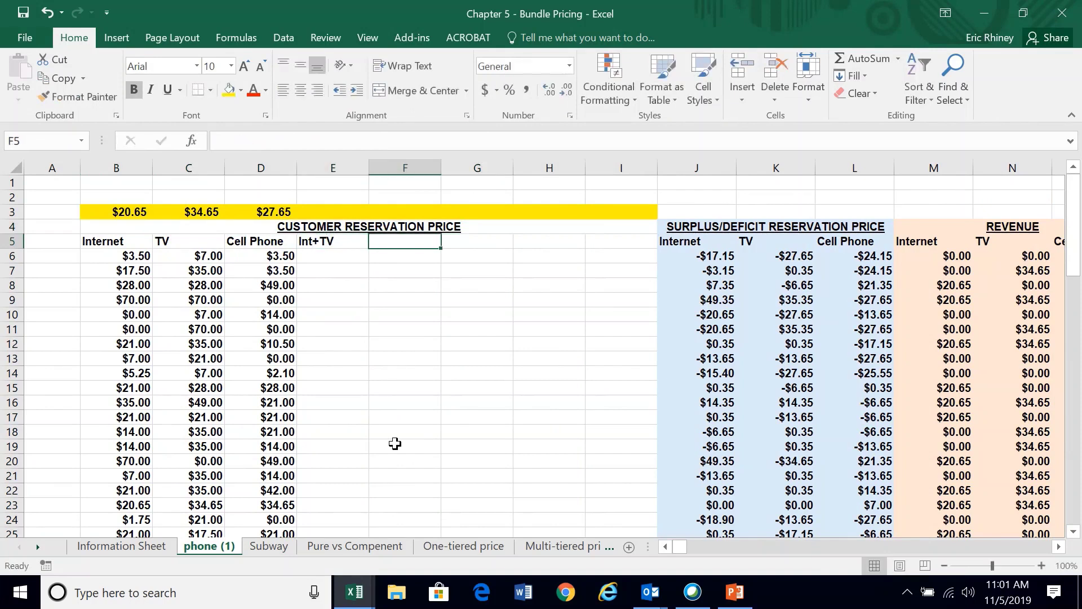
type("Int")
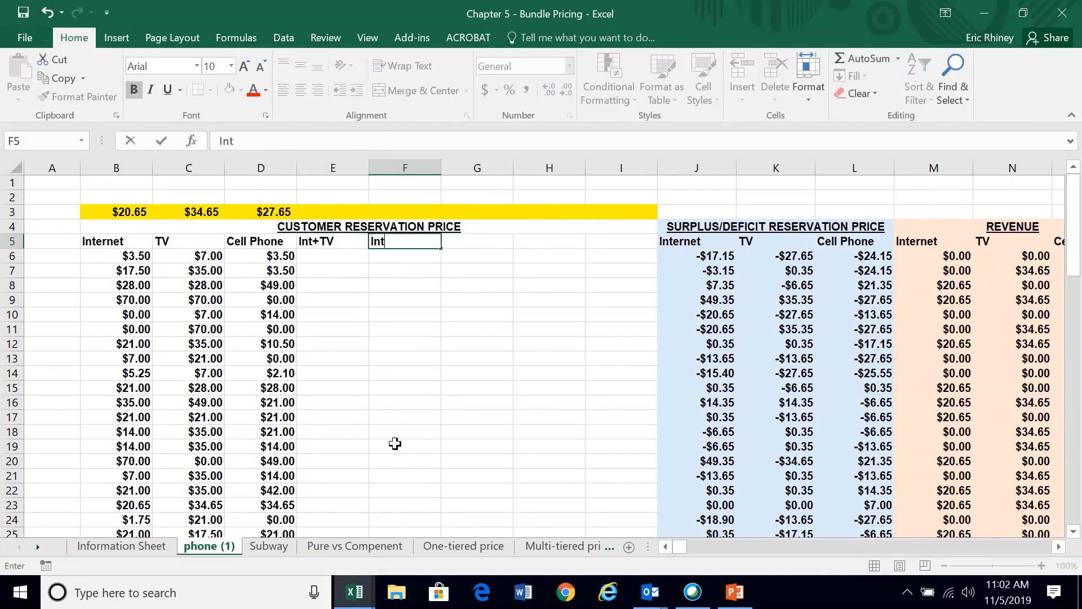
type("+Cell")
key("Tab")
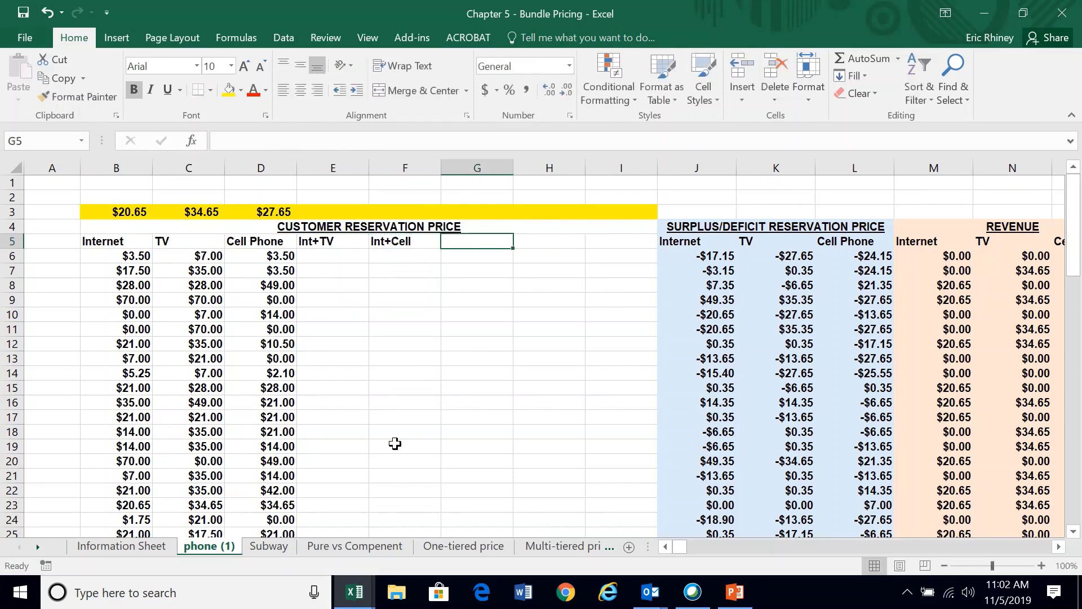
Step: Enter the bundle headings TV+Cell in G5 and Full in H5, and delete the spare blank column I
type("TV")
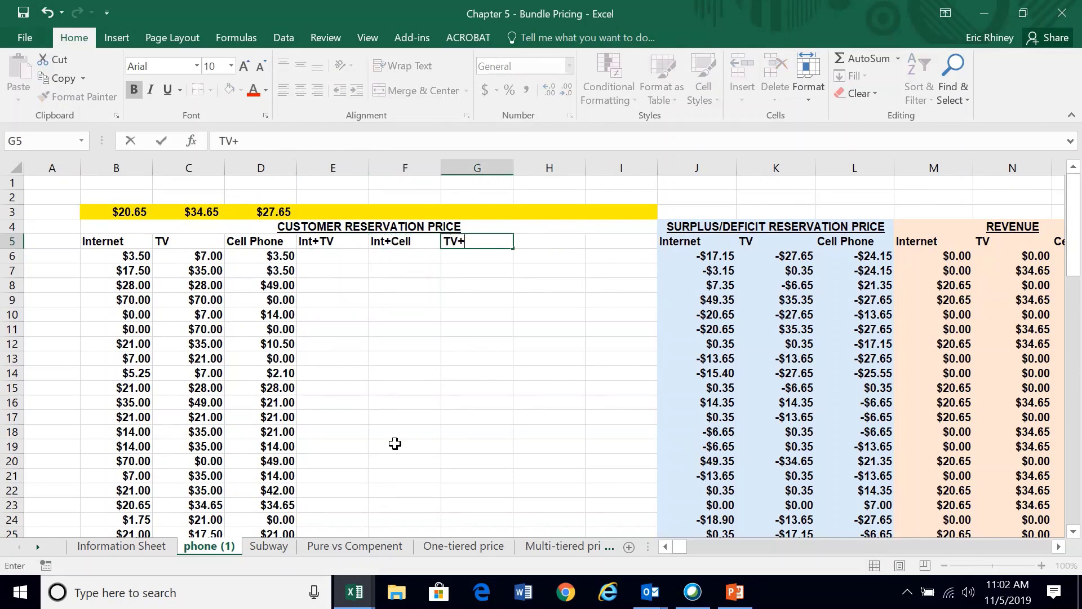
type("+Cell")
key("Tab")
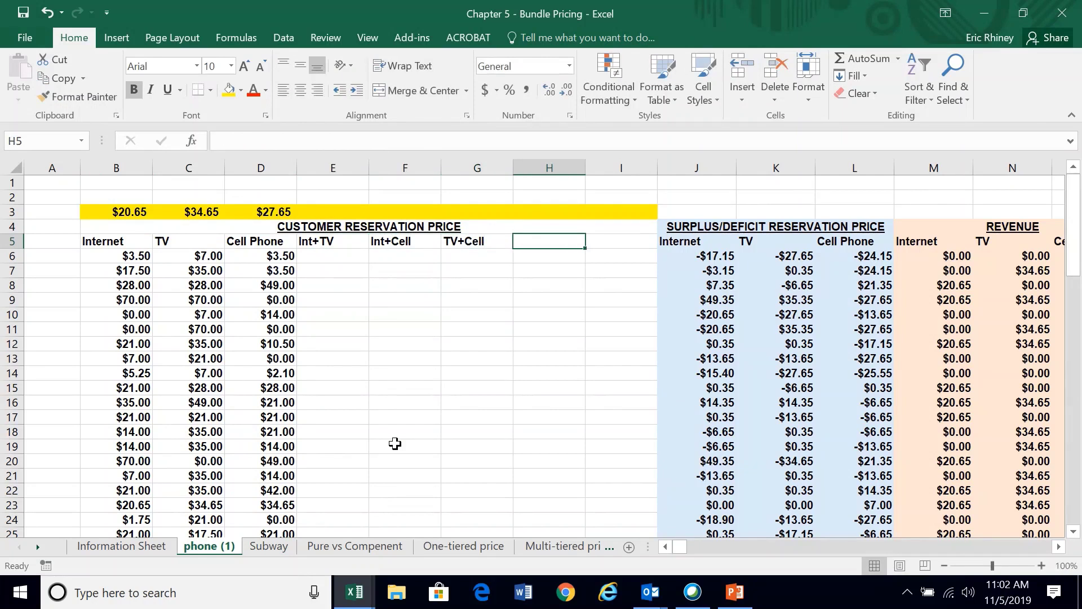
type("F")
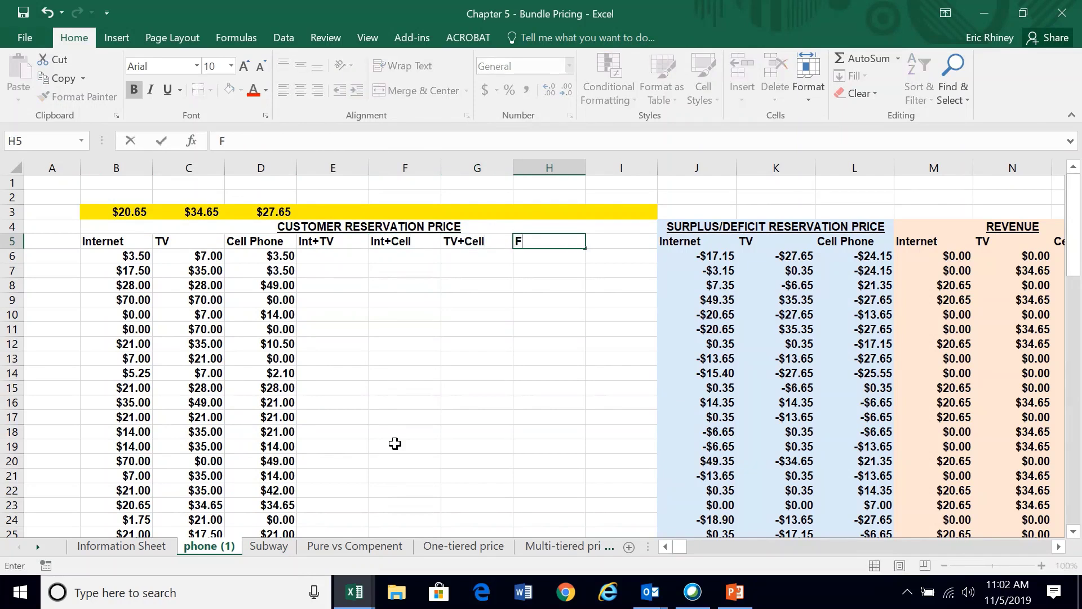
type("ull")
right_click(601, 167)
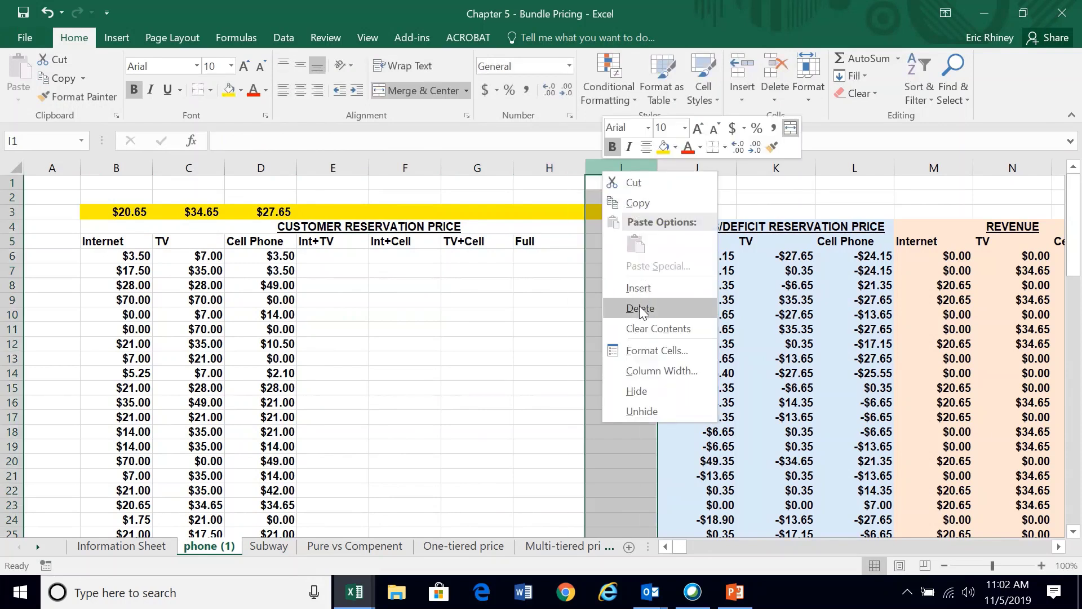
left_click(637, 285)
Step: Calculate the first customer's Int+TV reservation price in E6 with =B6+C6
left_click(341, 256)
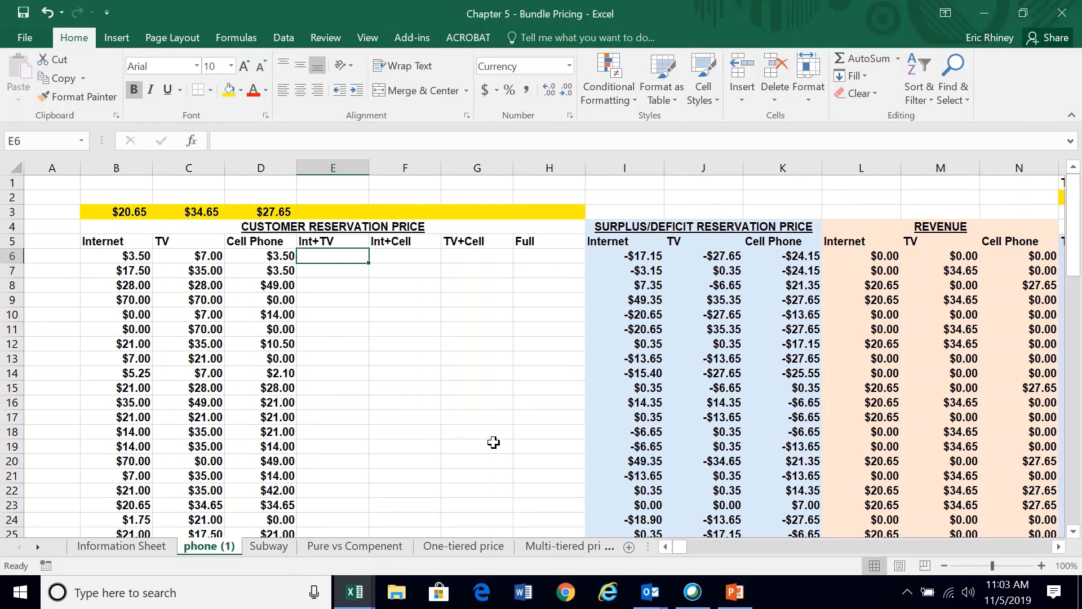
type("=")
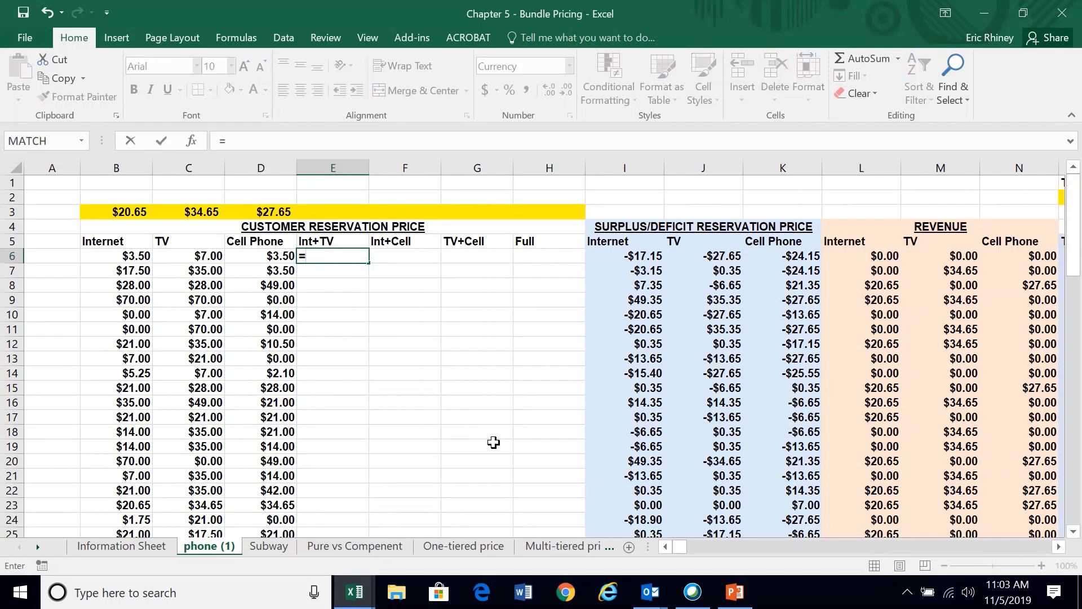
key("Left")
key("Left")
key("Left")
type("+")
key("Left")
key("Left")
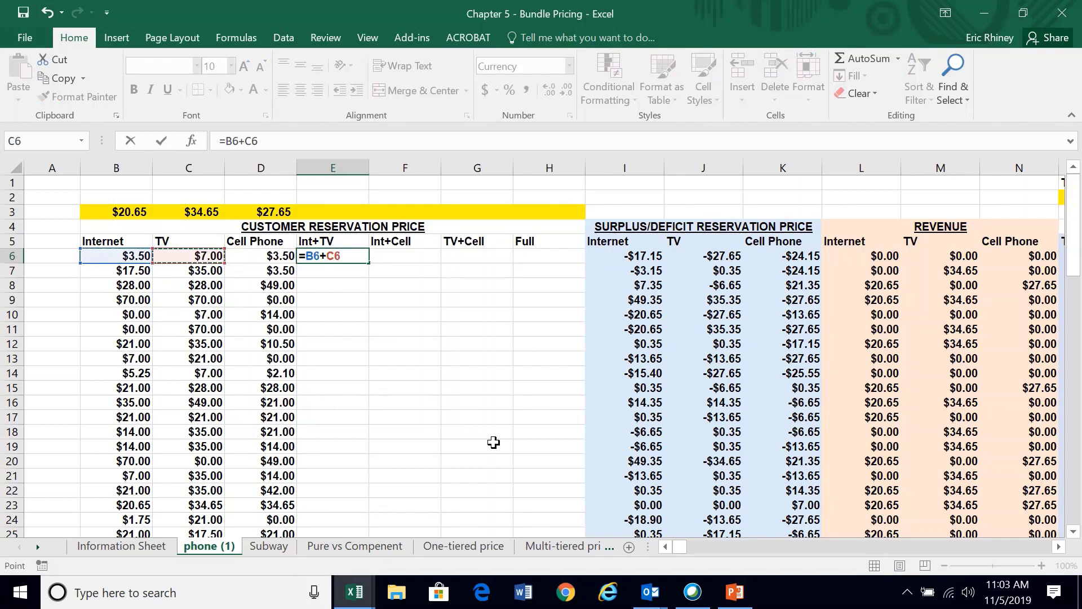
key("Return")
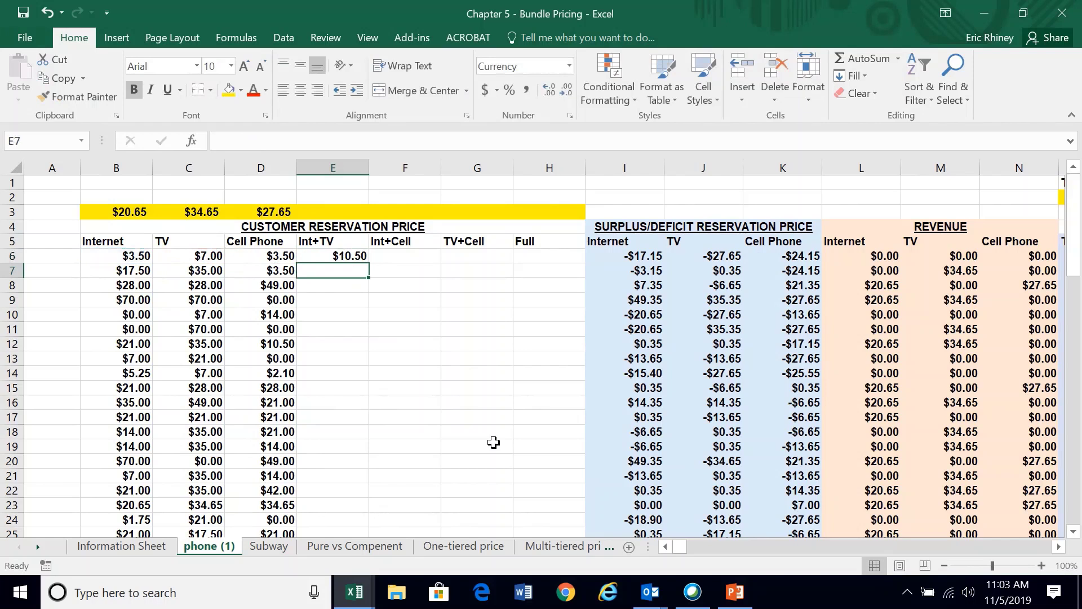
Step: Calculate the first customer's Int+Cell reservation price in F6 with =B6+D6
left_click(347, 257)
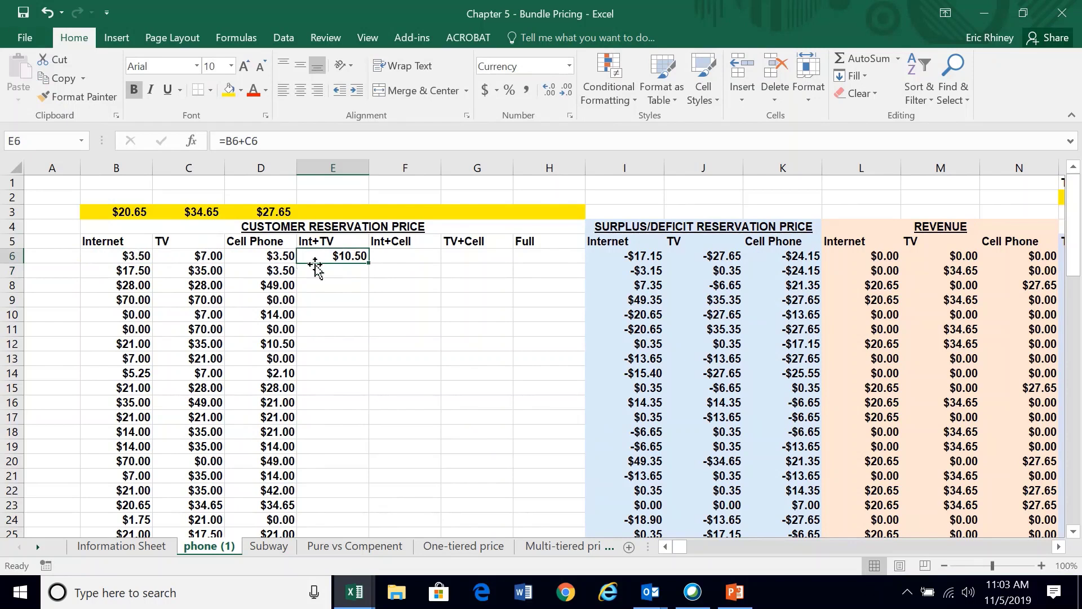
left_click(385, 258)
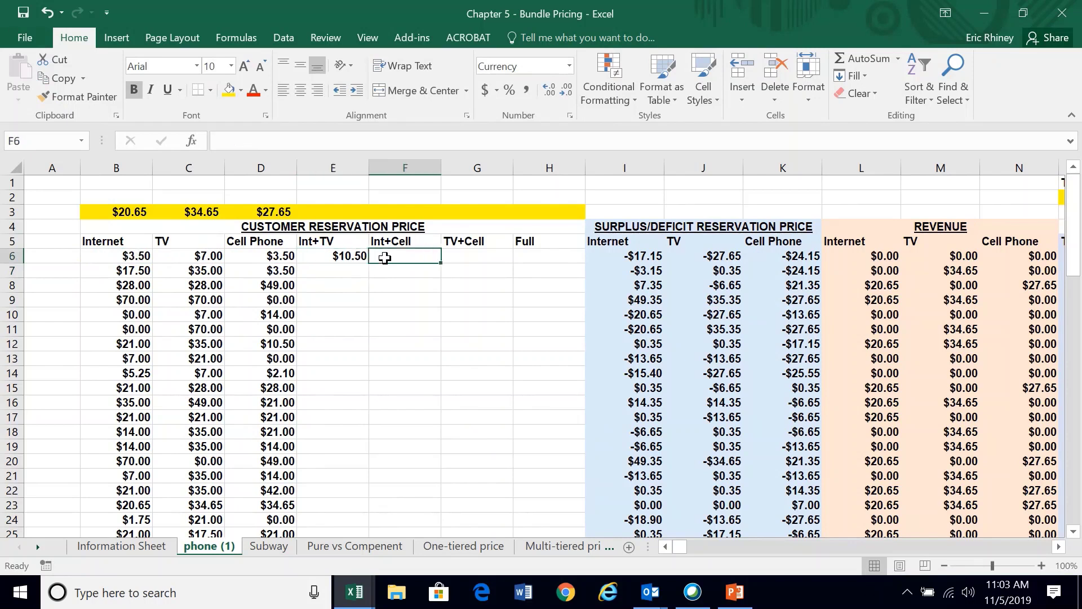
type("=")
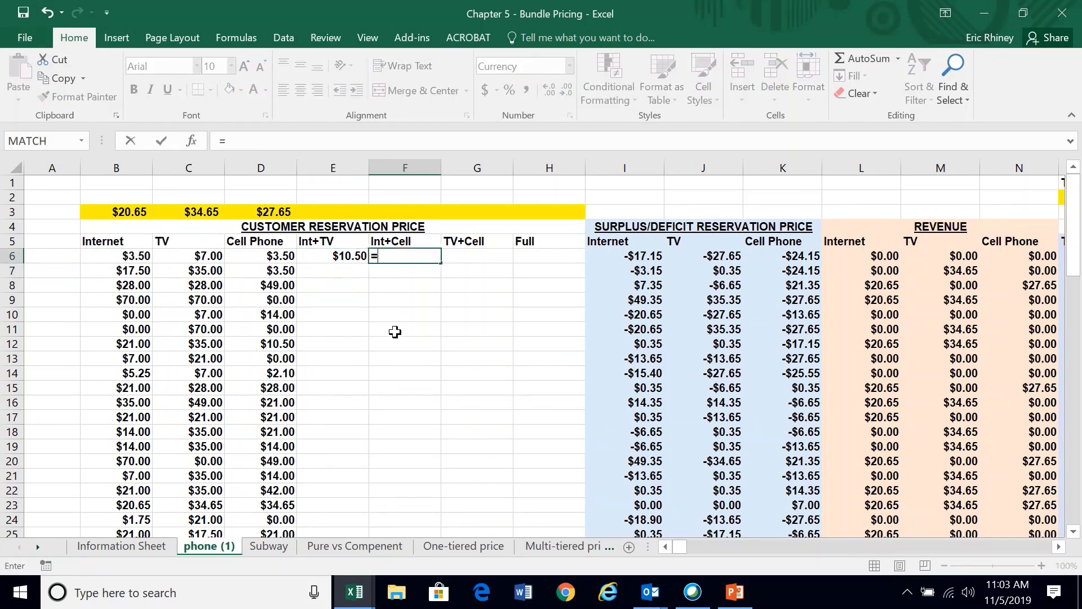
left_click(141, 257)
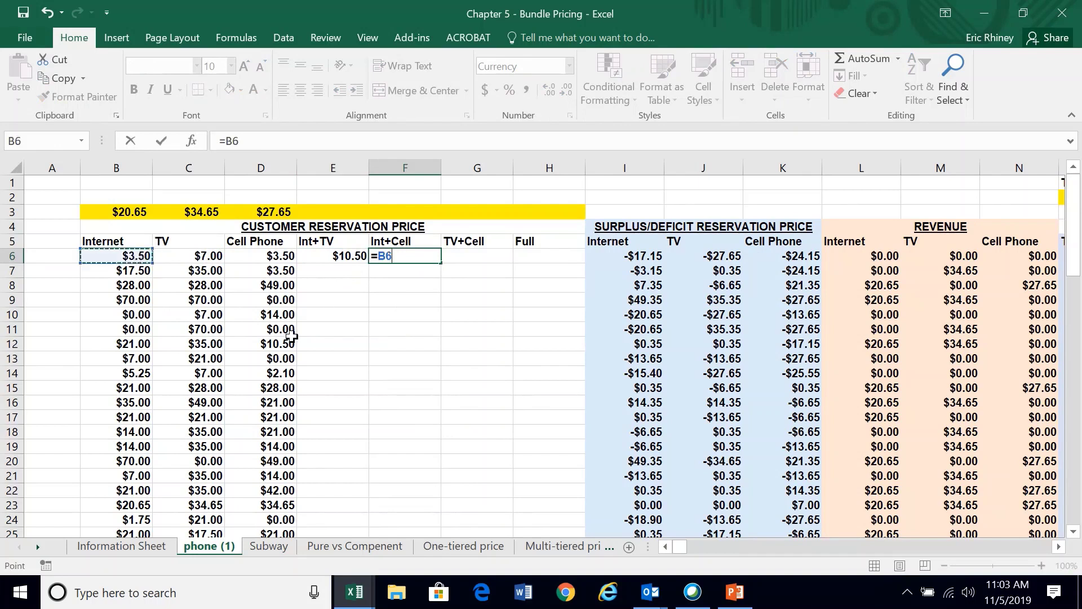
type("+")
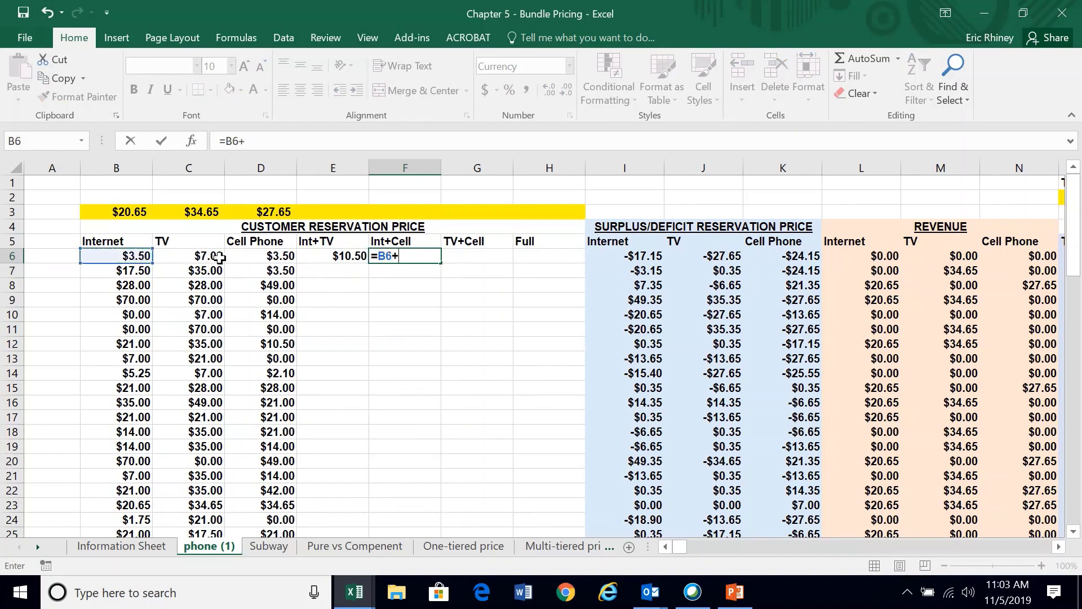
left_click(260, 259)
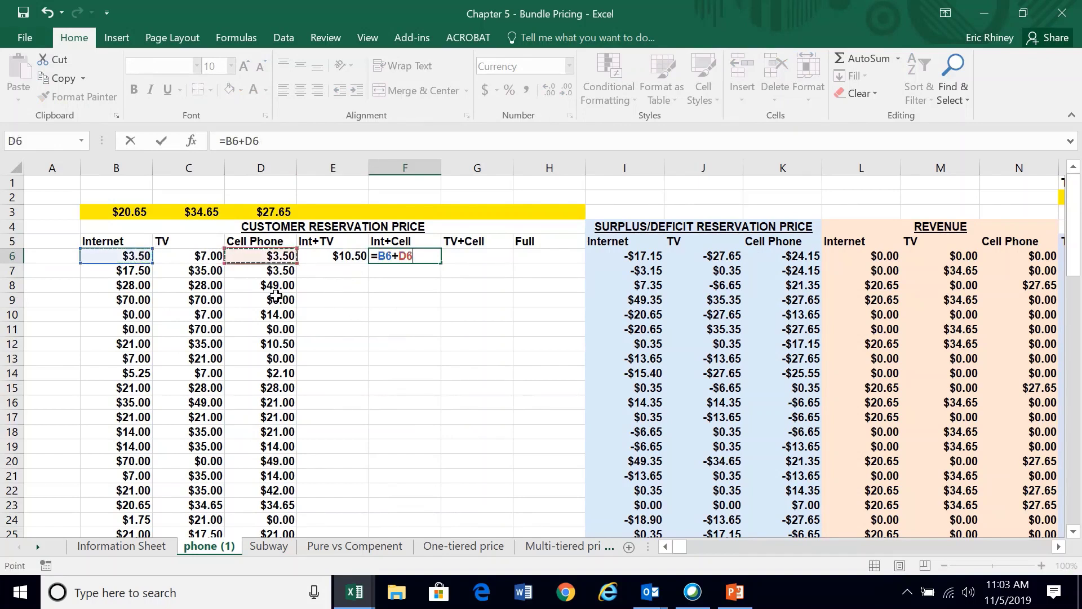
key("Return")
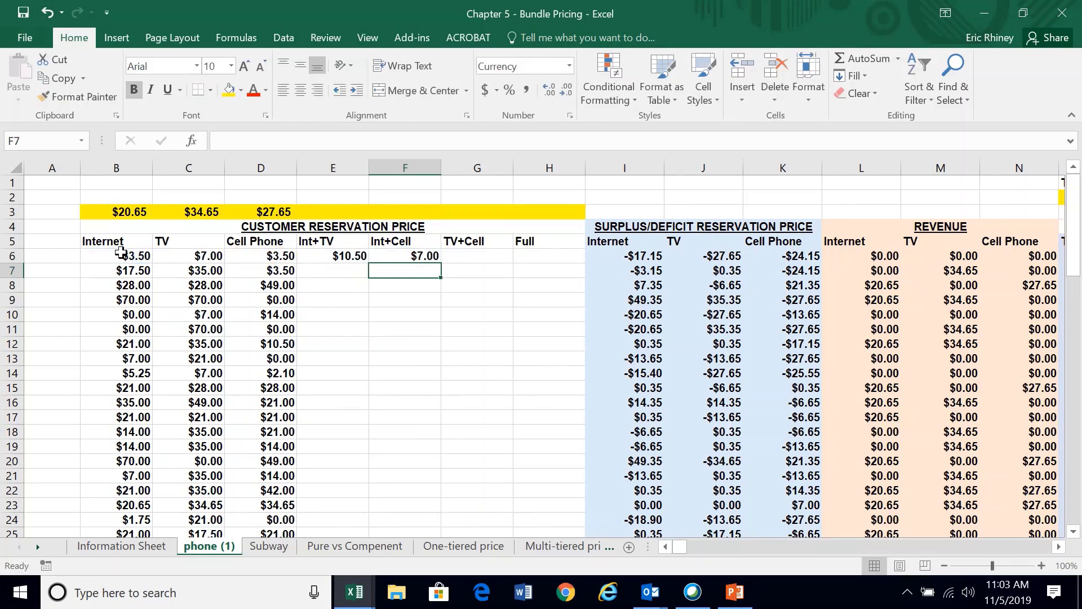
Step: Calculate the first customer's TV+Cell reservation price in G6 with =C6+D6
left_click(455, 256)
type("=")
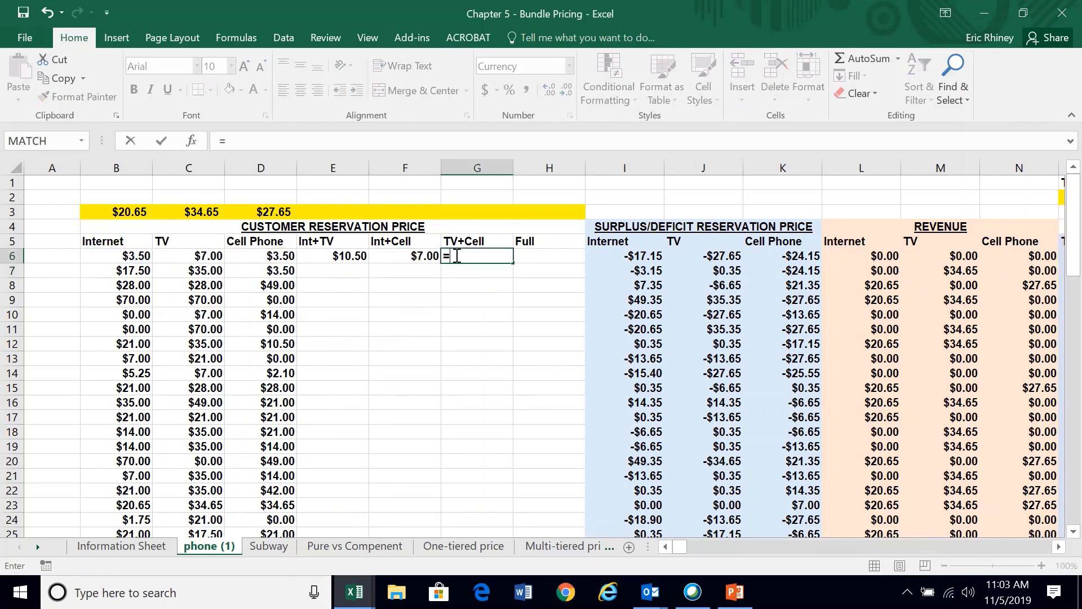
left_click(215, 255)
type("+")
left_click(245, 252)
key("Return")
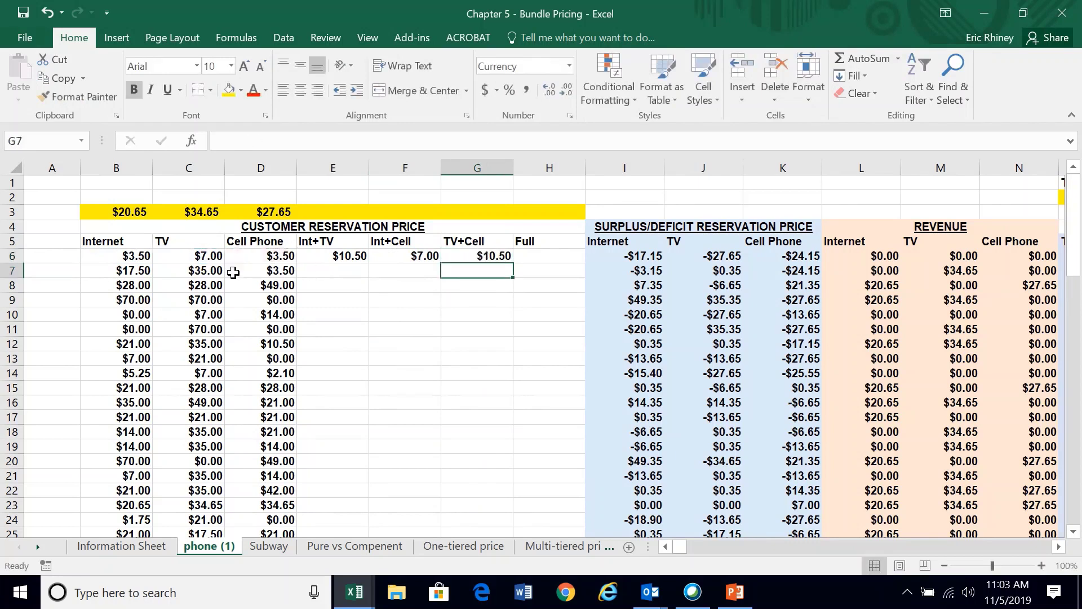
Step: Sum B6:D6 in H6 for the Full bundle and fill the E6:H6 formulas down for all customers
left_click(531, 257)
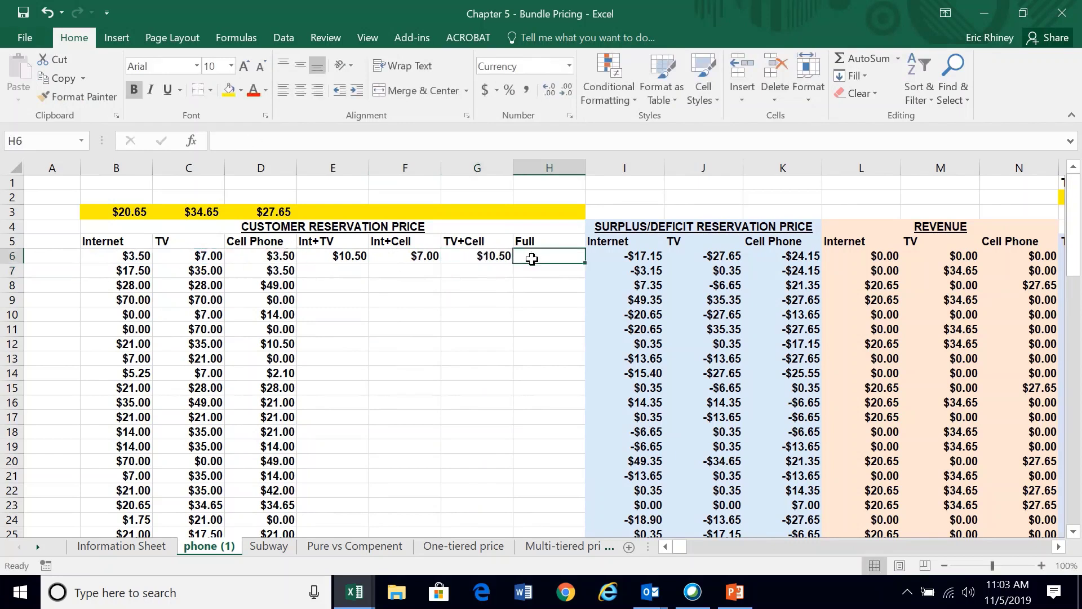
type("=sum(")
key("Left")
key("Left")
key("Left")
key("Left")
key("shift+Left")
key("shift+Left")
key("Return")
left_click_drag(346, 257, 563, 258)
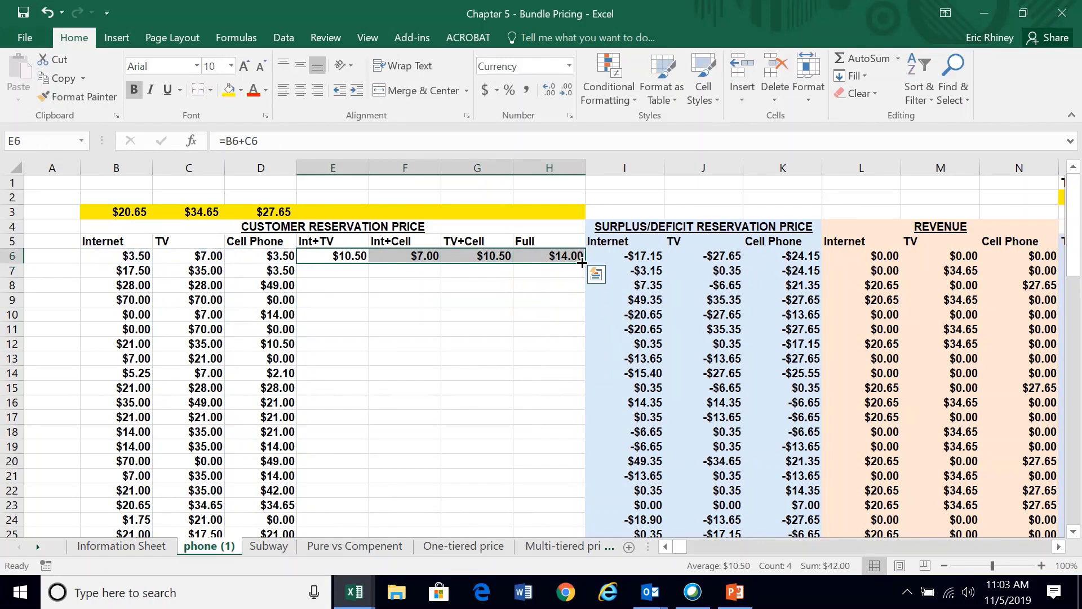
double_click(577, 262)
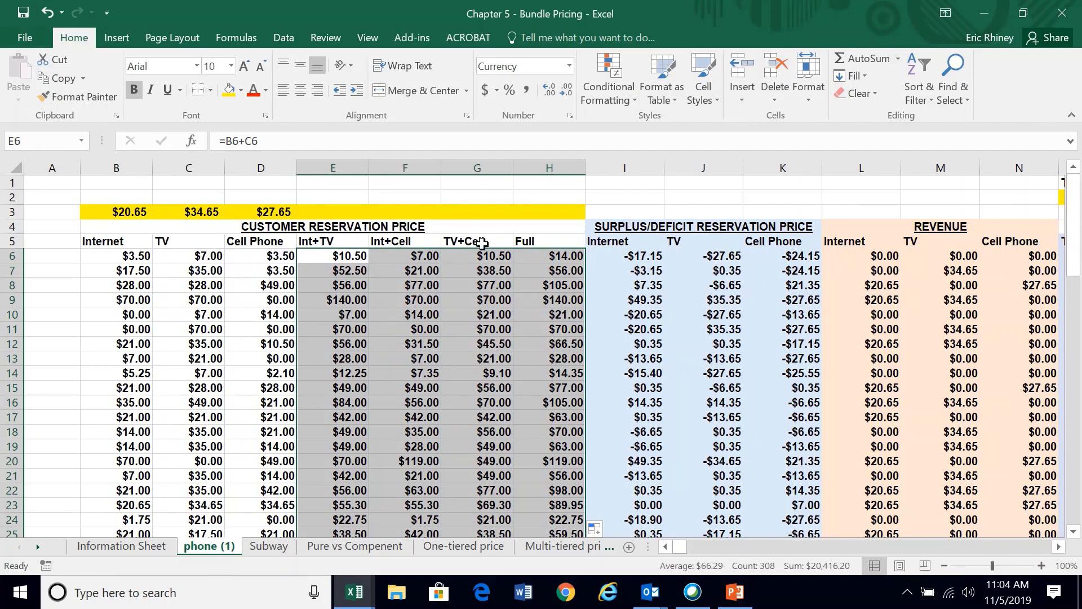
Step: Set all seven prices in the yellow row, B3:H3, to 1
left_click(101, 209)
type("1")
key("Tab")
type("1")
key("Tab")
type("1")
key("Tab")
type("1")
key("ctrl+Return")
key("Tab")
type("1")
key("Tab")
type("1")
key("Tab")
type("1")
key("Tab")
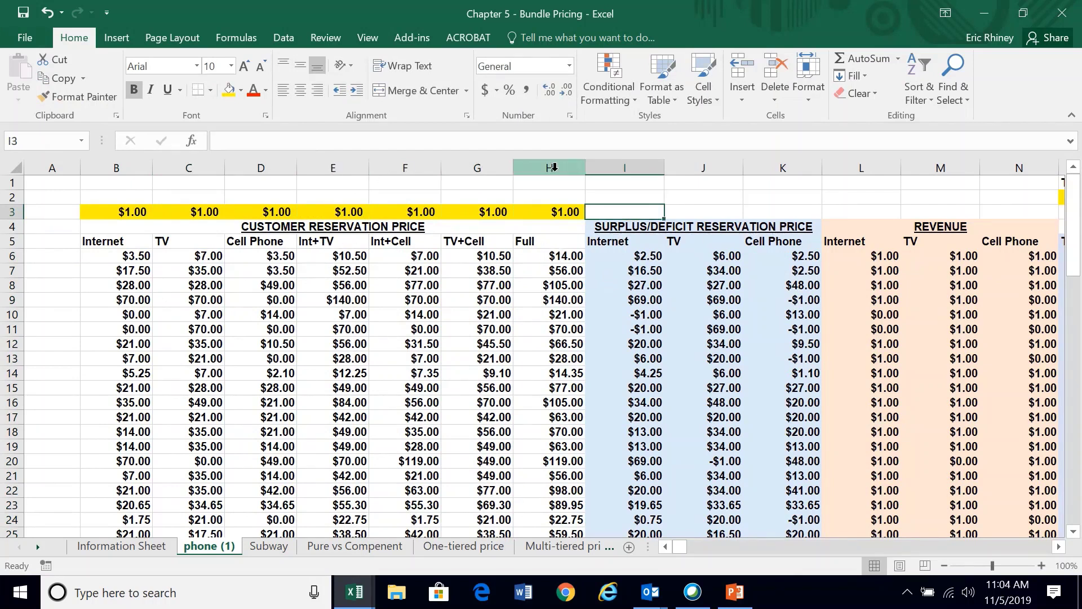
Step: Insert four blank columns at column L, between the SURPLUS/DEFICIT RESERVATION PRICE and REVENUE blocks
left_click_drag(838, 168, 1052, 163)
right_click(841, 174)
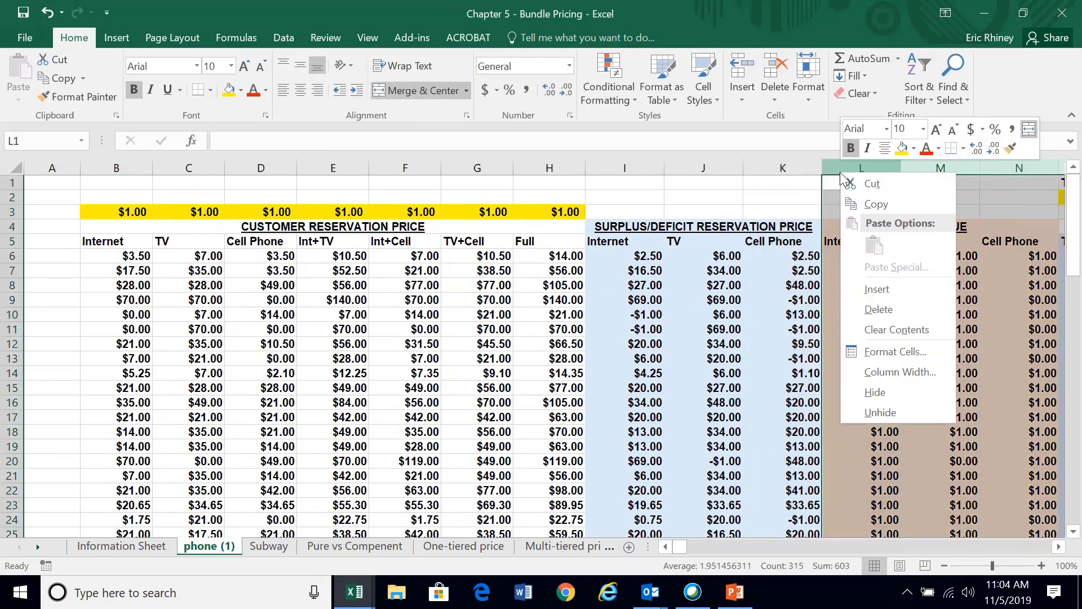
left_click(876, 288)
left_click(841, 242)
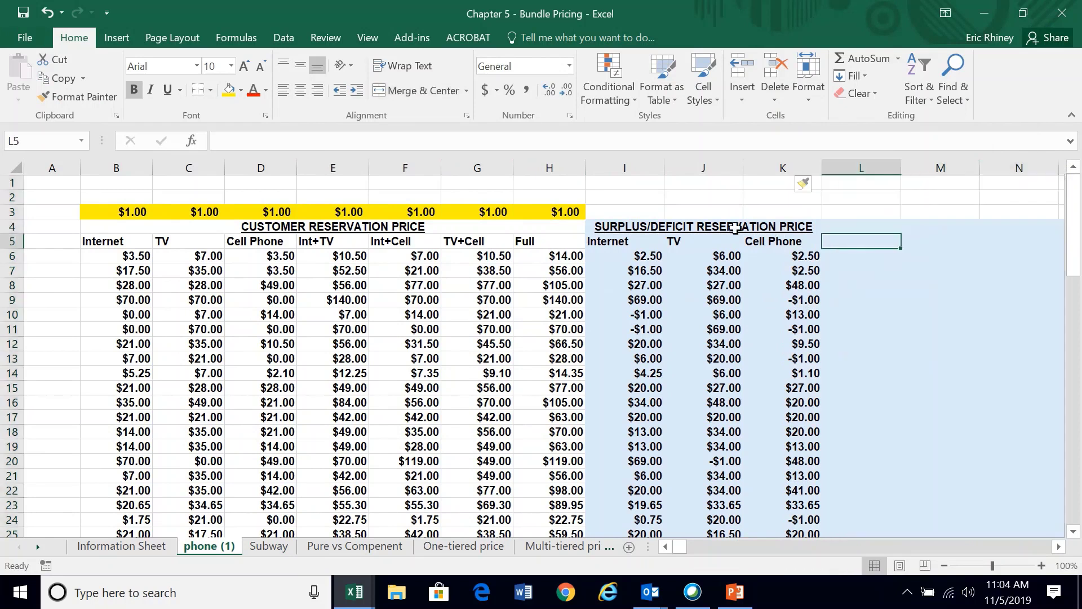
Step: Merge and center the SURPLUS/DEFICIT RESERVATION PRICE heading across I4:O4
left_click(699, 232)
key("shift+Right")
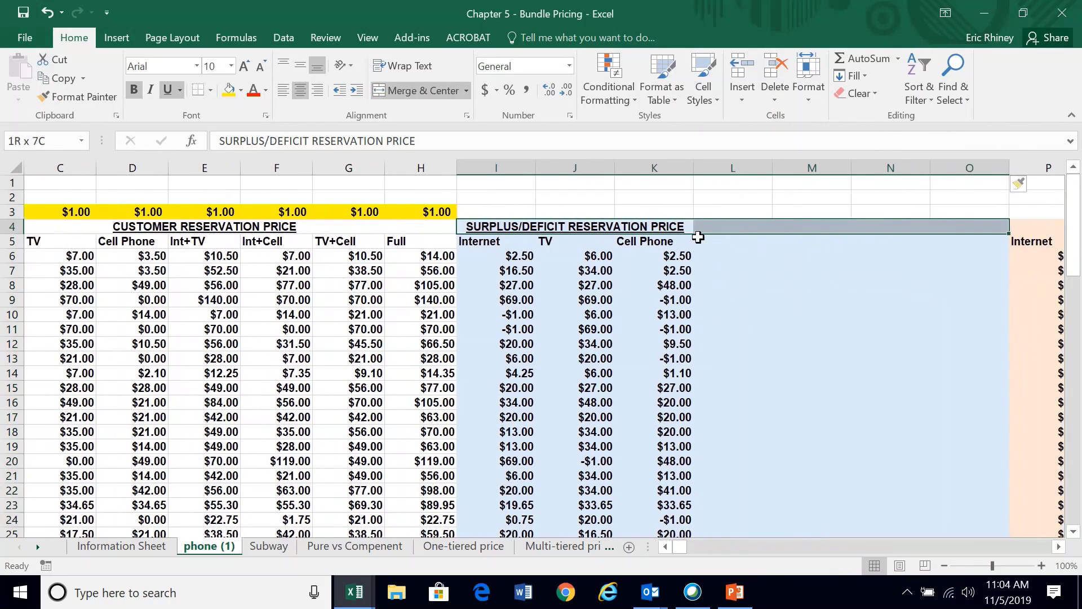
left_click(428, 90)
Step: Copy the bundle headings Int+TV, Int+Cell, TV+Cell and Full from E5:H5 and paste them as values into L5:O5
left_click(723, 241)
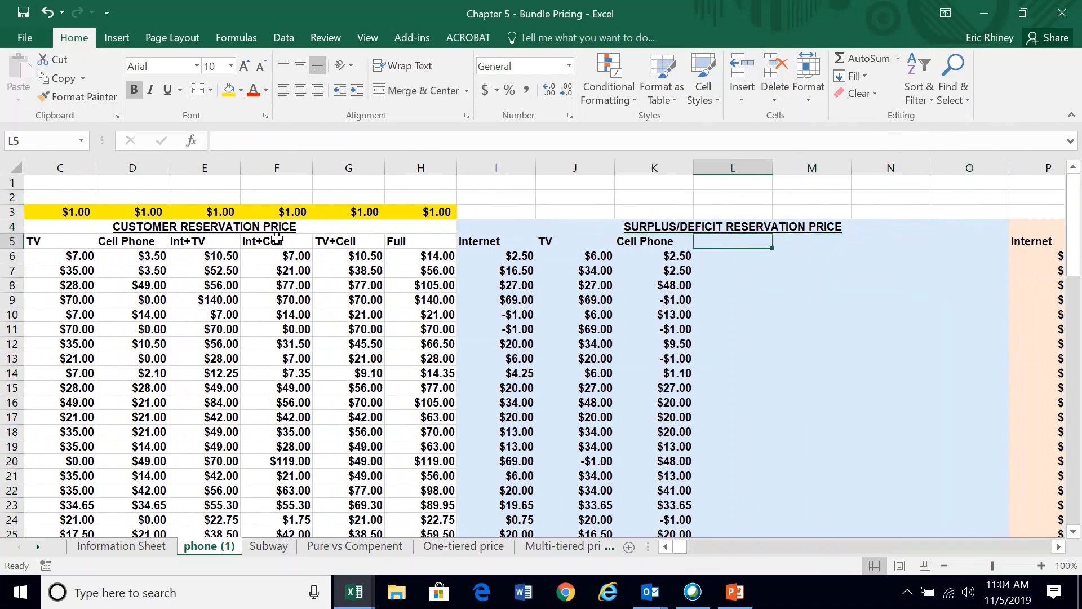
left_click_drag(174, 244, 430, 241)
key("ctrl+c")
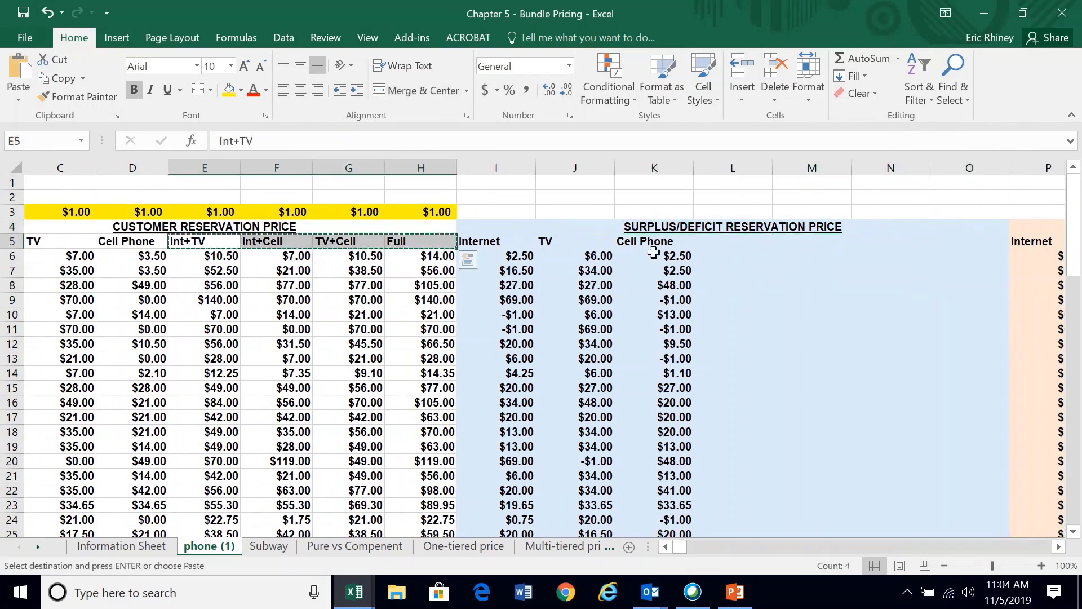
right_click(726, 242)
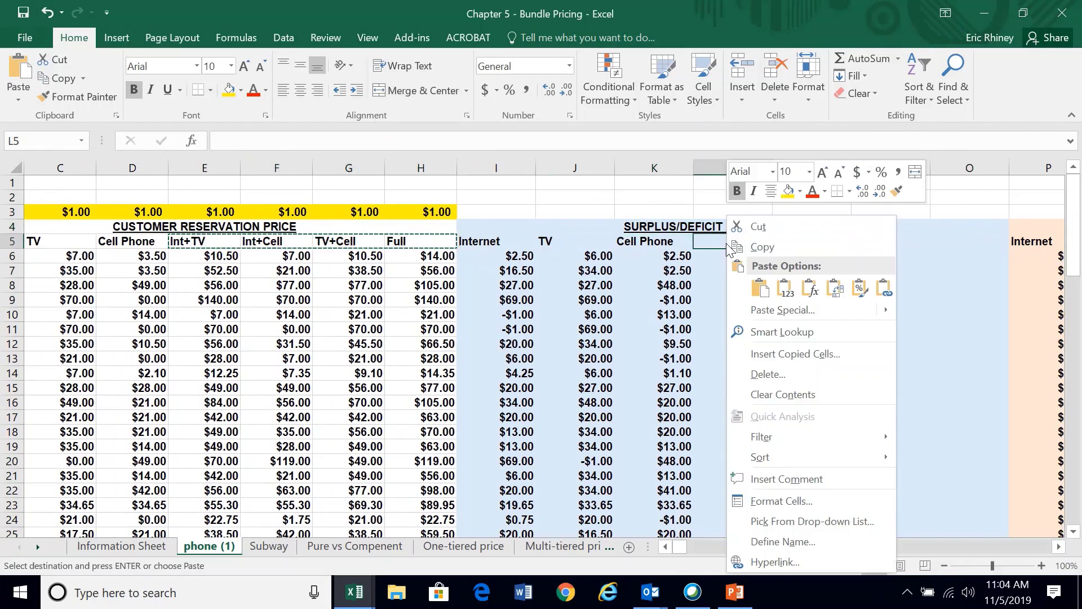
left_click(785, 289)
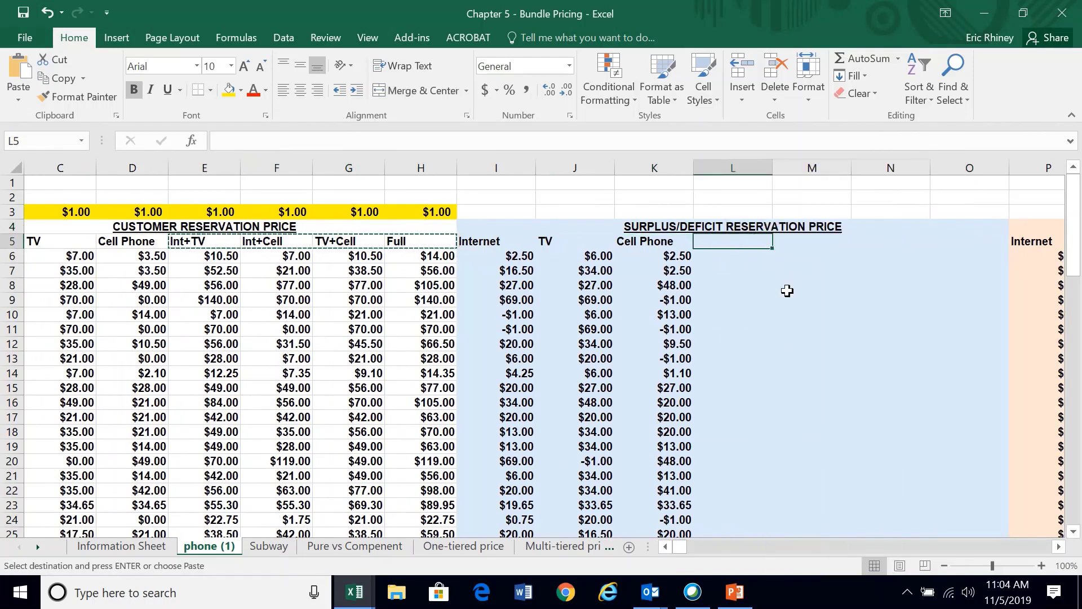
left_click(733, 274)
Step: Fill the surplus formula =B6-B$3 in I6 across row 6 through O6 and check the bundle formulas
left_click(718, 258)
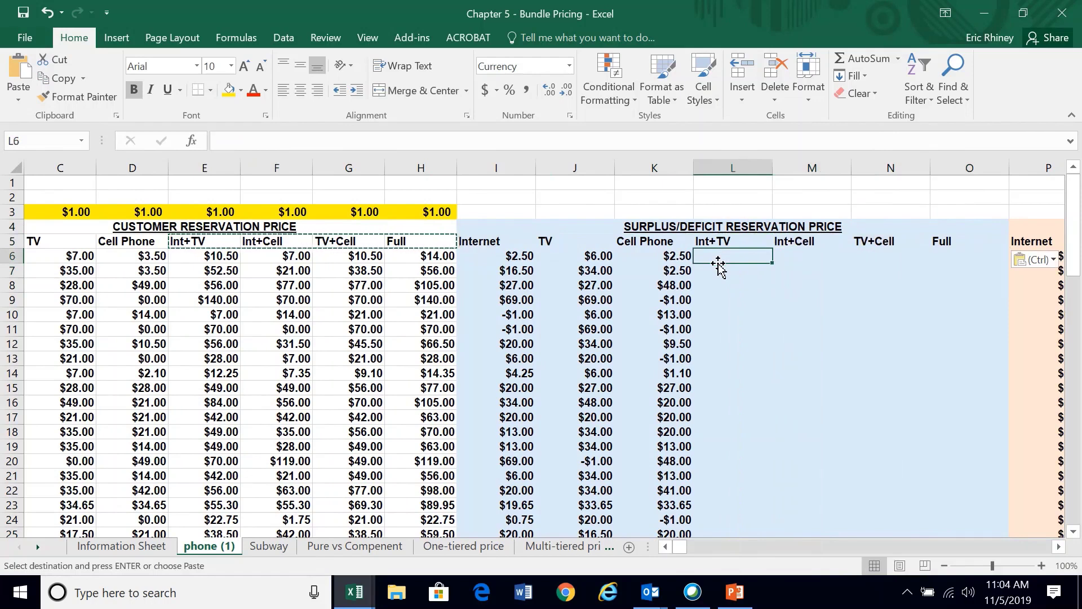
left_click(515, 254)
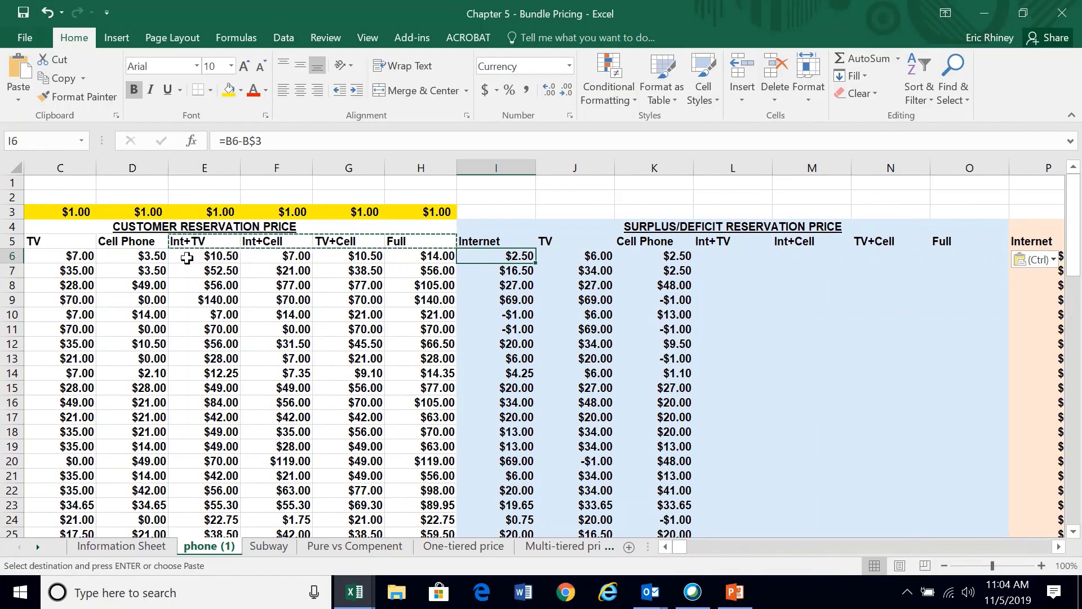
left_click_drag(535, 260, 978, 258)
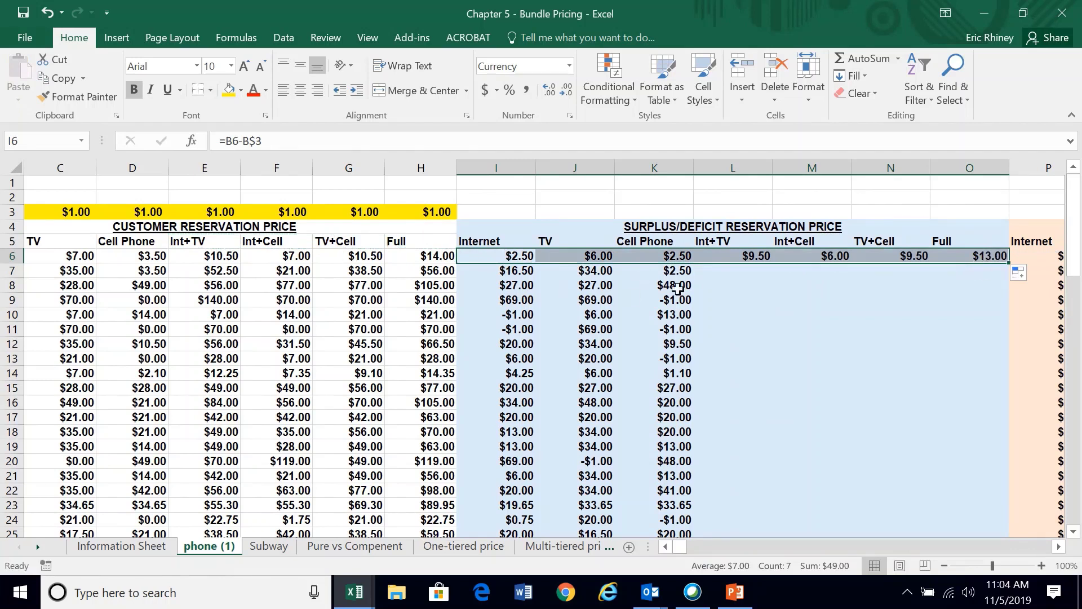
left_click(990, 256)
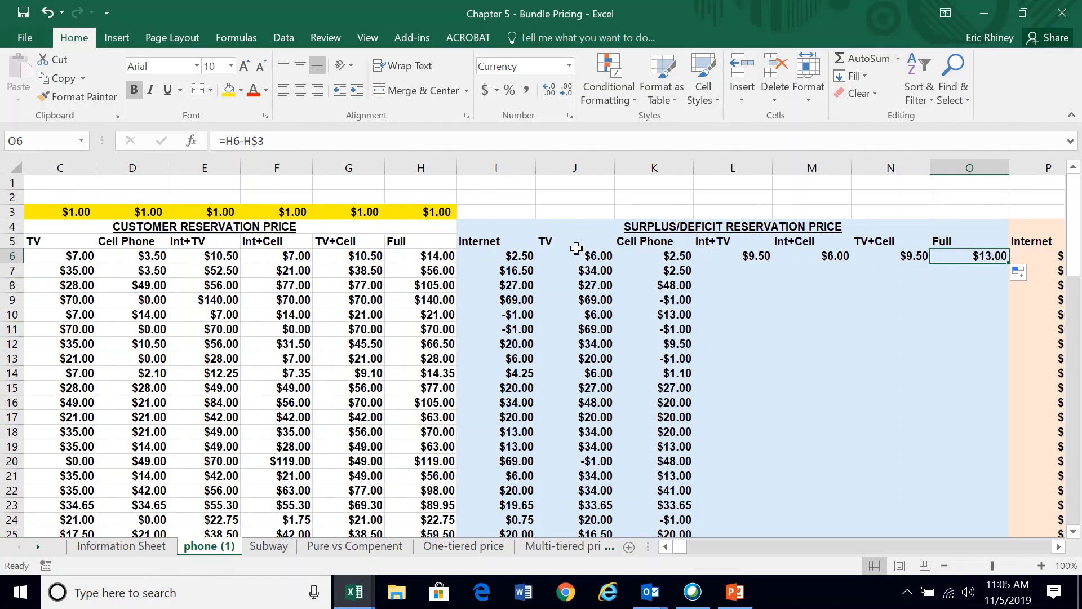
left_click_drag(507, 258, 1001, 257)
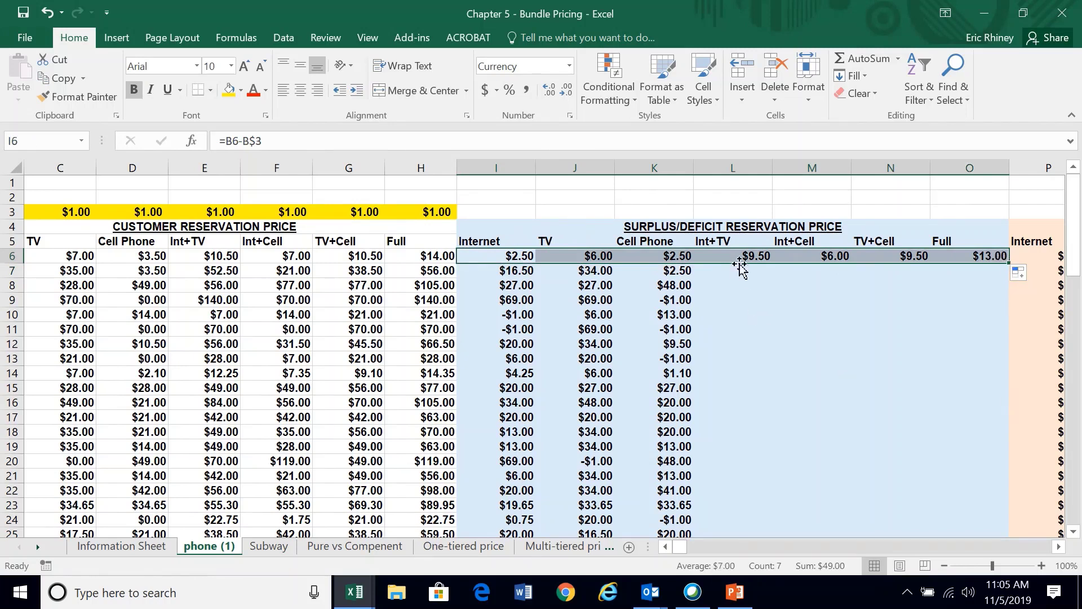
left_click_drag(736, 258, 1005, 265)
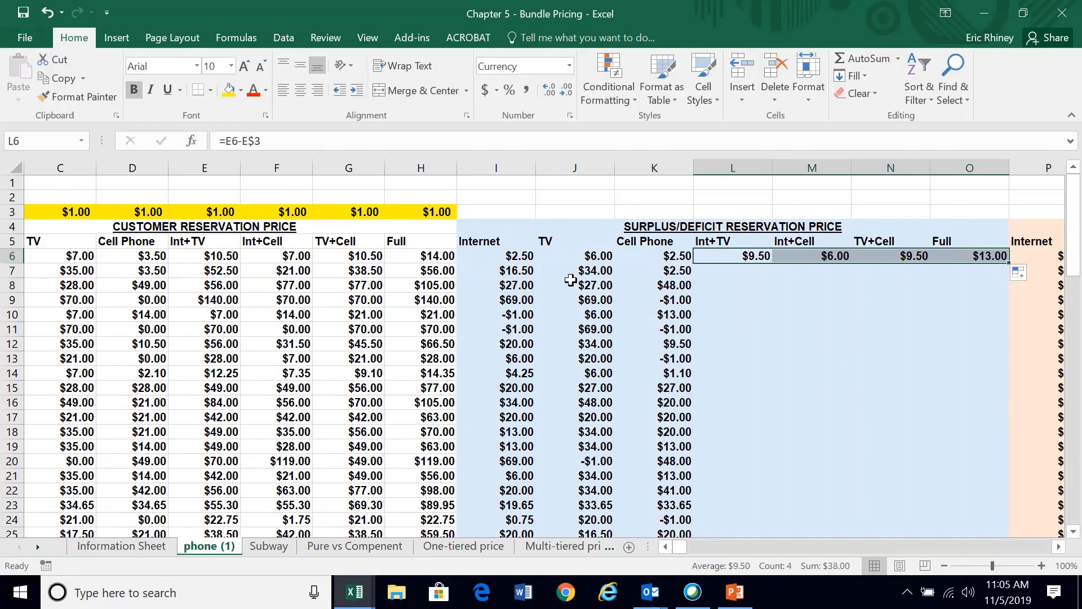
left_click(529, 258)
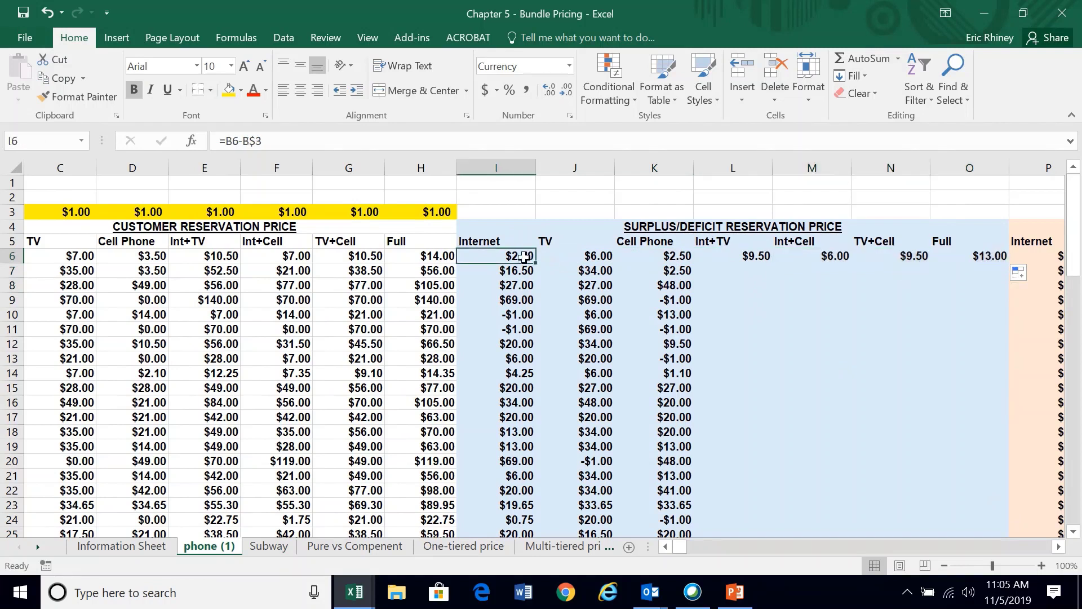
left_click(741, 254)
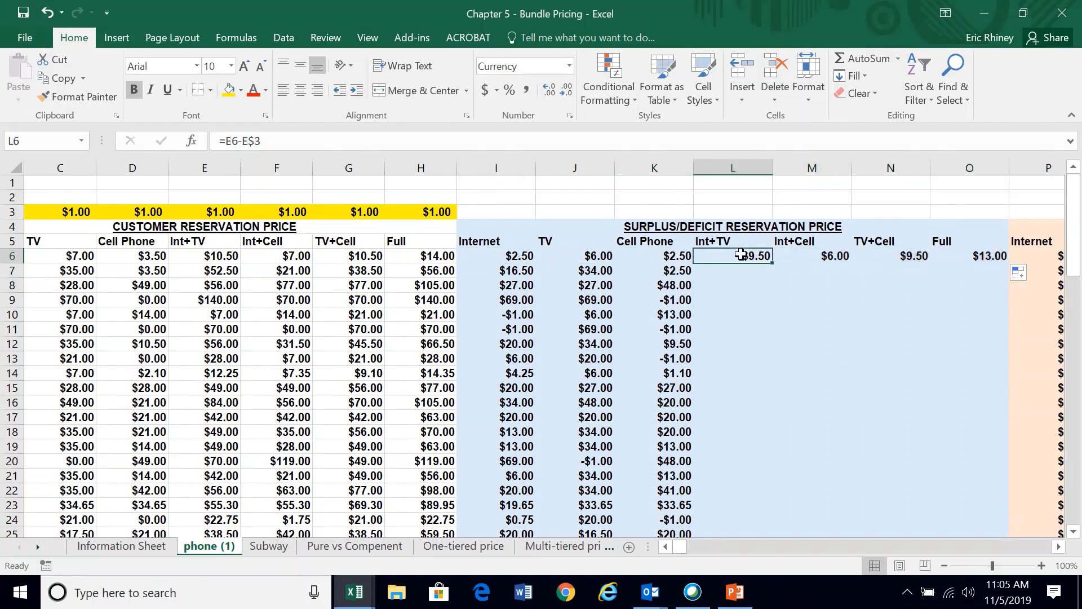
Step: Fill the bundle surplus formulas in L6:O6 down for all customers, through row 82
left_click_drag(741, 255, 987, 253)
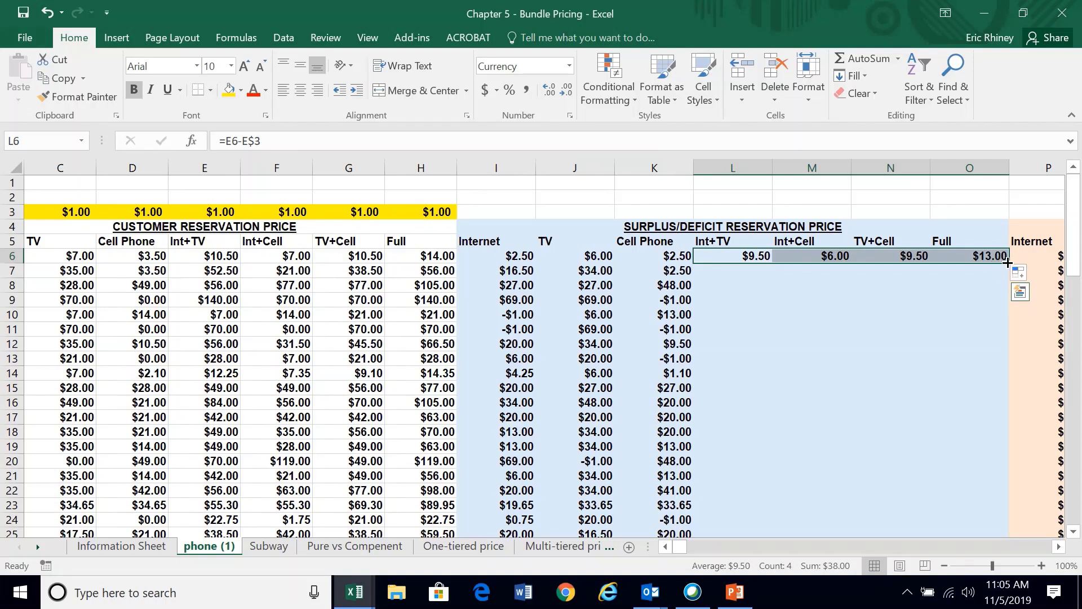
mouse_move(1007, 261)
left_mouse_down()
mouse_move(1010, 332)
mouse_move(1013, 259)
left_mouse_up()
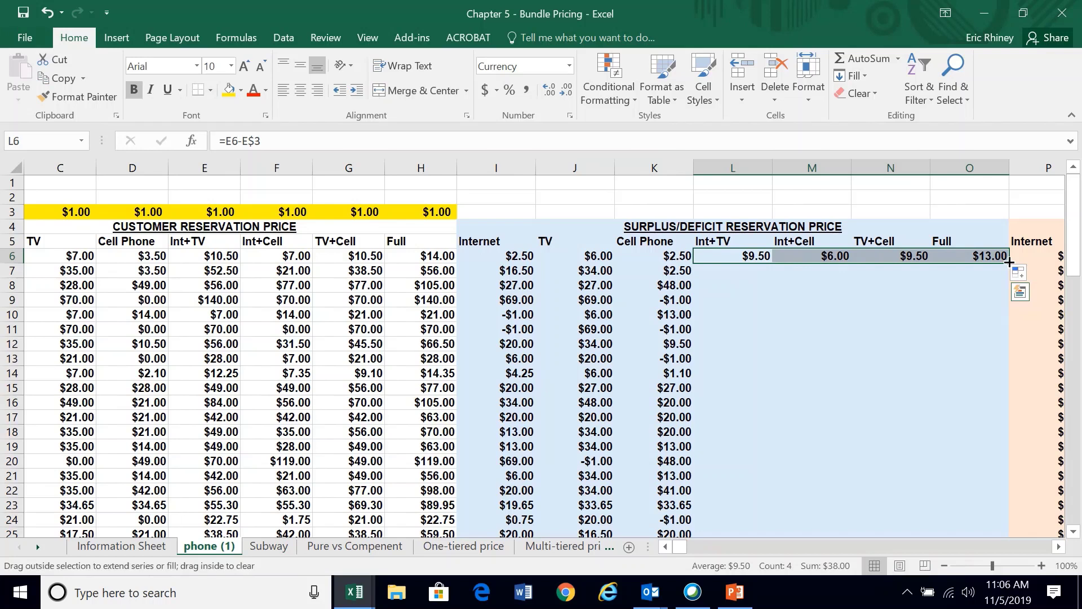
double_click(1008, 261)
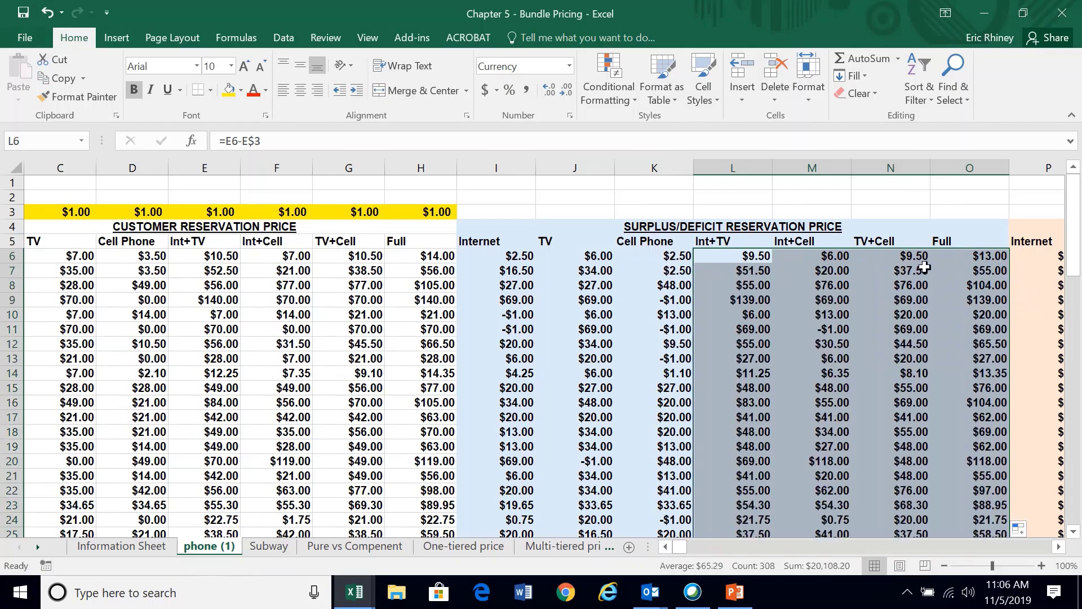
key("ctrl+Down")
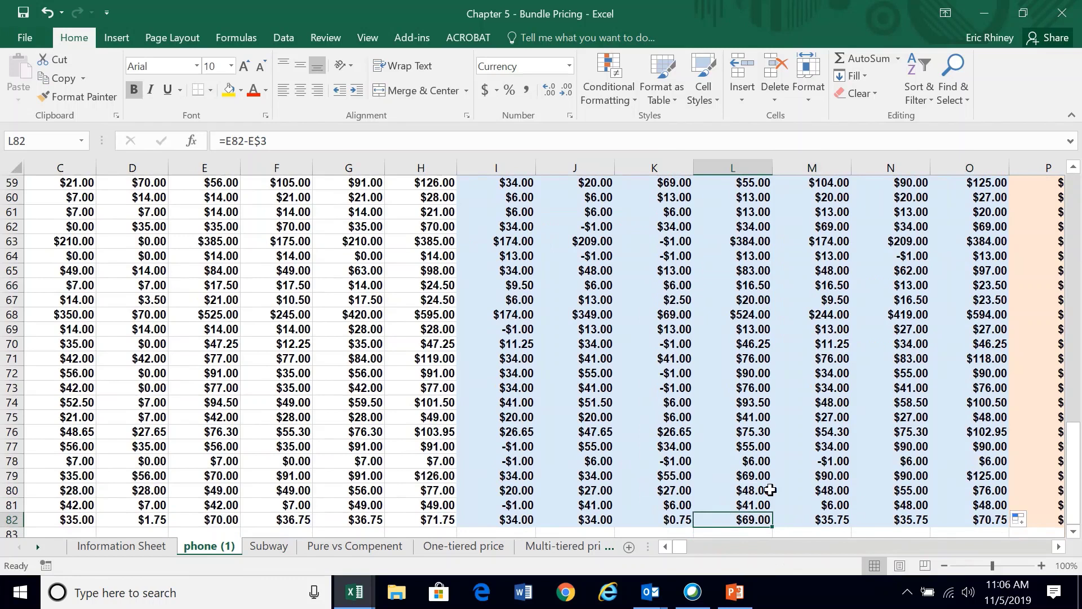
scroll(897, 410, "up", 18)
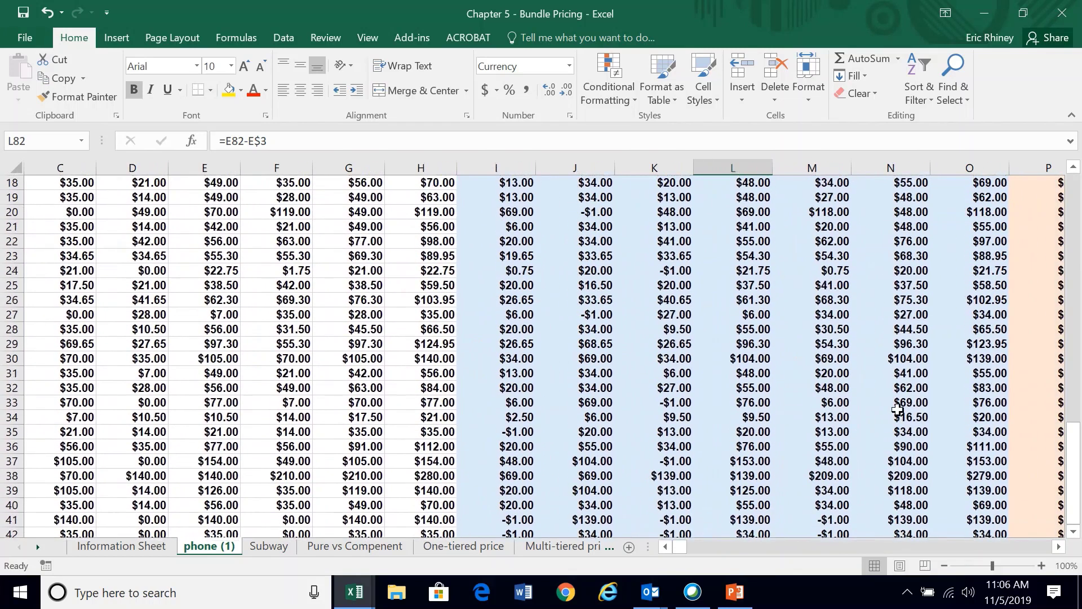
scroll(897, 409, "up", 2)
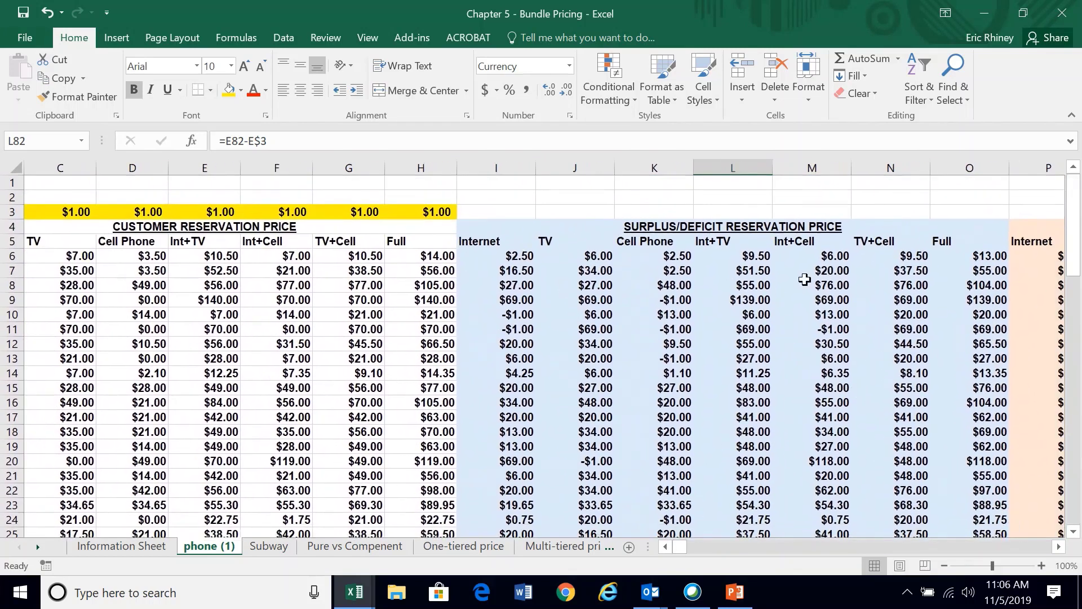
Step: Insert four blank columns at column S, before TOTAL REVENUE, and select the REVENUE heading range P4:V4
scroll(809, 275, "right", 3)
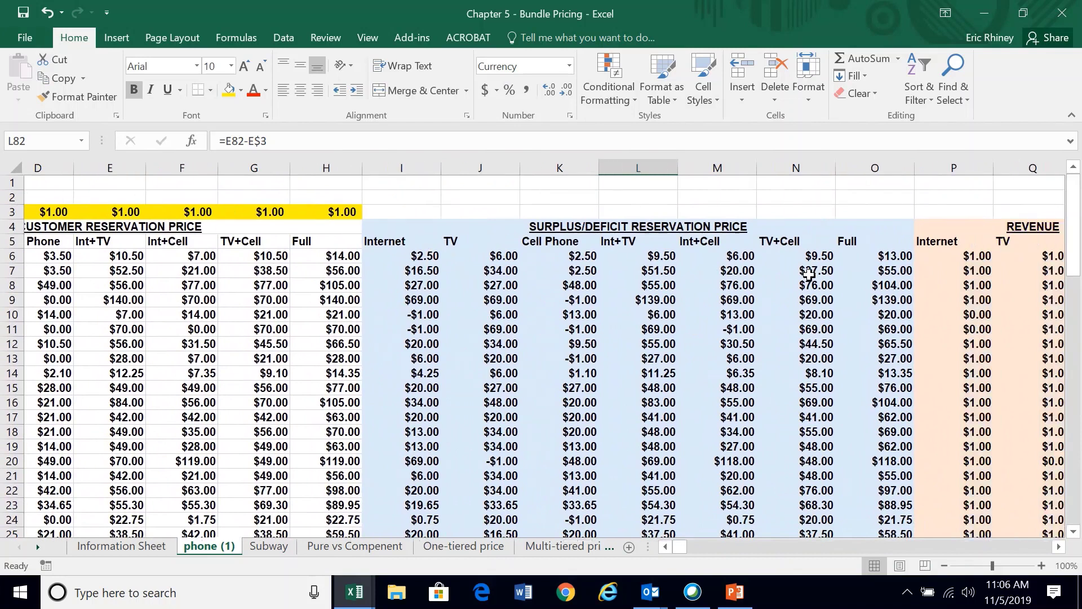
scroll(809, 275, "right", 3)
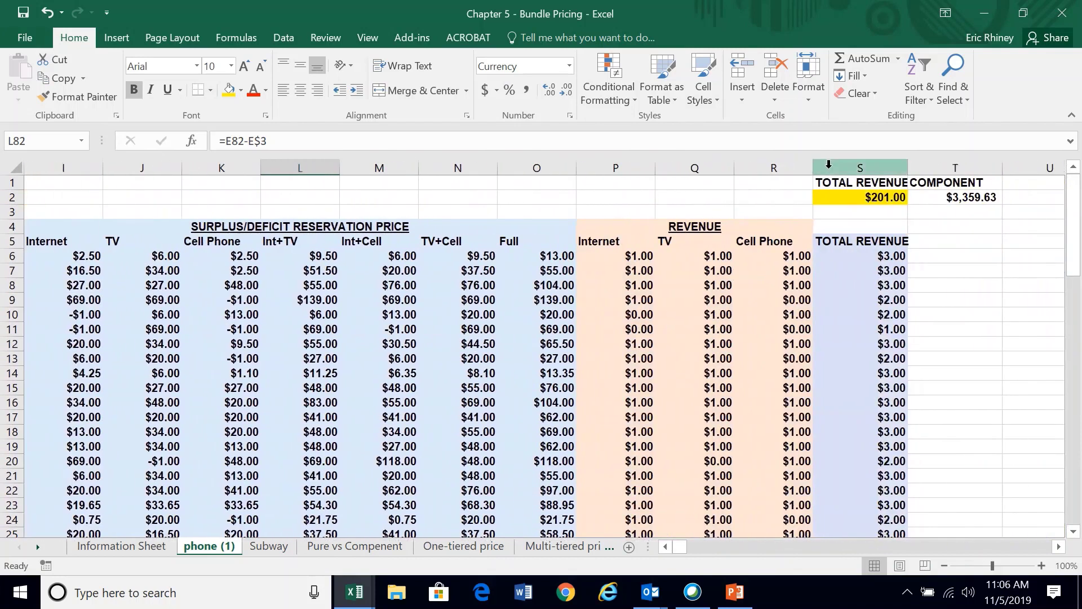
left_click_drag(830, 163, 1009, 164)
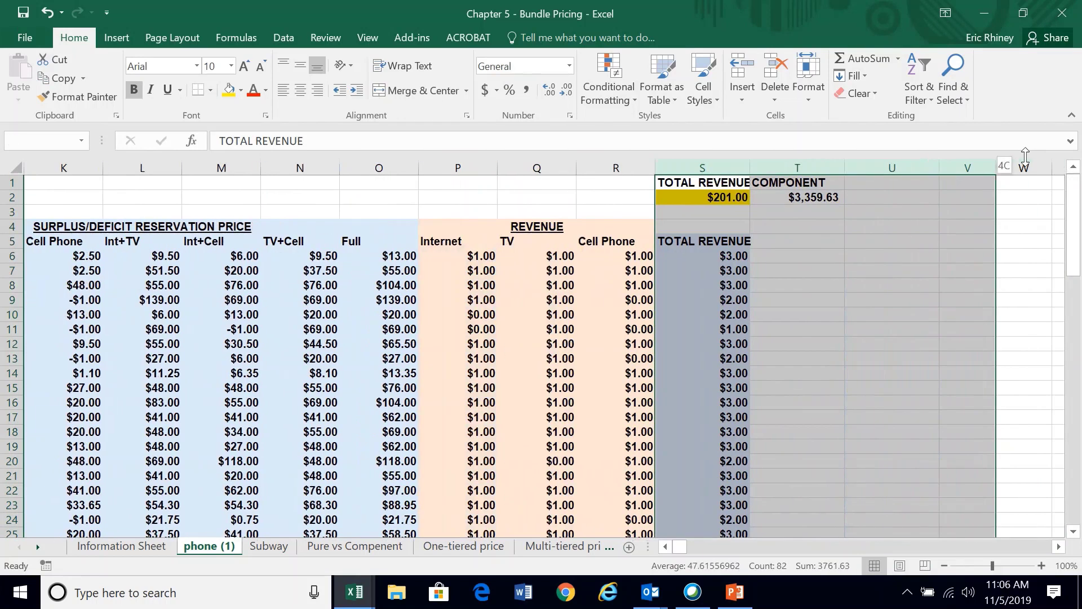
right_click(704, 167)
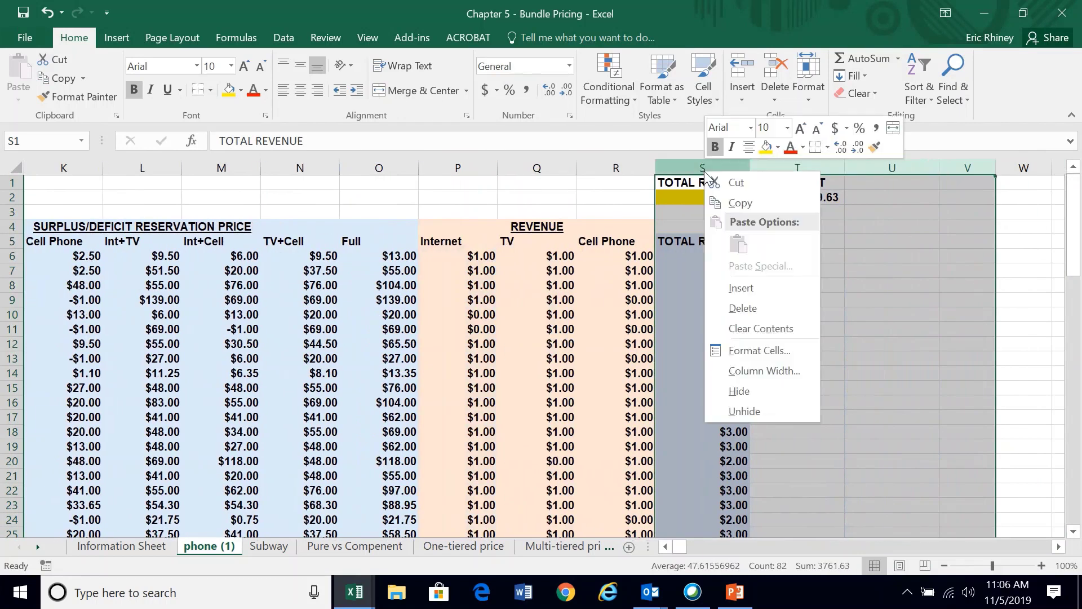
left_click(742, 308)
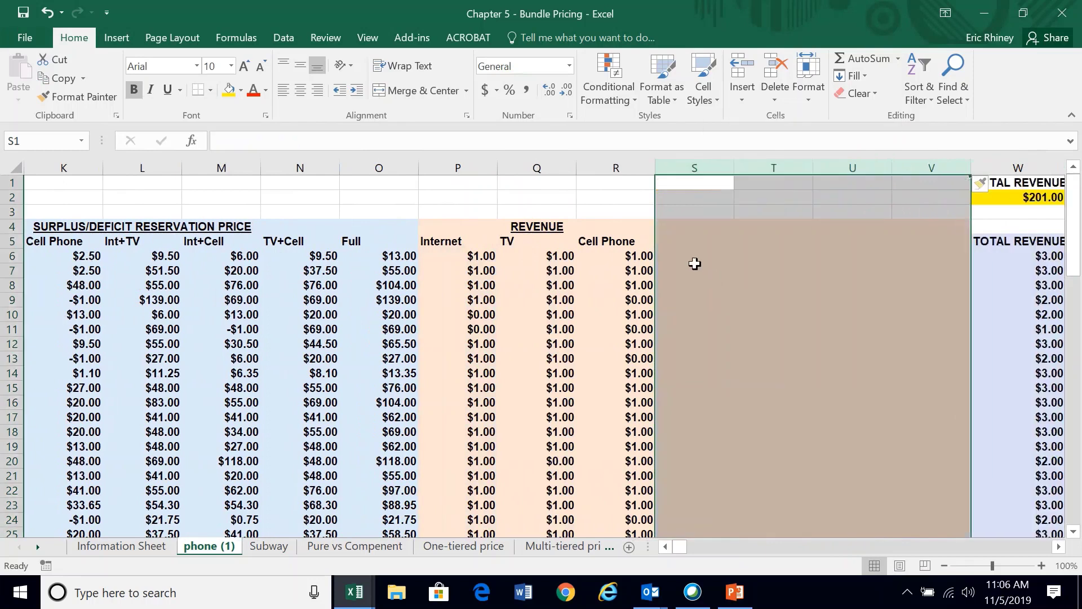
left_click(538, 225)
left_click_drag(538, 226, 928, 222)
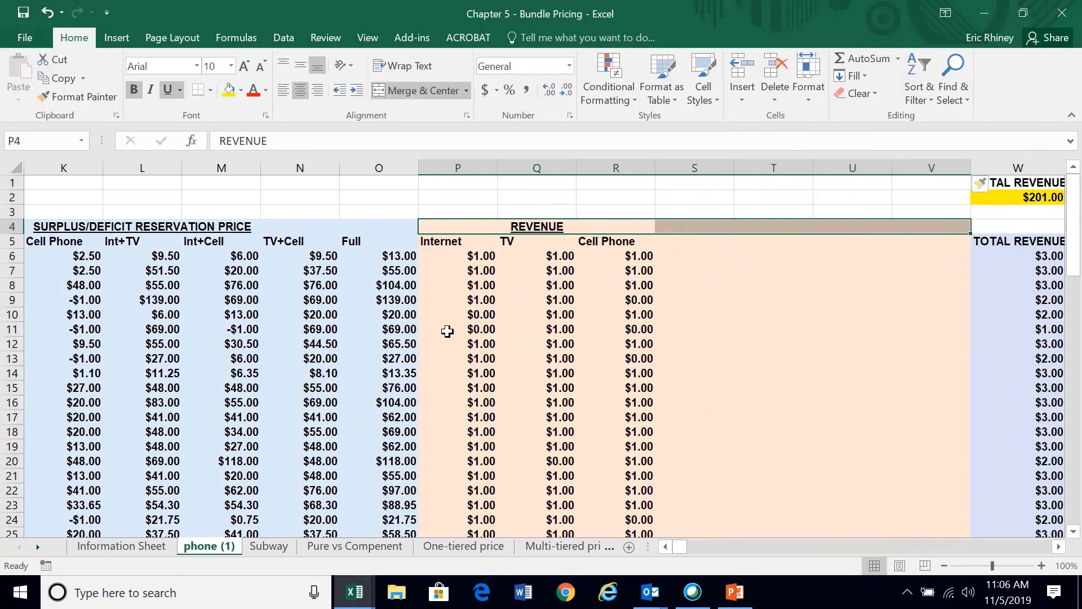
Step: Review the customer reservation price, surplus/deficit and revenue blocks side by side for the individual products and bundles
scroll(501, 315, "left", 1)
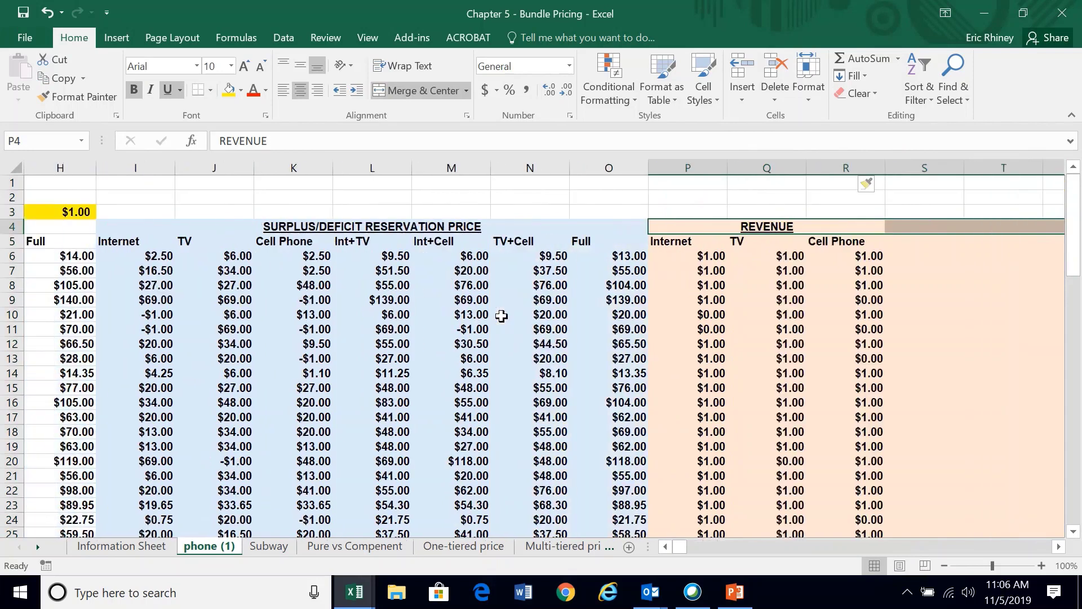
scroll(501, 315, "left", 1)
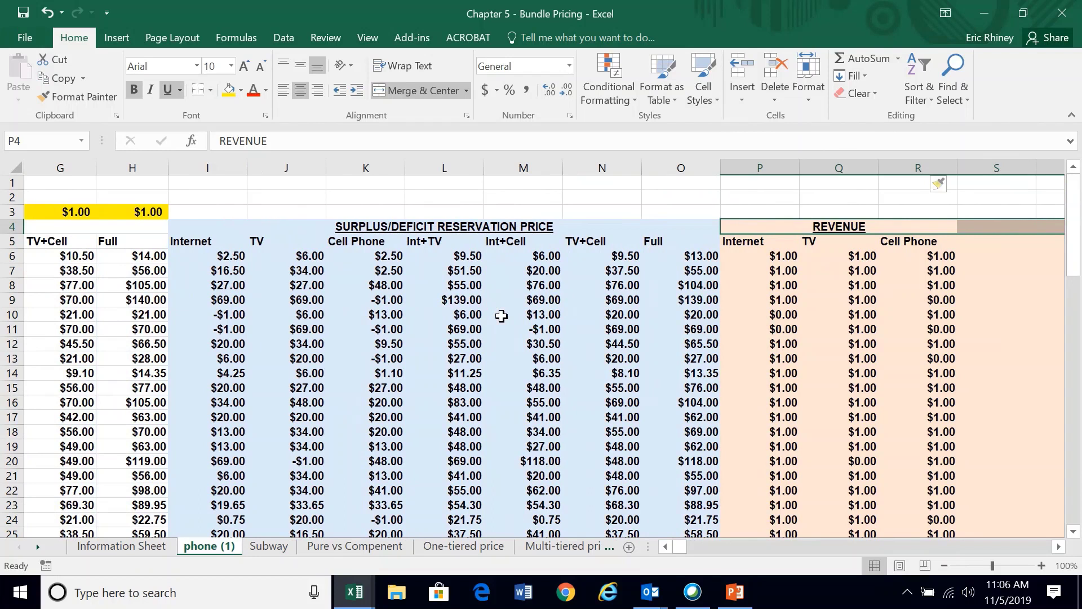
scroll(501, 316, "left", 2)
scroll(501, 315, "right", 3)
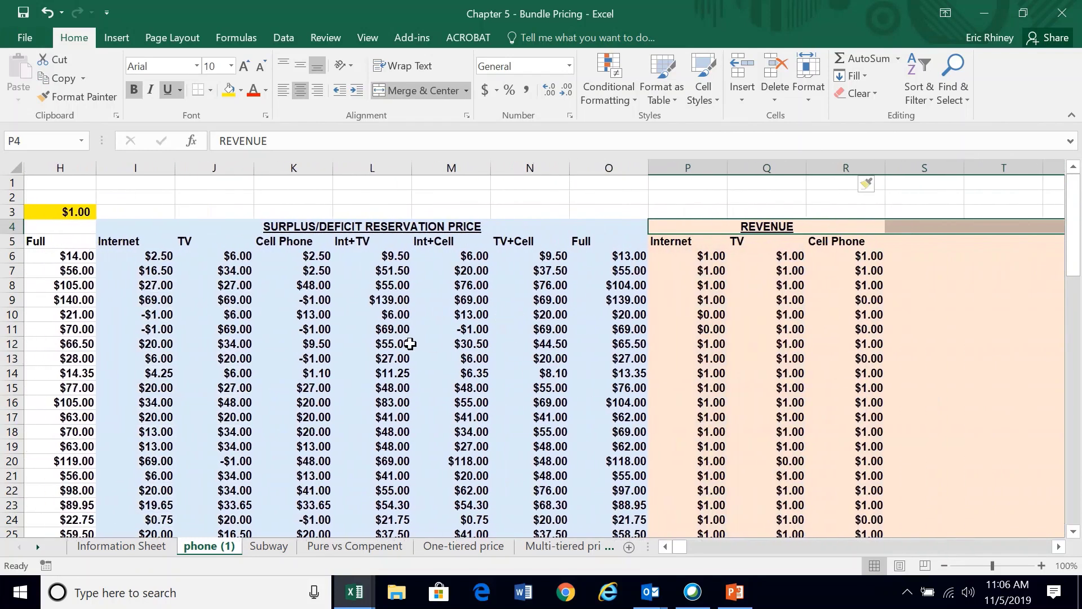
scroll(409, 343, "left", 2)
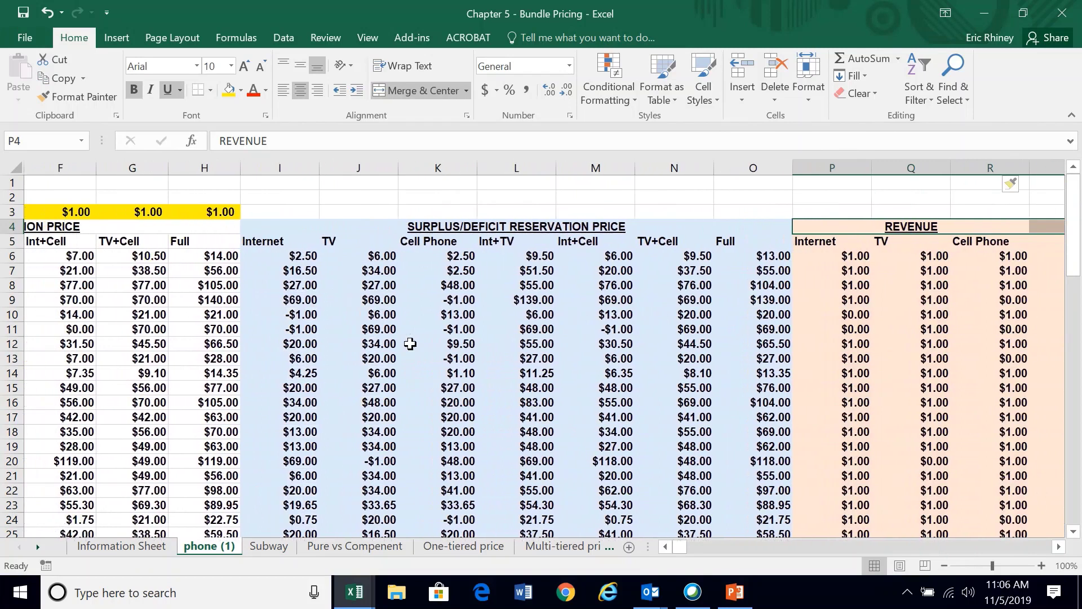
scroll(410, 343, "left", 5)
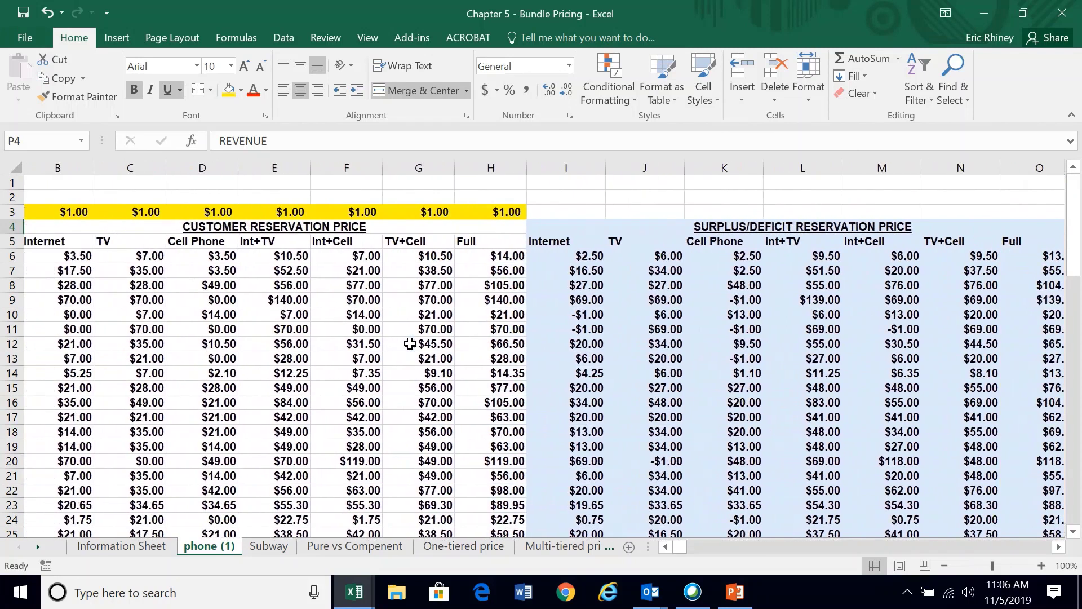
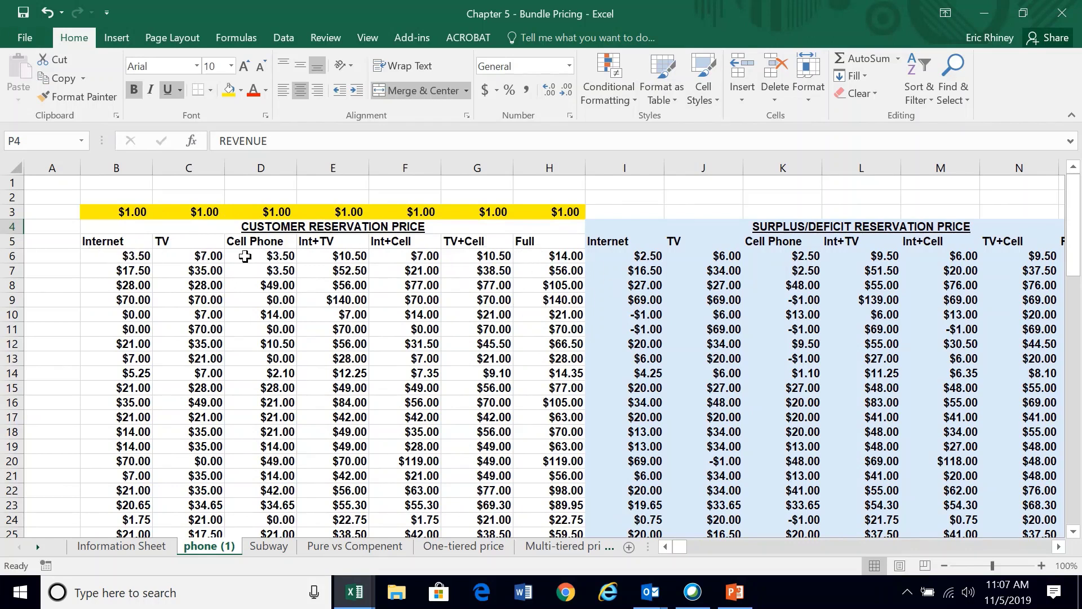
scroll(544, 290, "right", 5)
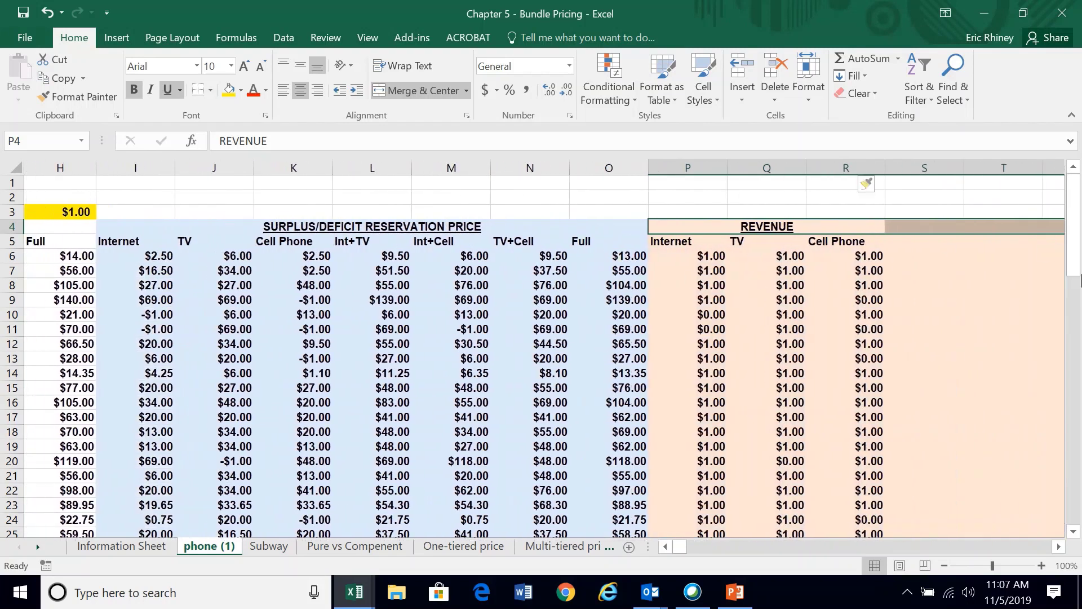
scroll(714, 269, "right", 2)
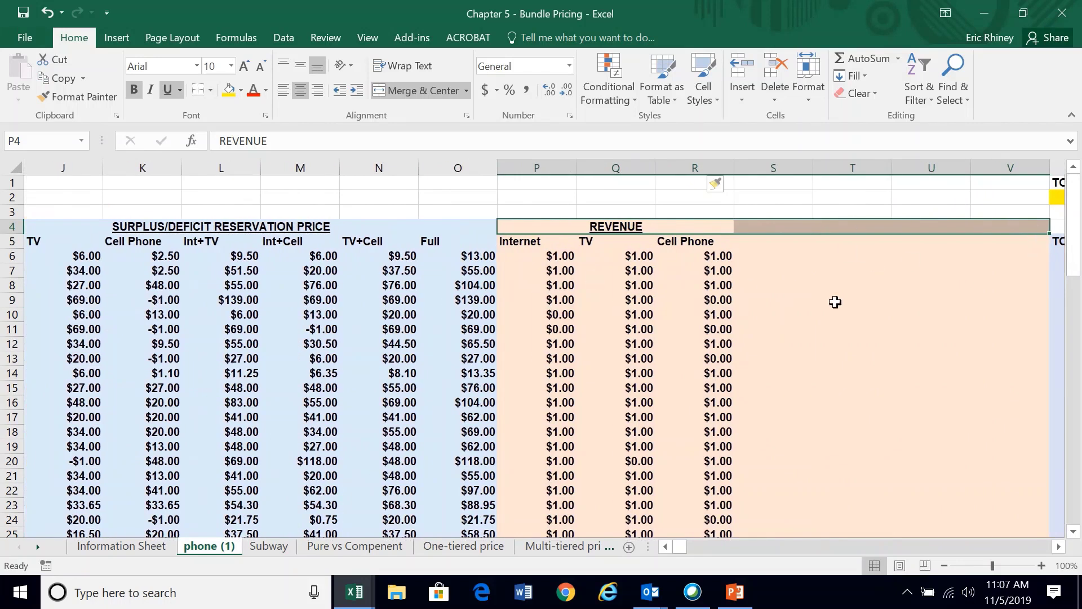
Step: Delete the REVENUE block's columns P through V
left_click_drag(626, 168, 626, 167)
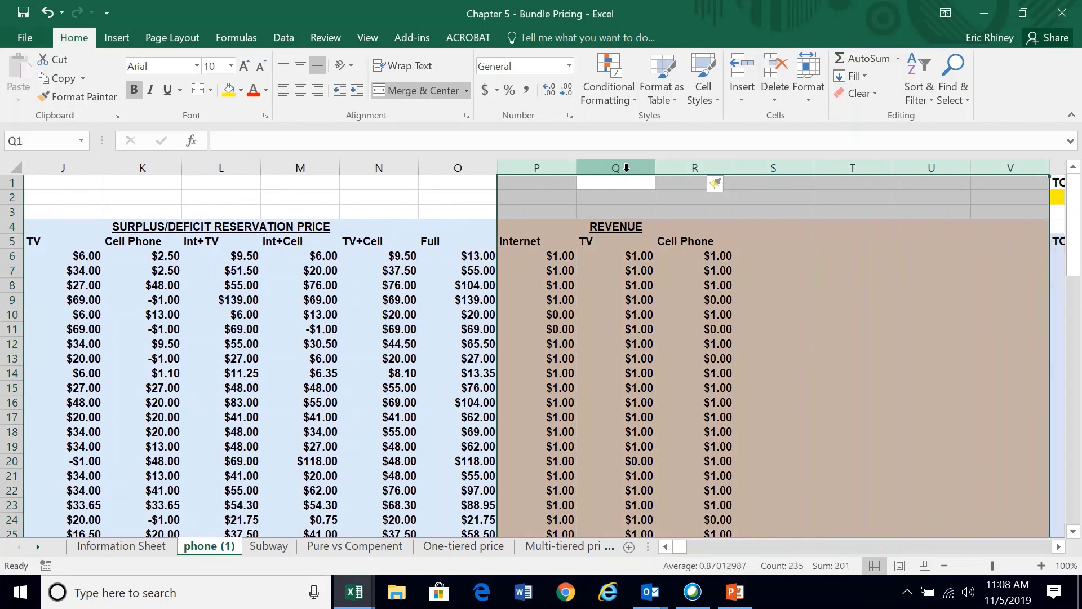
right_click(626, 167)
left_click(665, 307)
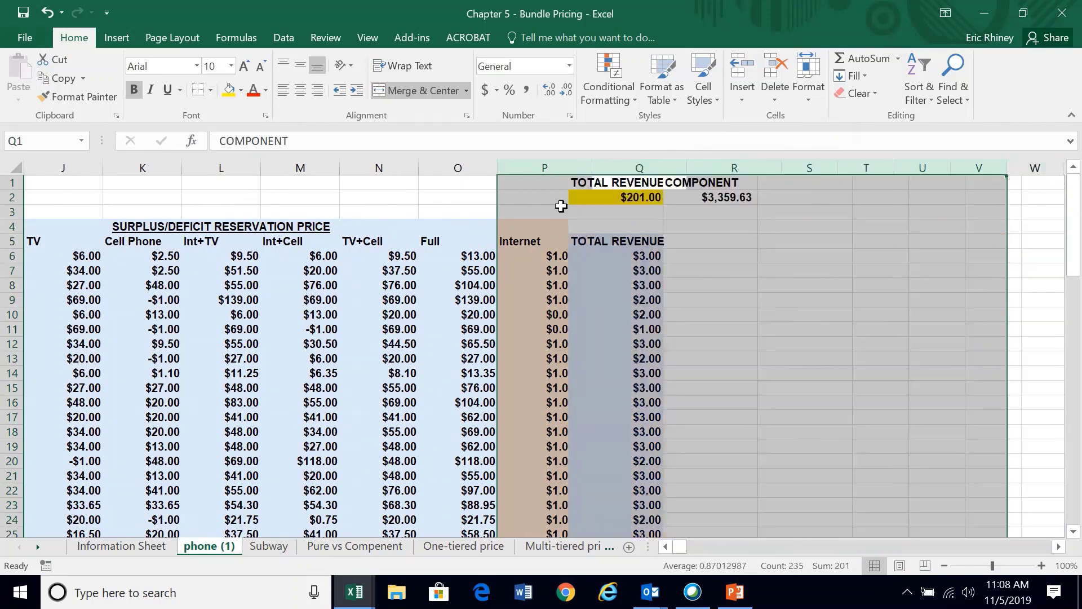
Step: Insert one blank column at P, between the surplus/deficit block and TOTAL REVENUE
left_click(511, 165)
right_click(514, 168)
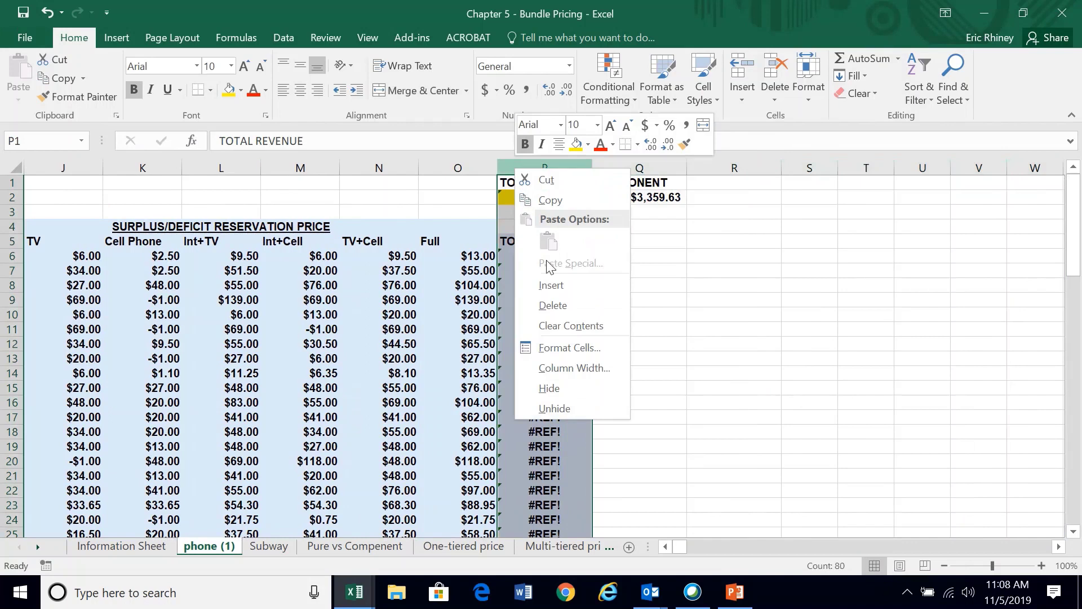
left_click(551, 289)
left_click(531, 228)
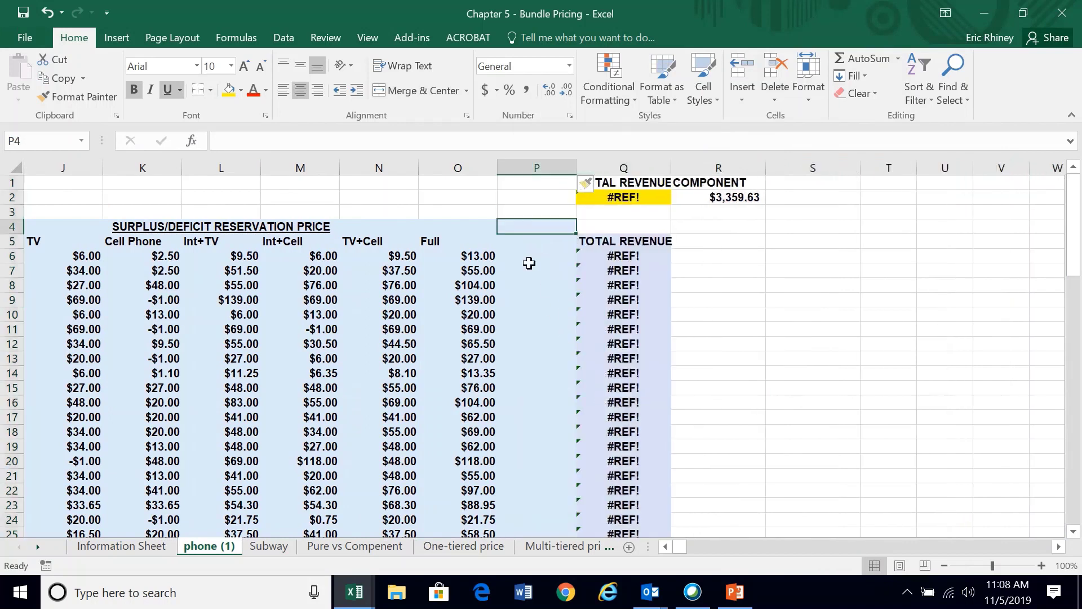
Step: Shade the blank column P light gold from row 4 through row 82 and select P5
key("ctrl+shift+Down")
key("ctrl+shift+Up")
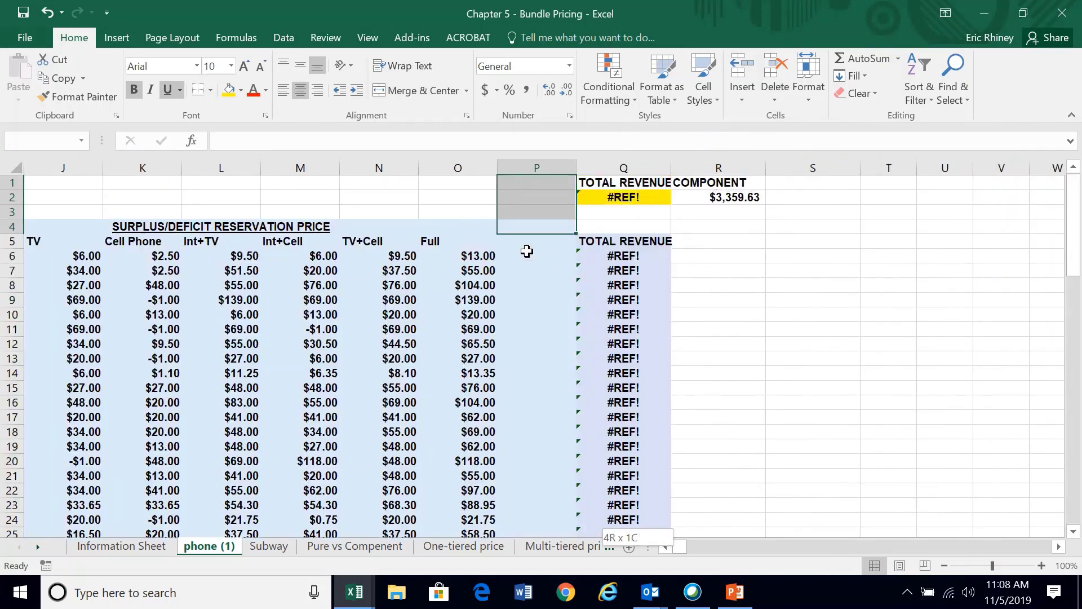
key("shift+Down")
key("Down")
key("Left")
key("Up")
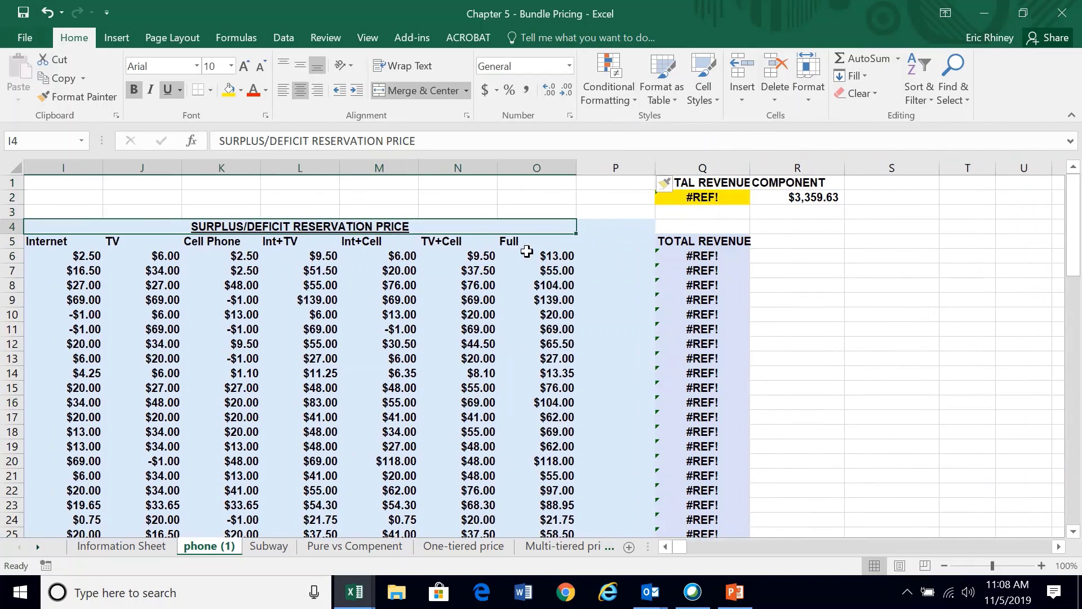
key("Right")
key("Right")
key("Down")
key("Up")
key("shift+Down")
key("ctrl+shift+Down")
key("ctrl+shift+Up")
key("Left")
key("Right")
key("Down")
key("ctrl+Down")
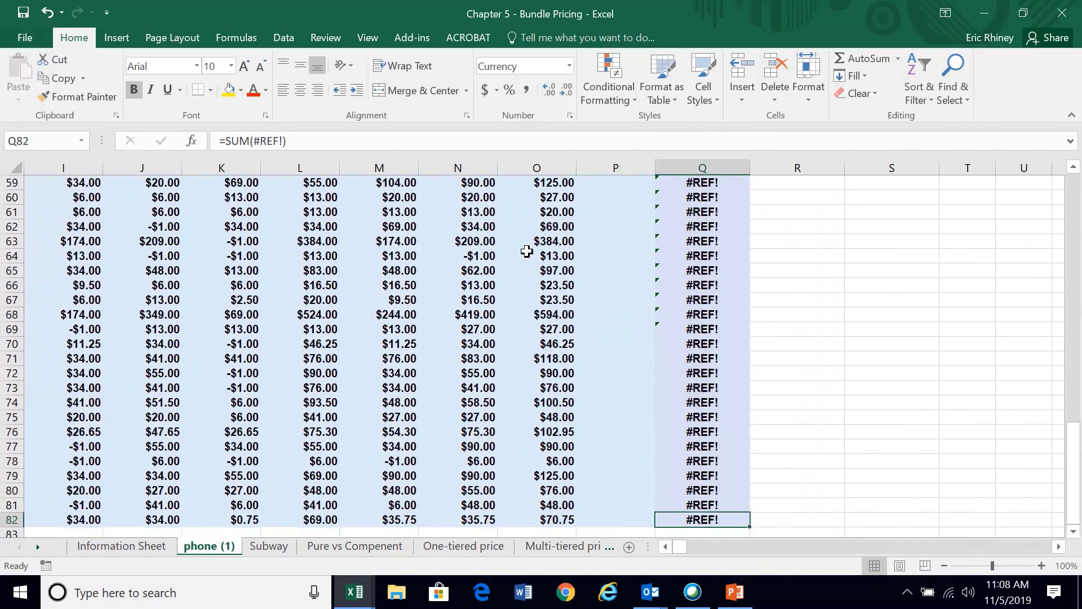
key("Left")
key("ctrl+shift+Up")
key("shift+Down")
key("shift+Down")
key("shift+Down")
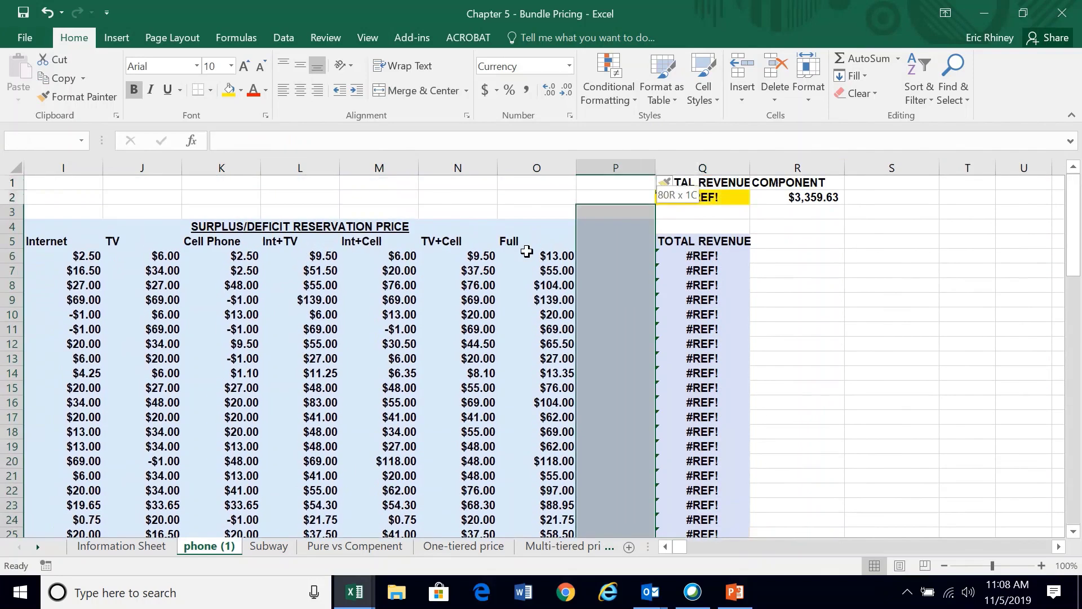
left_click(246, 95)
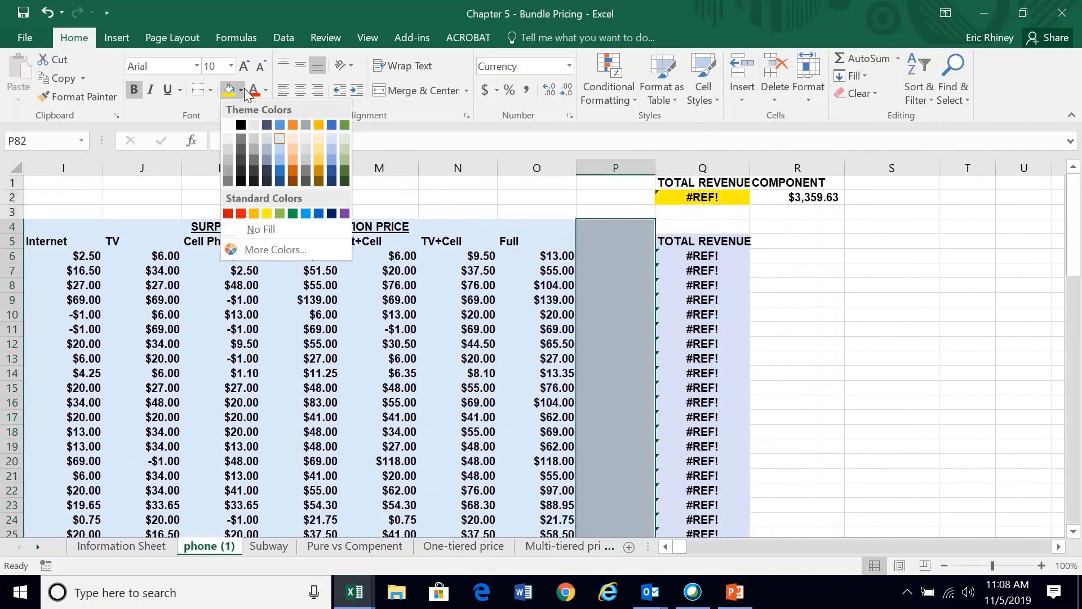
left_click(314, 140)
scroll(591, 240, "up", 9)
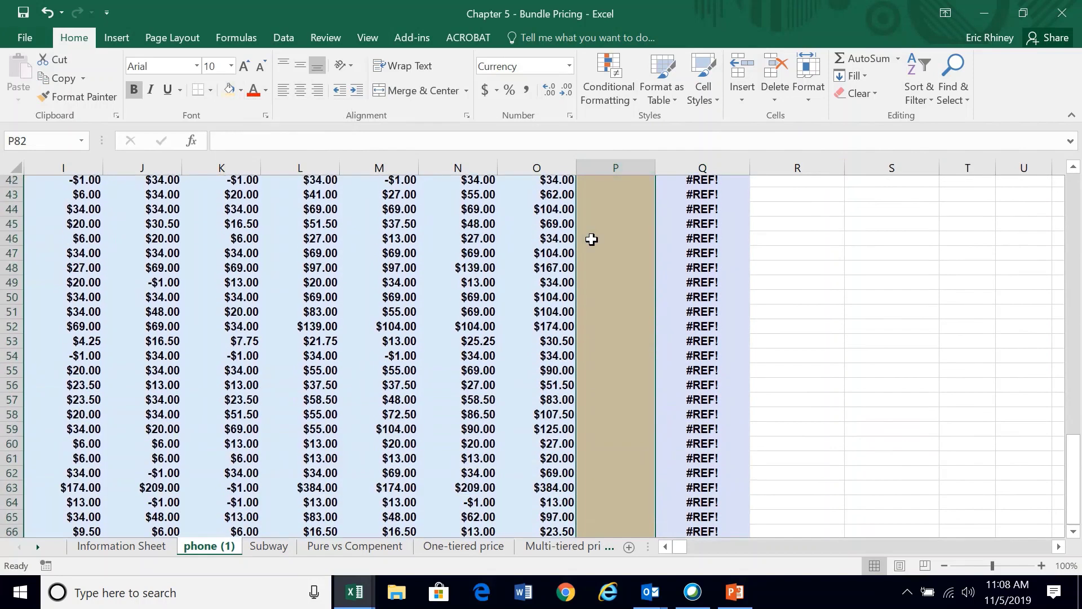
scroll(591, 239, "up", 14)
left_click(618, 241)
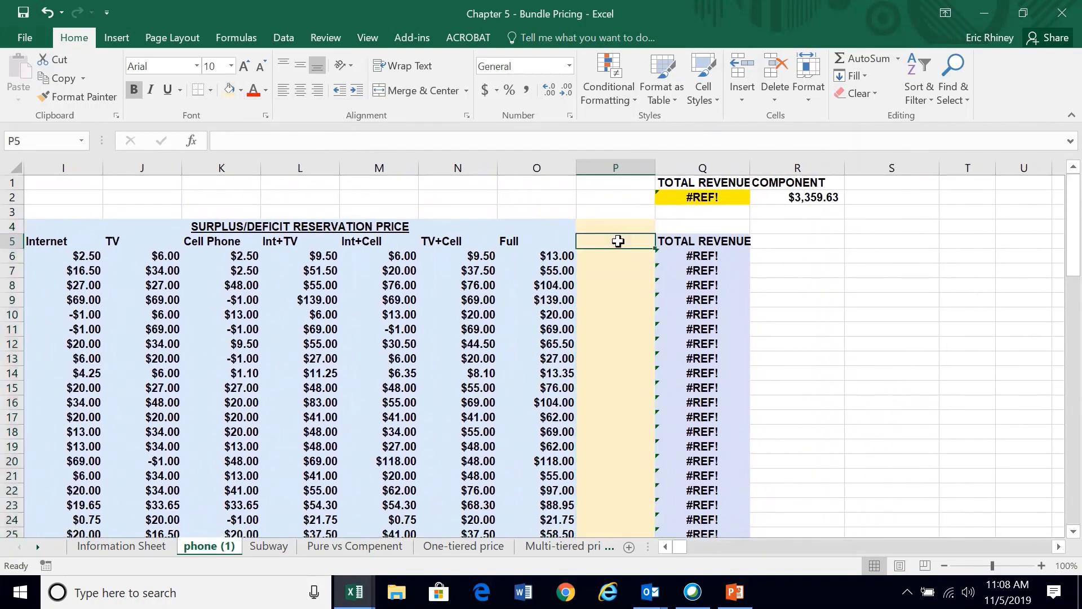
Step: Compare the customer reservation prices with the surplus/deficit block, examining the first customer's surplus for each product and bundle in row 6
scroll(375, 271, "left", 2)
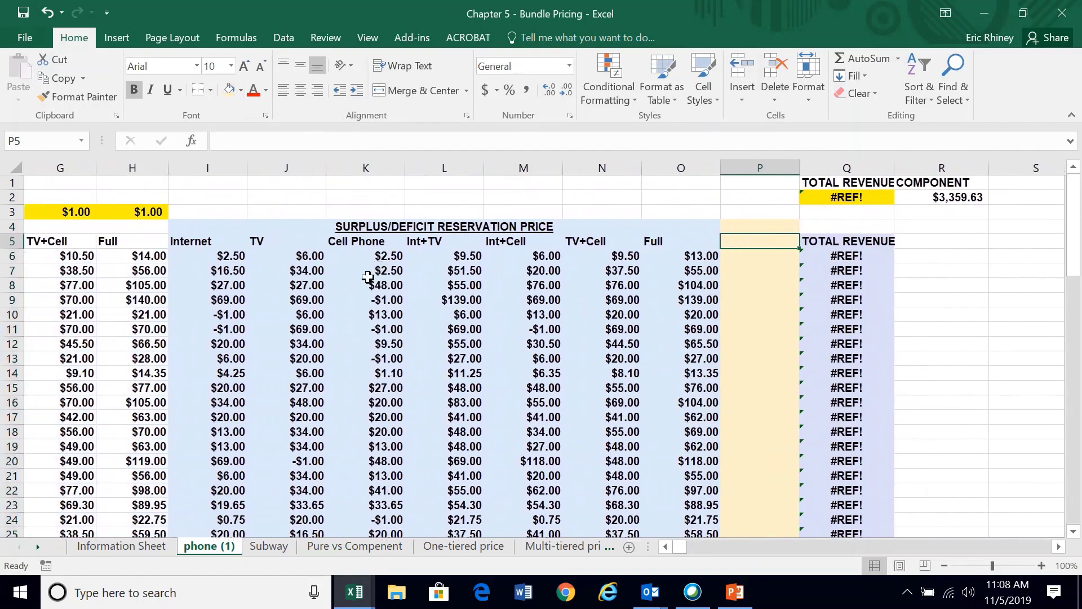
scroll(375, 271, "left", 5)
scroll(366, 275, "right", 3)
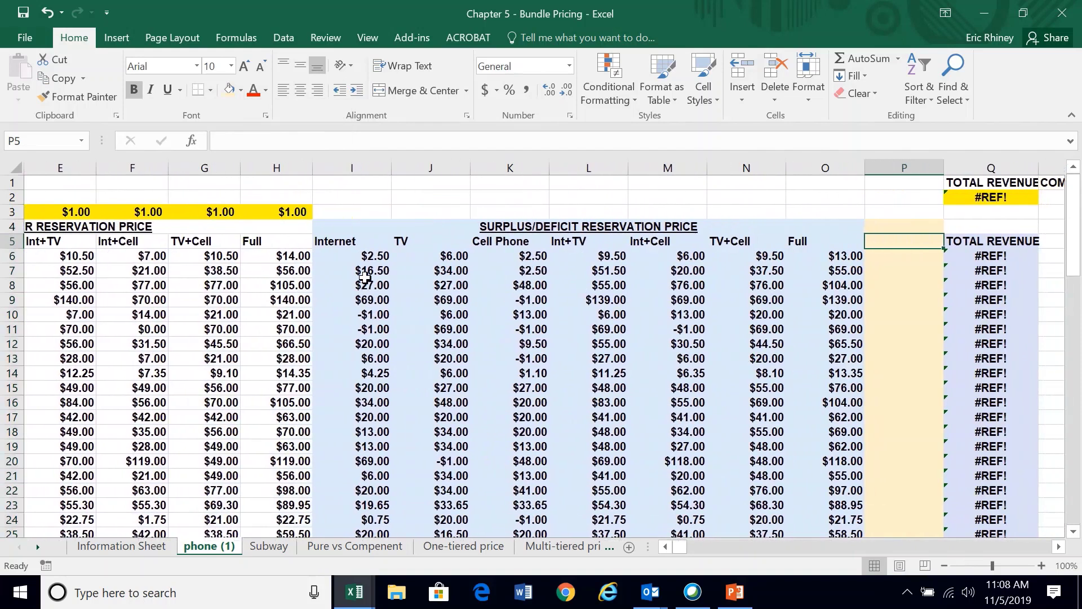
scroll(197, 258, "left", 3)
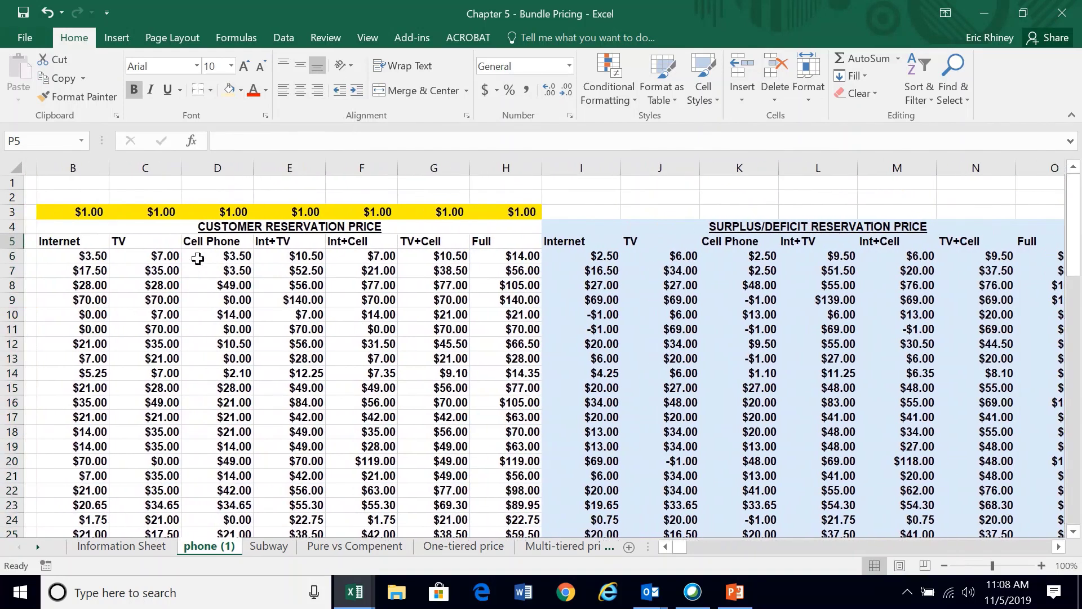
scroll(197, 259, "right", 3)
scroll(198, 258, "left", 1)
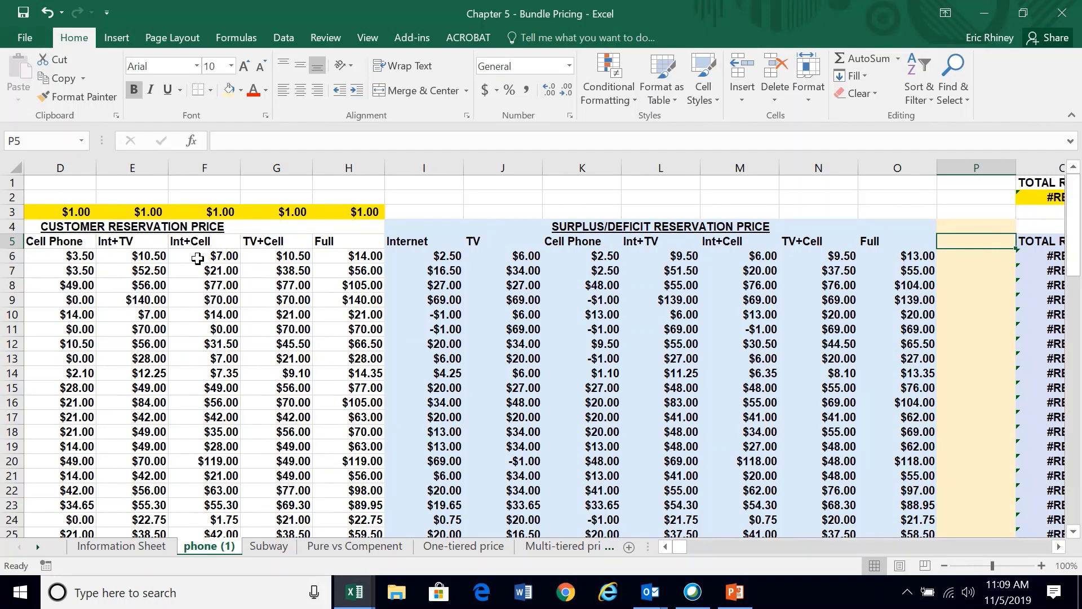
key("Down")
key("Left")
key("Left")
key("Left")
key("Left")
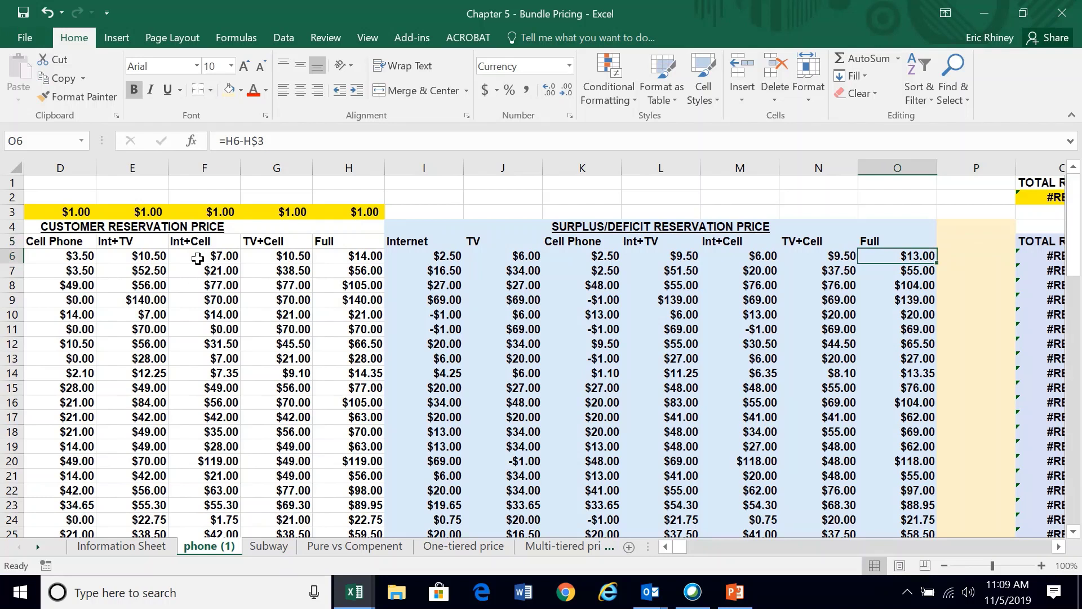
key("Left")
key("Left")
key("Left")
key("Right")
key("Right")
key("Left")
key("Left")
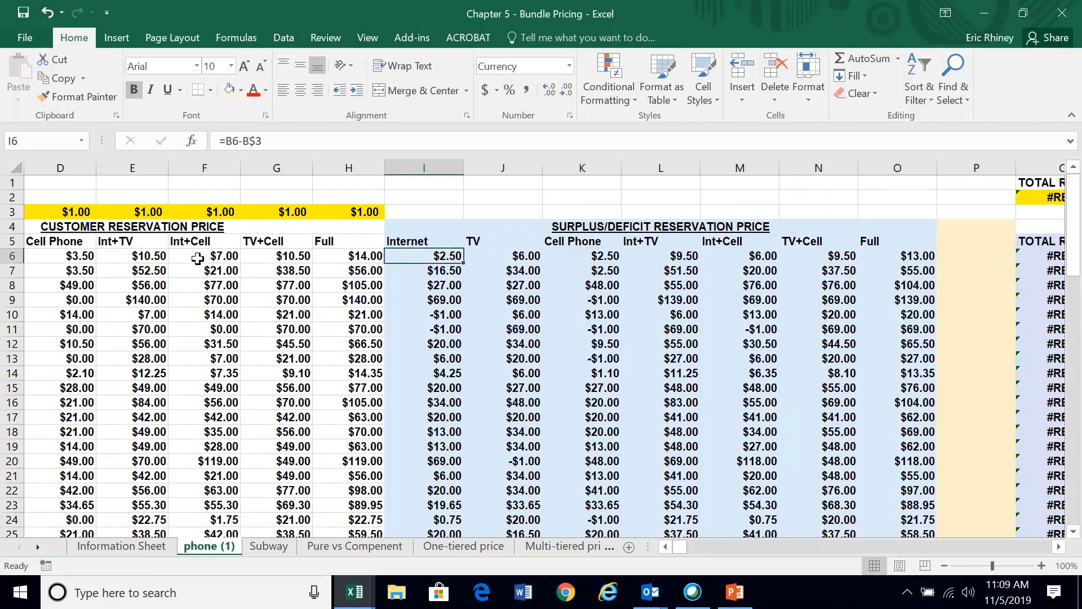
key("Right")
key("Right")
key("Right")
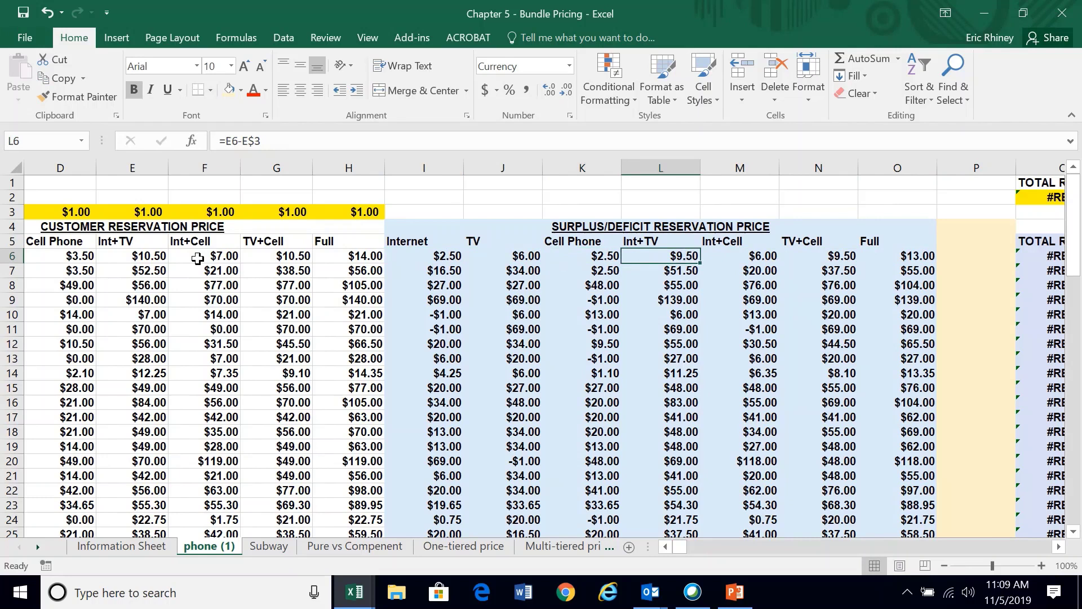
key("Left")
key("Left")
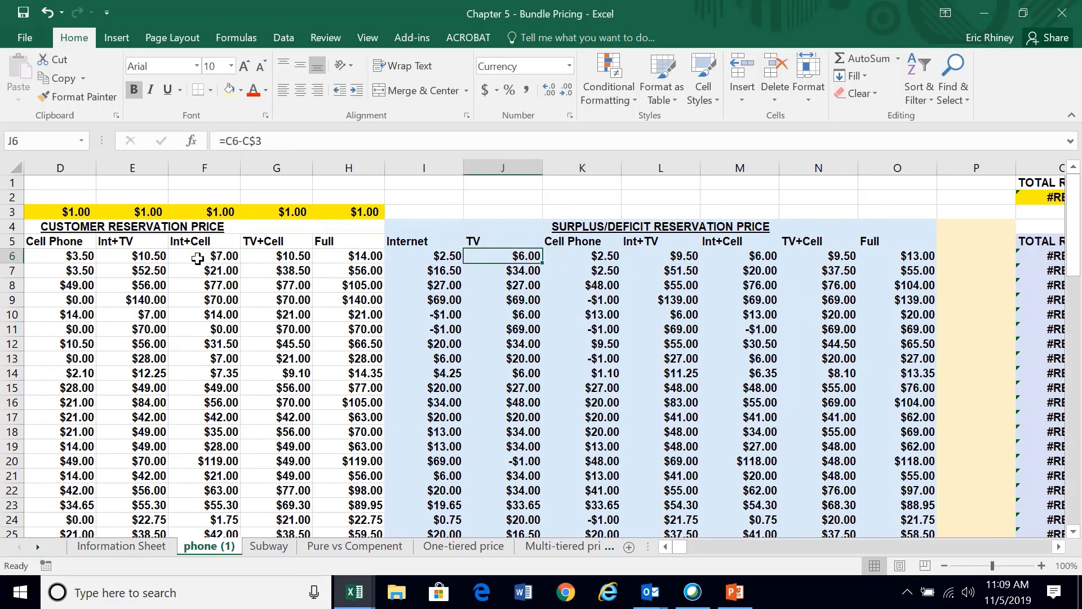
key("Left")
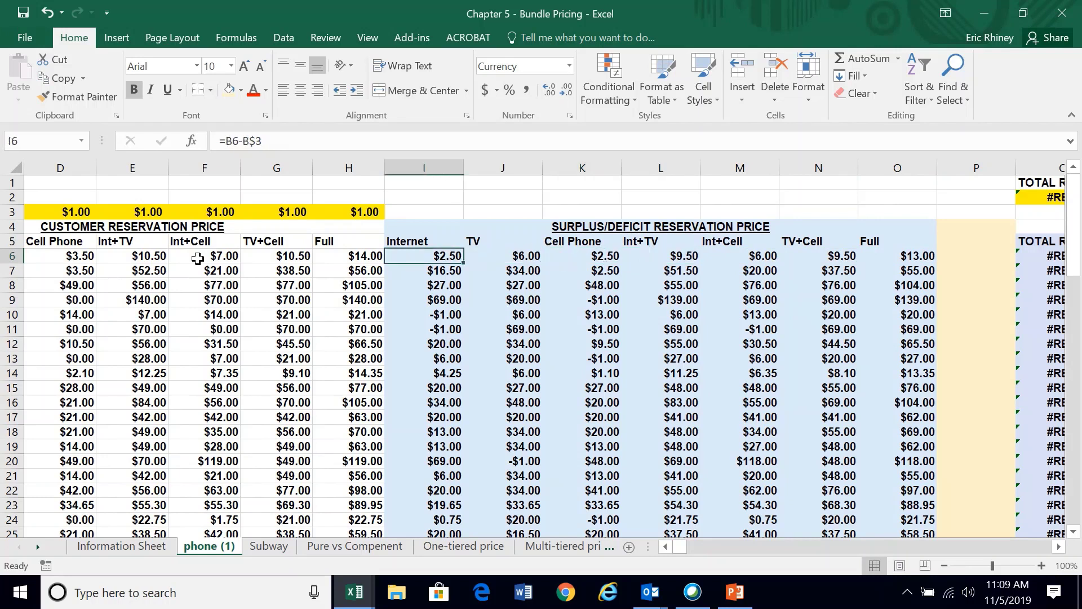
key("Right")
key("Right")
key("Right")
key("Right")
key("Right")
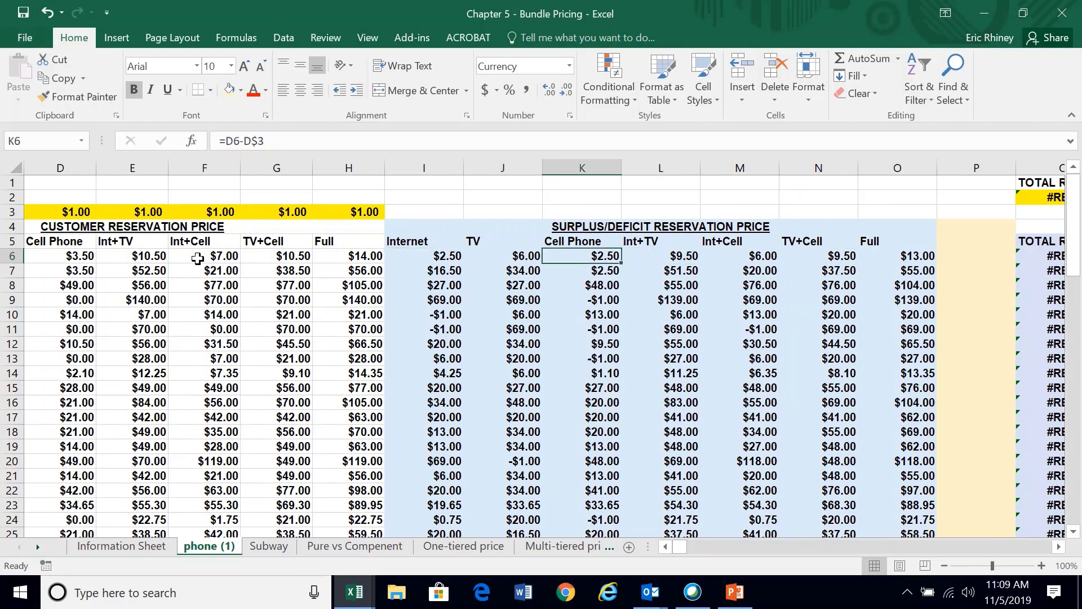
key("Right")
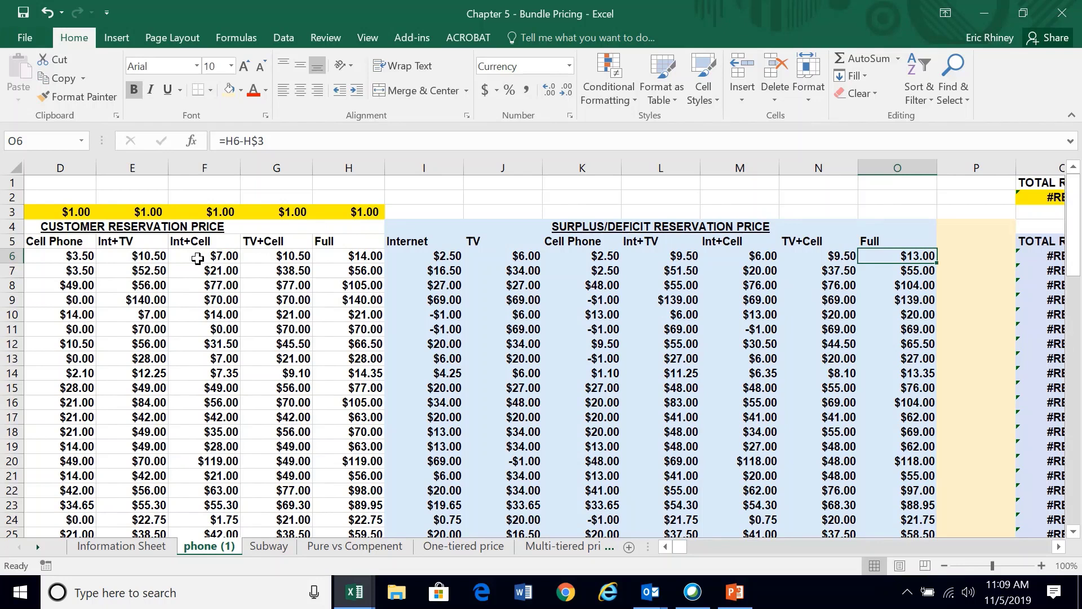
Step: Enter the heading Max in P5 and center it
key("Up")
key("Right")
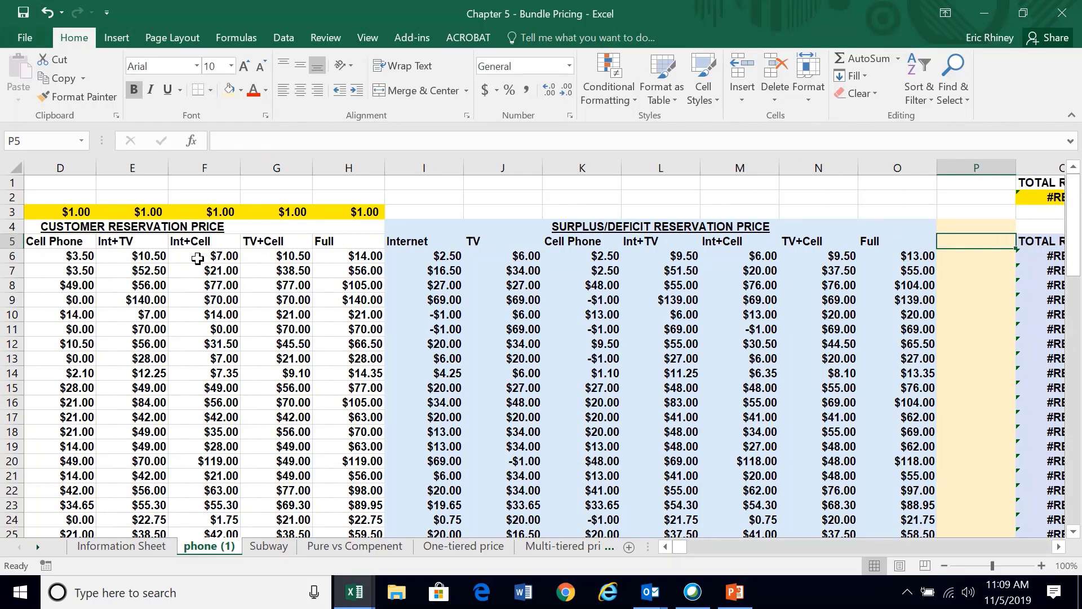
type("m")
key("BackSpace")
type("Max")
key("Return")
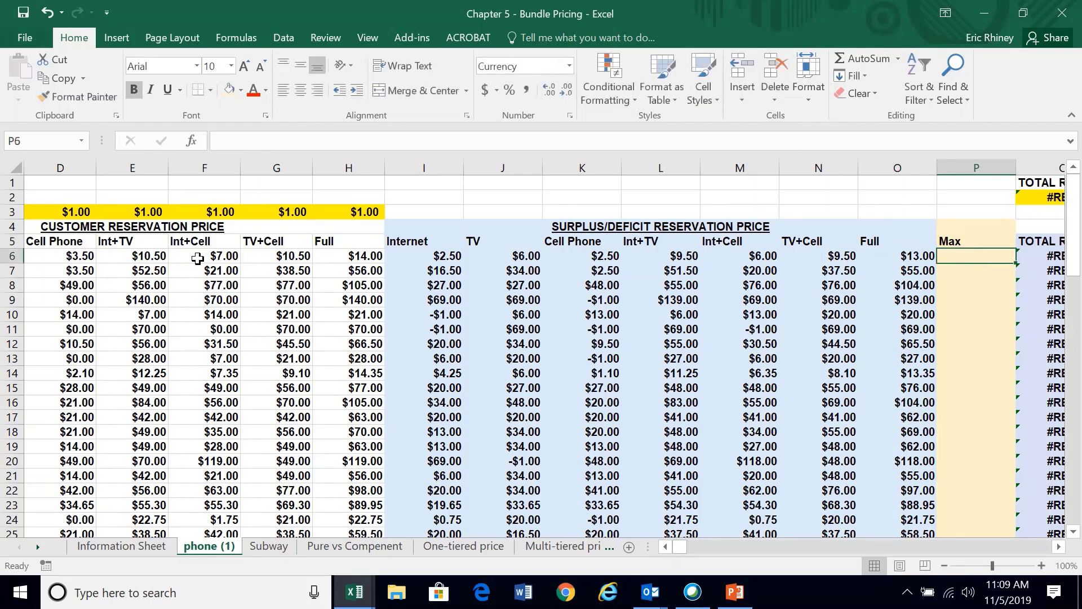
key("Up")
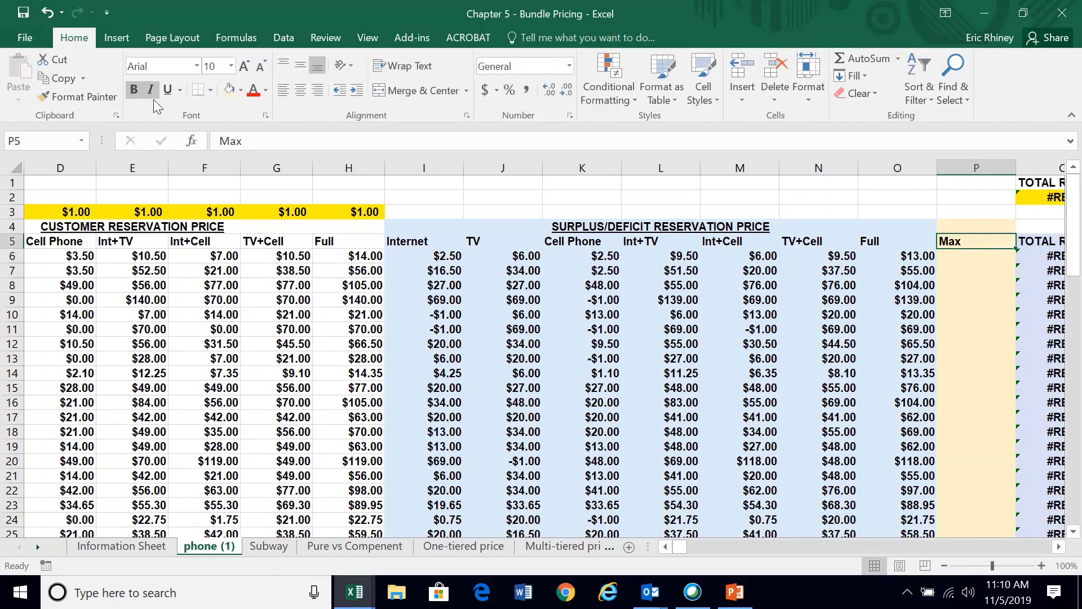
left_click(299, 93)
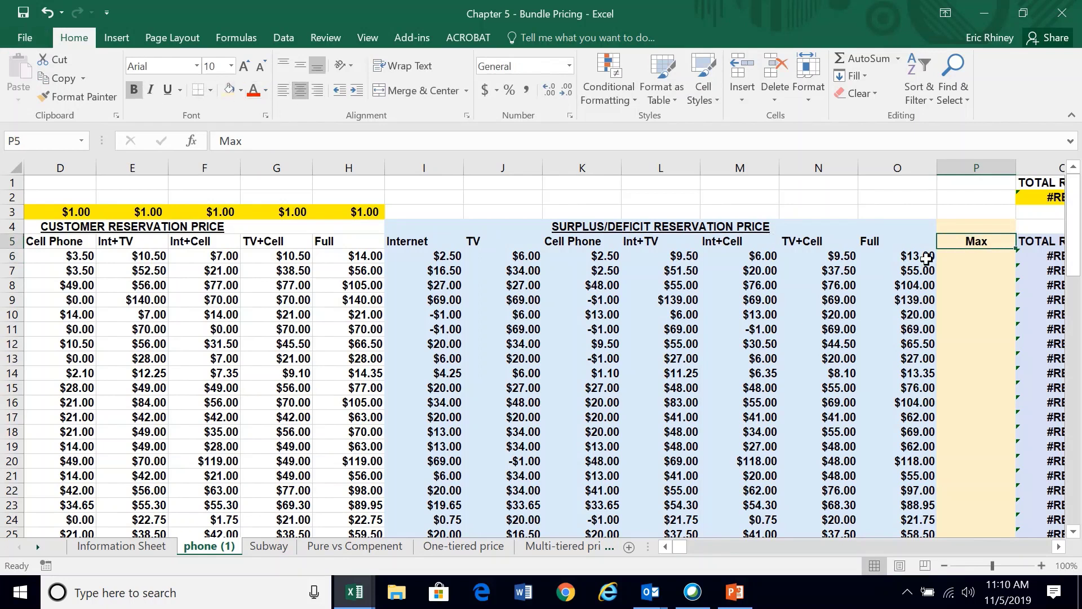
Step: Calculate the first customer's highest surplus in P6 with =MAX(I6:O6) and autofit column P
left_click(955, 258)
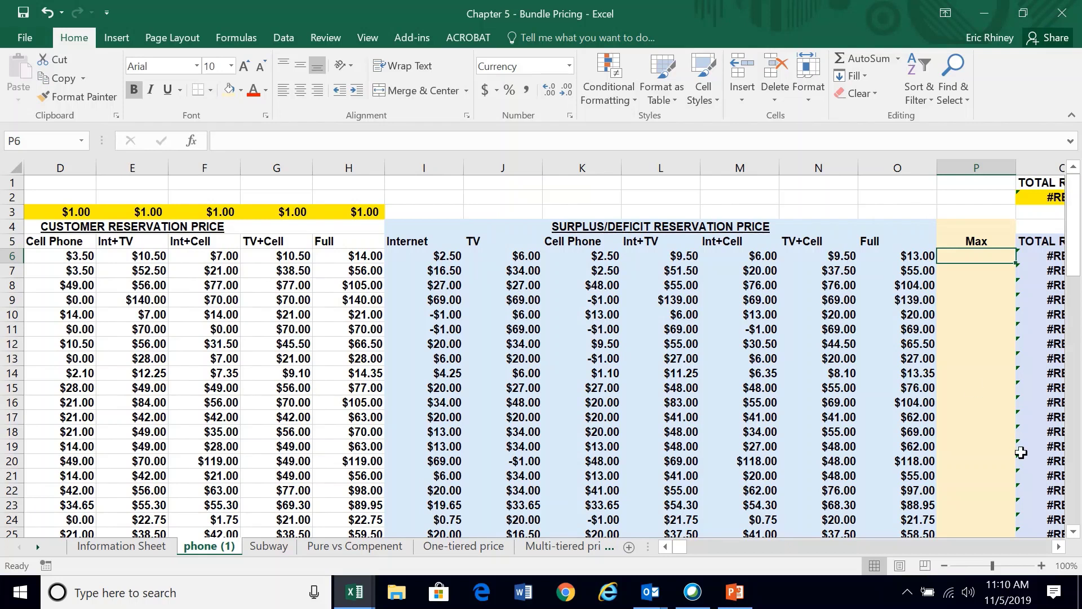
type("=max(")
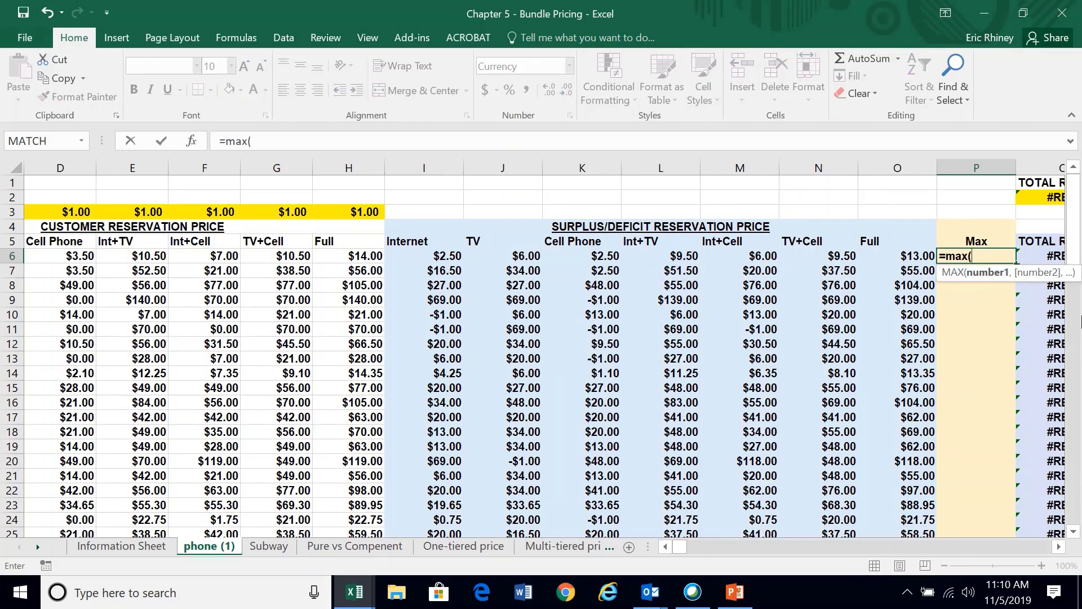
left_click_drag(901, 261, 455, 257)
key("Return")
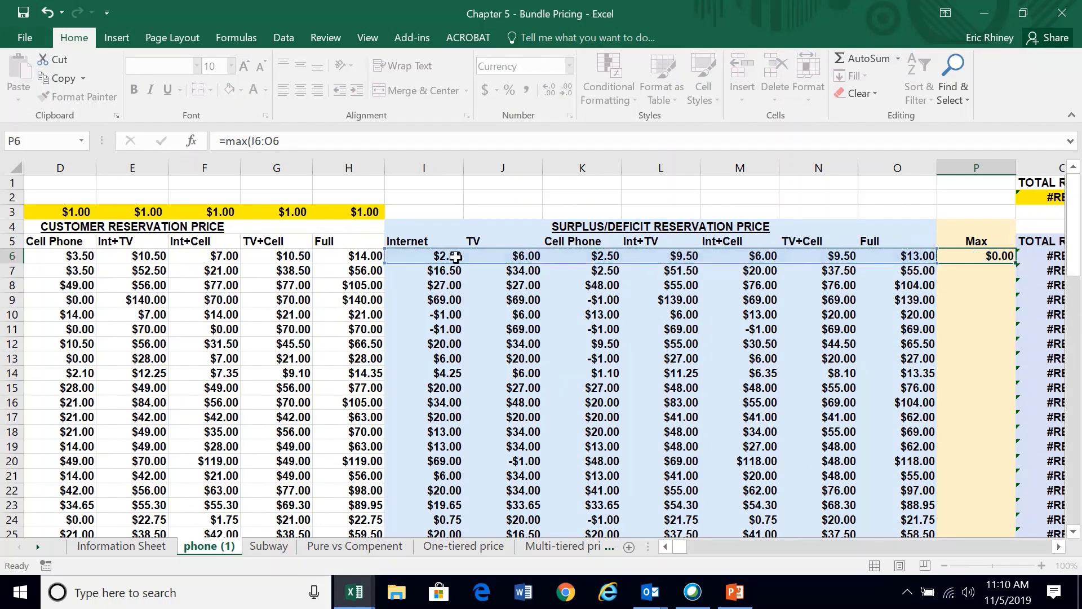
double_click(1015, 171)
left_click_drag(979, 168, 990, 167)
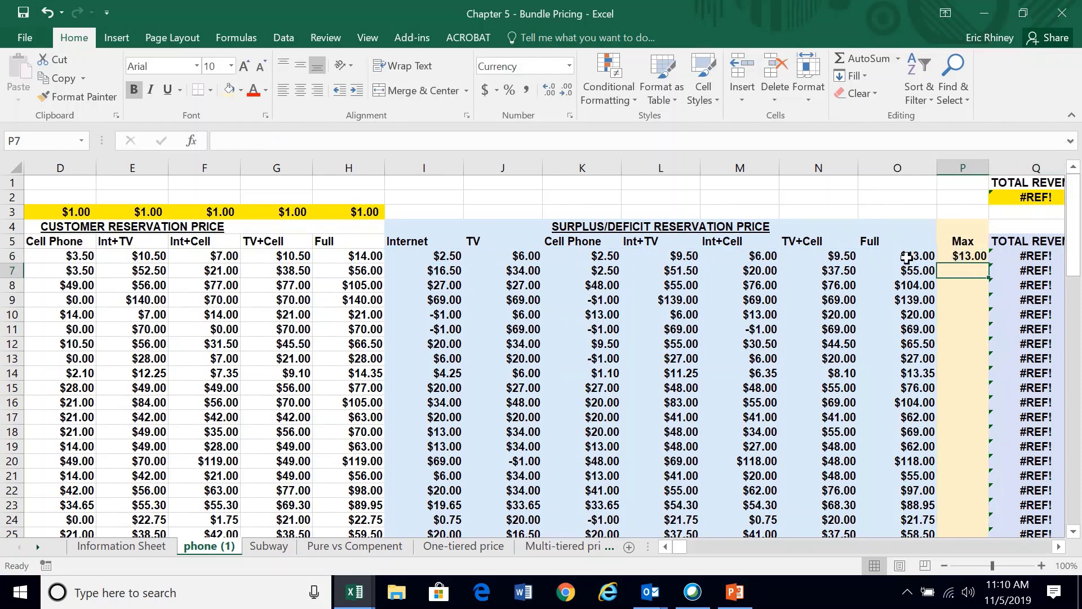
Step: Fill the MAX formula from P6 down for all customers through row 82 and widen column P slightly
left_click(960, 257)
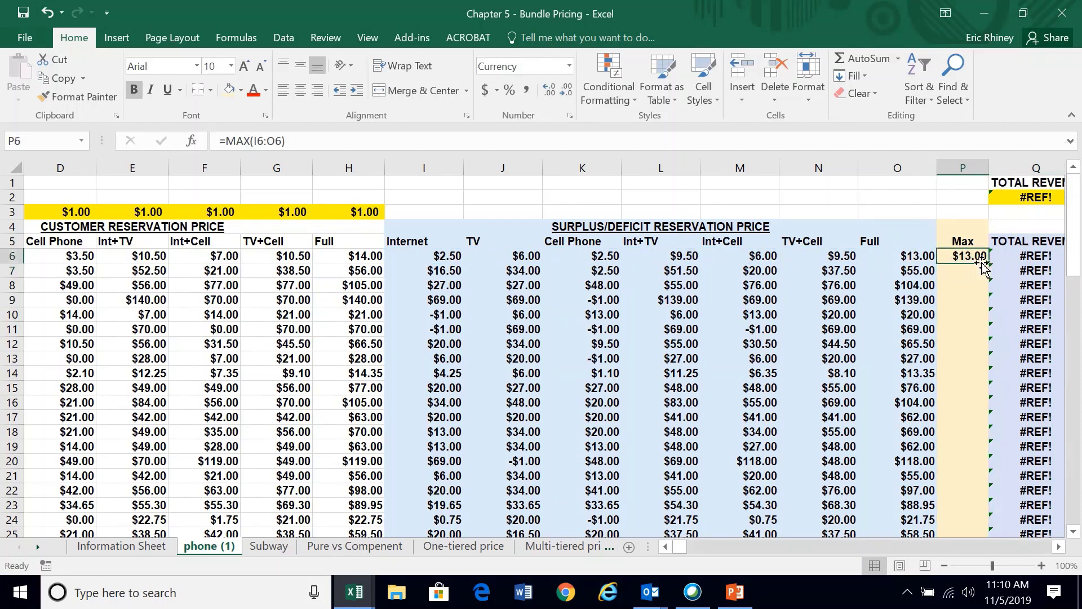
left_click_drag(987, 265, 986, 278)
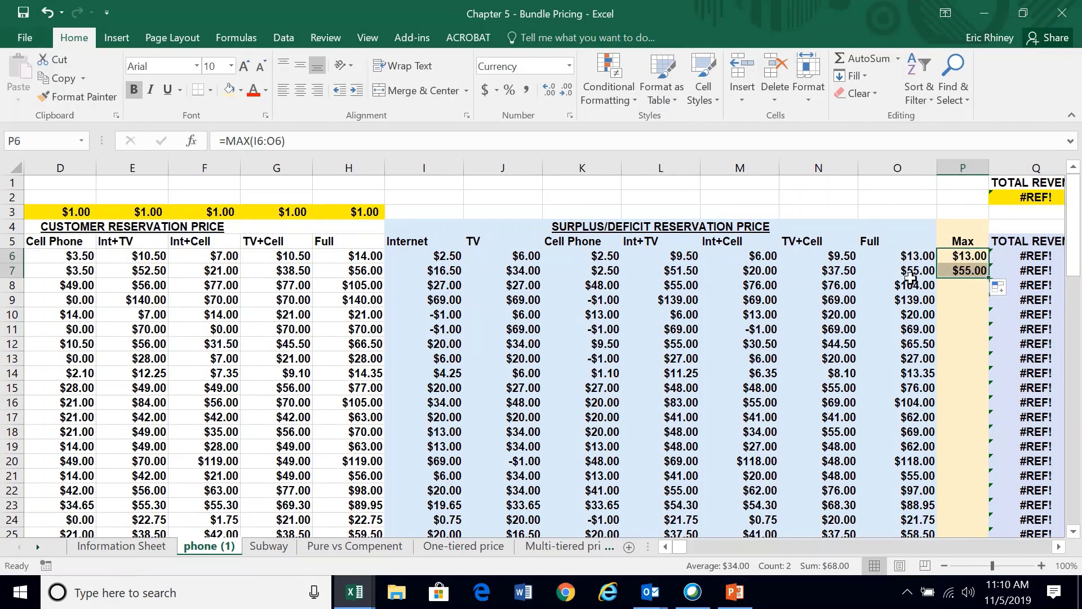
double_click(990, 278)
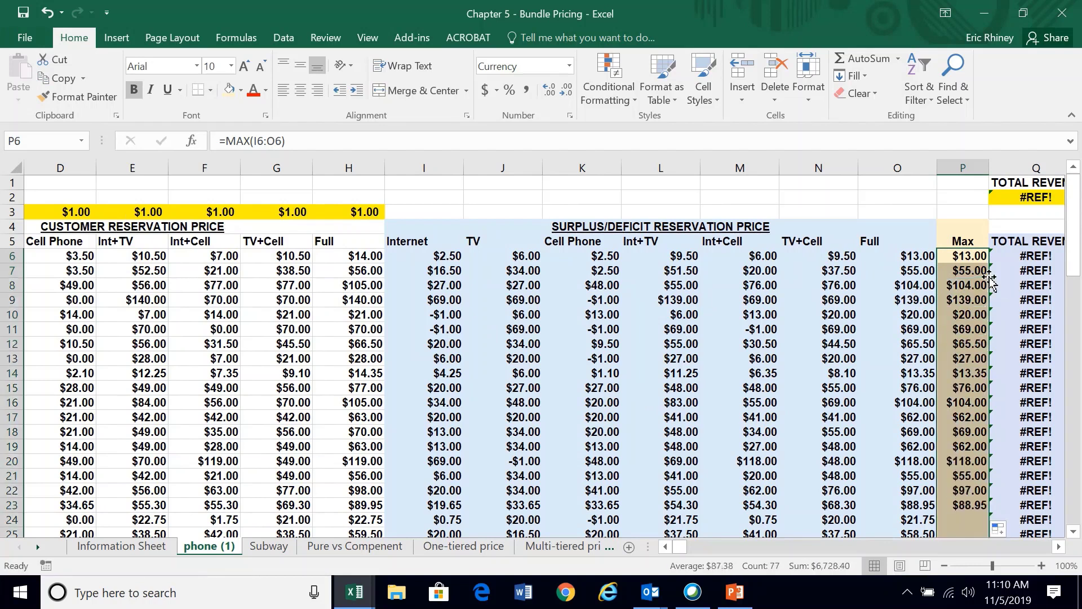
left_click_drag(990, 169, 991, 169)
scroll(541, 247, "left", 1)
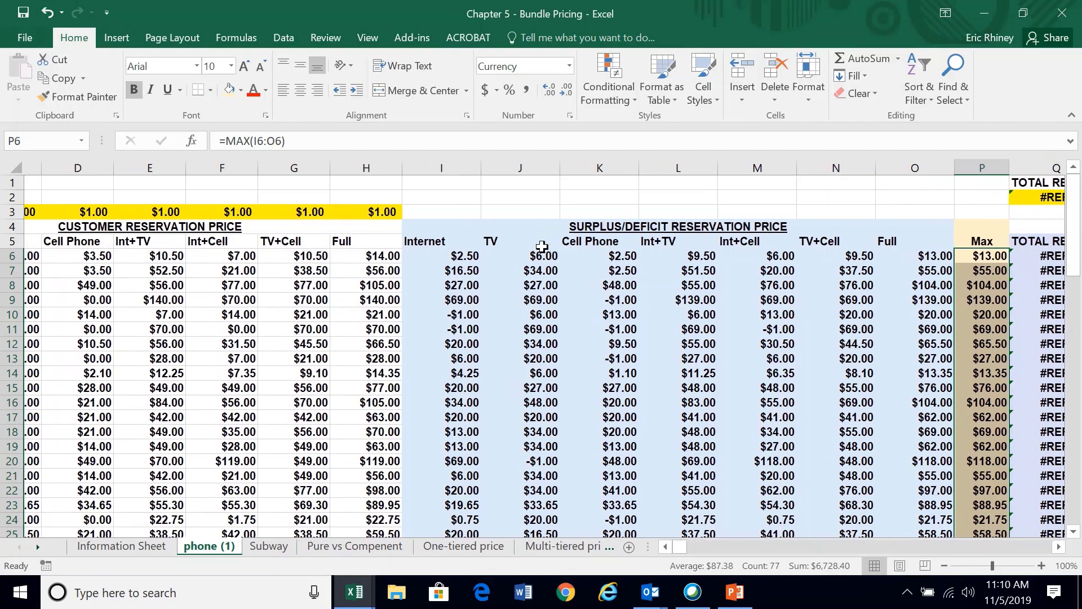
scroll(541, 246, "left", 1)
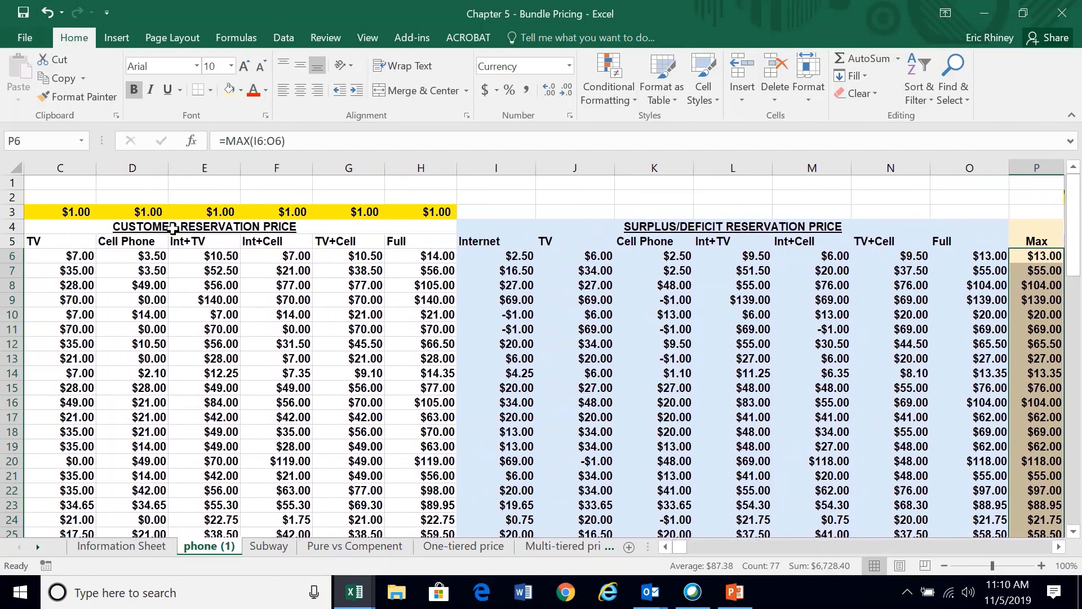
Step: Set the Full bundle price in H3 to $100
left_click(421, 210)
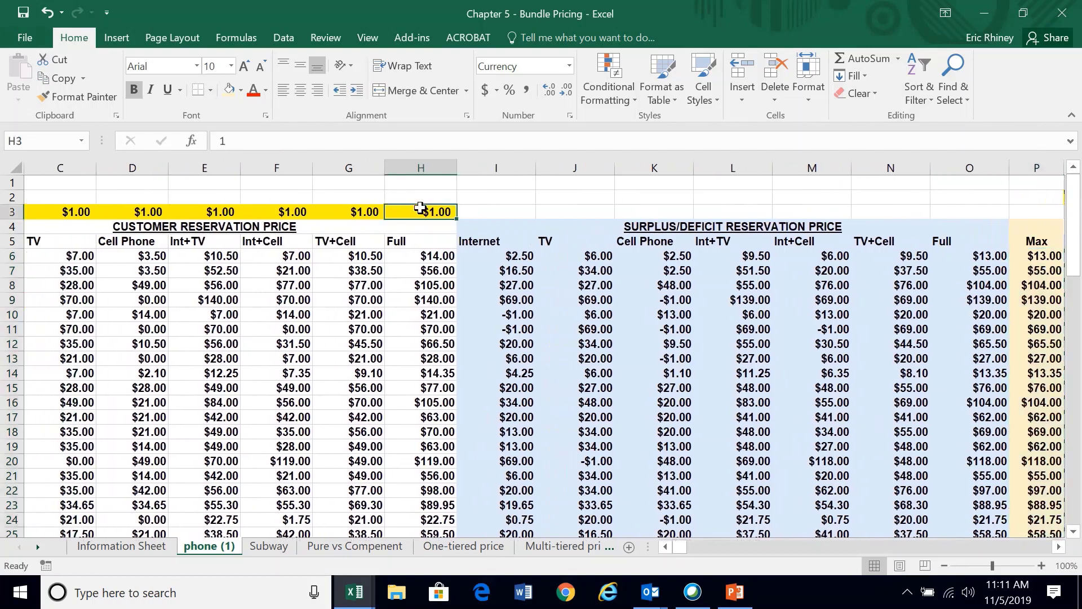
type("100")
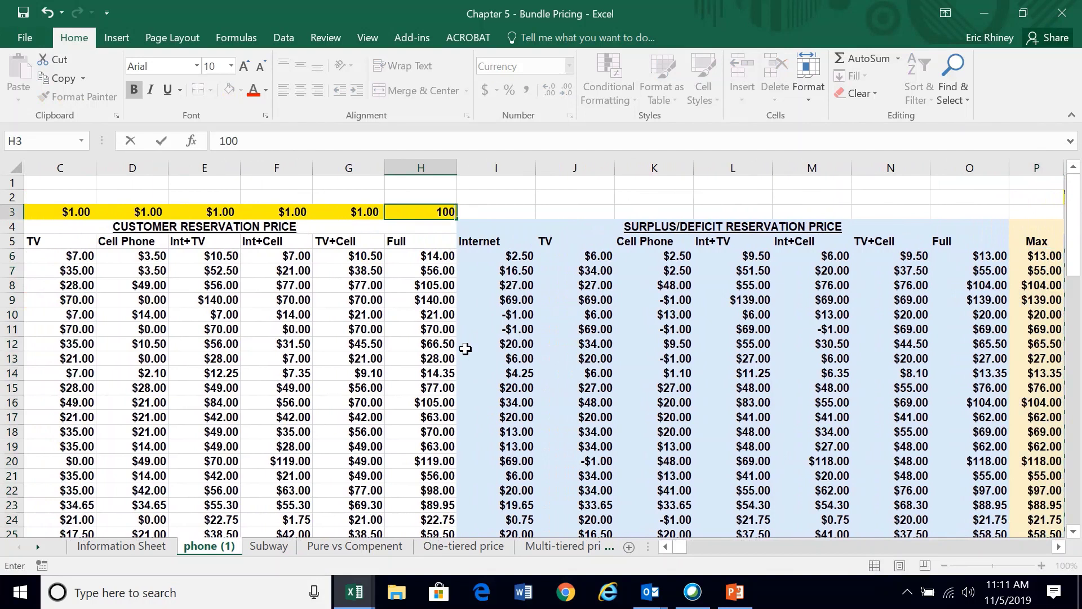
key("Return")
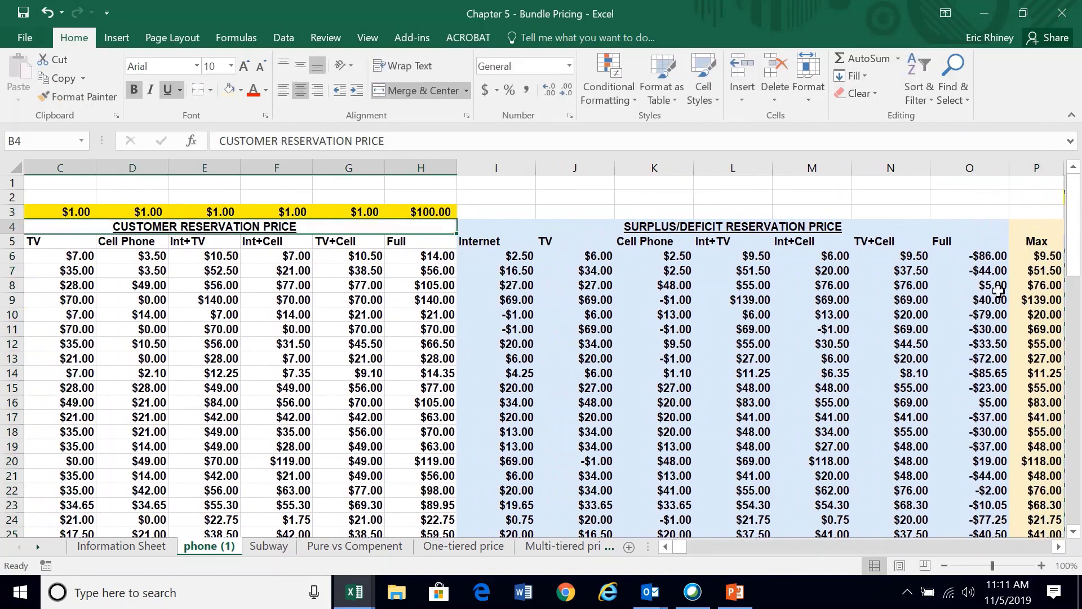
scroll(964, 271, "right", 1)
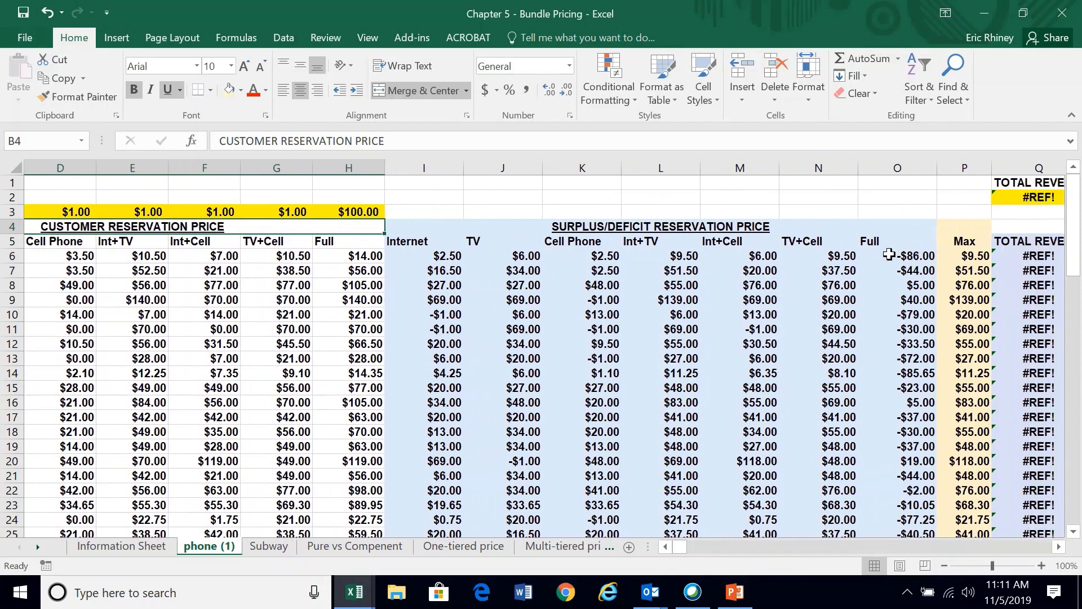
Step: Set the Int+Cell price in F3 to $10 and the Int+TV price in E3 to $9
scroll(714, 285, "left", 1)
left_click(296, 212)
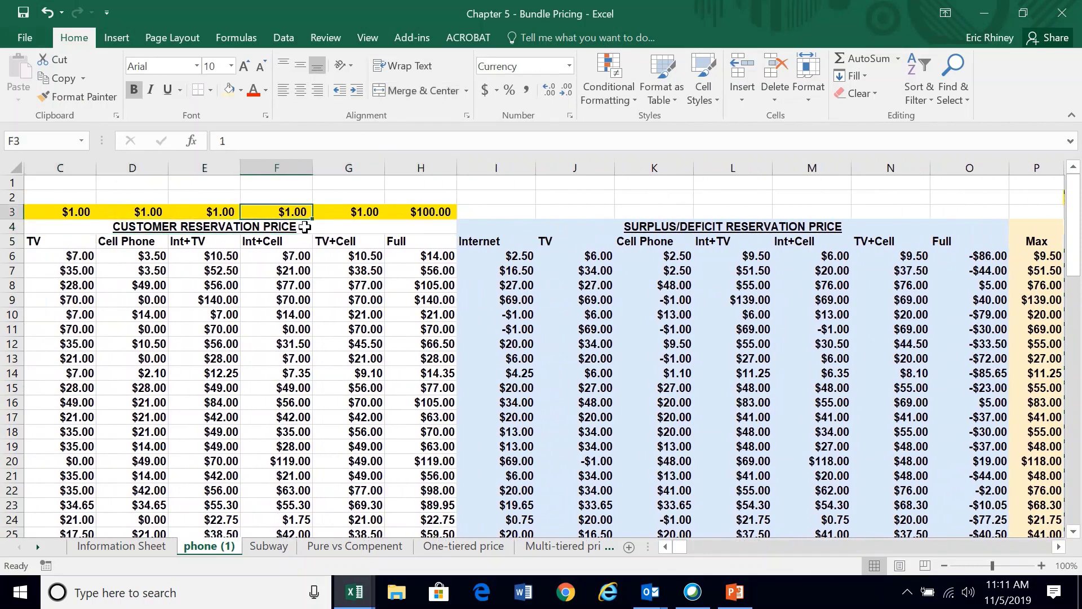
type("10")
key("Return")
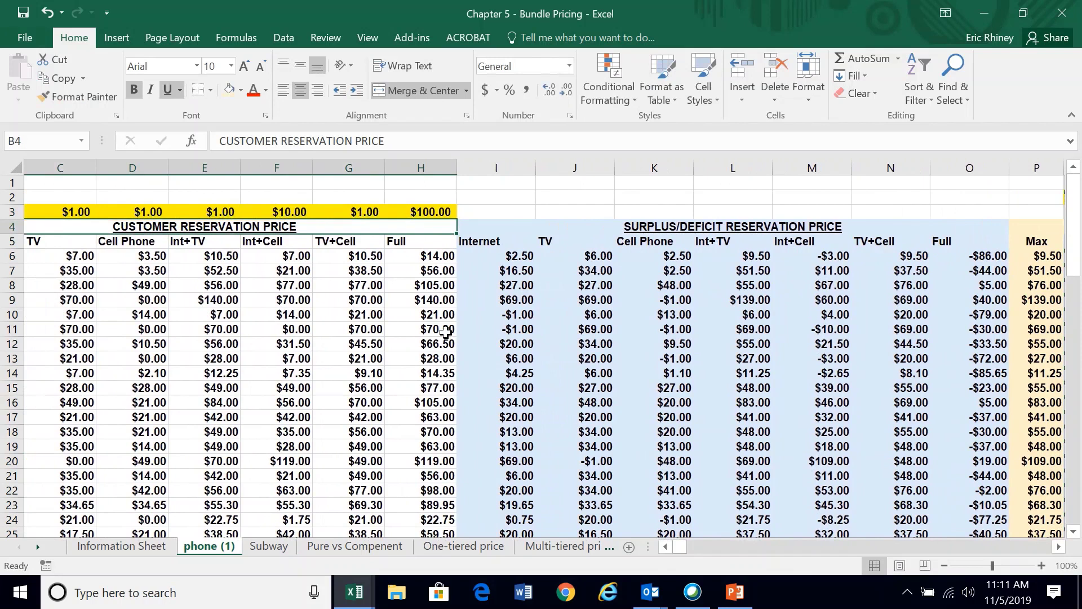
left_click(221, 207)
type("9")
key("Tab")
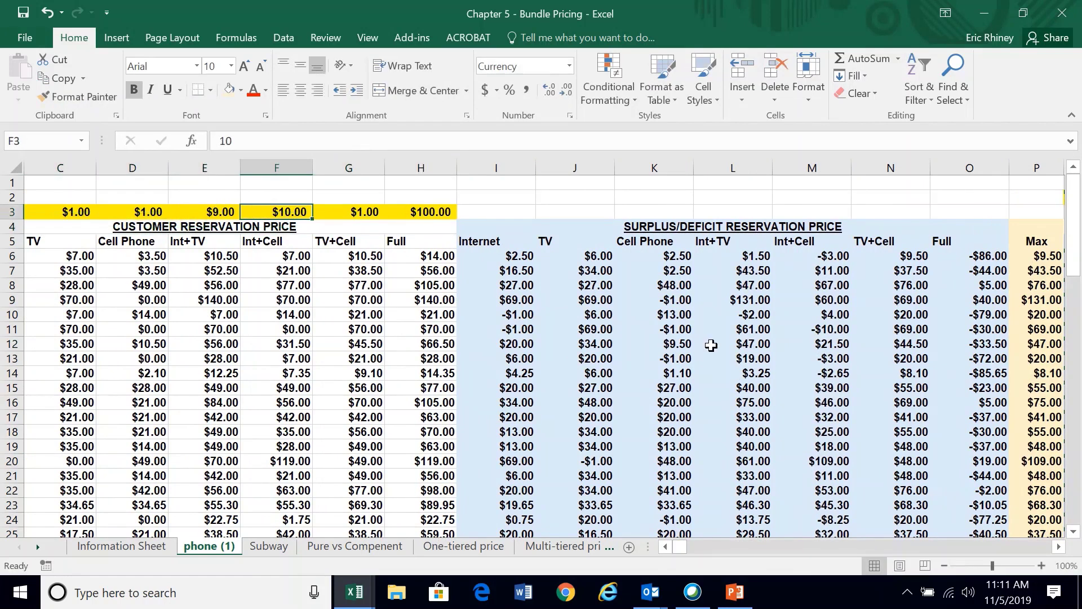
Step: Examine the first two customers' surpluses in rows 6 and 7 to see which product or bundle gives each maximum
scroll(701, 342, "right", 2)
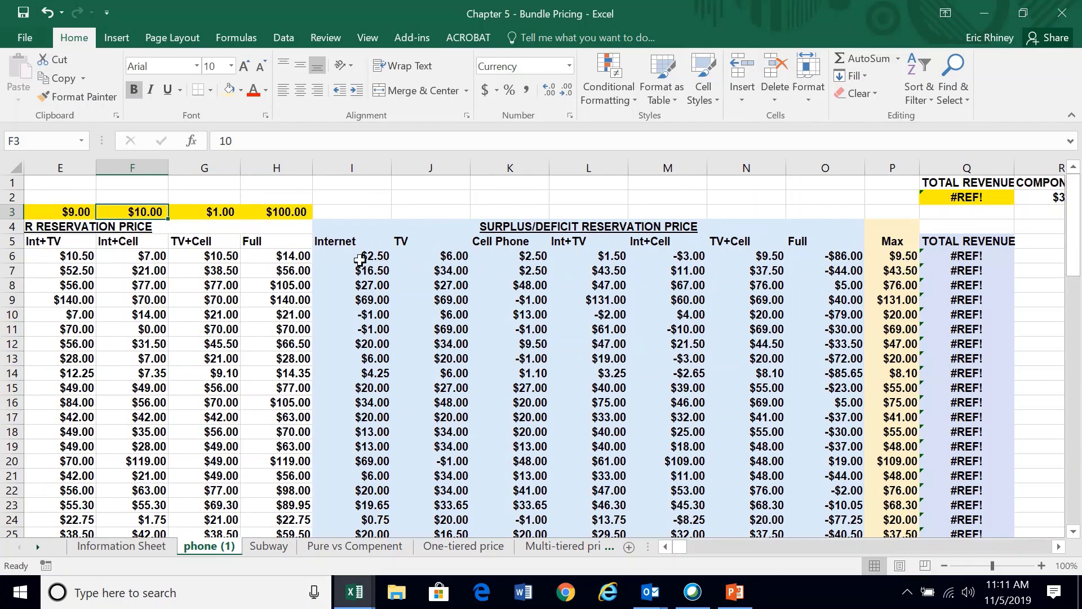
left_click_drag(357, 259, 795, 250)
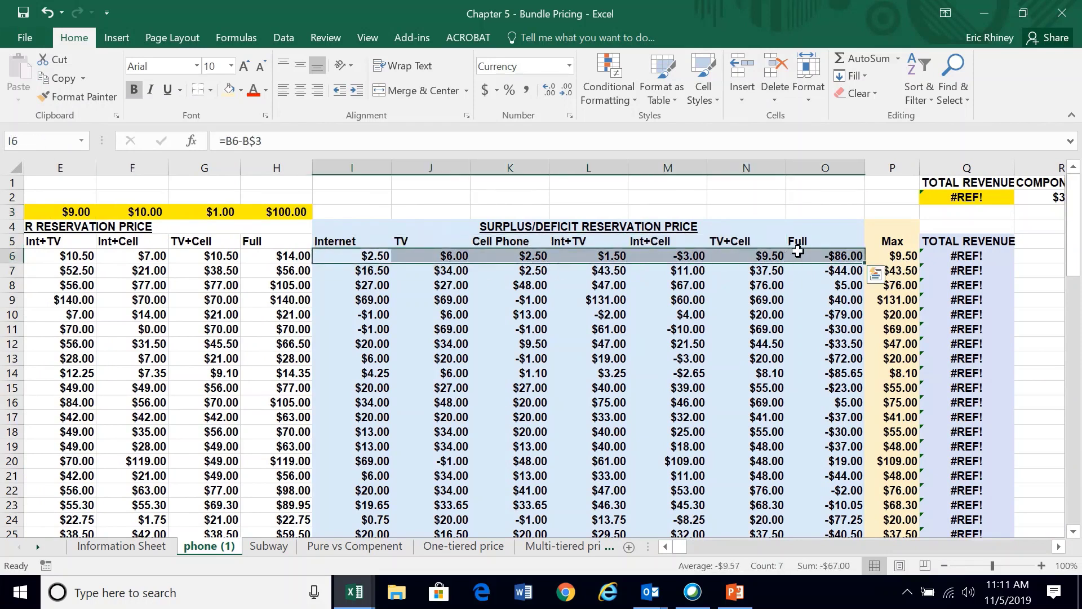
left_click(759, 259)
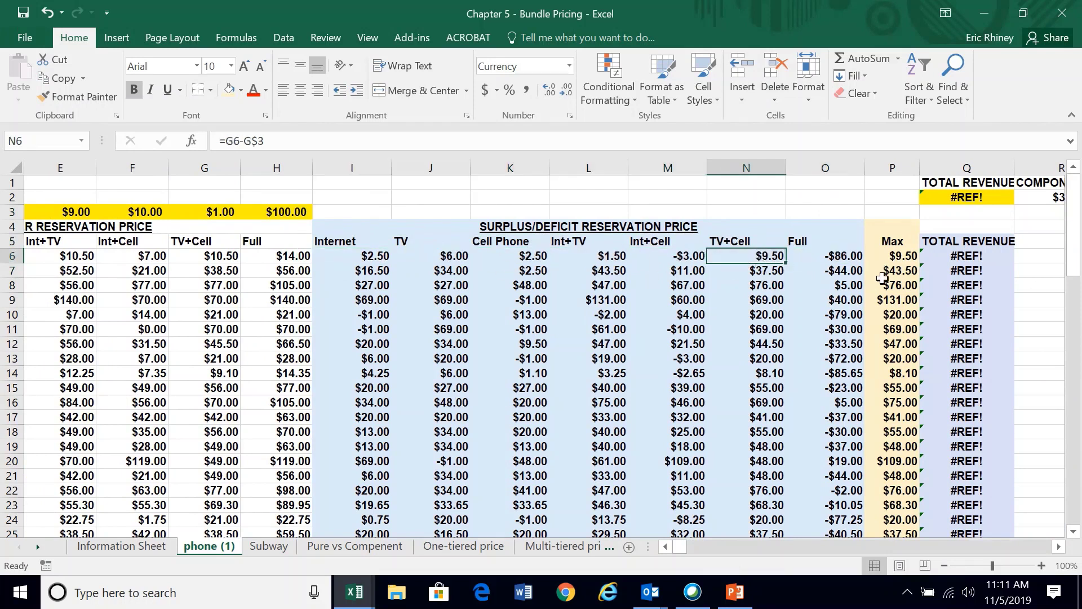
left_click_drag(845, 271, 420, 271)
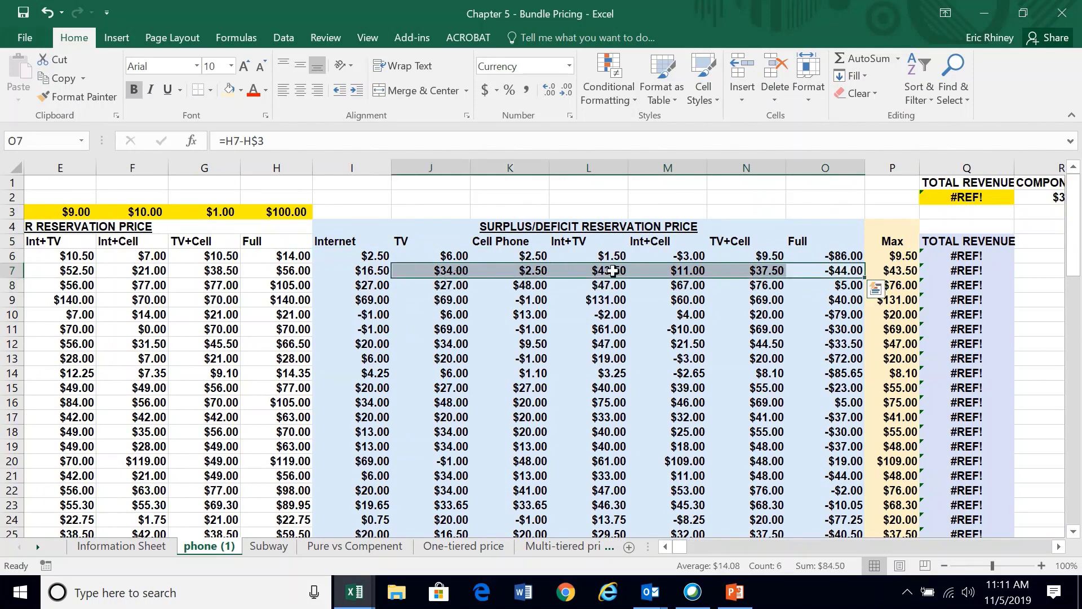
left_click(630, 271)
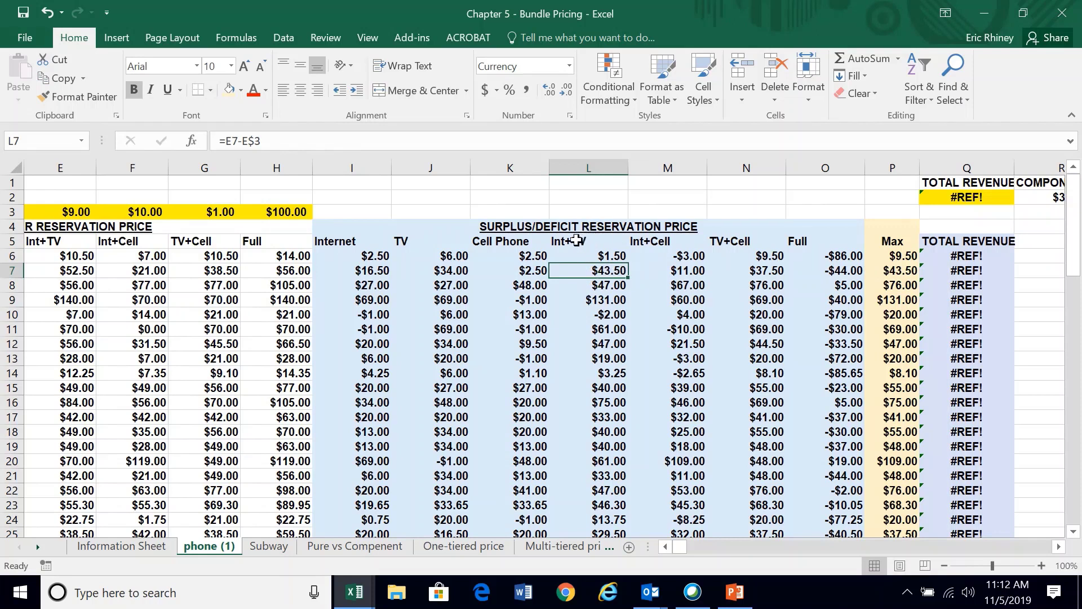
Step: Insert a new column before the row-by-row TOTAL REVENUE column and enter the heading Match in Q5
left_click(933, 171)
right_click(934, 173)
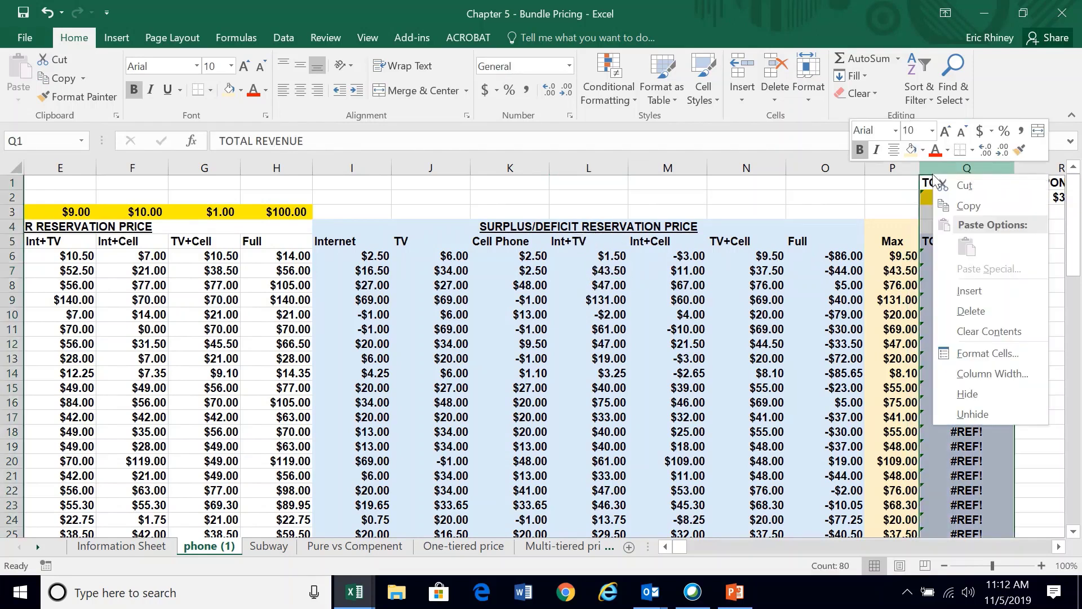
left_click(971, 287)
left_click(947, 242)
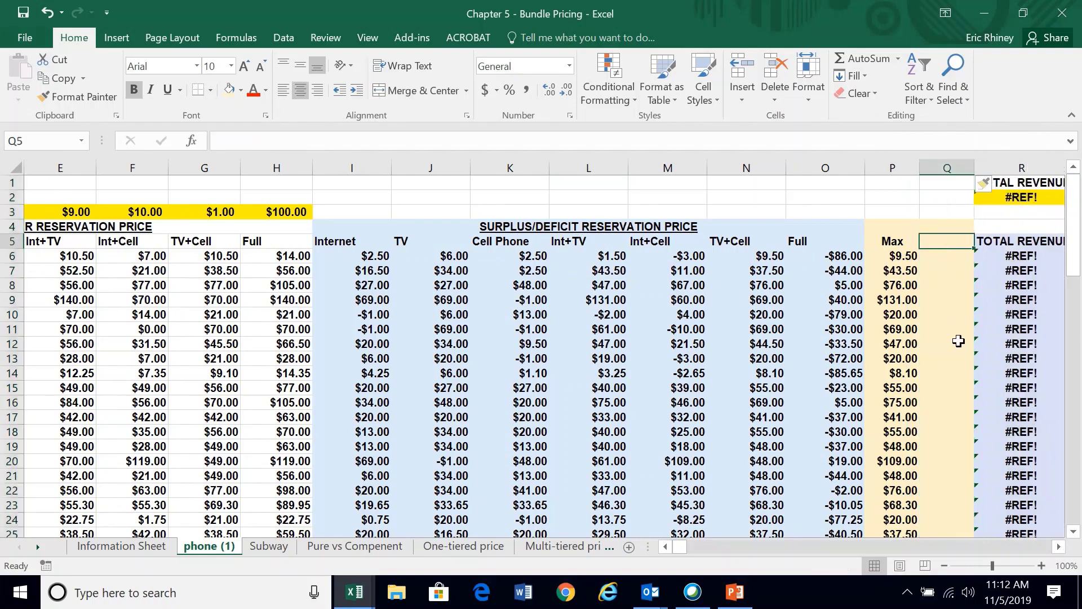
type("Match")
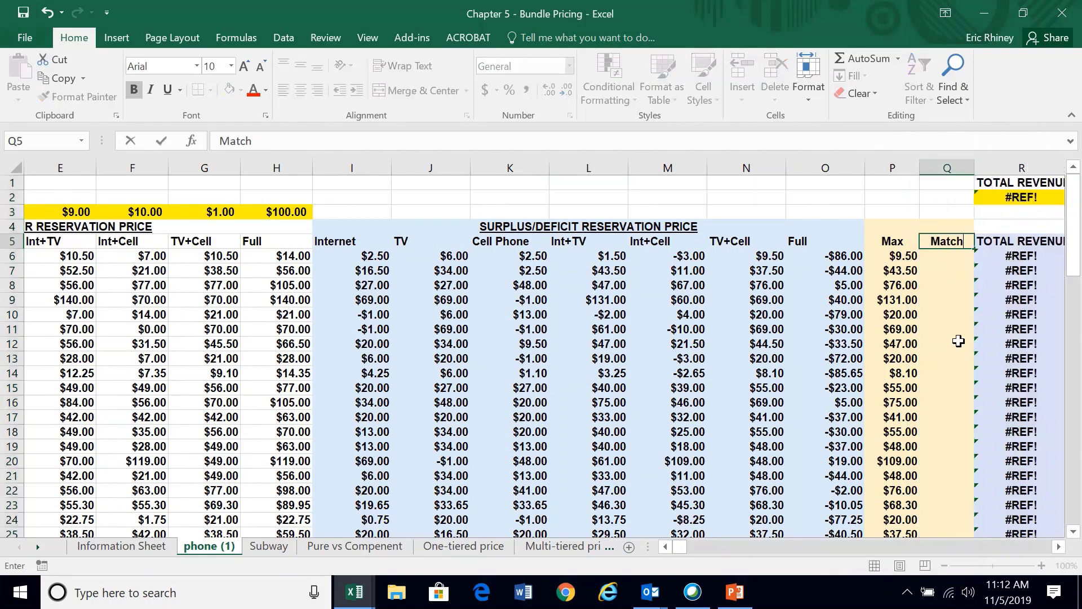
key("Return")
Step: Find the position of the first customer's maximum surplus in Q6 with =MATCH(P6,I6:O6,0), using an exact match
type("=")
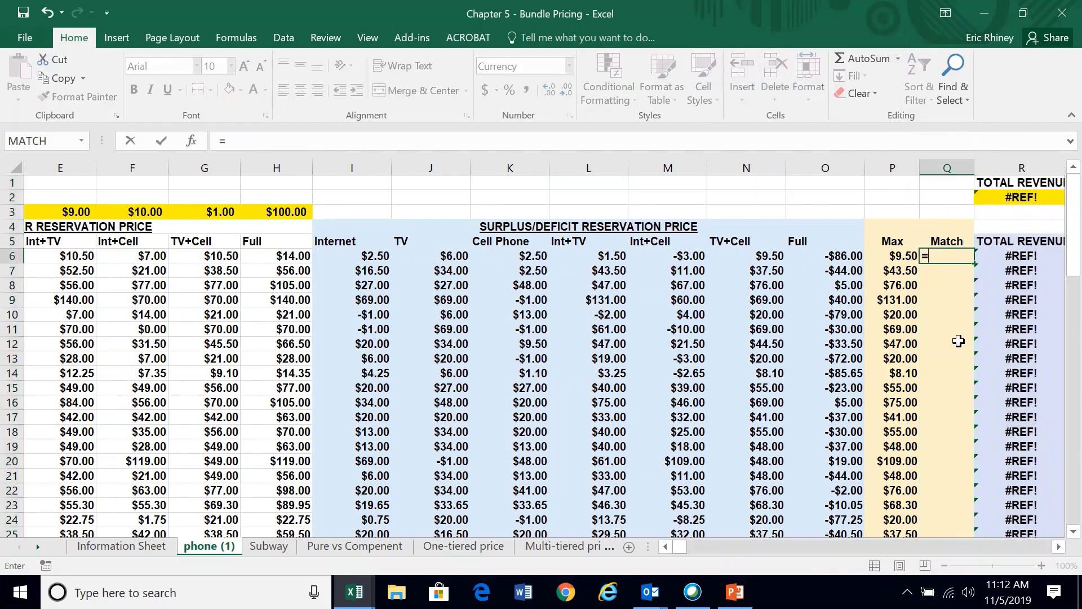
type("match")
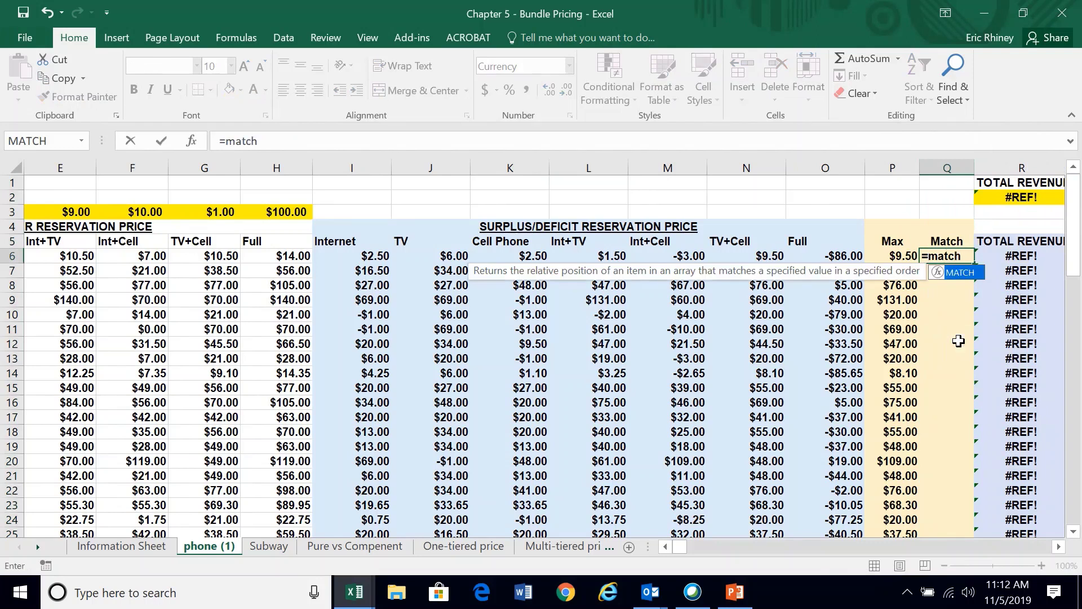
type("(")
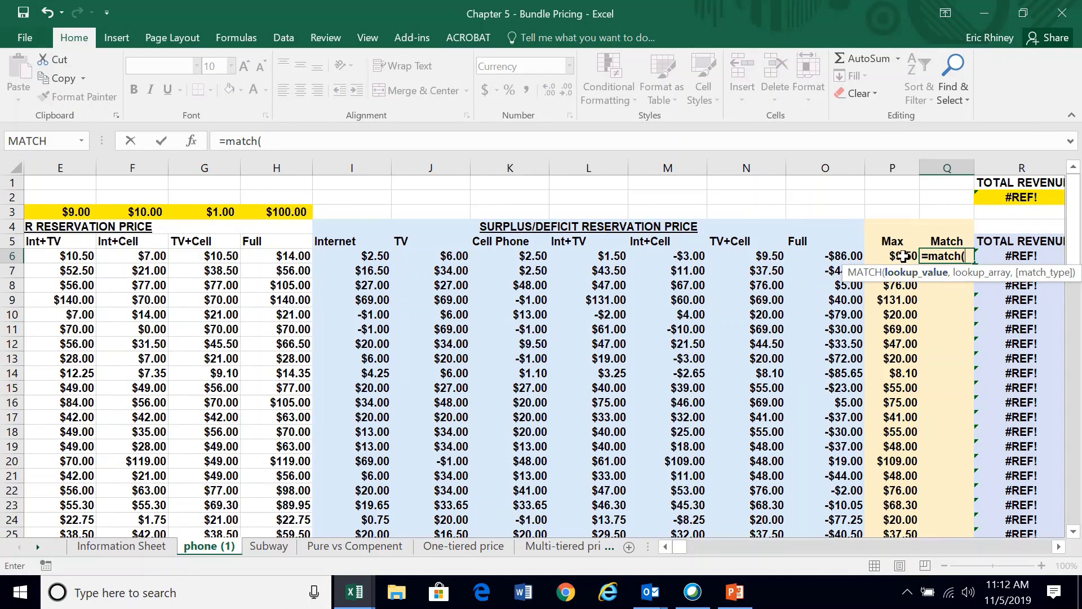
left_click(903, 256)
type(",")
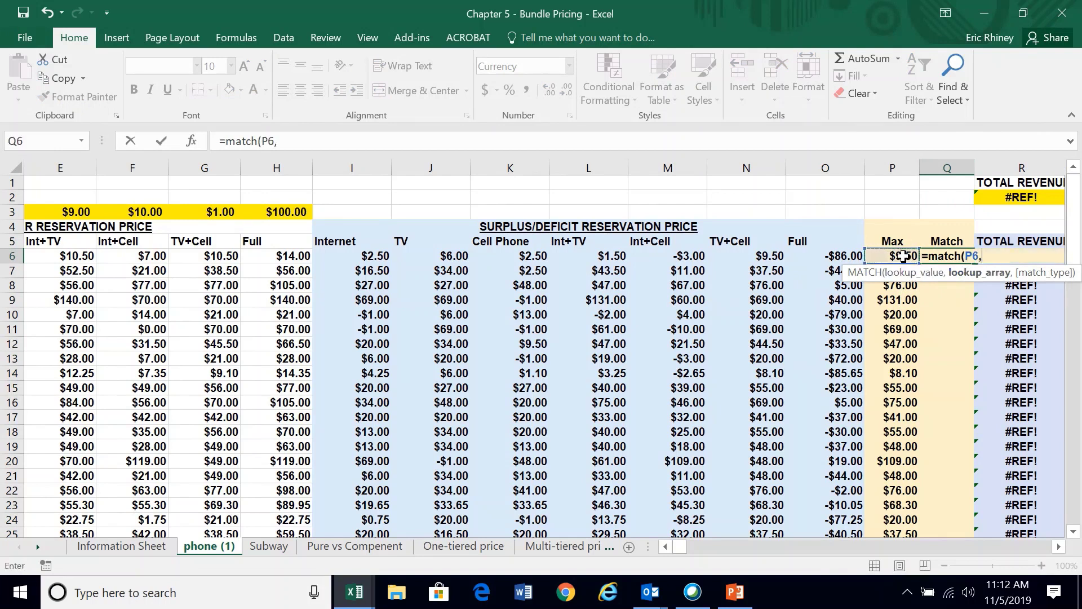
left_click_drag(372, 256, 824, 257)
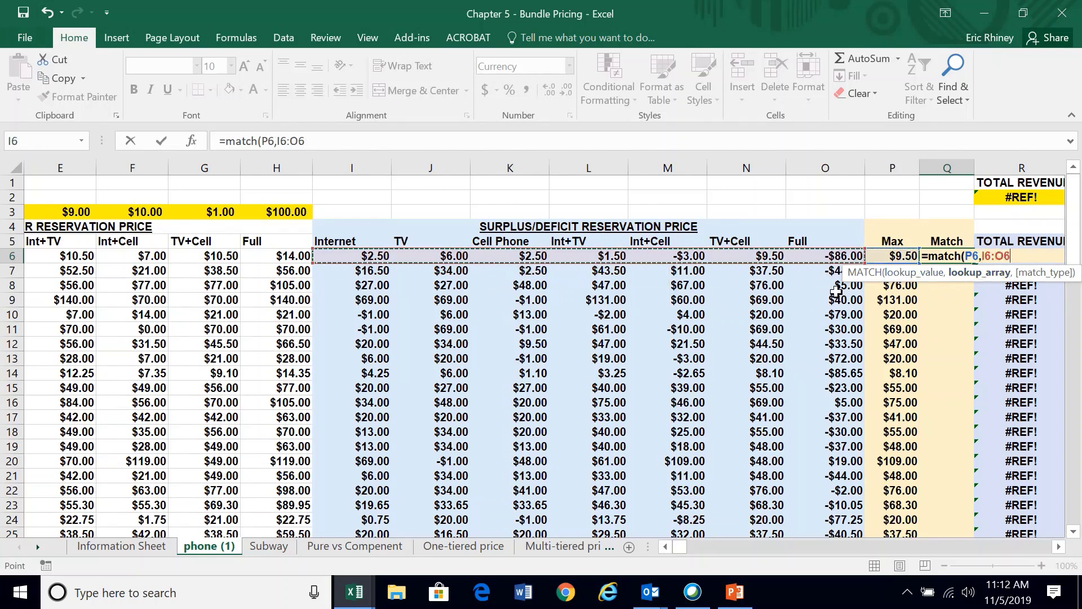
type(",")
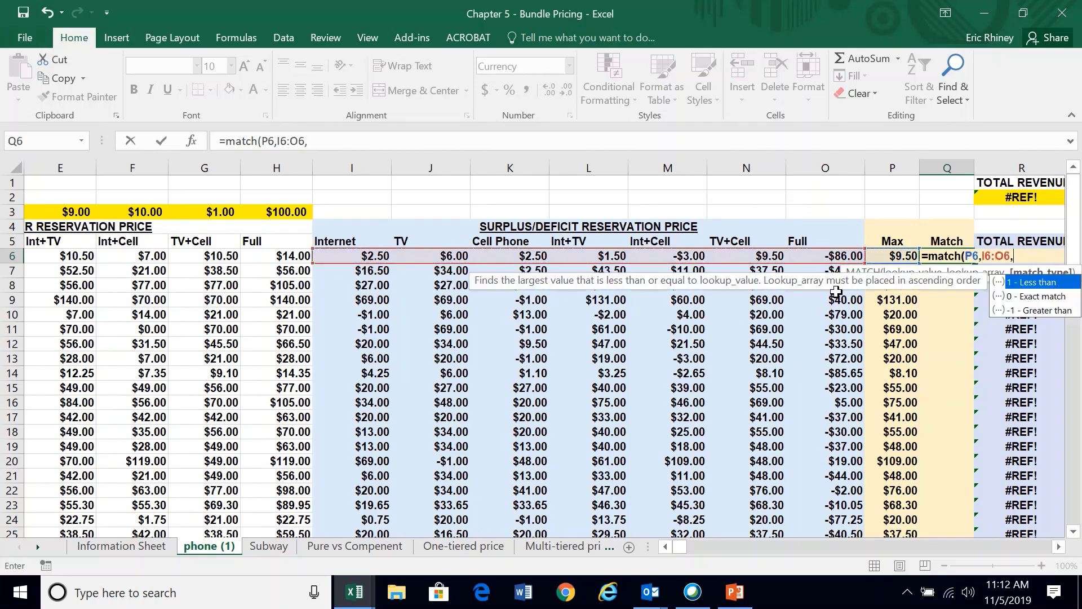
double_click(1031, 296)
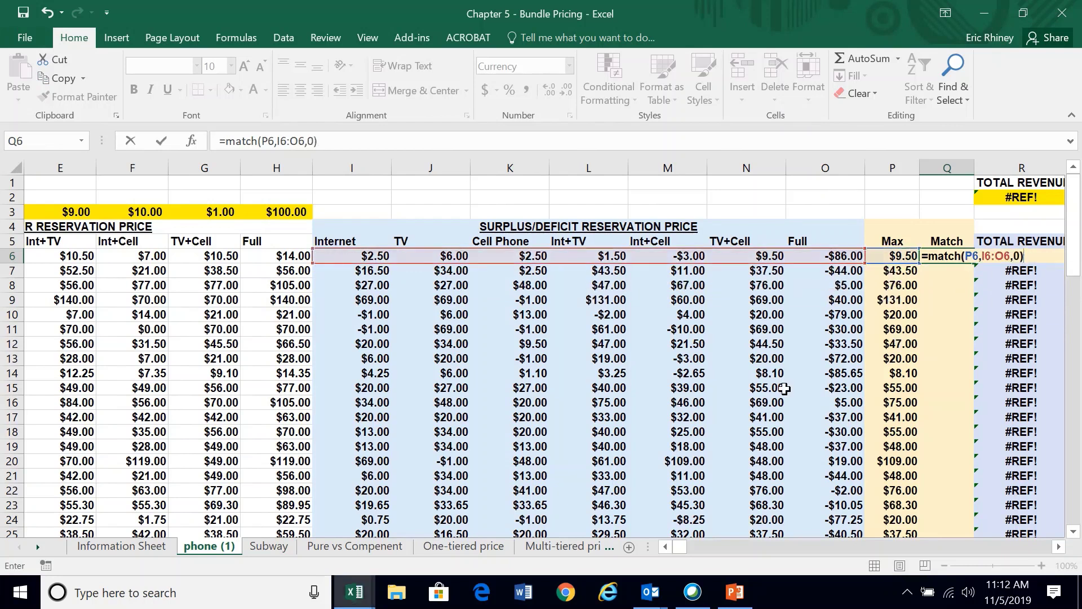
key("Return")
Step: Format the match result in Q6 in comma style with no decimal places
key("Up")
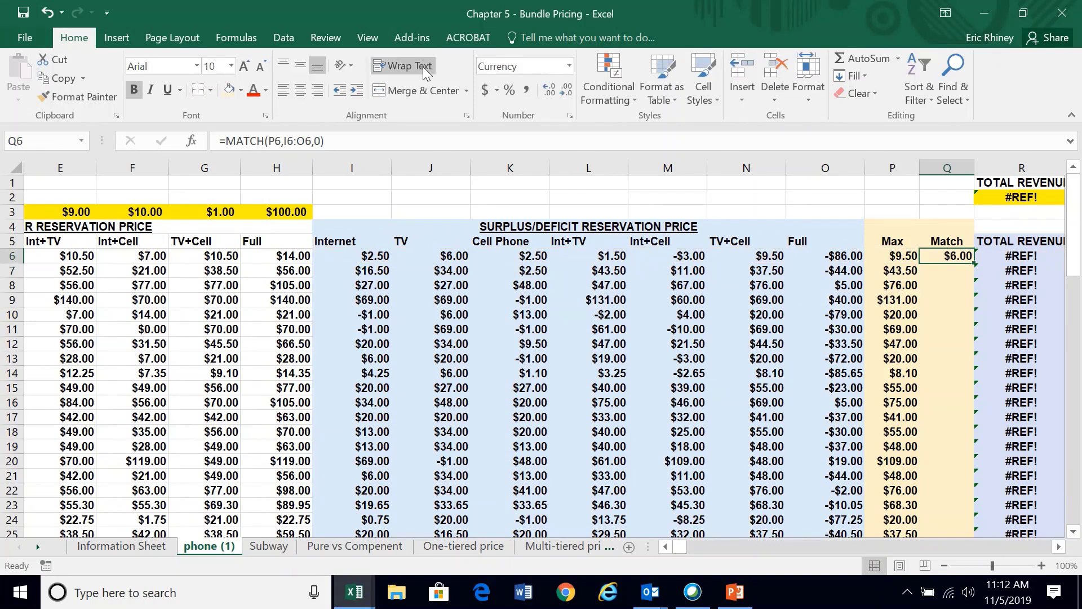
left_click(530, 88)
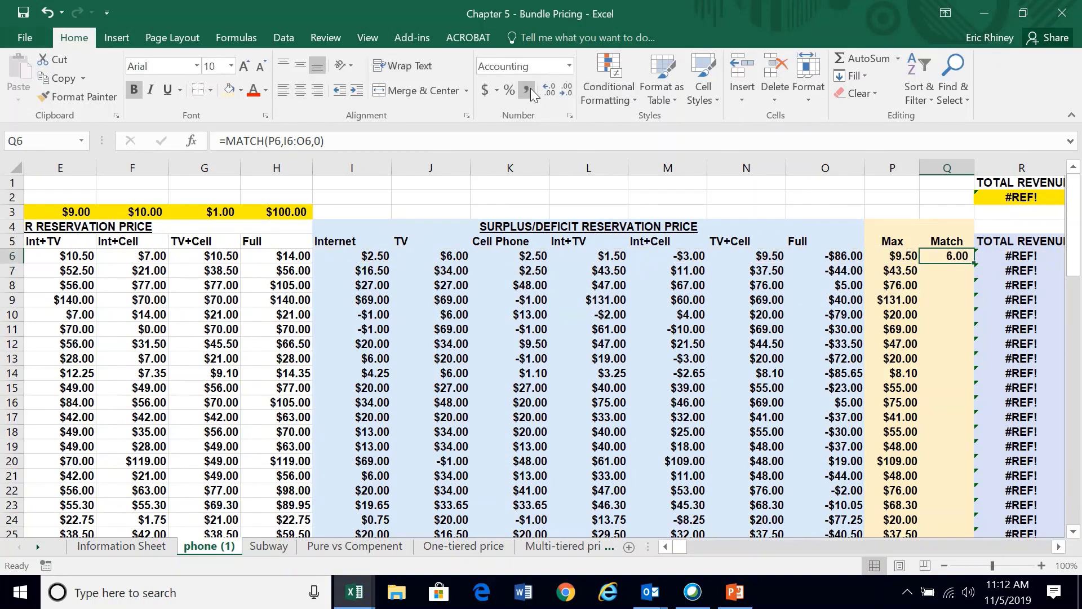
left_click(564, 90)
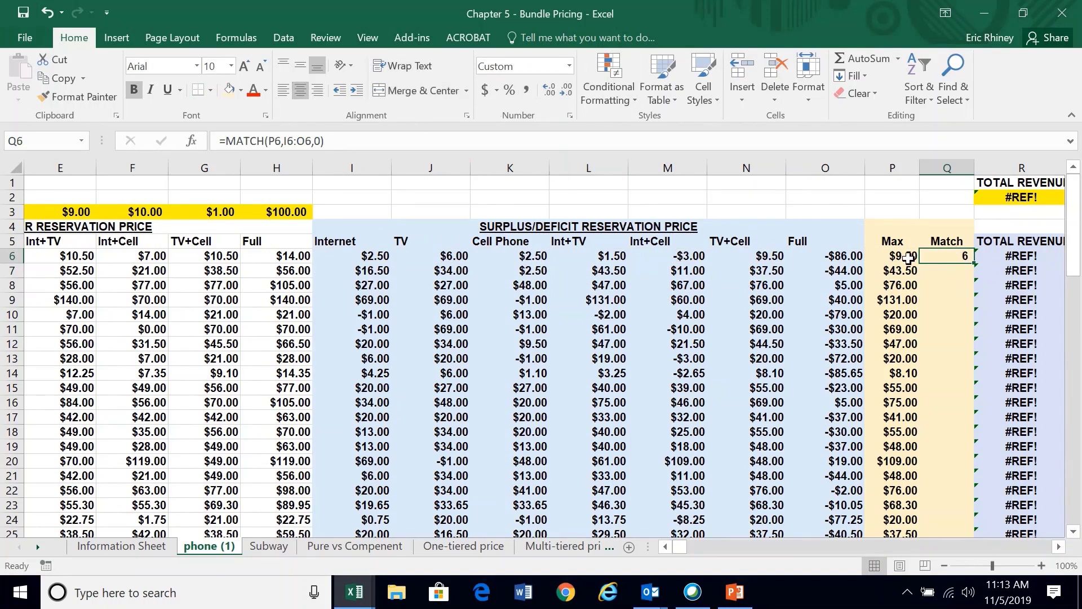
Step: Compare the first customer's surpluses in I6:O6 with the prices in row 3 to relate the match position to a product
left_click_drag(361, 251, 813, 256)
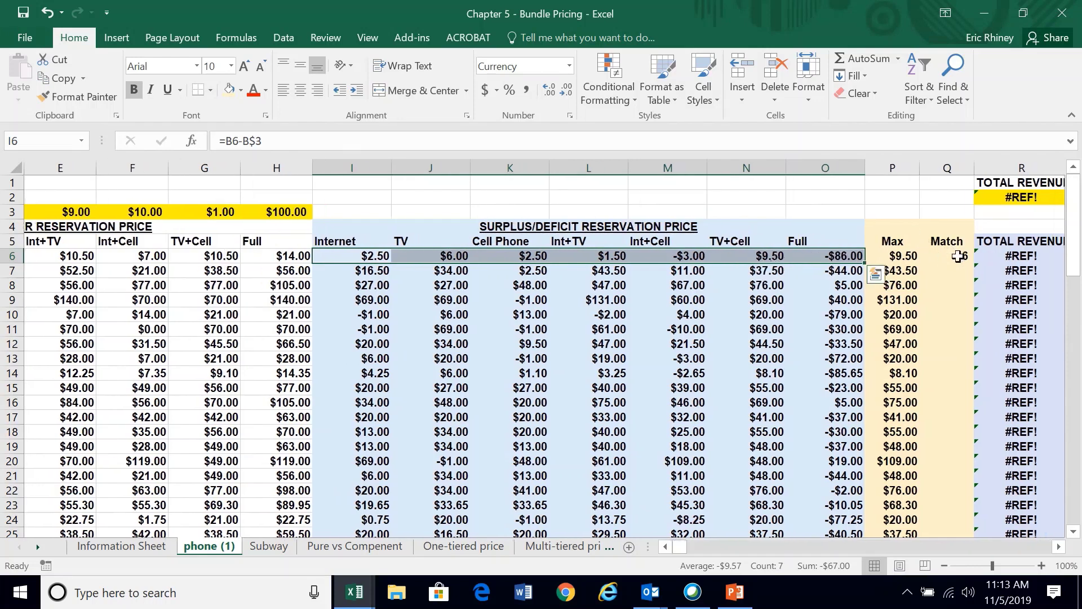
scroll(357, 285, "left", 4)
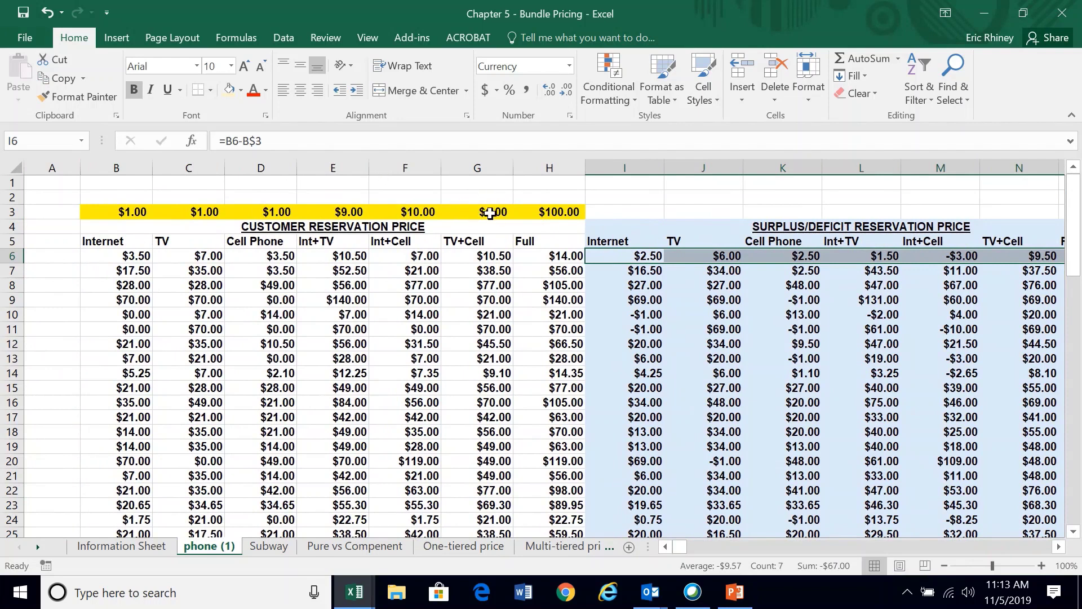
scroll(551, 284, "right", 4)
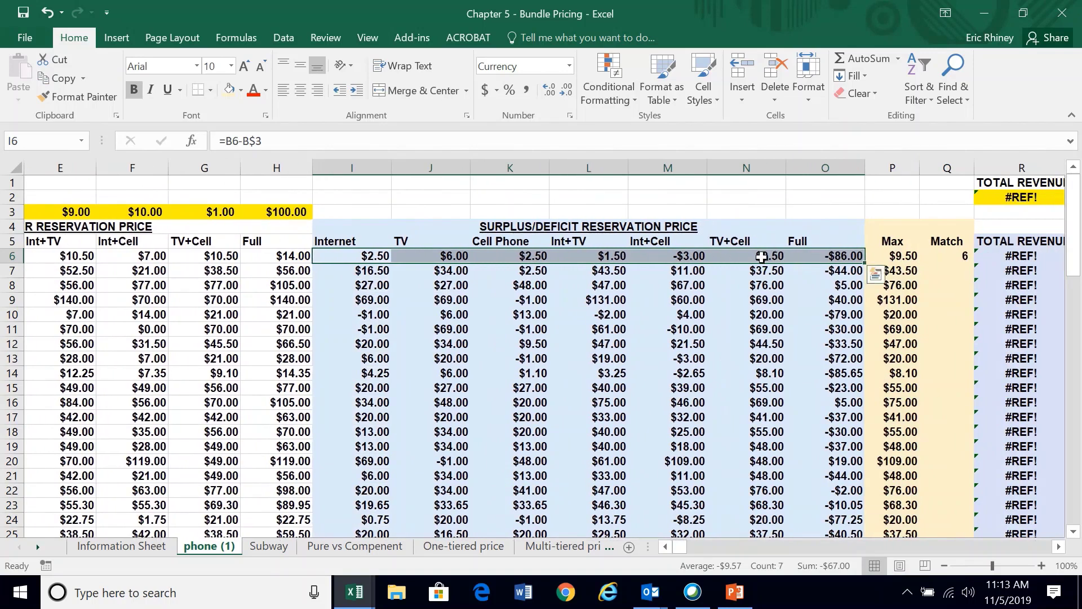
Step: Number the seven products and bundles 1 through 7 in B2:H2, above their prices
scroll(150, 237, "left", 3)
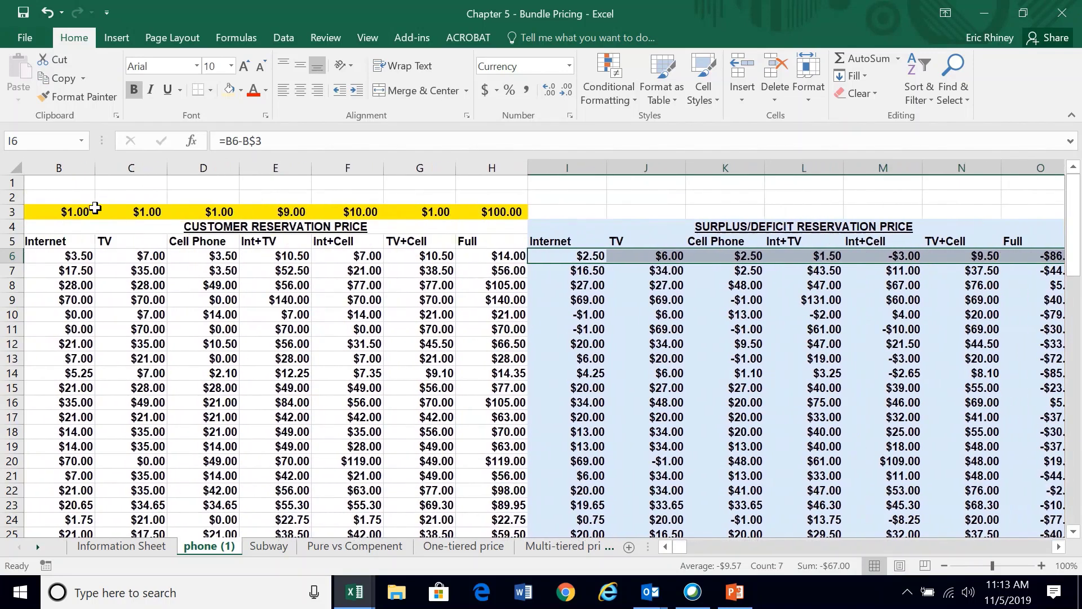
left_click(68, 198)
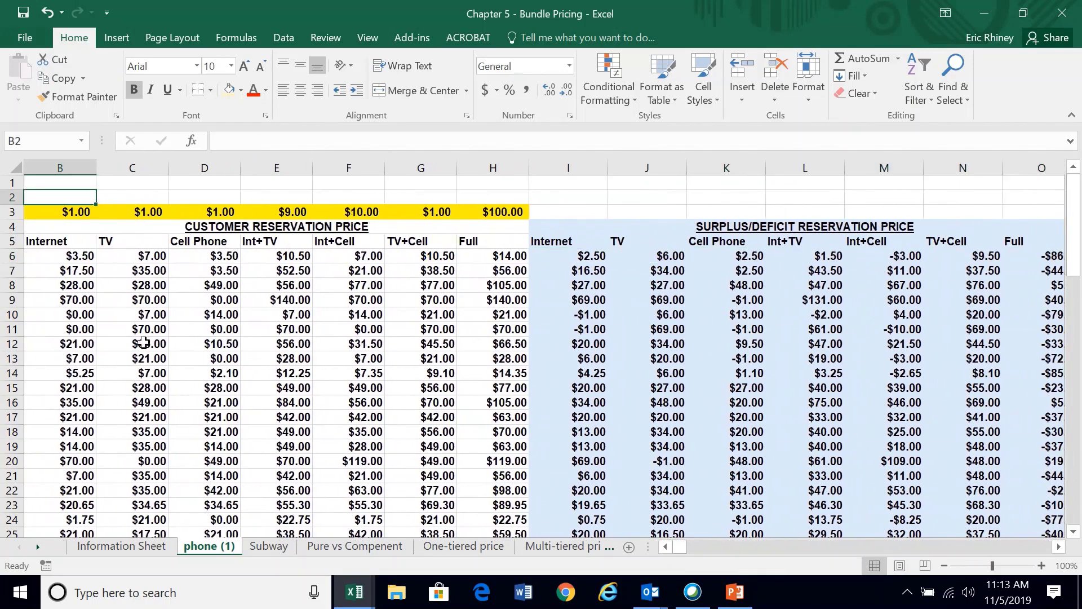
type("1")
key("Tab")
type("2")
key("Tab")
type("3")
key("Tab")
type("4")
key("Tab")
type("5")
key("Tab")
type("6")
key("Tab")
type("7")
key("ctrl+Return")
Step: Center the product numbers in B2:H2 and the prices in B3:H3
key("shift+Left")
key("shift+Left")
key("shift+Left")
key("shift+Left")
key("shift+Left")
key("shift+Left")
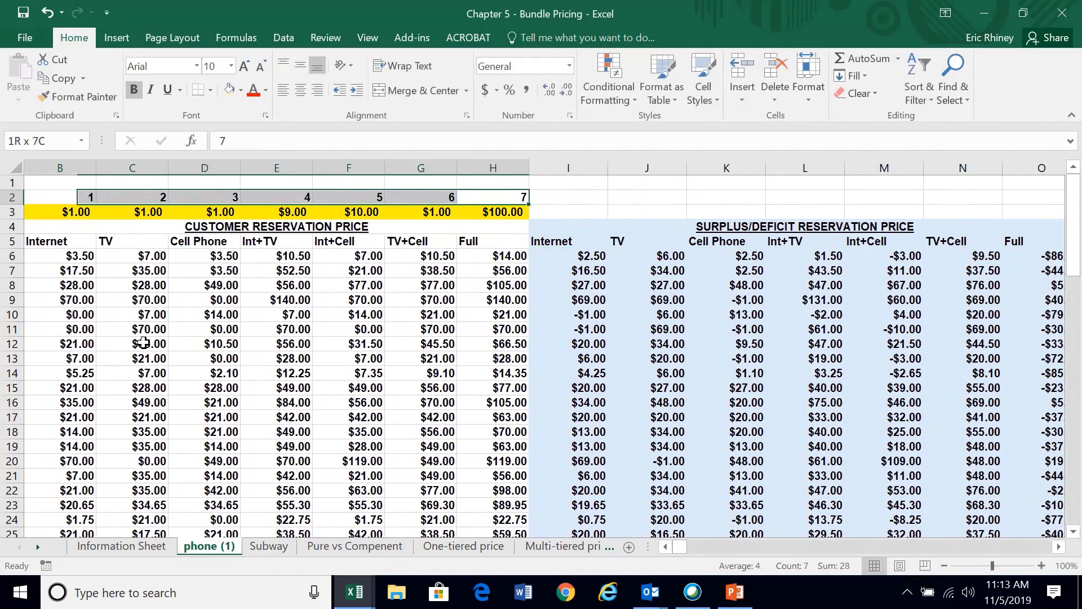
left_click(301, 90)
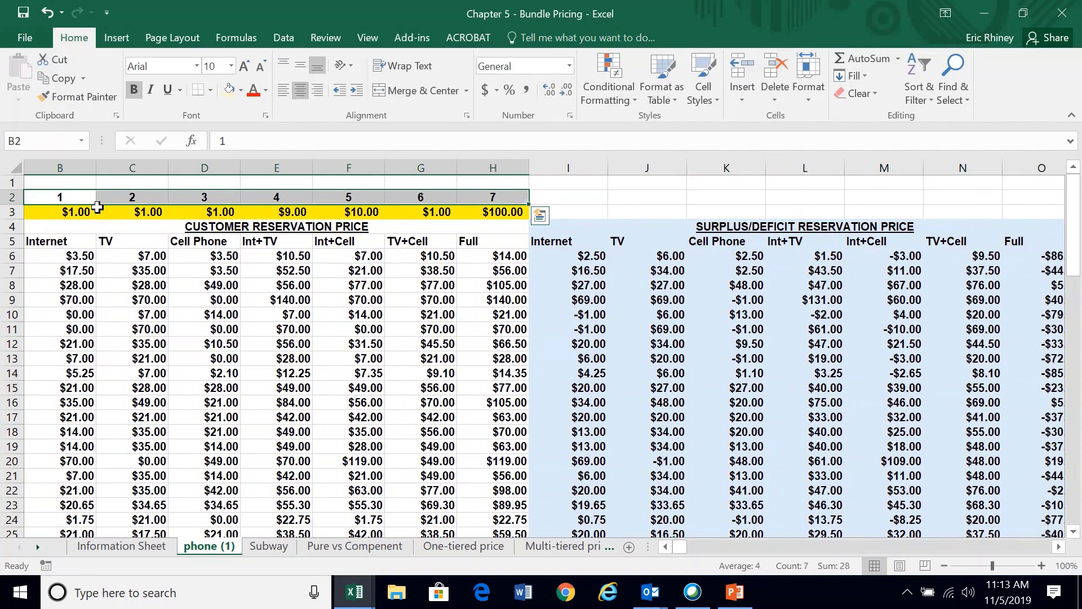
left_click_drag(90, 211, 502, 213)
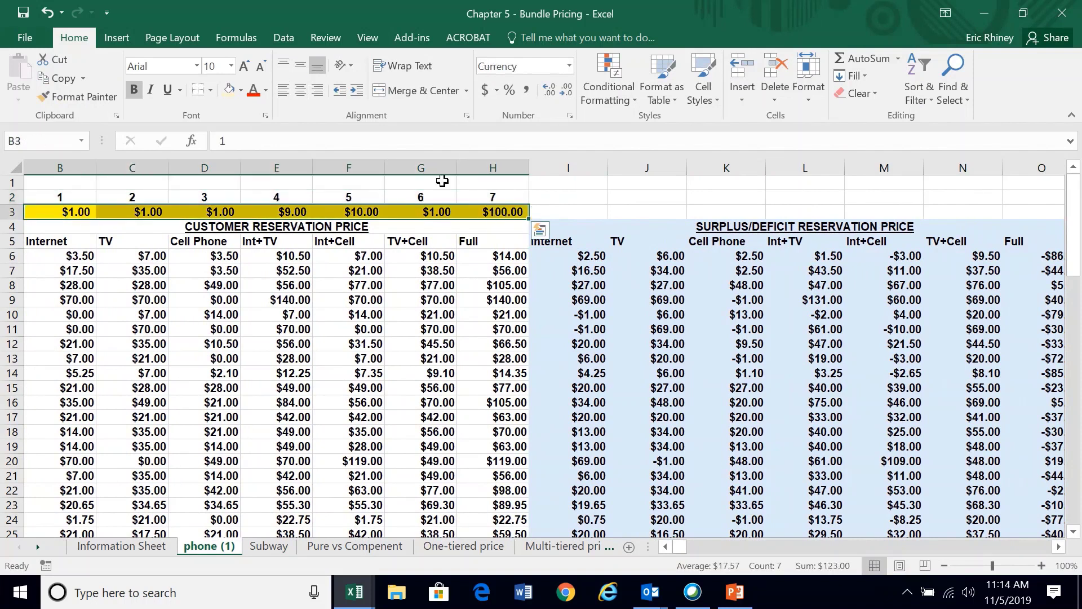
left_click(301, 90)
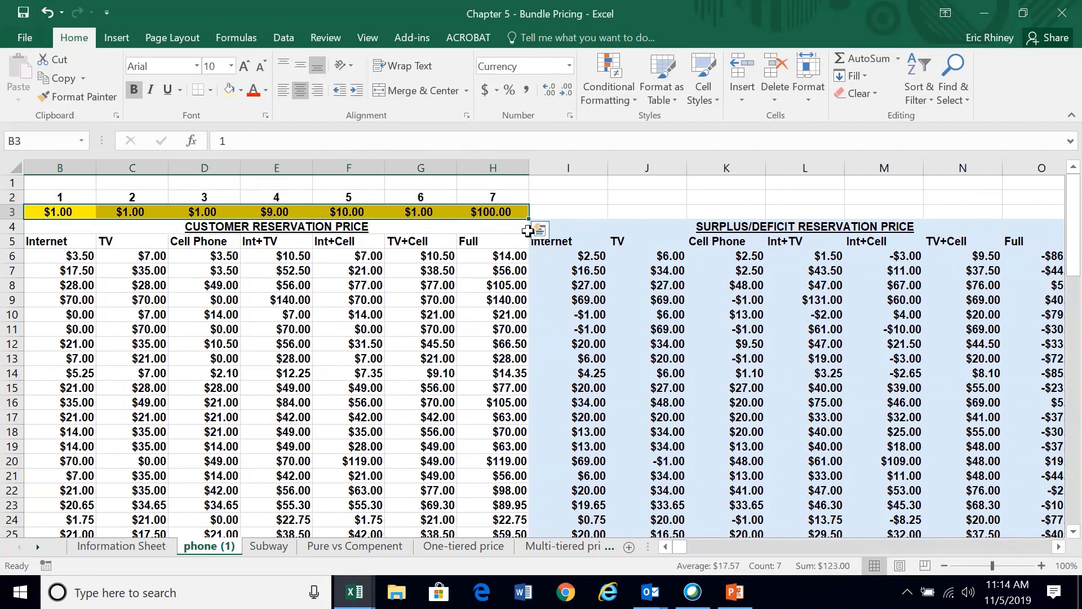
scroll(554, 299, "right", 4)
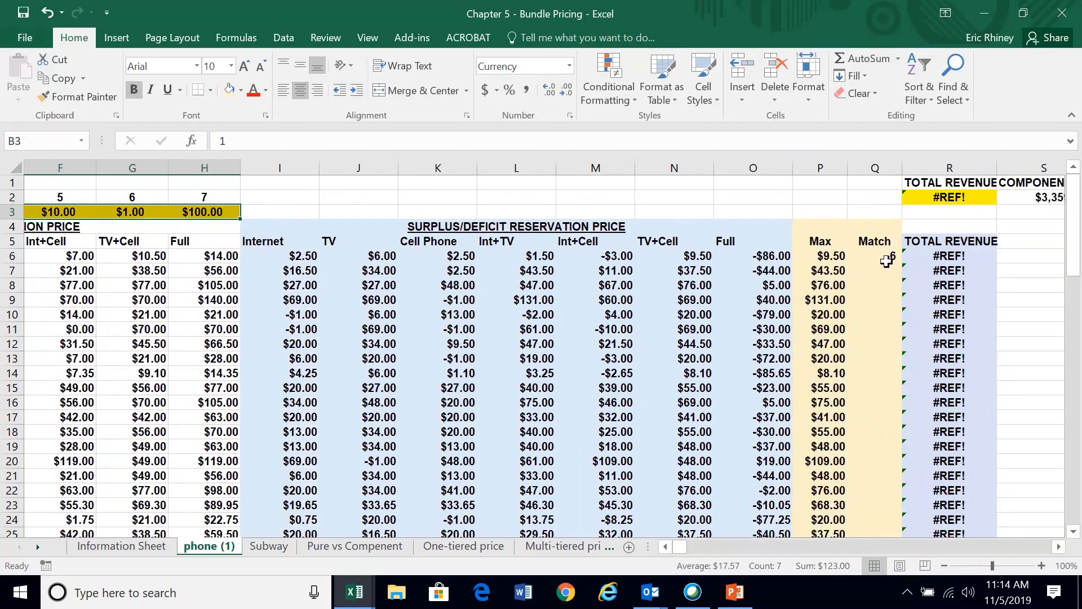
Step: Fill the MATCH formula from Q6 down the Match column for all customers
left_click(884, 258)
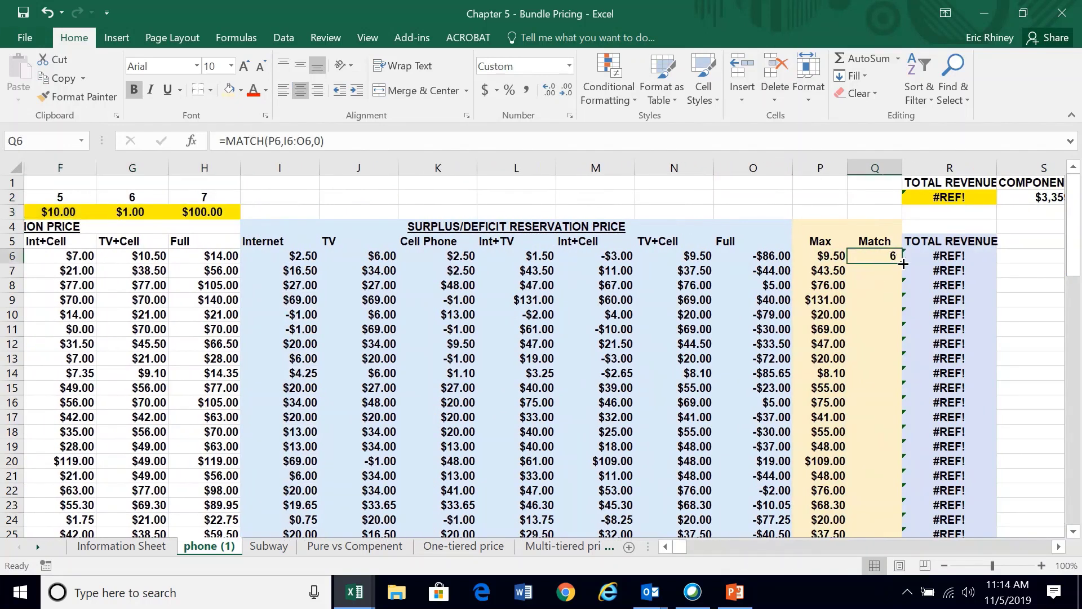
double_click(903, 264)
left_click(892, 267)
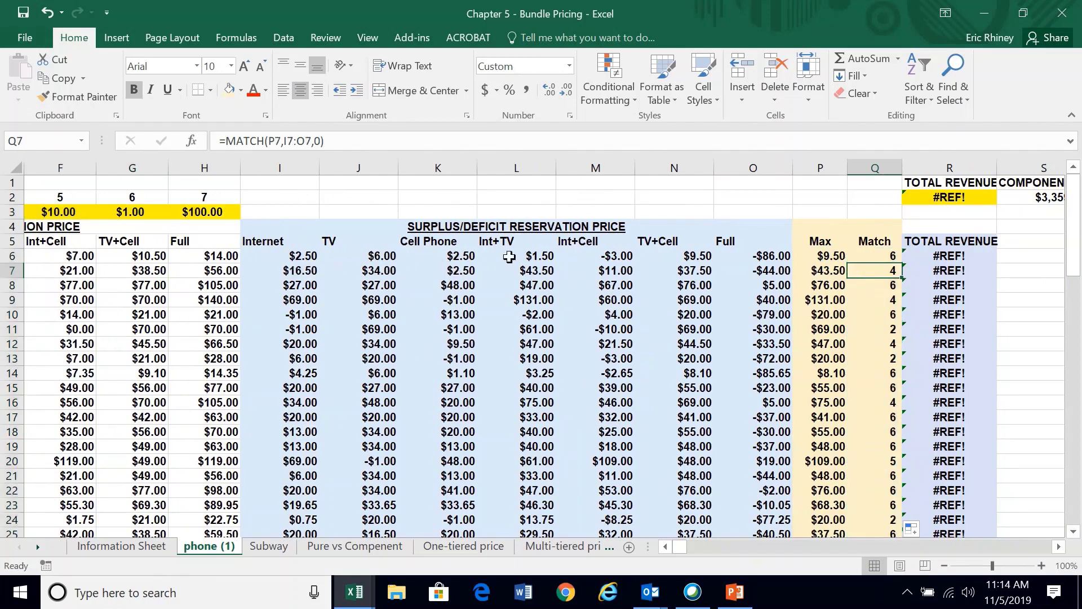
Step: Compare the row 11 customer's match number with the surpluses in I11:O11 and the product prices in B3:H3
left_click(874, 330)
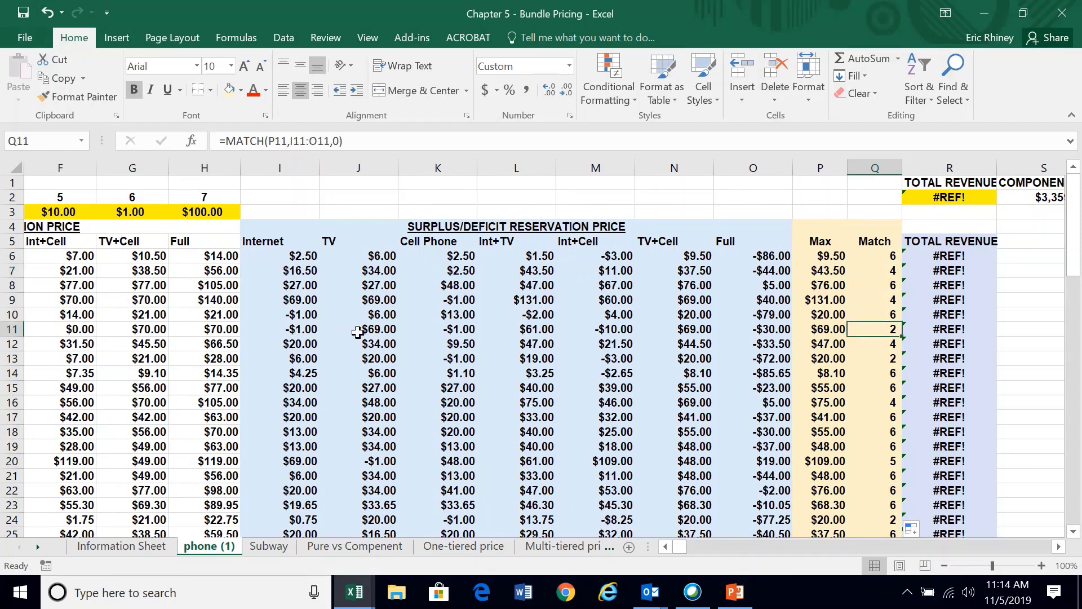
left_click_drag(297, 331, 761, 328)
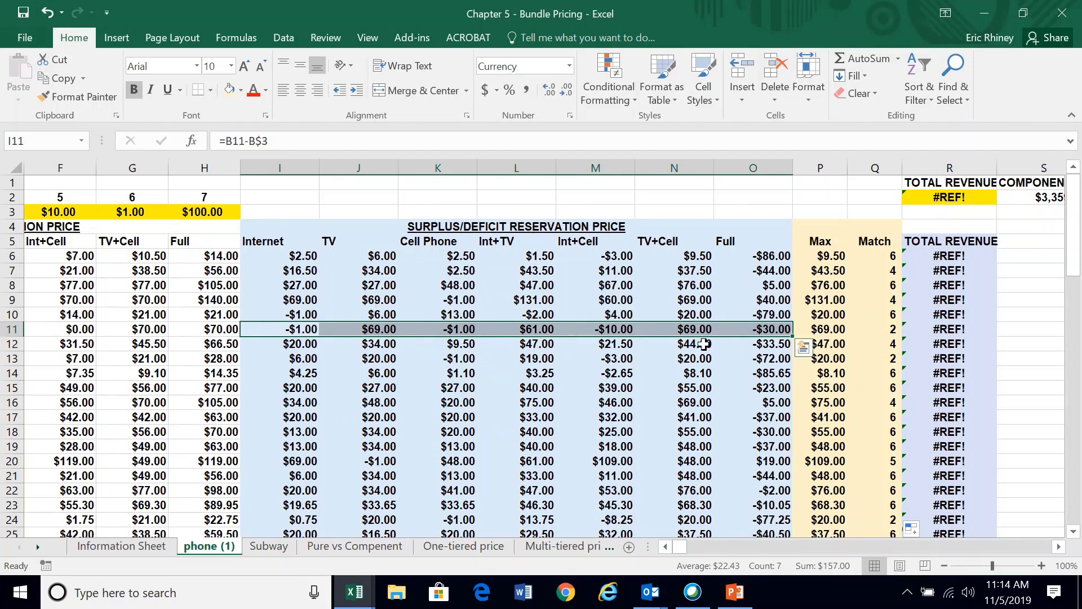
scroll(549, 289, "left", 1)
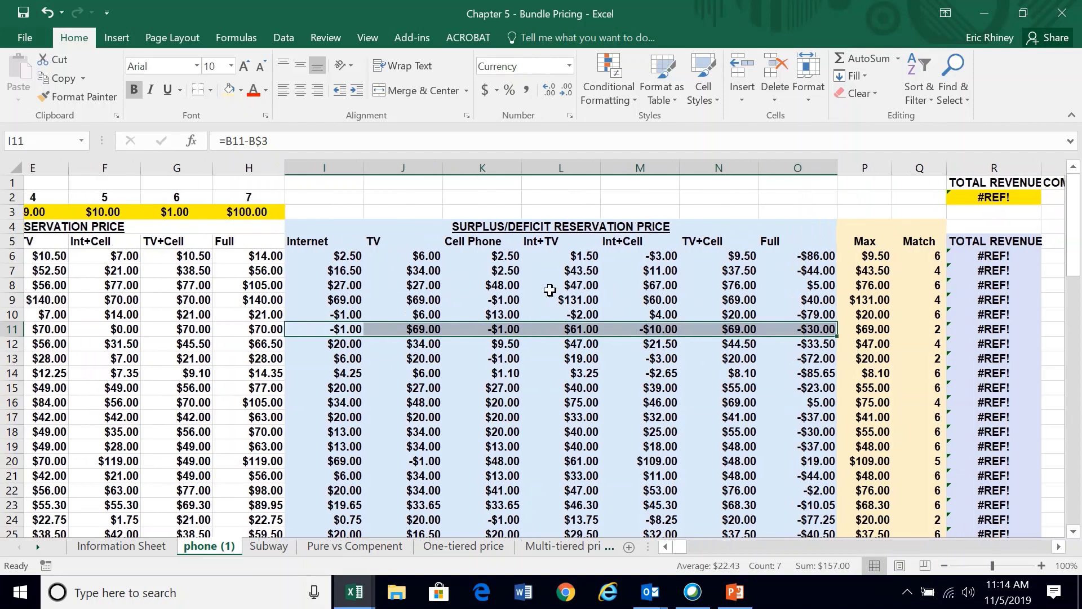
scroll(549, 290, "left", 1)
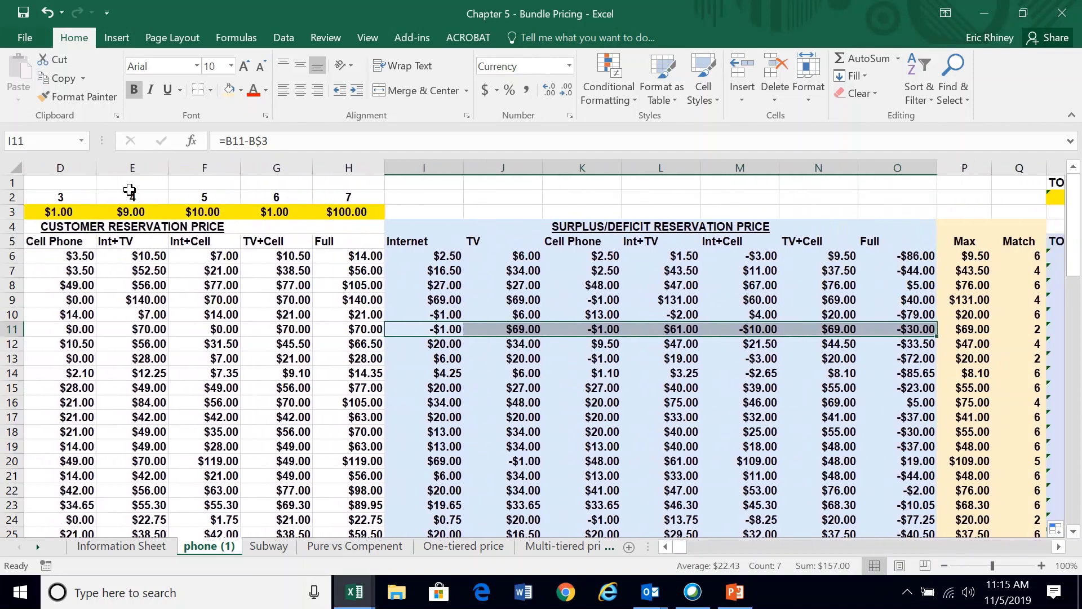
scroll(56, 212, "left", 3)
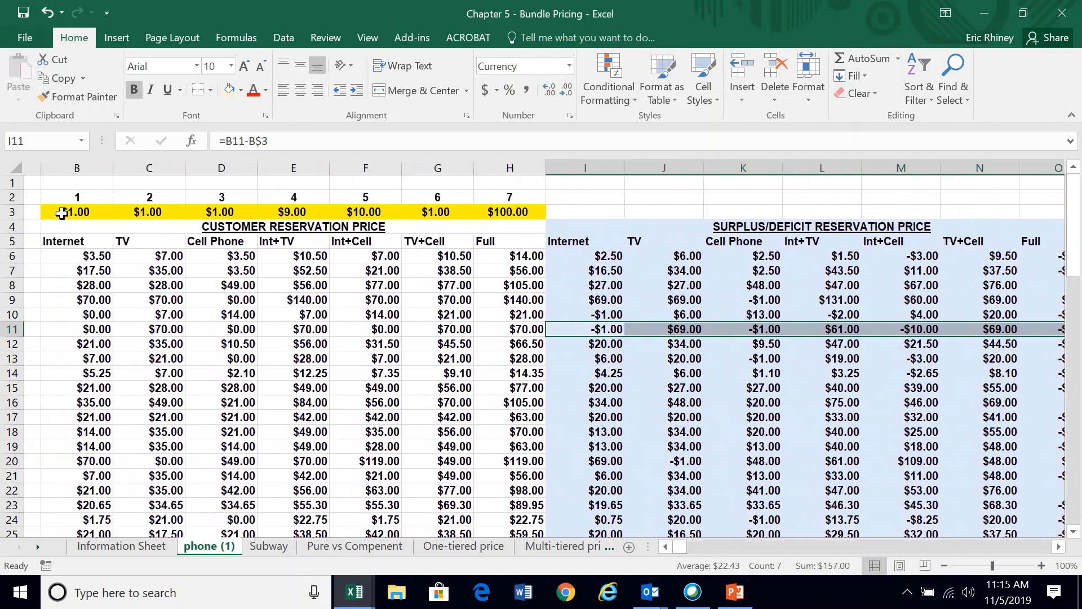
left_click_drag(87, 212, 524, 211)
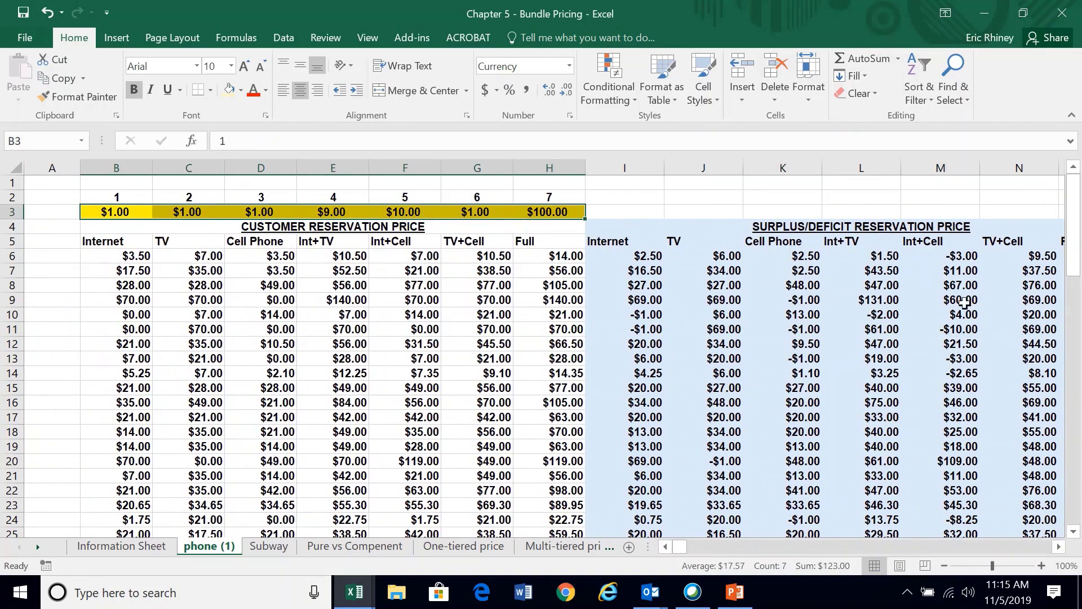
scroll(923, 319, "right", 2)
scroll(923, 320, "left", 2)
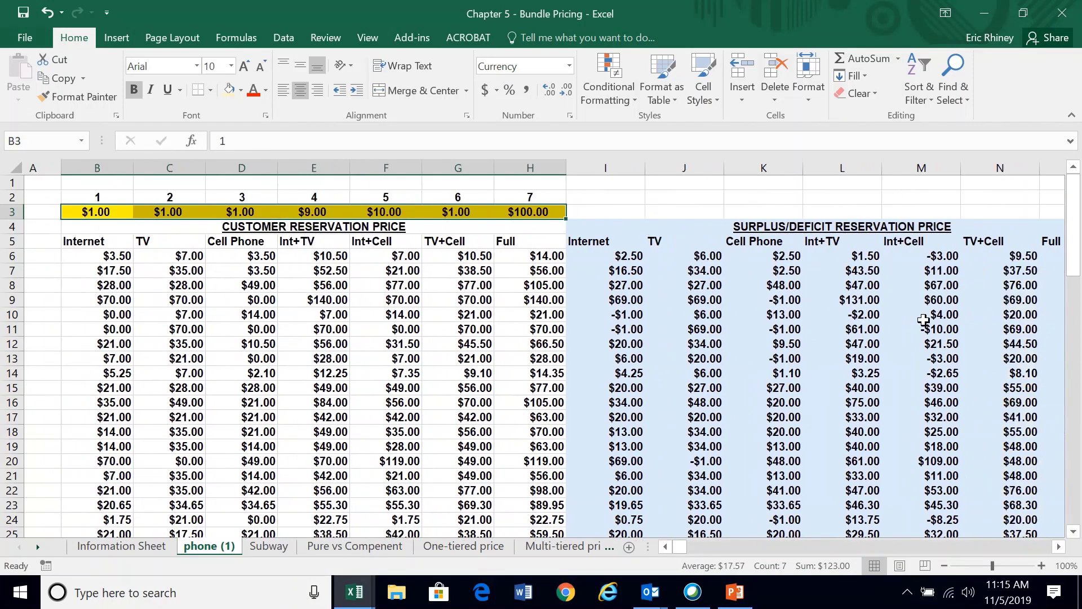
Step: Set all seven product and bundle prices in B3:H3 to 20
left_click(121, 216)
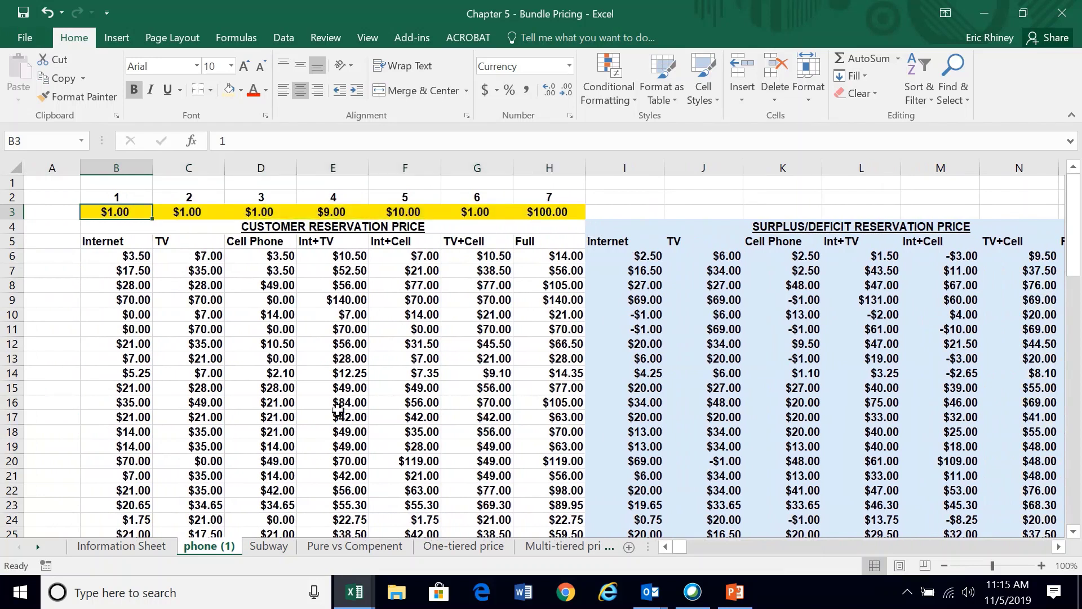
type("20")
key("Tab")
type("20")
key("Tab")
type("20")
key("Tab")
type("20")
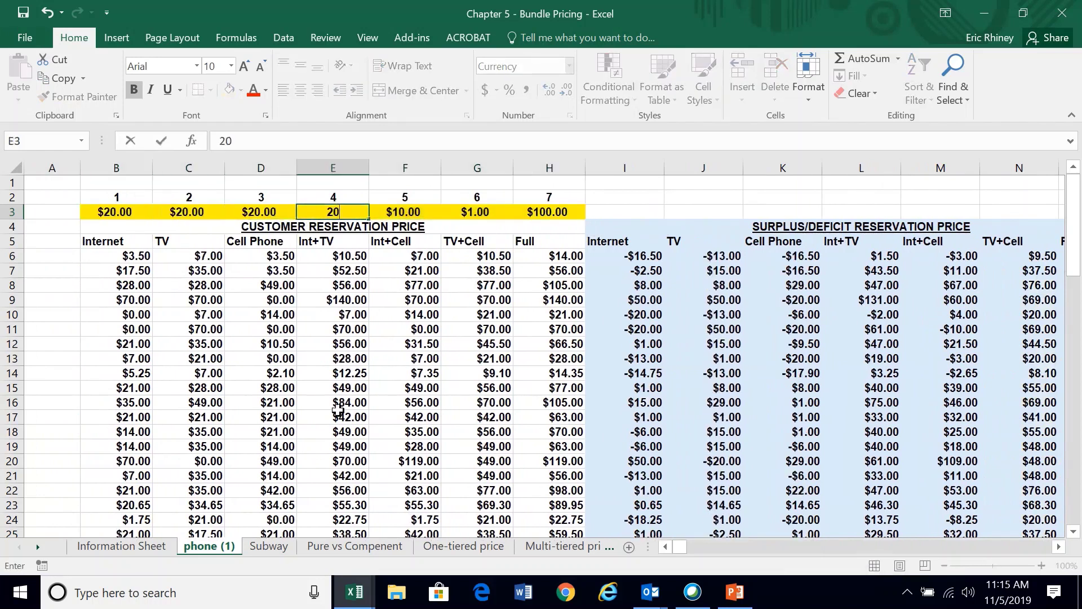
key("Tab")
type("20")
key("Tab")
type("20")
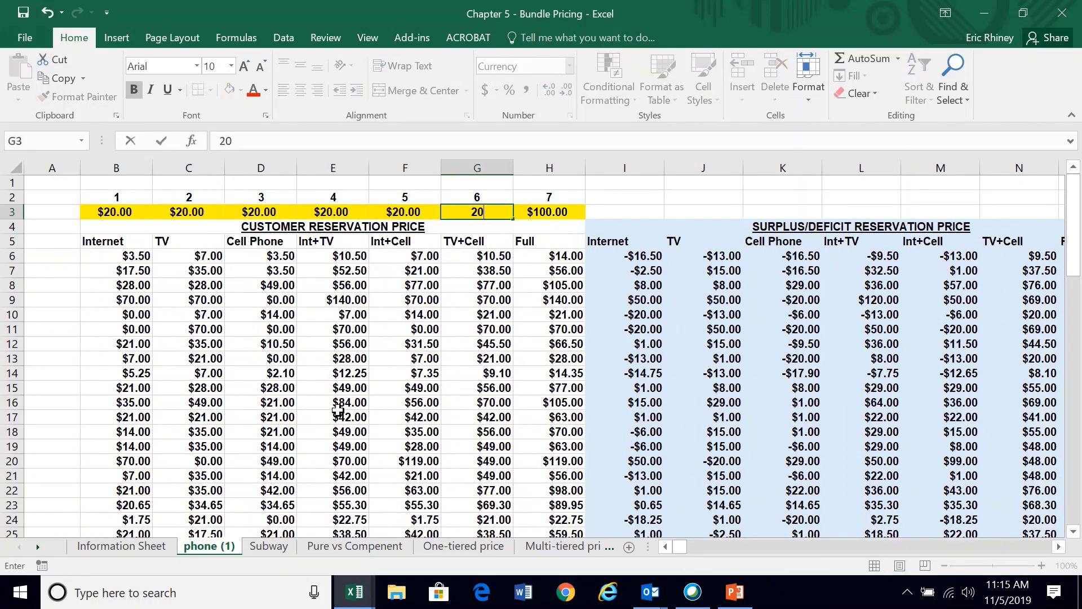
key("Tab")
type("2-")
type("0")
key("Tab")
Step: Examine the first customer's surpluses in I6:O6 against the maximum in P6 and the match in Q6
scroll(351, 505, "down", 2)
scroll(351, 506, "right", 2)
scroll(352, 505, "up", 2)
scroll(352, 506, "right", 1)
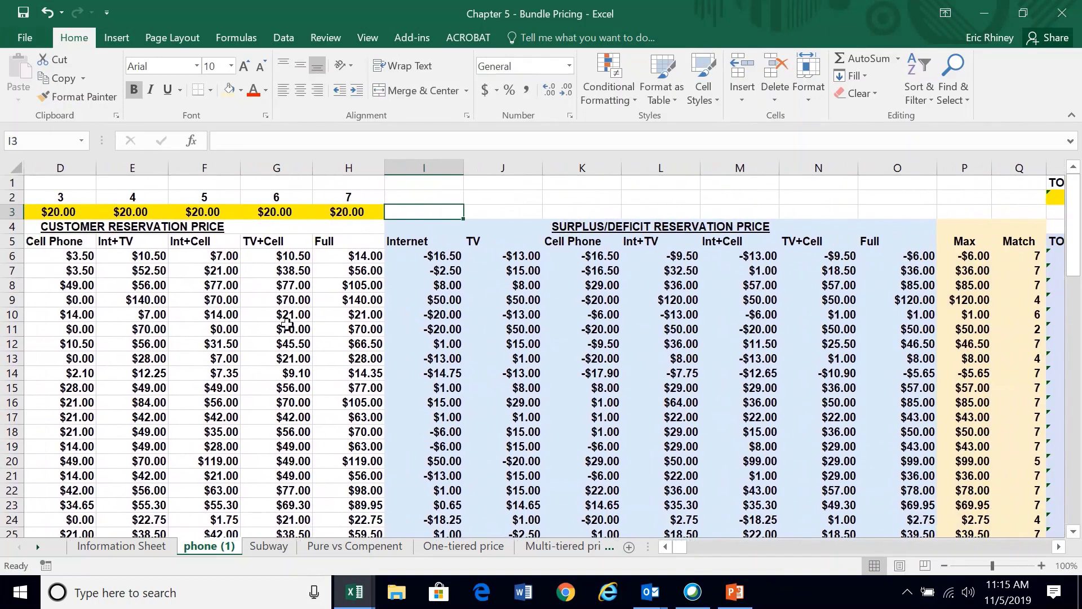
left_click_drag(399, 254, 888, 255)
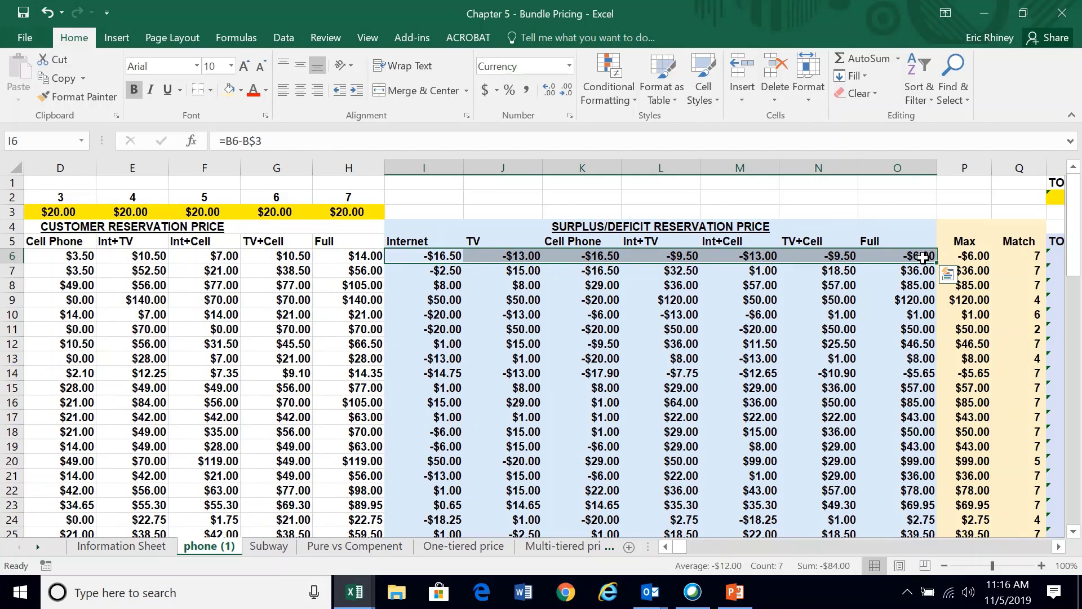
left_click(1035, 253)
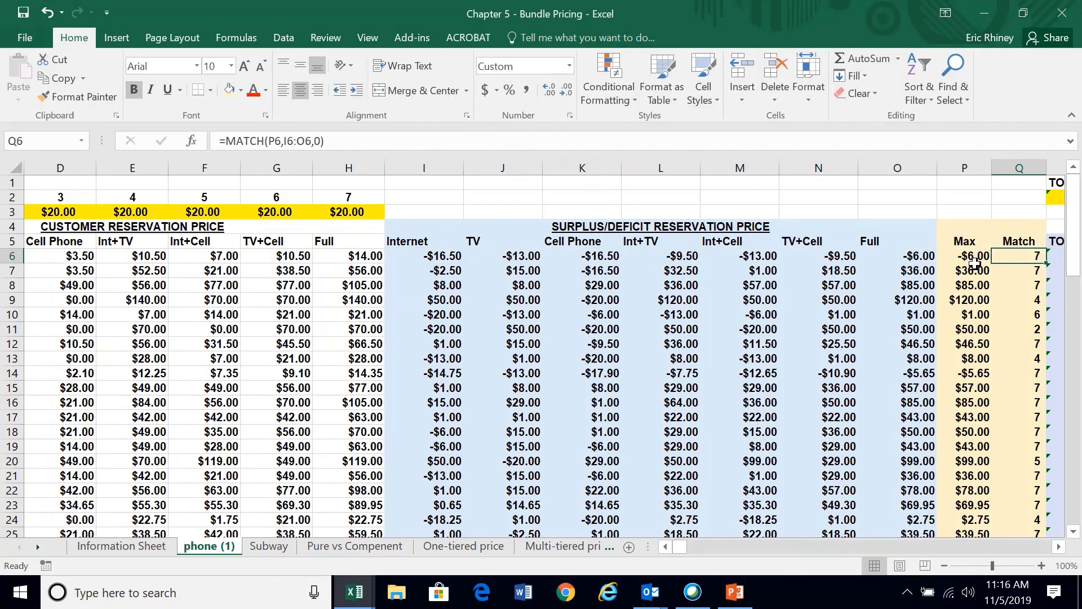
left_click(969, 258)
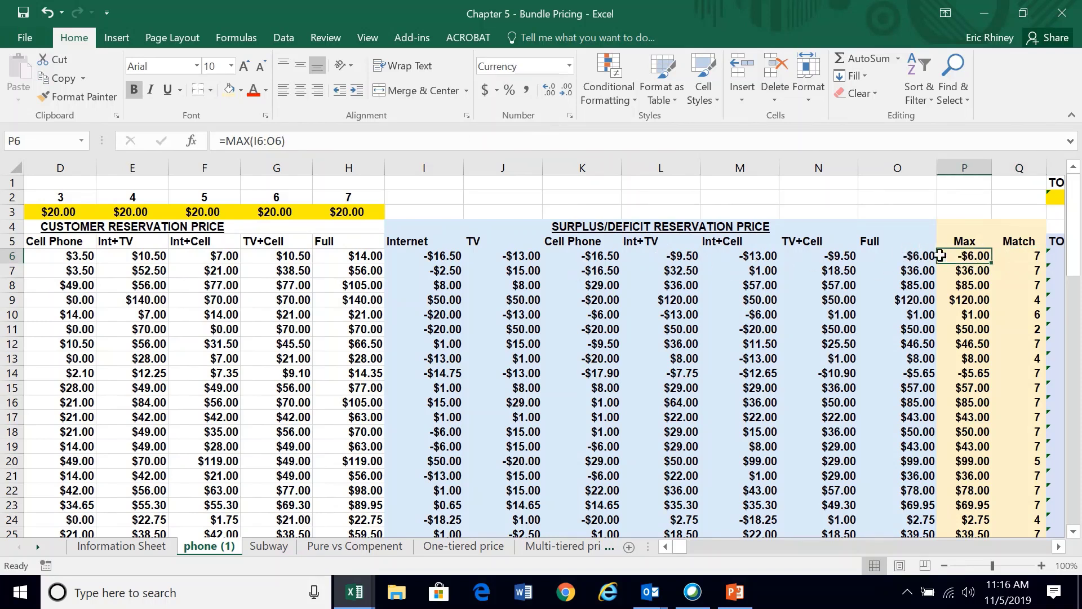
left_click_drag(907, 250, 436, 258)
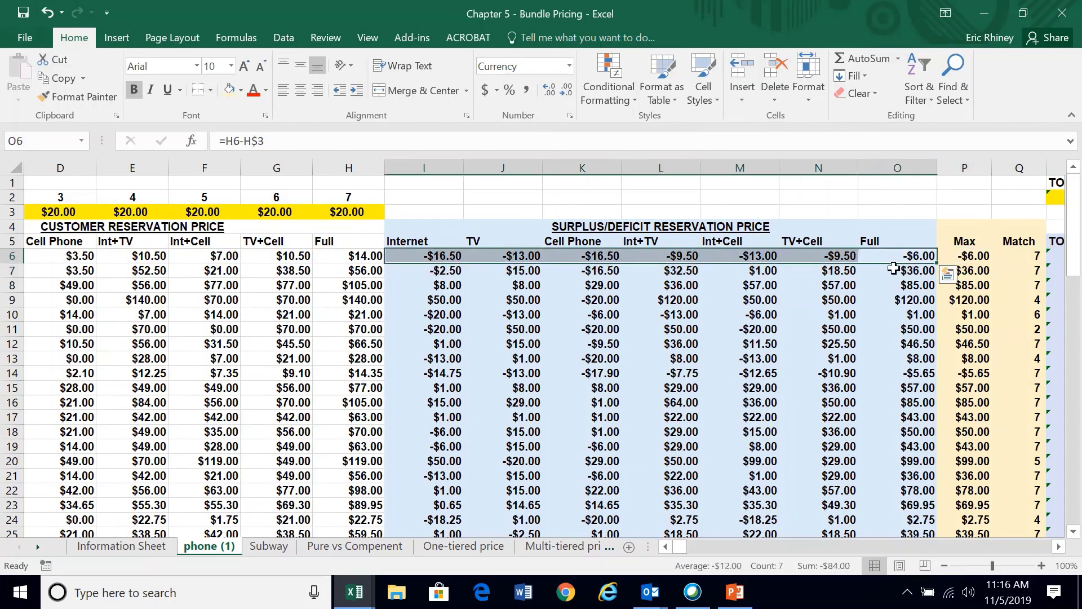
left_click(953, 256)
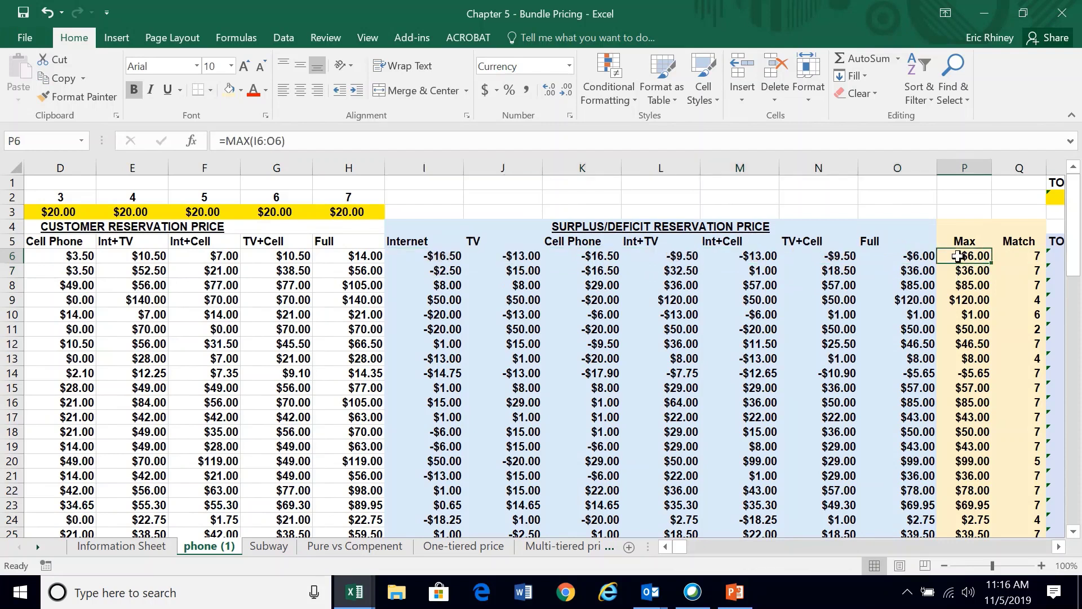
Step: Wrap the match formula in Q6 in an IF that returns 0 for a negative maximum: =IF(P6<0,0,MATCH(P6,I6:O6,0))
left_click(1031, 256)
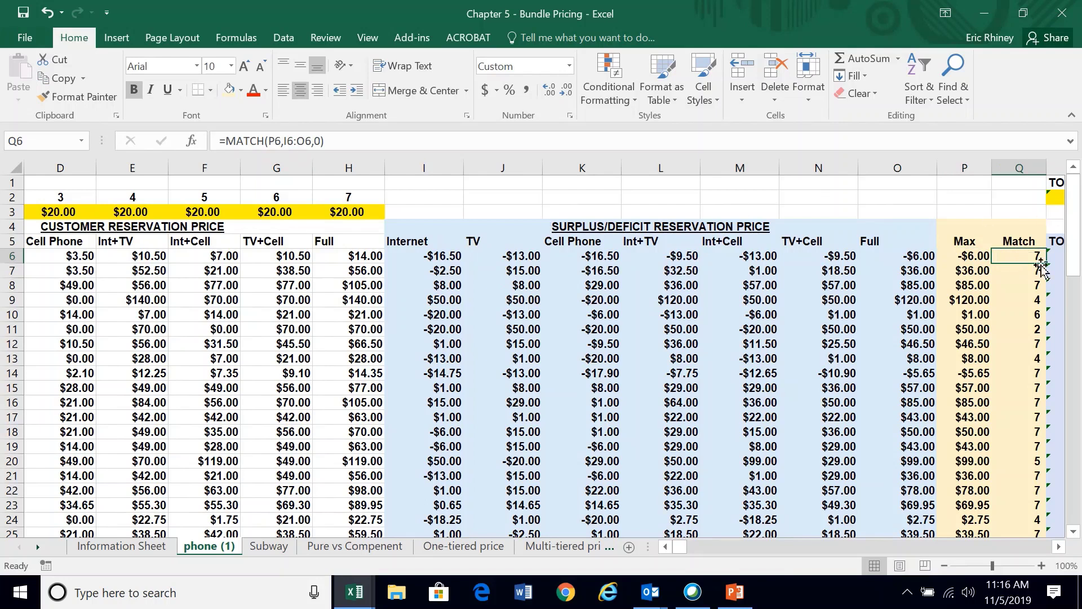
left_click(227, 139)
type("if(")
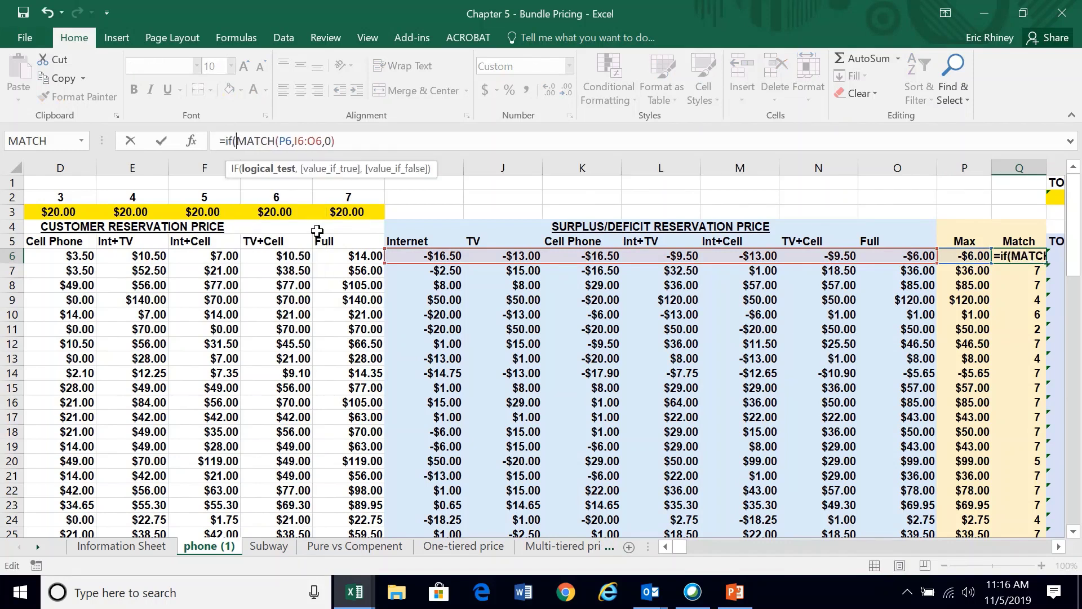
left_click(965, 257)
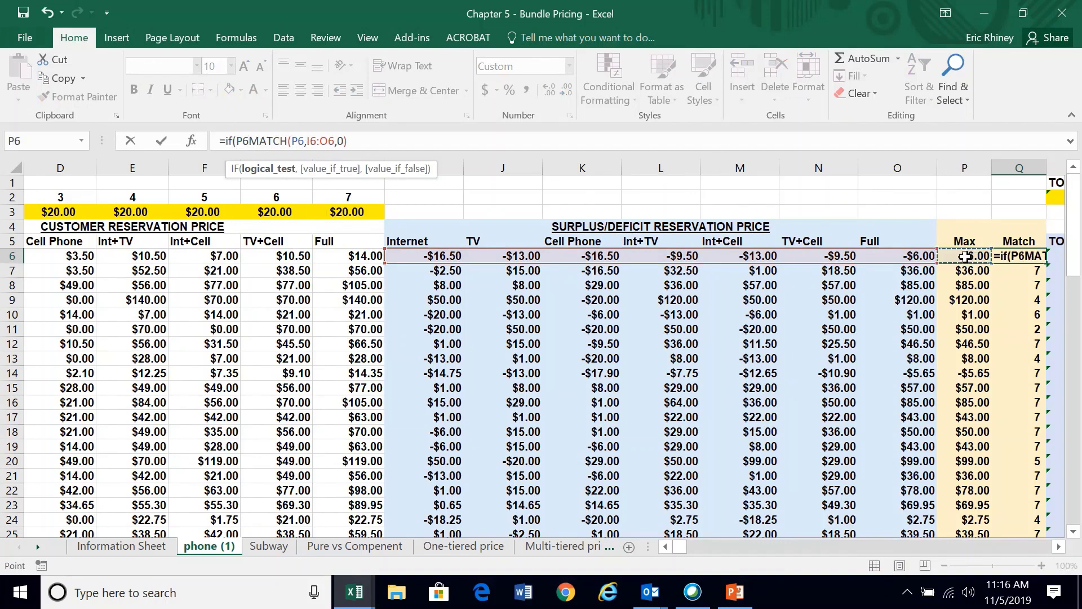
type("<0,")
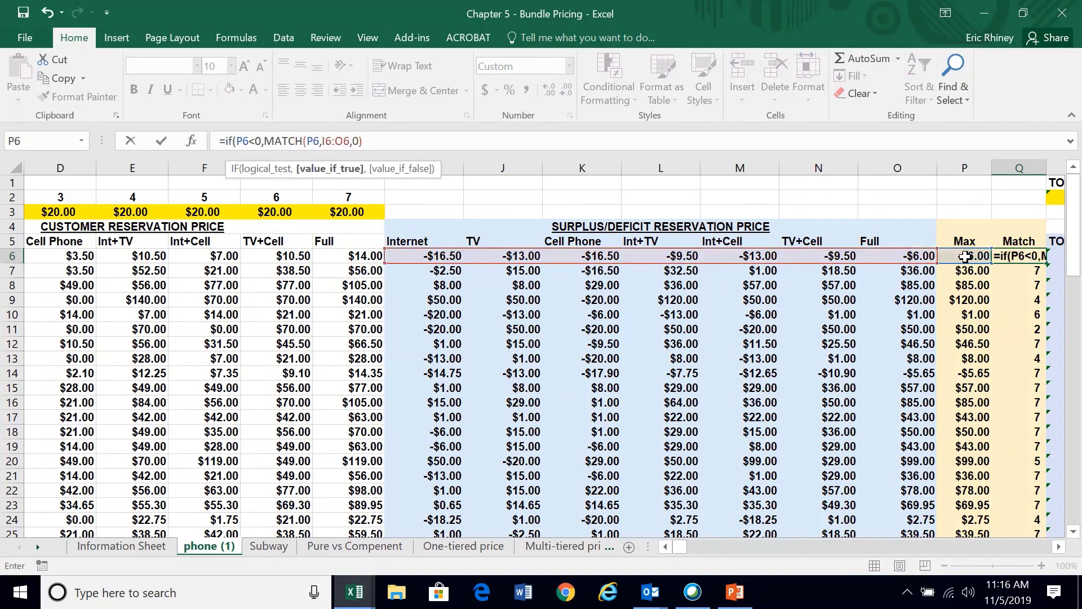
type("0,")
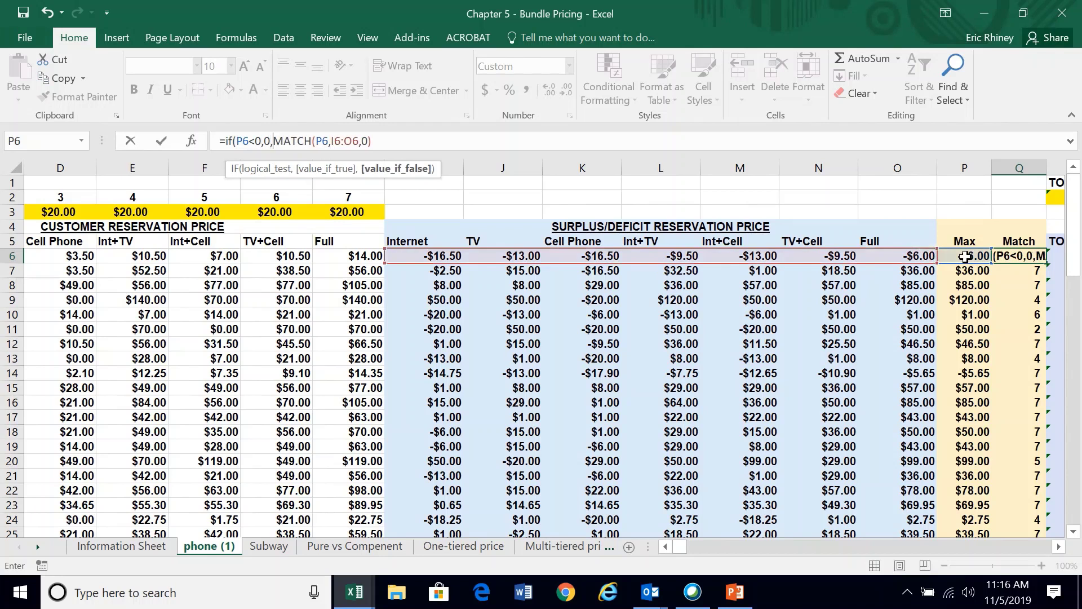
left_click(372, 139)
type(")")
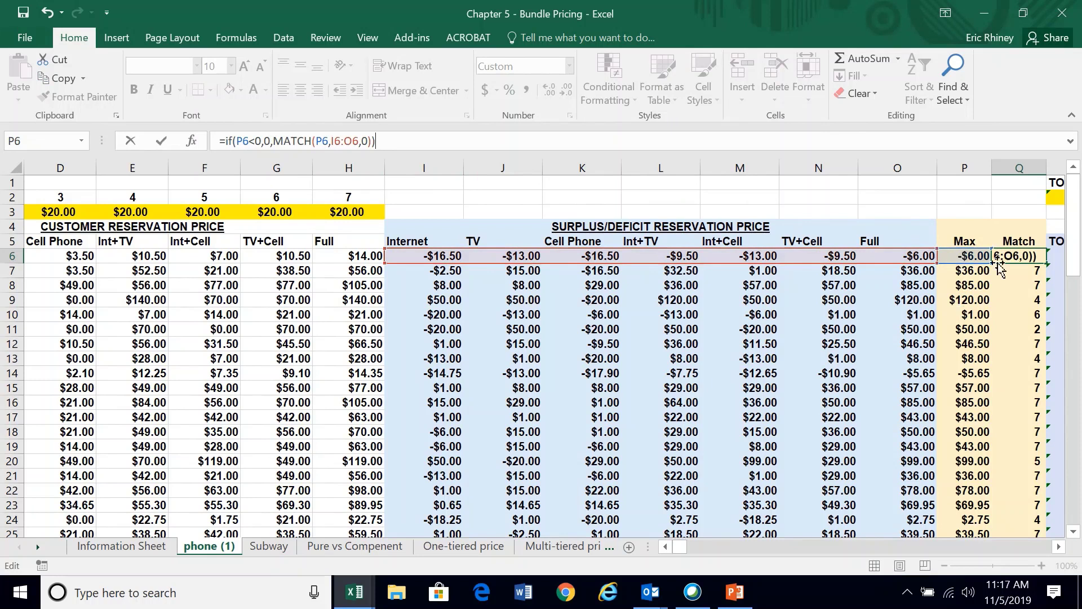
key("Return")
key("Up")
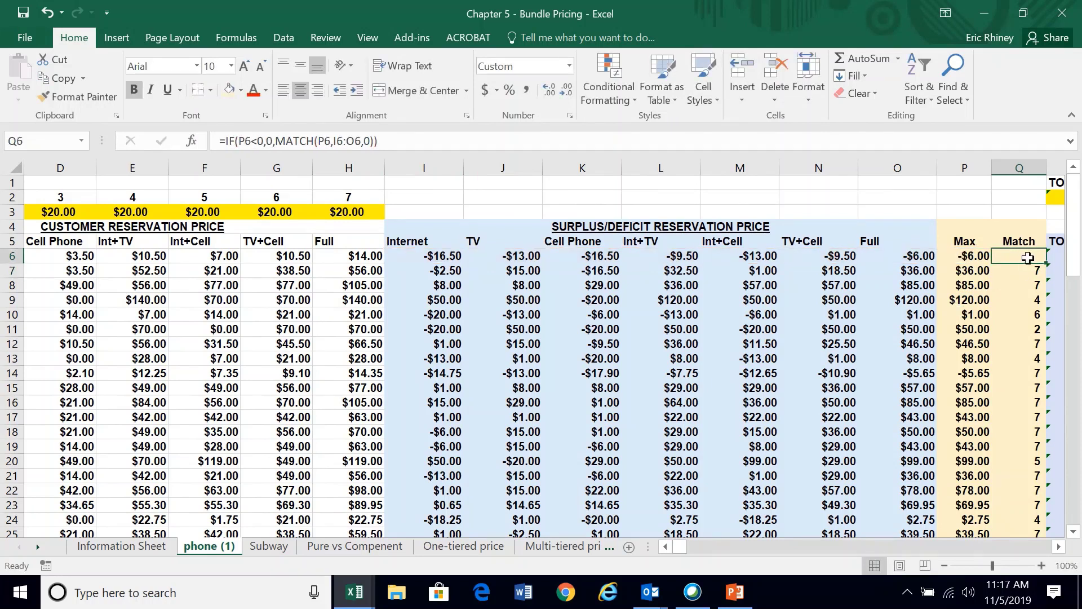
Step: Format Q6 as a number with no decimal places and fill it down the Match column
left_click(569, 66)
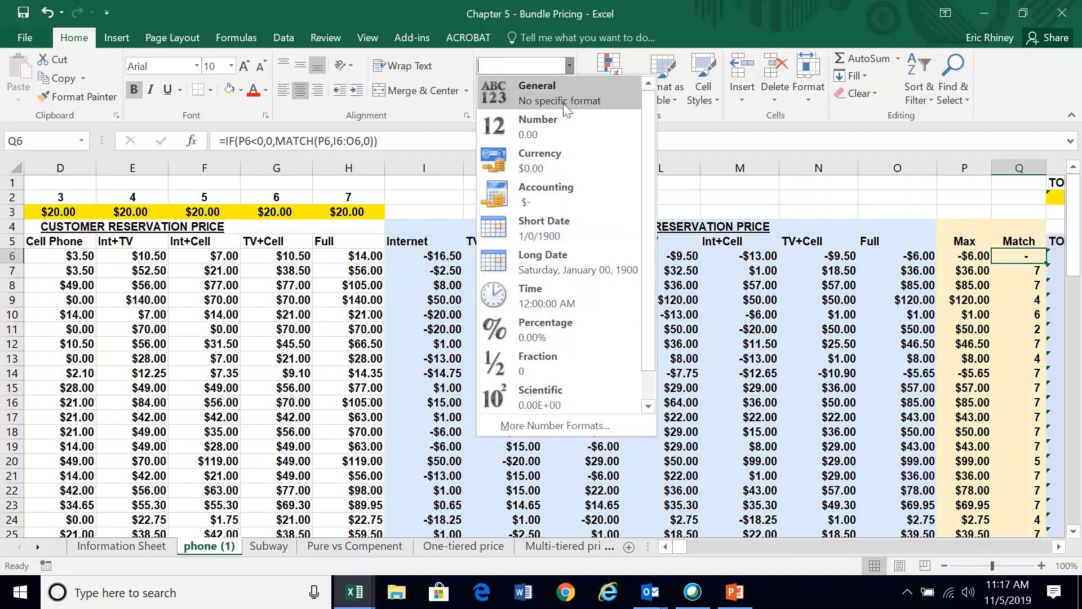
left_click(562, 126)
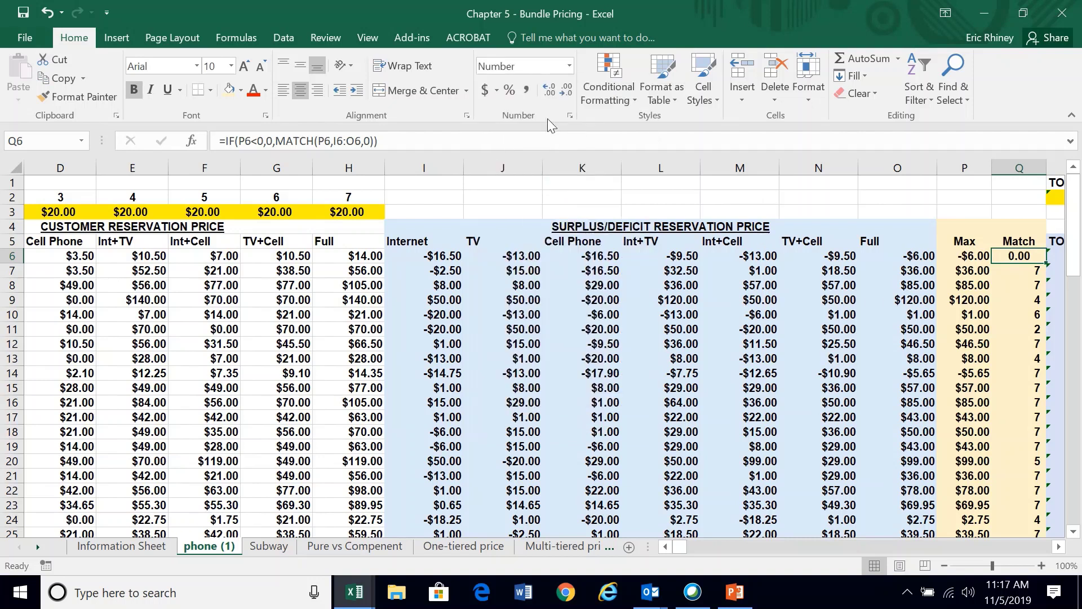
left_click(565, 91)
left_click(566, 92)
double_click(1047, 263)
Step: Check the filled Match column down to row 14 and compare Q14 with the maximum surplus in P14
left_click(1022, 275)
key("Down")
key("Down")
key("Down")
key("Down")
key("Down")
key("Down")
key("Down")
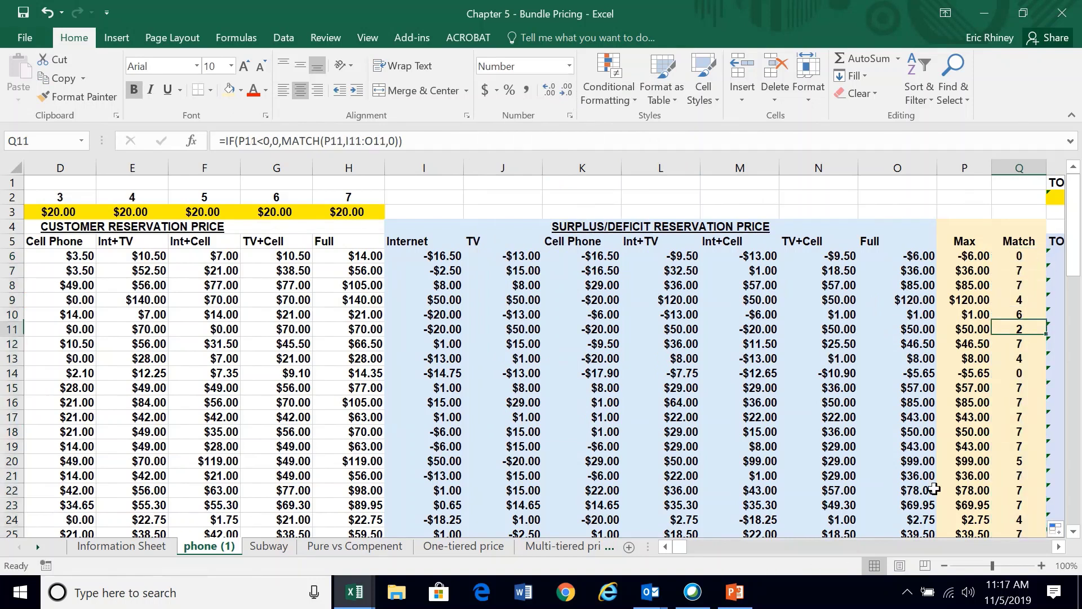
key("Left")
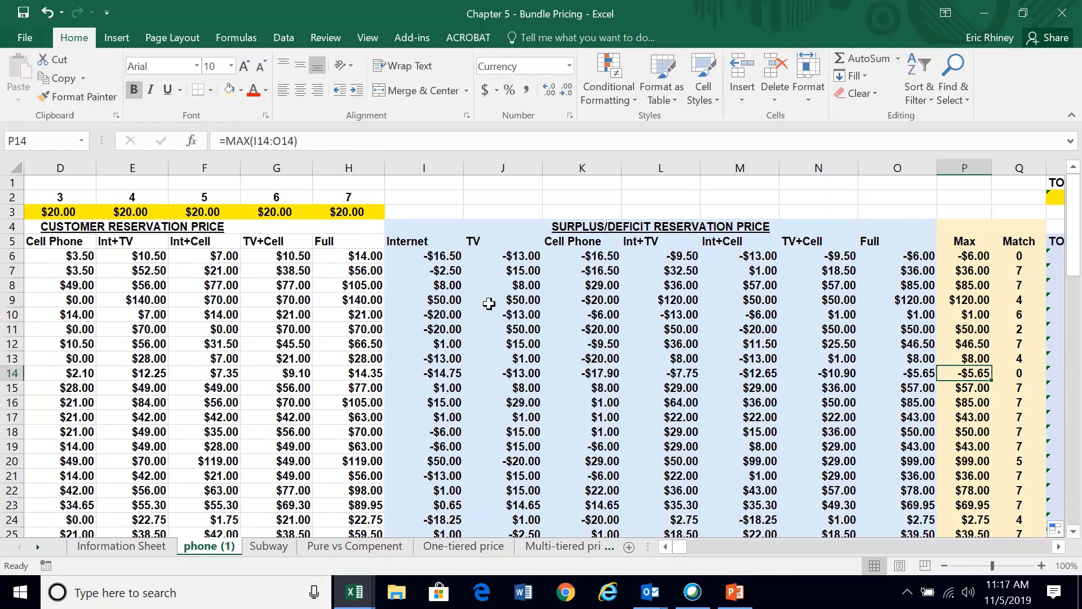
left_click(1021, 375)
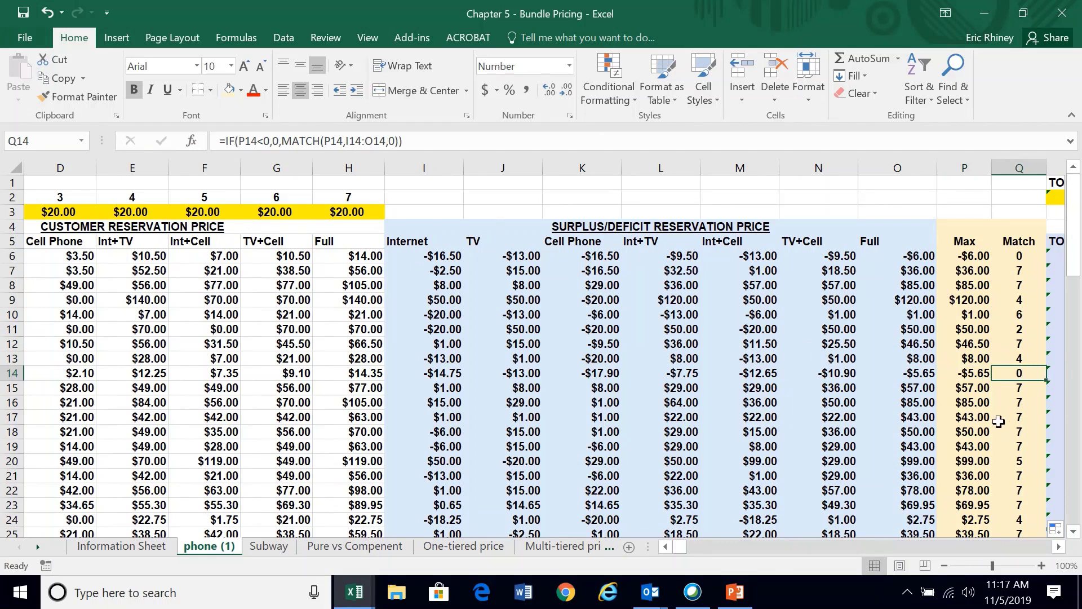
Step: Relate the match numbers in Q6 and Q7 to the product numbers and prices in B2:H3 and the total revenue column
scroll(998, 421, "right", 2)
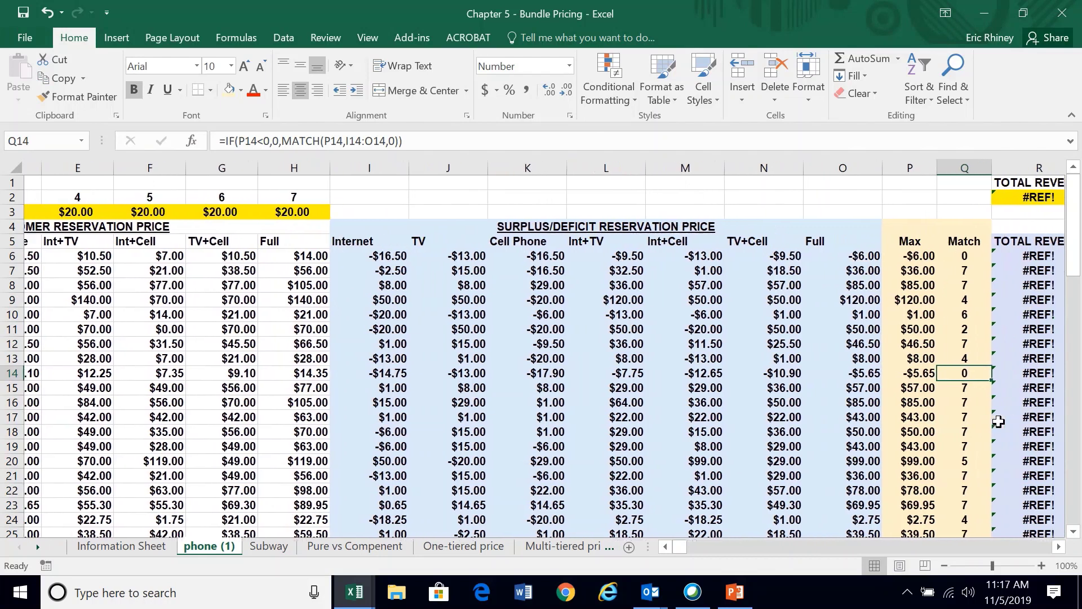
scroll(998, 422, "left", 2)
scroll(594, 364, "right", 1)
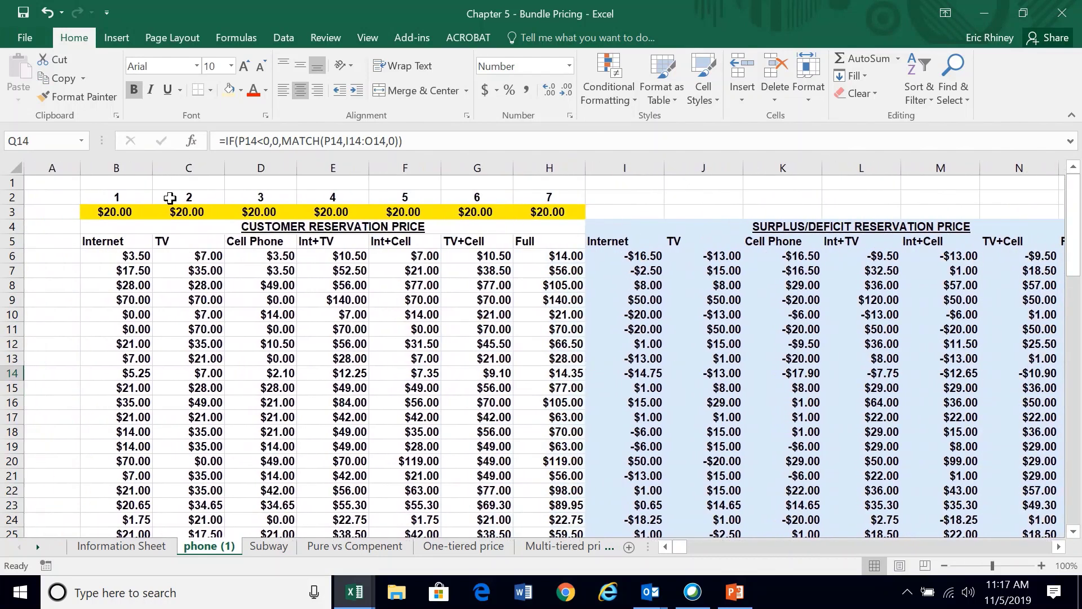
scroll(783, 352, "right", 4)
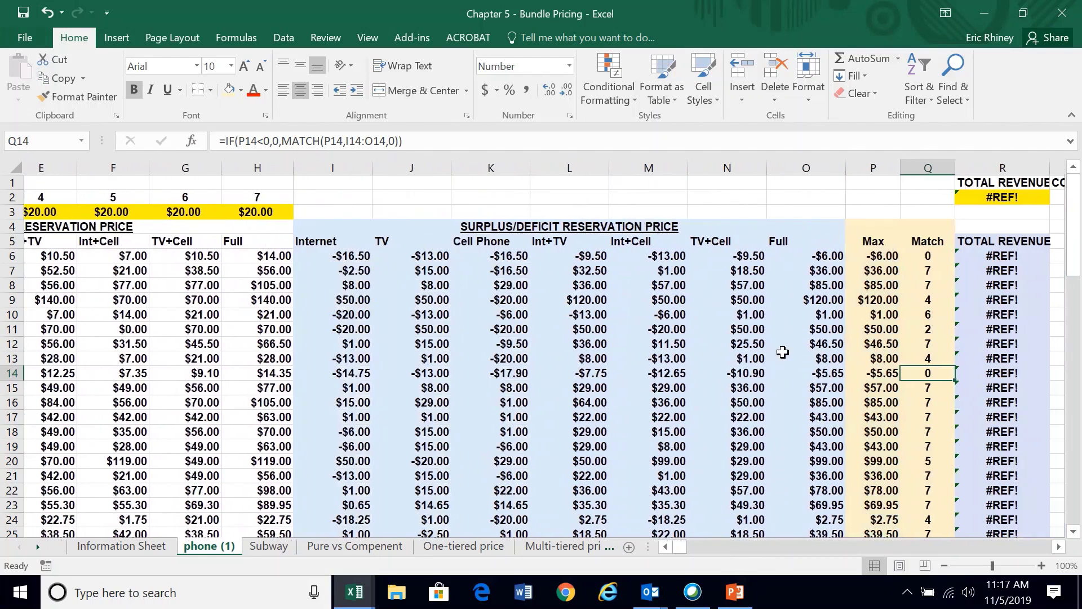
left_click(943, 256)
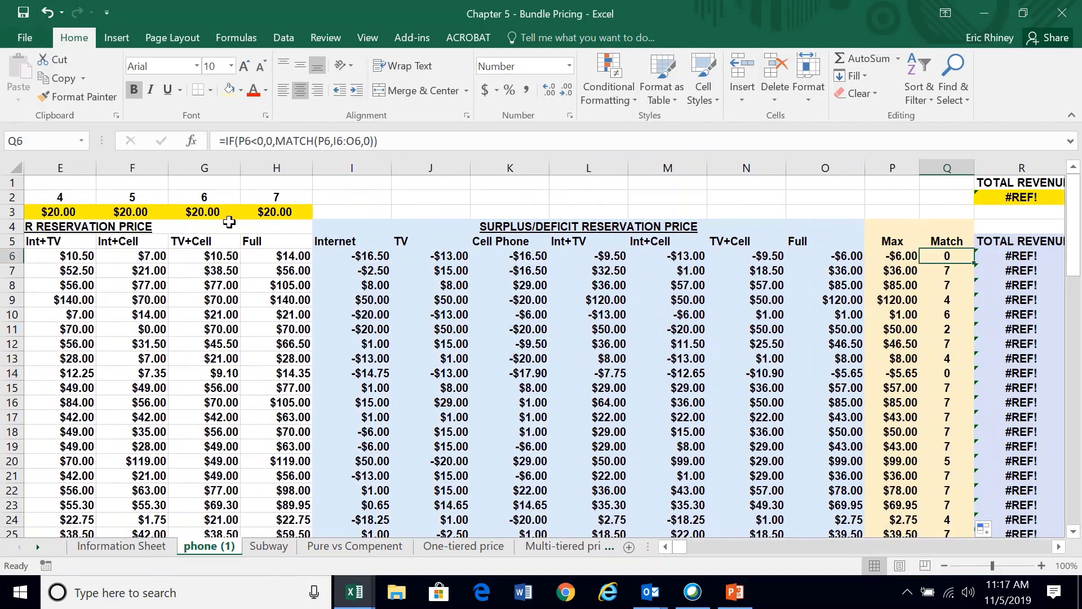
left_click(950, 275)
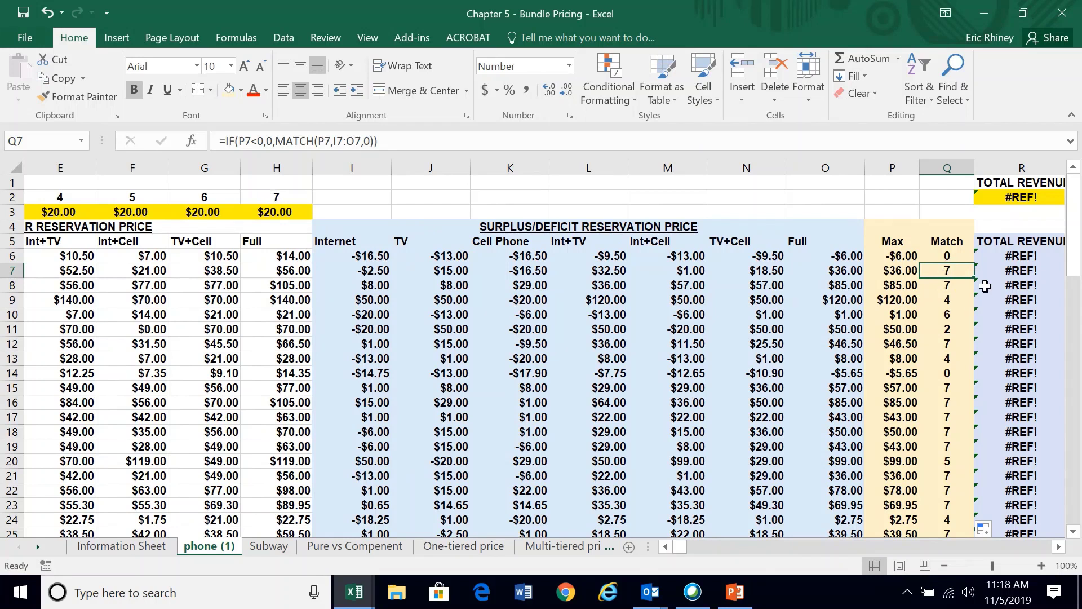
Step: Start an HLOOKUP formula in R6 of the Total Revenue column with the match number in Q6 as its lookup value
left_click(996, 258)
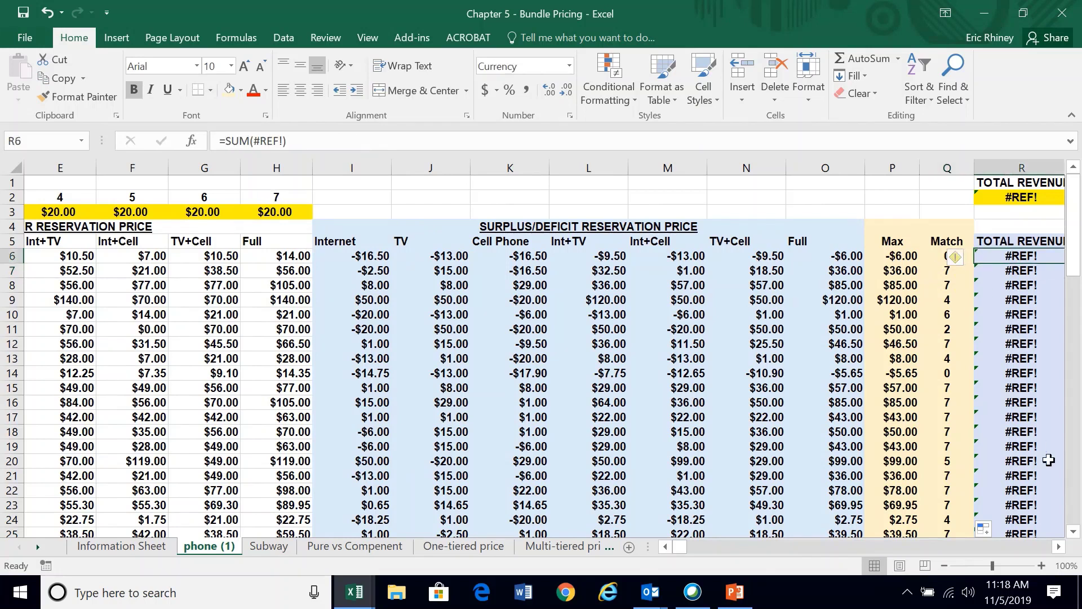
type("=")
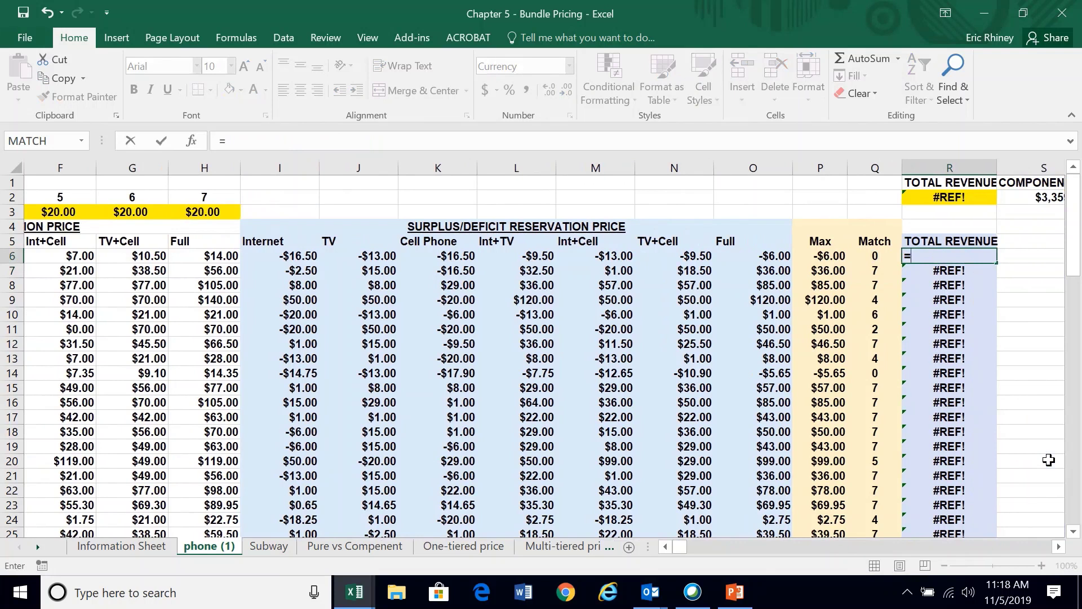
type("hlookup")
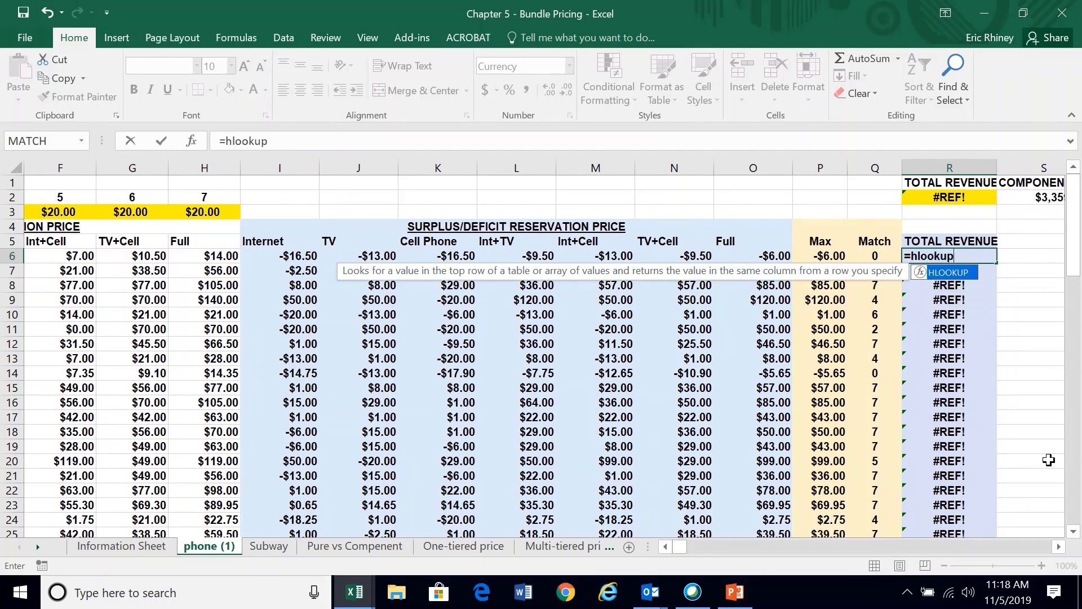
type("(")
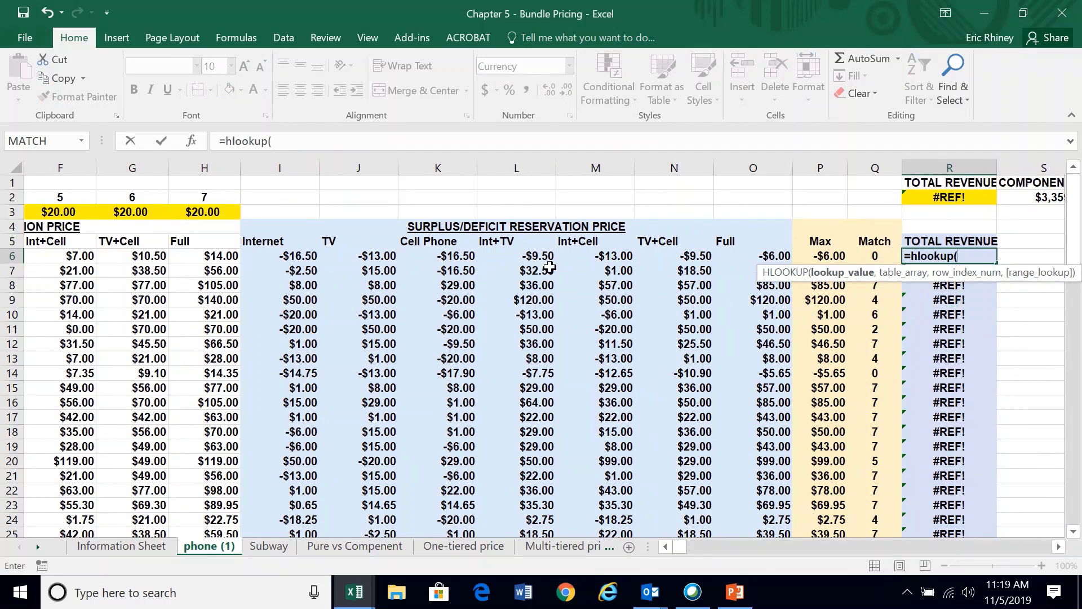
scroll(401, 248, "left", 3)
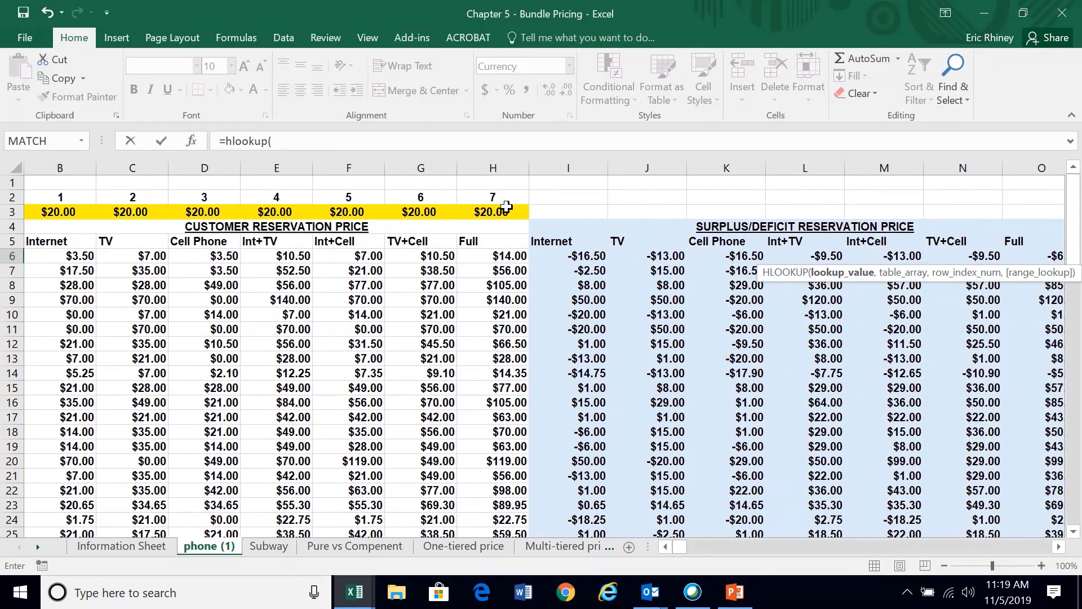
scroll(96, 209, "left", 1)
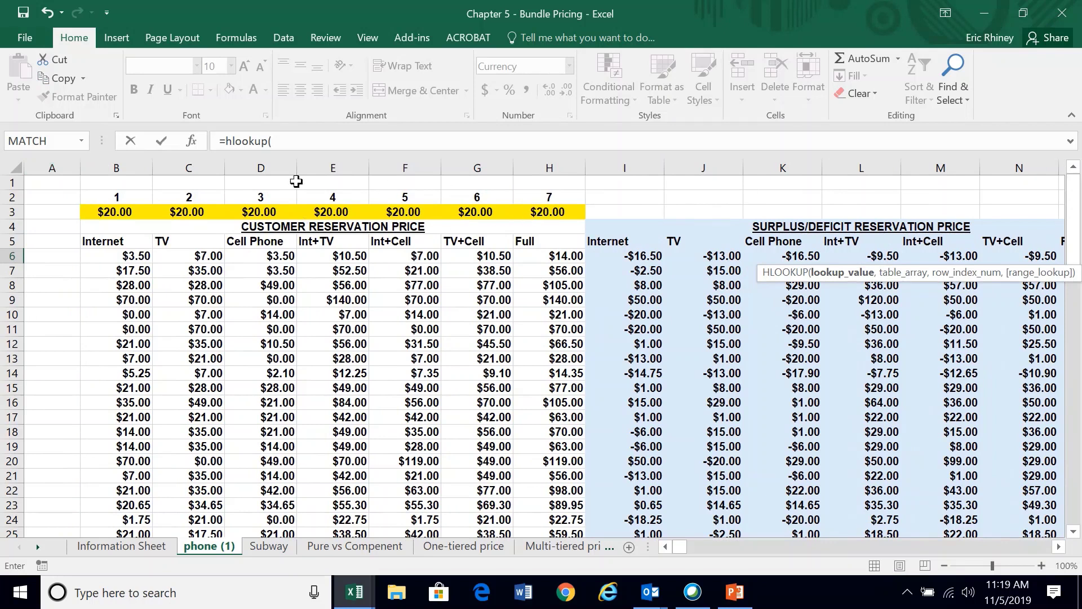
scroll(725, 344, "right", 5)
scroll(726, 344, "right", 2)
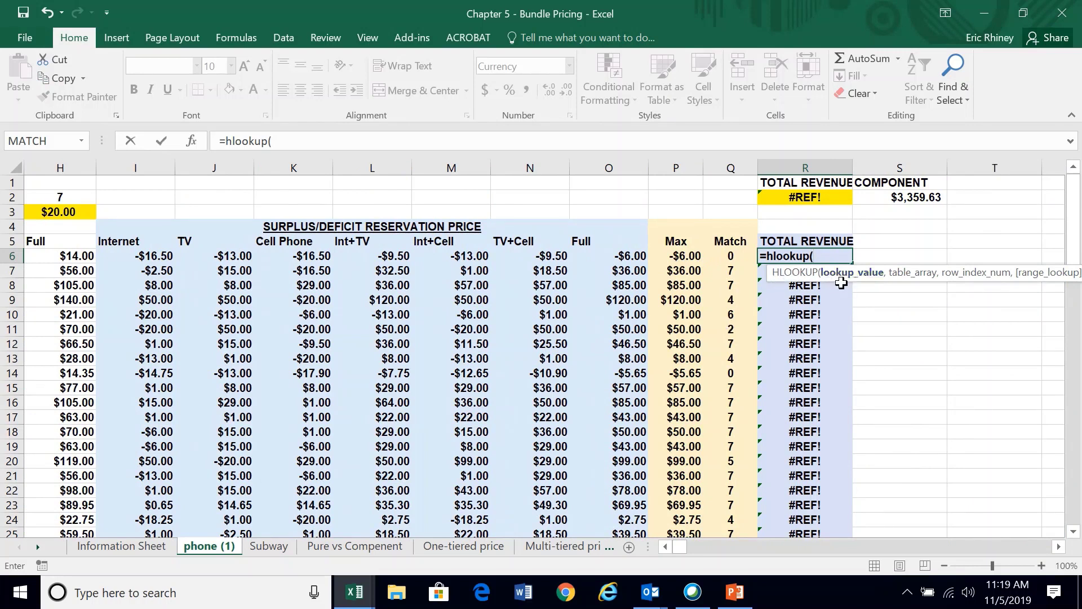
left_click(726, 256)
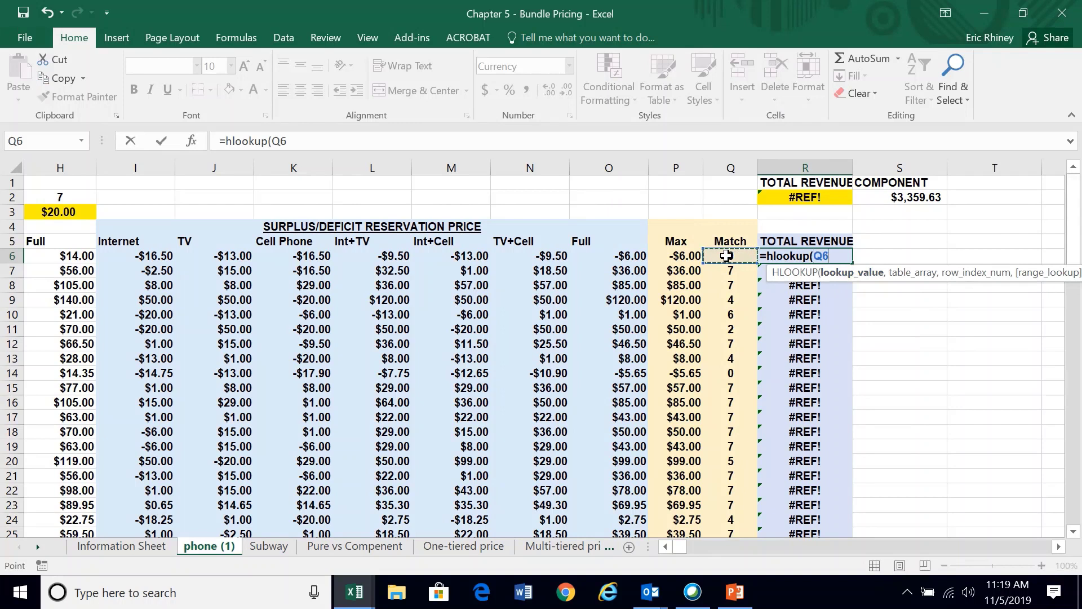
type(",")
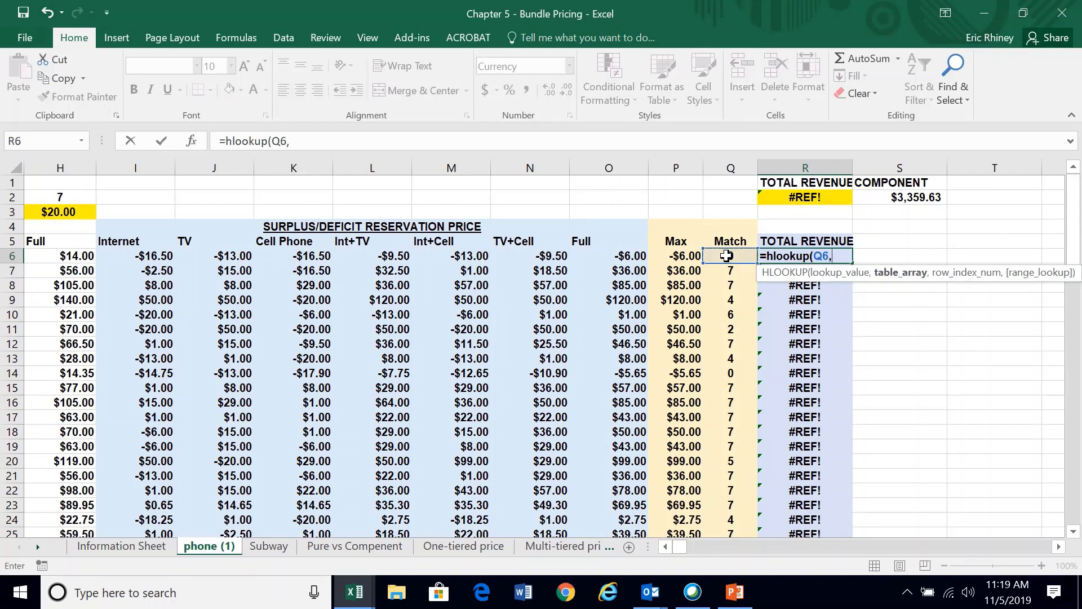
Step: Add the product numbers and prices in B2:H3 as the HLOOKUP table array, locked as $B$2:$H$3
scroll(384, 288, "left", 3)
scroll(384, 288, "left", 2)
scroll(67, 181, "left", 2)
left_click(110, 198)
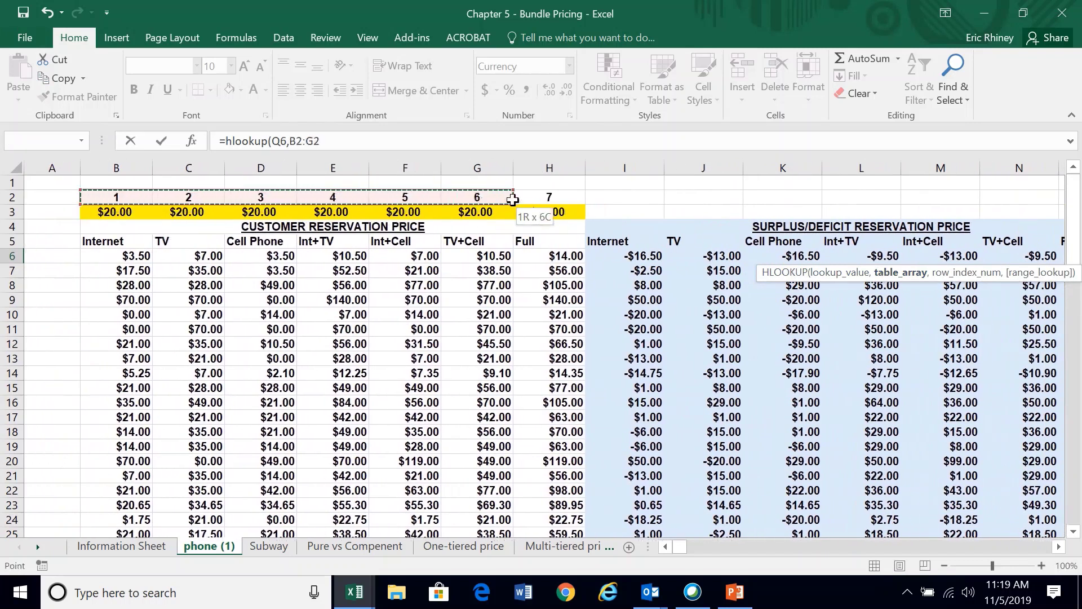
left_click_drag(546, 209, 546, 210)
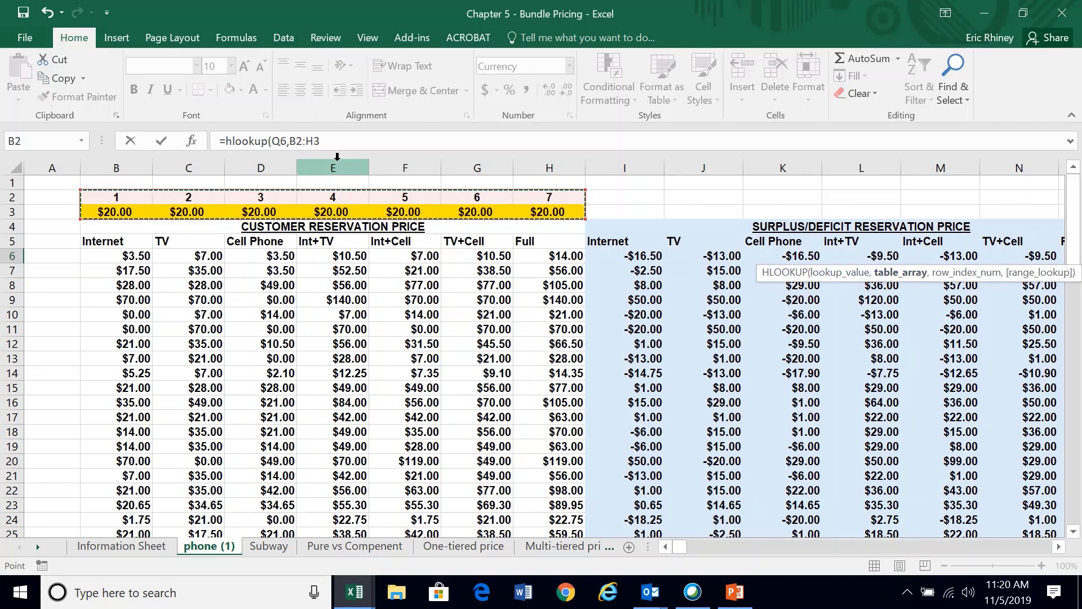
key("F4")
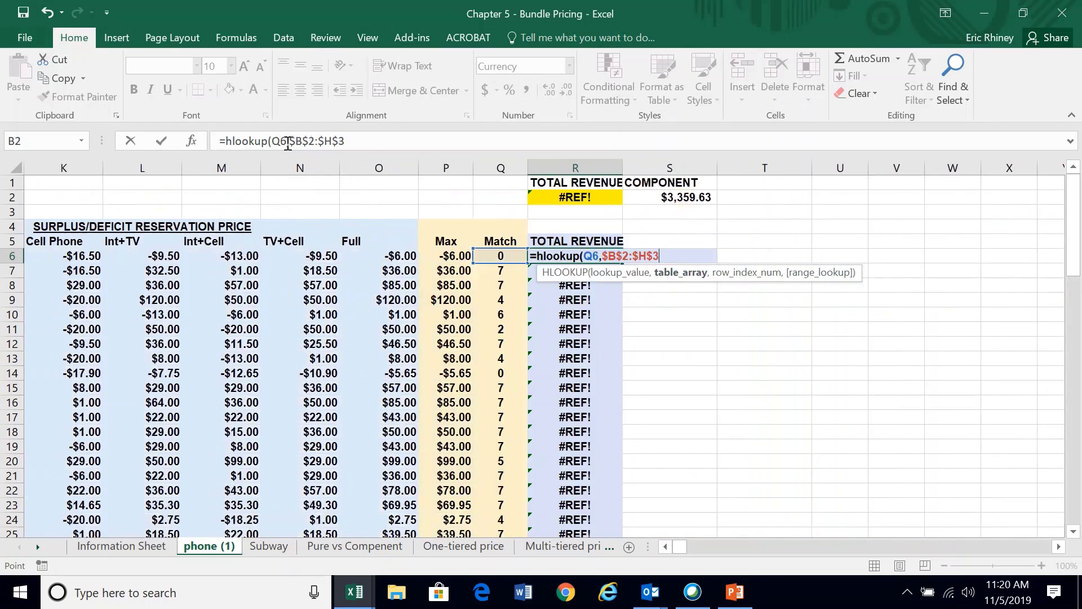
left_click(350, 140)
type(",")
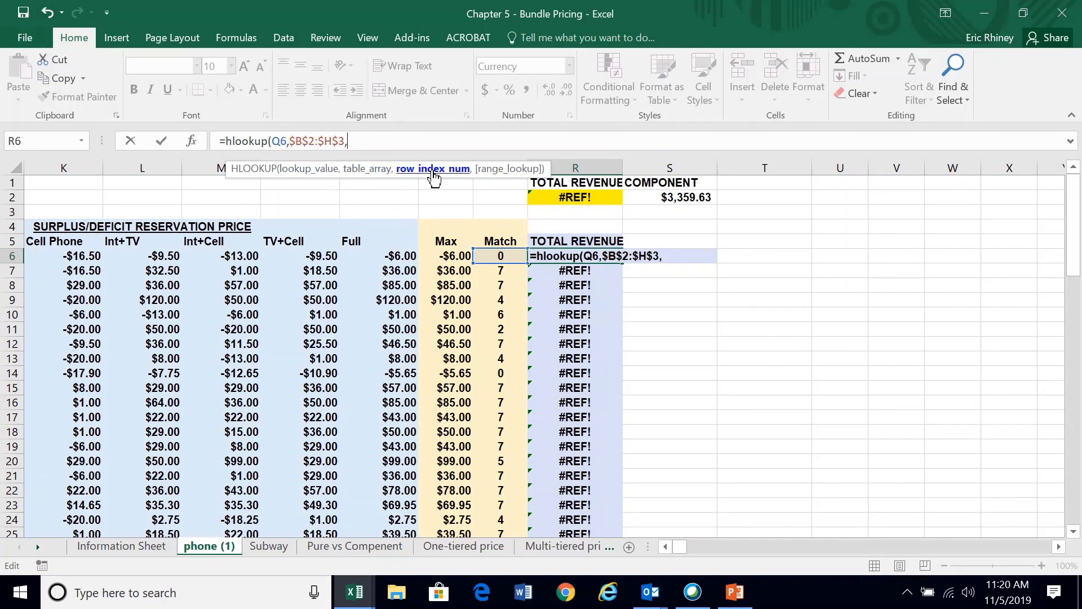
Step: Complete the R6 formula with row index 2 as =HLOOKUP(Q6,$B$2:$H$3,2) and fill it down the Total Revenue column
scroll(383, 282, "left", 5)
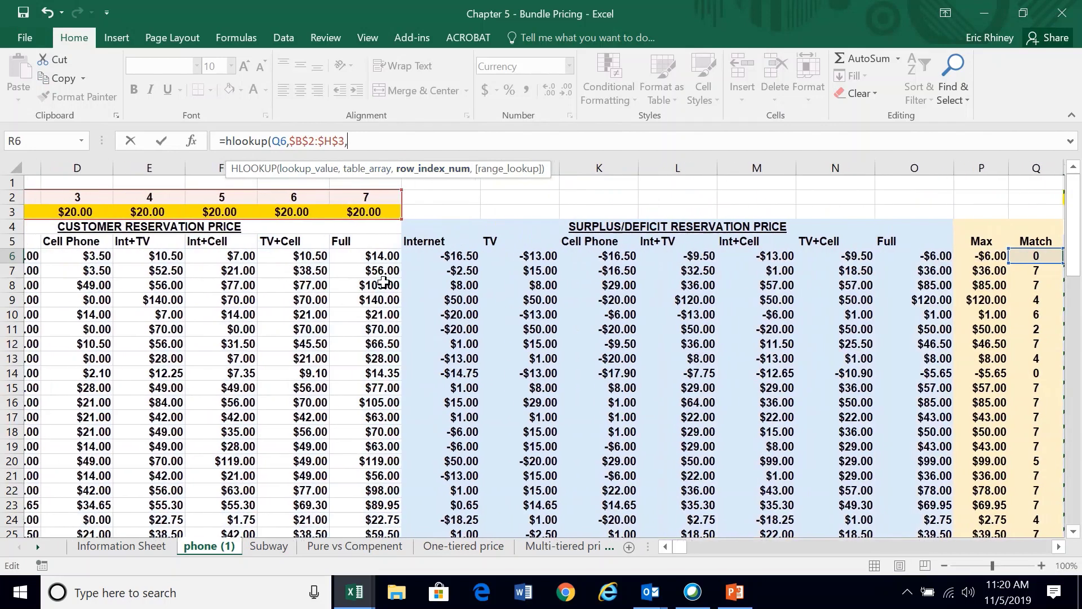
scroll(383, 282, "left", 3)
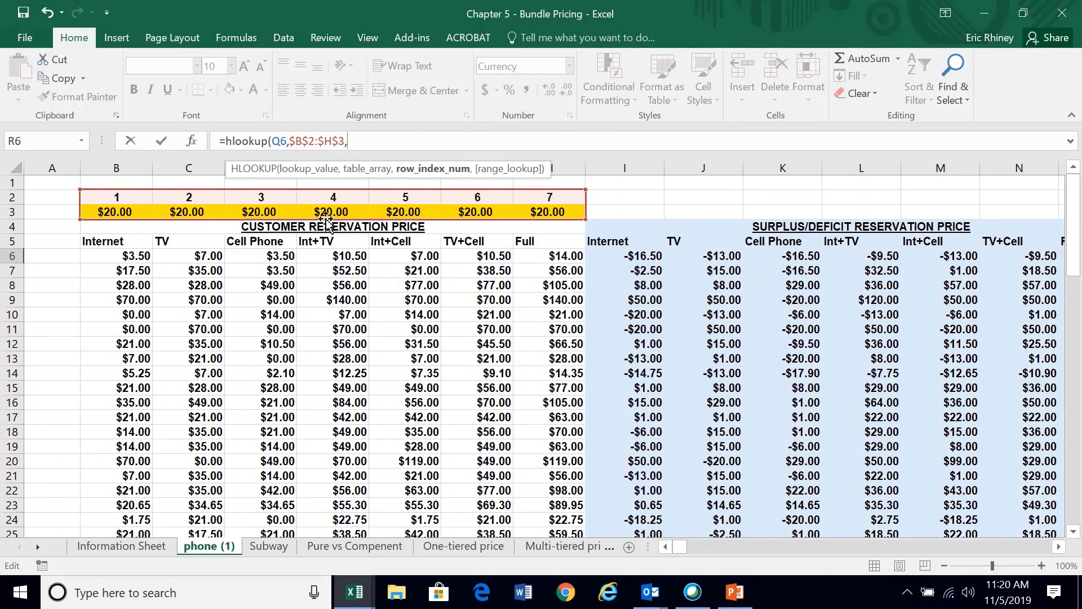
type("2")
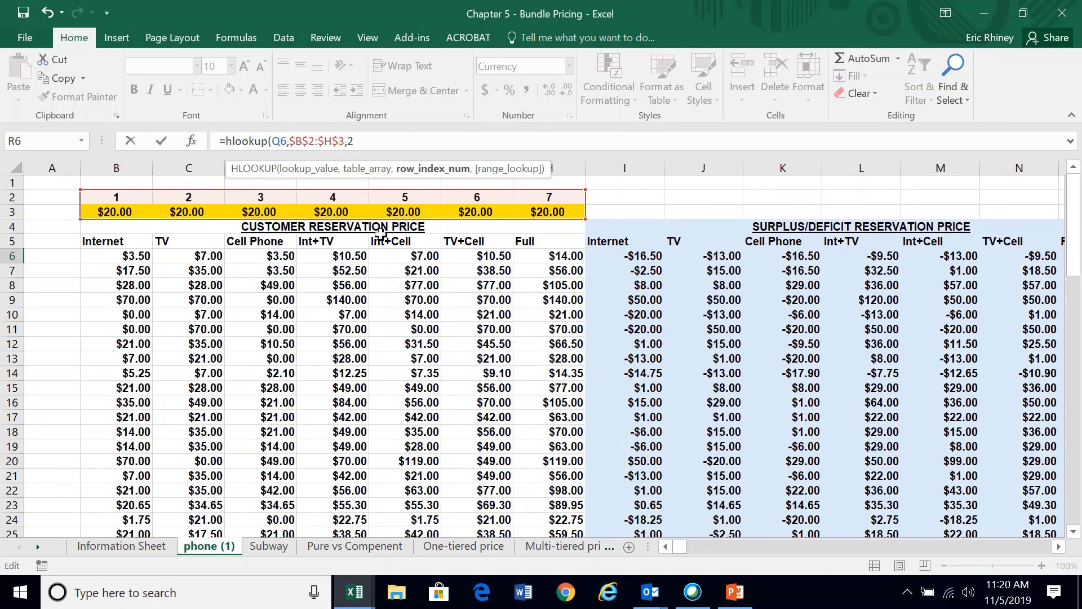
key("Return")
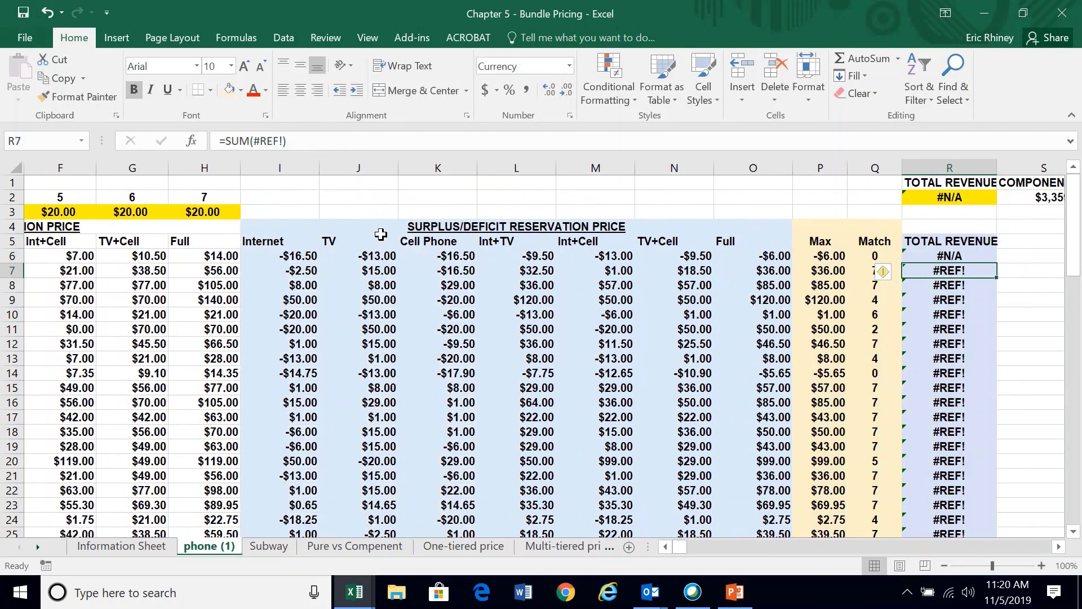
key("Up")
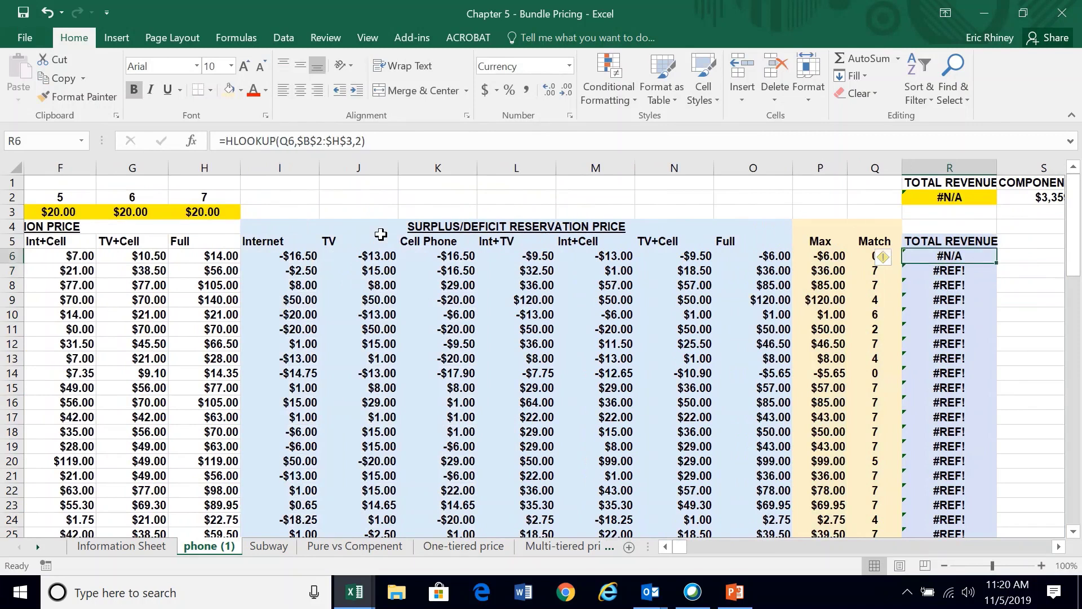
double_click(1001, 264)
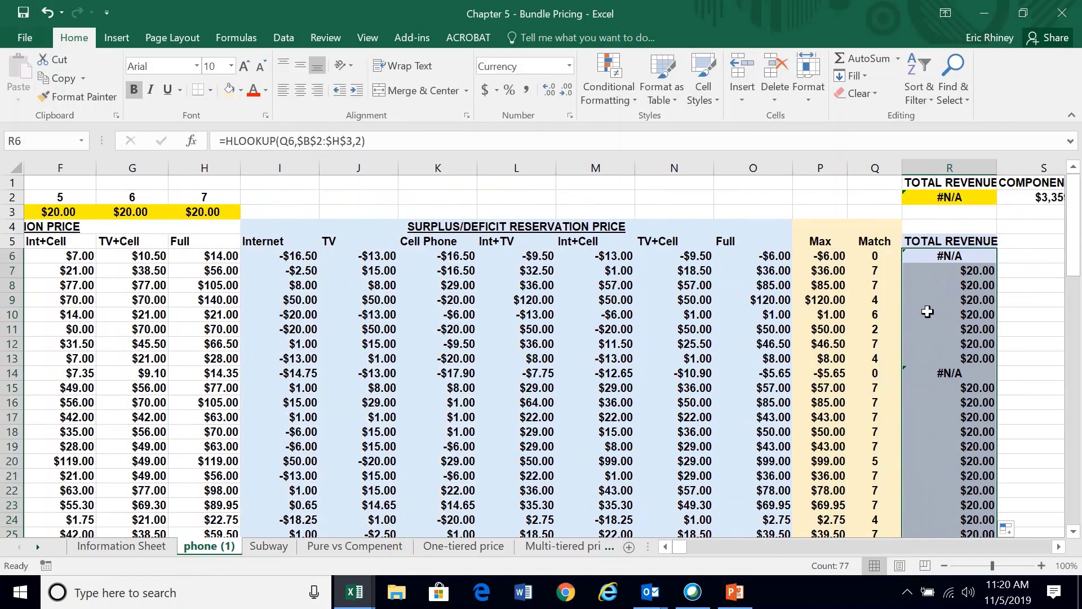
Step: Compare the lookup results in R6 and R7 with the match number in Q6 and the full-bundle surplus in O7
left_click(936, 259)
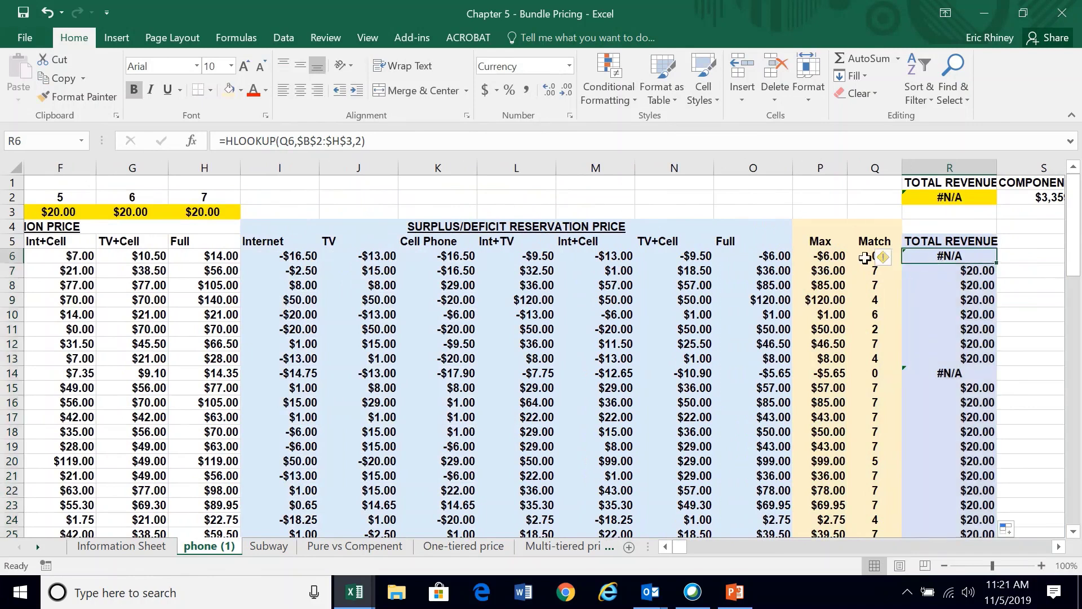
left_click(865, 258)
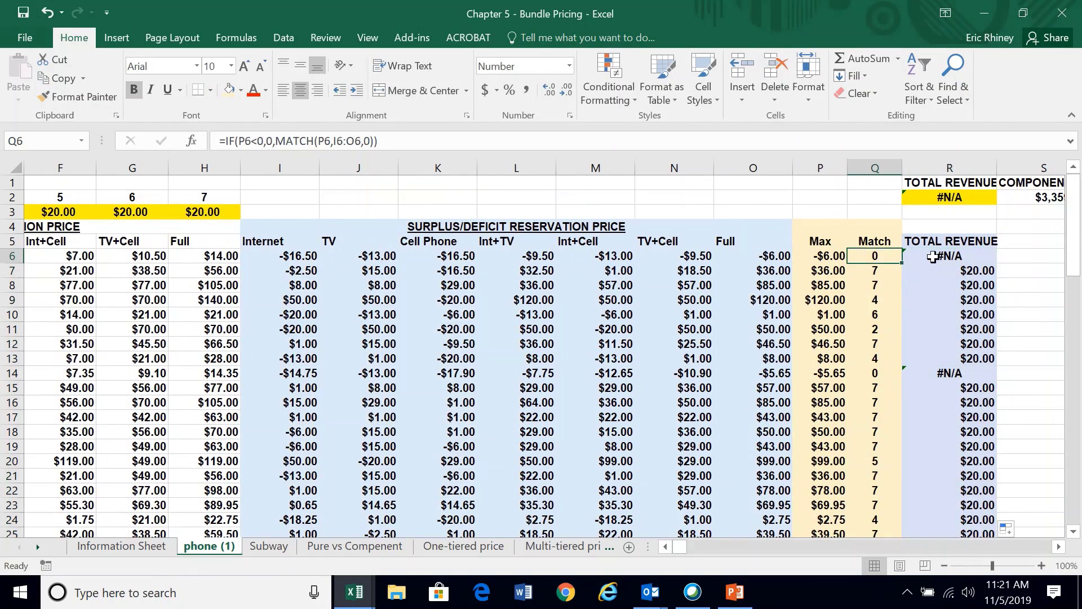
scroll(564, 275, "left", 5)
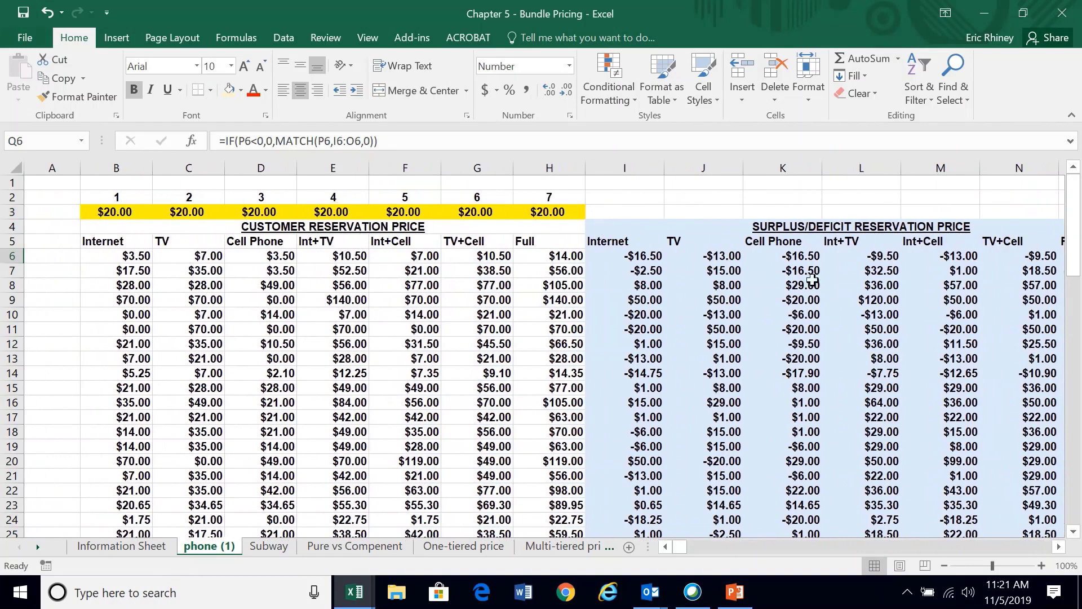
scroll(833, 278, "right", 4)
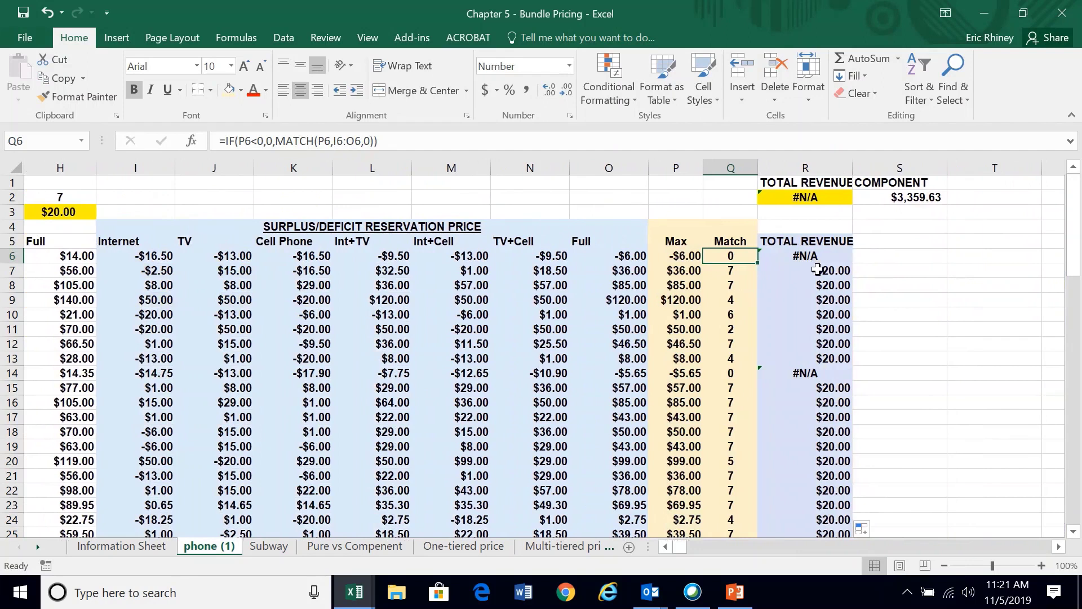
left_click(817, 271)
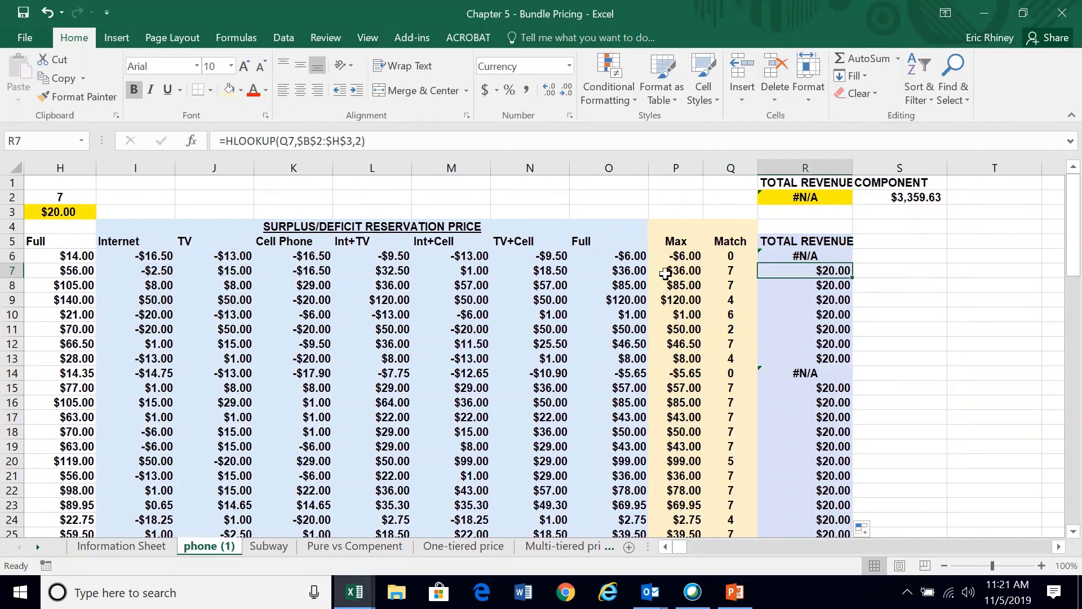
left_click(636, 273)
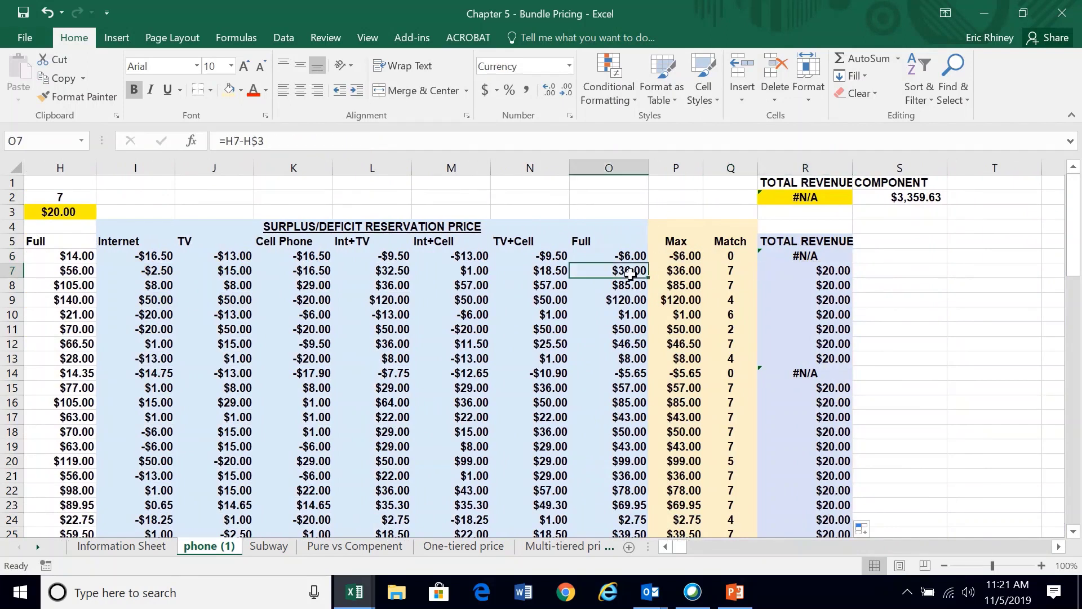
scroll(631, 274, "left", 2)
scroll(630, 274, "right", 1)
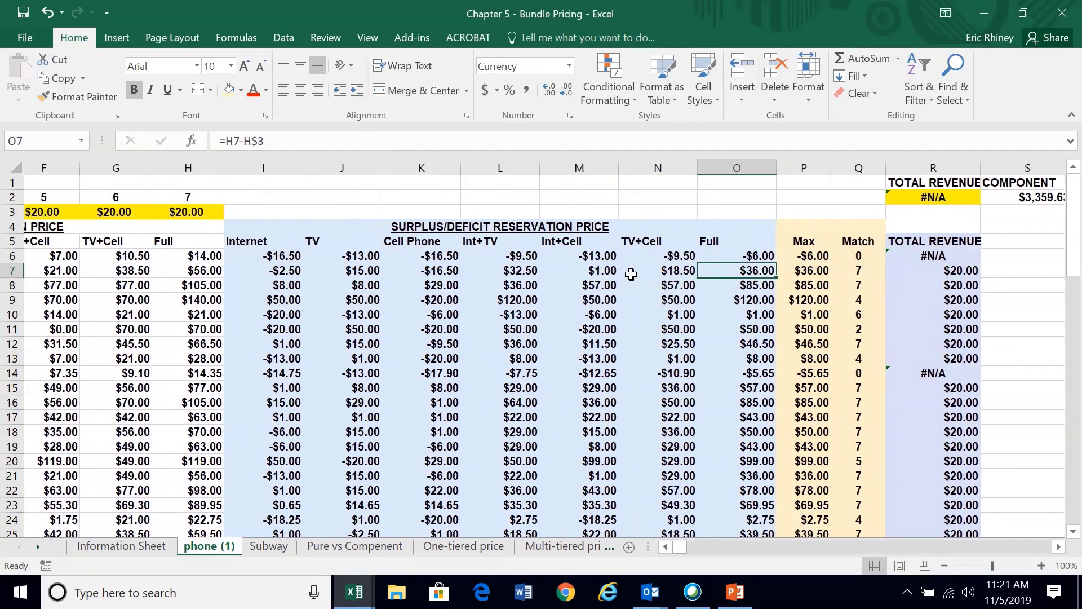
scroll(630, 274, "left", 1)
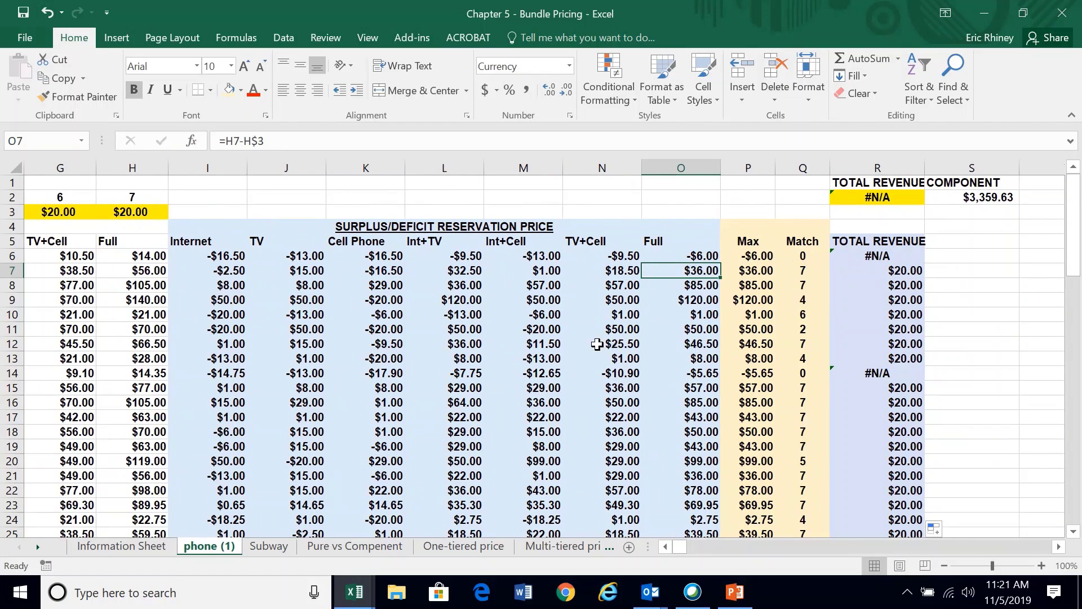
Step: Set the seven product prices in B3:H3 to 1, 2, 3, 4, 5, 6 and 7 dollars in order
scroll(493, 300, "left", 3)
scroll(493, 299, "left", 3)
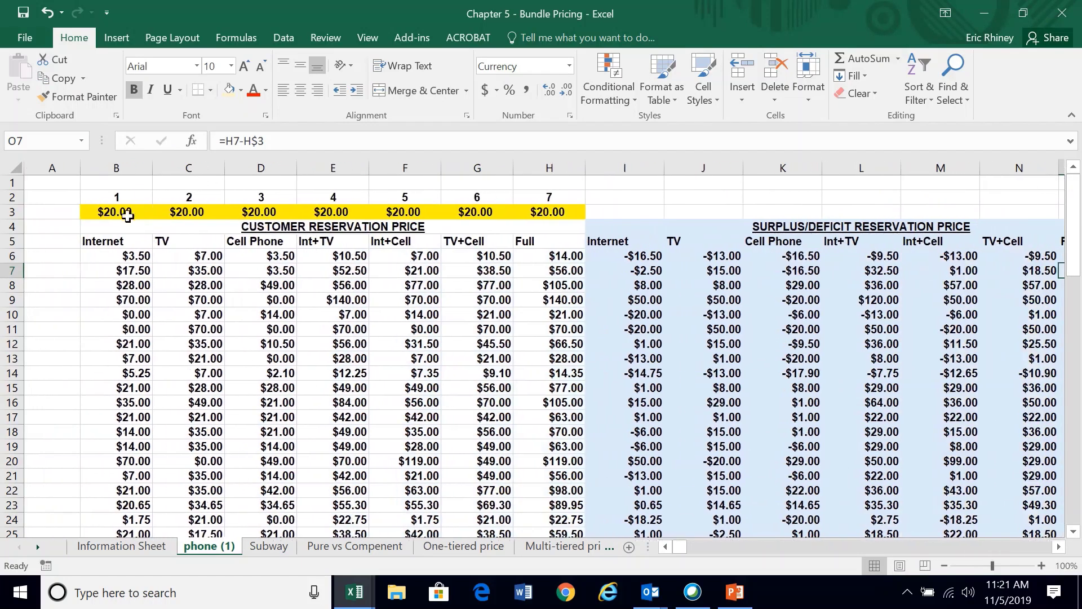
left_click(119, 213)
type("1")
key("Tab")
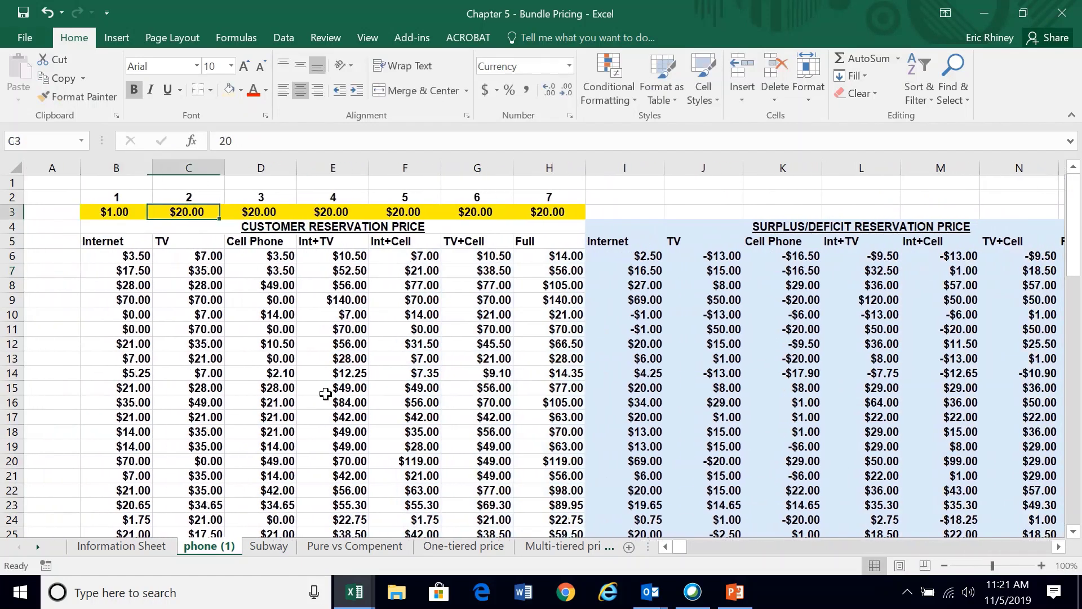
type("2")
key("Tab")
type("3")
key("Tab")
type("4")
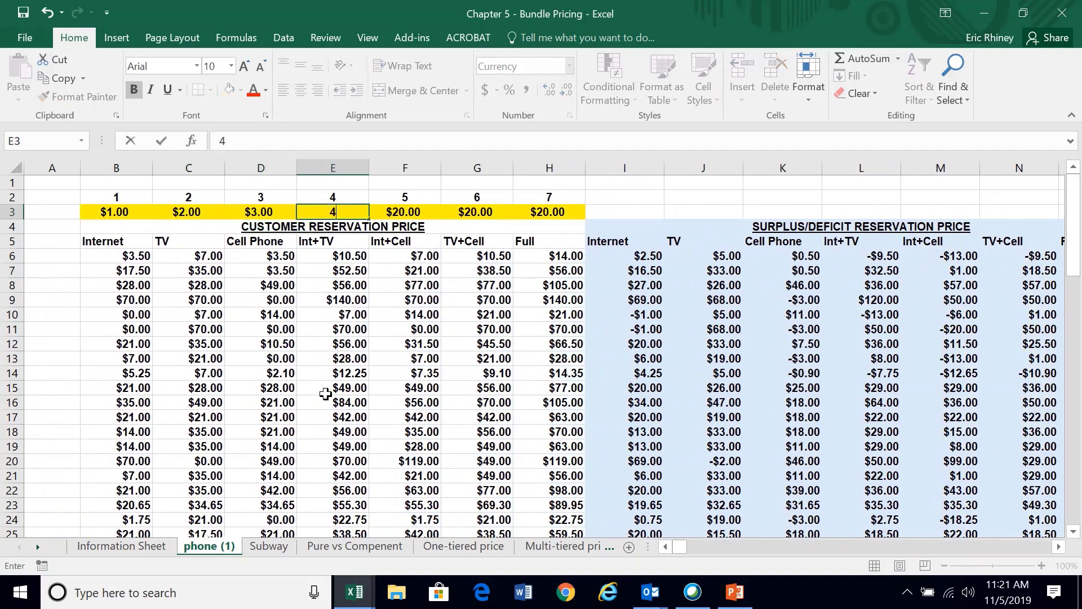
key("Tab")
type("5")
key("Tab")
type("6")
key("Tab")
type("7")
key("Tab")
Step: Check the revenue lookups in R6:R11 against the match numbers in column Q and the product prices in row 3
key("Tab")
key("Tab")
key("Tab")
key("Tab")
key("Tab")
key("Tab")
key("Tab")
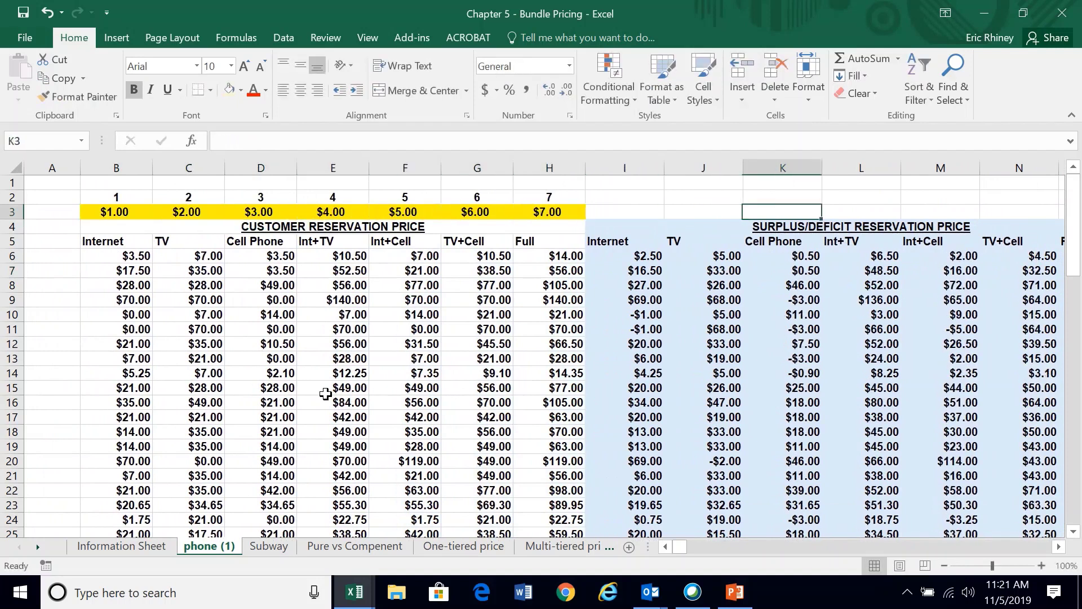
key("Tab")
key("Tab")
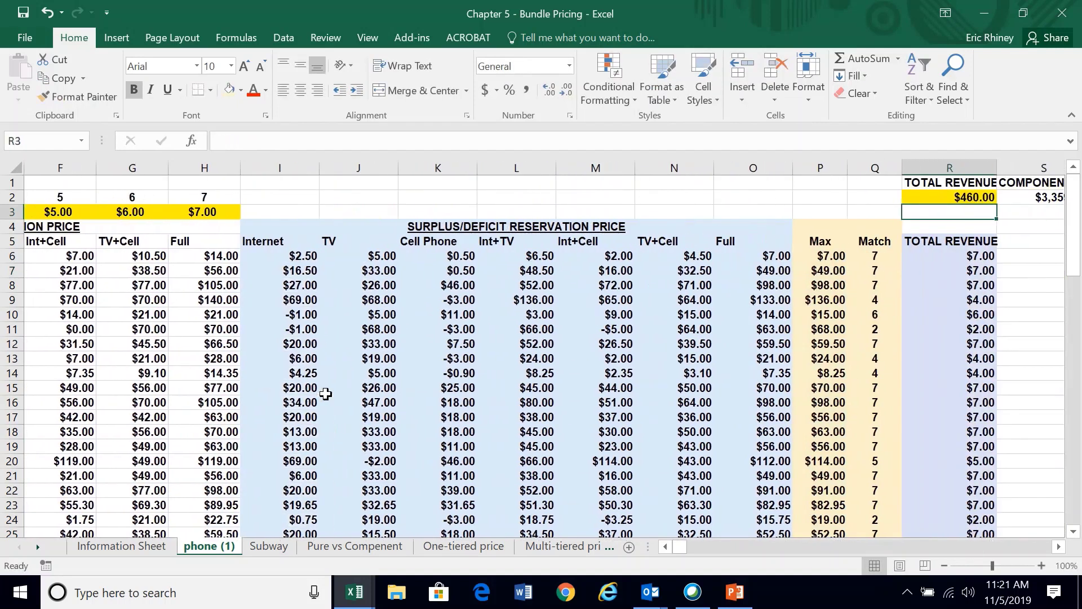
key("Left")
key("Down")
key("Down")
key("Down")
key("Right")
key("Down")
key("Down")
key("Down")
key("Down")
key("Down")
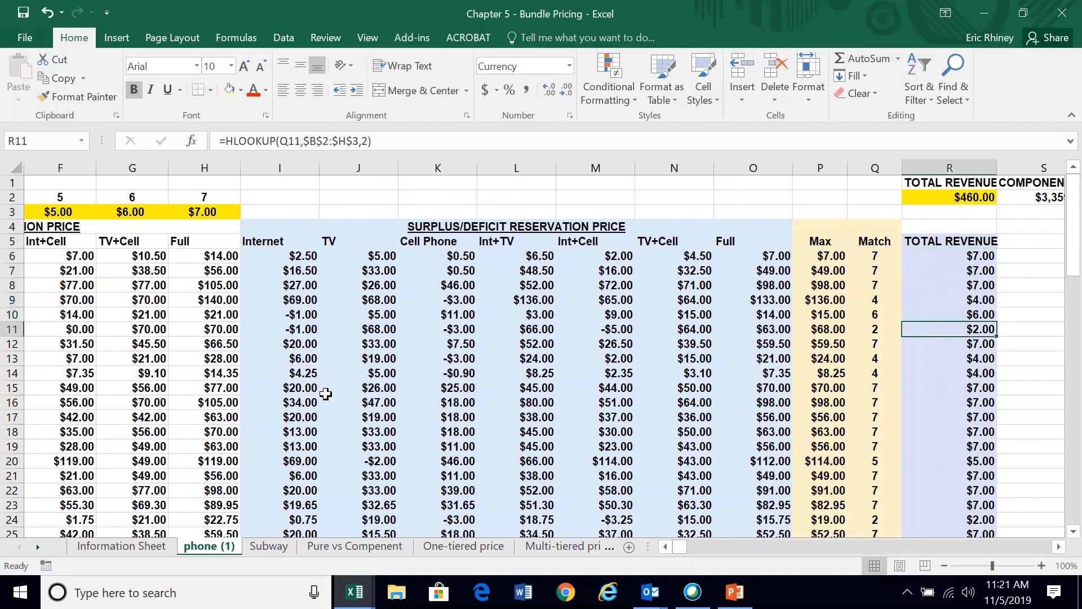
key("Up")
key("Up")
key("Up")
key("Up")
key("Up")
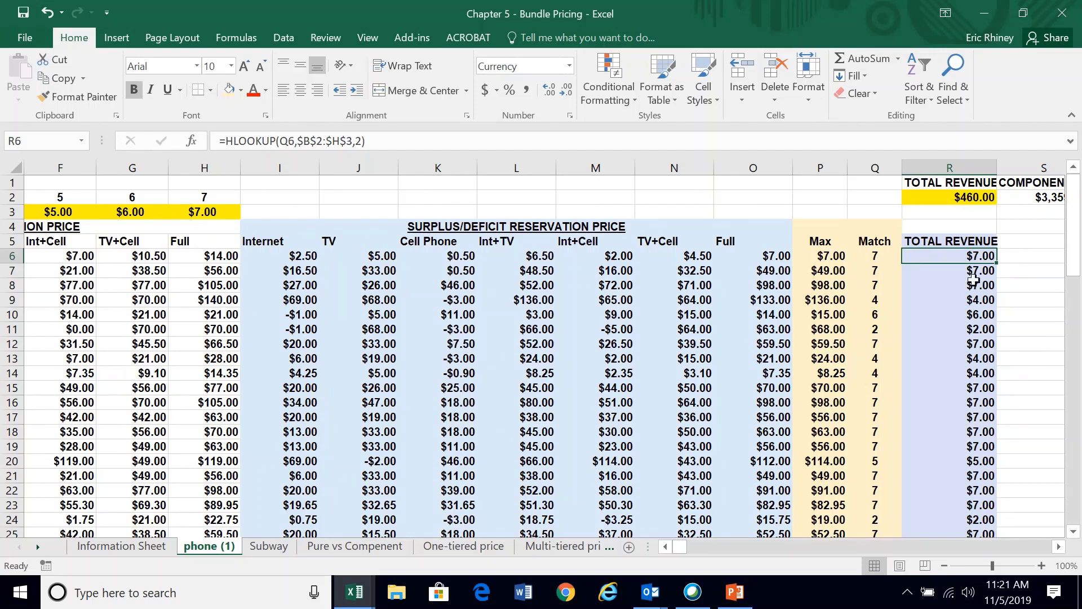
scroll(891, 374, "left", 5)
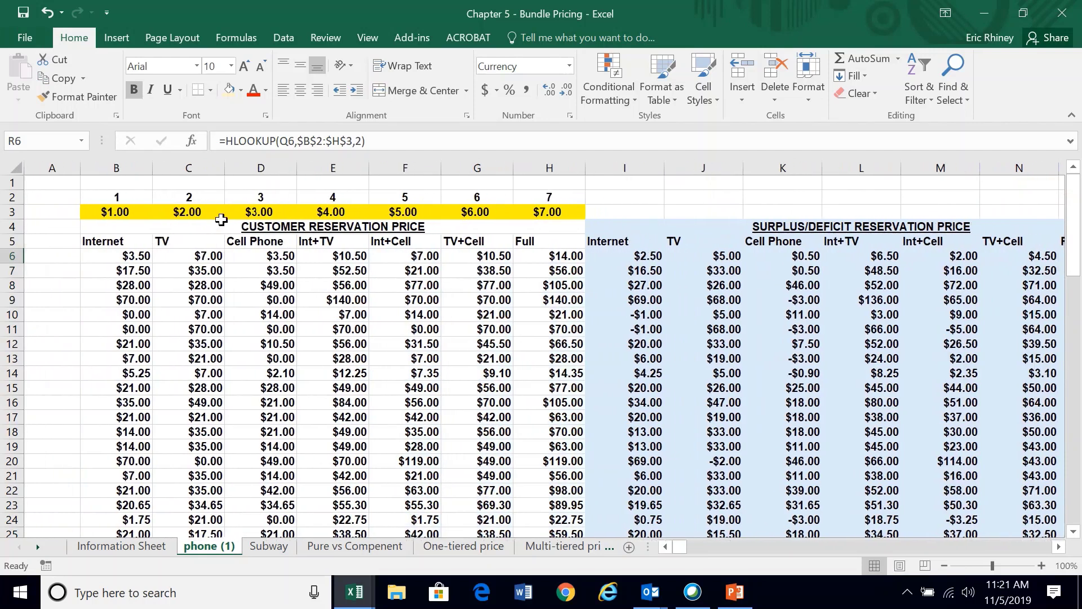
Step: Set all seven product prices in B3:H3 to 20 dollars
left_click(119, 216)
type("20")
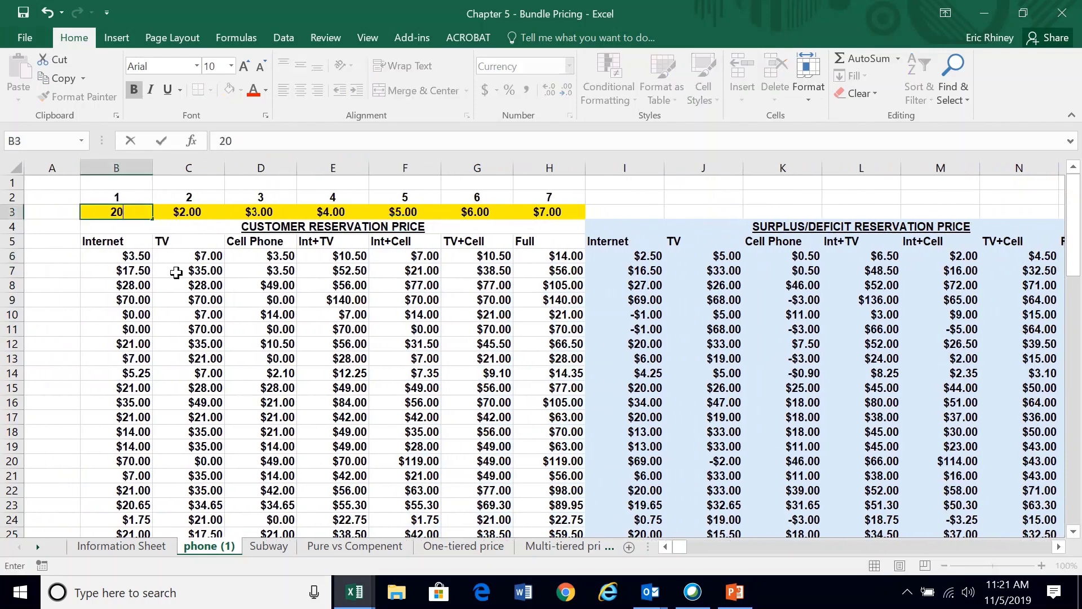
key("Tab")
type("20")
key("Tab")
type("20")
key("Tab")
type("20")
key("Tab")
type("20")
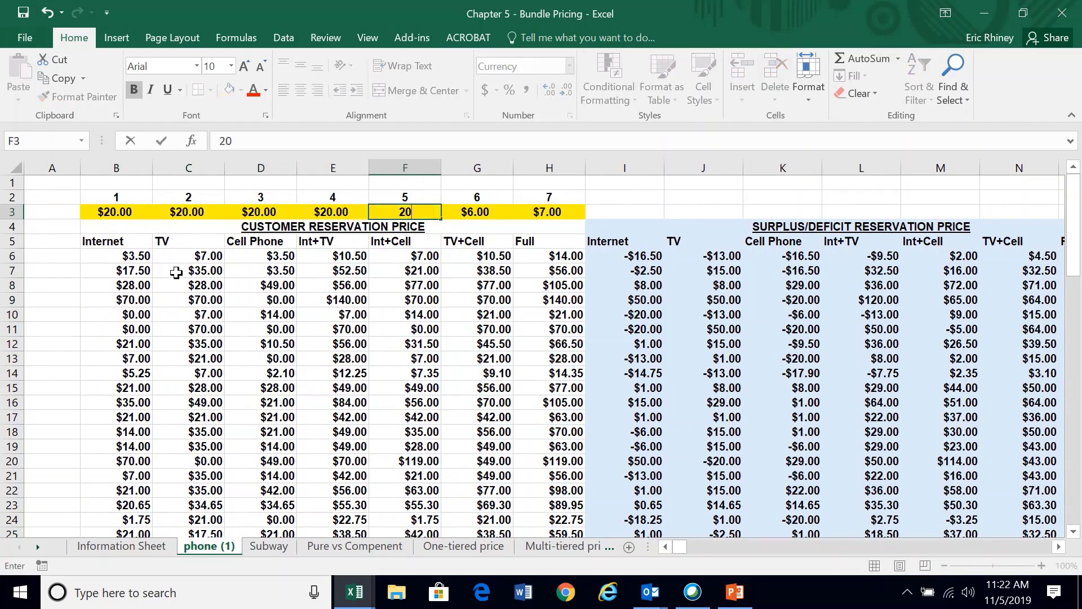
key("Tab")
type("20")
key("Tab")
type("20")
key("Tab")
Step: Check the revenue lookups in R6:R15 and the total in R2 against the match numbers in column Q
key("Tab")
key("Tab")
key("Tab")
key("Tab")
key("Tab")
key("Tab")
key("Tab")
key("Tab")
key("Tab")
key("Tab")
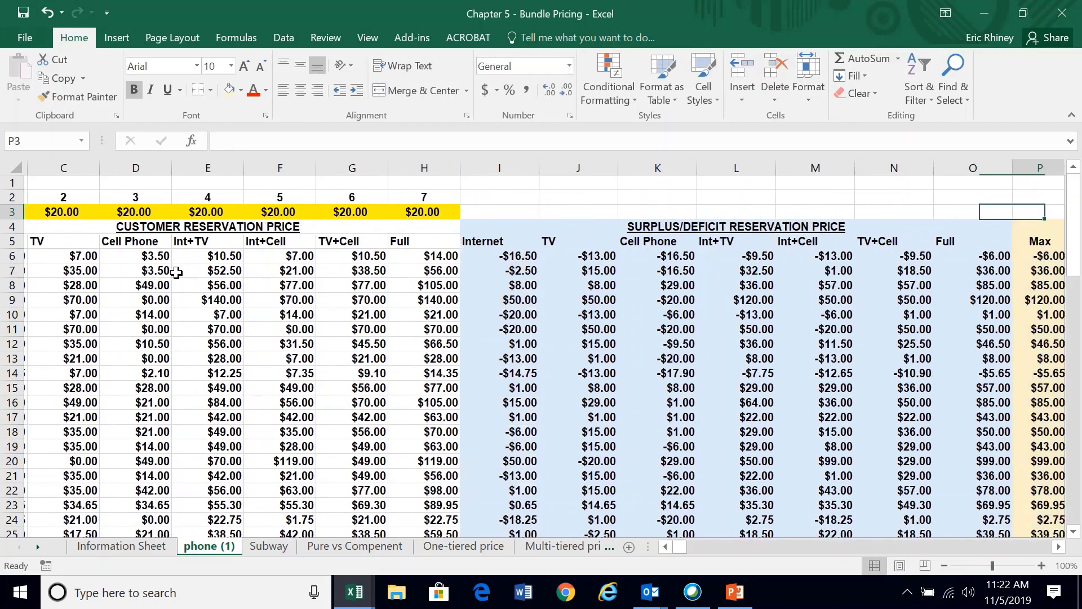
key("Down")
key("Down")
key("Left")
key("Up")
key("Up")
key("Up")
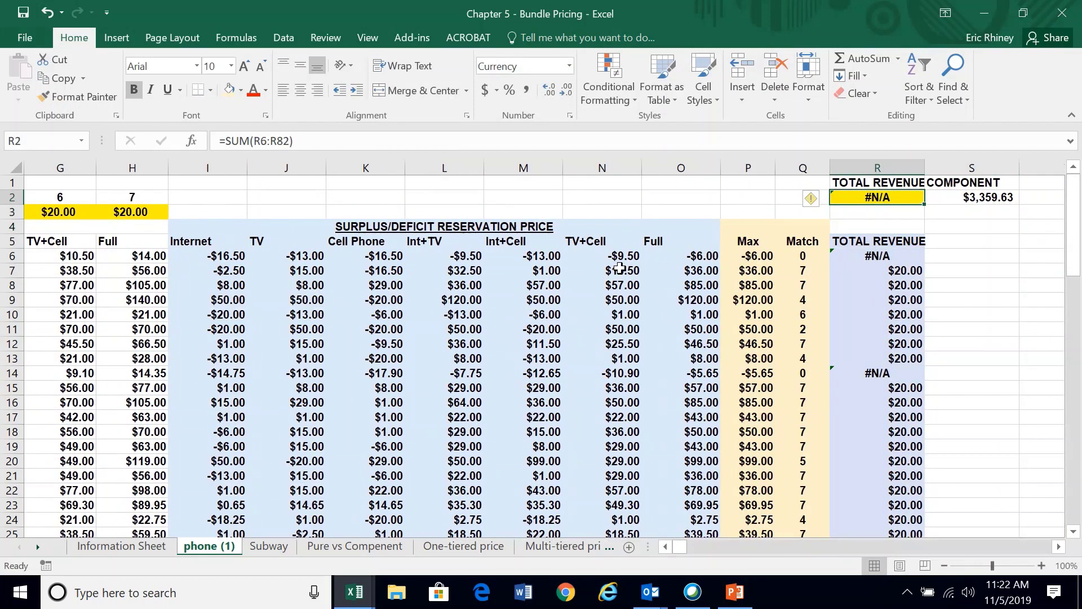
left_click_drag(857, 253, 845, 391)
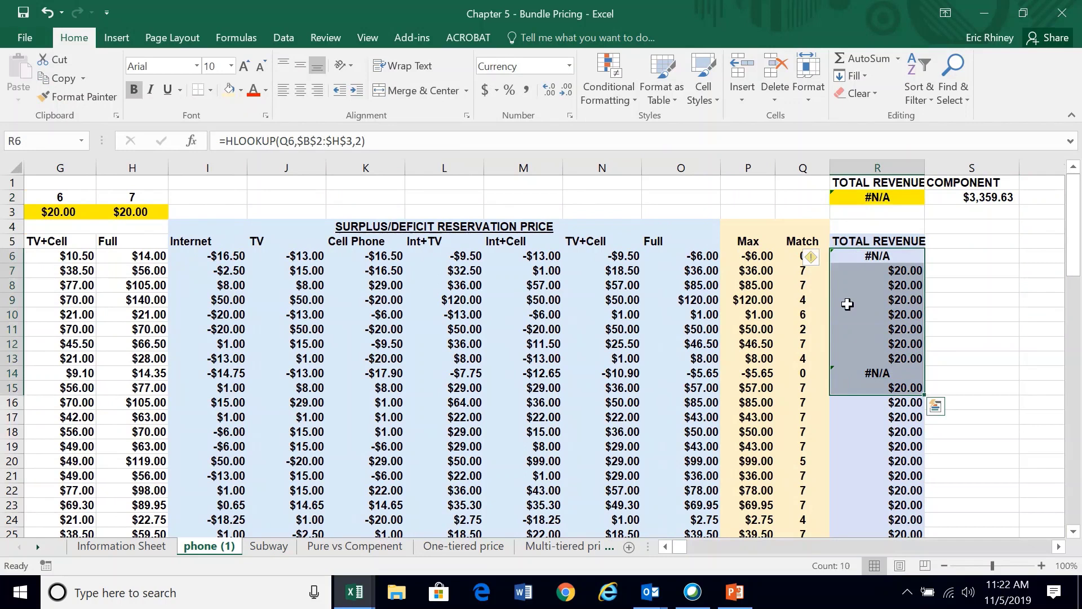
left_click(851, 260)
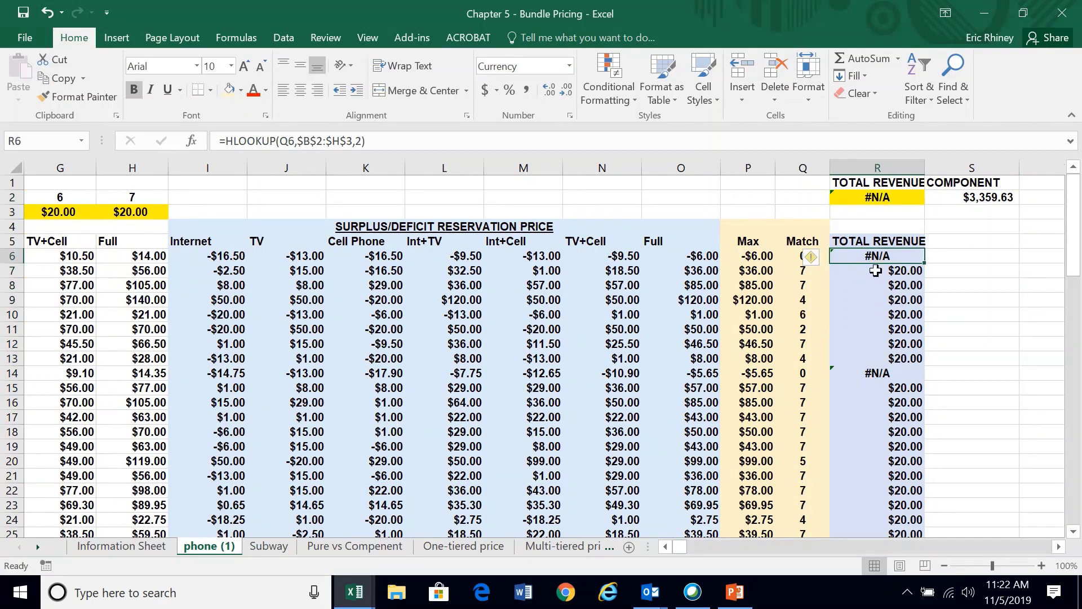
left_click(881, 197)
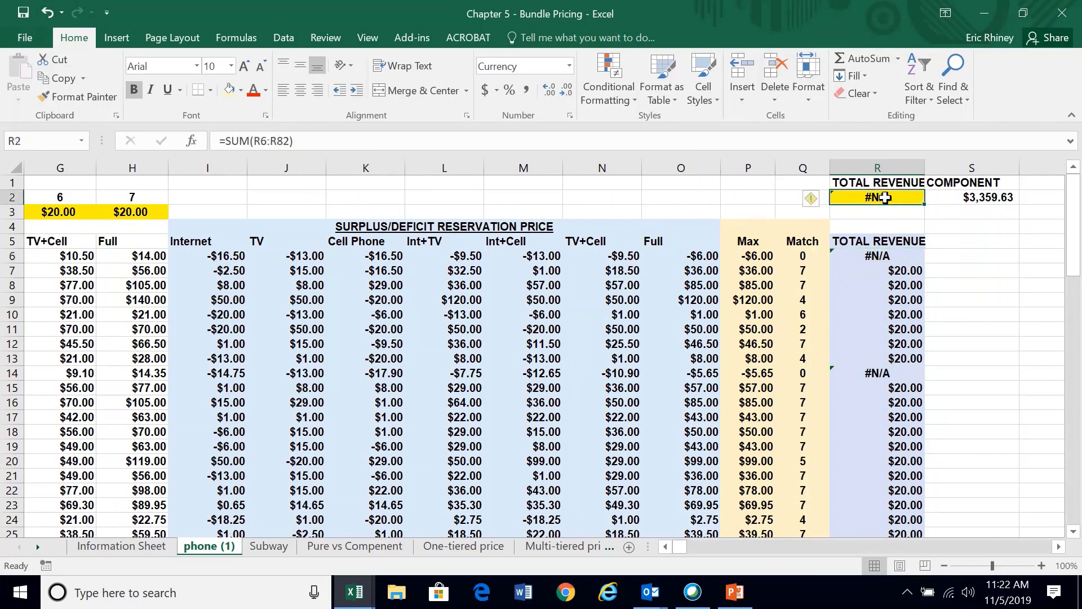
Step: Try wrapping the R6 lookup as =IFERROR(0,HLOOKUP(Q6,$B$2:$H$3,2)) and filling it down the Total Revenue column
left_click(873, 257)
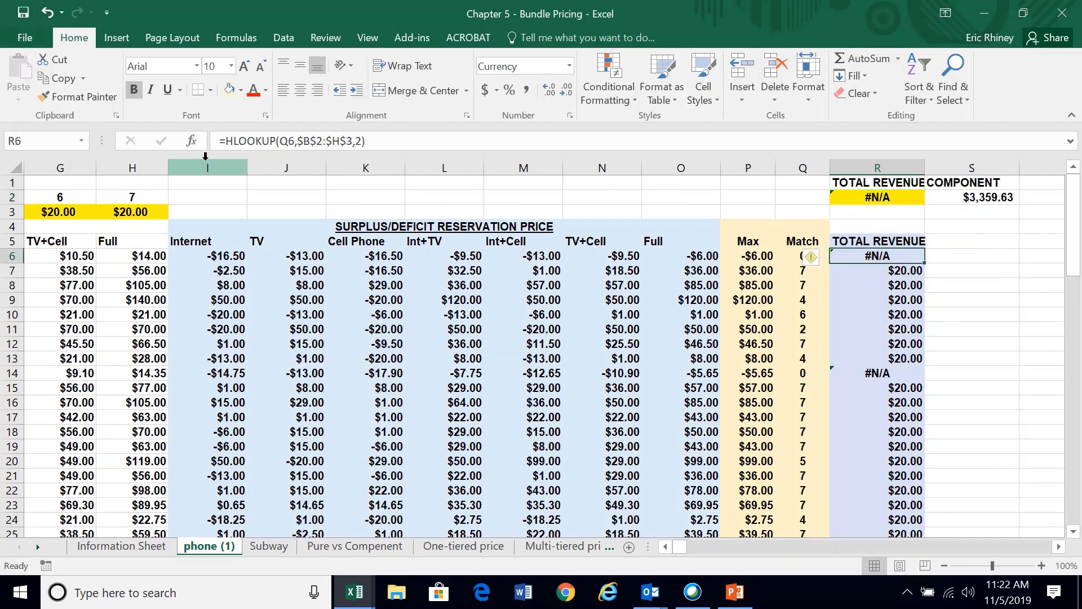
left_click(223, 141)
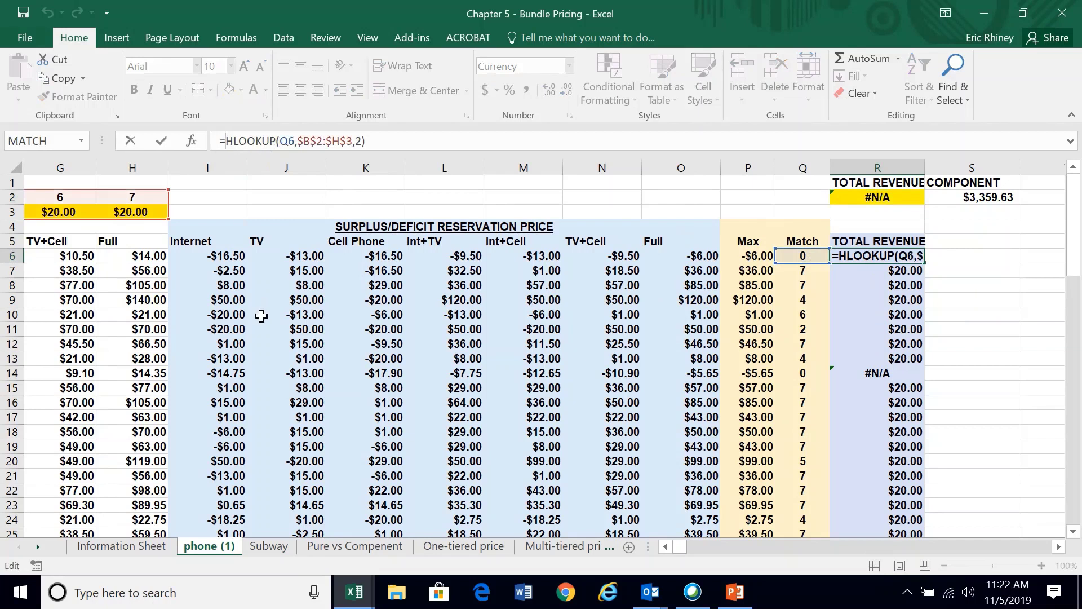
type("iferro")
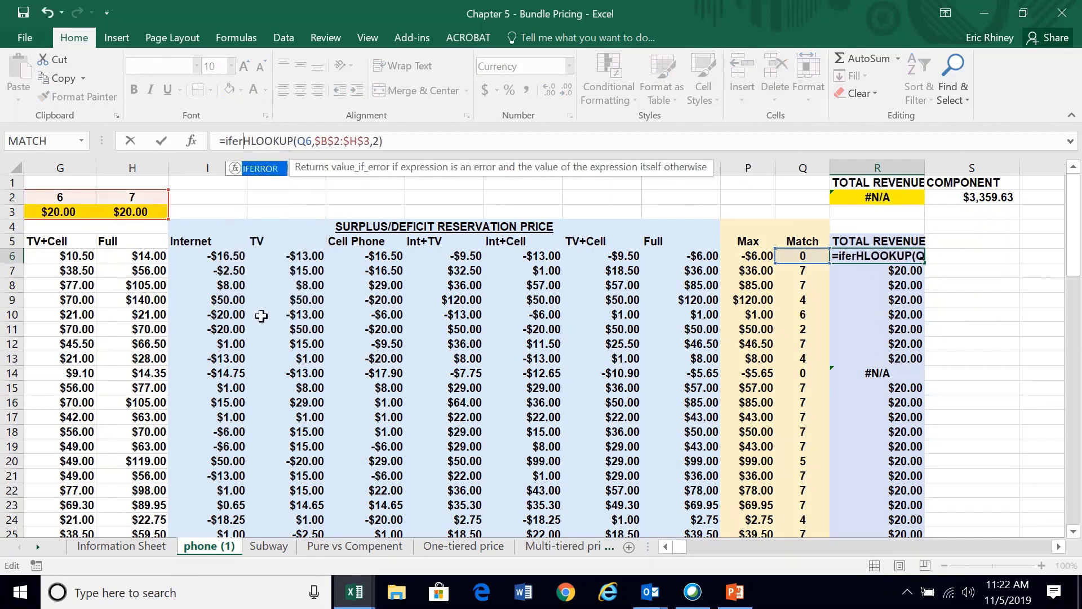
type("r(")
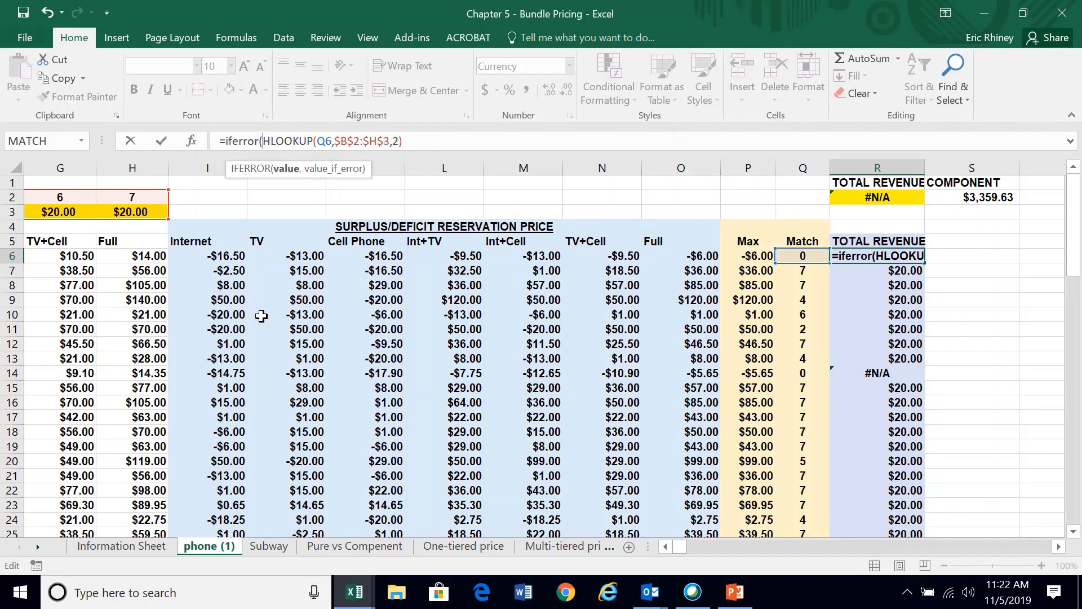
type("0")
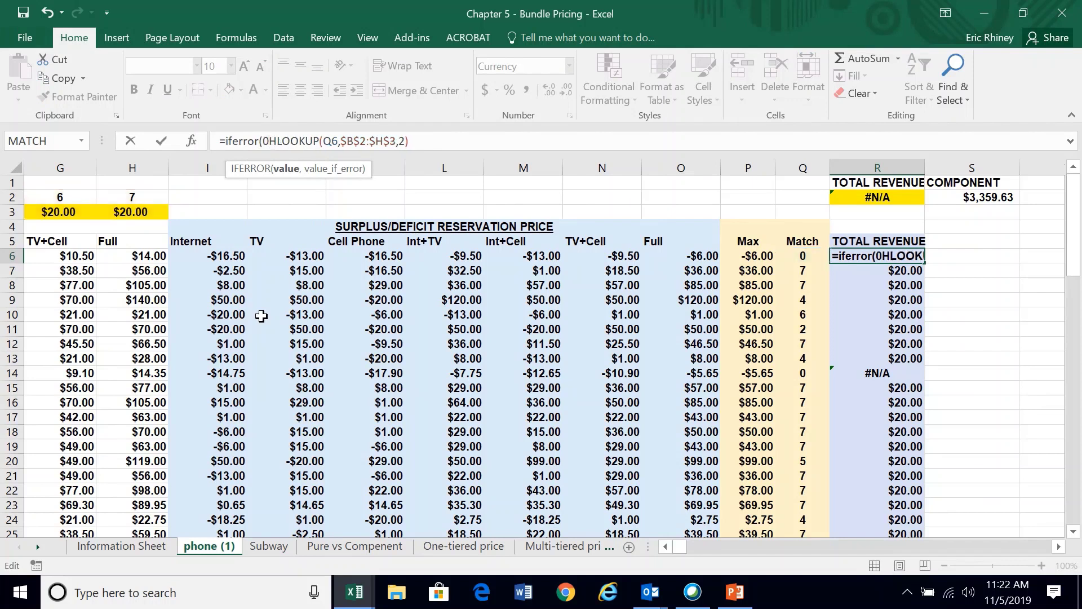
type(",")
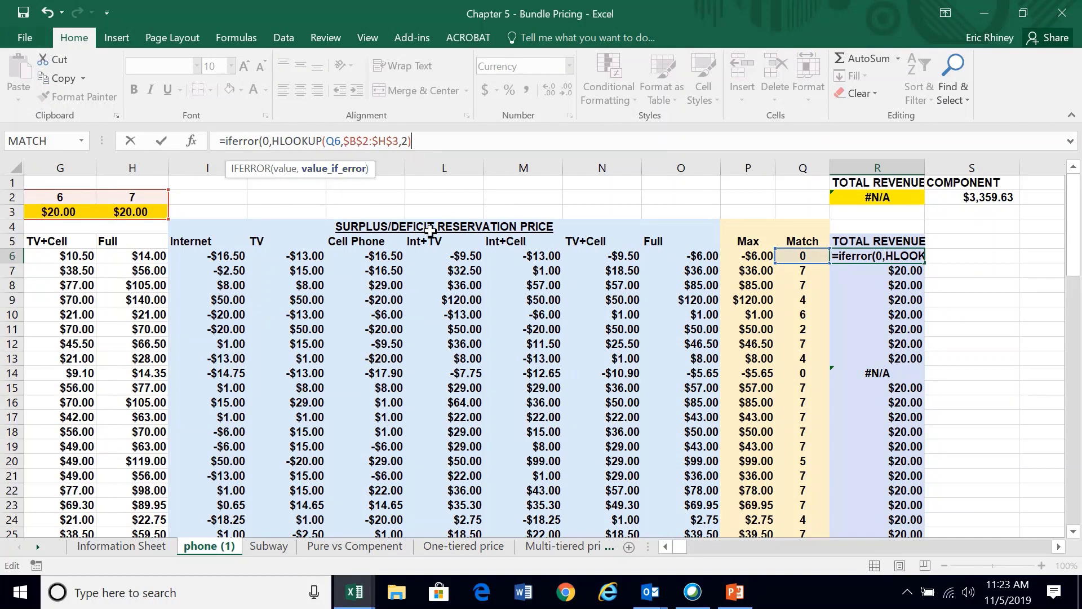
key("End")
key("Return")
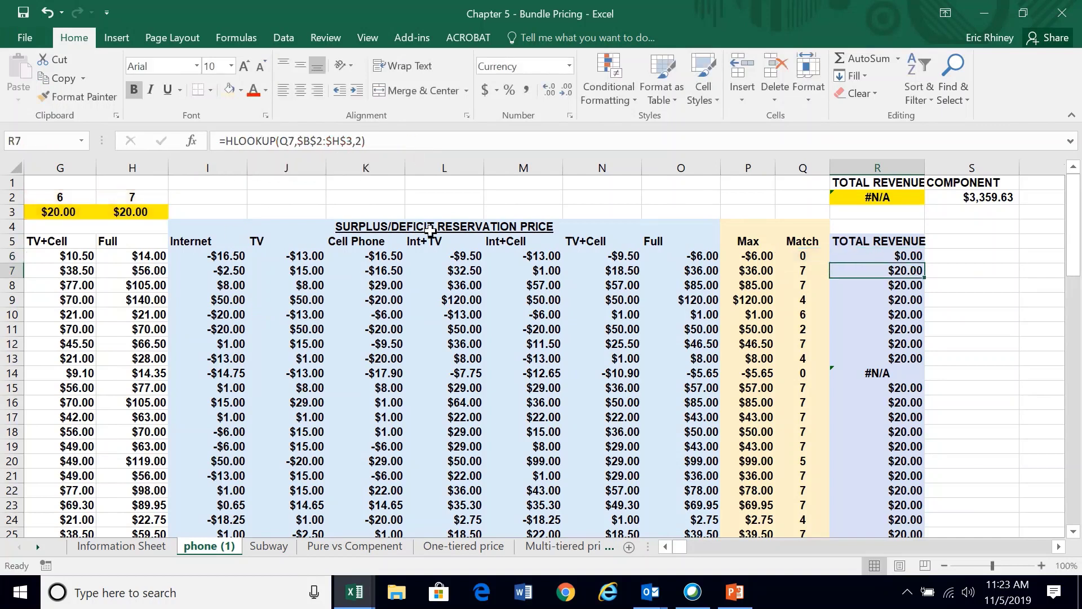
key("Up")
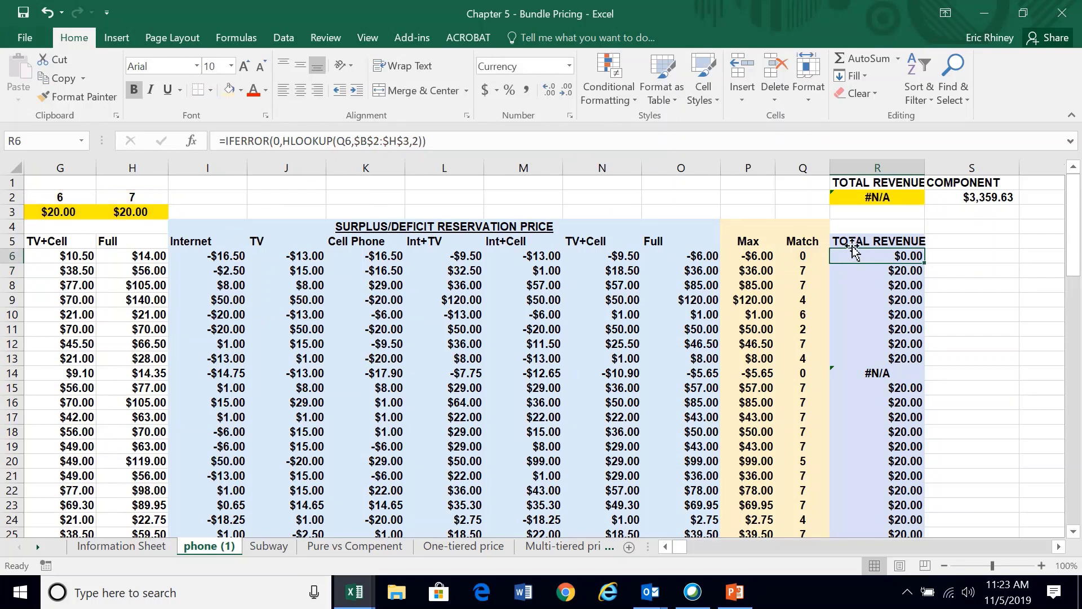
double_click(925, 268)
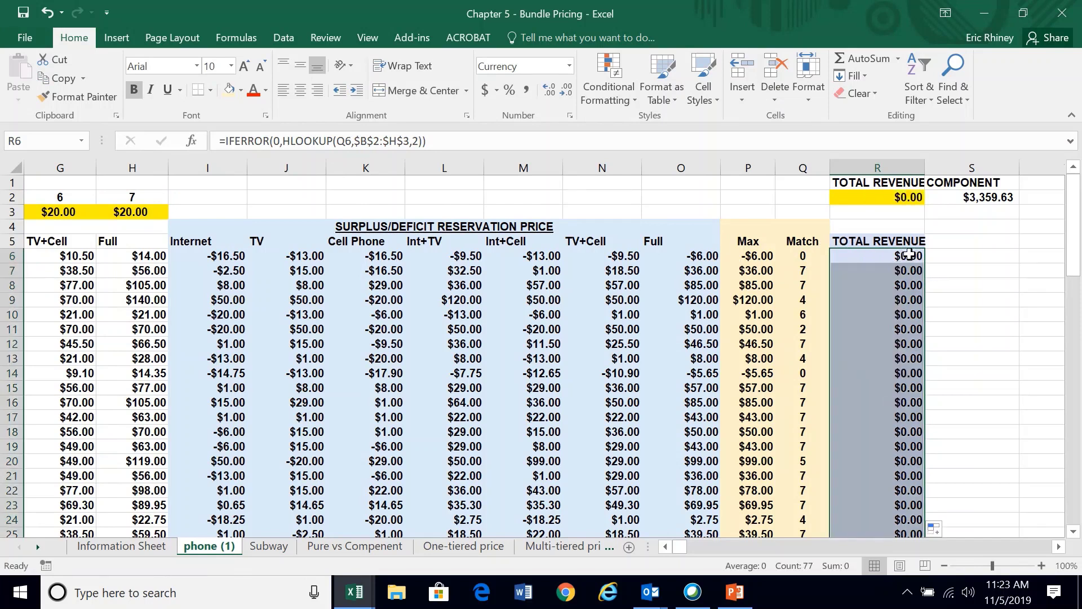
Step: Examine the filled IFERROR formulas in the first rows of the Total Revenue column
key("Down")
key("Down")
key("Down")
key("Up")
key("Up")
key("Up")
key("Up")
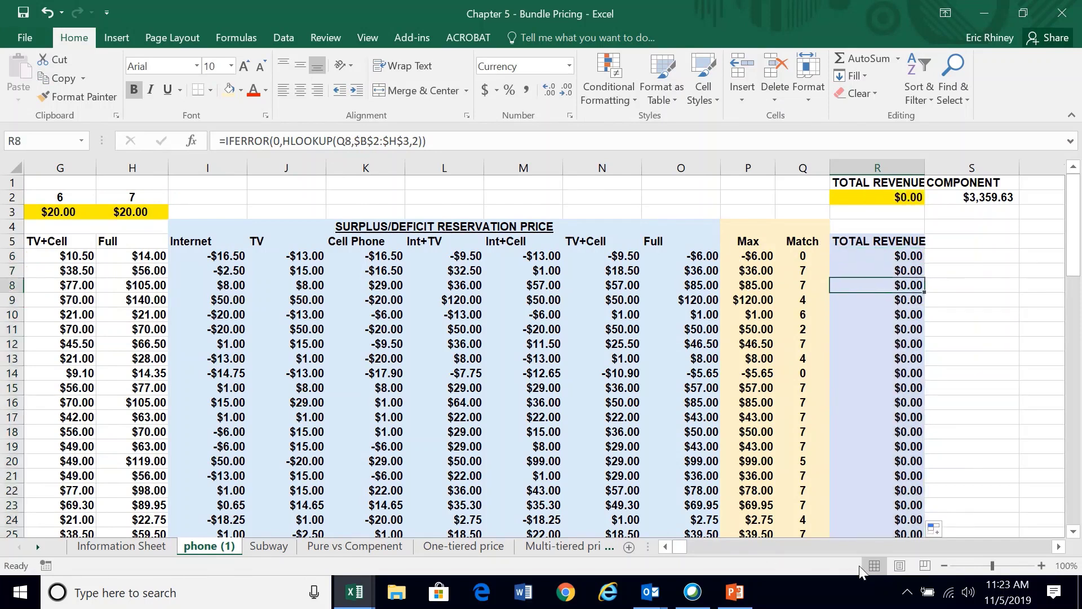
key("Down")
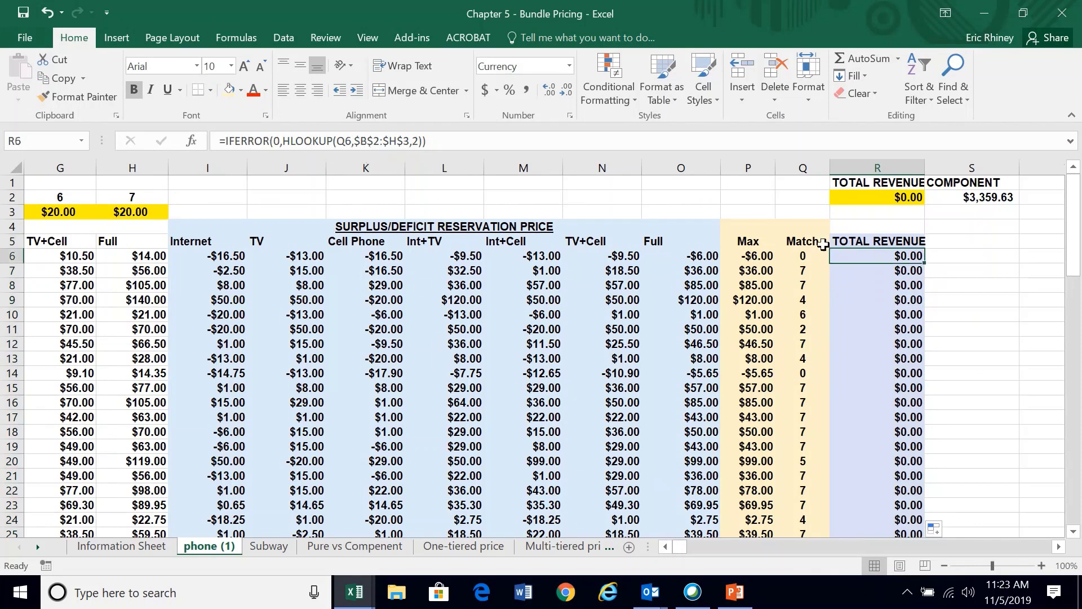
Step: Review the R6 formula's arguments and undo the IFERROR change and its fill down the Total Revenue column
left_click(493, 140)
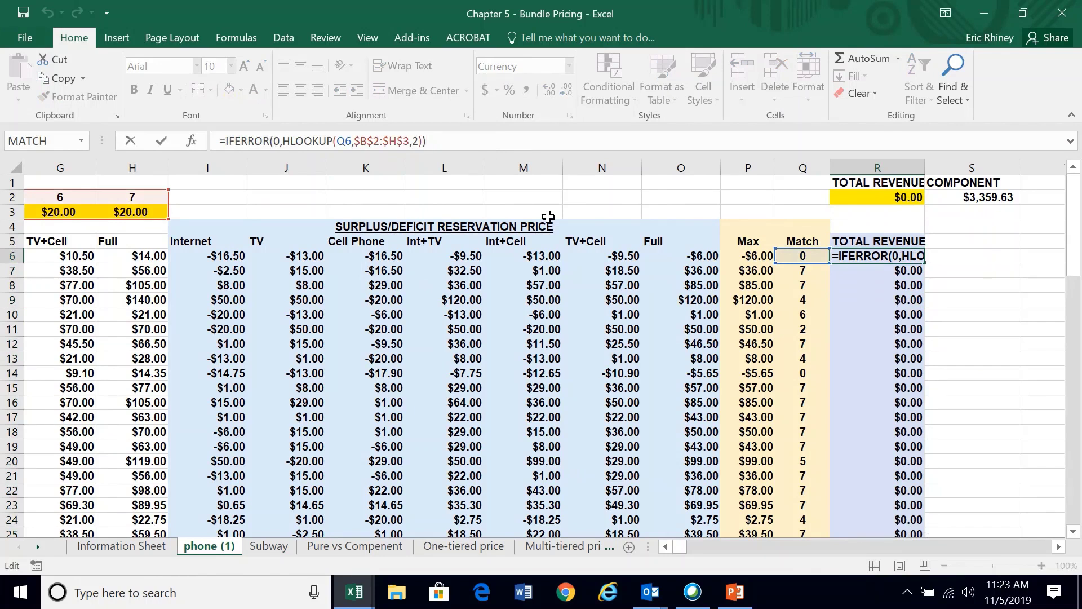
key("End")
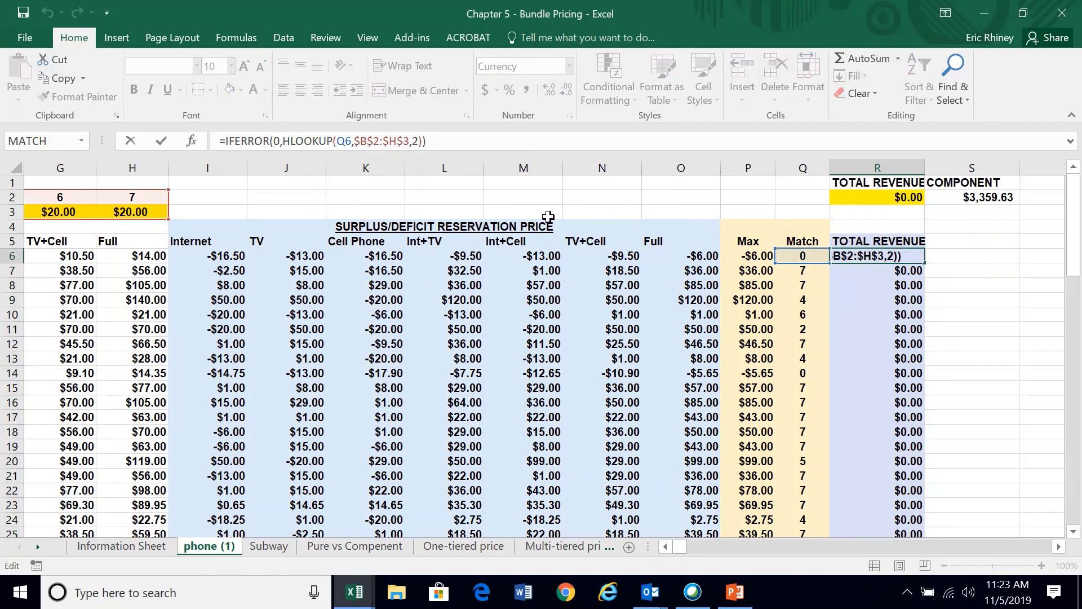
key("Return")
key("Up")
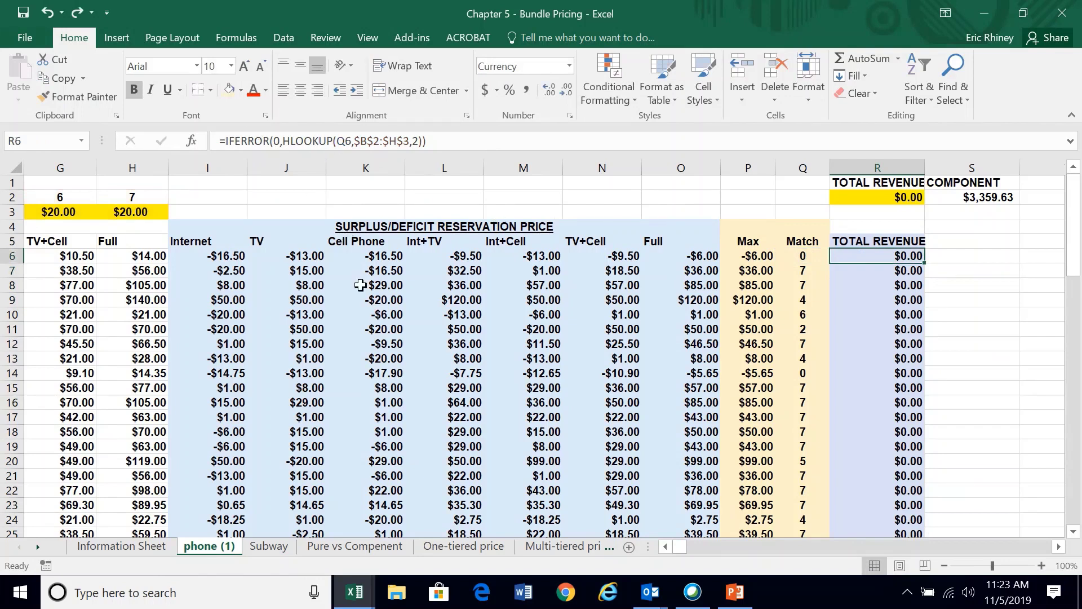
key("ctrl+z")
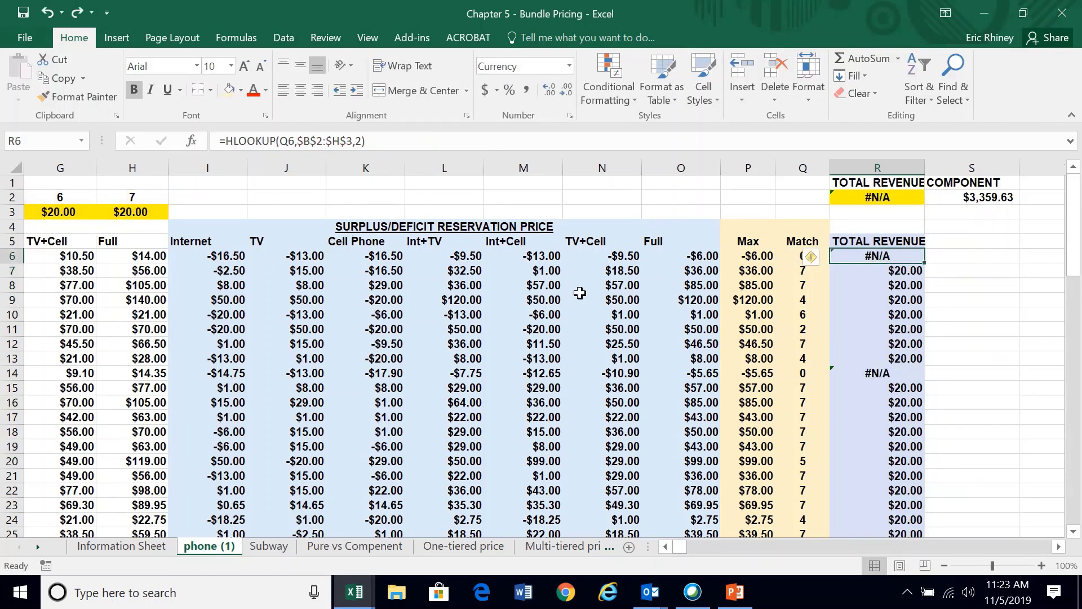
left_click(878, 198)
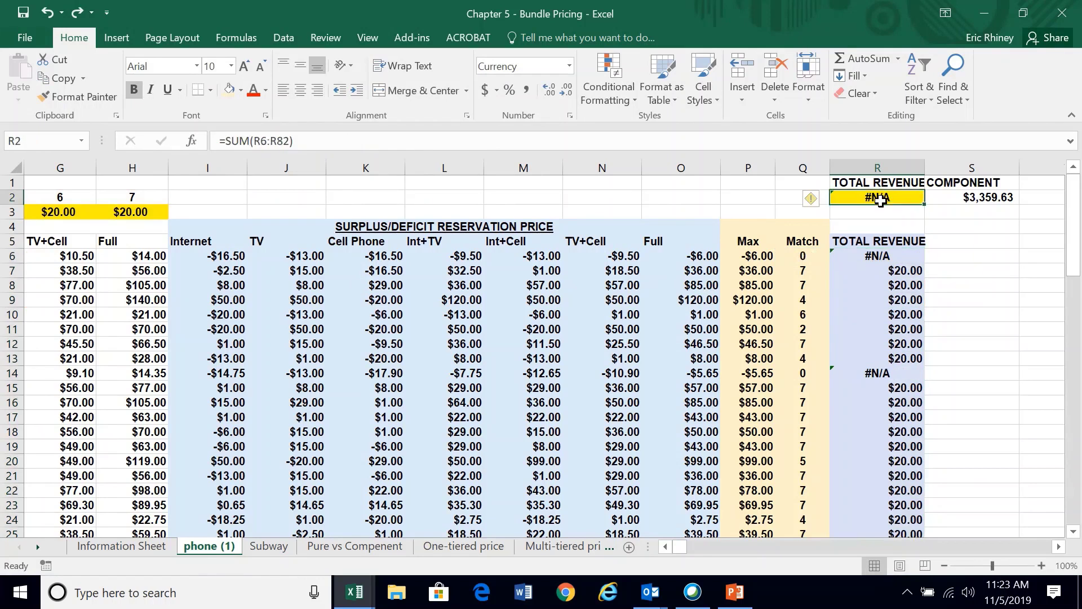
left_click(879, 259)
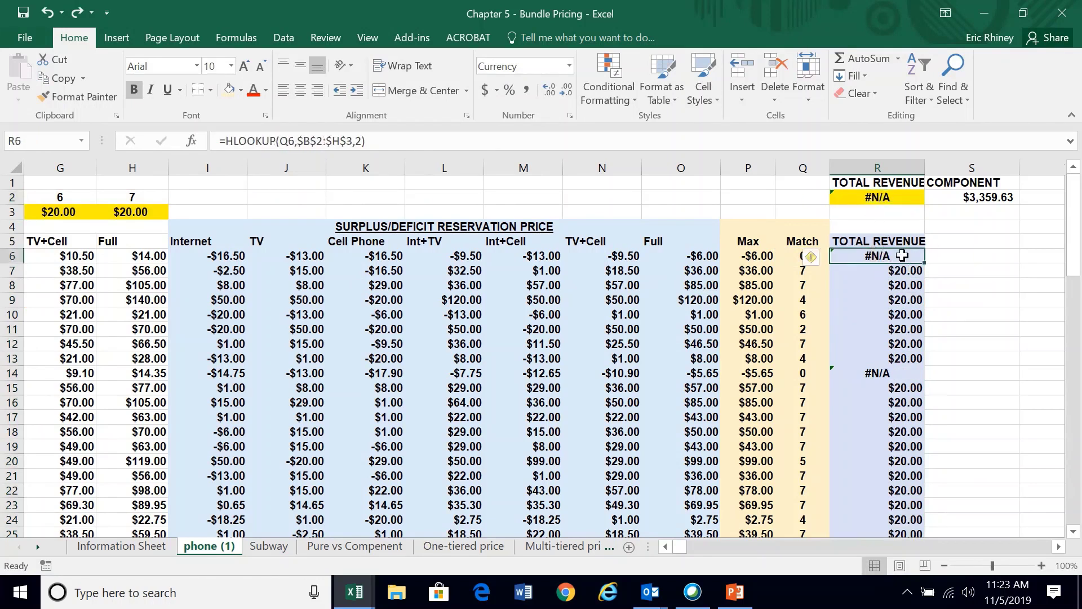
left_click(869, 196)
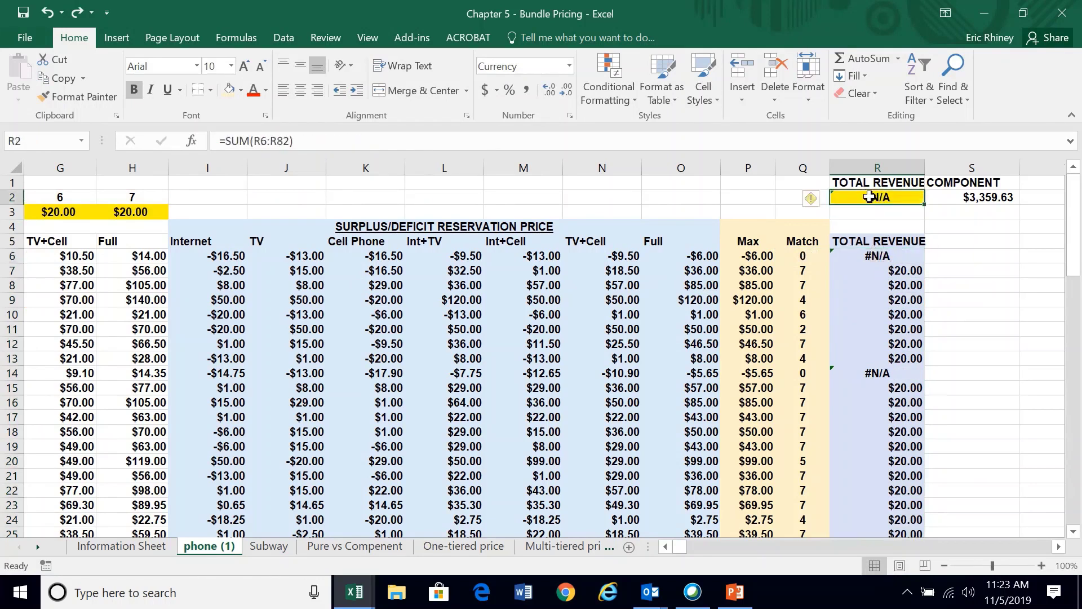
left_click(222, 140)
type("iferror(")
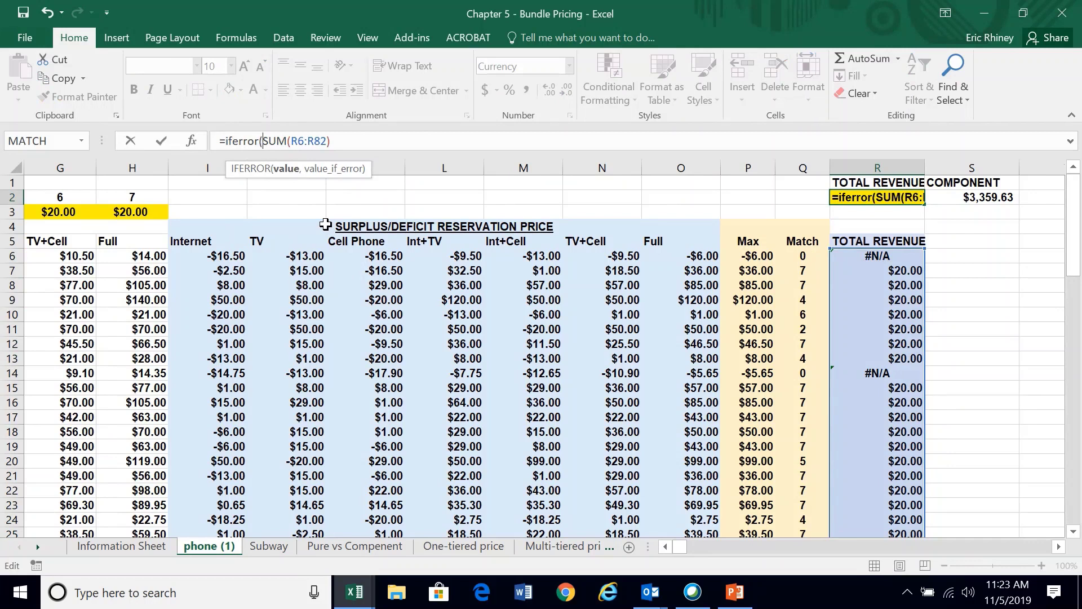
key("BackSpace")
key("BackSpace")
key("BackSpace")
key("BackSpace")
key("BackSpace")
key("BackSpace")
key("BackSpace")
key("BackSpace")
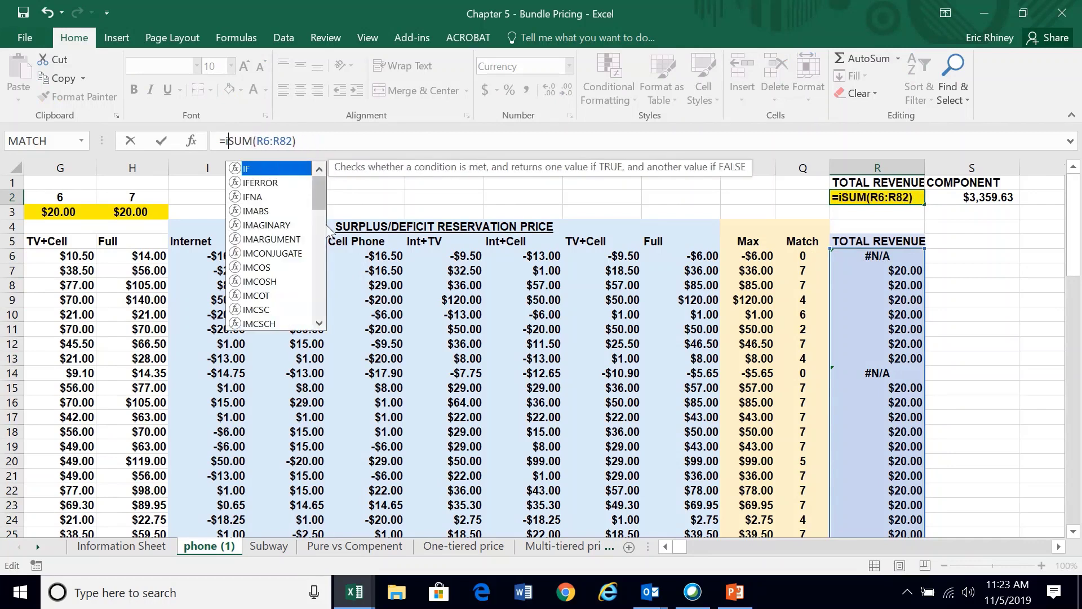
key("Return")
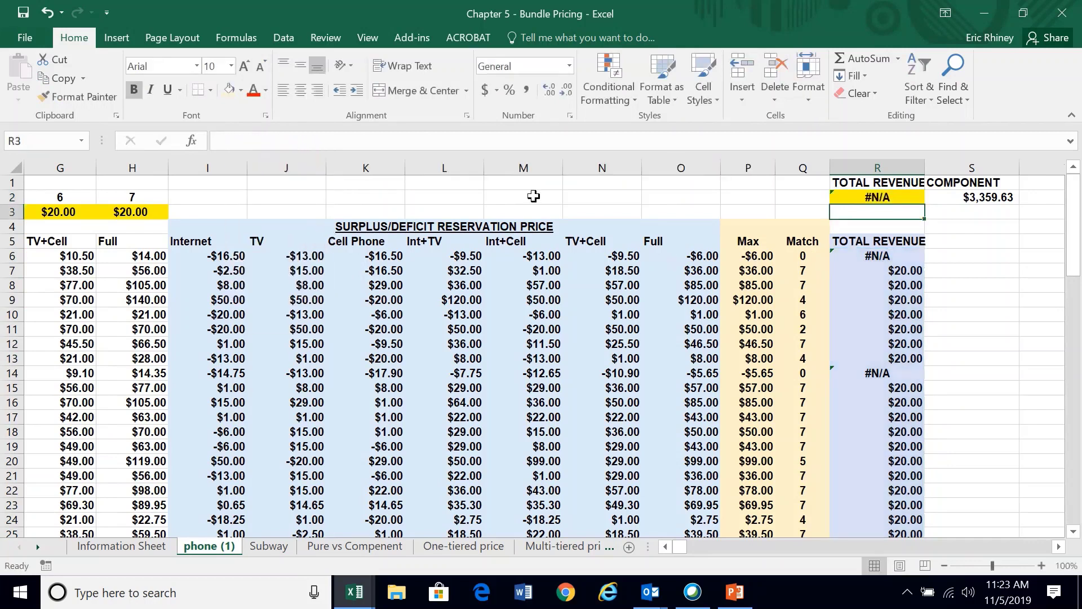
Step: Select the HLOOKUP formula in R6, the first customer's cell in the Total Revenue column
mouse_move(445, 7)
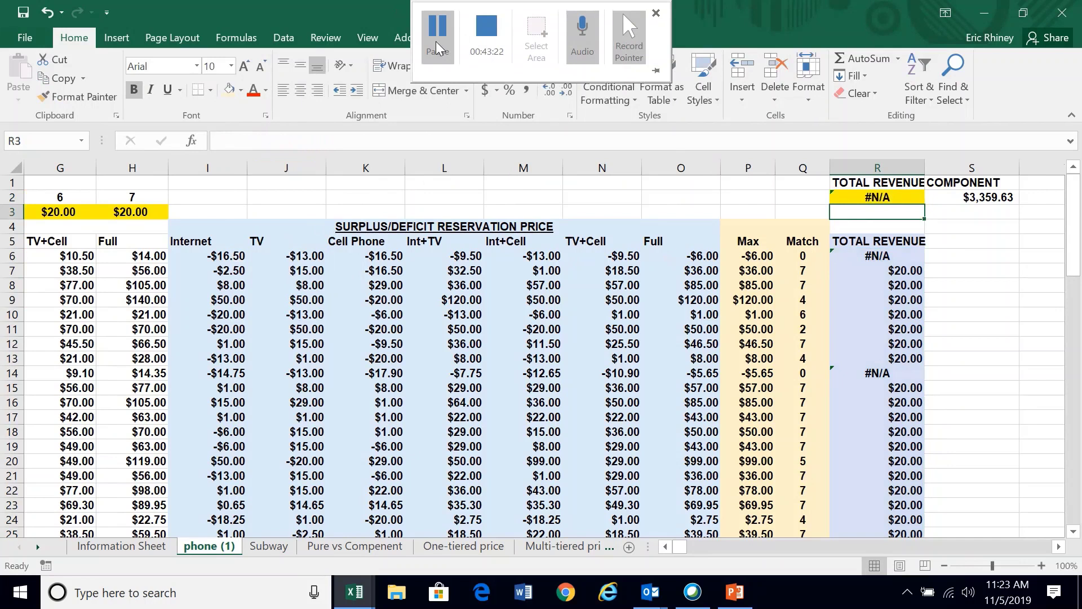
key("Down")
key("Down")
key("Down")
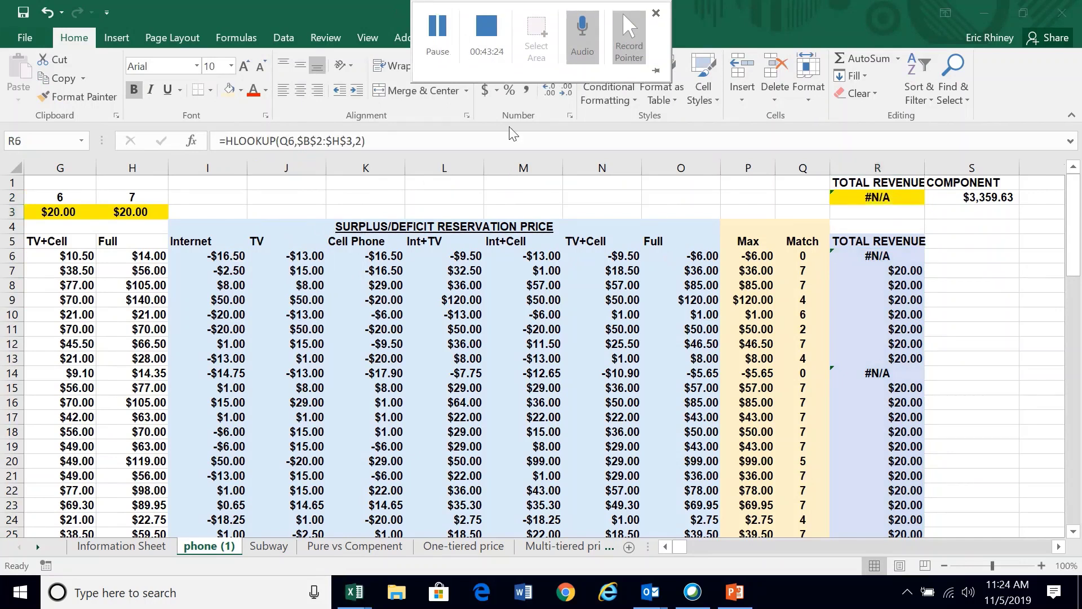
left_click(865, 258)
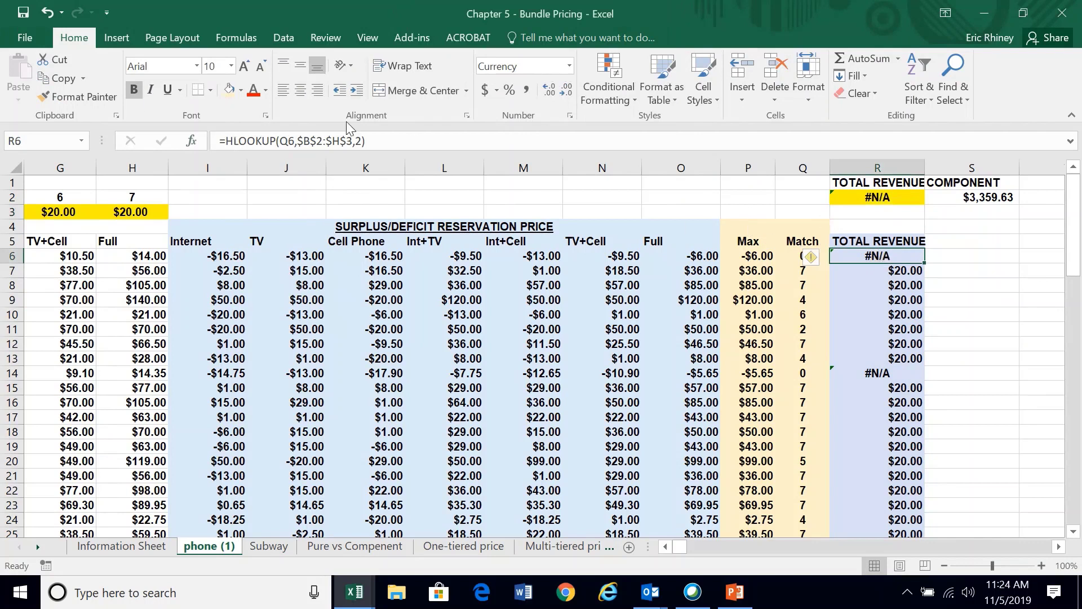
Step: Wrap the HLOOKUP formula in R6 in IFERROR so that it returns 0 when the lookup gives an error
left_click(223, 141)
type("ife")
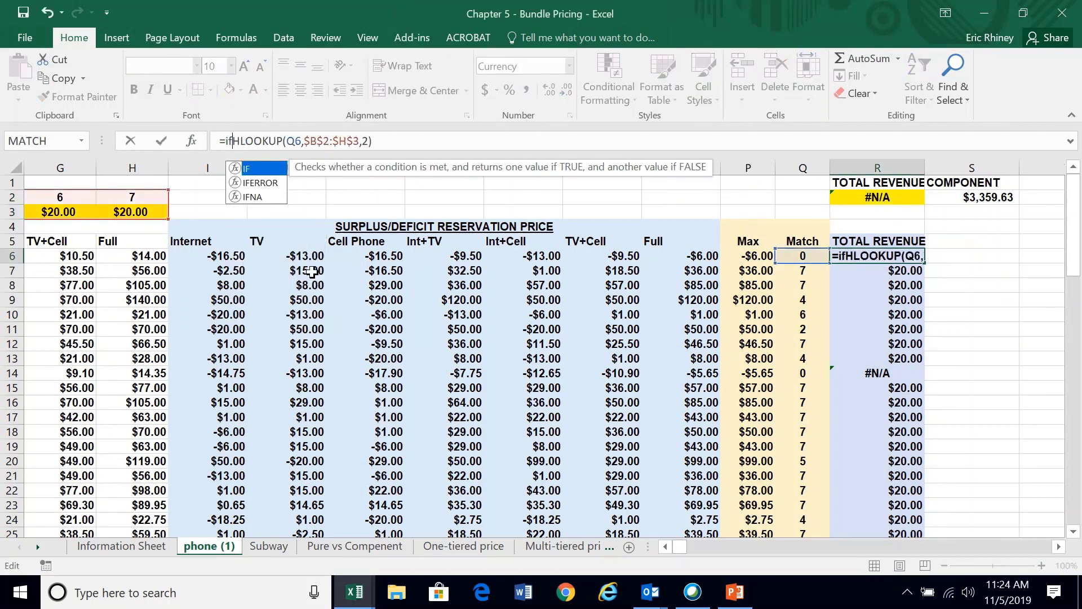
type("rror")
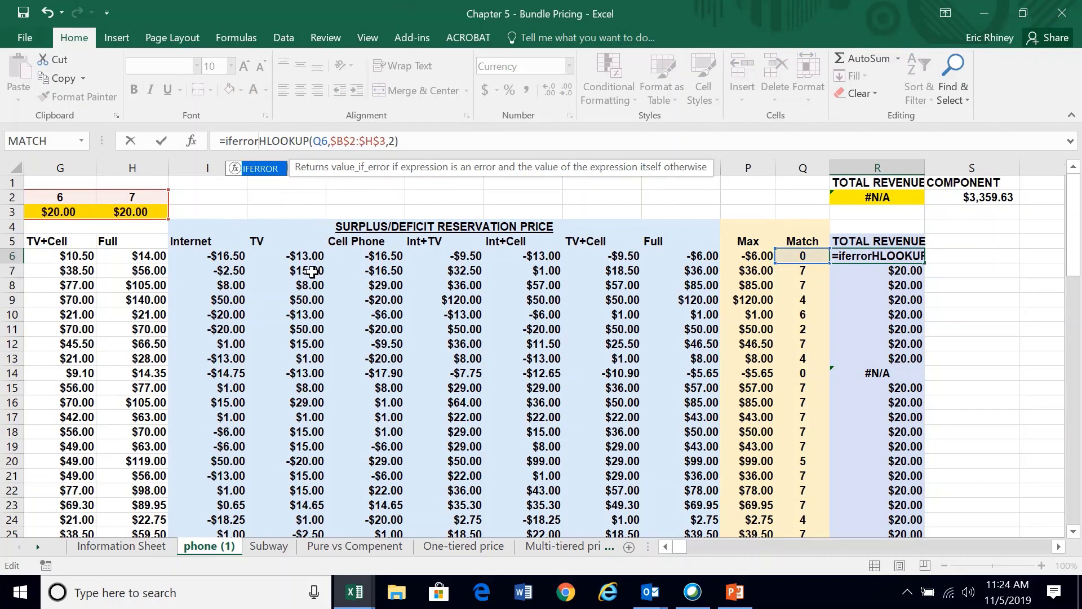
type("(")
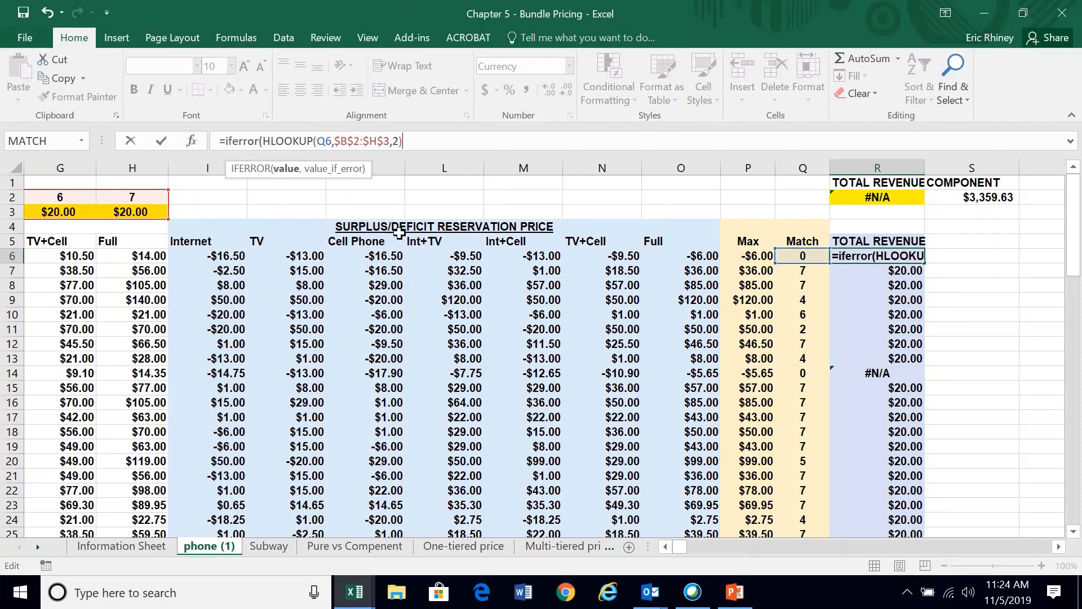
type(",0")
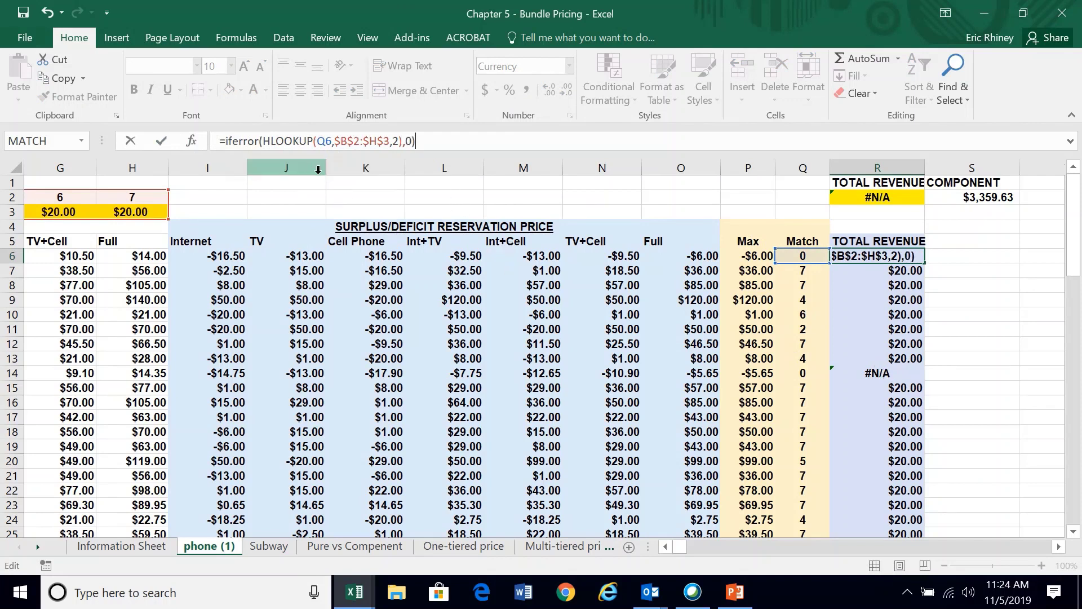
key("Return")
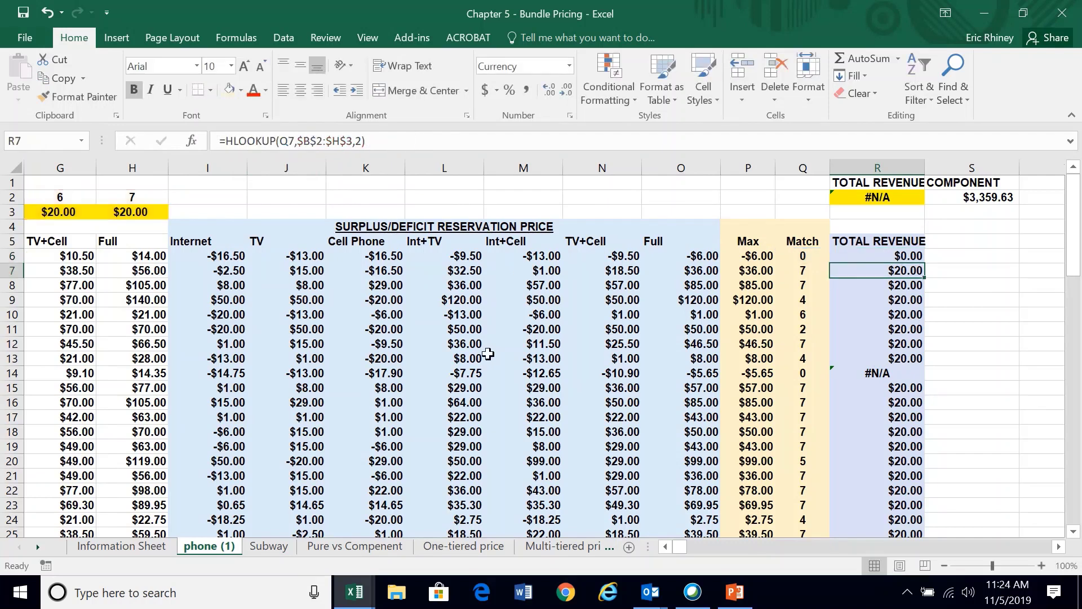
Step: Fill the IFERROR formula from R6 down the whole TOTAL REVENUE column and return to R6
key("Up")
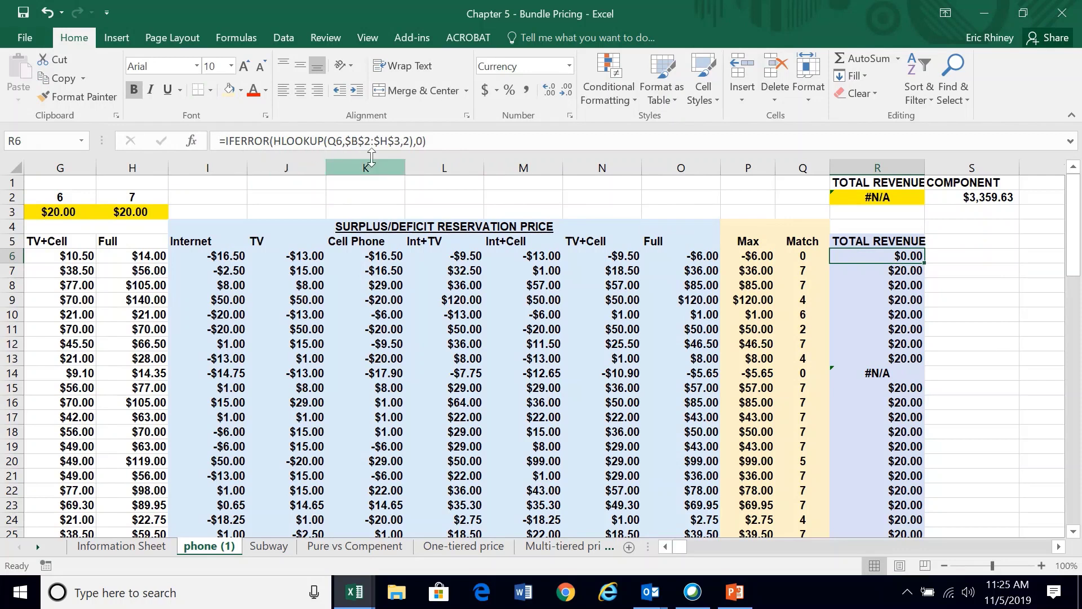
double_click(924, 264)
left_click(911, 313)
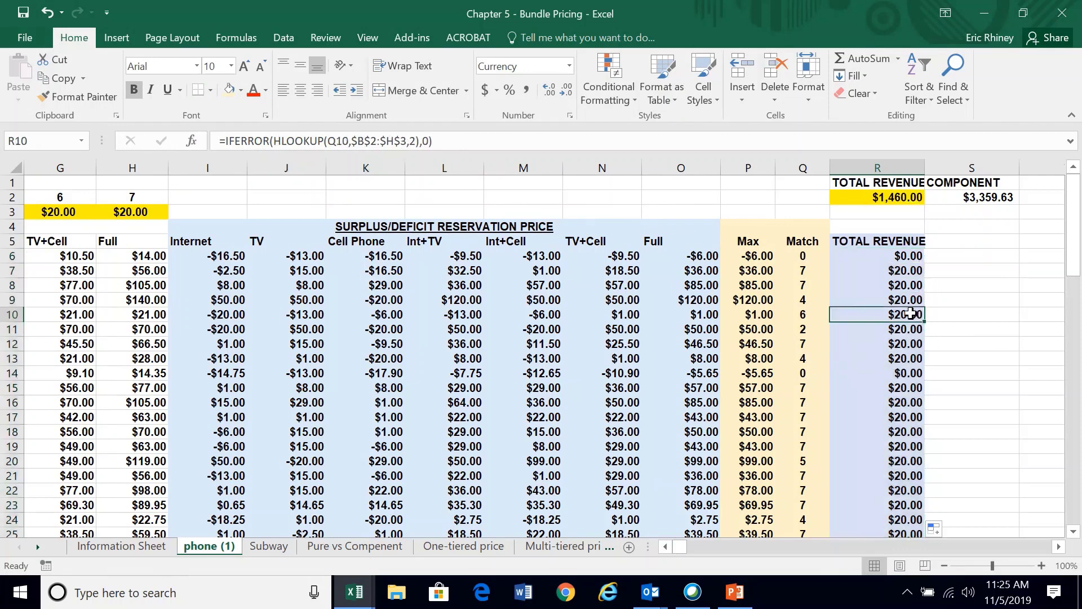
key("Up")
key("Up")
key("Up")
key("Up")
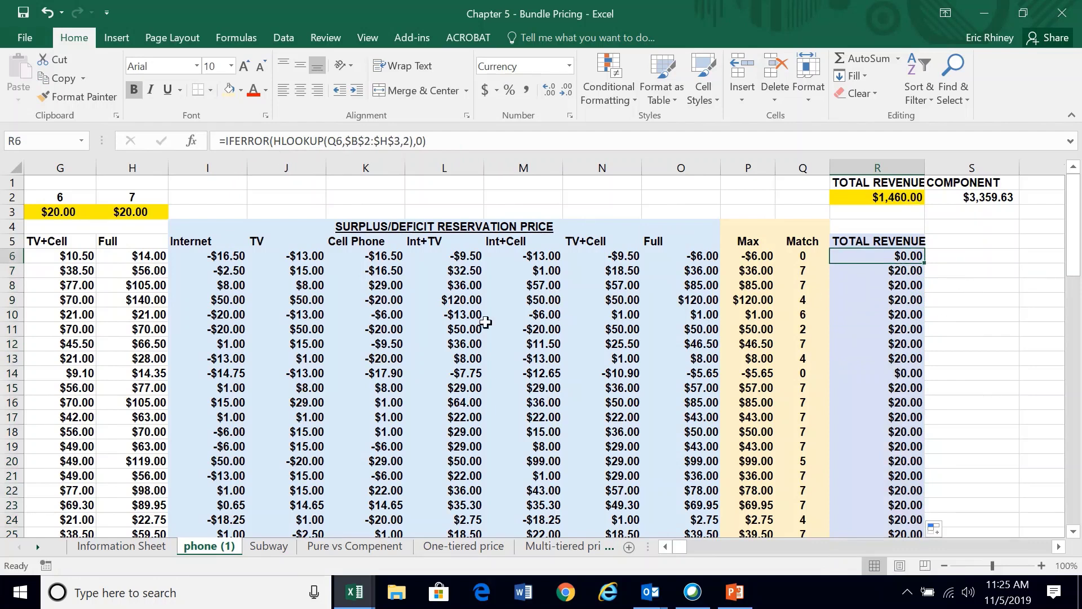
Step: Review the option prices in row 3 alongside the surplus columns and the total revenue in R2
scroll(486, 322, "left", 6)
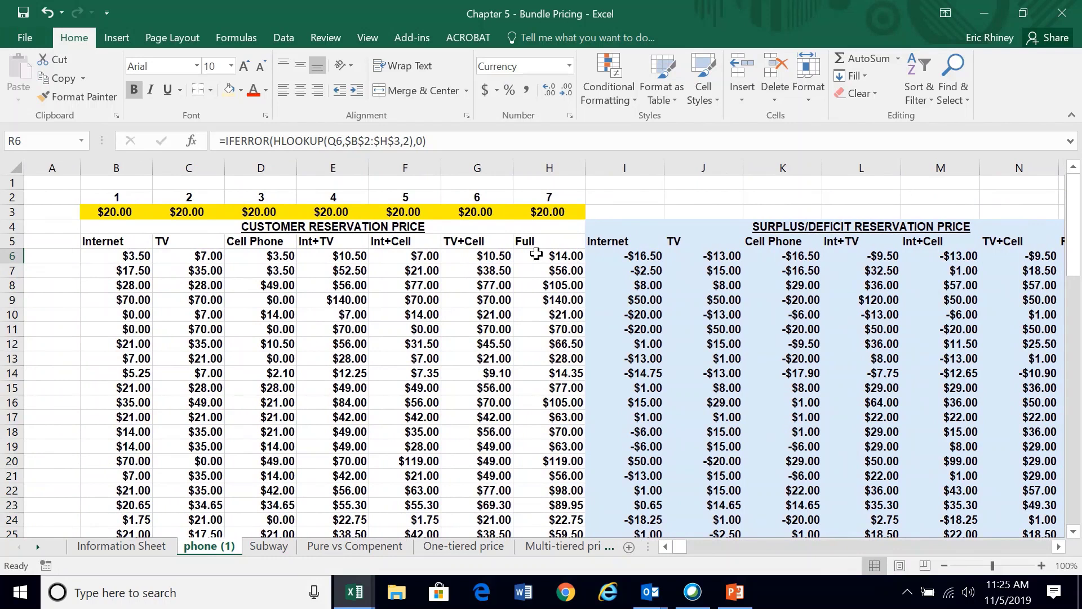
scroll(536, 255, "right", 5)
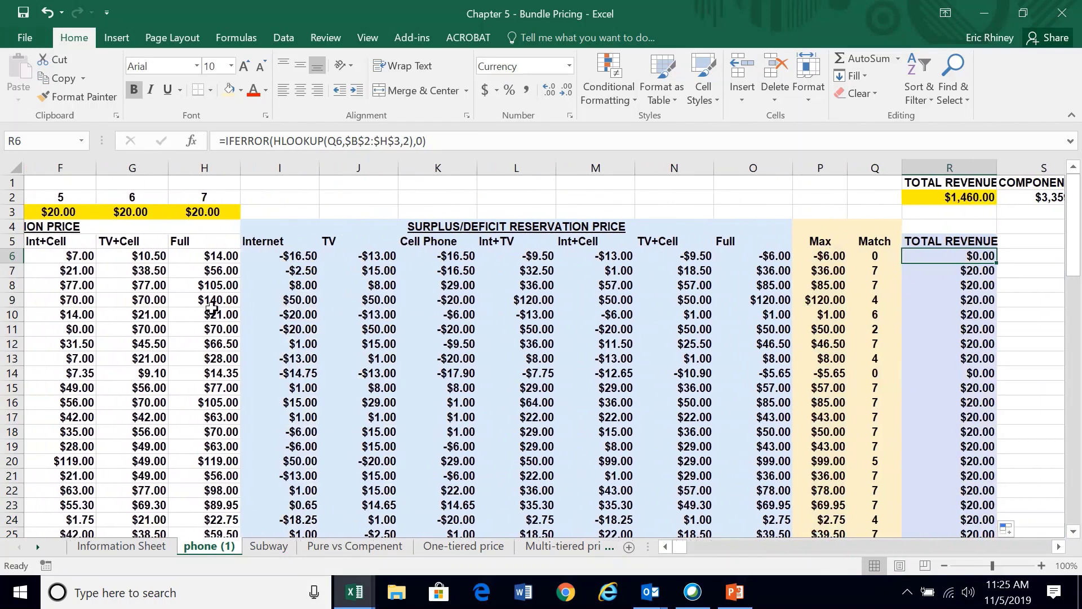
scroll(140, 289, "left", 1)
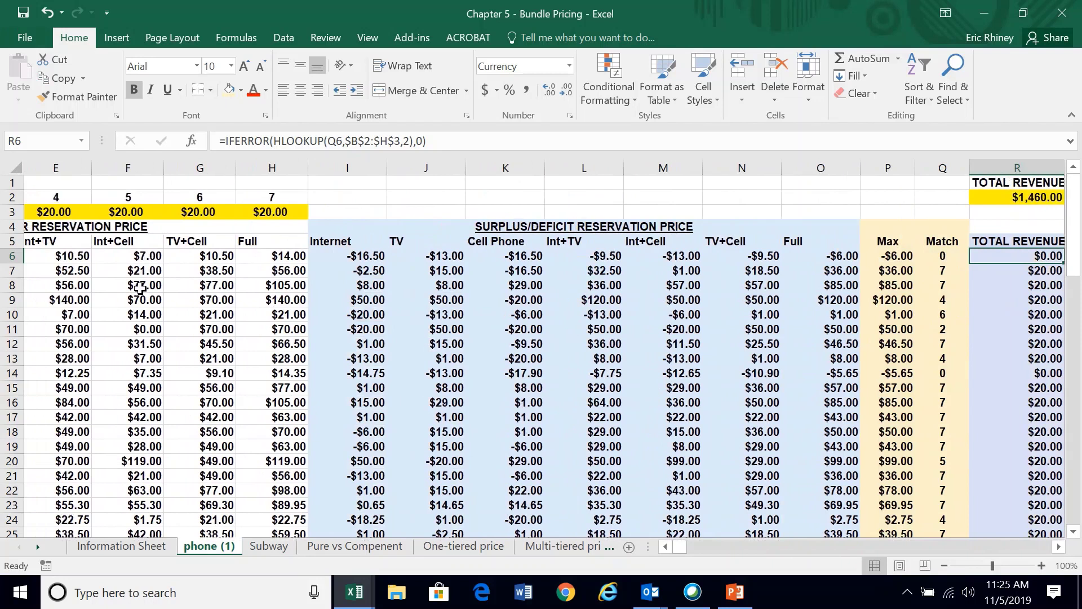
scroll(139, 289, "left", 2)
scroll(140, 288, "right", 4)
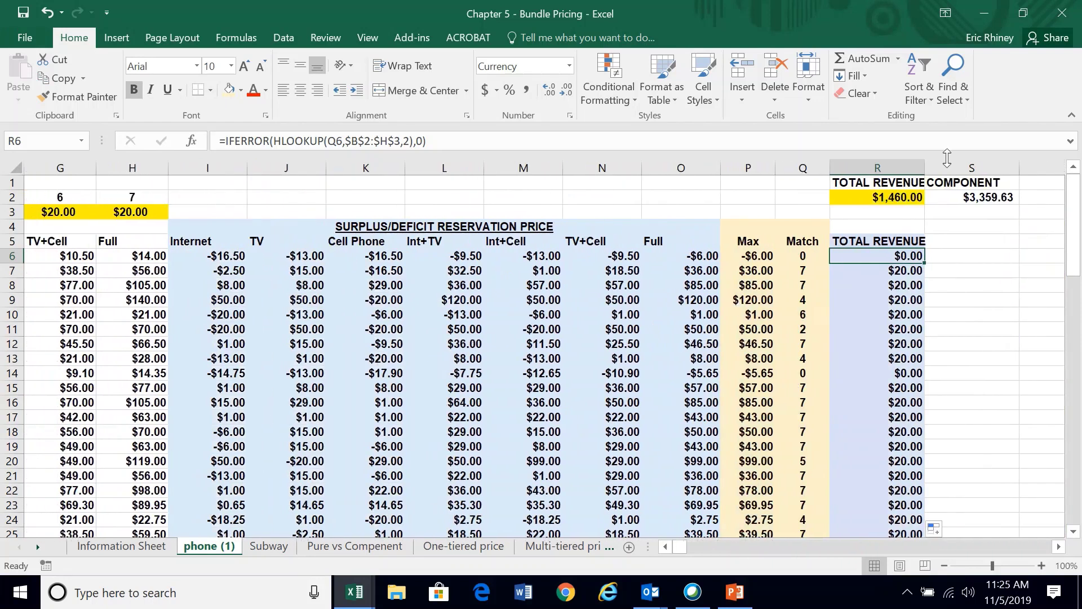
scroll(499, 249, "left", 5)
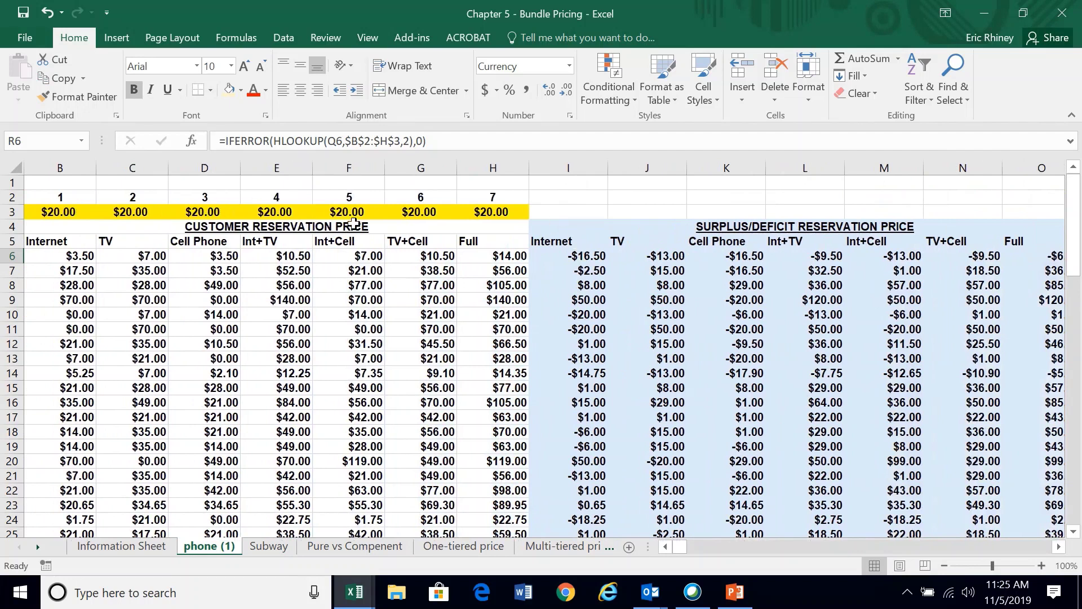
scroll(579, 286, "right", 4)
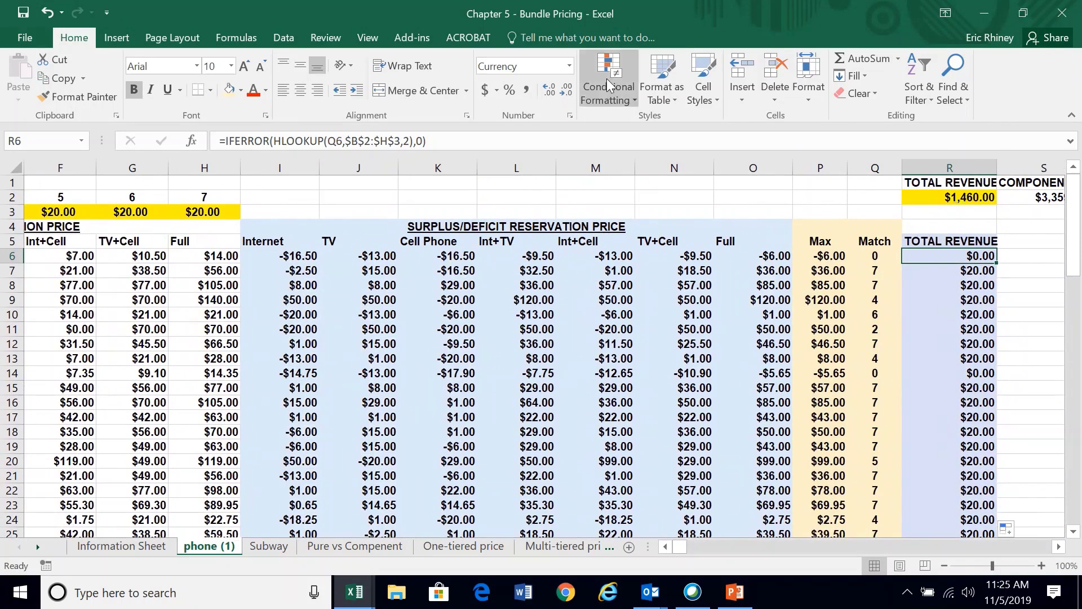
Step: Open Solver with R2 as the objective to maximize and set the changing variable cells to B3:H3
left_click(294, 37)
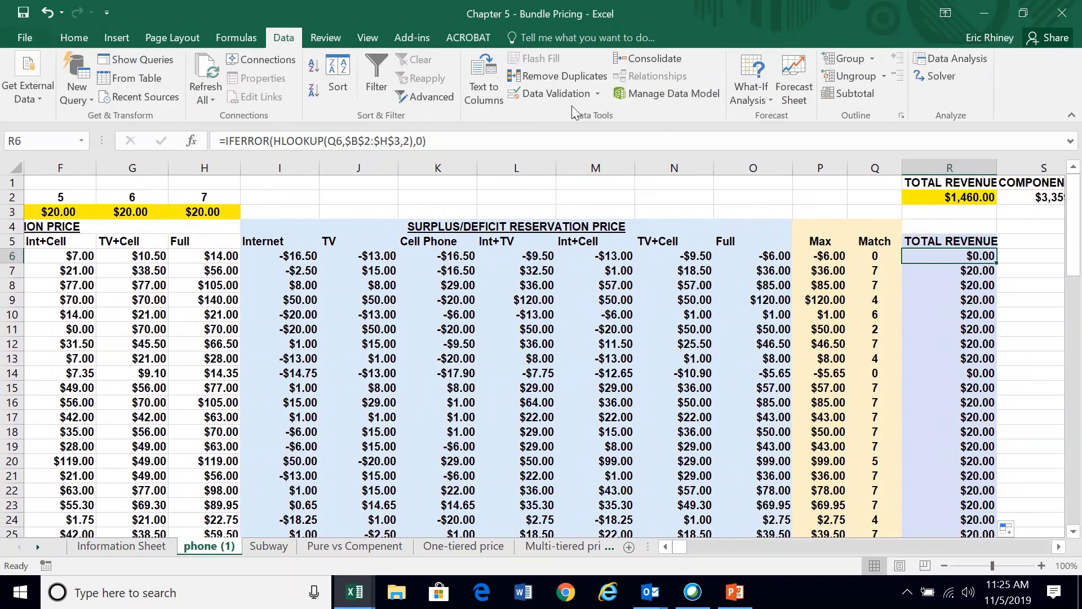
left_click(931, 76)
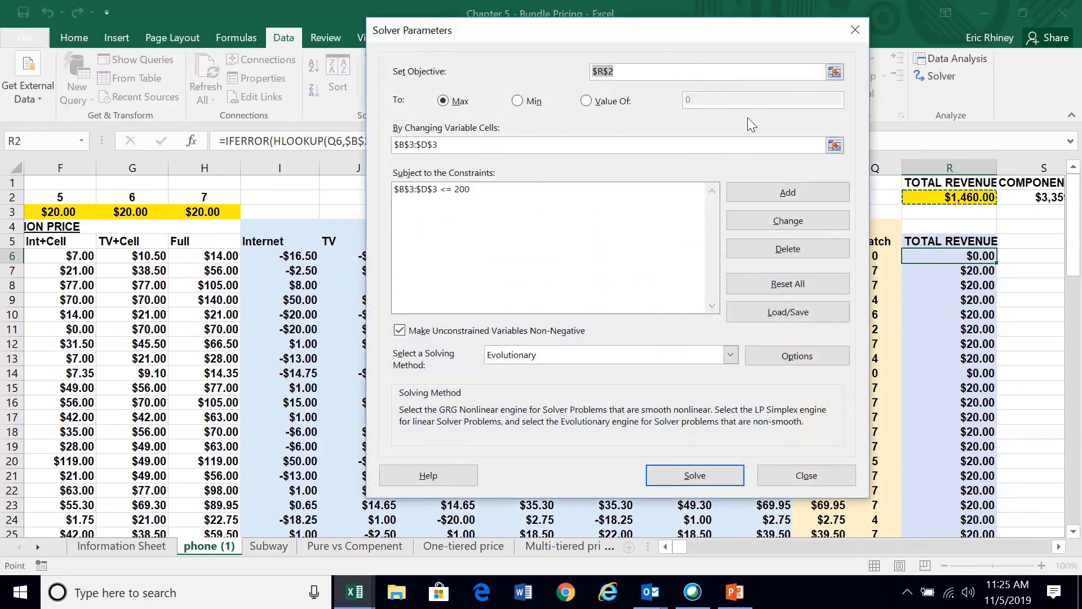
left_click(950, 201)
left_click(472, 144)
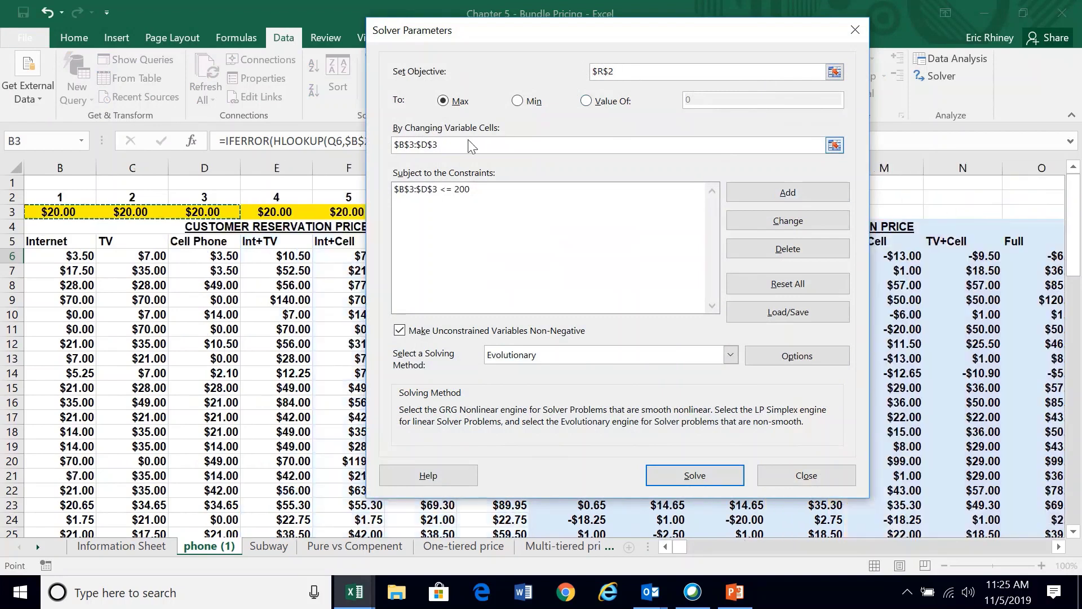
left_click_drag(437, 31, 652, 32)
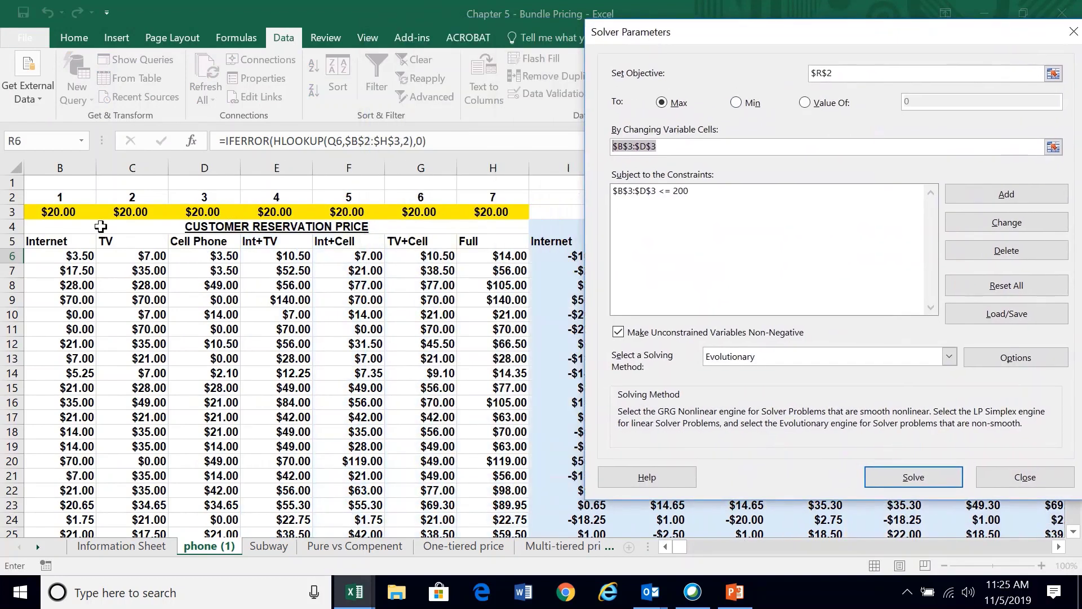
left_click(477, 210)
left_click_drag(477, 210, 128, 215)
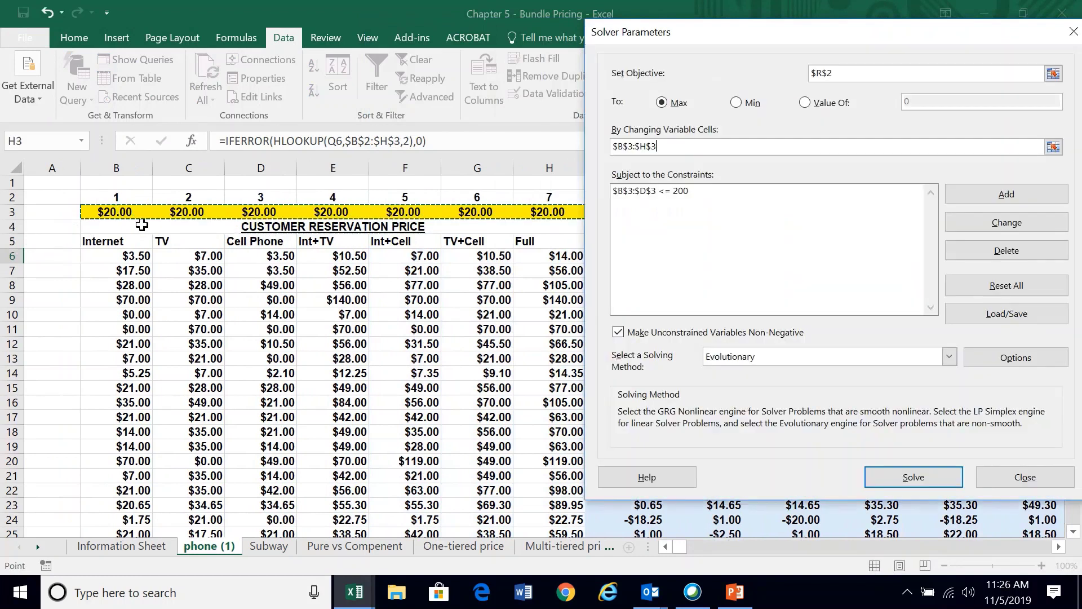
Step: Change the existing Solver constraint so that cells B3:H3 are less than or equal to 300
left_click(649, 193)
left_click(1014, 222)
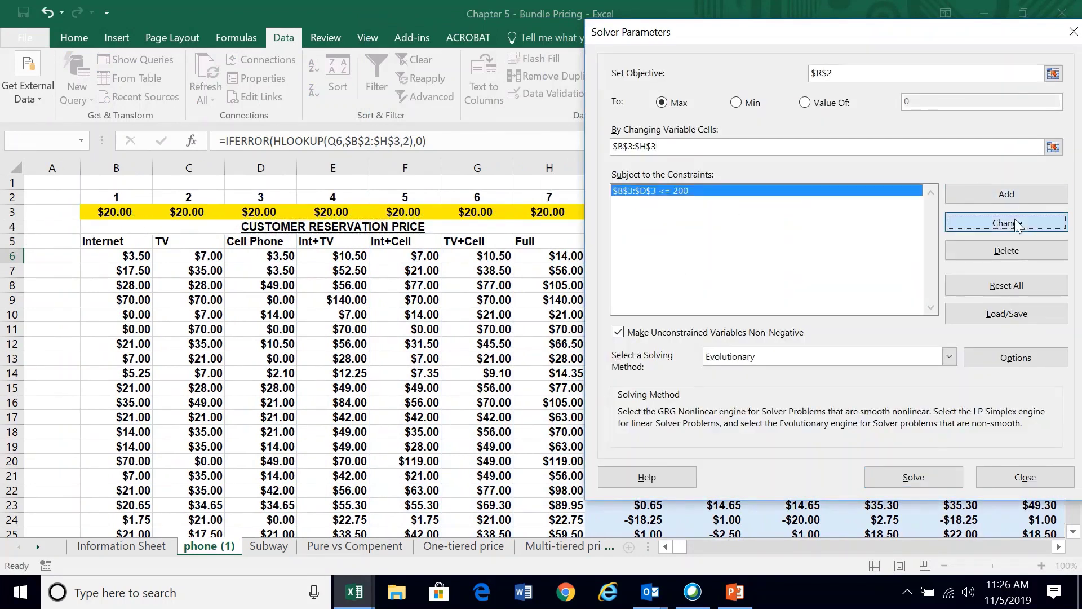
left_click_drag(135, 213, 558, 212)
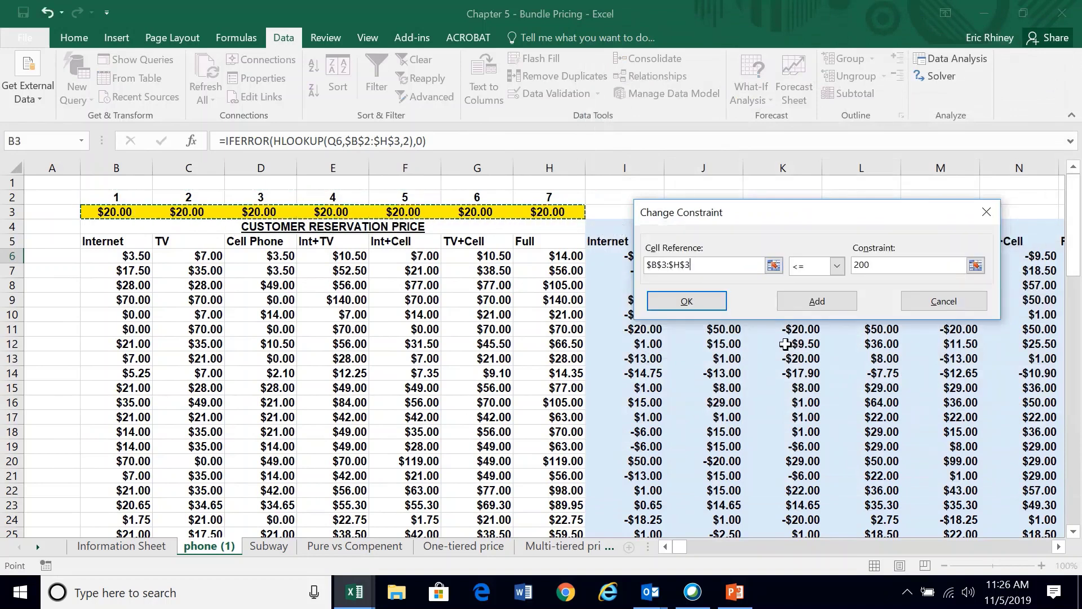
double_click(862, 265)
type("3")
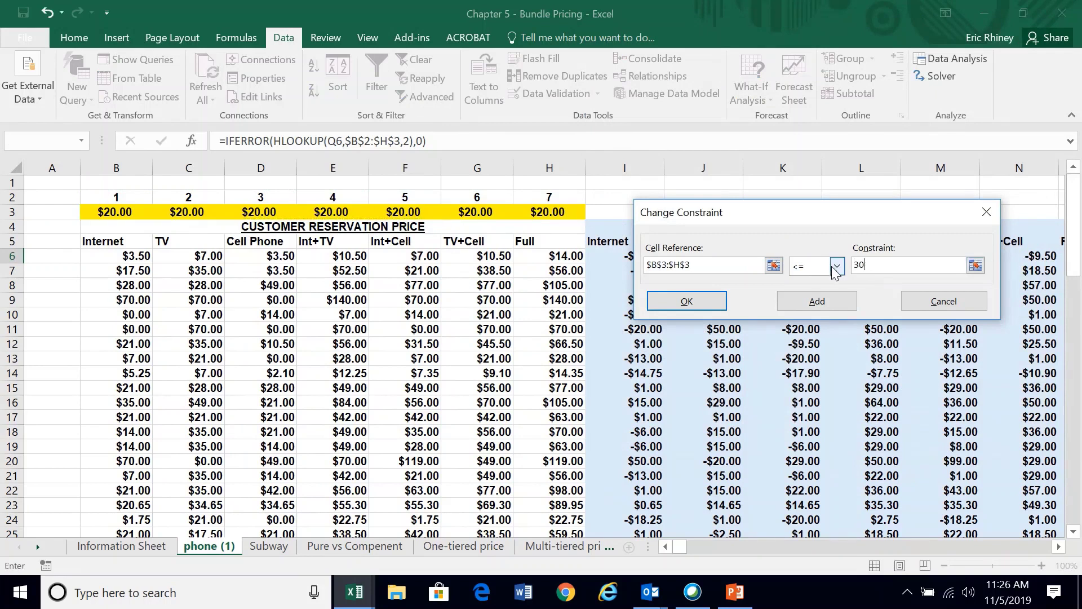
left_click(699, 301)
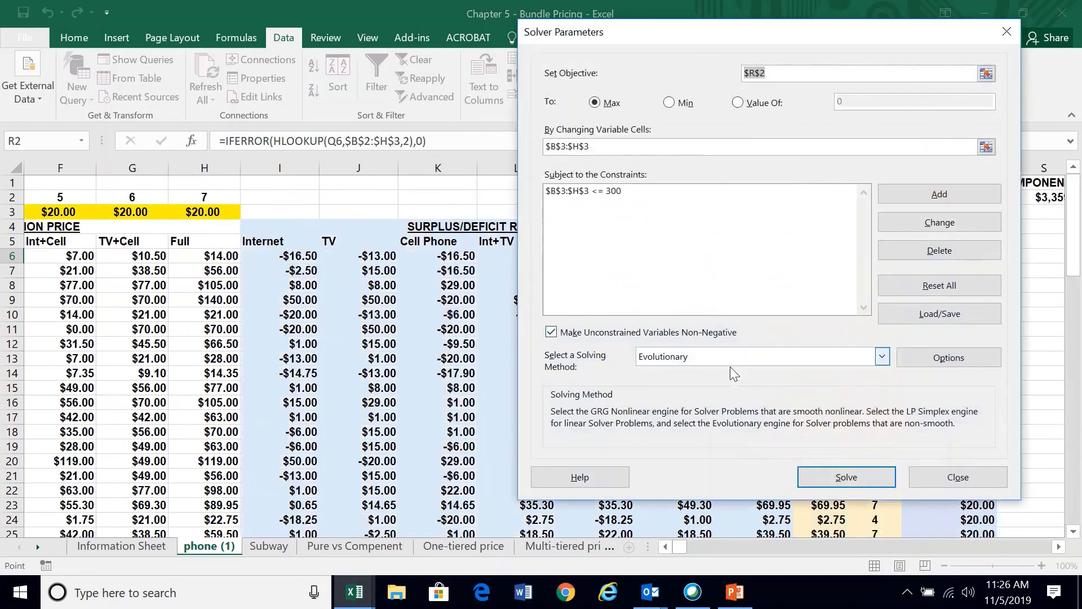
Step: Solve with the Evolutionary method, stop at the feasible solutions limit, and keep the Solver solution
left_click(826, 473)
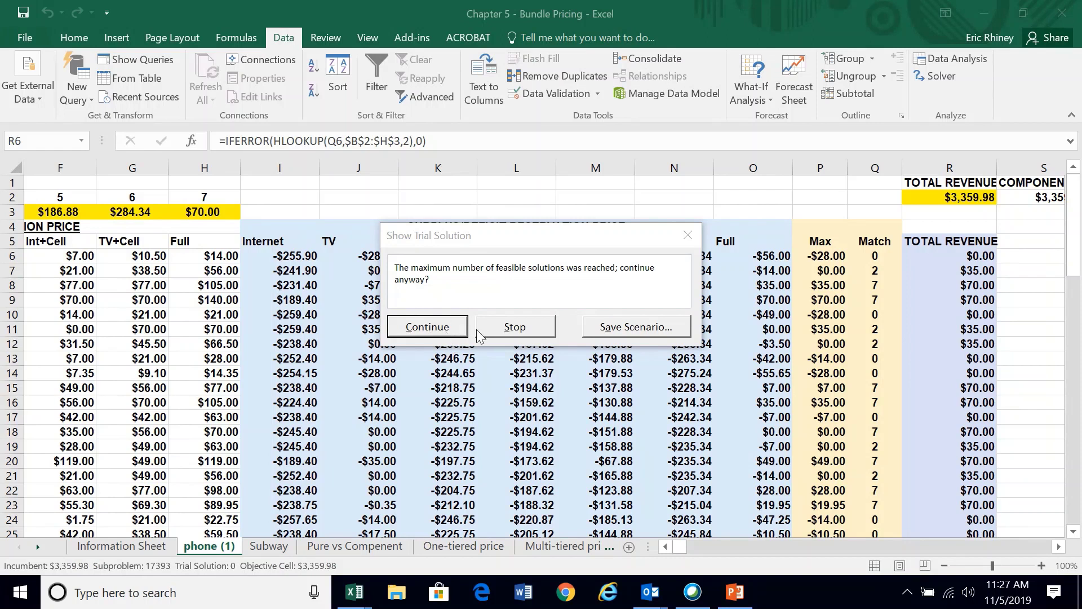
left_click(491, 328)
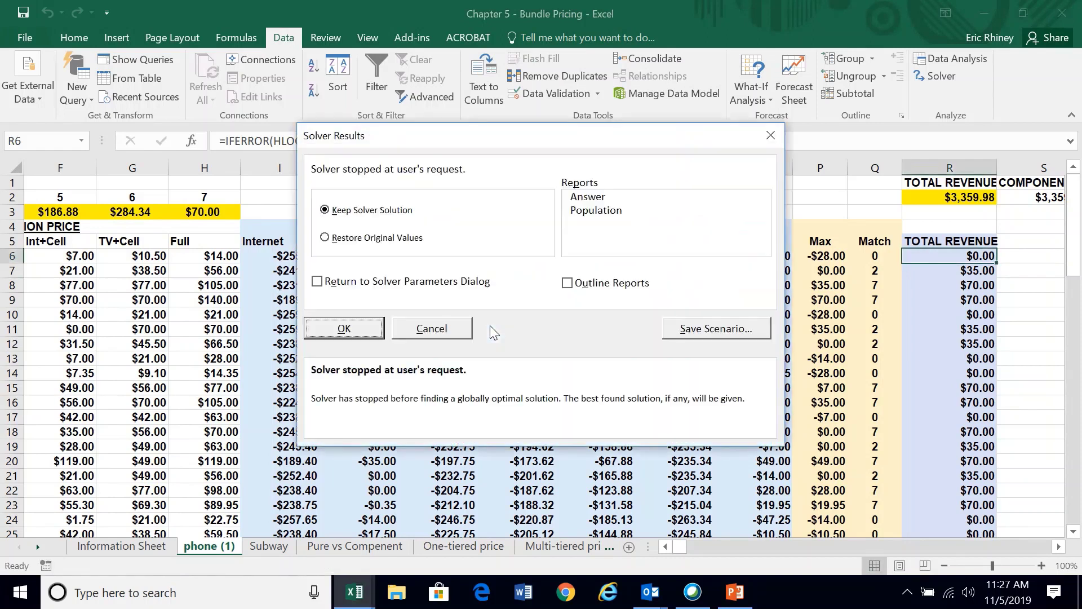
left_click(369, 333)
Step: Compare the total revenue with the component revenue, and examine the solved prices in B3:H3 for the single services and bundles
scroll(943, 396, "right", 3)
scroll(942, 397, "left", 1)
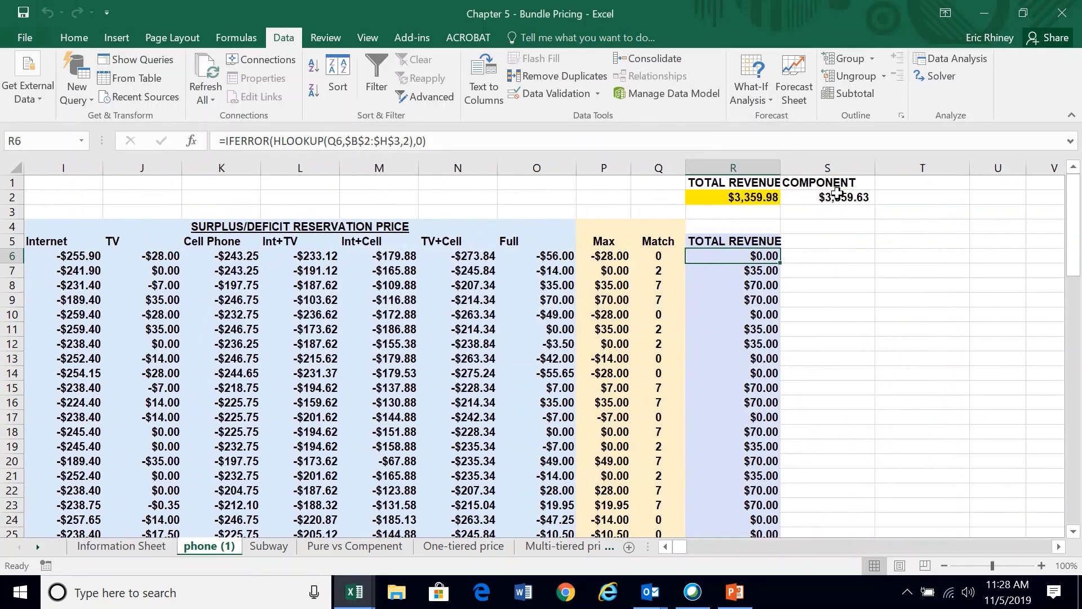
scroll(810, 294, "left", 2)
scroll(810, 294, "left", 6)
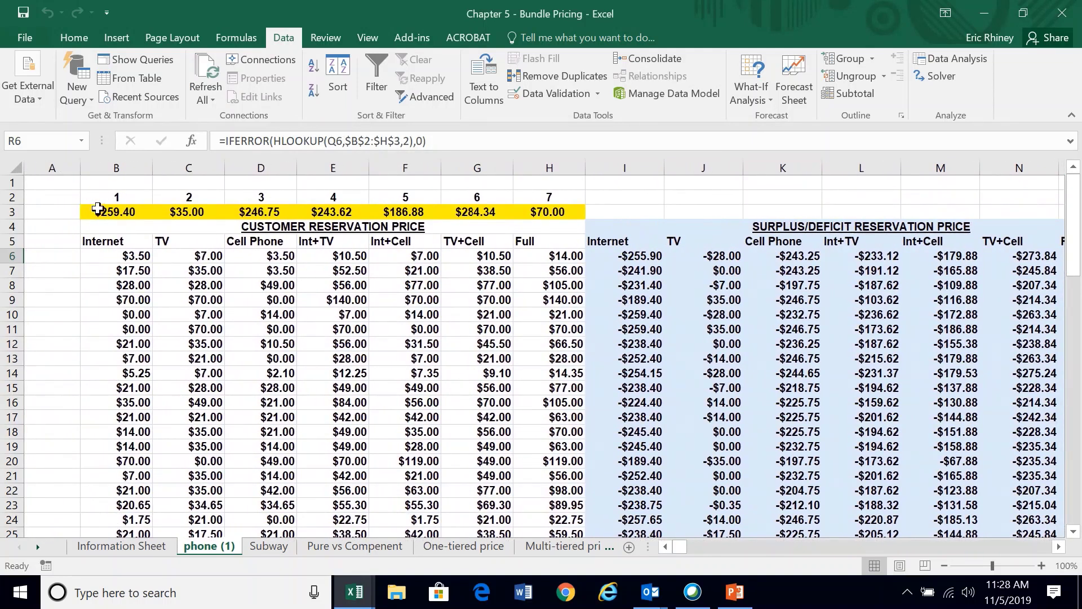
left_click_drag(98, 209, 532, 212)
left_click(378, 269)
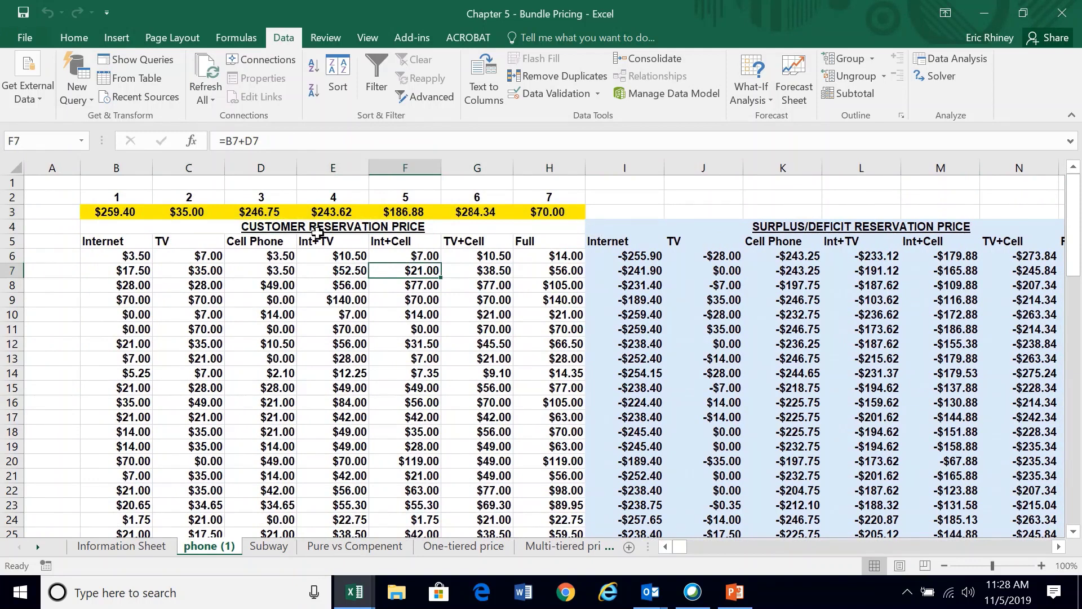
left_click(129, 212)
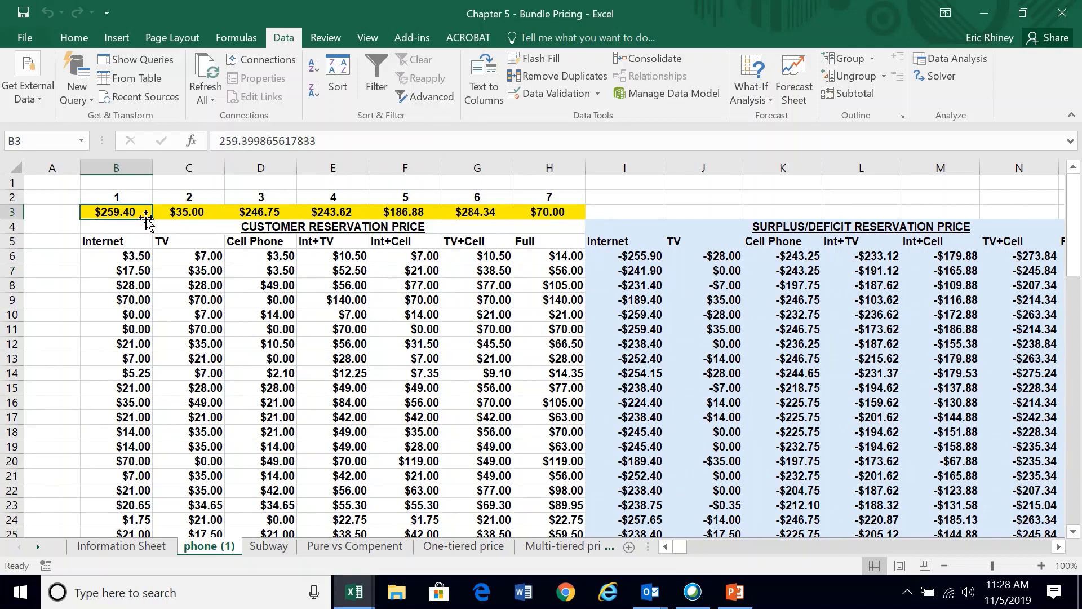
left_click(252, 213)
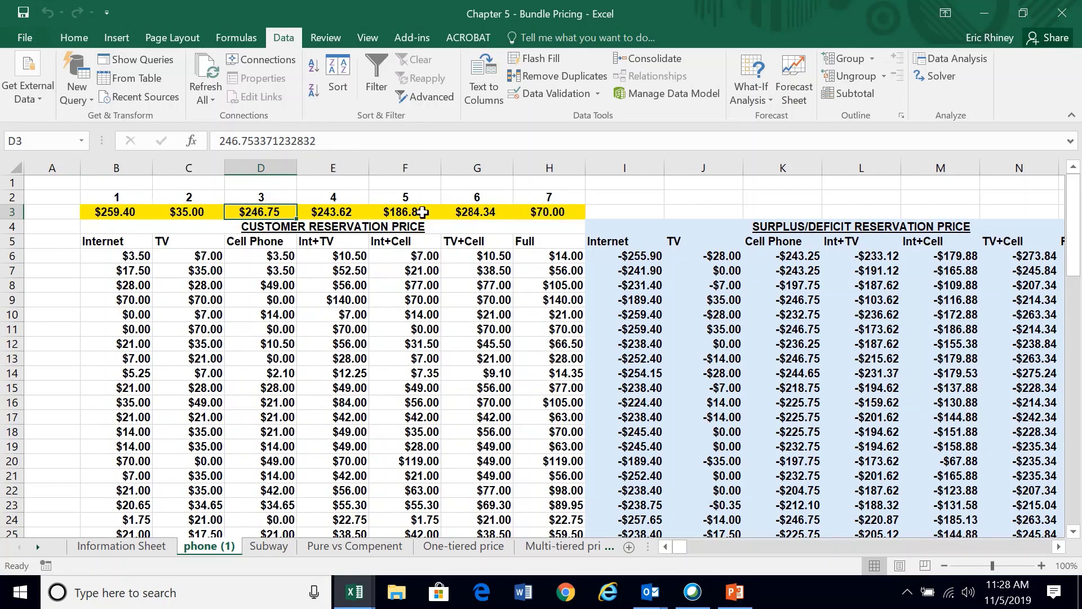
left_click(547, 211)
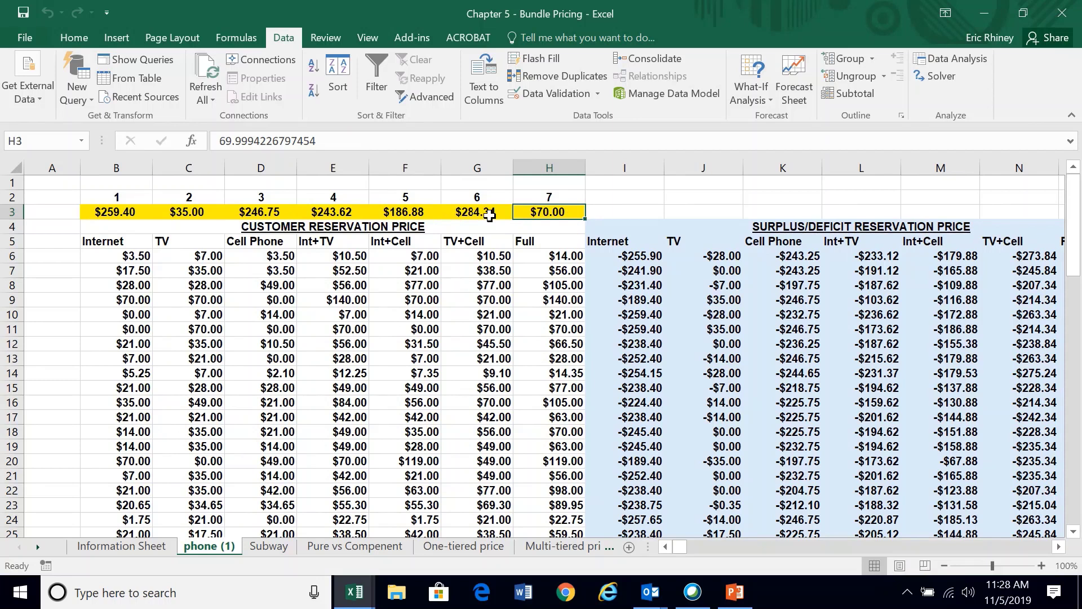
left_click_drag(111, 214, 555, 213)
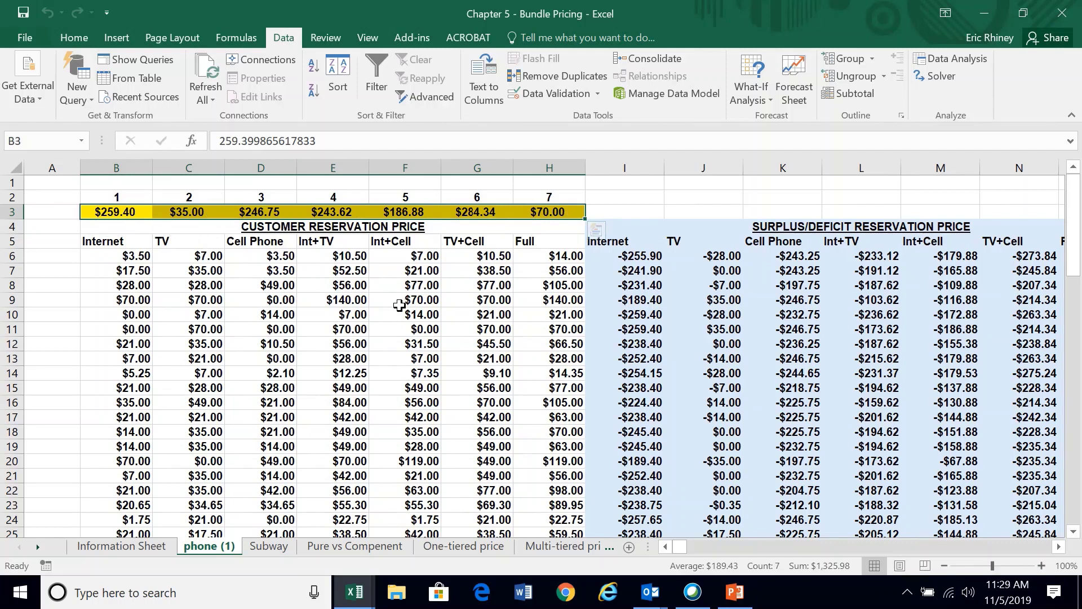
left_click(548, 212)
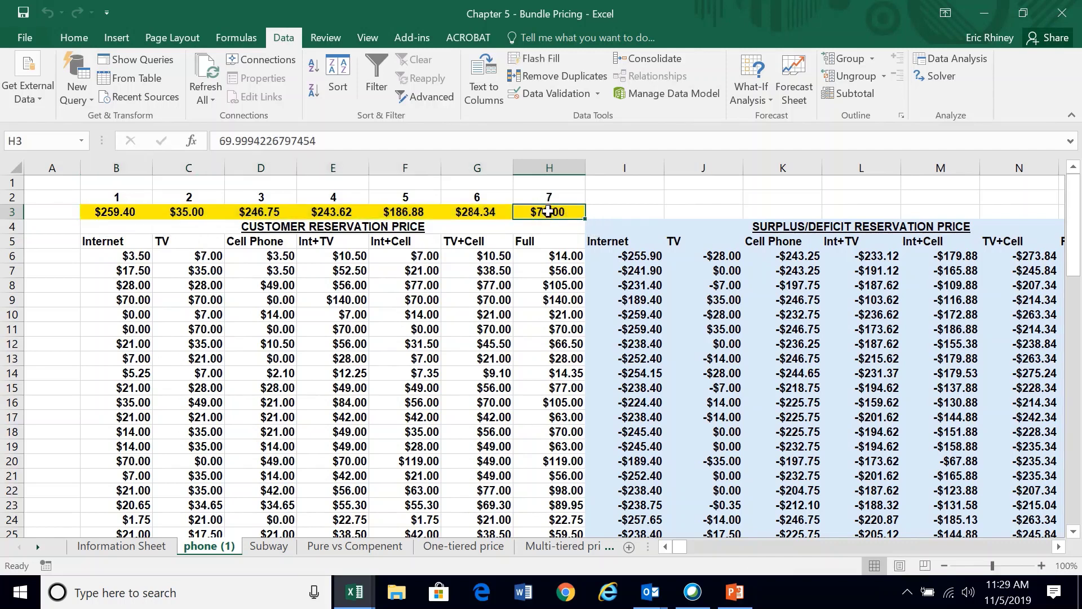
left_click_drag(107, 213, 542, 210)
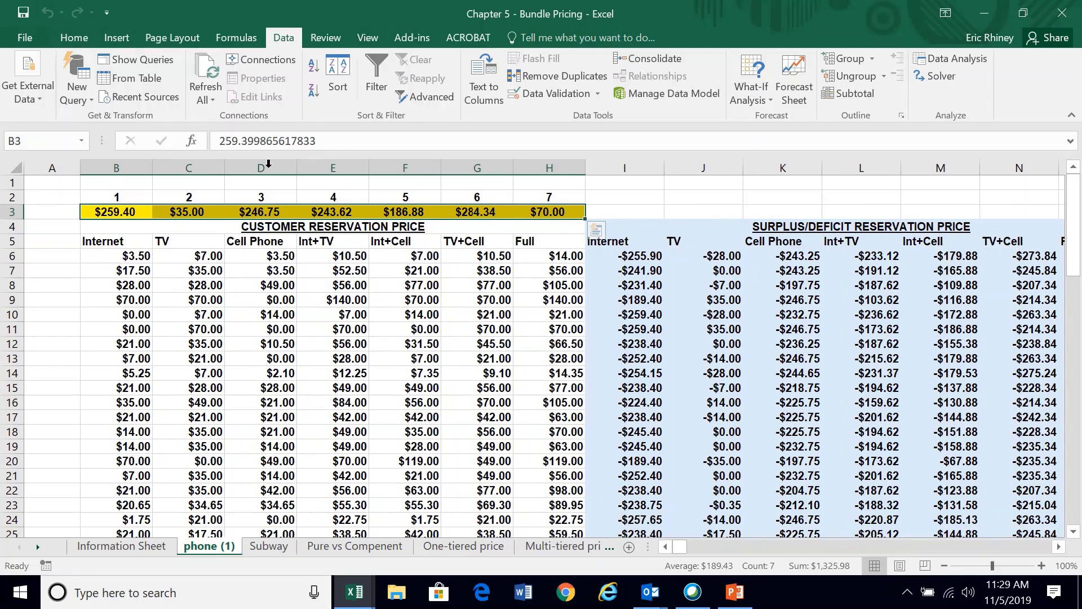
left_click(115, 241)
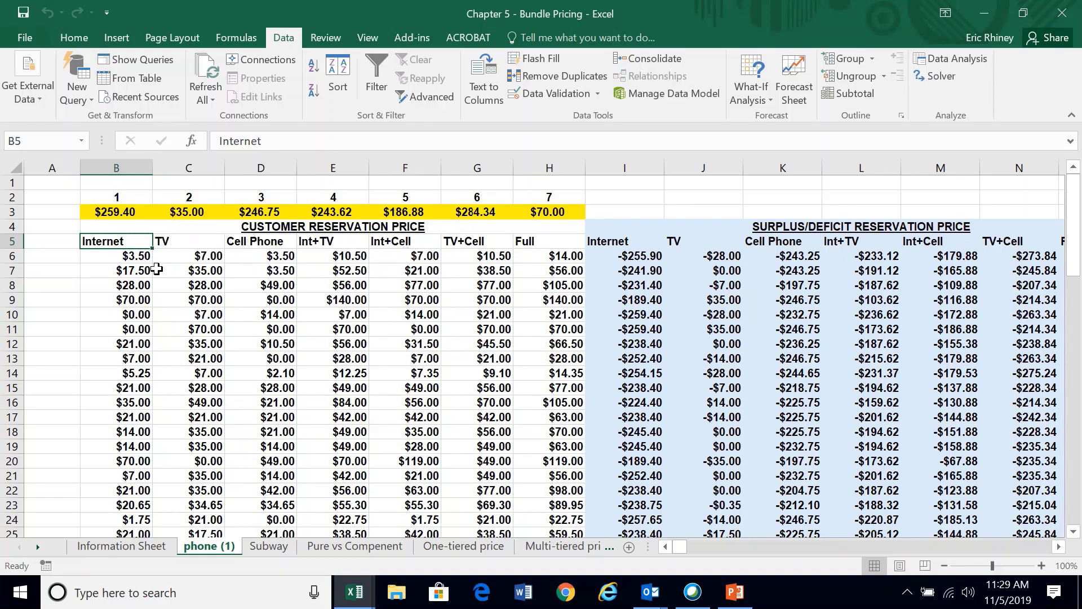
Step: Examine the solved prices in B3:H3 for each single service, two-service bundle and the full bundle
left_click(107, 213)
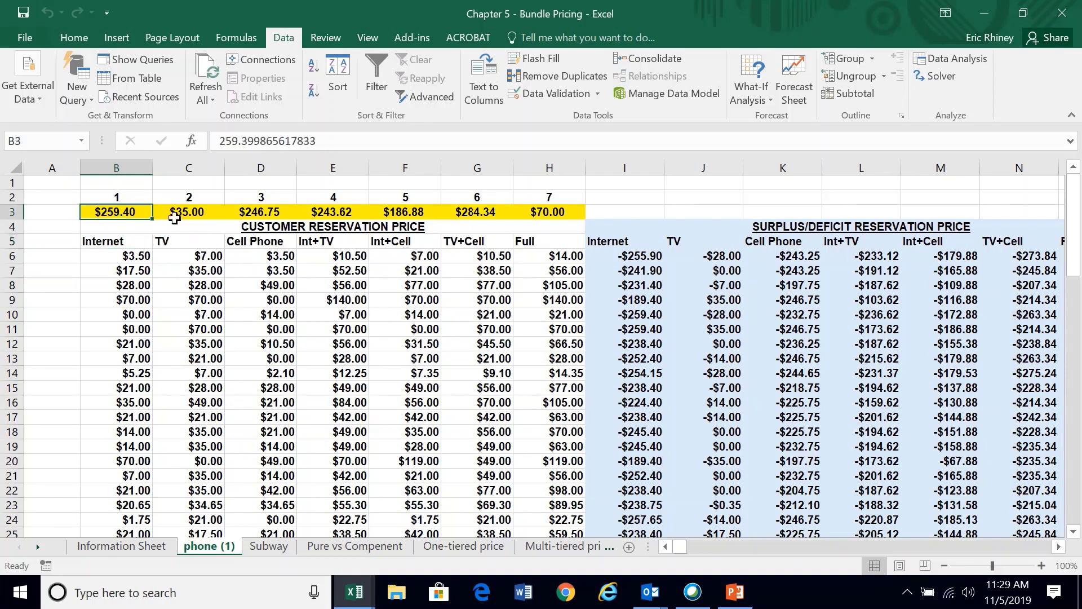
left_click(187, 214)
left_click(248, 213)
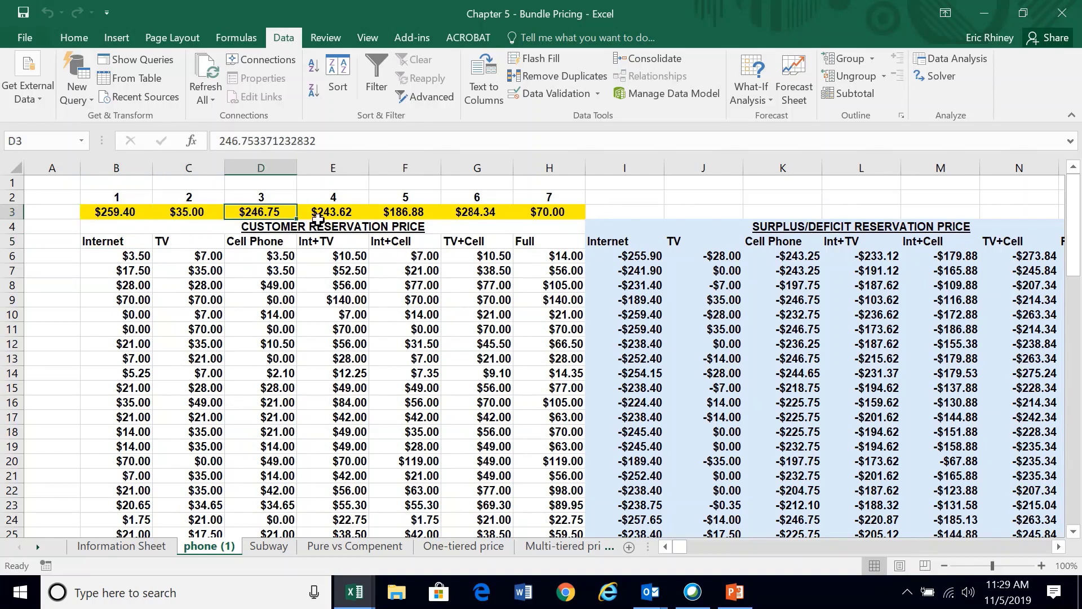
left_click(315, 219)
left_click(422, 212)
left_click(473, 217)
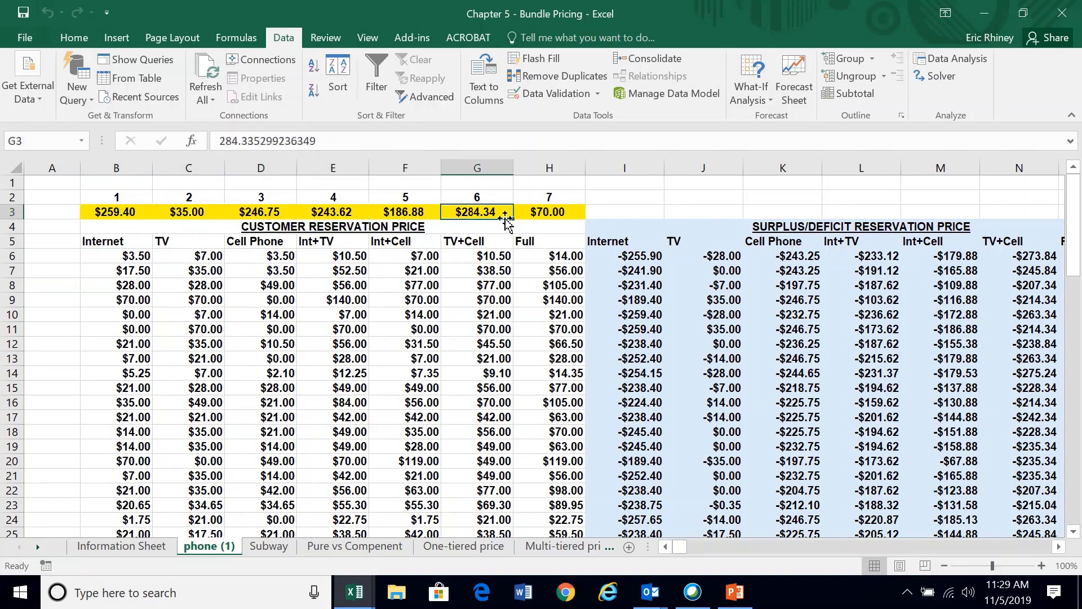
left_click(327, 216)
left_click(389, 214)
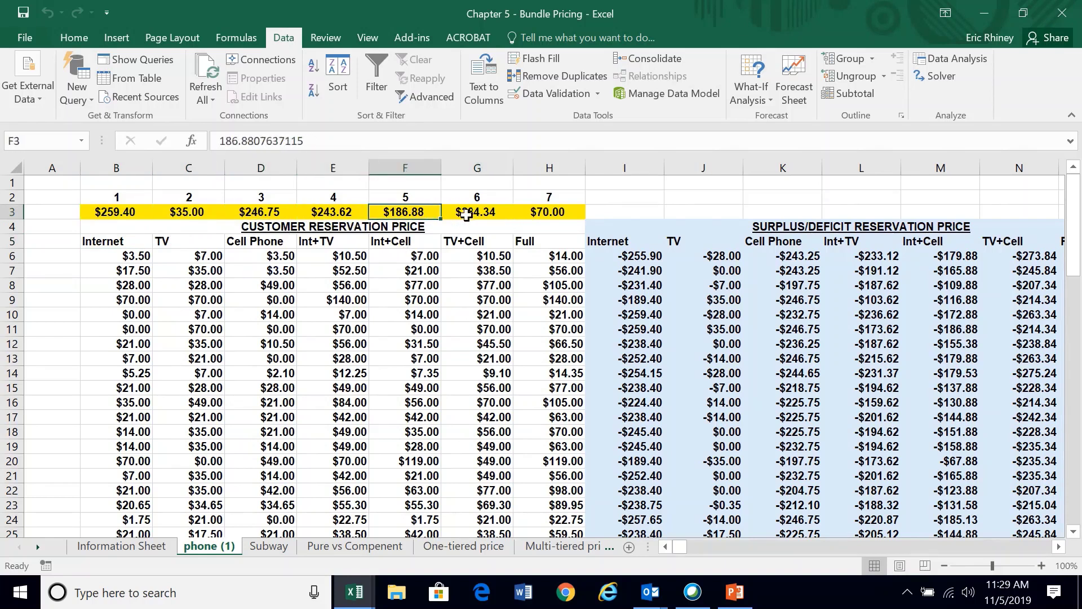
left_click(465, 215)
left_click(541, 209)
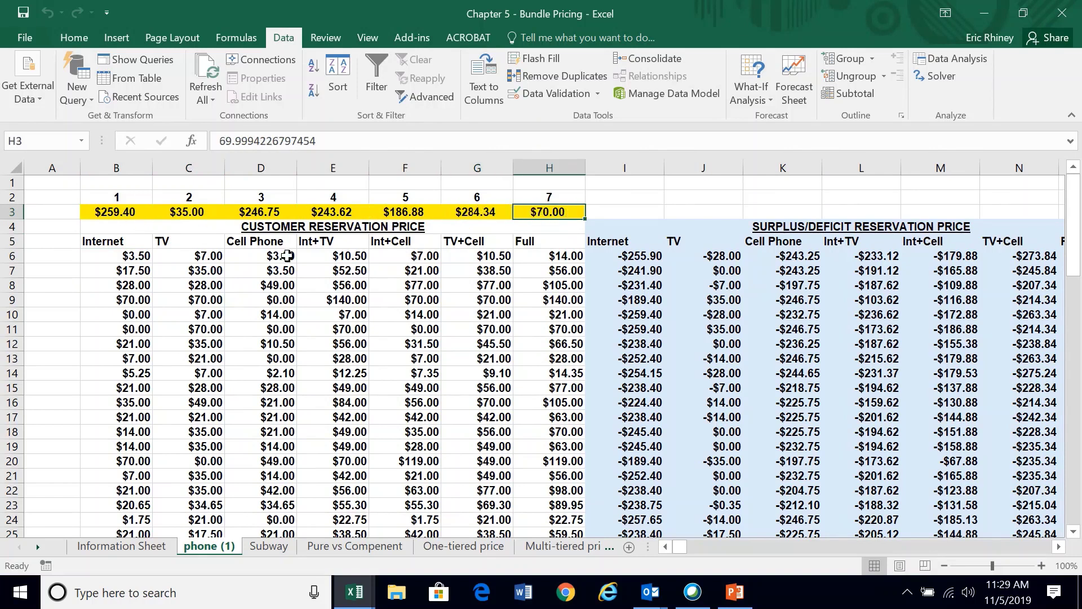
Step: Enter the heading "Penalty" in S5, beside the customers' total revenue column
scroll(516, 331, "right", 3)
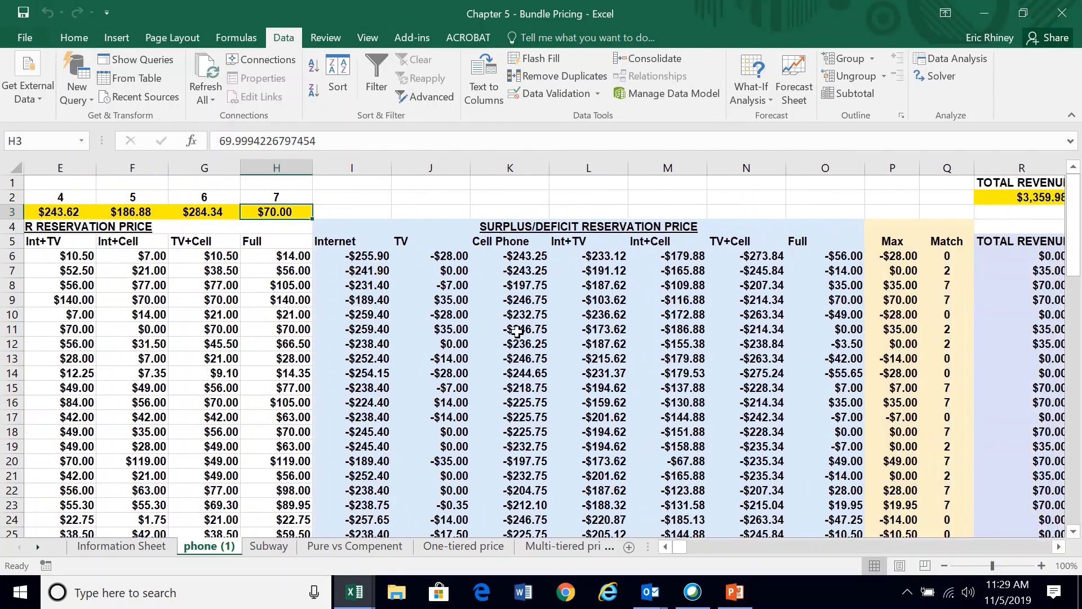
scroll(516, 331, "right", 4)
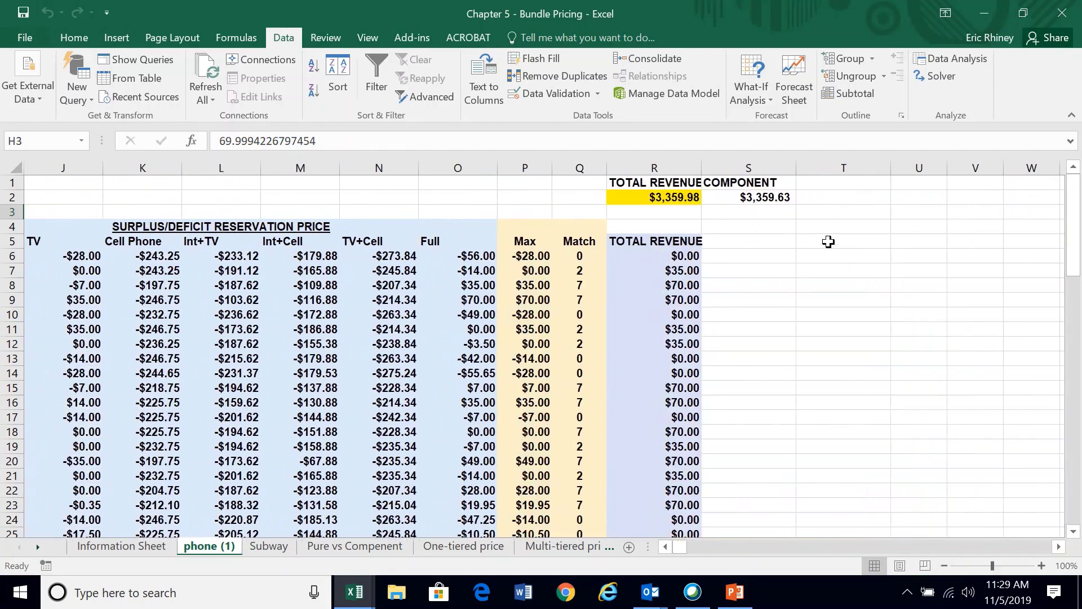
left_click(757, 239)
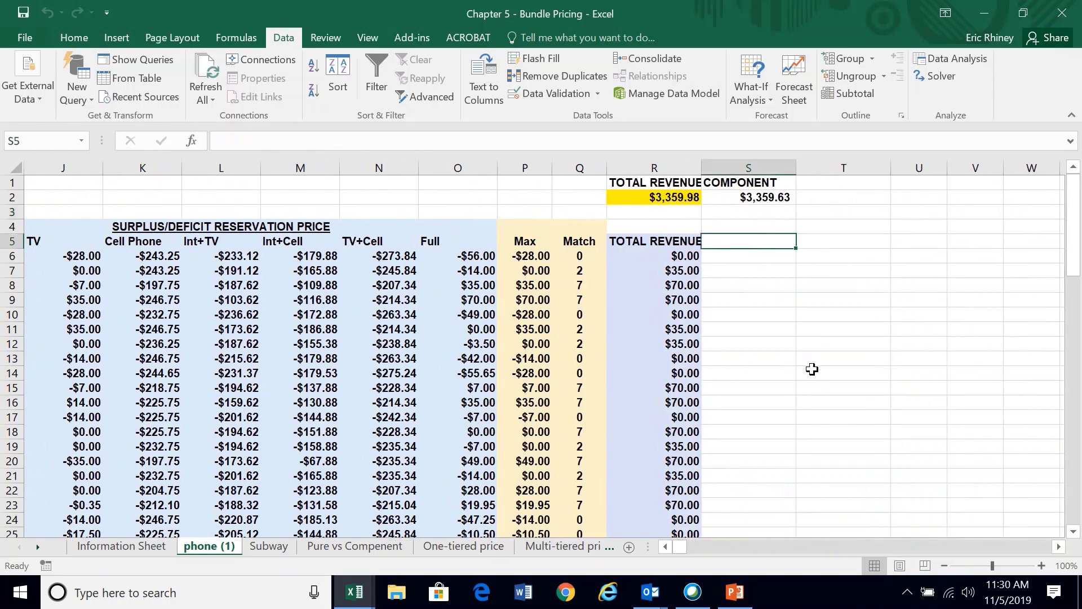
type("Penalty")
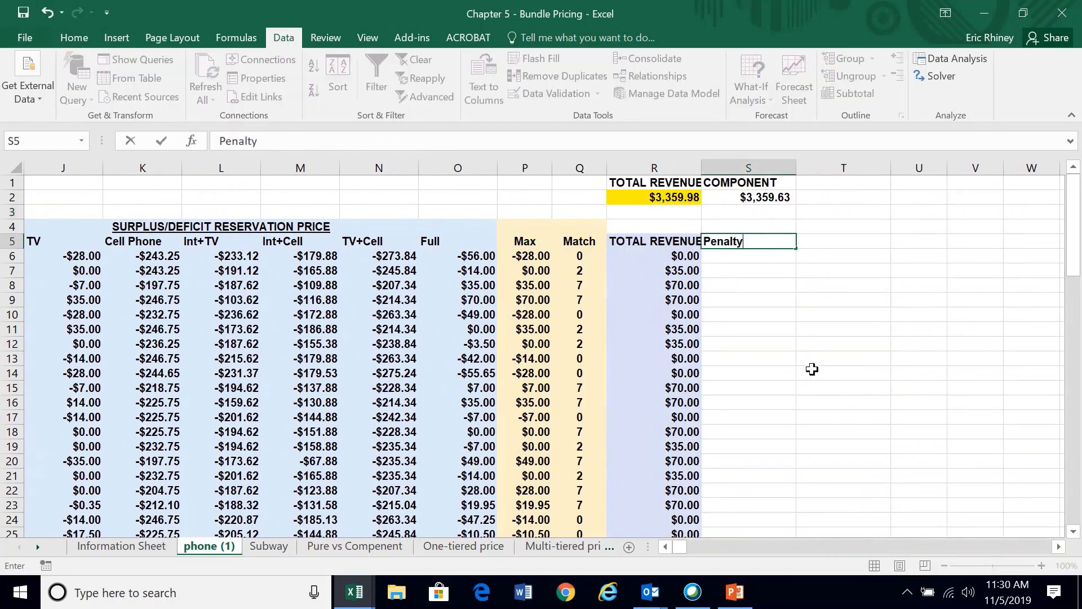
key("Return")
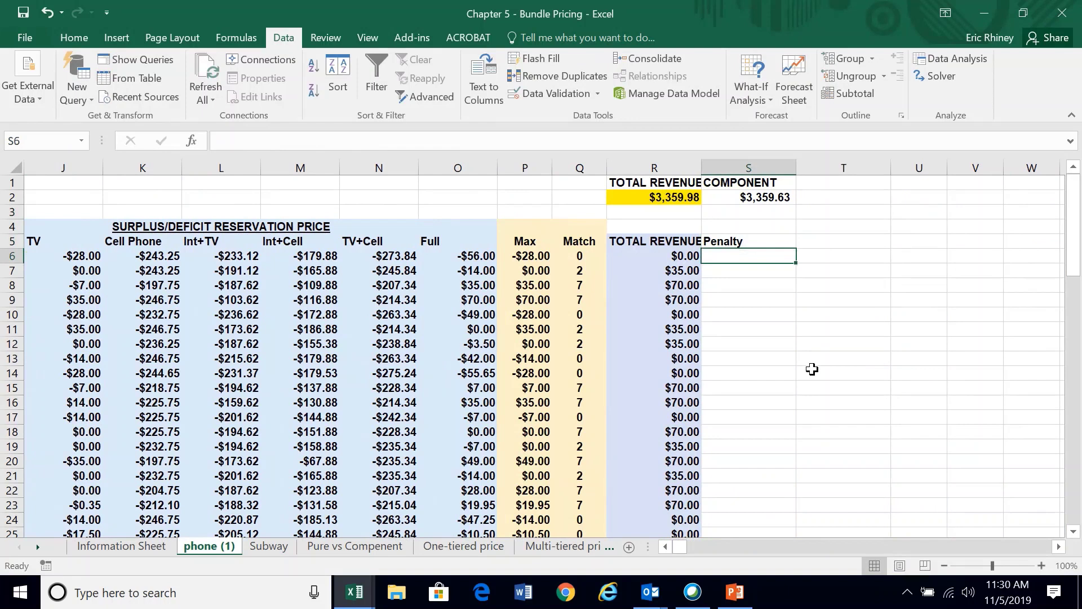
Step: Review the service and bundle headings in row 5 to work out which price pairs need comparing
key("Left")
key("Left")
key("Home")
key("Up")
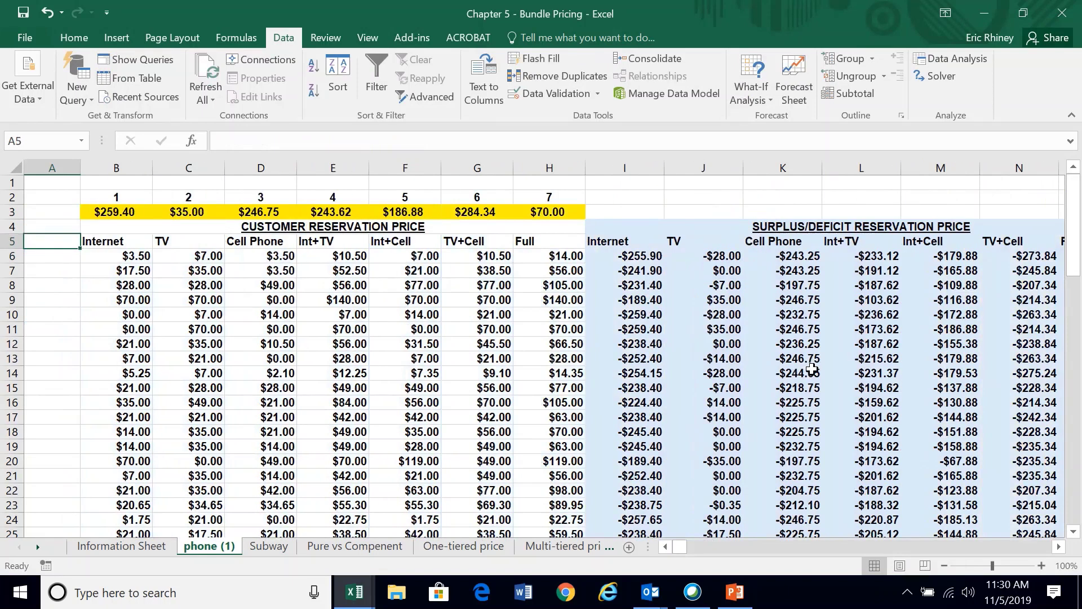
key("Right")
key("Right")
key("Right")
key("Left")
key("Right")
key("Right")
key("Right")
key("Right")
key("Right")
key("Right")
key("Right")
key("Right")
key("Right")
key("Right")
key("Right")
key("Right")
key("Right")
key("Right")
key("Right")
key("Right")
key("Right")
key("Right")
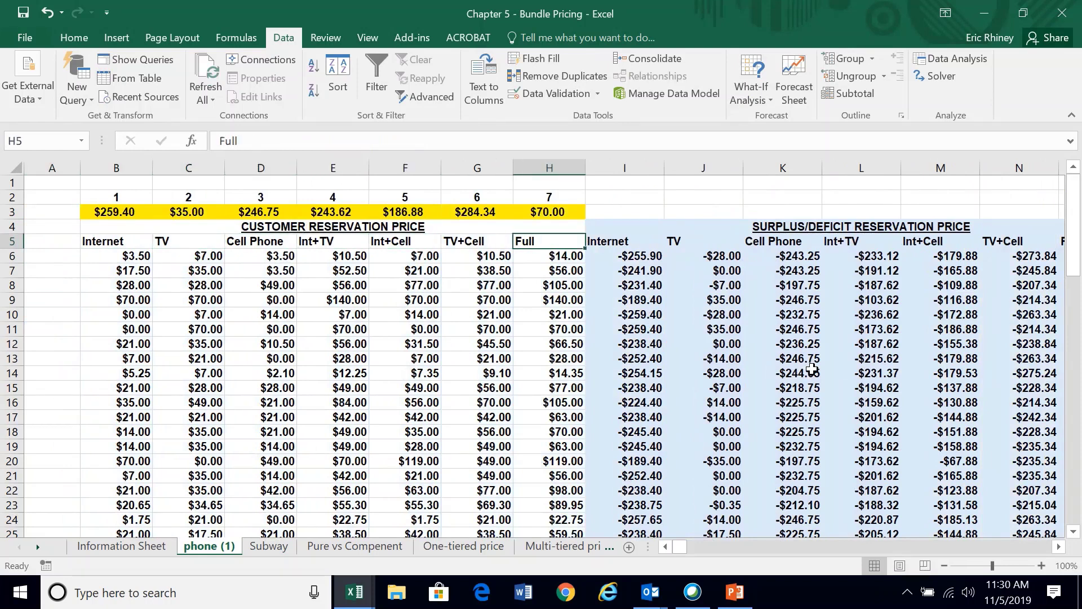
Step: Enter the first comparison label "Int - Int+TV" in S6 under the Penalty heading
key("Left")
key("Left")
key("Down")
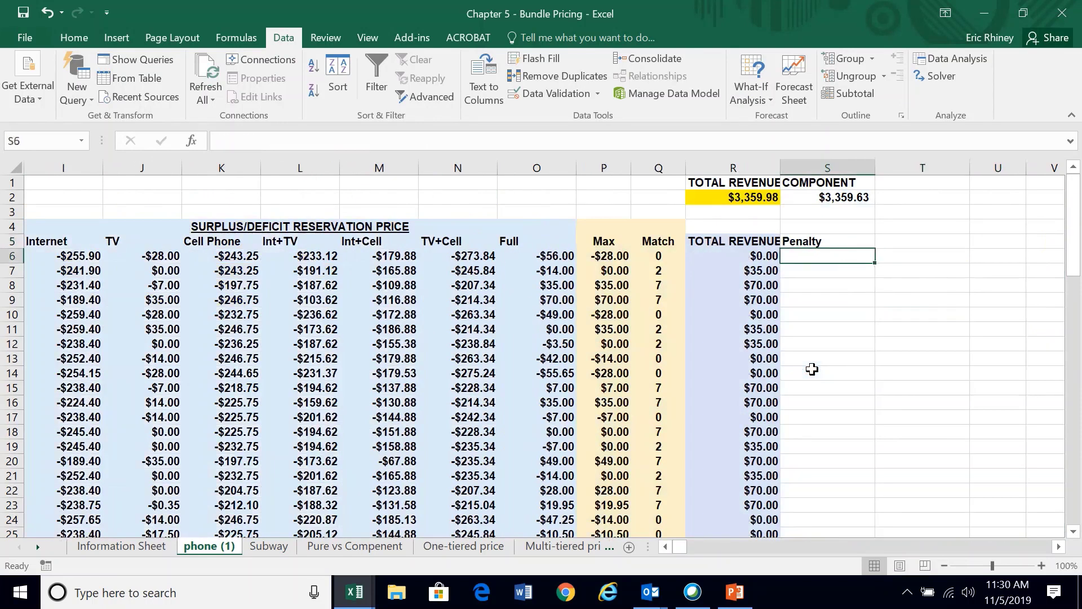
type("iNT")
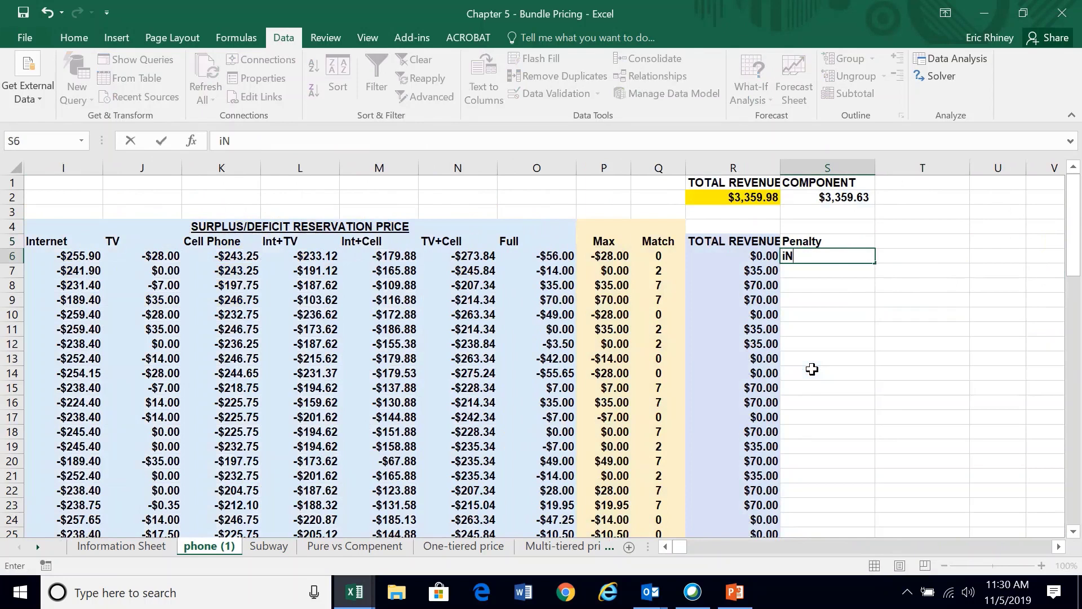
key("BackSpace")
key("BackSpace")
type("N")
key("BackSpace")
key("BackSpace")
type("Int - Int+TV")
key("Return")
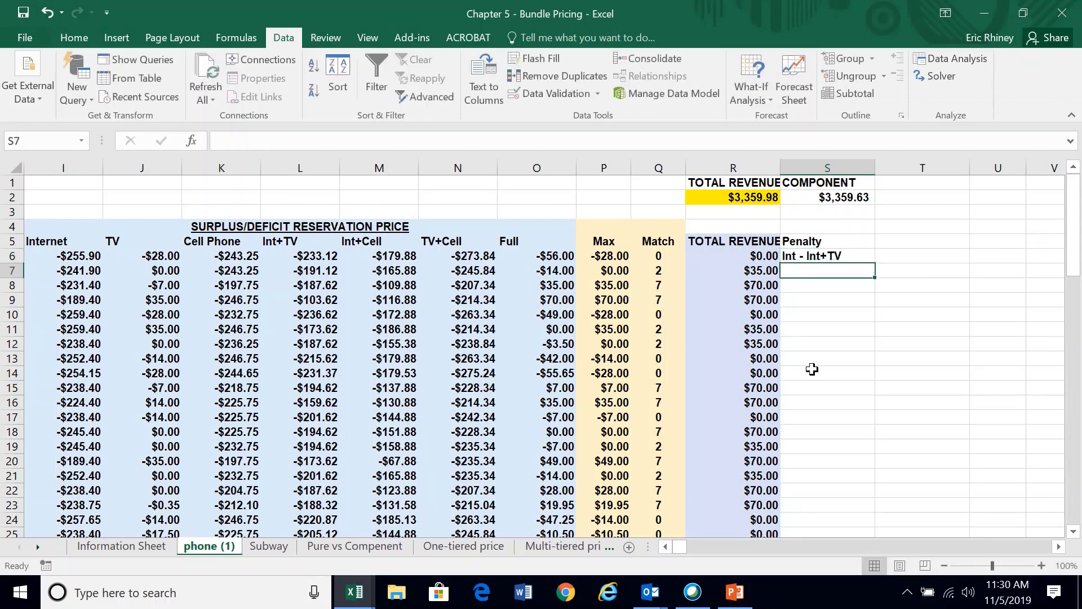
Step: Add the remaining internet comparison labels: "Int - Int+Cell" in S7 and "Int - Full" in S8
type("I")
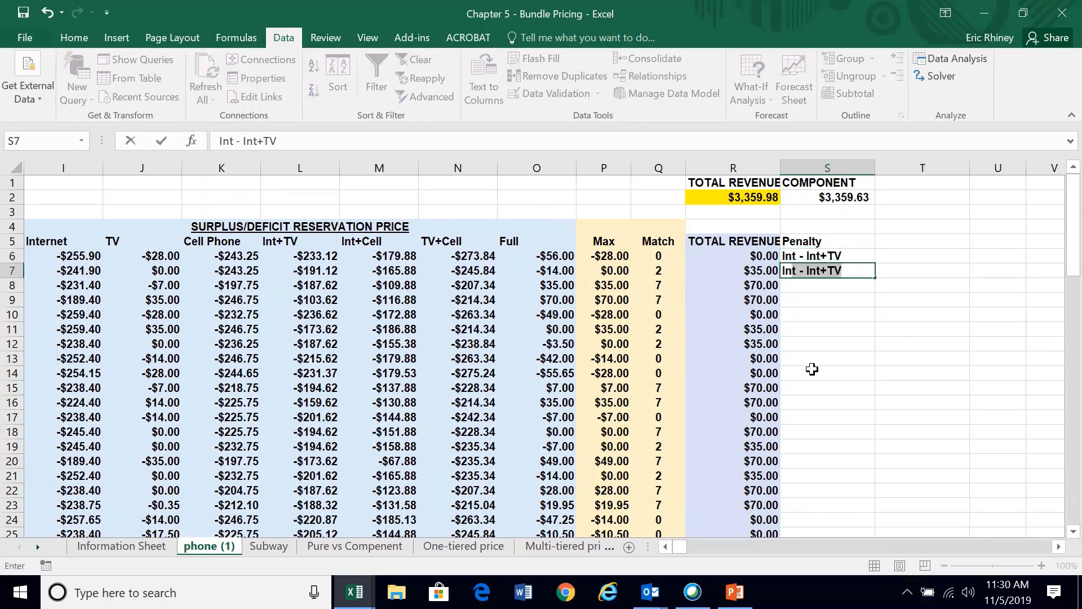
left_click(464, 134)
key("BackSpace")
key("BackSpace")
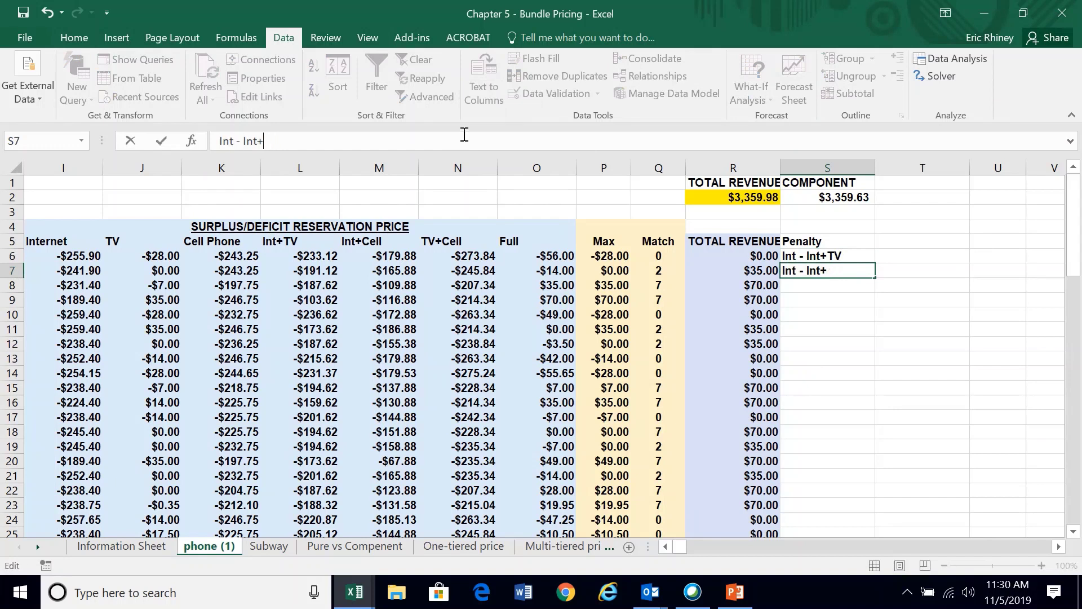
type("Cell")
key("Return")
type("In")
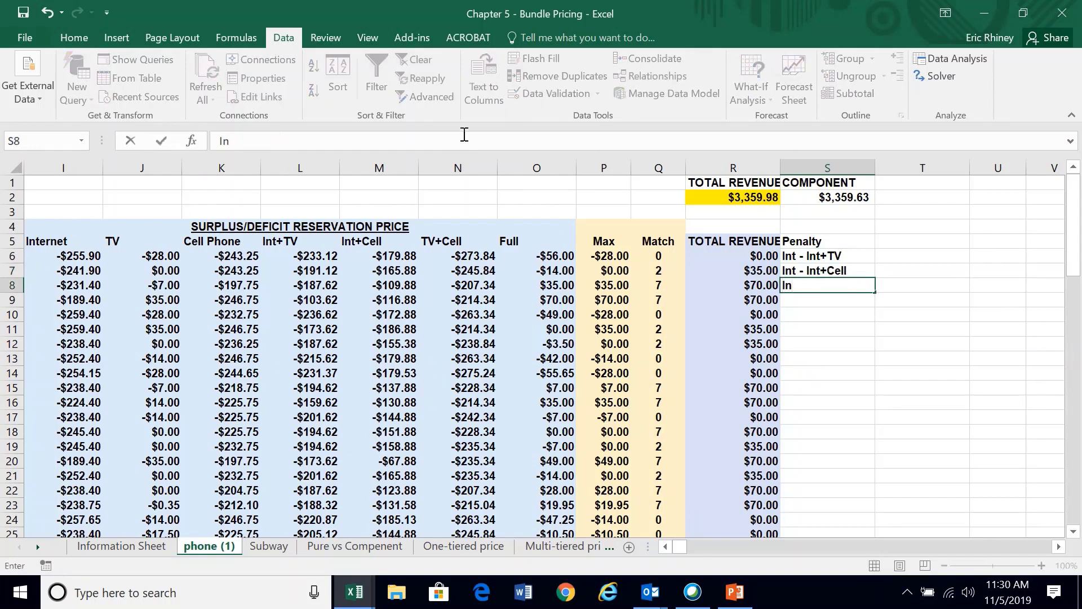
type("t -")
type("Full")
key("Return")
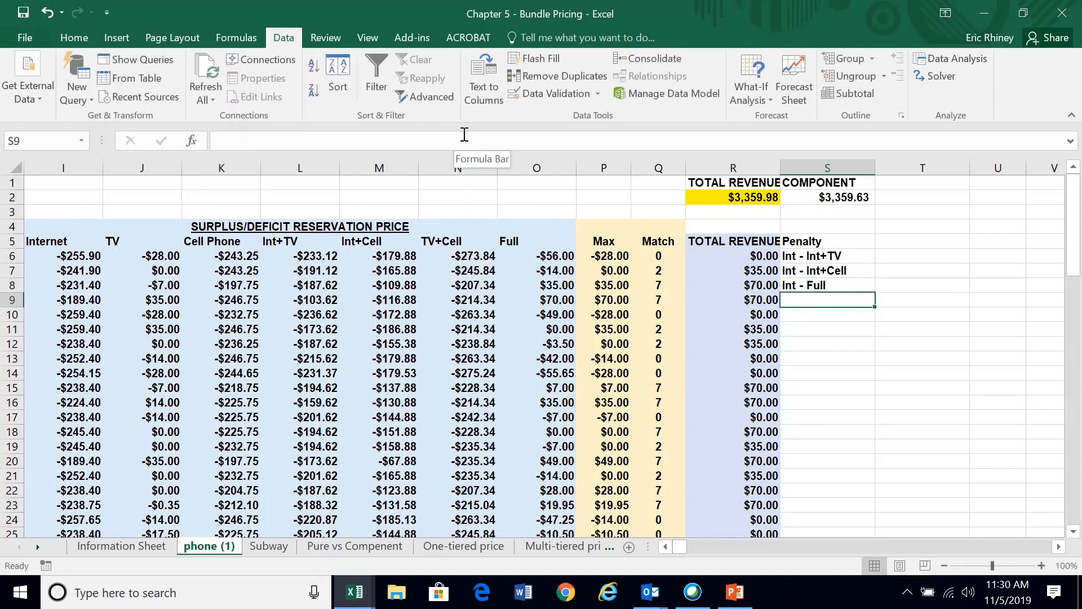
Step: Enter the first TV comparison label, "TV - Int+TV", in S9
type("T")
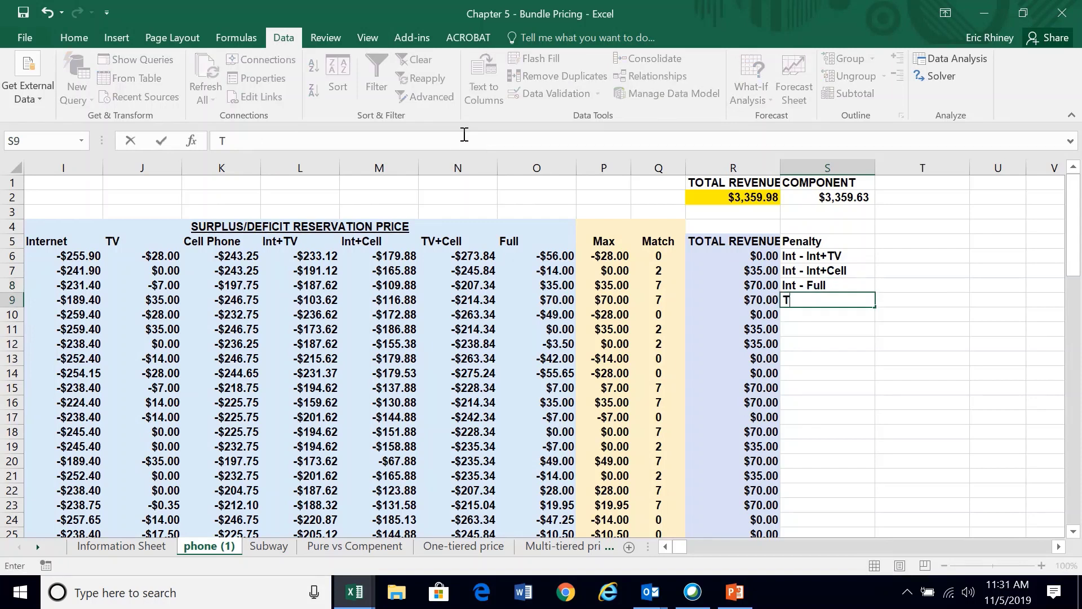
key("BackSpace")
type("Tu")
key("BackSpace")
type("V - T")
key("BackSpace")
type("Int+TV")
key("Return")
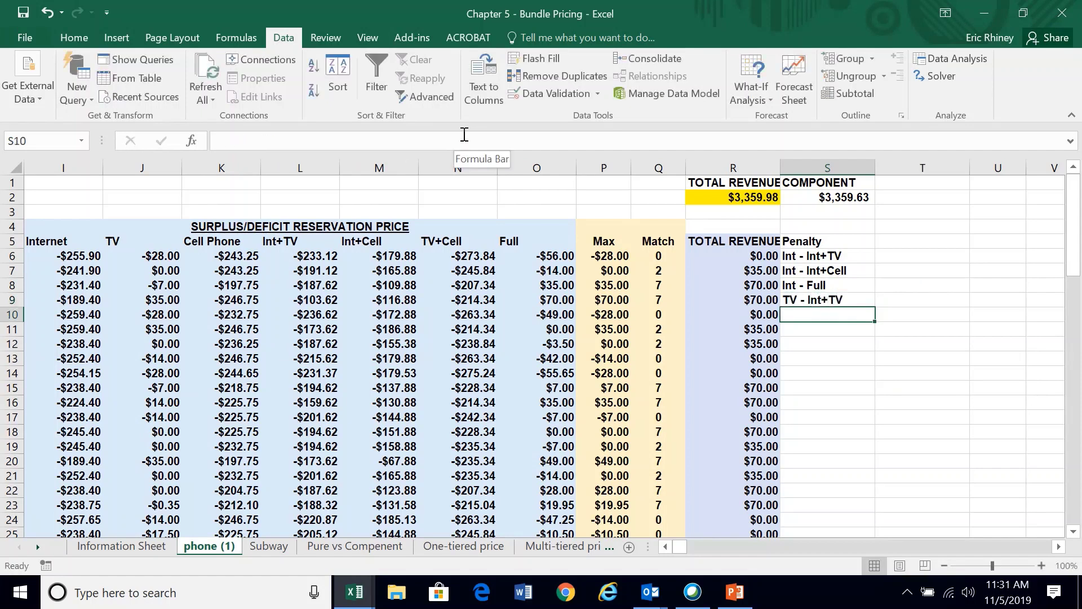
Step: Enter the comparison label "TV - TV+Cell" in S10 of the penalty list
type("TV - Int+TV")
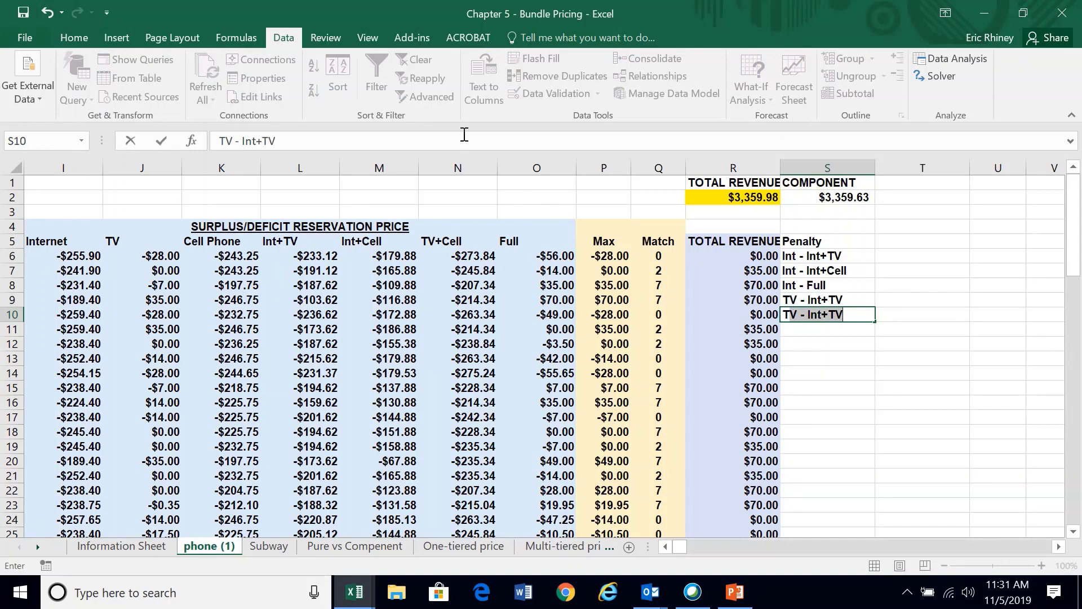
left_click(277, 140)
key("BackSpace")
key("BackSpace")
key("BackSpace")
key("BackSpace")
key("BackSpace")
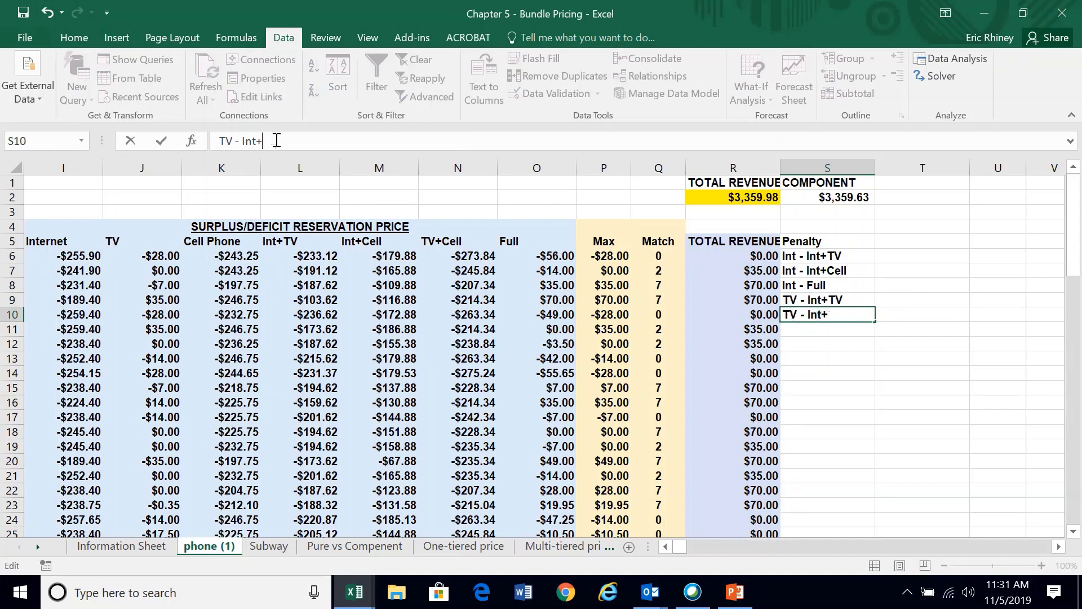
key("BackSpace")
type("Cell")
key("BackSpace")
key("BackSpace")
key("BackSpace")
key("BackSpace")
type("TV+Cell")
key("Return")
Step: Enter the comparison label "TV - Full" in S11 to complete the TV comparisons
type("TV")
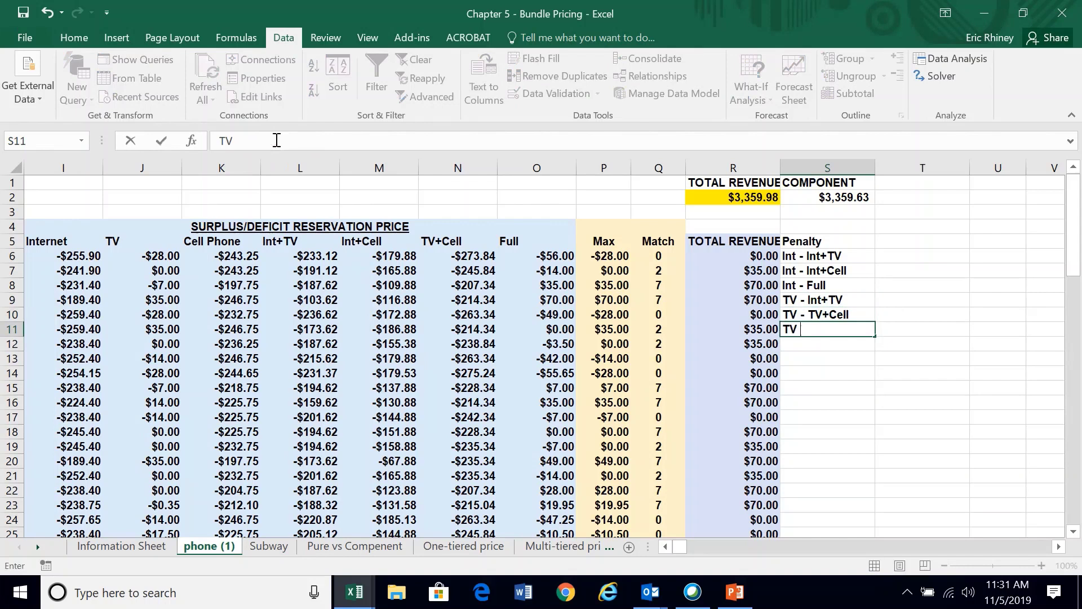
type(" - Full")
mouse_move(445, 5)
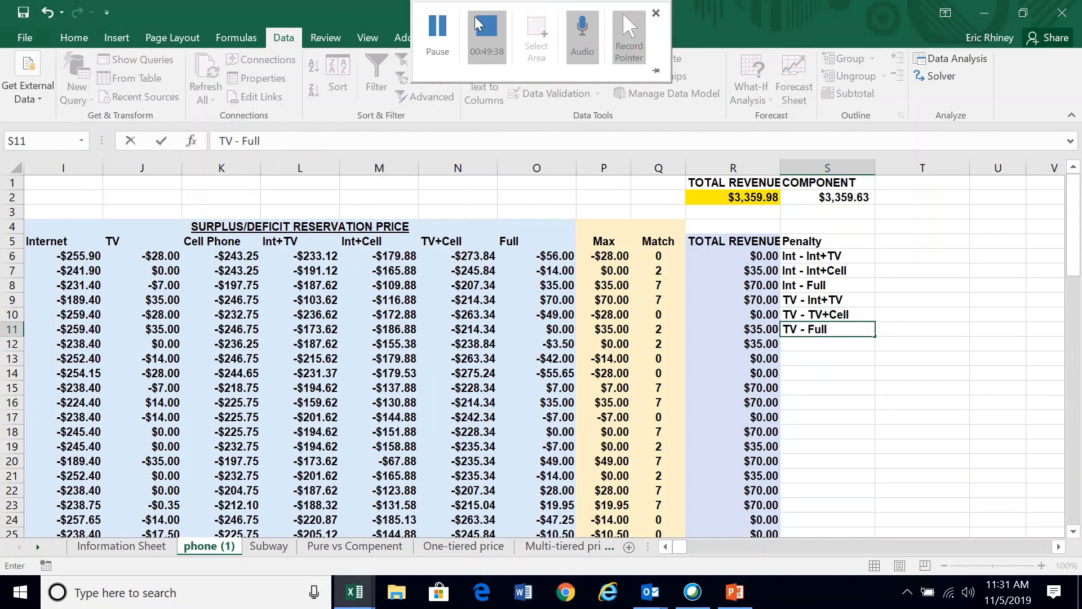
left_click(437, 45)
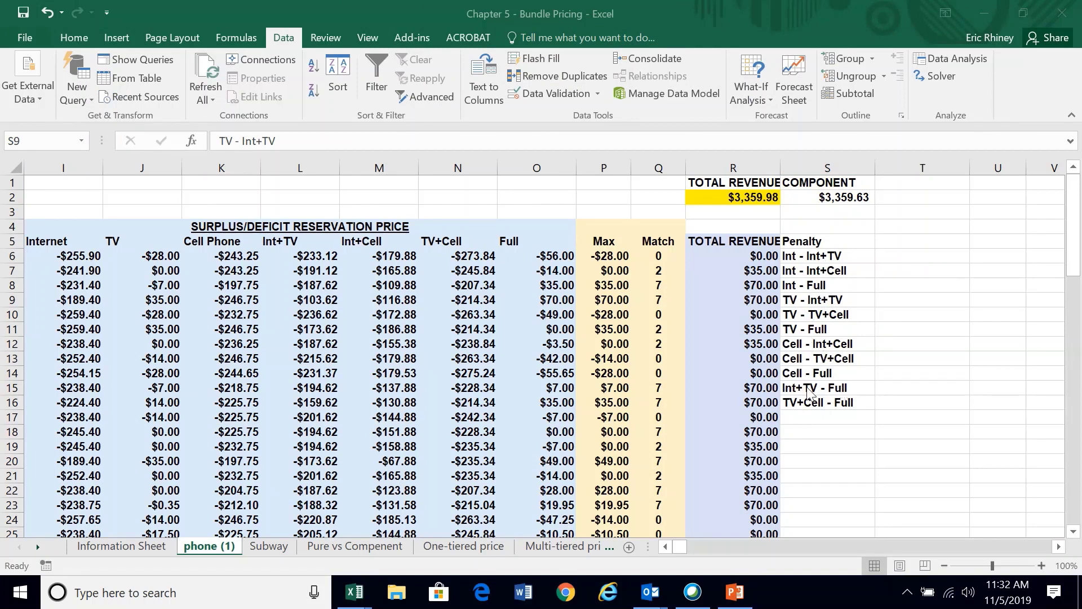
Step: Enter the penalty formula =IF(B3>E3,1,0) in T6, comparing the internet price with the Int+TV bundle price
left_click(888, 258)
left_click(889, 258)
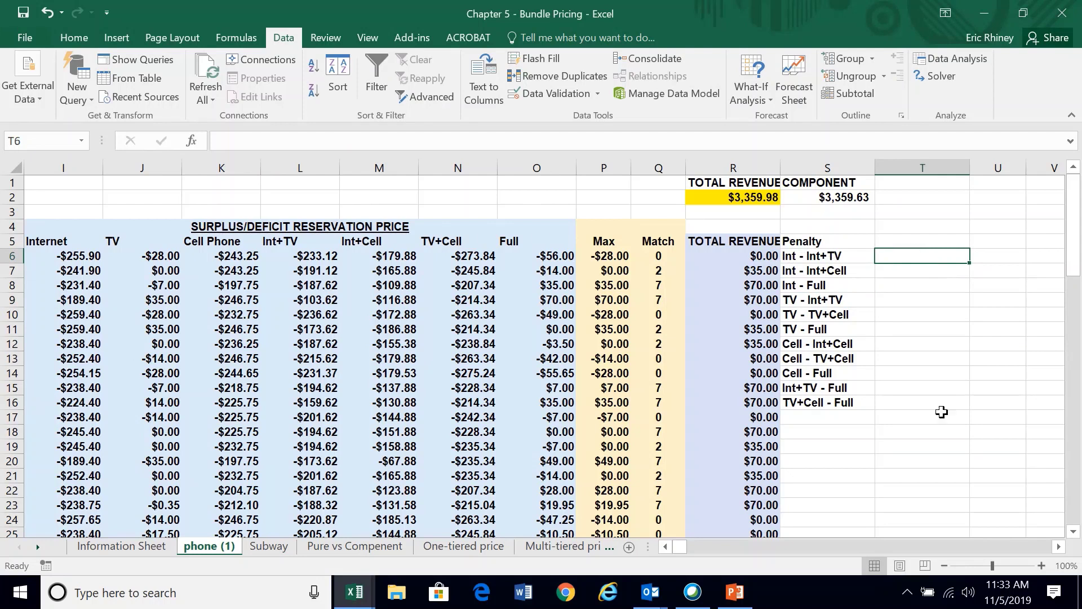
type("=if(")
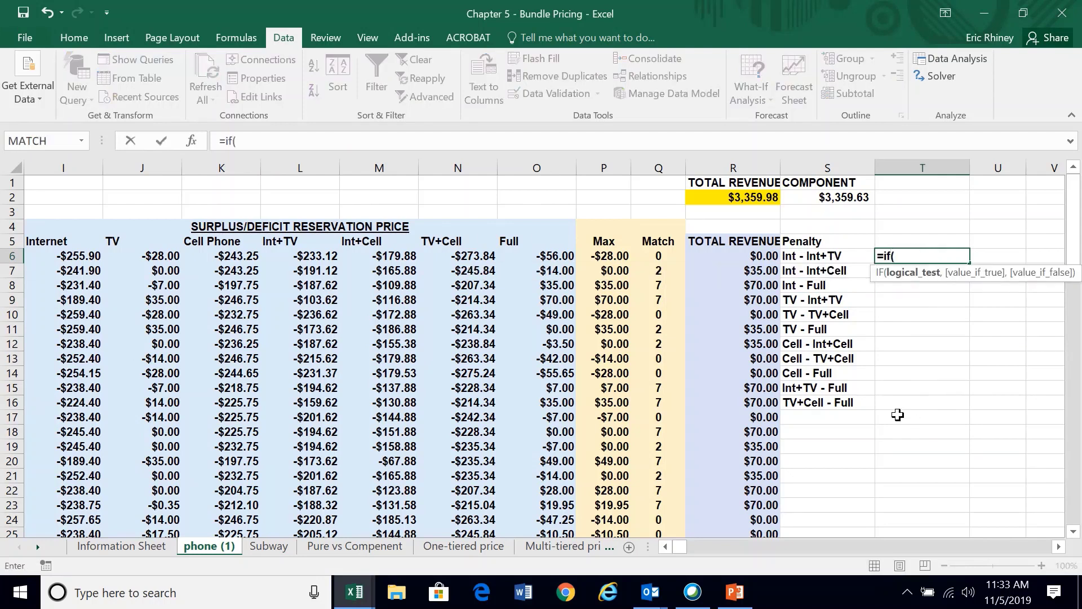
scroll(898, 414, "left", 5)
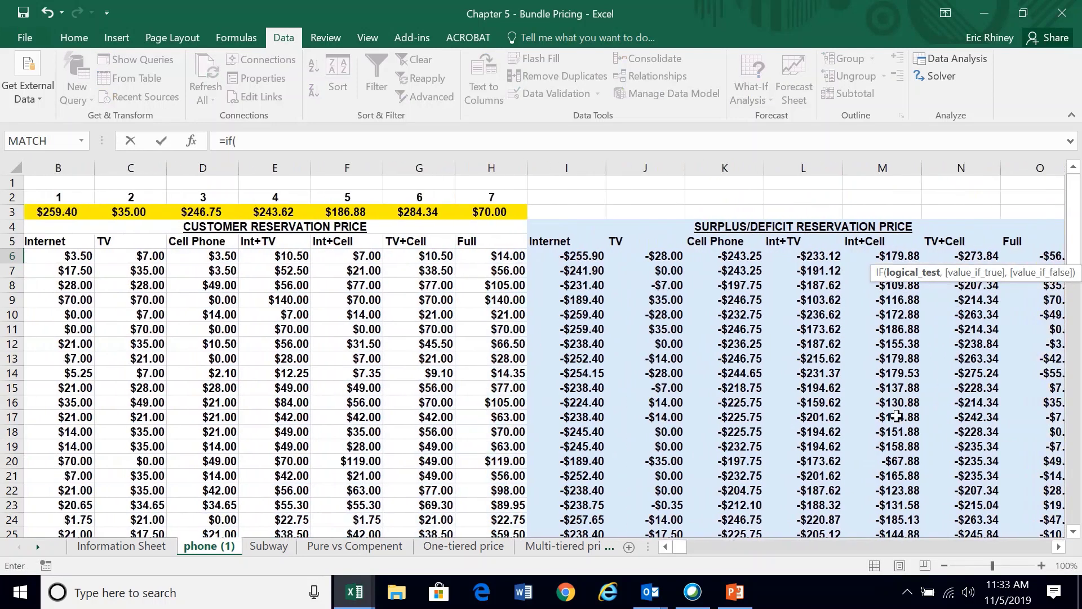
left_click(121, 217)
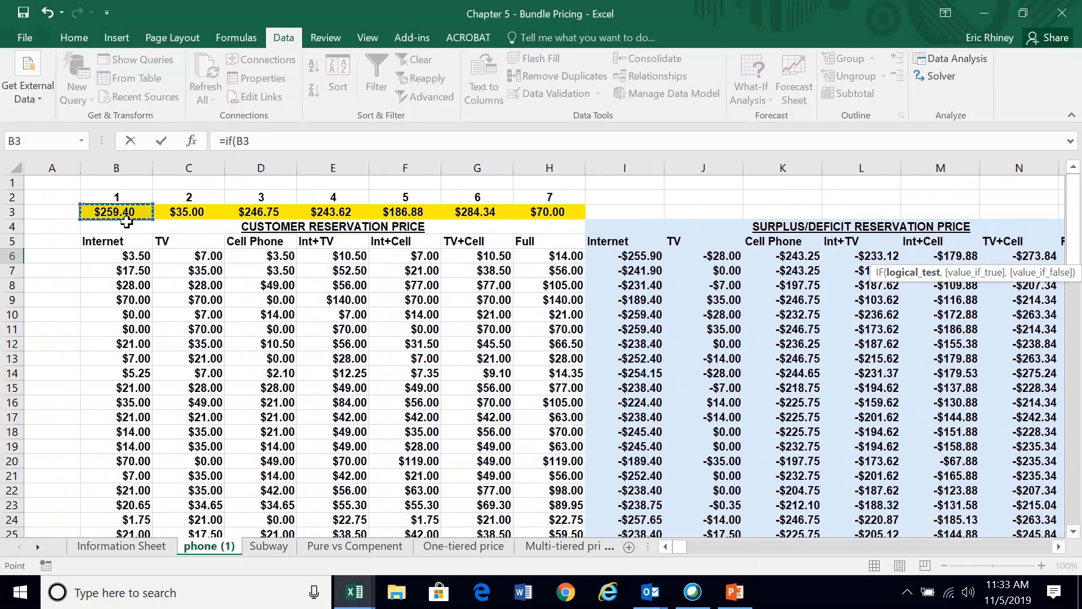
scroll(287, 394, "right", 5)
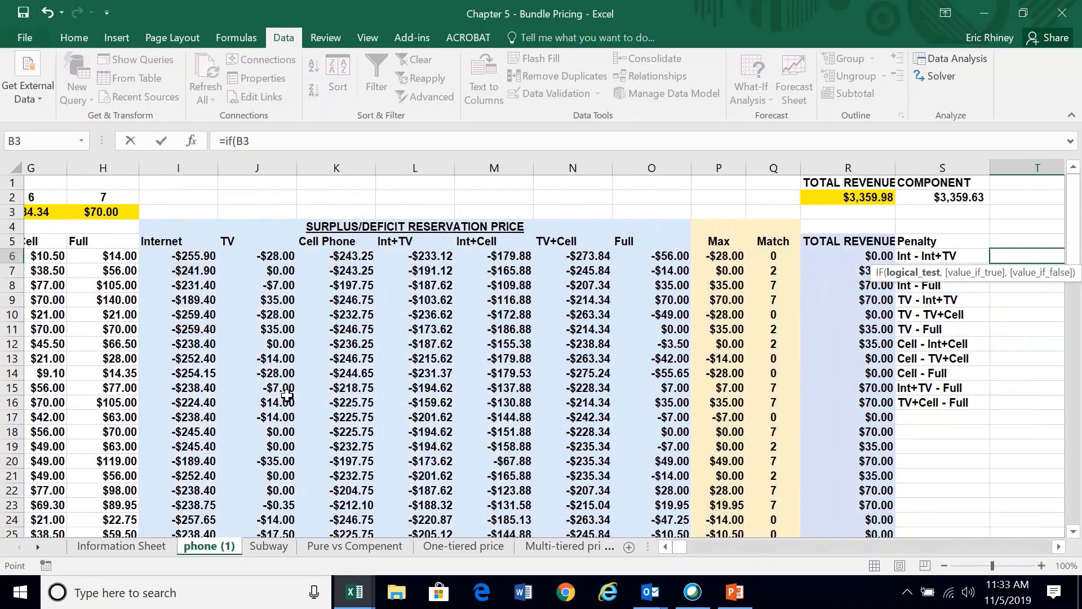
type(">")
scroll(287, 394, "left", 5)
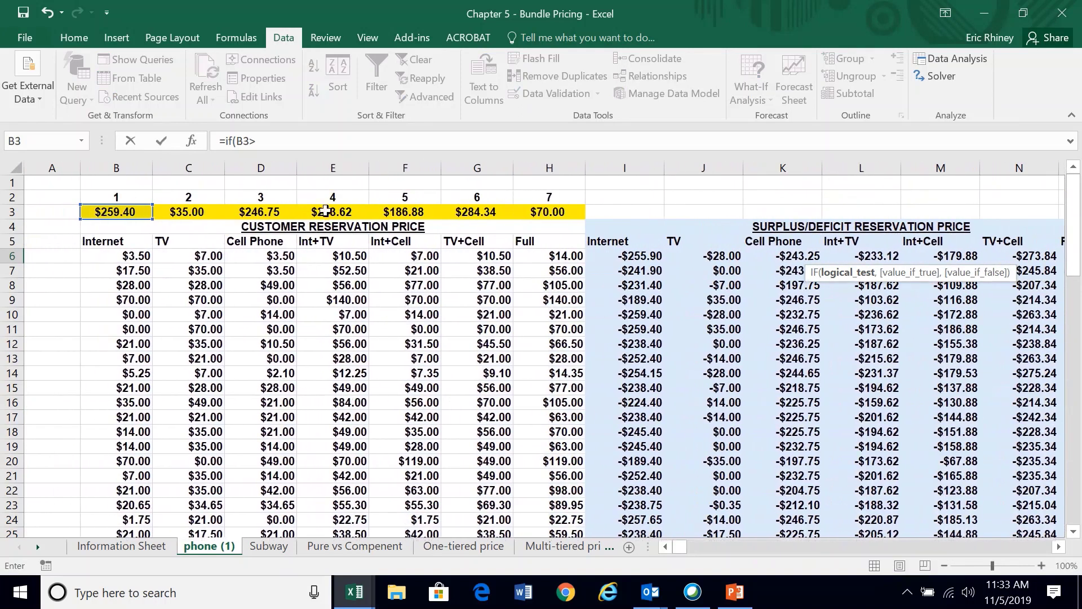
left_click(326, 210)
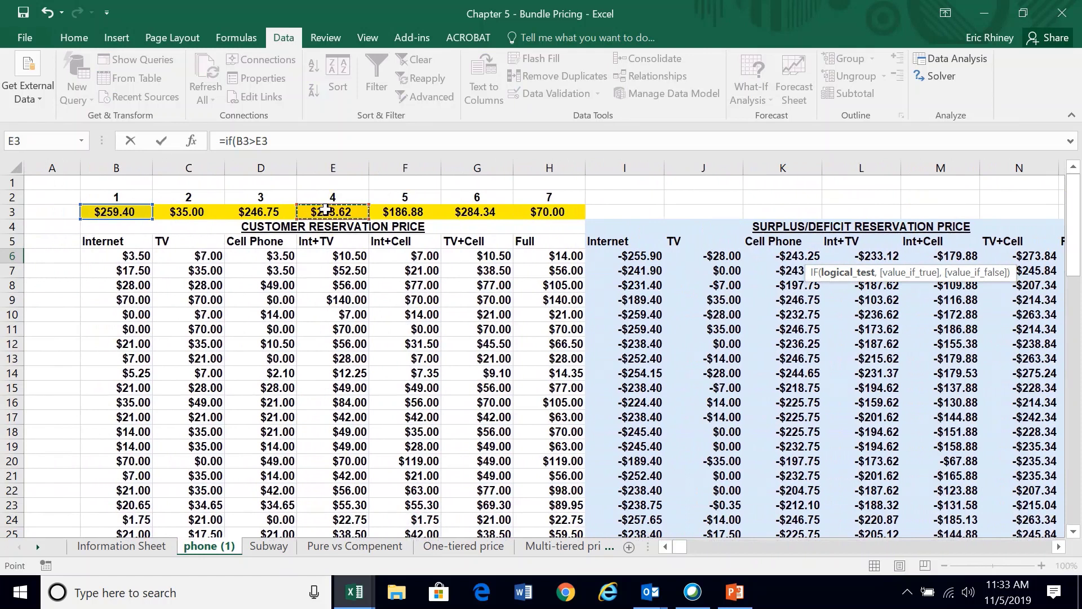
type(",")
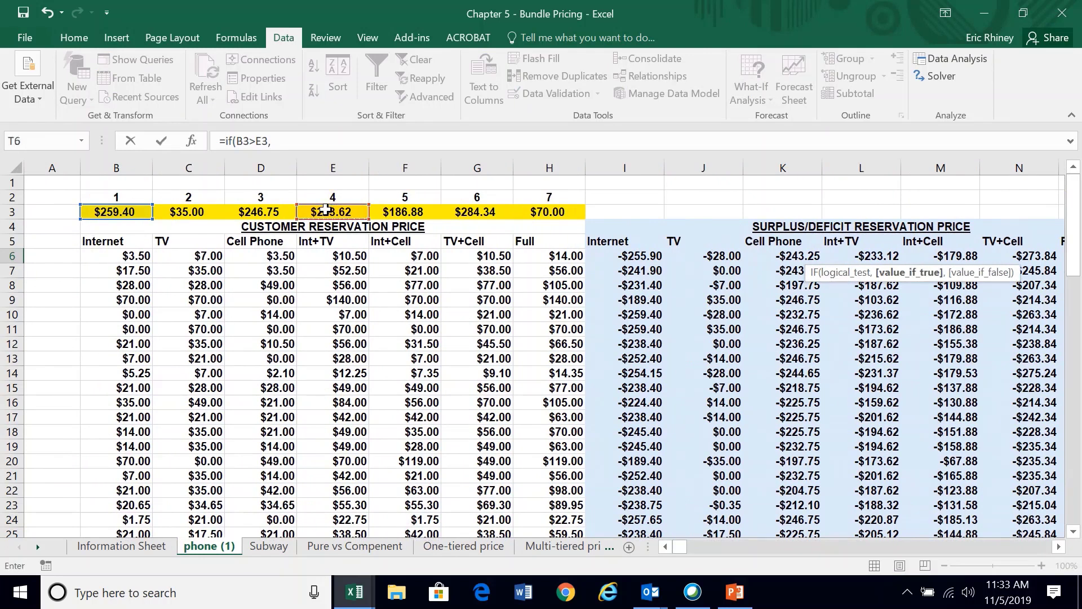
type("1,")
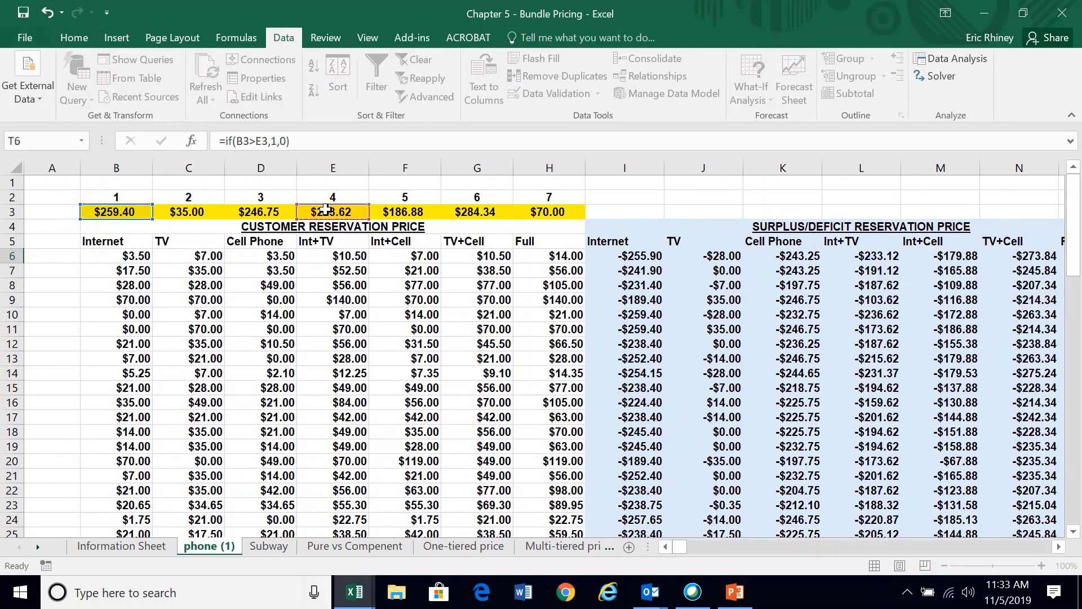
Step: Complete the Int - Int+TV penalty formula in T6 with 0 as the value if false
type("0)")
key("Return")
key("Up")
scroll(326, 209, "left", 4)
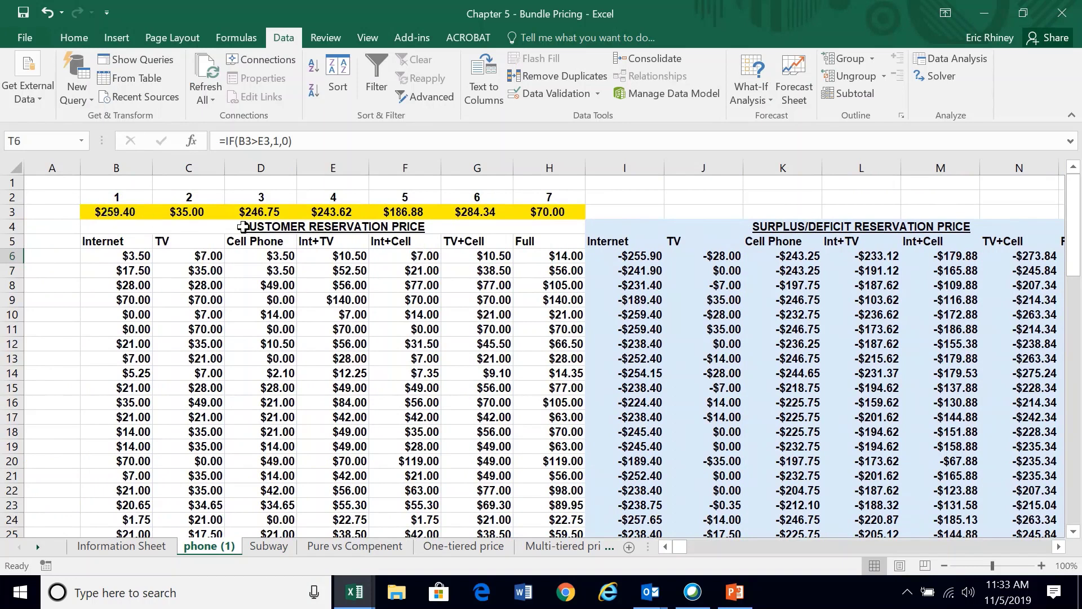
Step: Enter the penalty formula =IF(B3>F3,1,0) in T7, comparing the internet price with the Int+Cell bundle price
scroll(418, 294, "right", 8)
left_click_drag(969, 170, 946, 171)
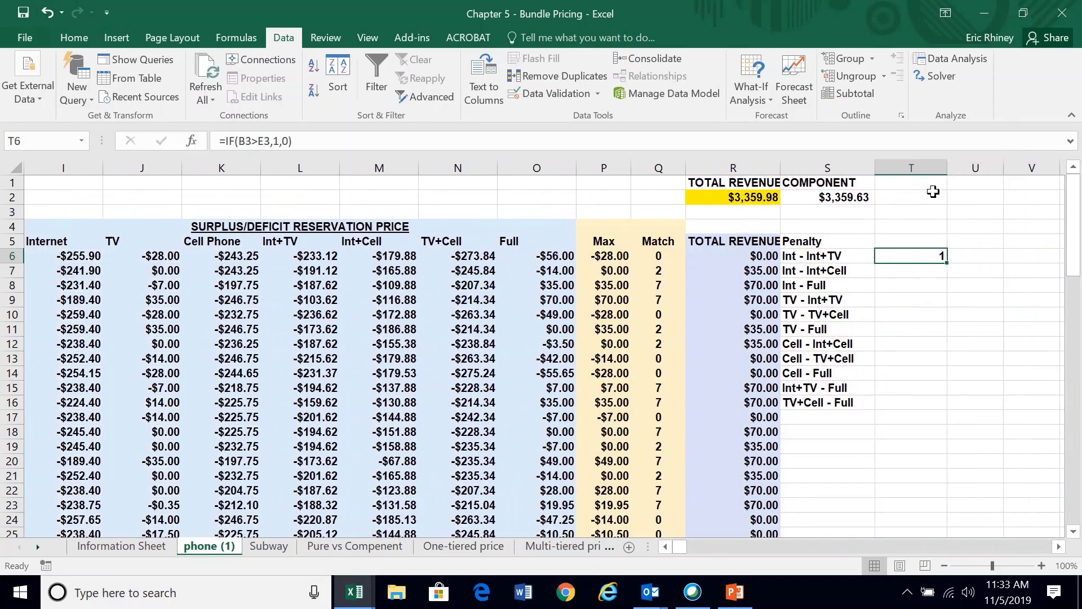
left_click(898, 272)
type("=")
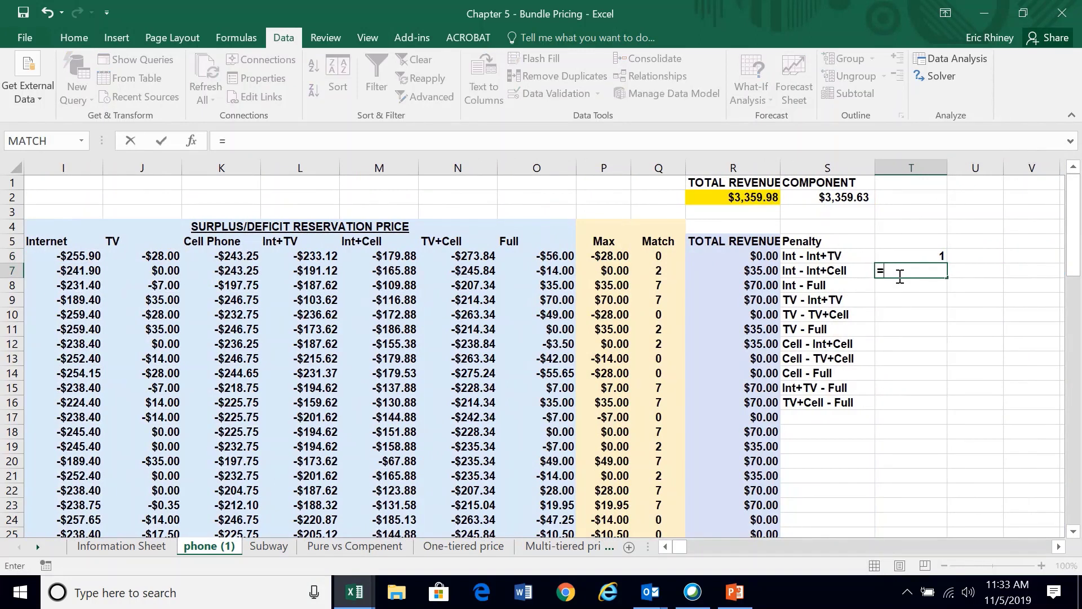
type("if(")
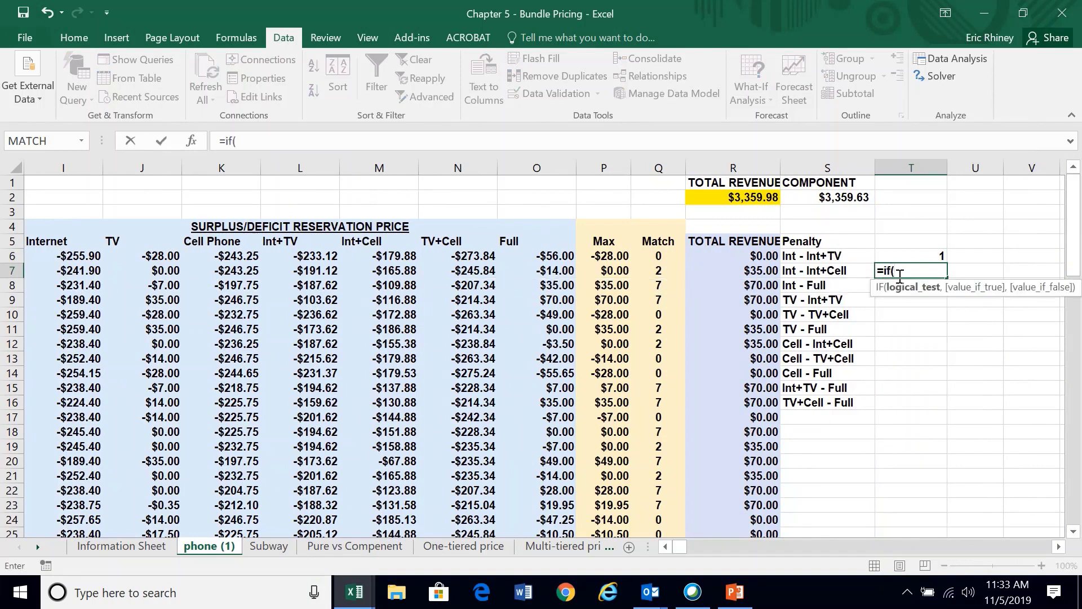
scroll(618, 273, "left", 5)
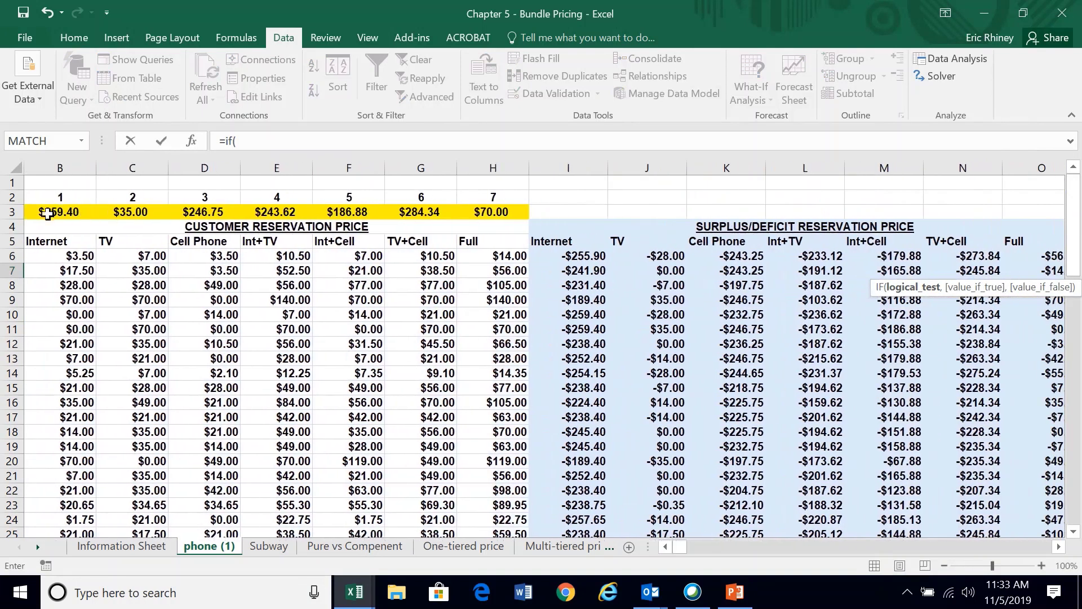
scroll(61, 231, "left", 1)
left_click(97, 211)
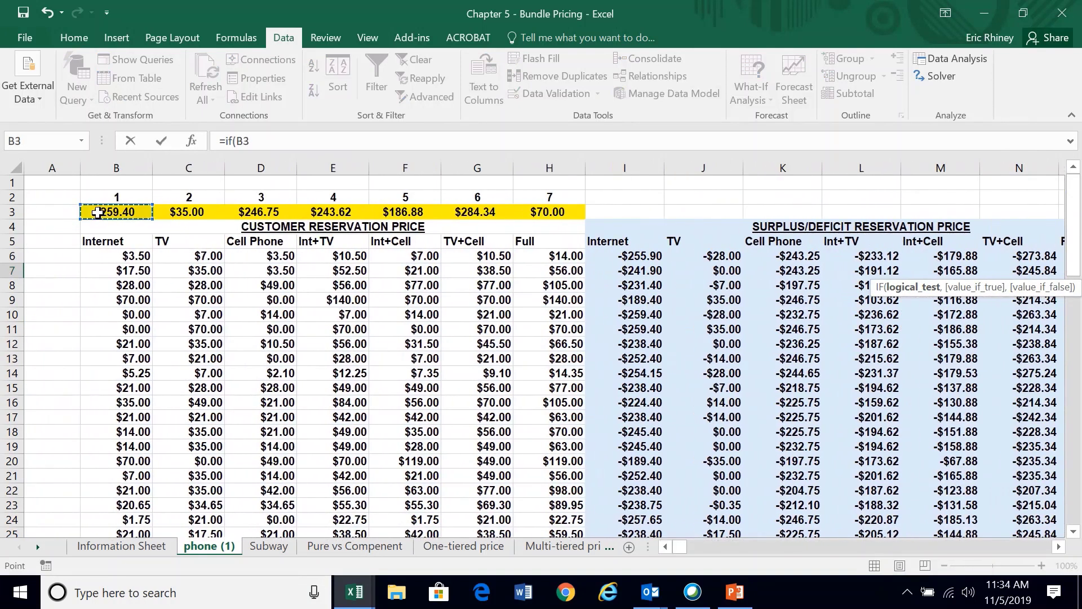
type(">")
left_click(397, 213)
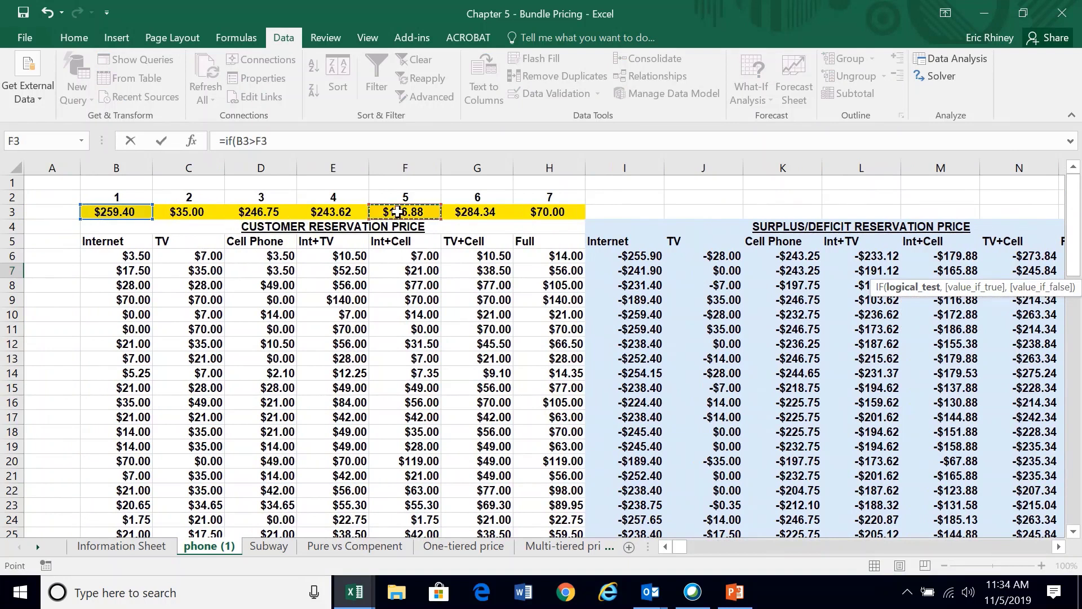
type(",")
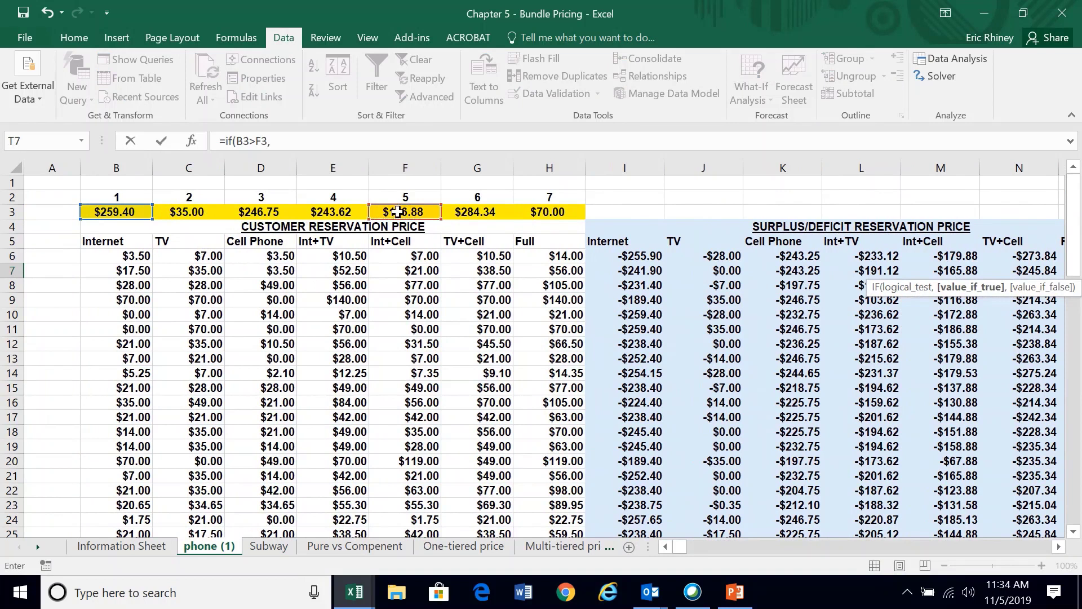
type("1,")
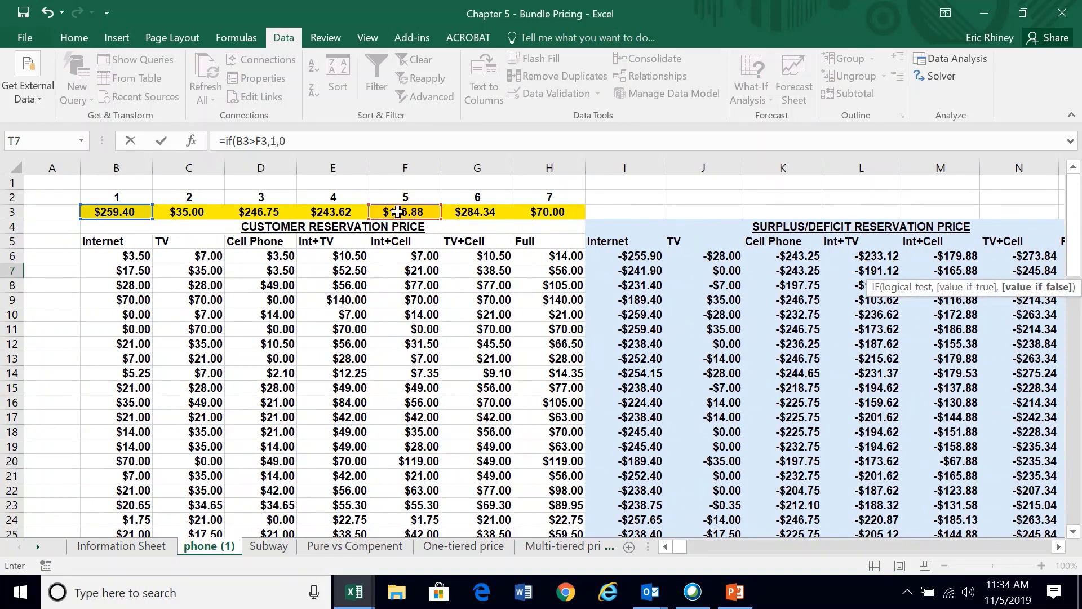
type("0)")
key("Return")
key("Up")
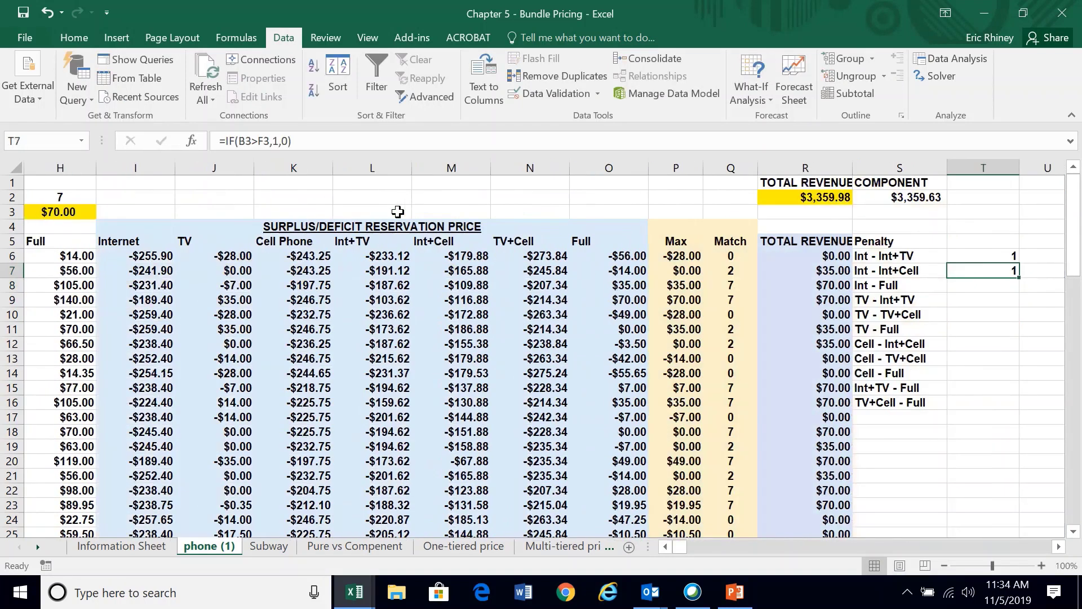
scroll(398, 211, "left", 5)
scroll(398, 212, "left", 4)
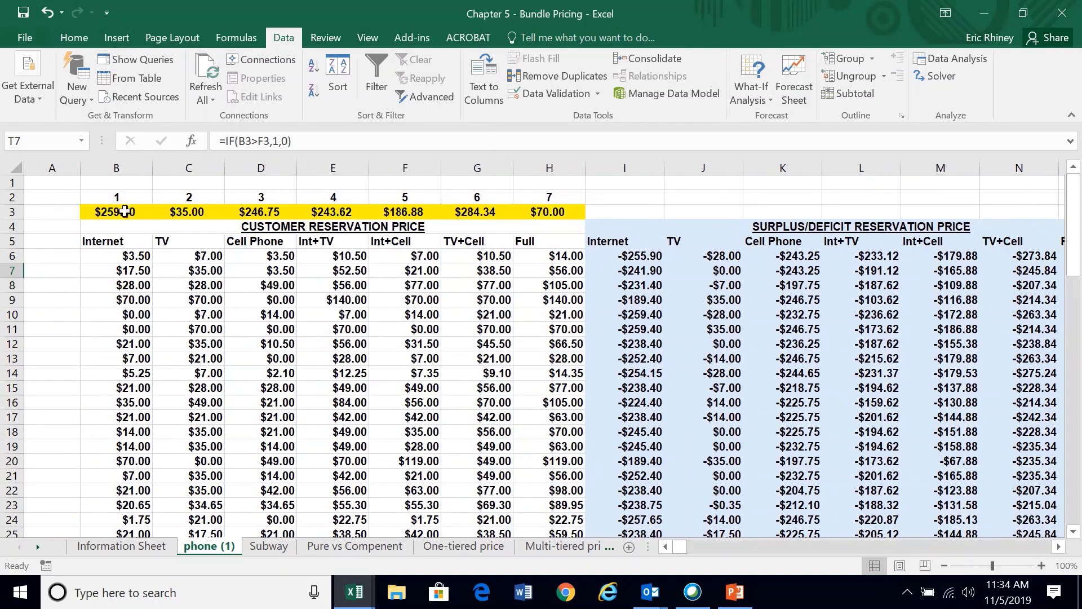
scroll(564, 269, "right", 10)
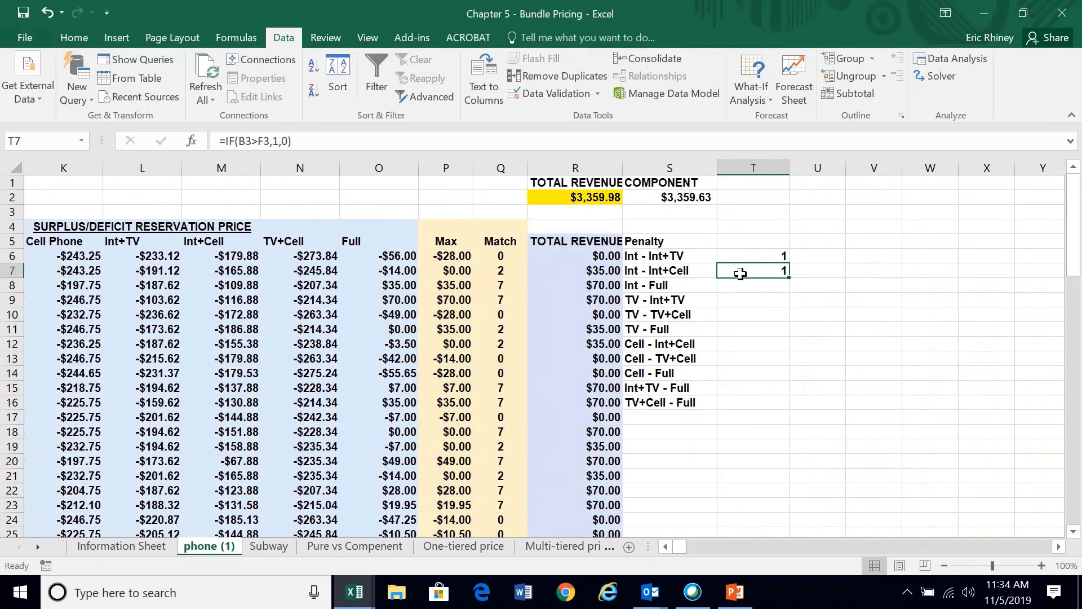
scroll(109, 181, "left", 6)
key("alt+Tab")
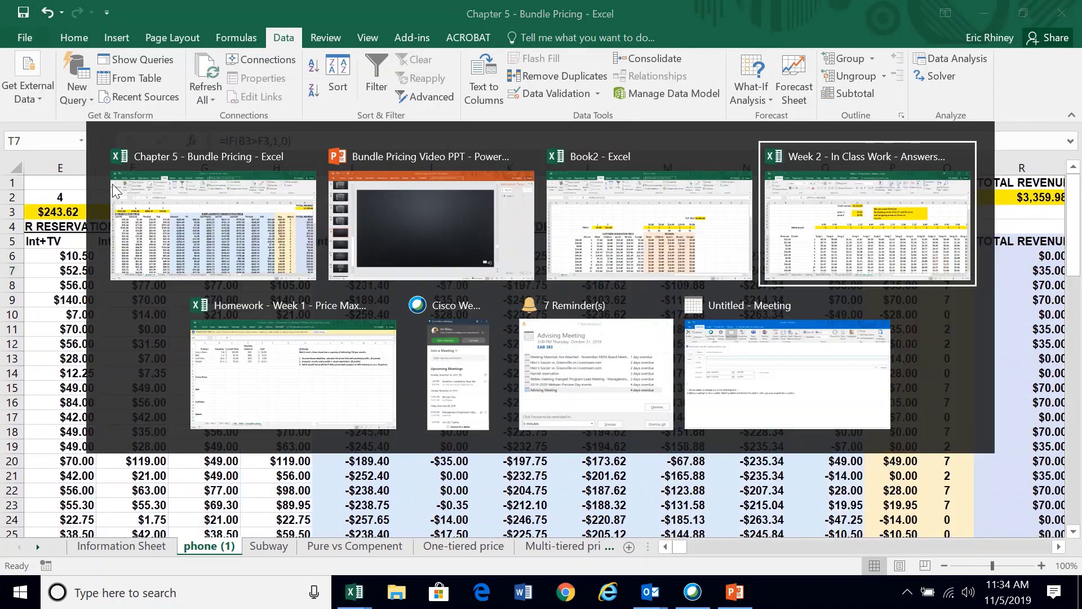
key("alt+Tab")
key("alt+Tab")
key("alt+Tab")
key("alt+Tab")
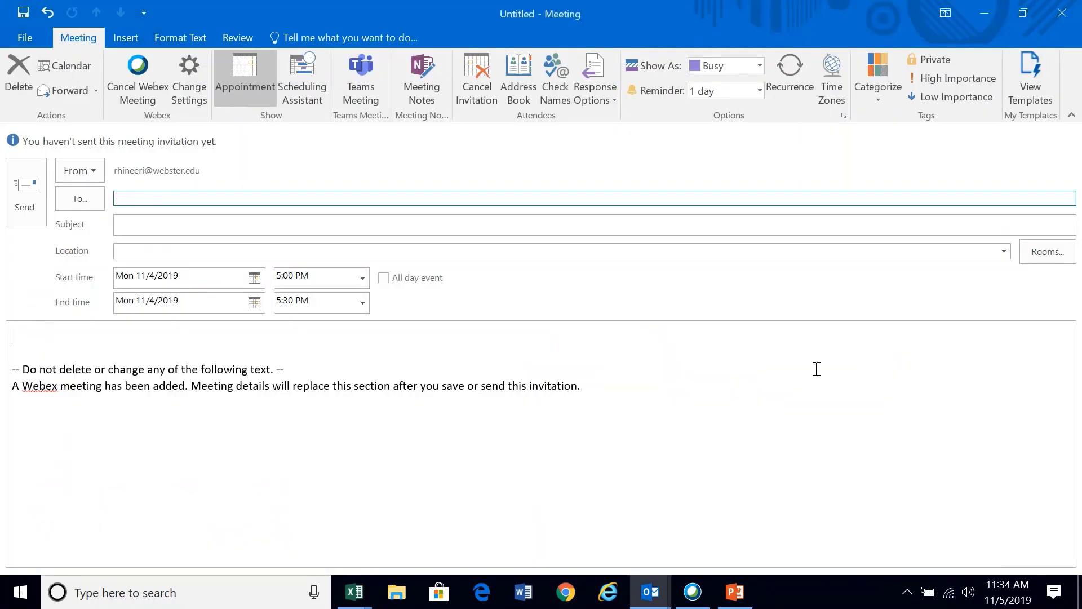
left_click(987, 10)
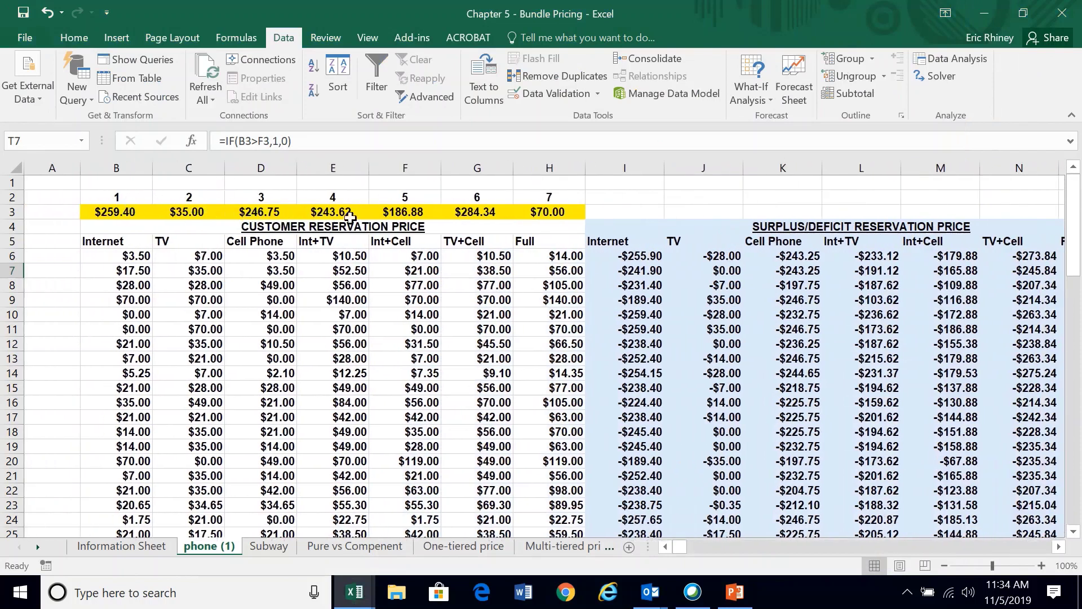
Step: Check which price cells the Int - Int+Cell penalty formula in T7 compares
left_click(262, 140)
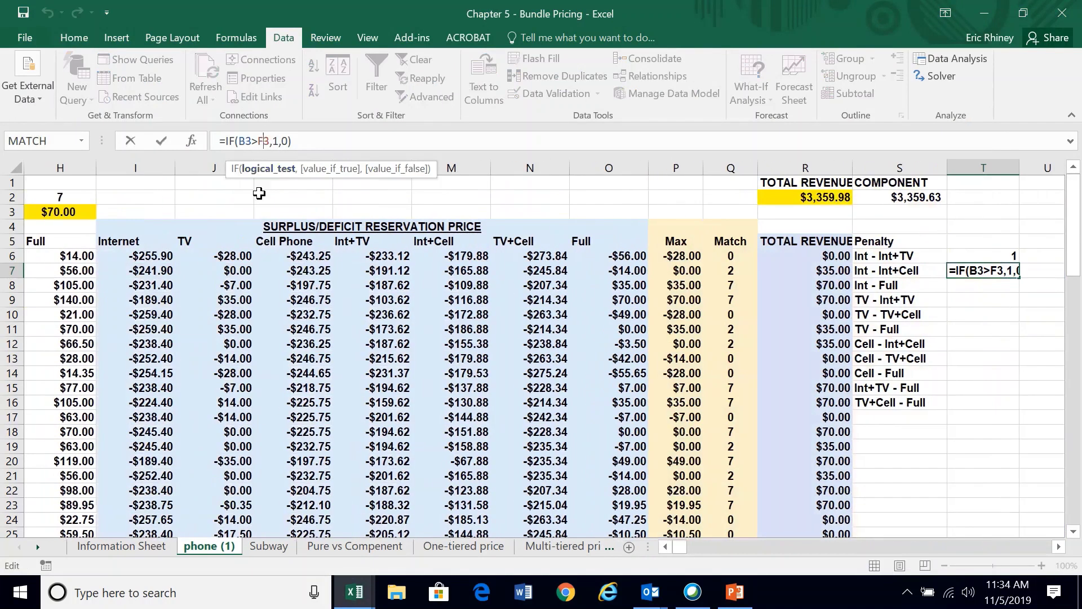
scroll(259, 193, "left", 7)
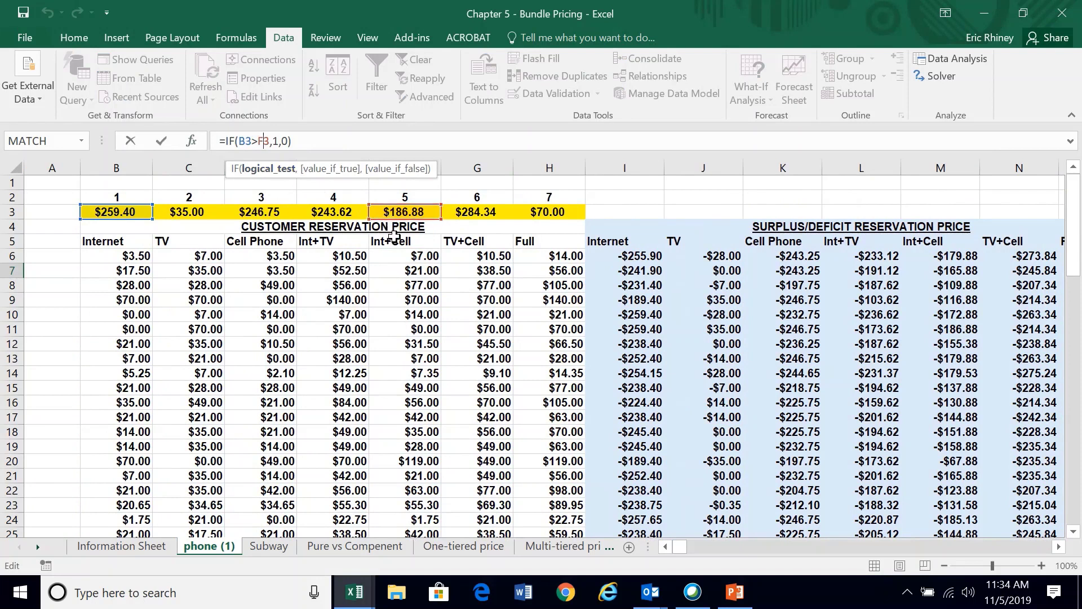
key("Return")
scroll(394, 235, "left", 5)
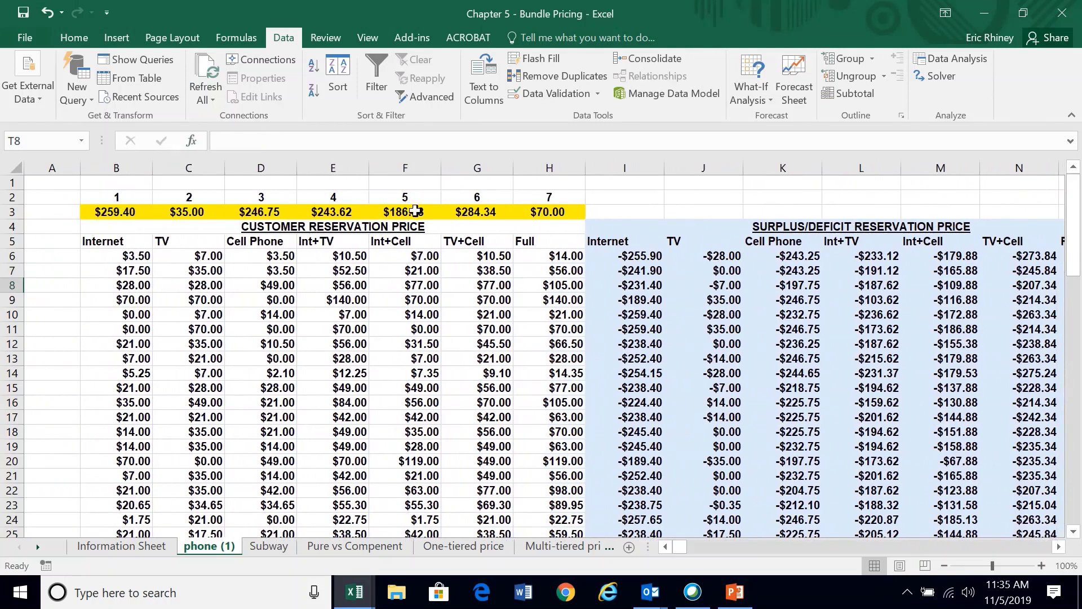
Step: Enter the penalty formula =IF(B3>H3,1,0) in T8, comparing the internet price with the Full bundle price
scroll(555, 323, "right", 5)
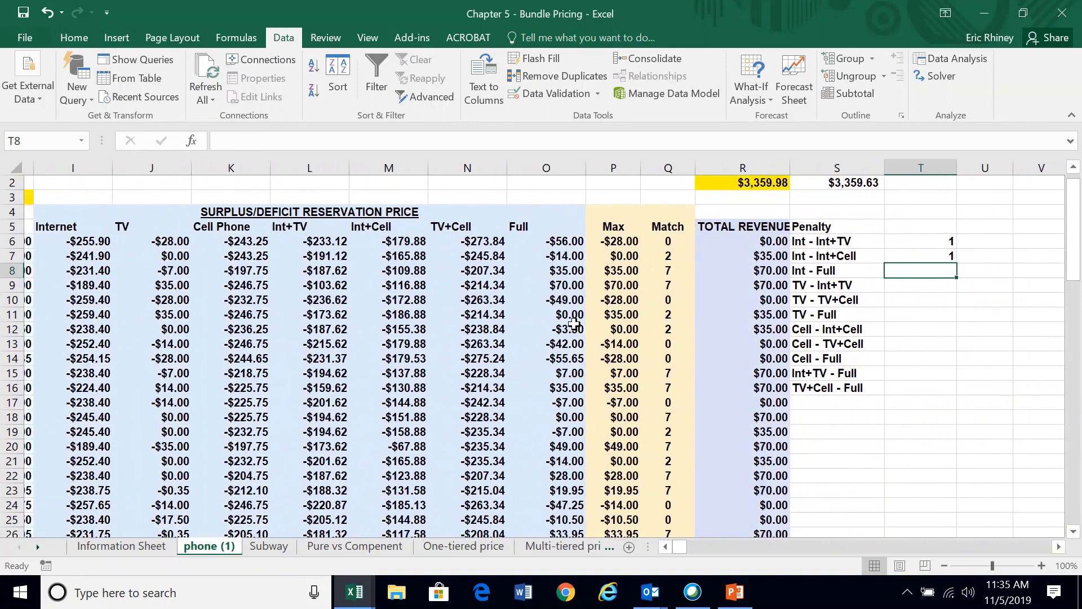
type("=if(")
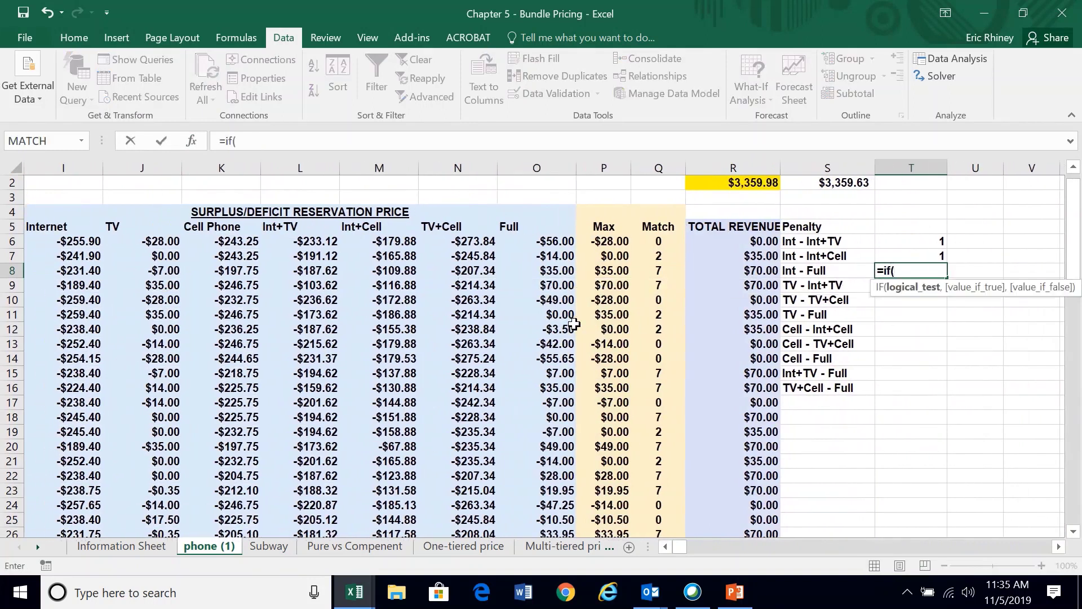
scroll(574, 323, "left", 5)
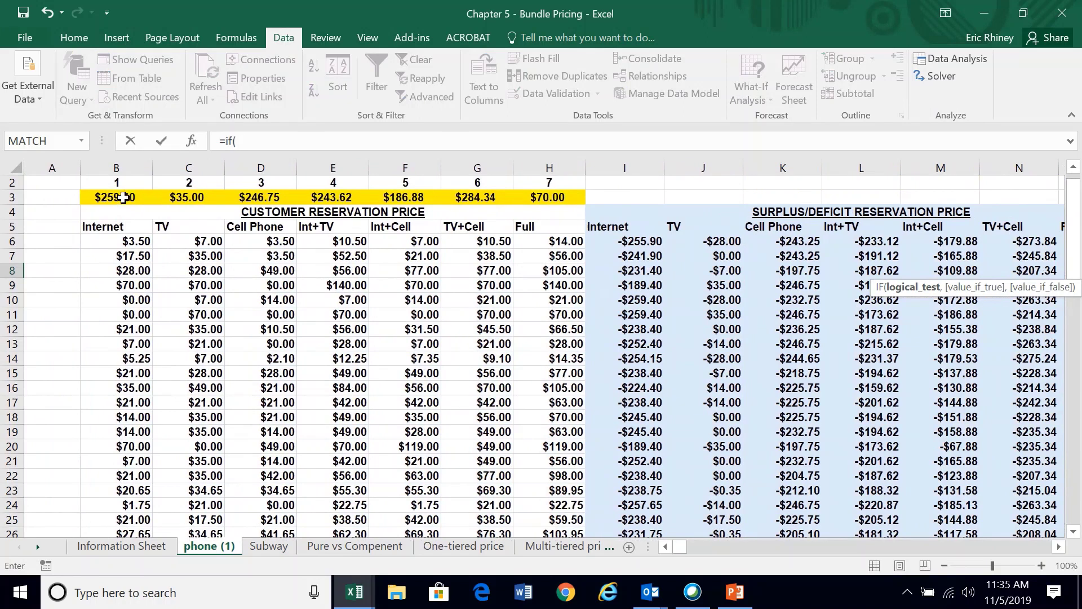
left_click(123, 197)
type(">")
left_click(534, 195)
type(",1")
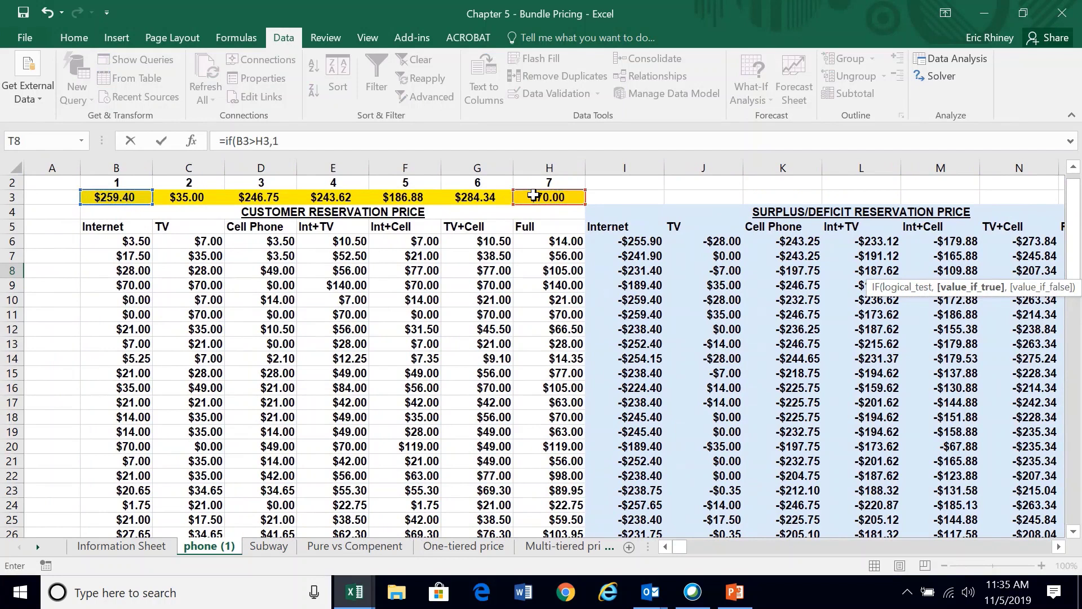
type(",0)")
key("Return")
key("Up")
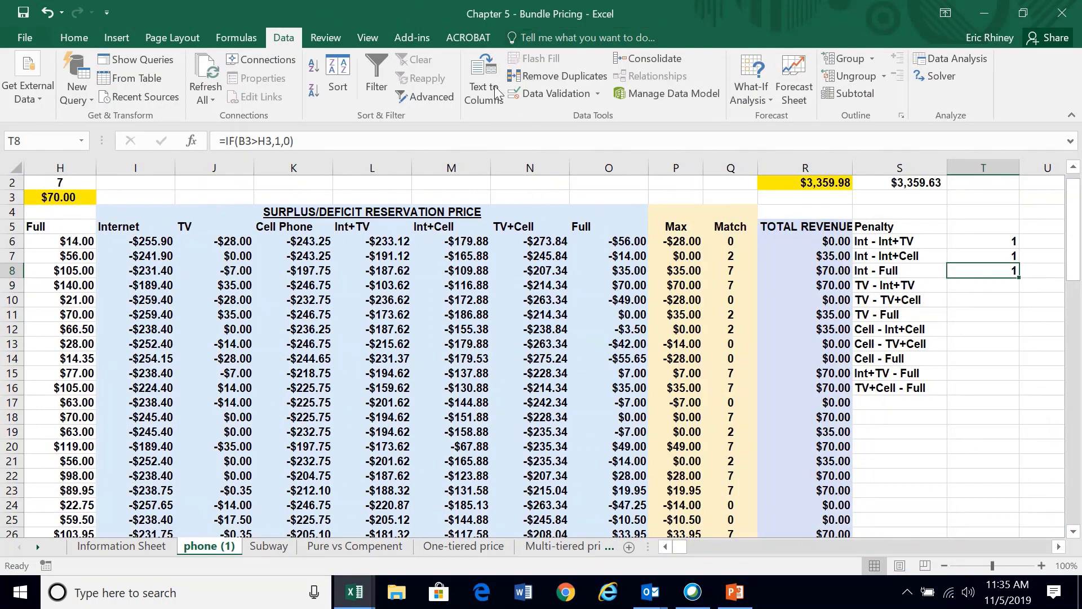
mouse_move(437, 6)
left_click(437, 26)
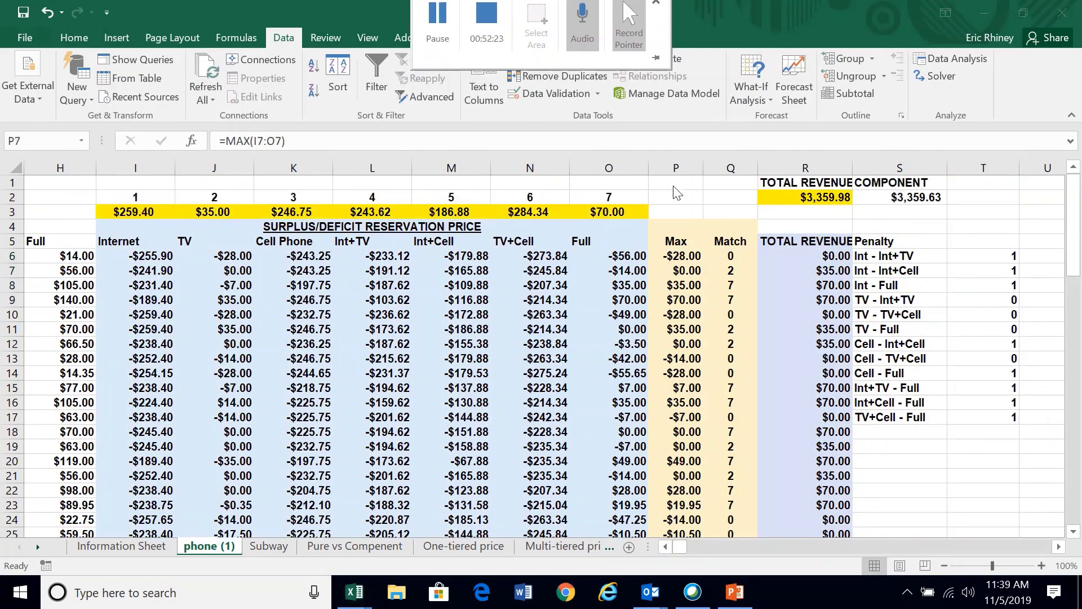
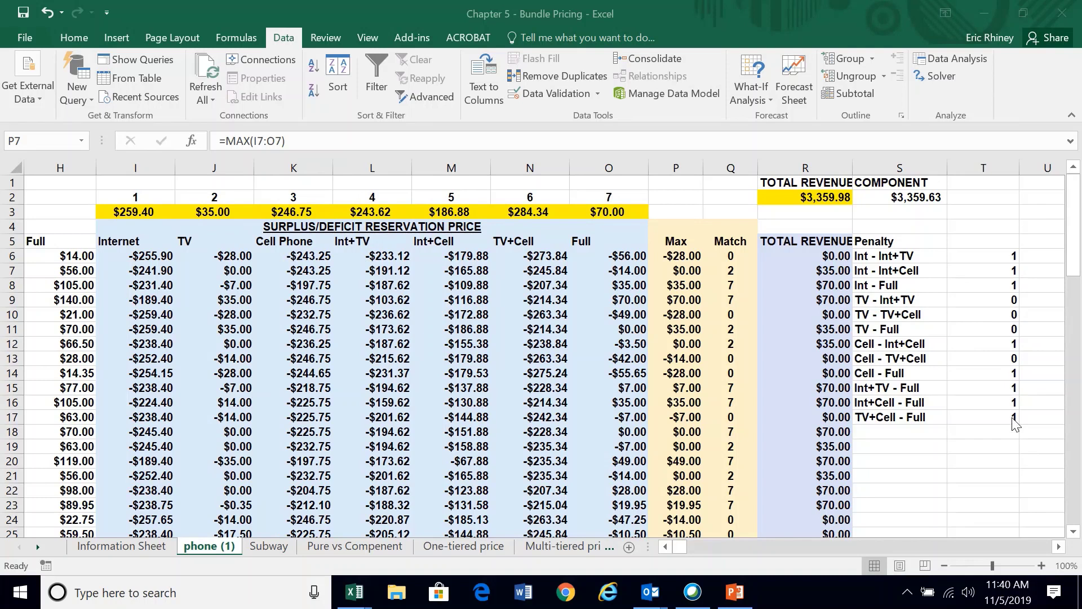
Step: Total the penalty column in T18 with the formula =SUM(T6:T17)
left_click(970, 435)
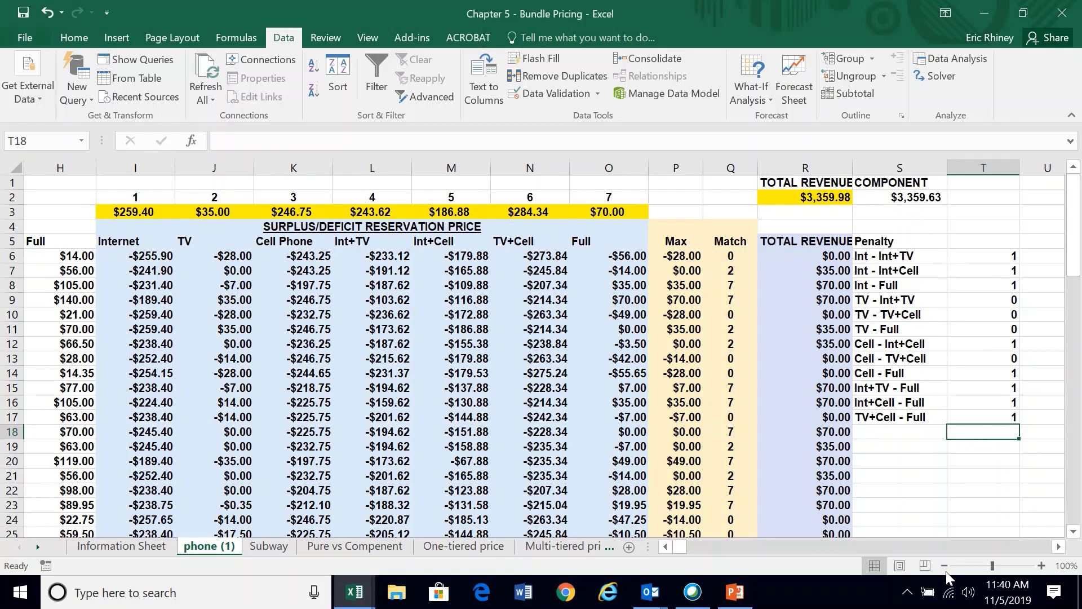
type("=sum(")
key("Up")
key("shift+Up")
key("shift+Up")
key("shift+Up")
key("shift+Up")
key("shift+Up")
key("shift+Up")
key("shift+Up")
key("shift+Up")
key("shift+Up")
key("shift+Up")
key("shift+Up")
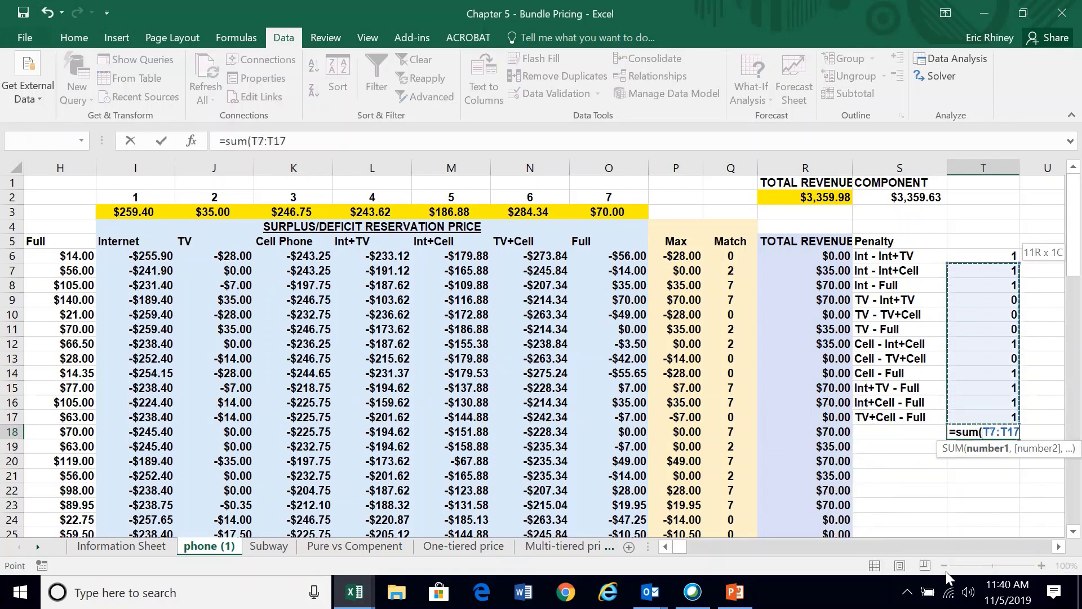
key("Return")
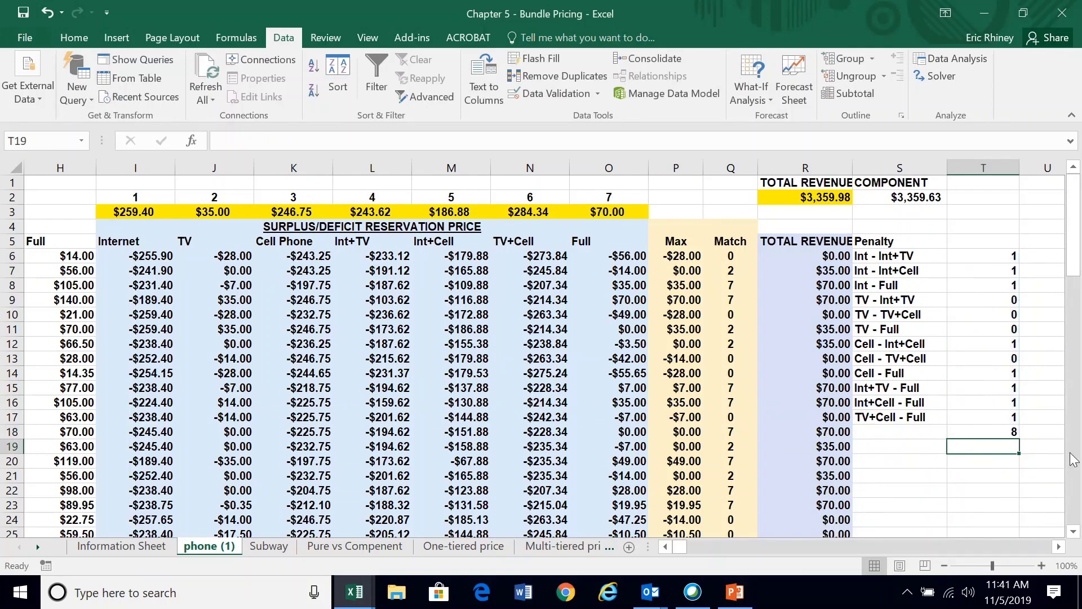
Step: Change the total revenue formula in R2 to =SUM(R6:R82)-(T18*500), deducting 500 for each penalty
left_click(832, 195)
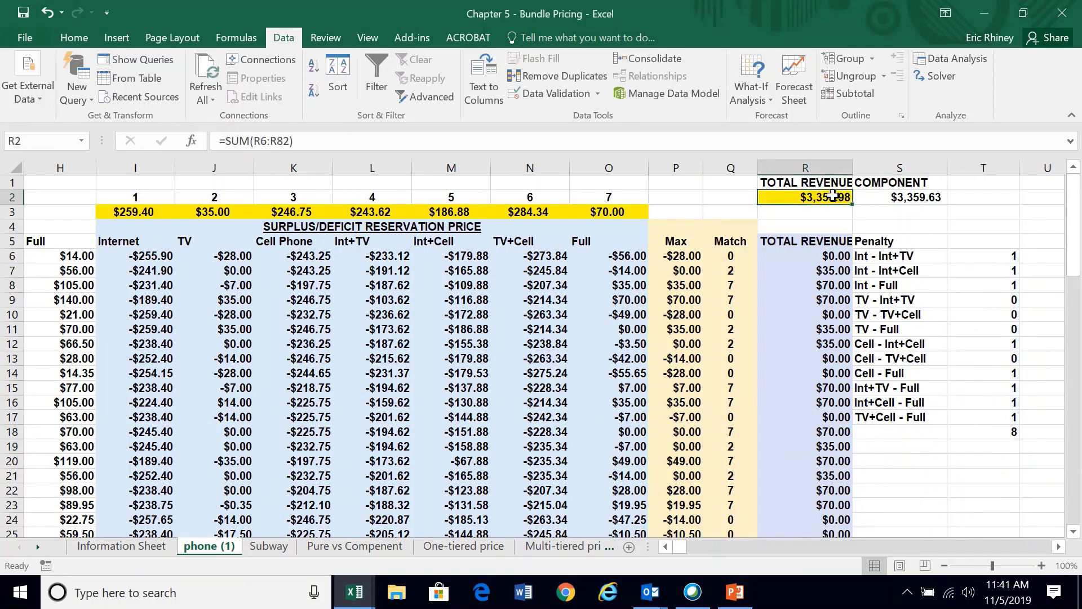
left_click(1016, 430)
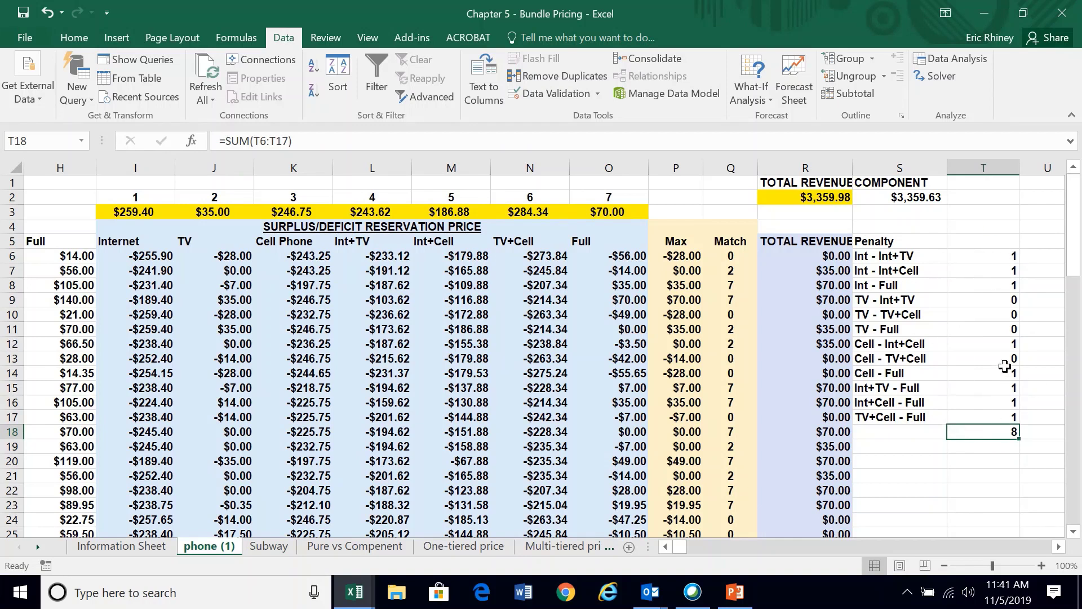
left_click(798, 195)
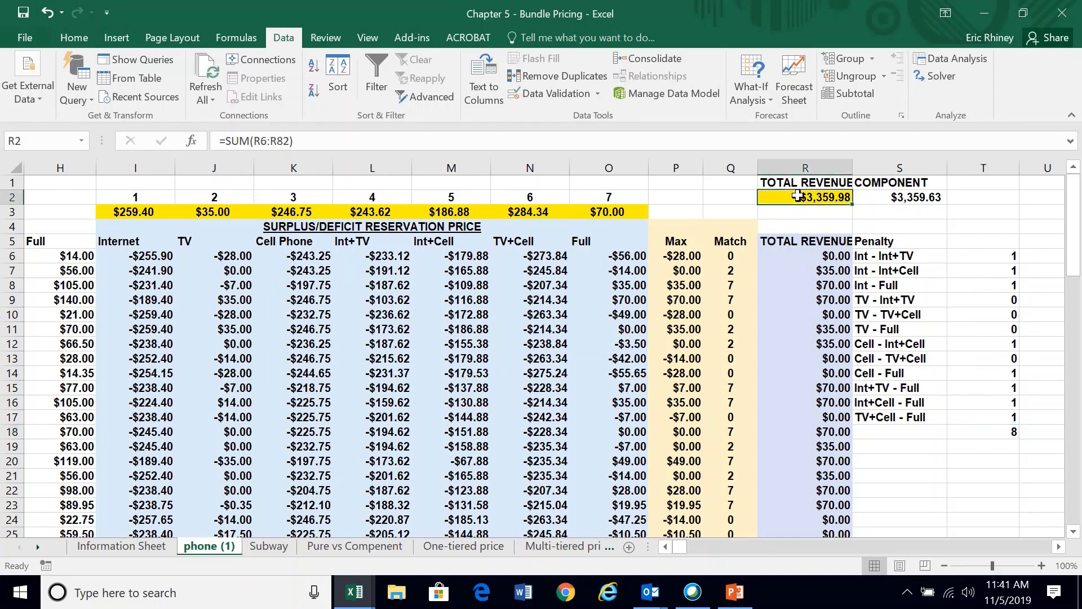
left_click(303, 141)
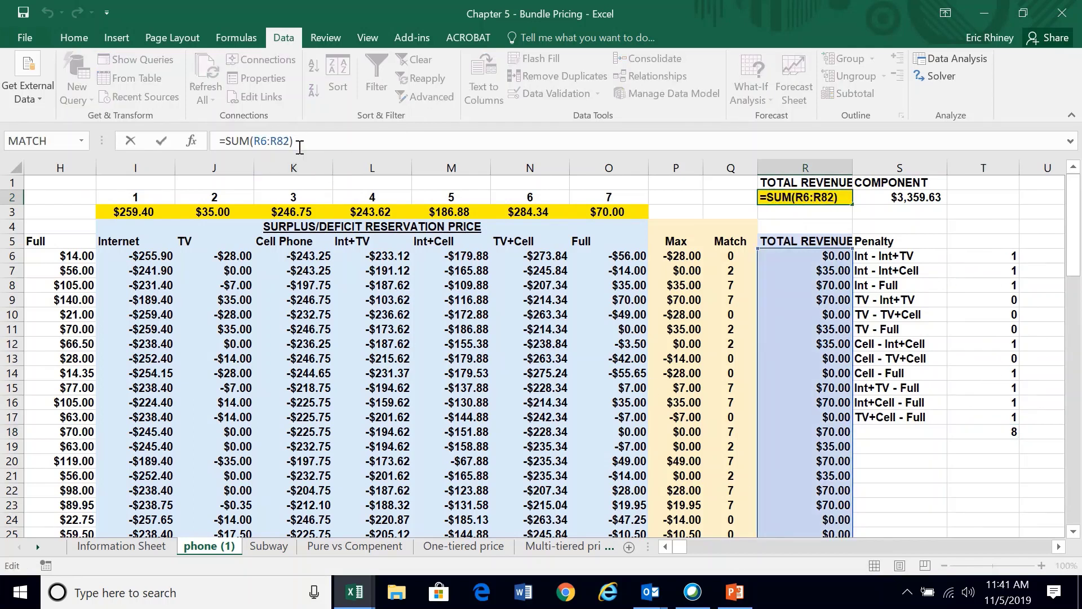
type("-(")
left_click(977, 432)
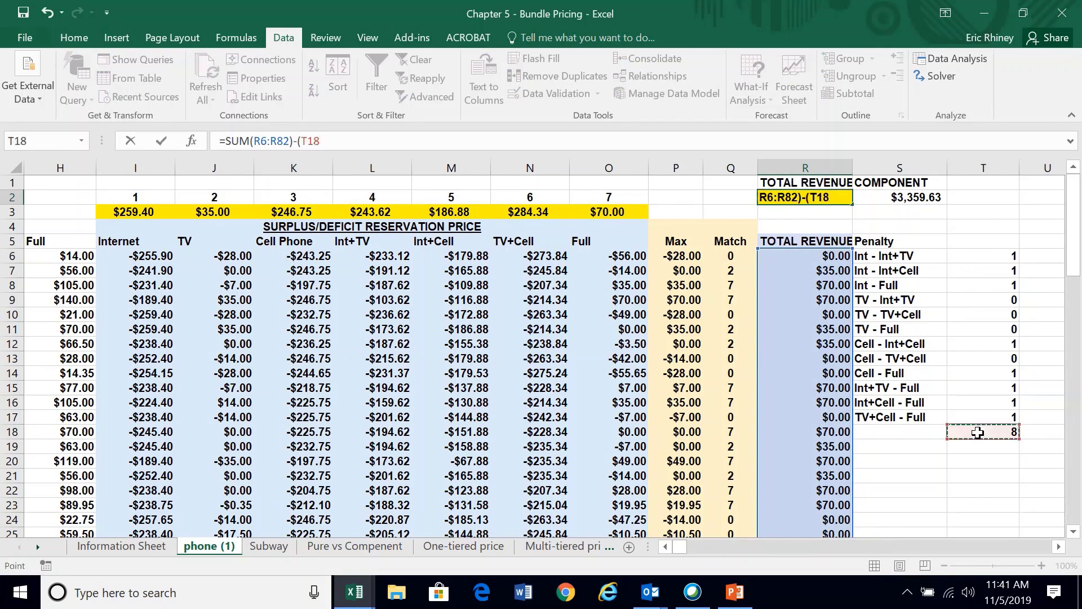
type("*500)")
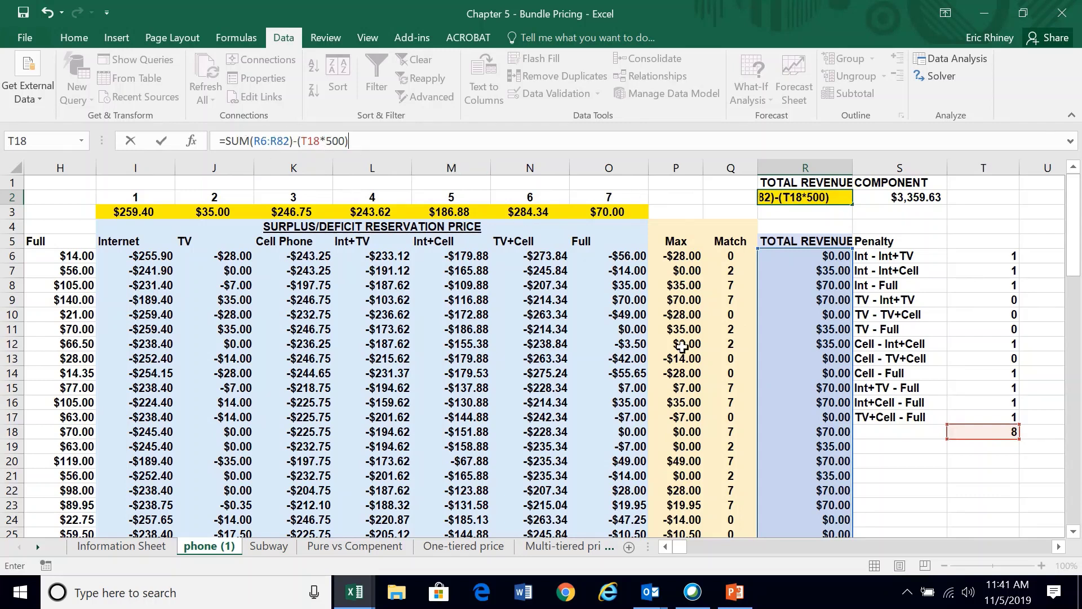
key("Return")
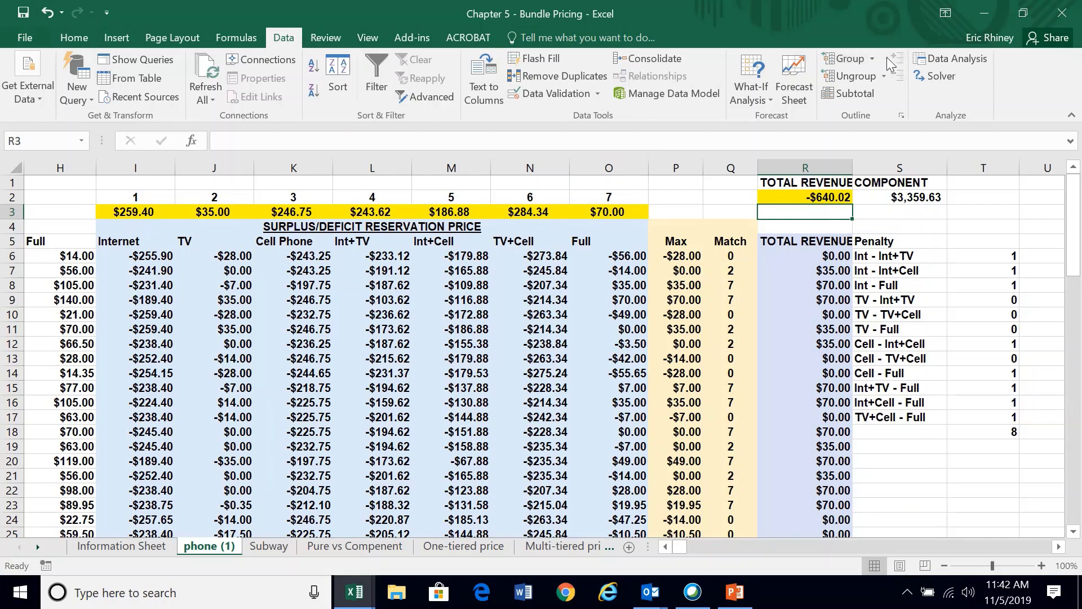
Step: Run Solver with the existing settings to maximize R2 by changing I3:O3, stop the run, and keep the Solver solution
left_click(937, 76)
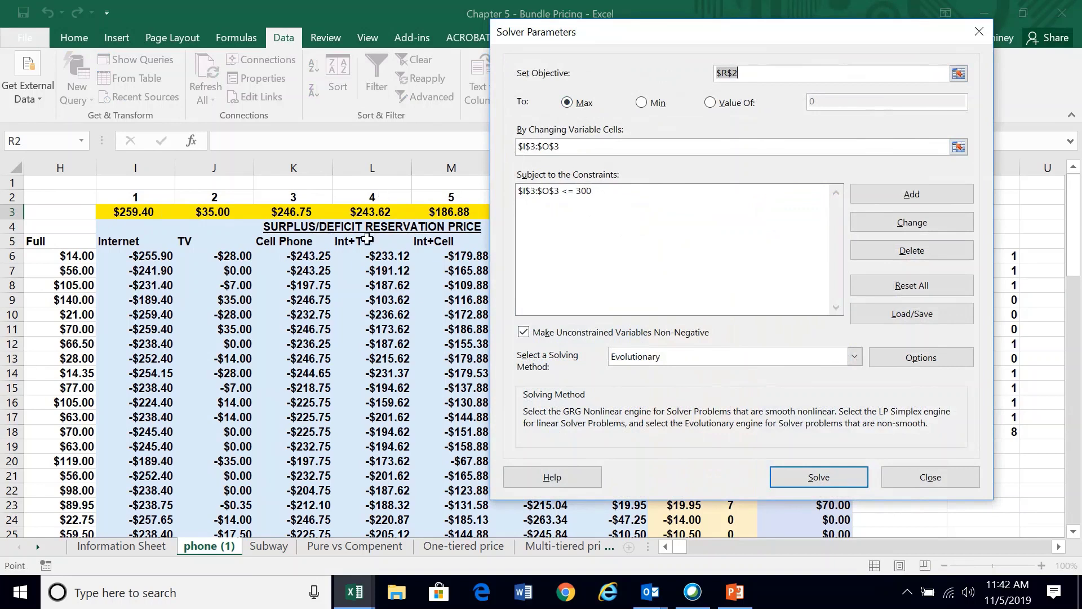
left_click(812, 473)
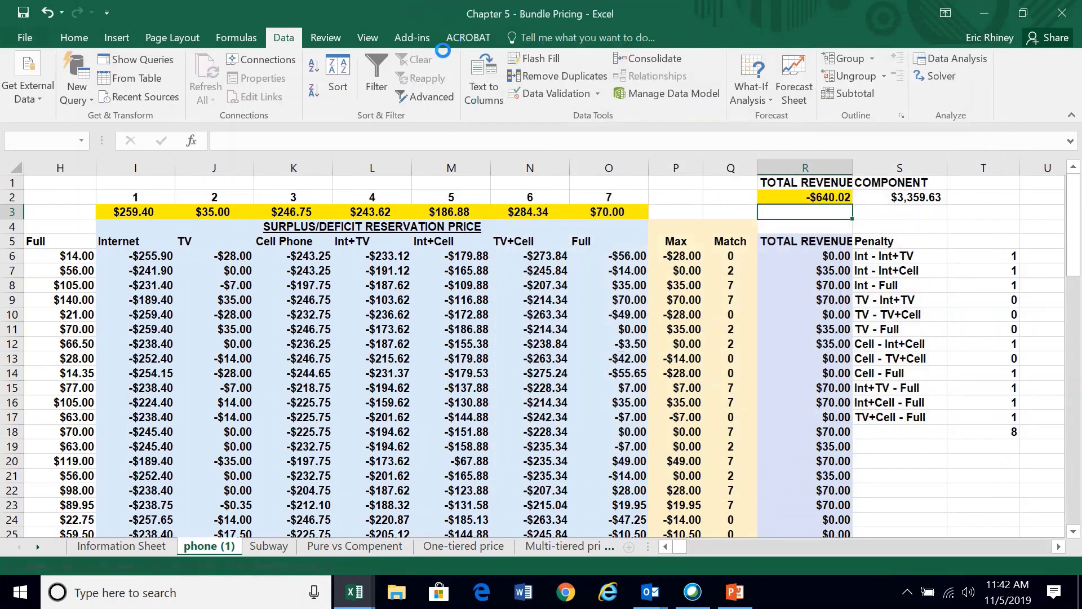
mouse_move(466, 7)
left_click(438, 23)
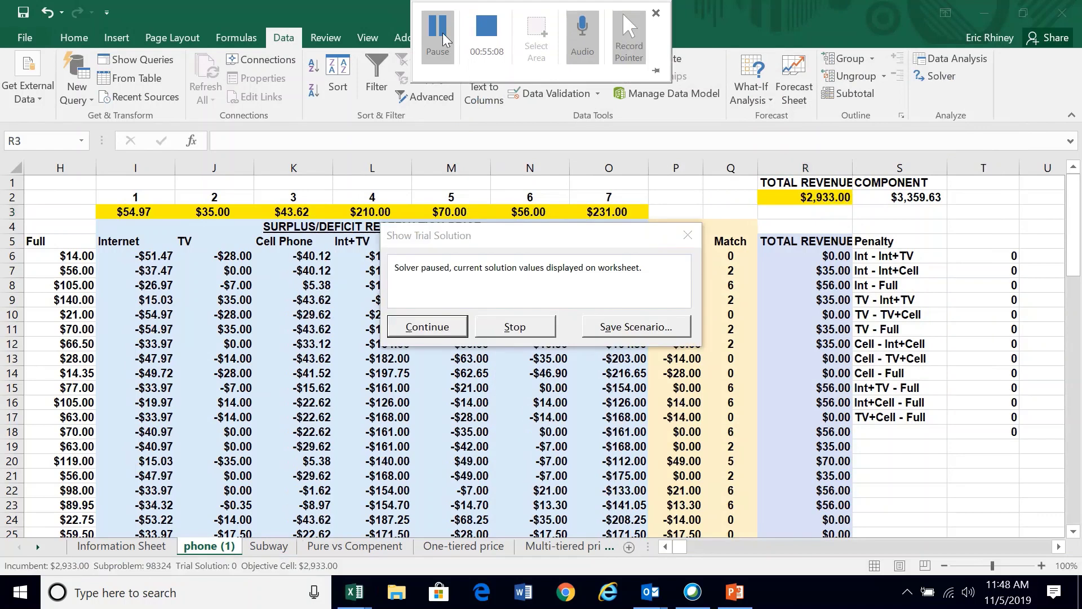
left_click(477, 330)
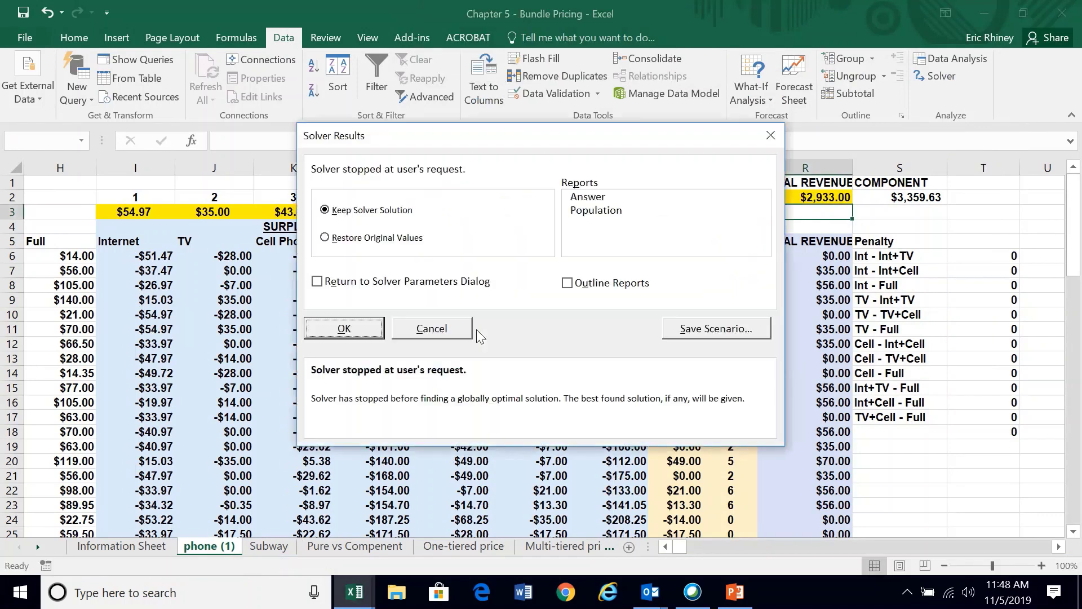
left_click(357, 331)
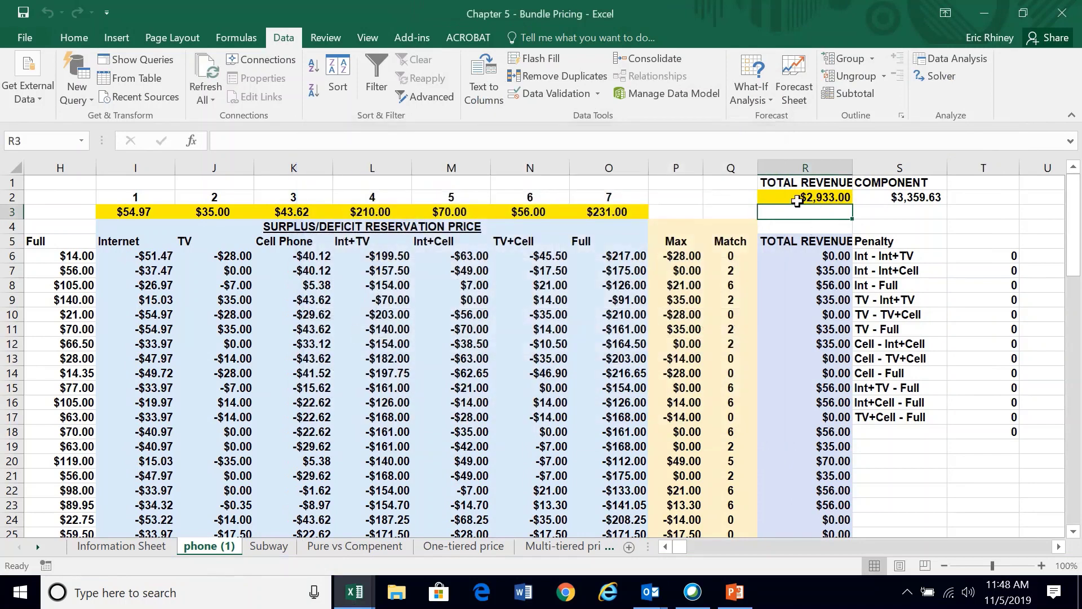
Step: Review the solved service and bundle prices in I3:O3 against the total revenue in R2
left_click_drag(136, 204, 596, 211)
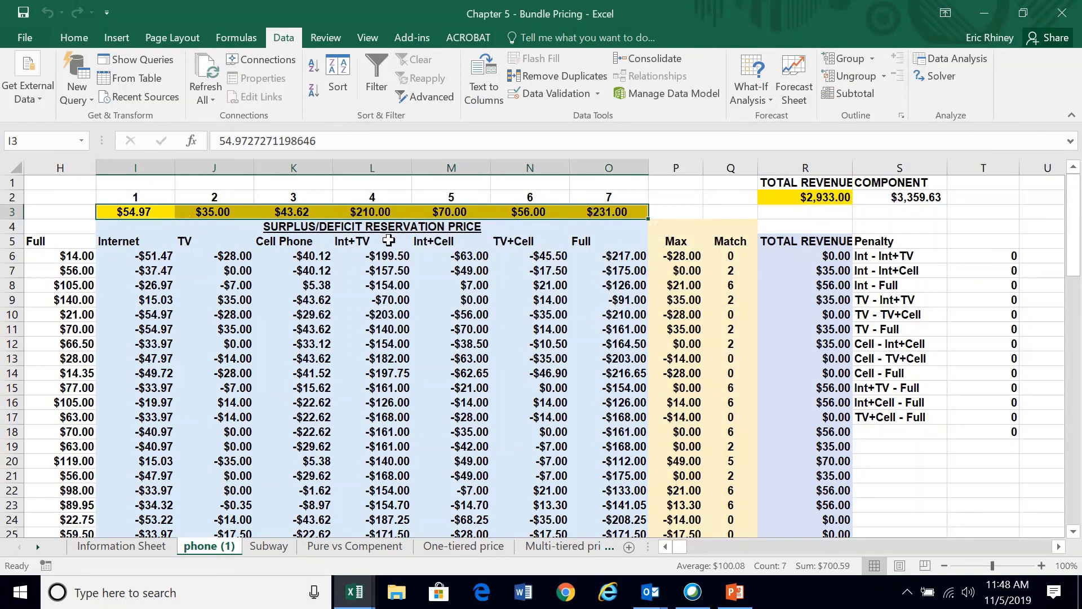
left_click(790, 198)
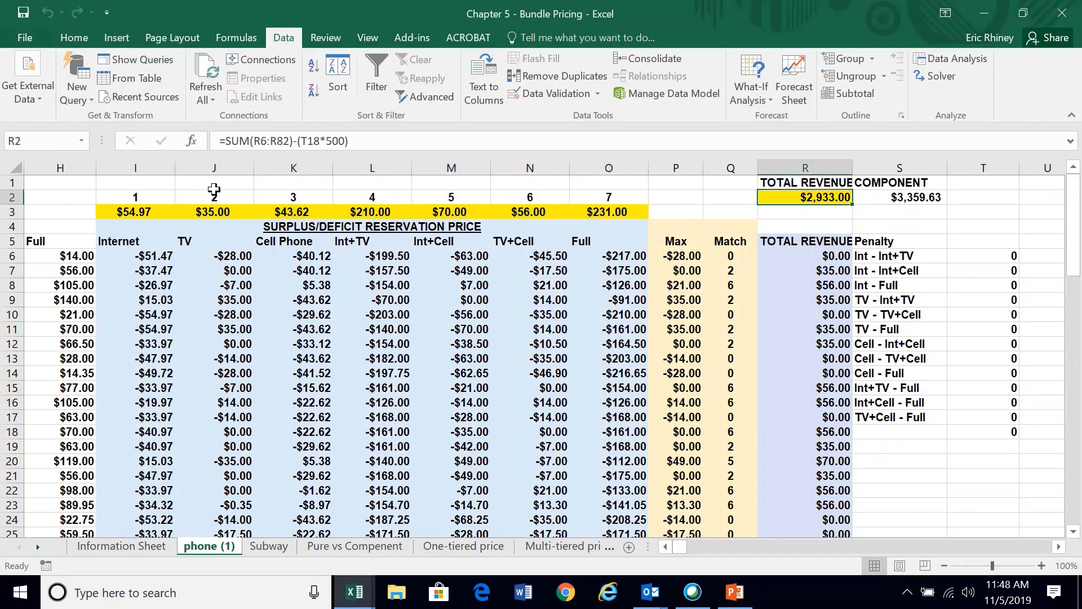
left_click_drag(134, 214, 631, 209)
left_click(781, 195)
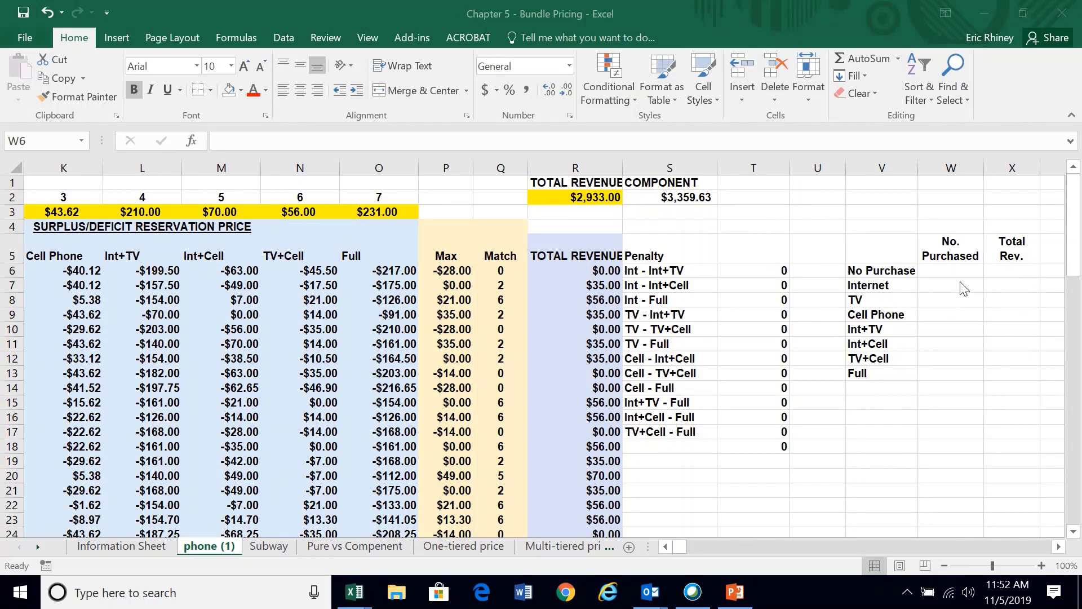
Step: Count the customers who buy nothing in W6 with the formula =COUNTIF(Q6:Q82,0), and center the cell
left_click(945, 268)
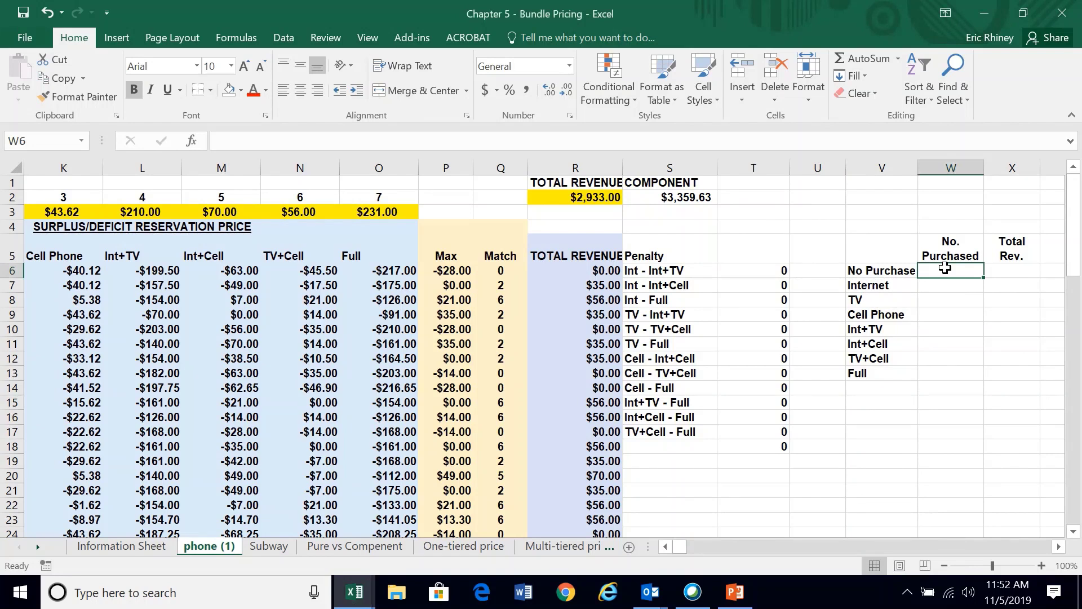
type("=coun")
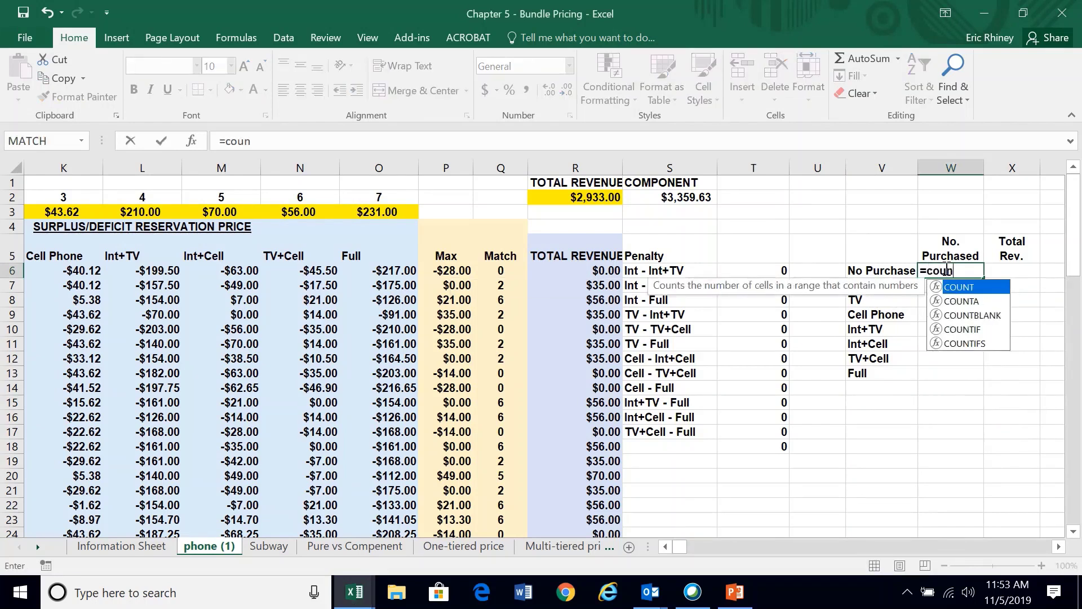
type("tif(")
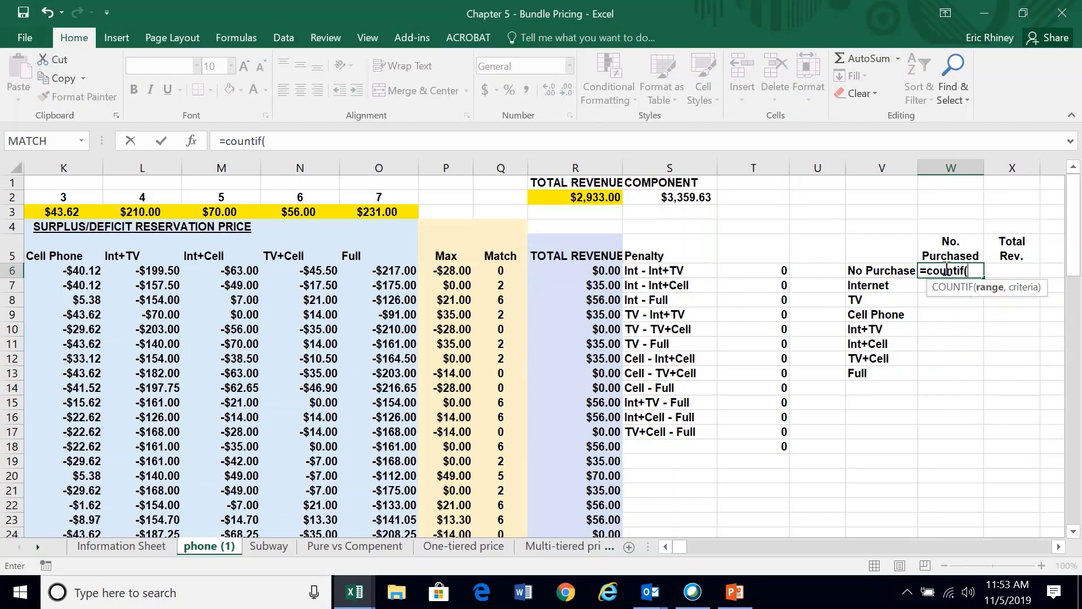
left_click(492, 271)
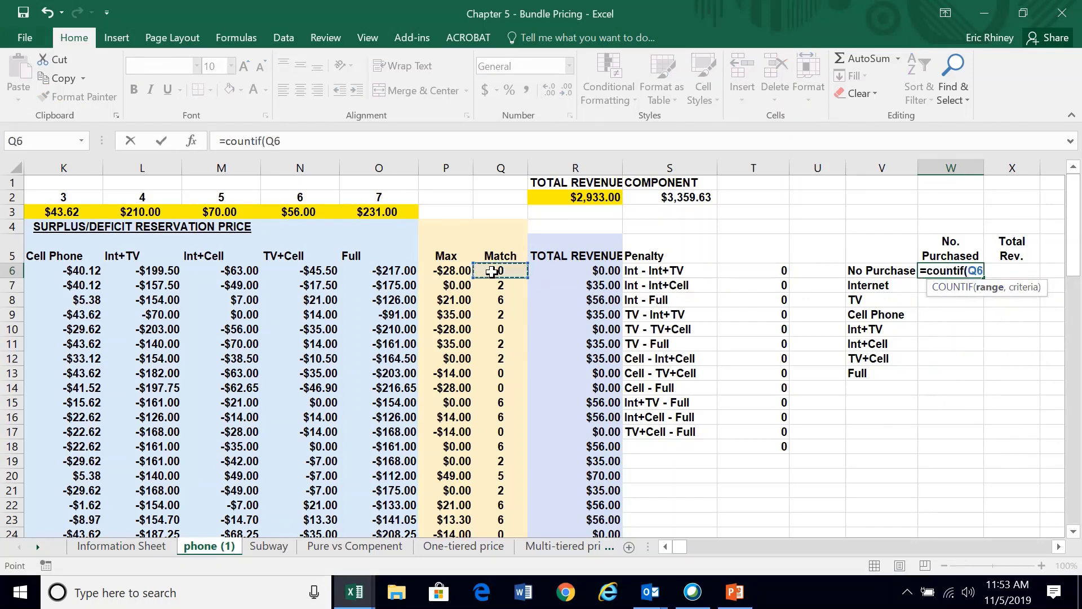
key("ctrl+shift+Down")
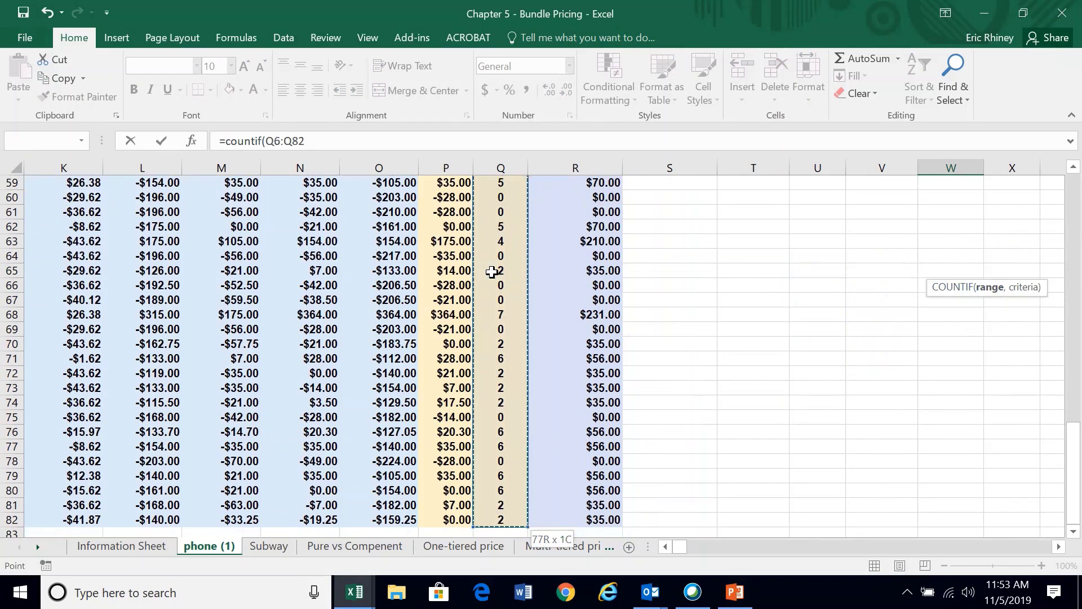
left_click_drag(1072, 455, 1074, 180)
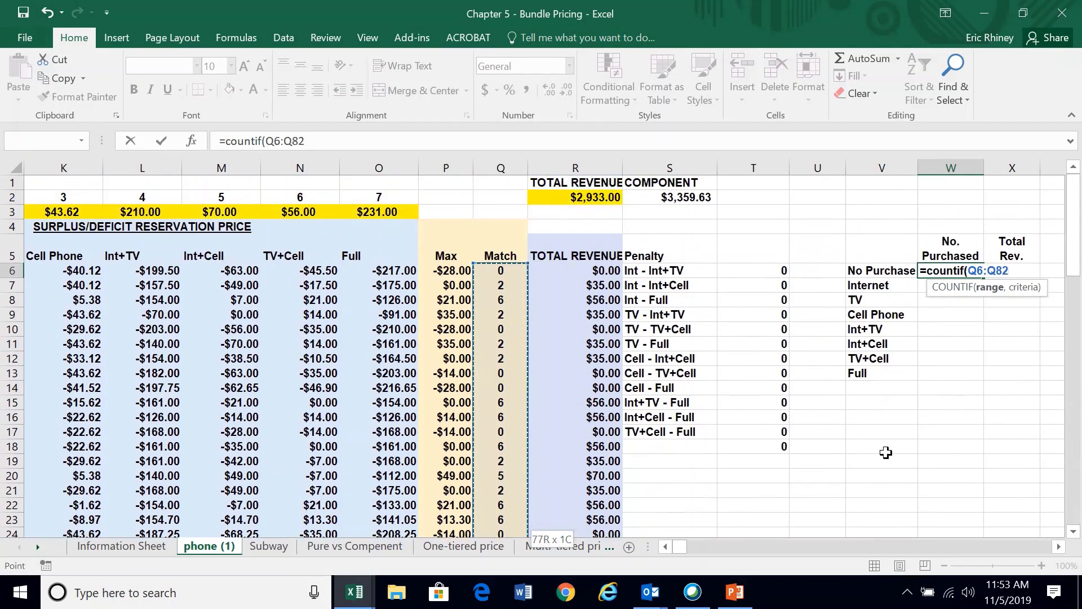
type(",0")
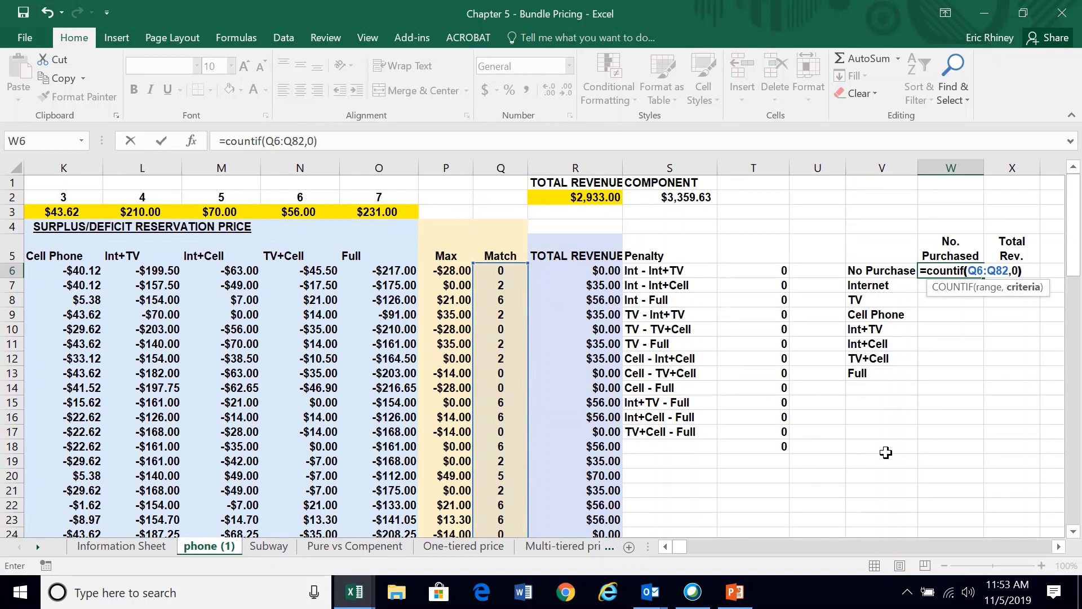
key("Return")
key("Up")
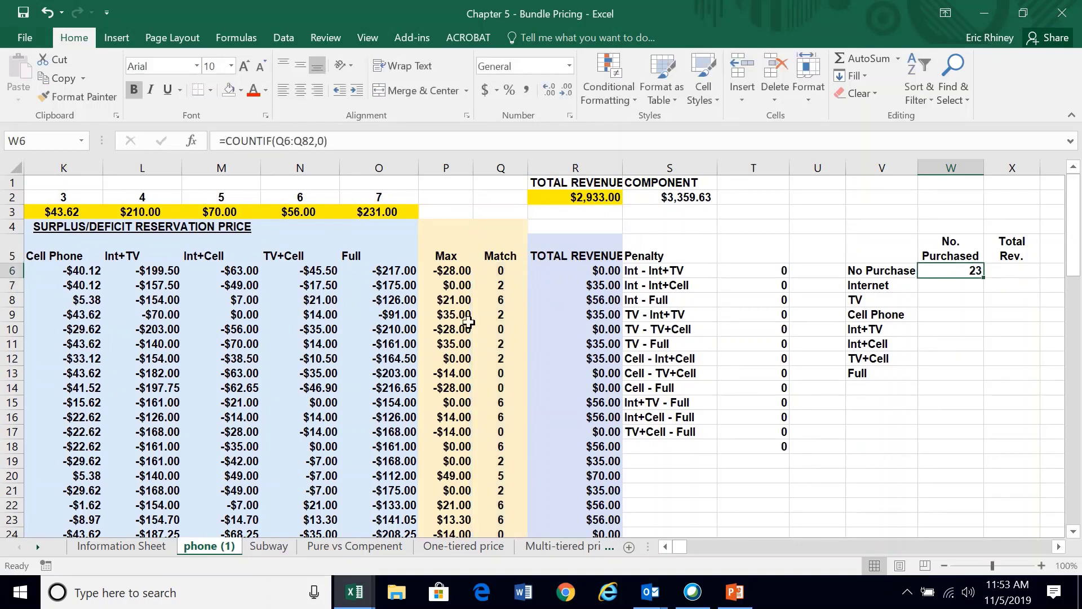
left_click(299, 90)
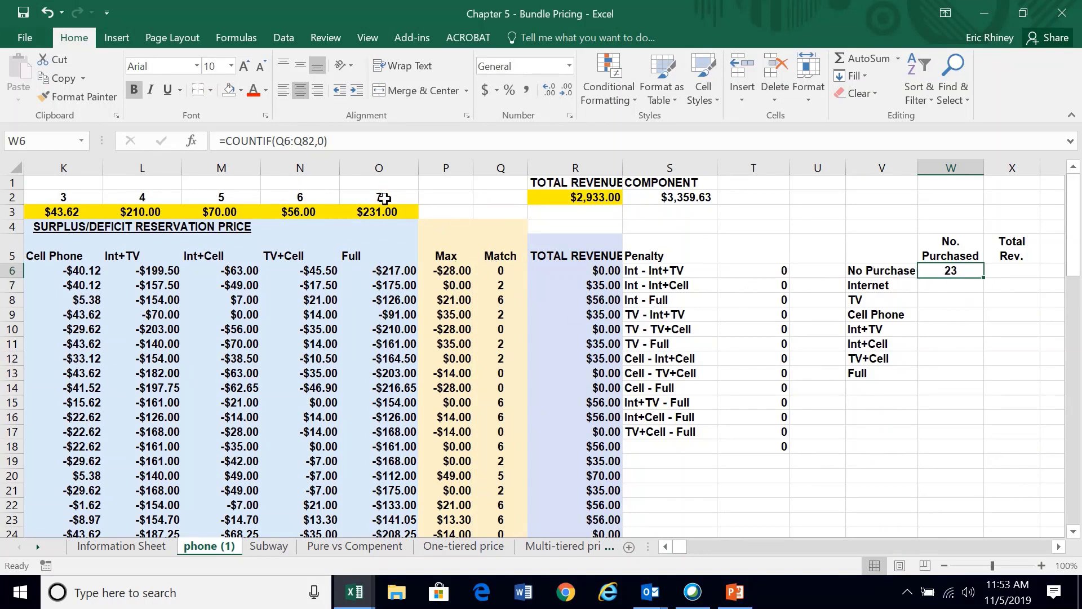
left_click(966, 285)
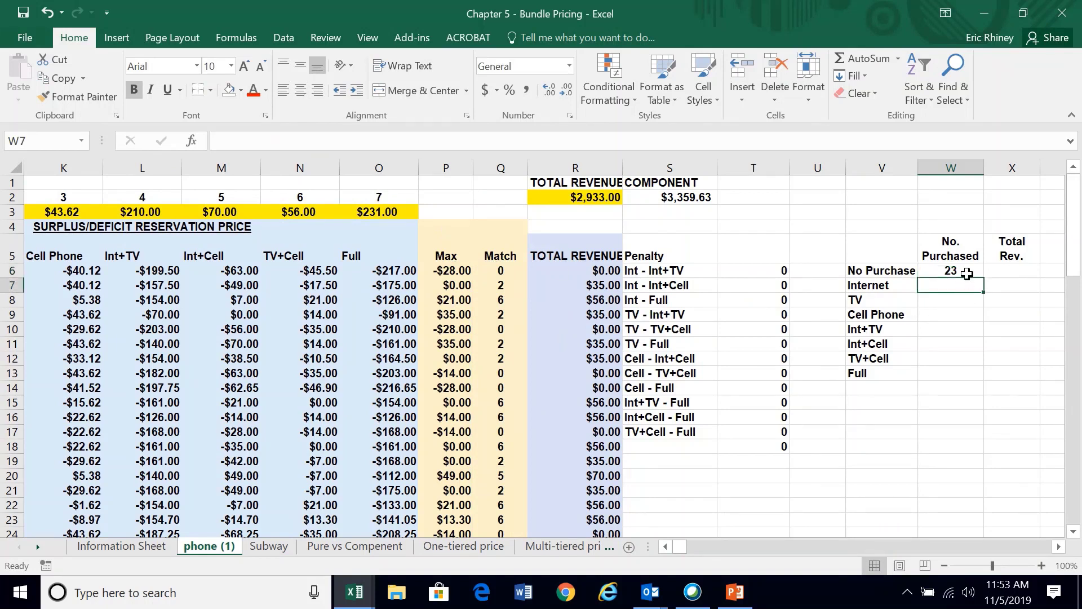
left_click(967, 274)
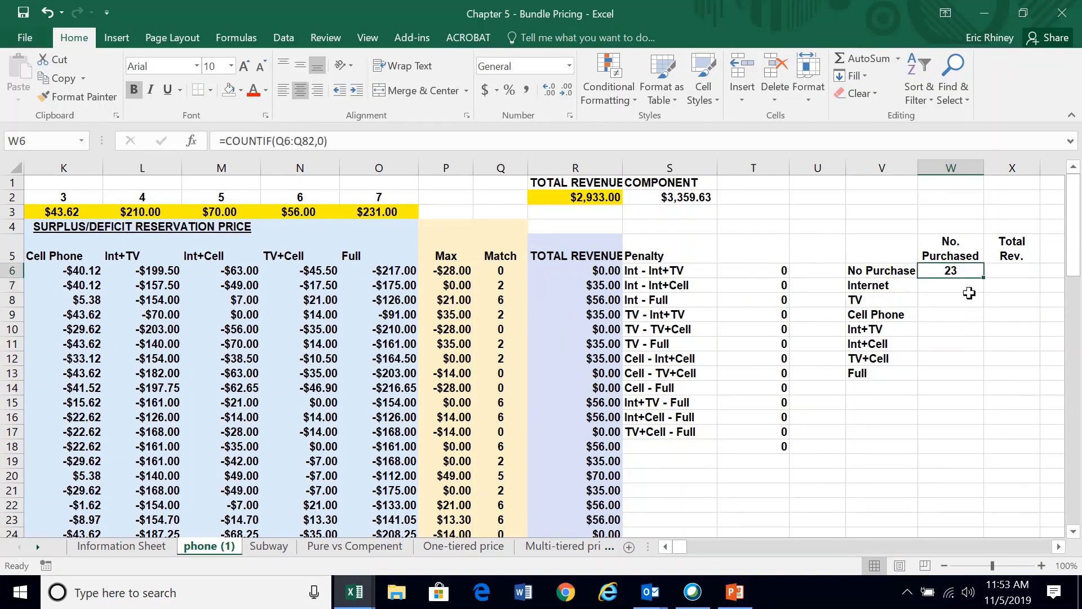
Step: Enter the formula =W6*0 in X6 for the No Purchase total revenue
left_click(1016, 271)
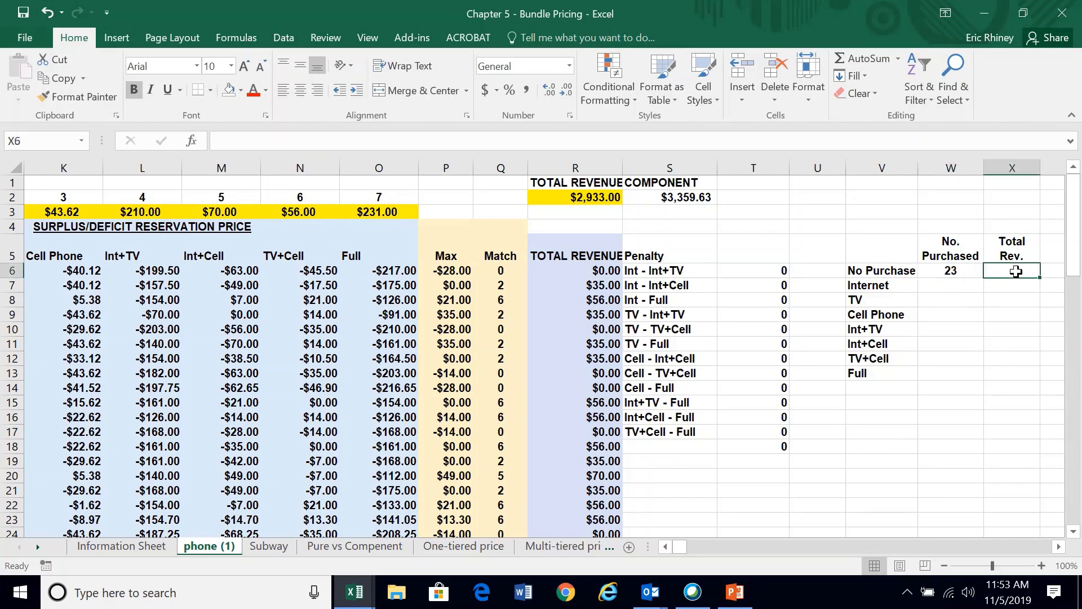
left_click(945, 273)
left_click(995, 274)
type("=")
key("Left")
type("*")
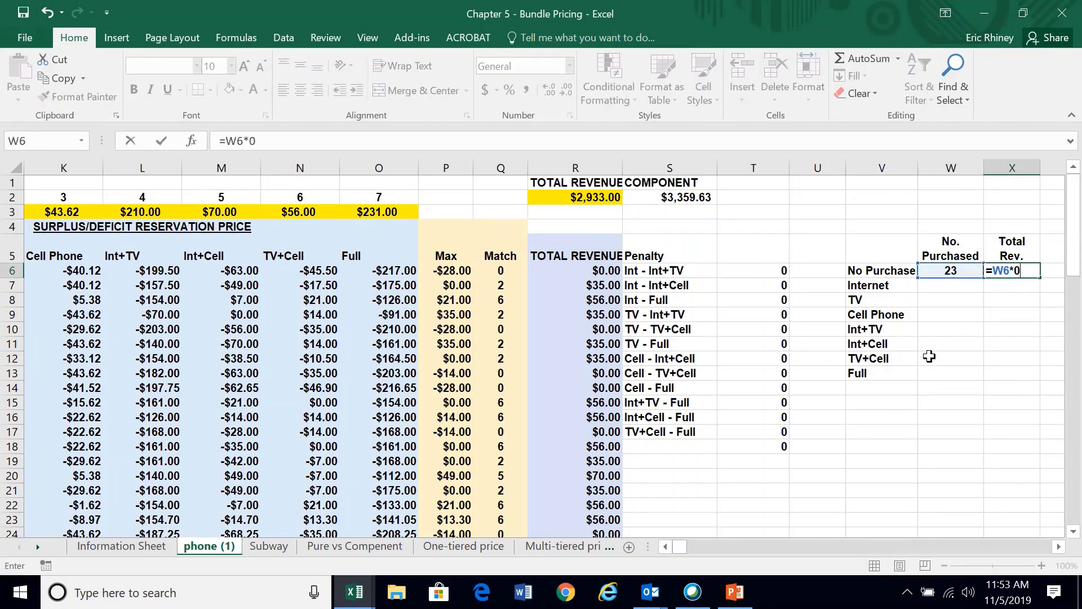
key("ctrl+Return")
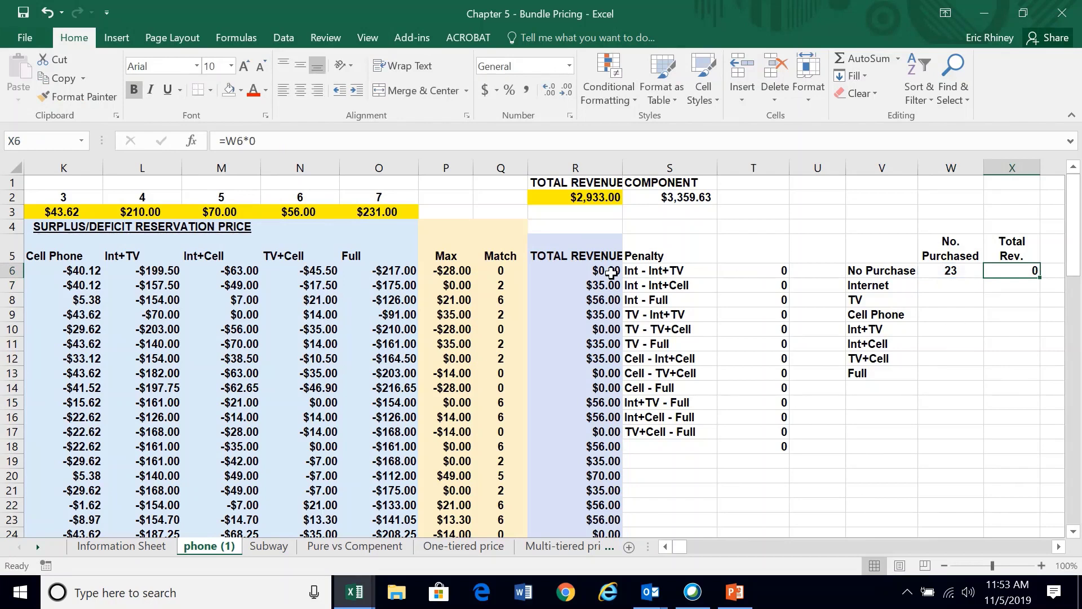
Step: Count the Internet purchases in W7 with the formula =COUNTIF($Q$6:$Q$82,1), using an absolute range, and center the cell
left_click(958, 276)
left_click(965, 289)
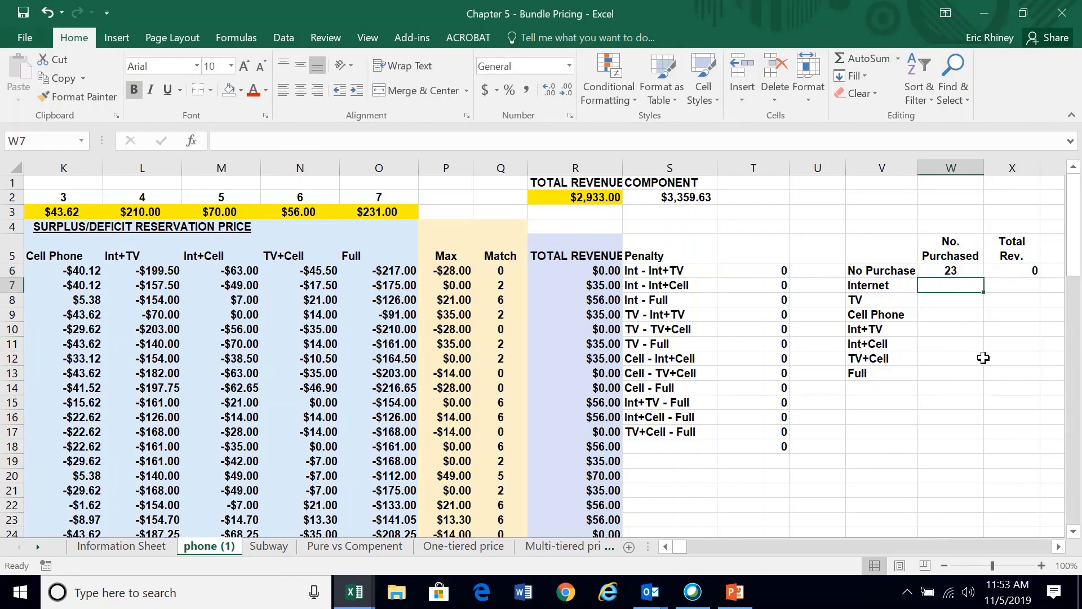
type("=countif(")
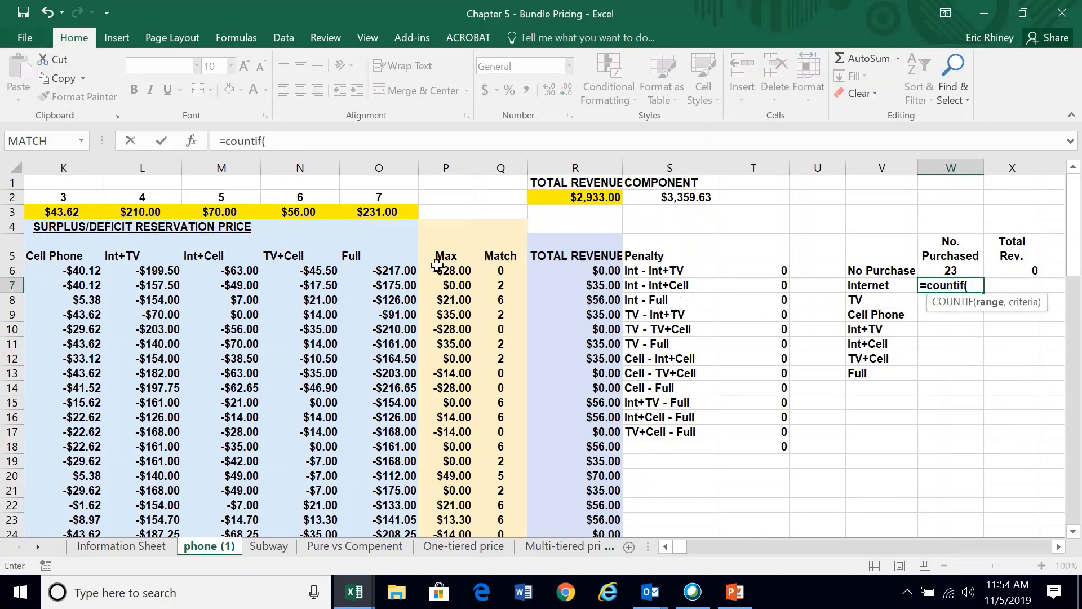
left_click(485, 270)
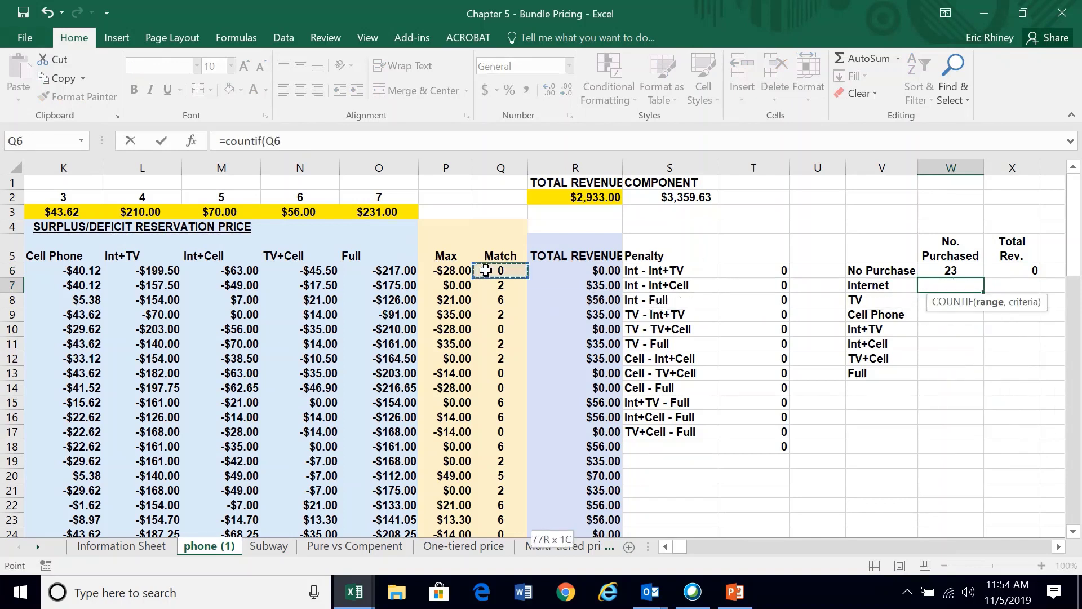
key("ctrl+shift+Down")
key("F4")
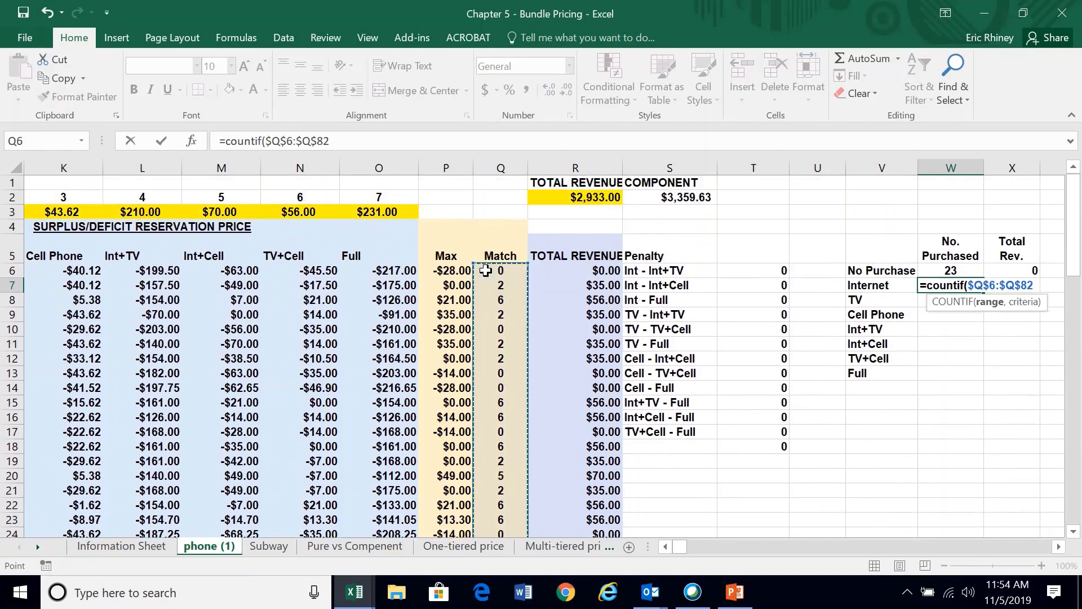
type(",1")
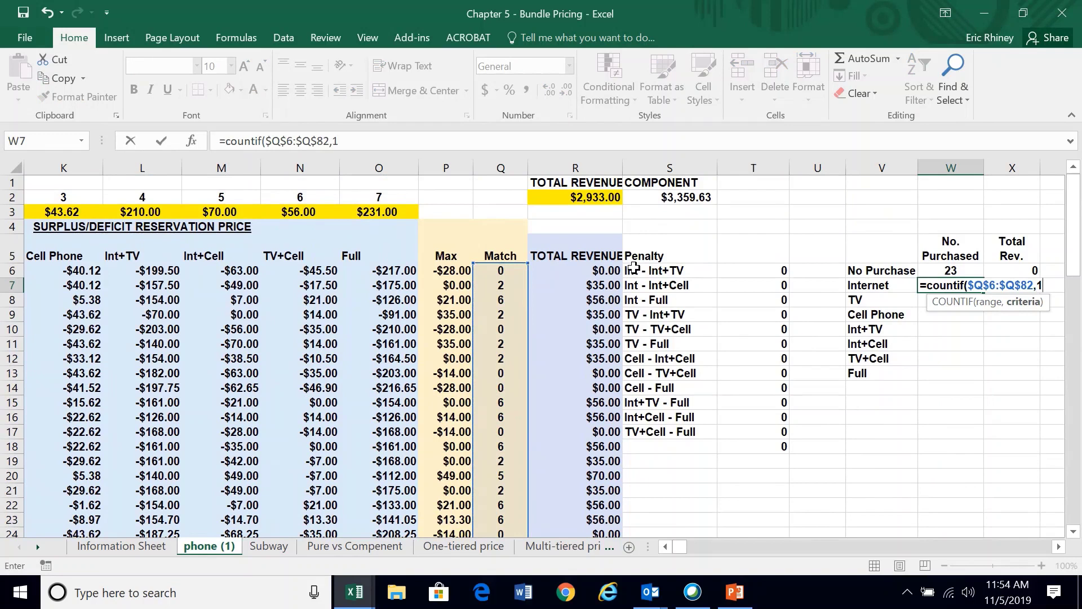
key("ctrl+Return")
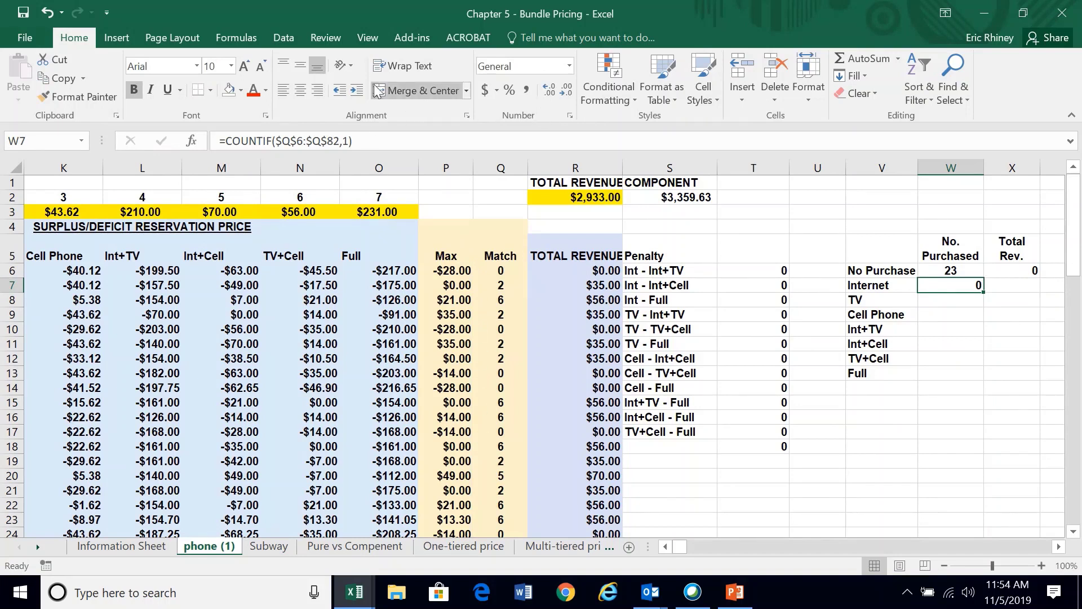
left_click(299, 91)
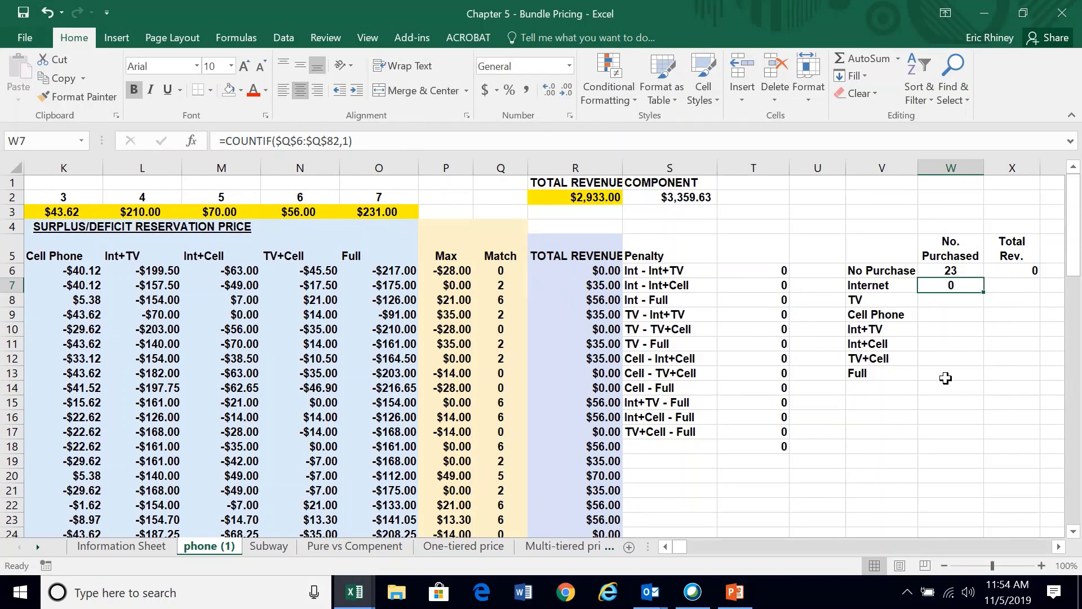
Step: Calculate the Internet total revenue in X7 with the formula =W7*I3, multiplying the number purchased by the Internet price
key("Right")
type("=")
key("Left")
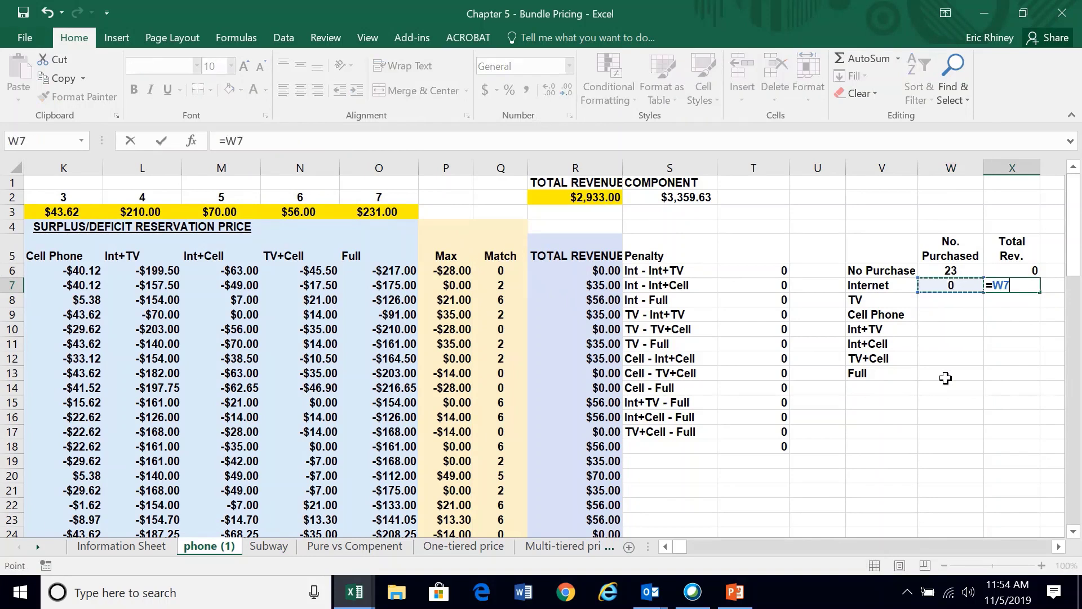
type("*")
scroll(722, 307, "left", 5)
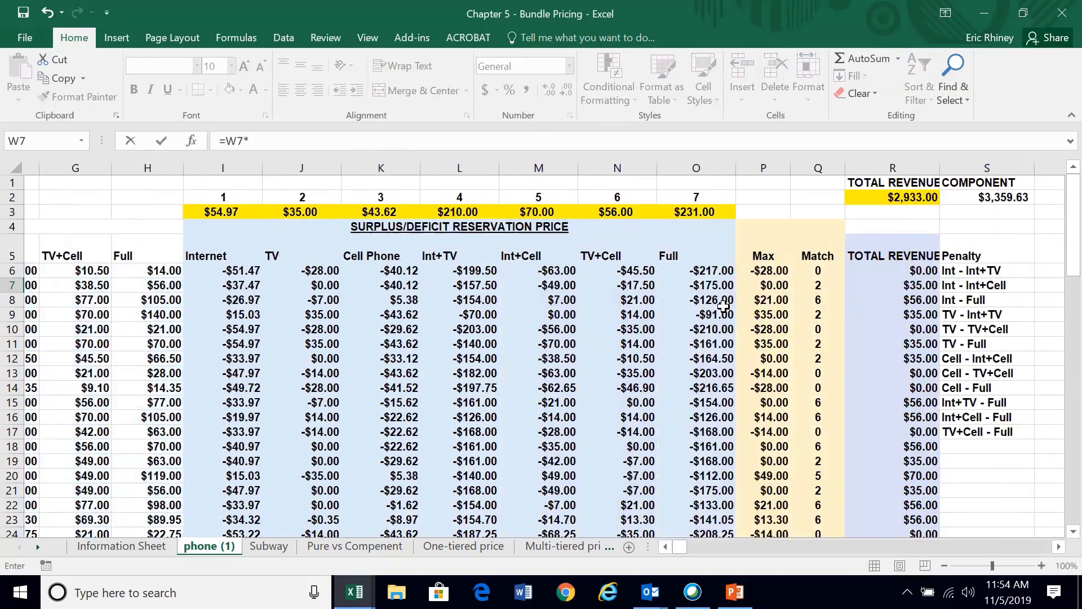
left_click(300, 211)
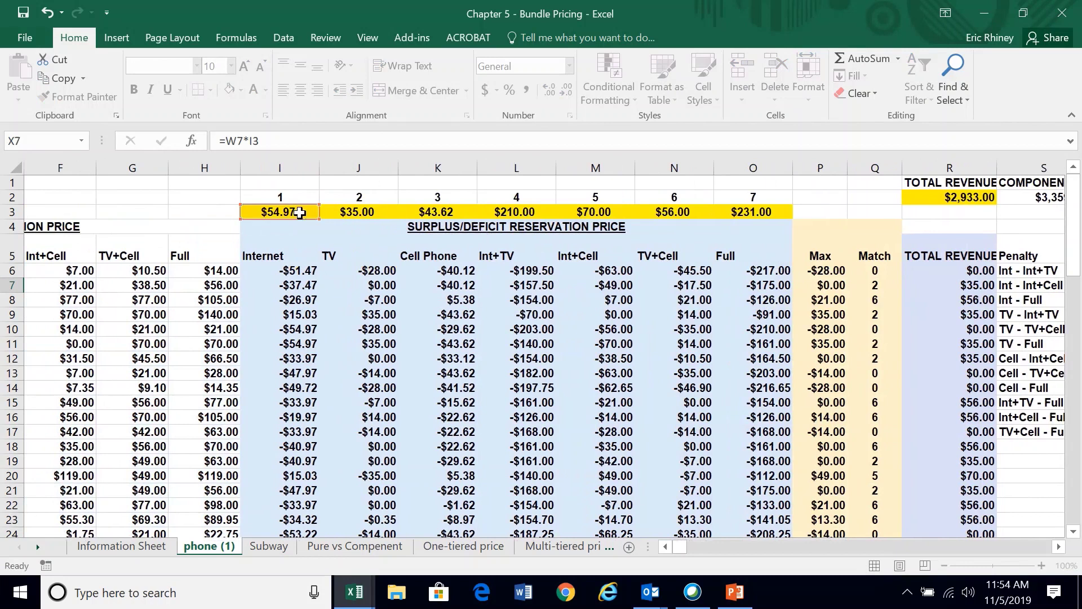
key("ctrl+Return")
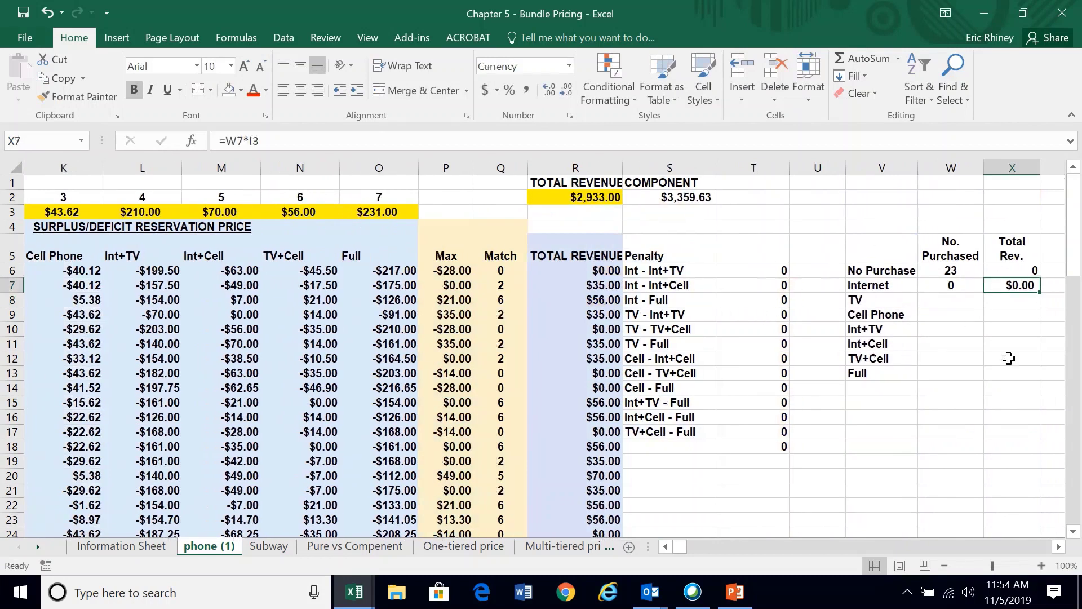
mouse_move(434, 6)
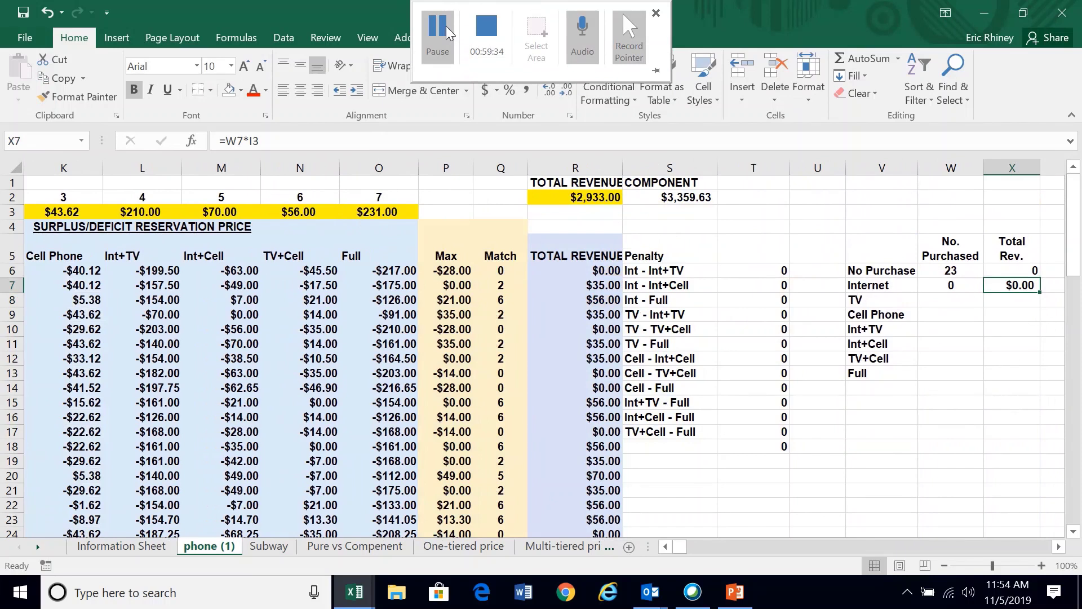
left_click(439, 35)
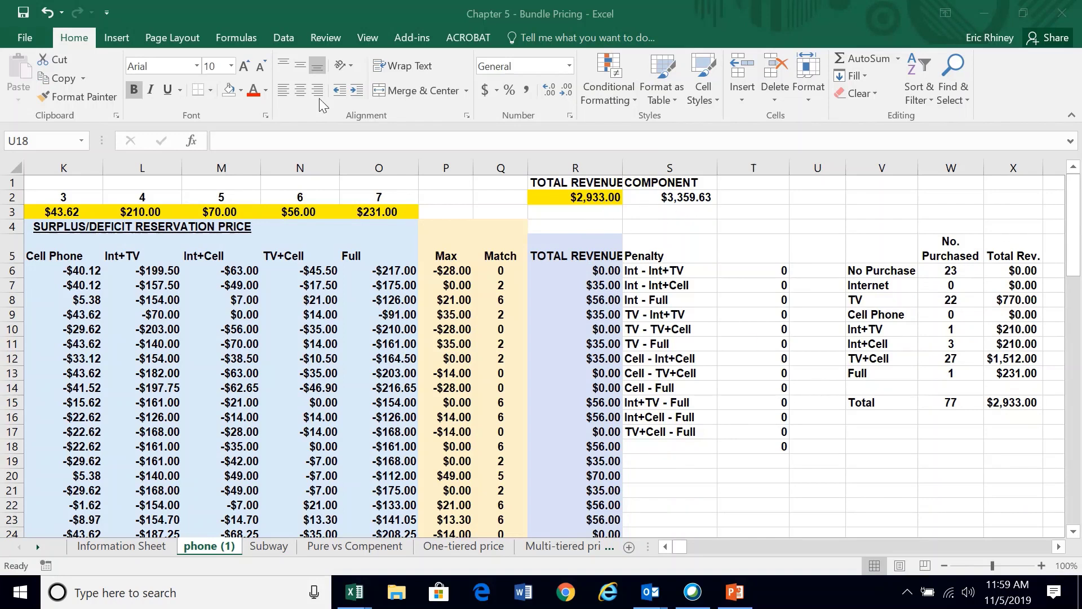
mouse_move(488, 14)
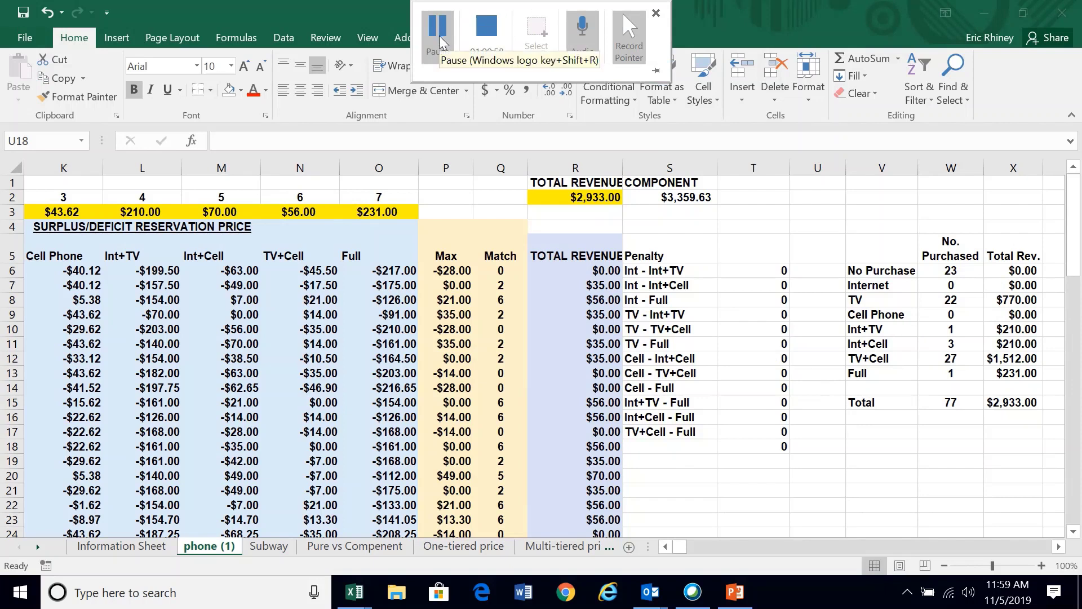
left_click(439, 35)
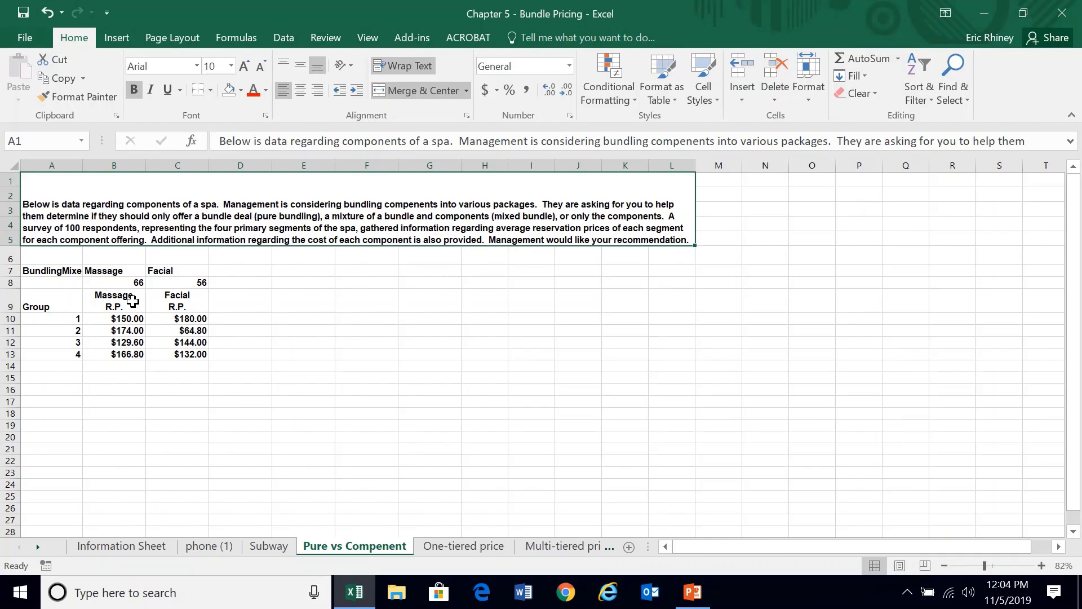
Step: Label the cost row with Cost in A8 and clear the BundlingMixed text from A7
left_click(49, 282)
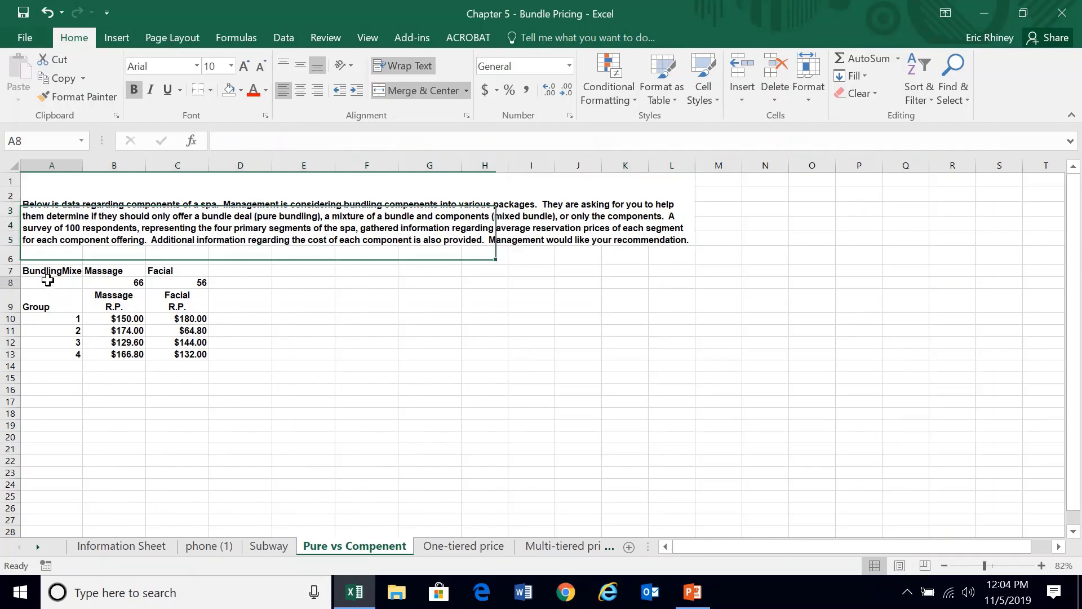
type("Cost")
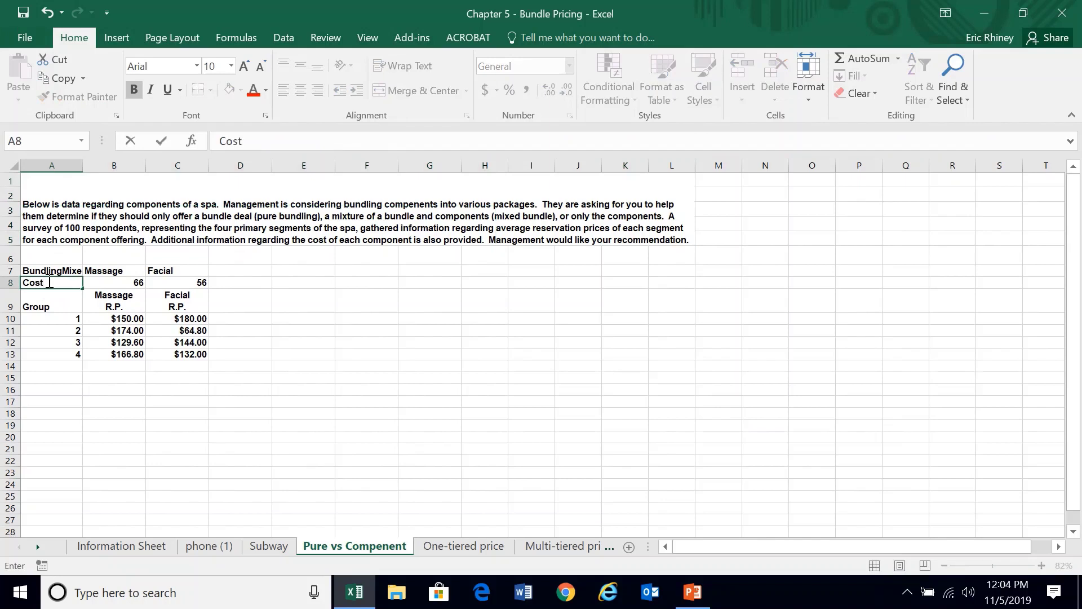
key("Return")
left_click(50, 271)
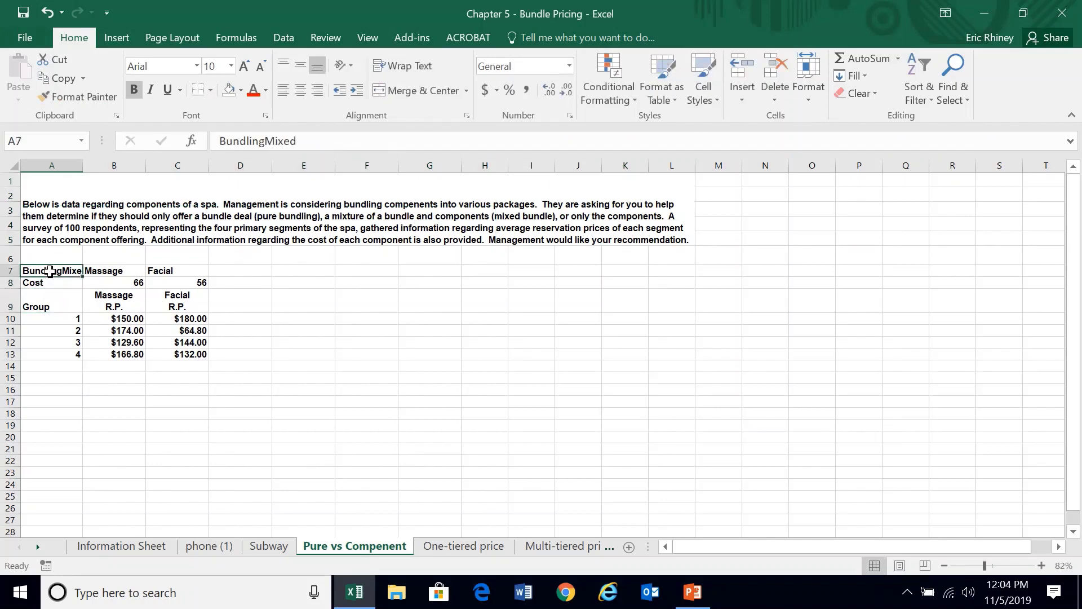
key("Delete")
Step: Enter the row labels Unit Price in A15 and Unit Cost in A16, below the reservation price table
key("Down")
key("Down")
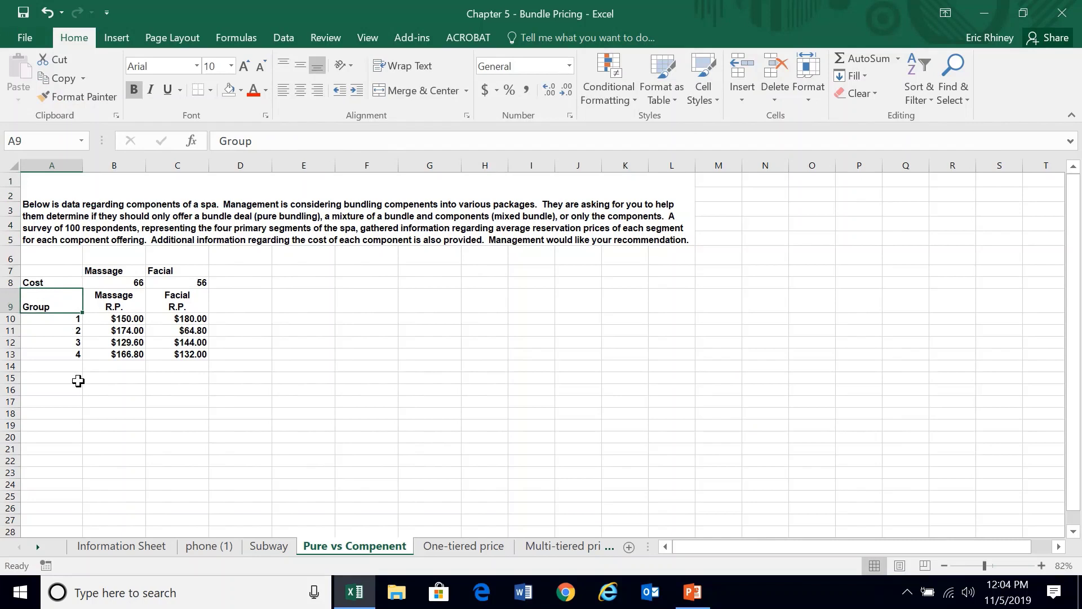
key("Down")
key("Down")
key("Down")
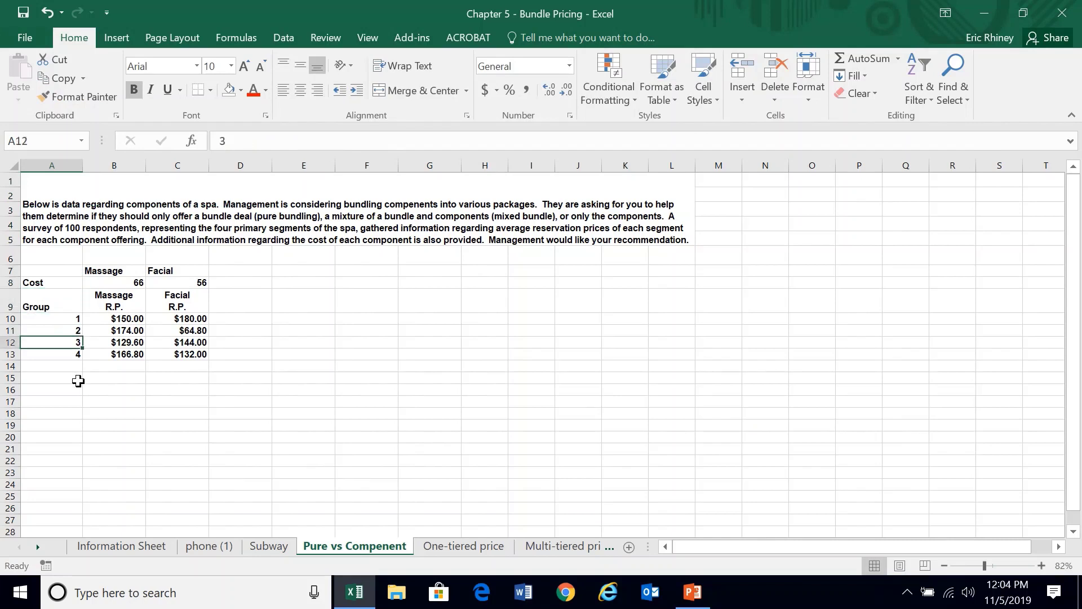
key("Down")
key("Down")
key("Down")
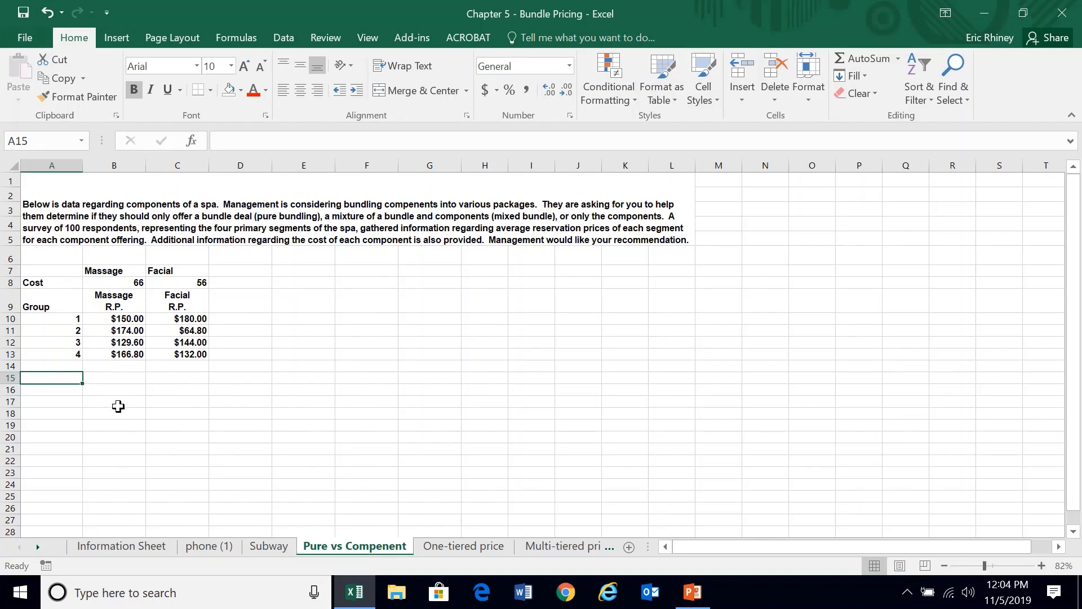
type("n")
key("BackSpace")
type("Unti")
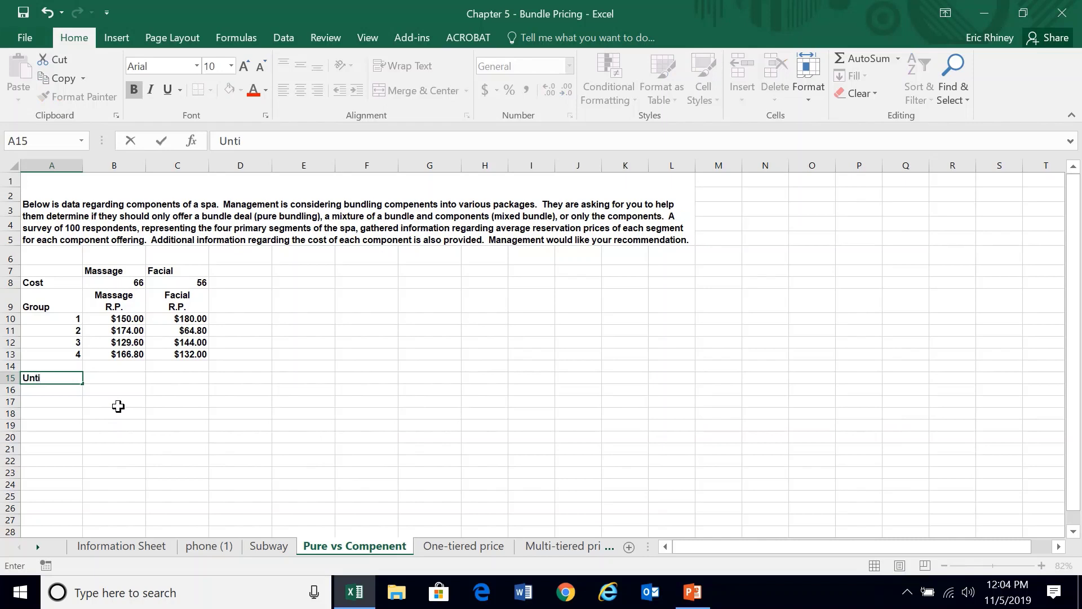
type("t Price")
key("Return")
type("Unit Cost")
key("Return")
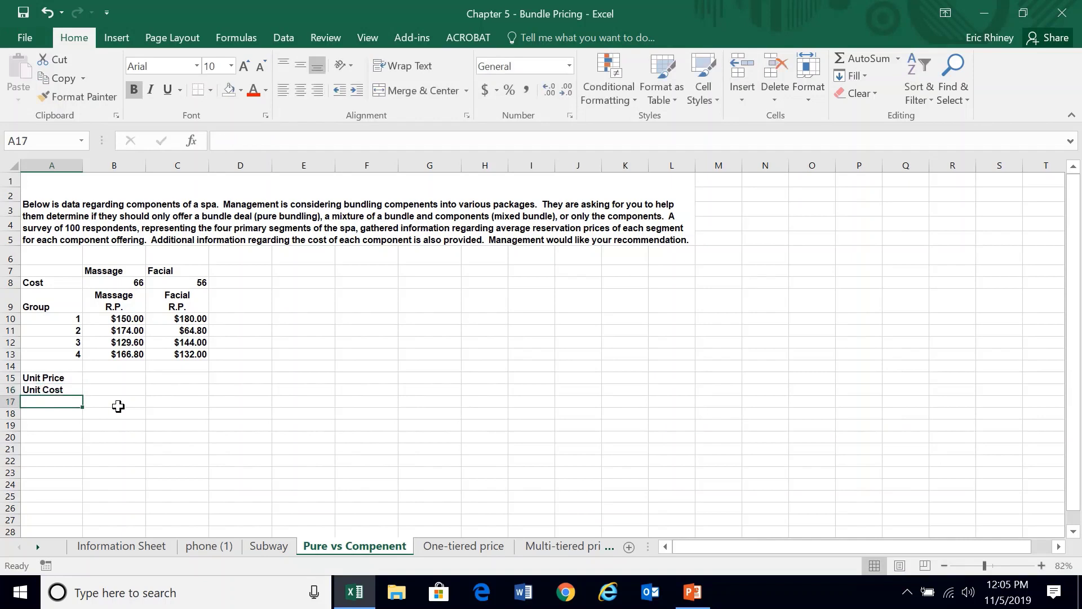
Step: Add the label Unit Contr. in A17 and the underlined label Demand in A18
type("Unit Contr")
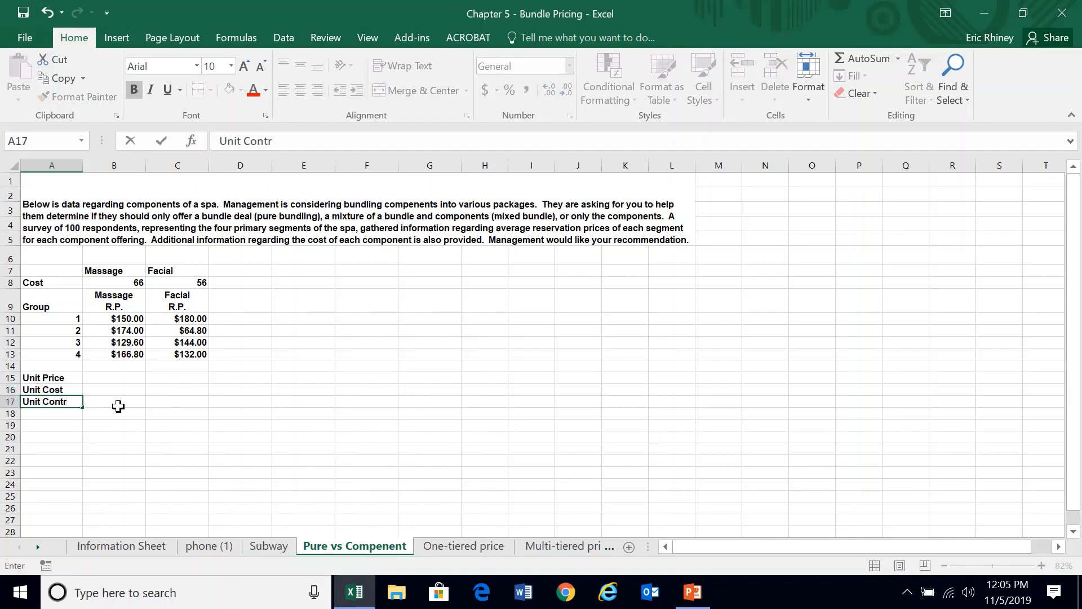
key("Return")
type("Demand")
key("Return")
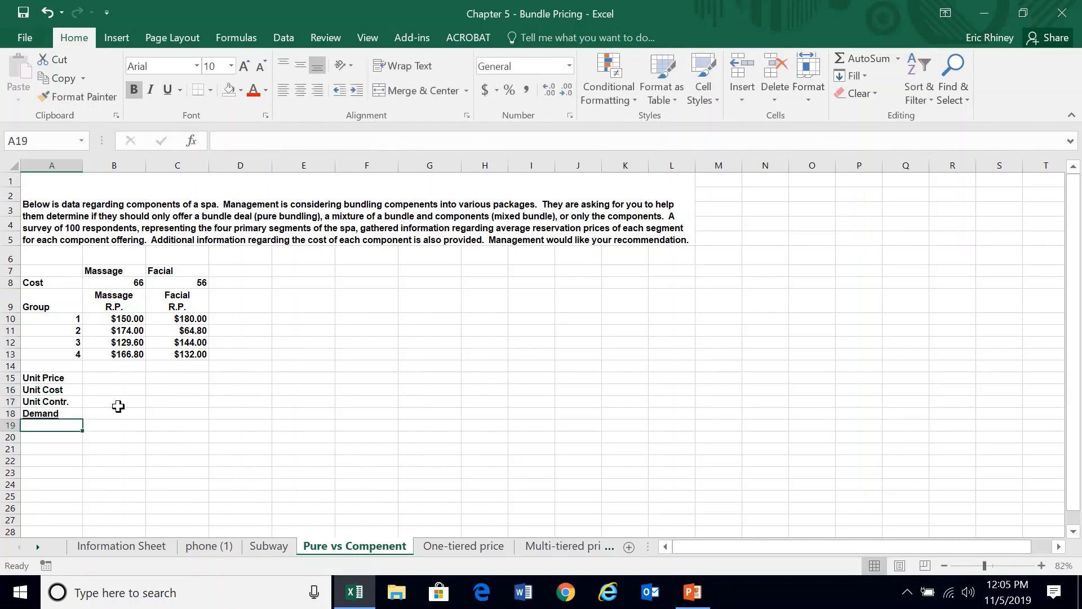
key("Up")
key("Down")
Step: Enter the label Profit in A19 and Total Profit in A21, leaving row 20 blank
type("Pro")
key("BackSpace")
key("BackSpace")
type("or")
key("BackSpace")
key("BackSpace")
type("rofit")
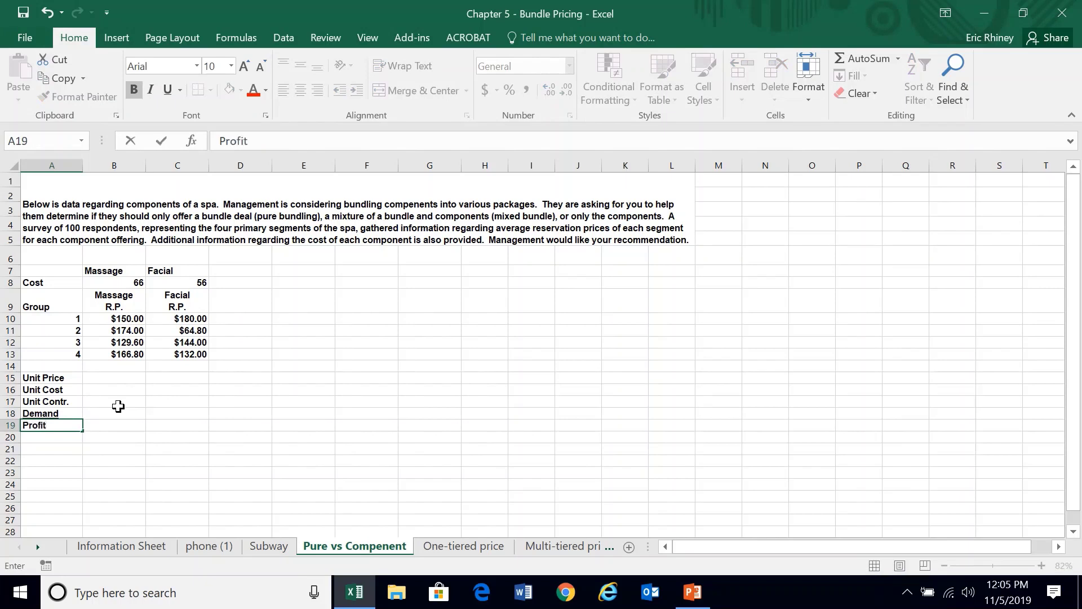
key("Return")
key("Return")
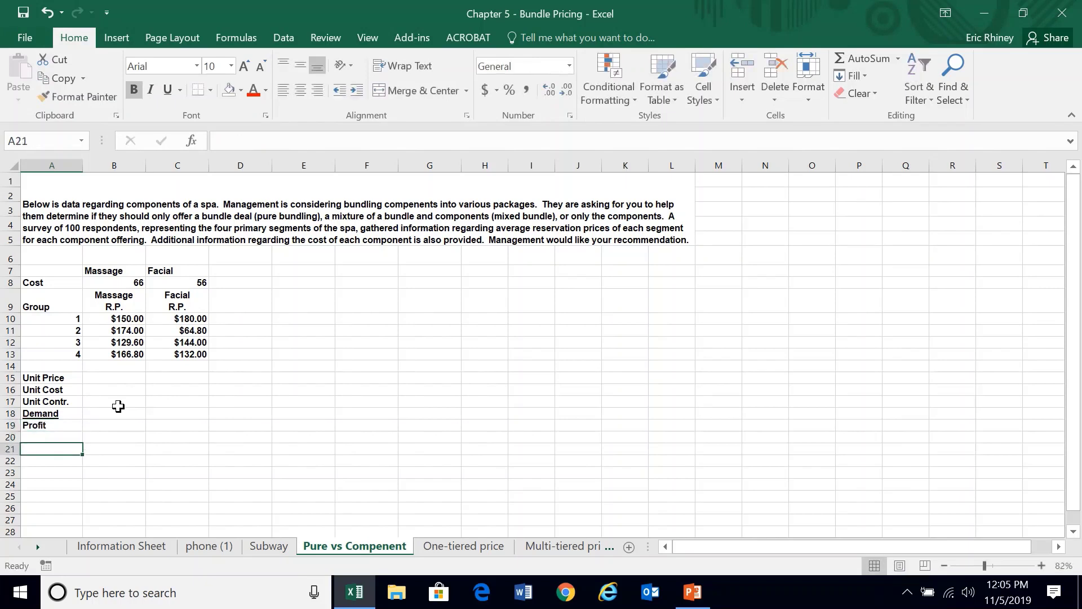
type("Total P")
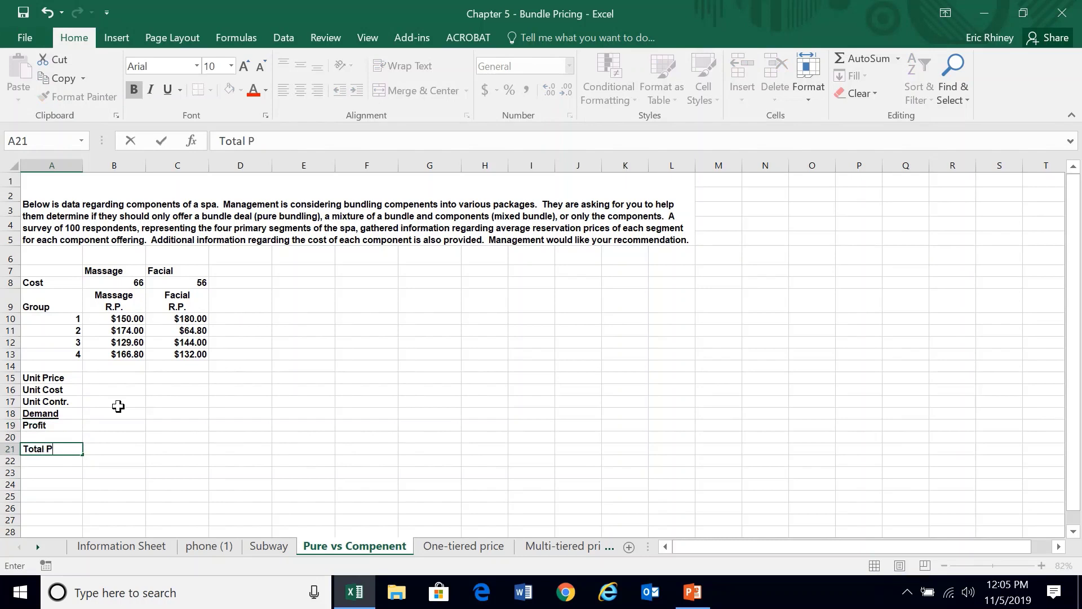
type("rofit")
Step: Enter a starting unit price of $1.00 for Massage in B15 and fill it across to Facial in C15
key("Up")
key("Up")
key("Up")
key("Up")
key("Up")
key("Up")
key("Right")
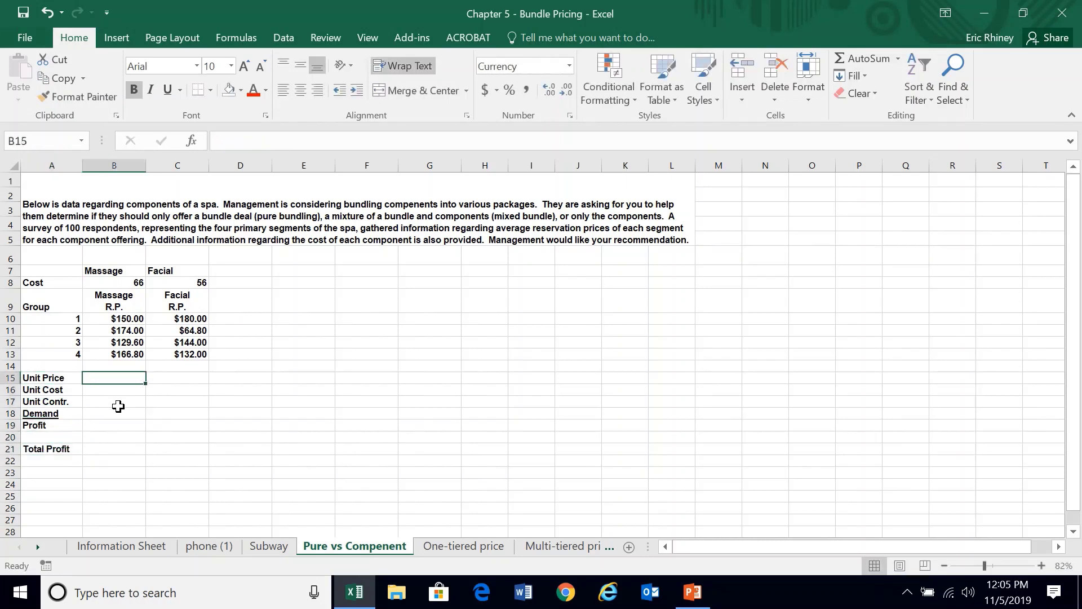
type("$1.")
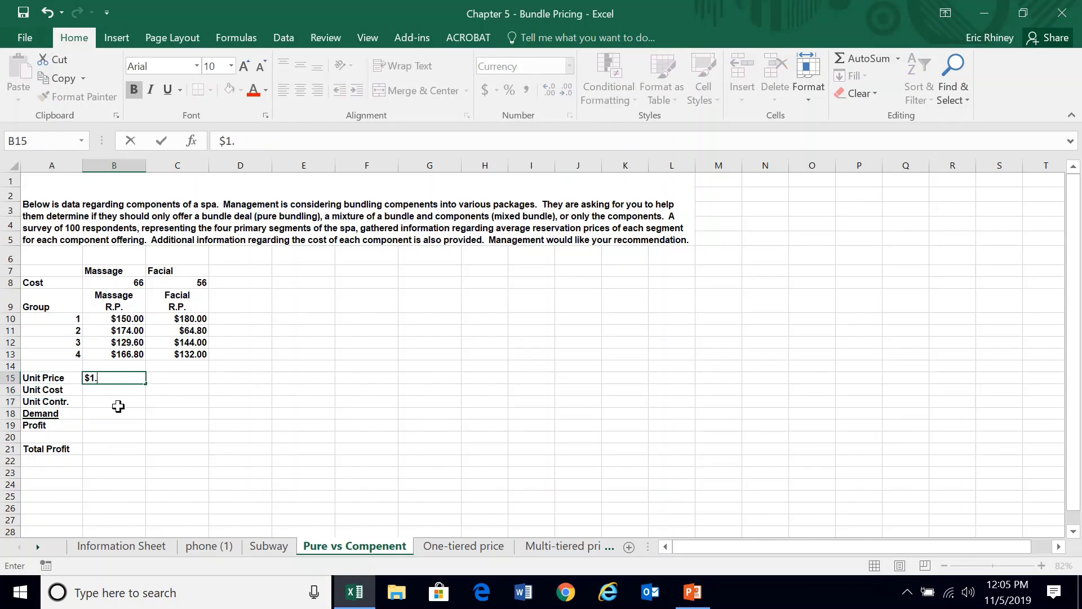
key("Return")
key("Up")
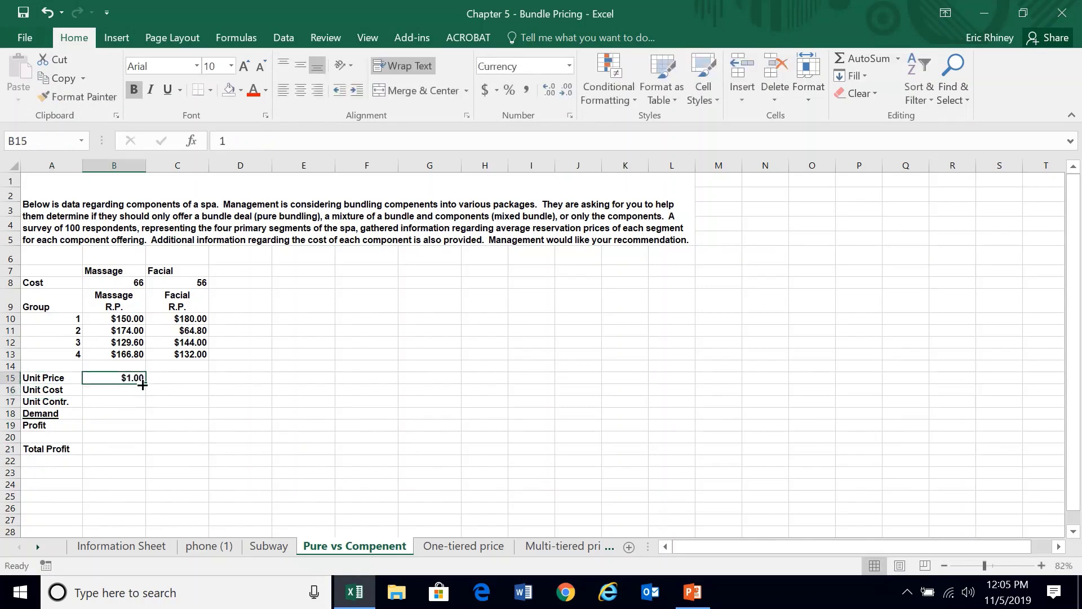
left_click_drag(142, 384, 189, 381)
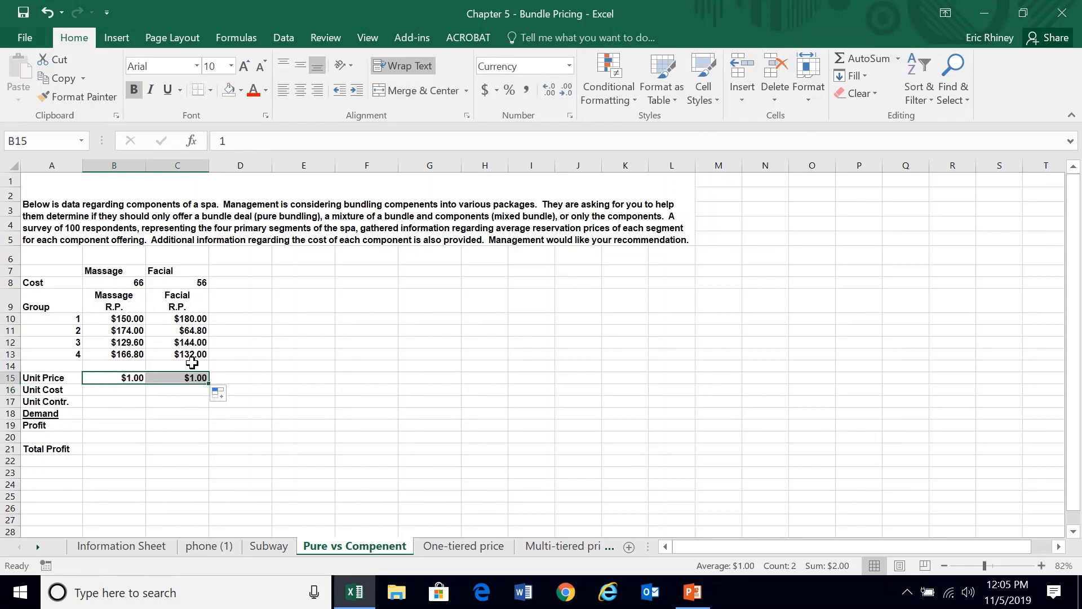
Step: Link the massage unit cost in B16 to the massage cost in B8
left_click(114, 391)
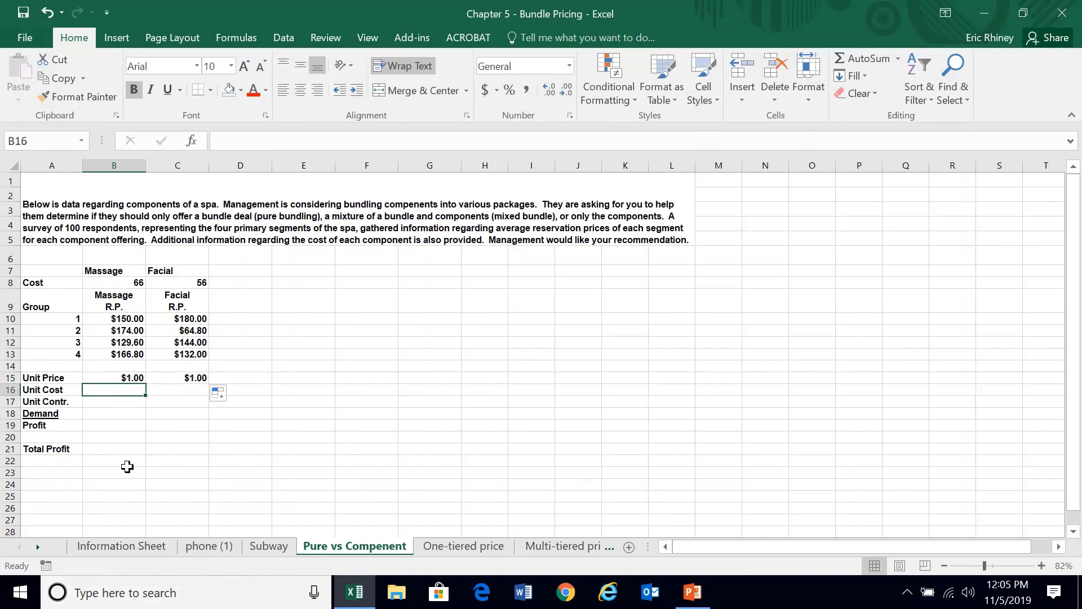
type("=")
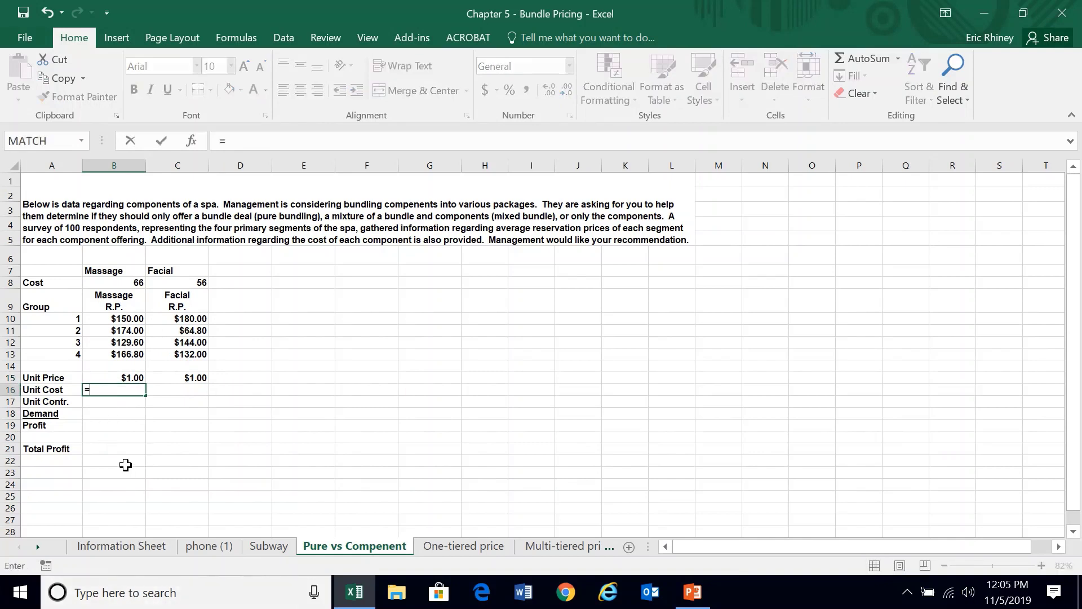
left_click(132, 286)
key("Return")
Step: Copy the currency format of the unit price in B15 onto the Massage and Facial costs in B8:C8
left_click(128, 283)
left_click(132, 377)
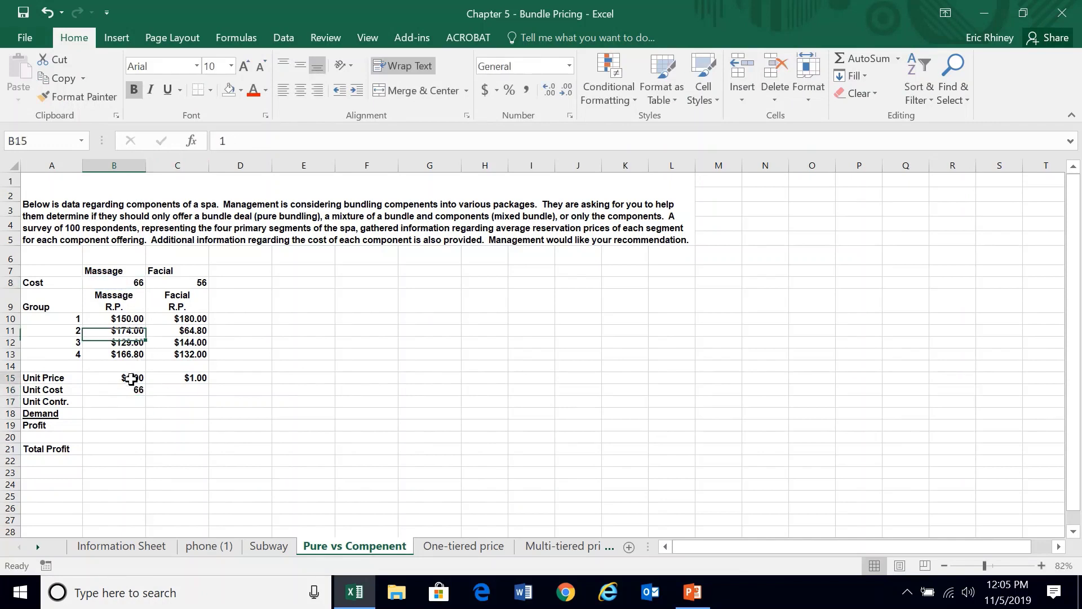
left_click(97, 97)
left_click_drag(121, 282, 189, 283)
left_click(90, 96)
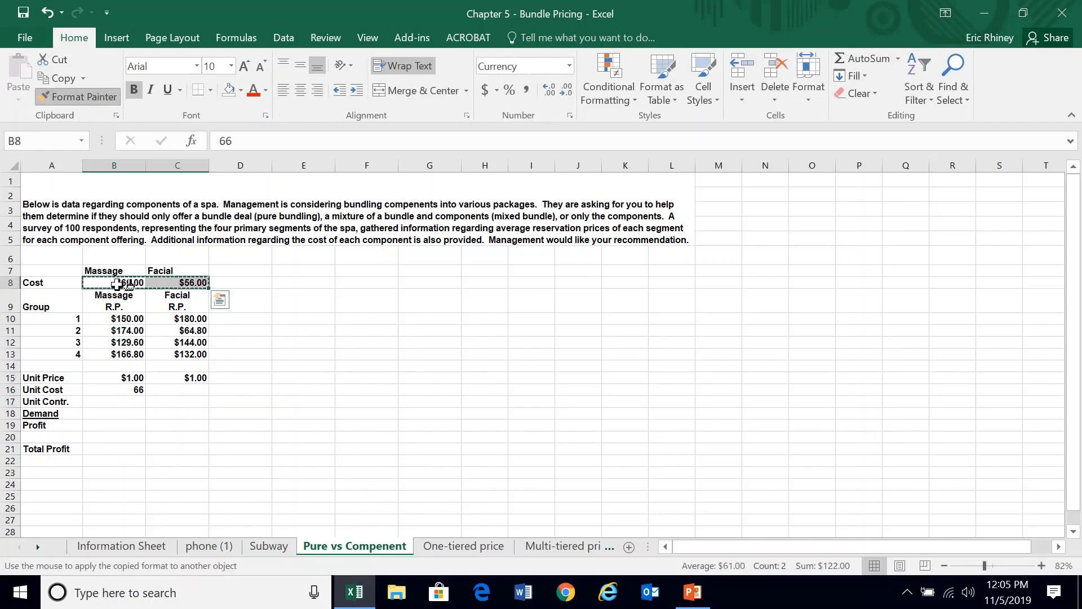
Step: Apply the same currency format to the unit costs in B16:C16, with =B8 for Massage and =C8 for Facial
left_click(125, 386)
type("=b8")
key("Tab")
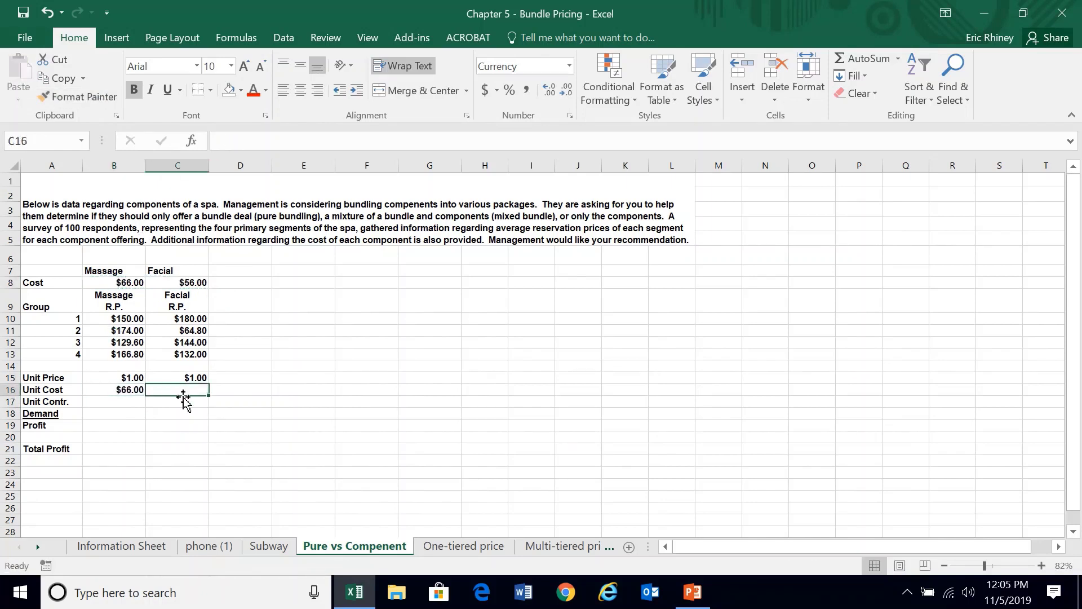
type("=")
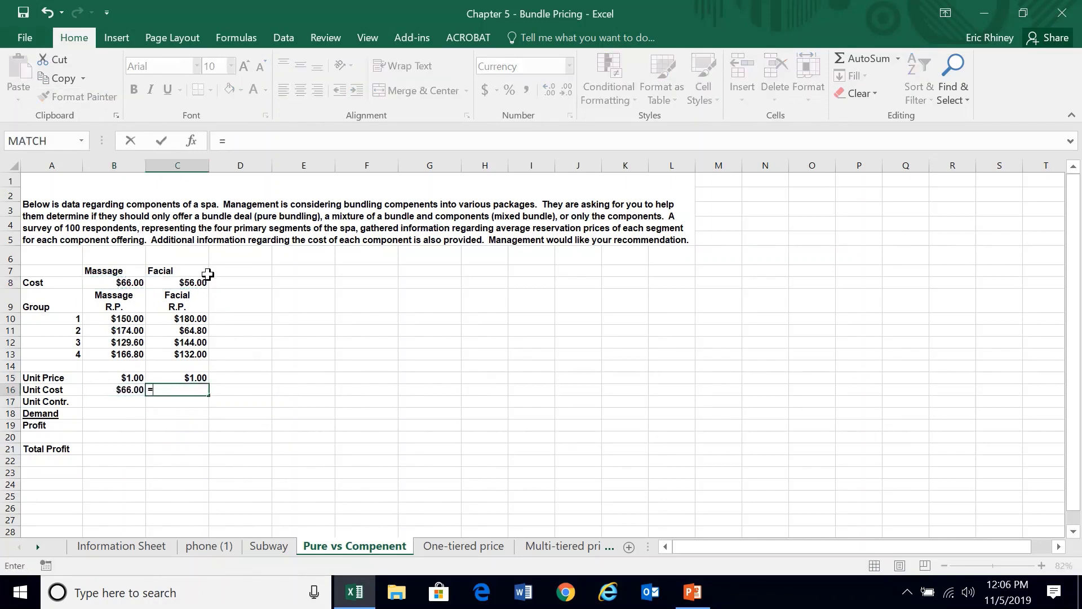
left_click(205, 281)
key("Return")
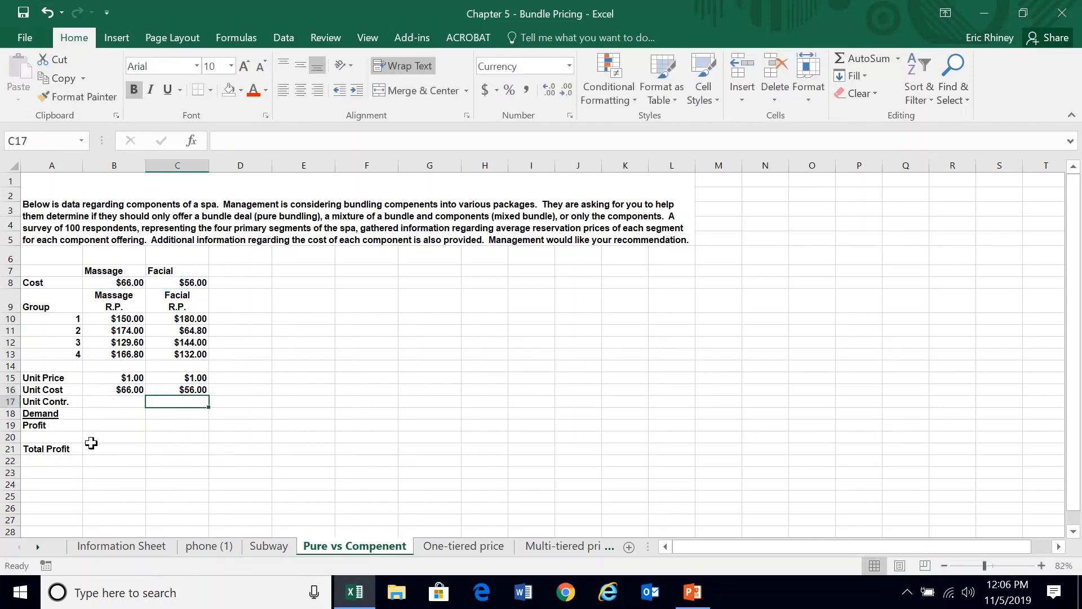
Step: Calculate the massage unit contribution in B17 with the formula =B15-B16 and copy it to C17 for Facial
key("Left")
type("=")
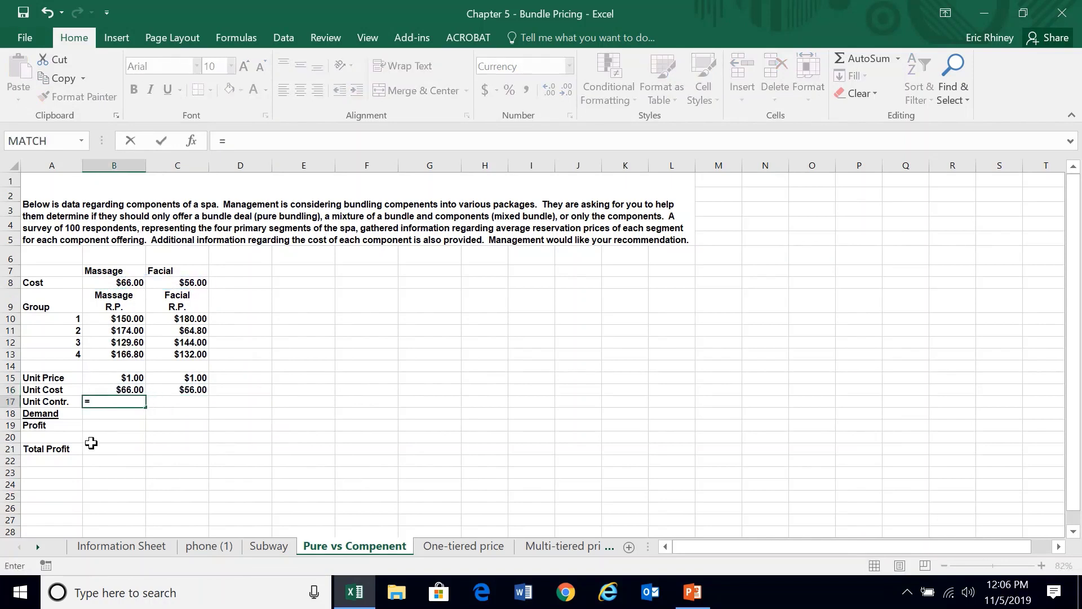
key("Up")
key("Up")
type("-")
key("Up")
key("Return")
key("Up")
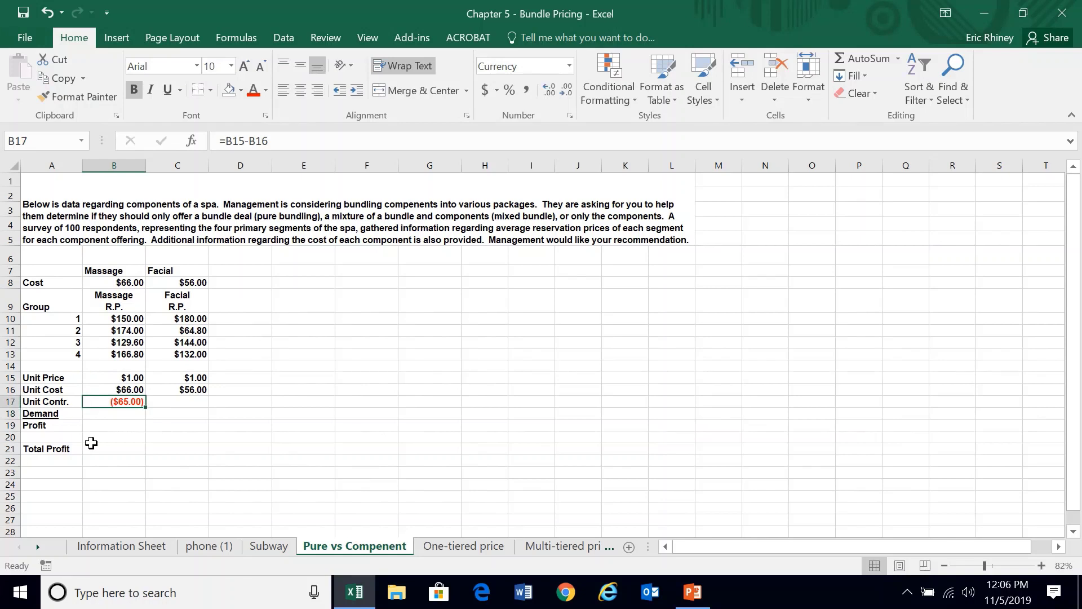
key("ctrl+c")
key("Right")
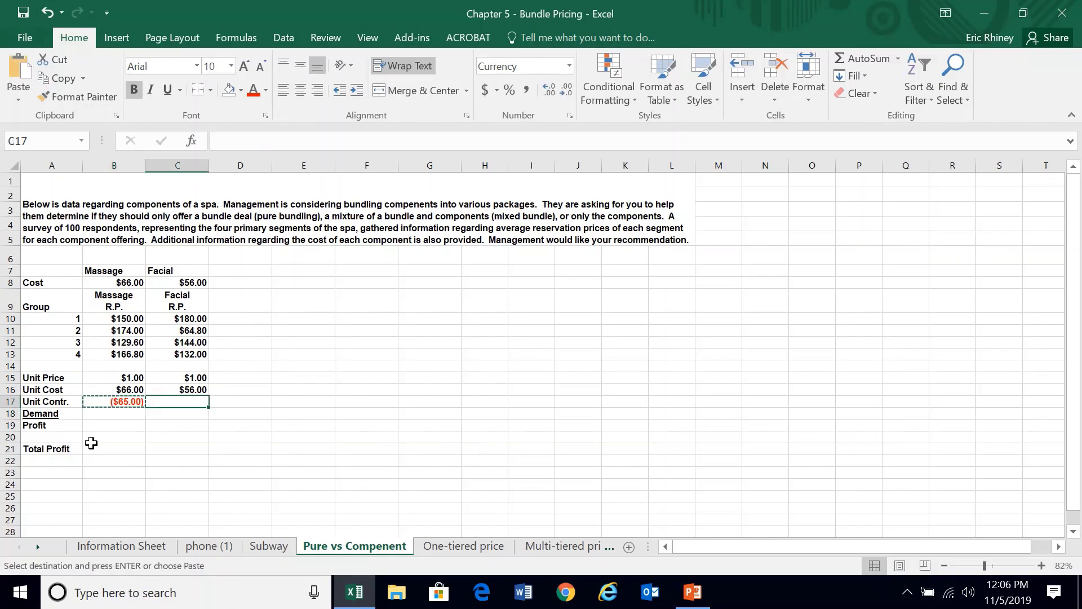
key("Return")
Step: Calculate the massage demand for group 1 in B18 with the formula =IF(B$15<=B10,25,0)
key("Down")
key("Left")
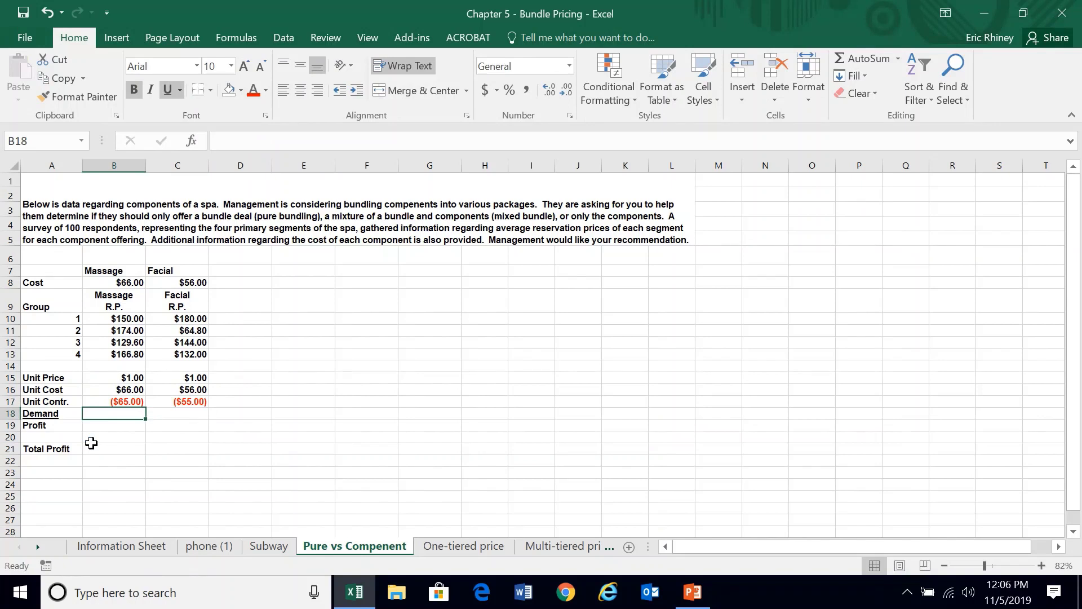
key("Up")
key("Up")
key("Up")
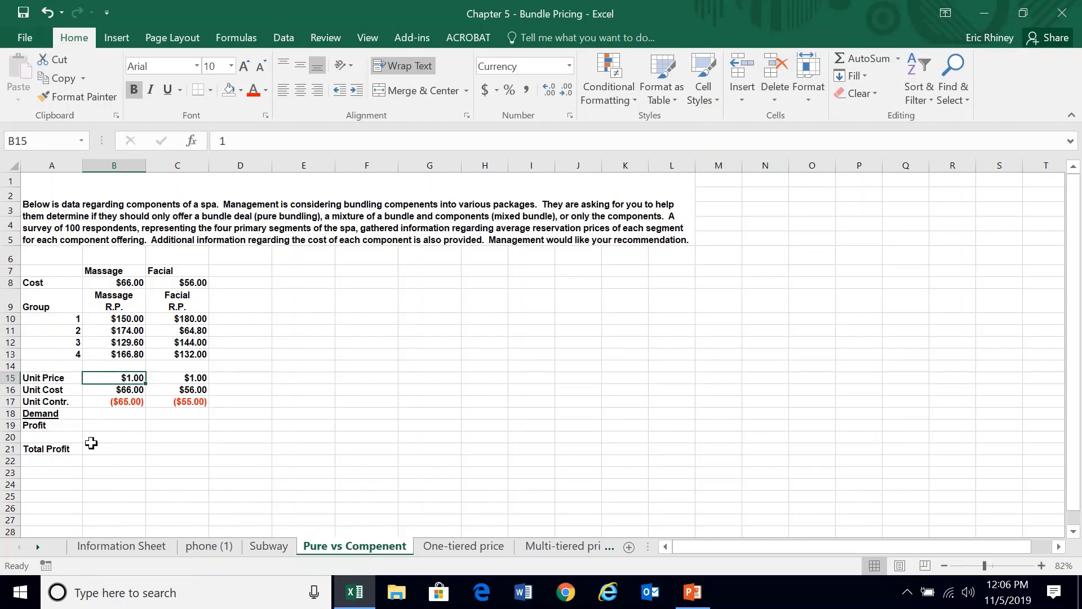
key("Down")
key("Down")
key("Down")
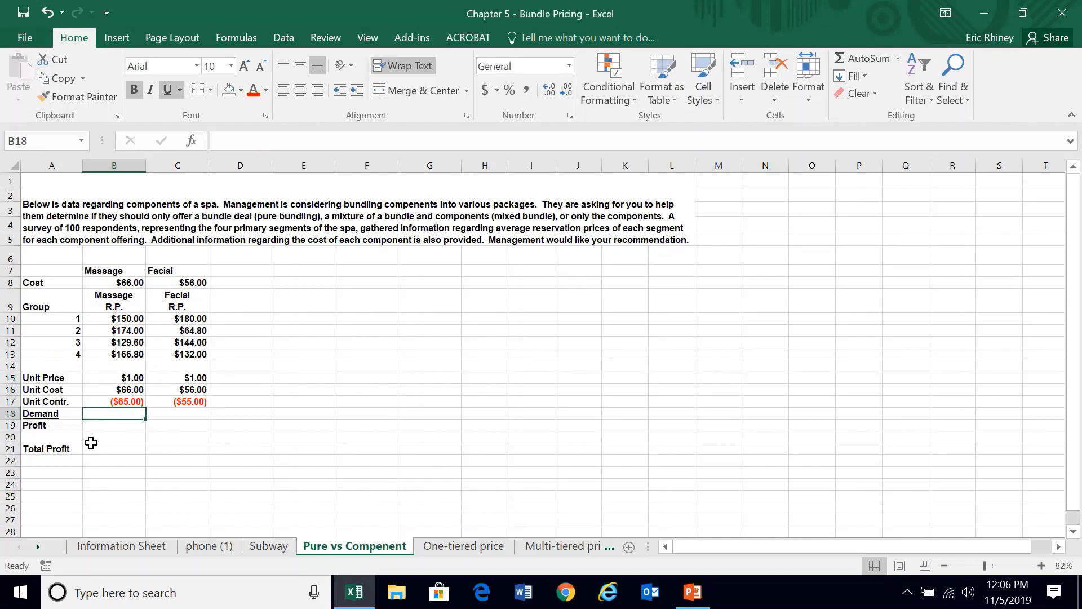
type("=if")
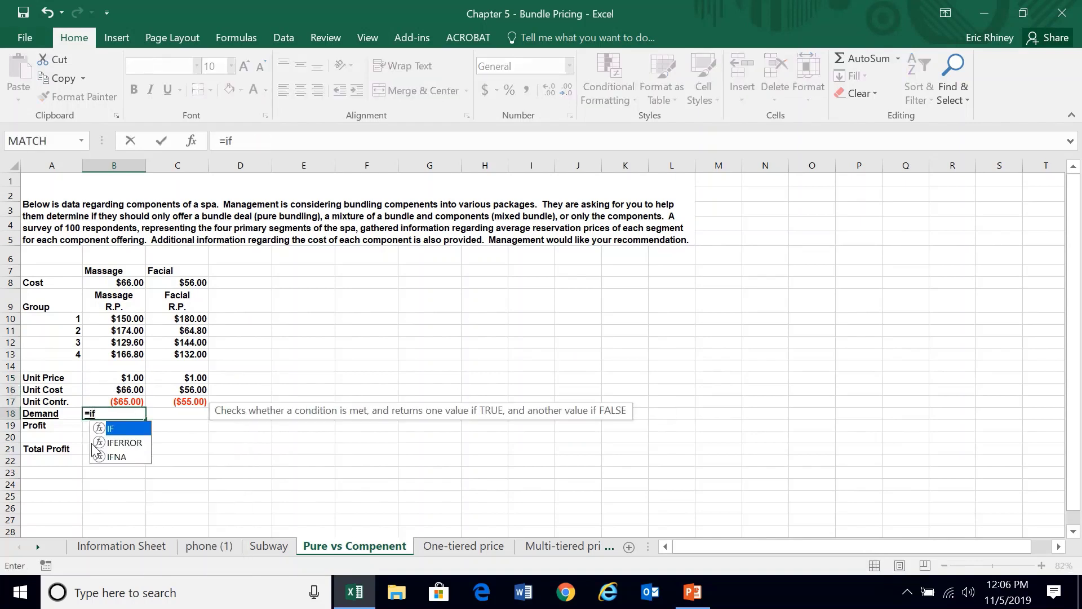
type("(")
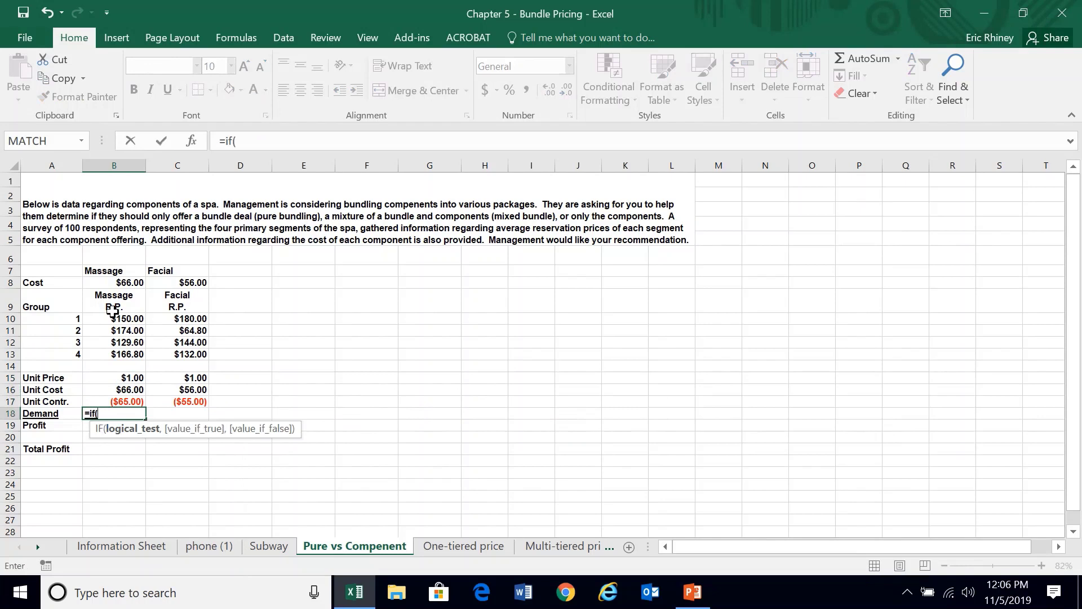
left_click(123, 380)
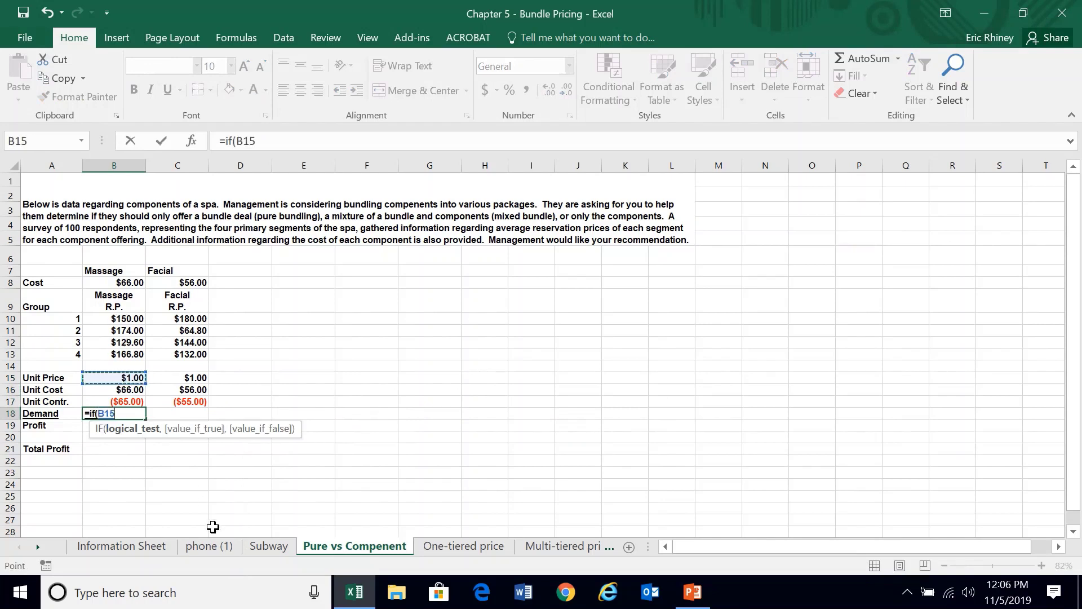
key("F4")
key("F4")
type("<=")
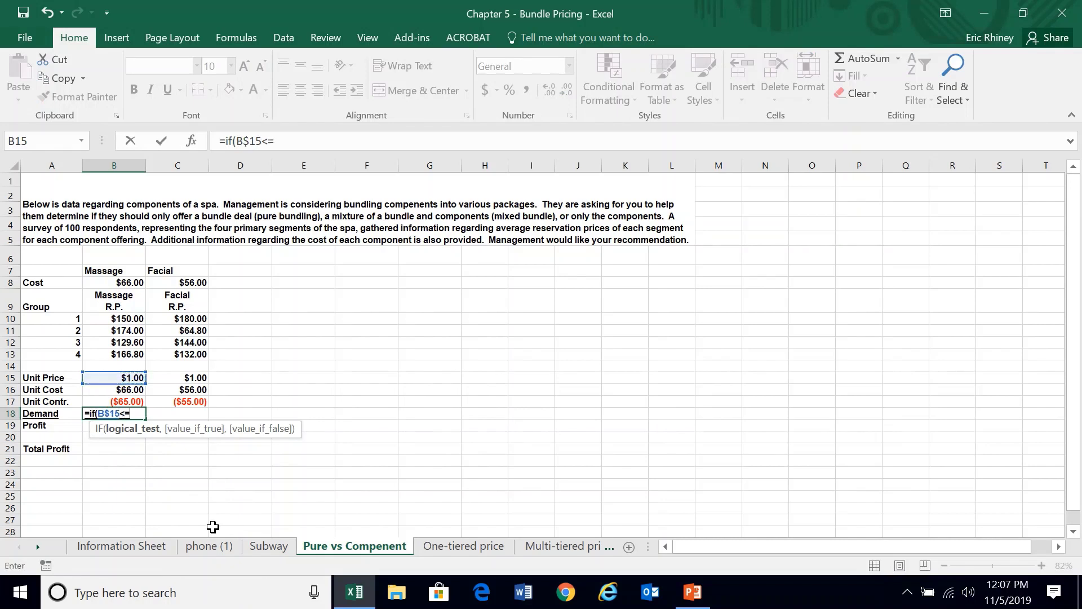
left_click(131, 323)
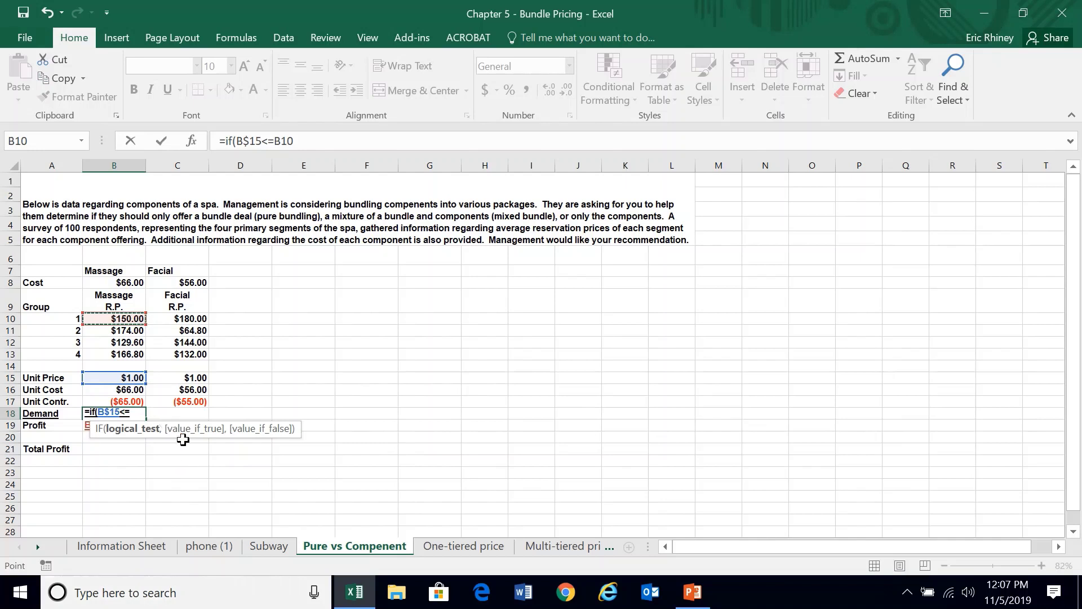
type(",25")
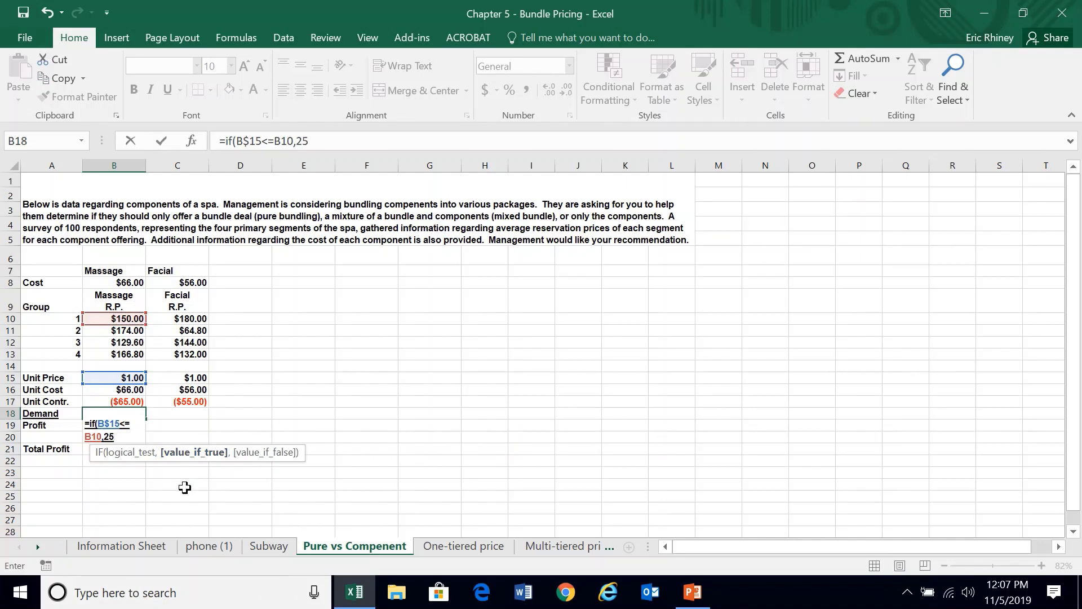
type(",0")
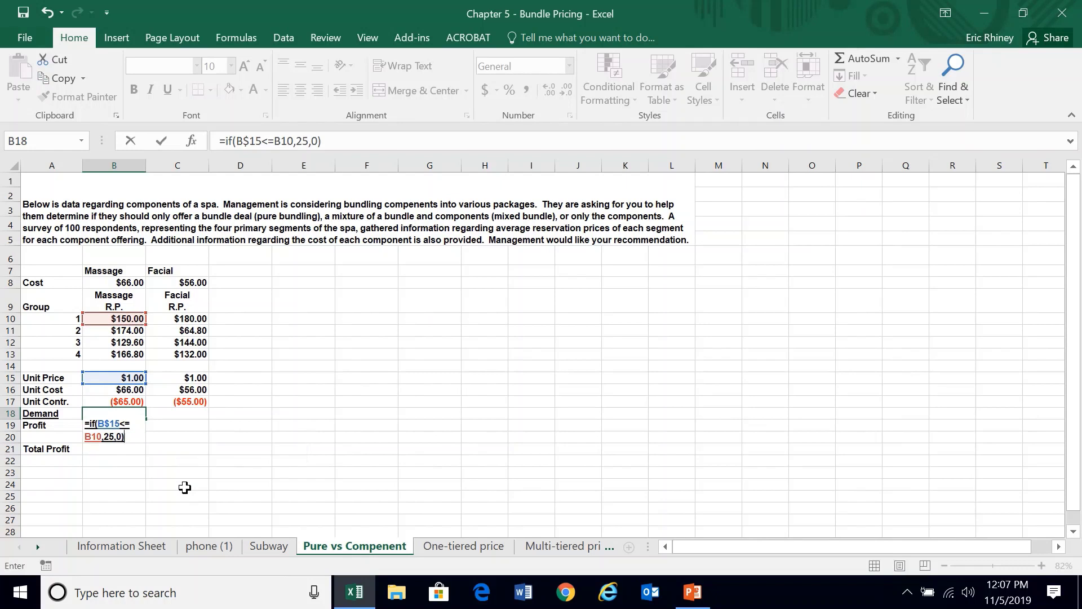
key("Return")
key("Up")
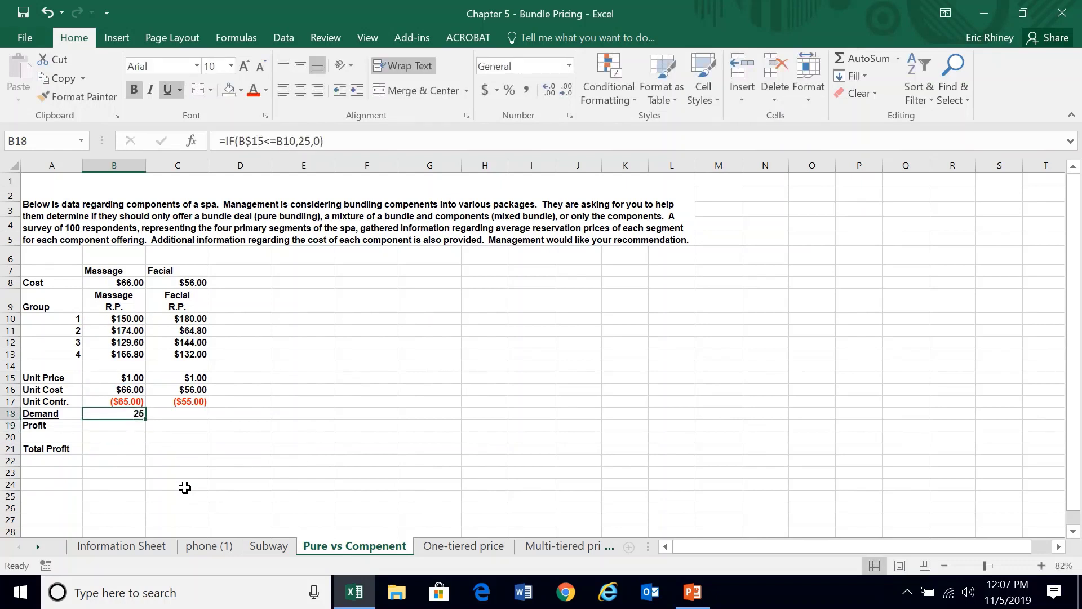
Step: Test the massage demand formula in B18 by setting the massage unit price in B15 to 155
key("Up")
key("Up")
key("Up")
key("Up")
key("Up")
key("Up")
key("Up")
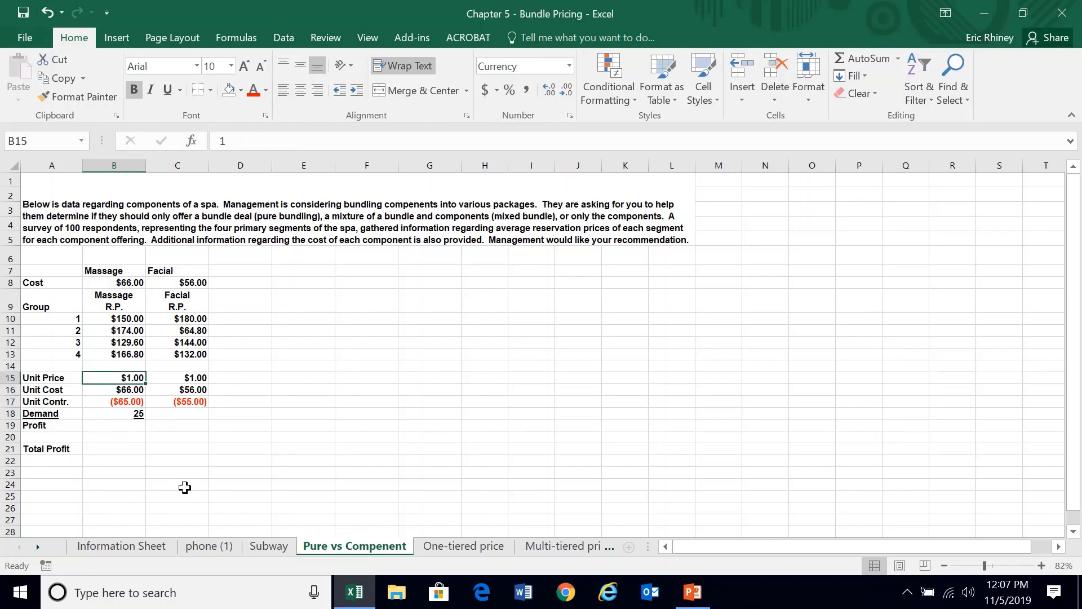
key("Up")
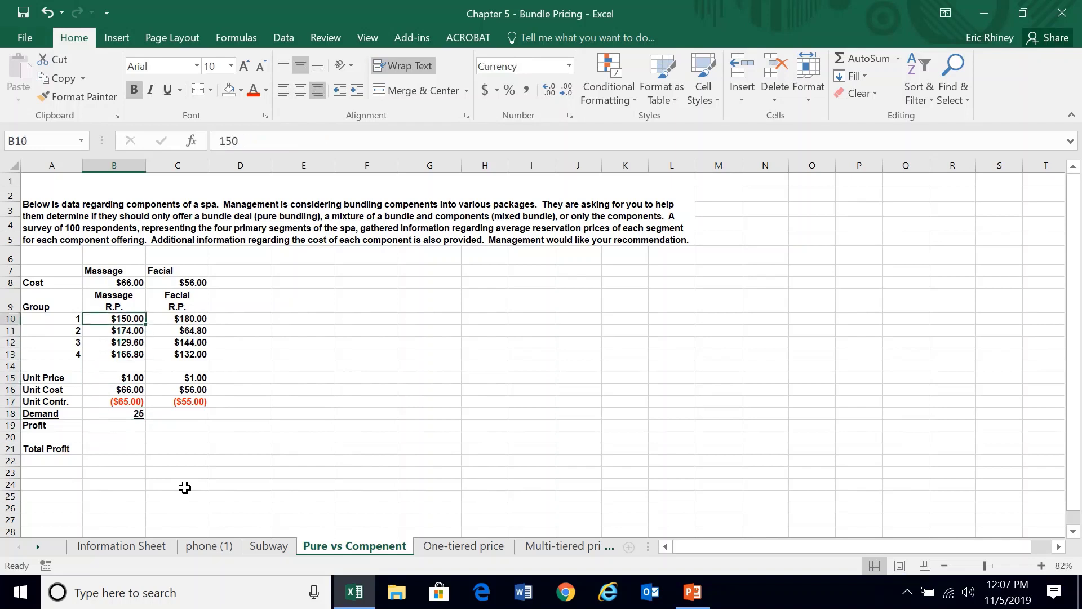
key("Down")
key("Down")
key("Down")
key("Down")
key("Down")
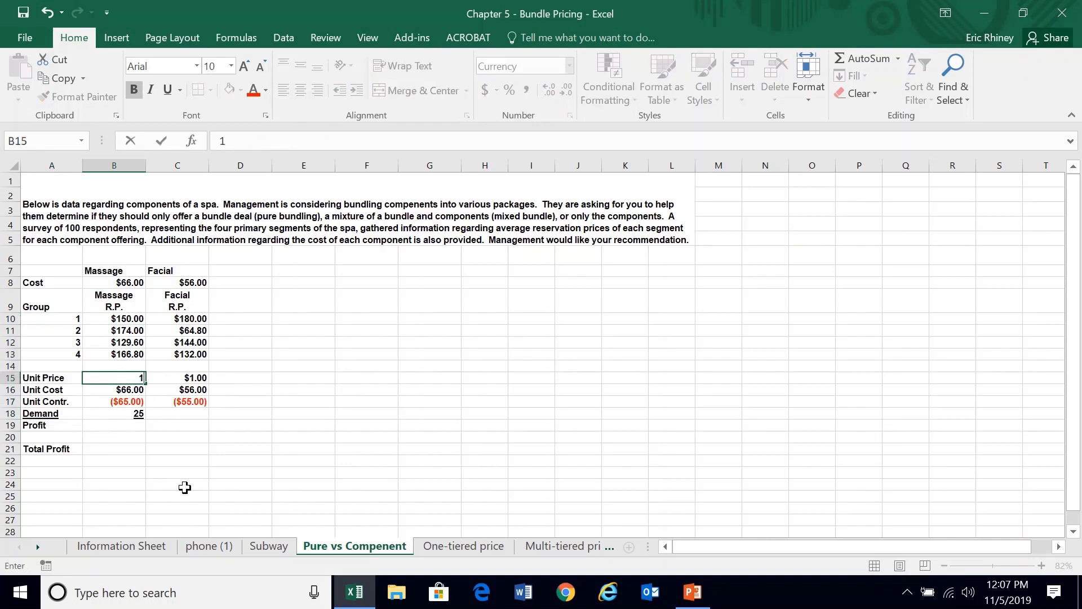
type("155")
key("Return")
key("Down")
key("Down")
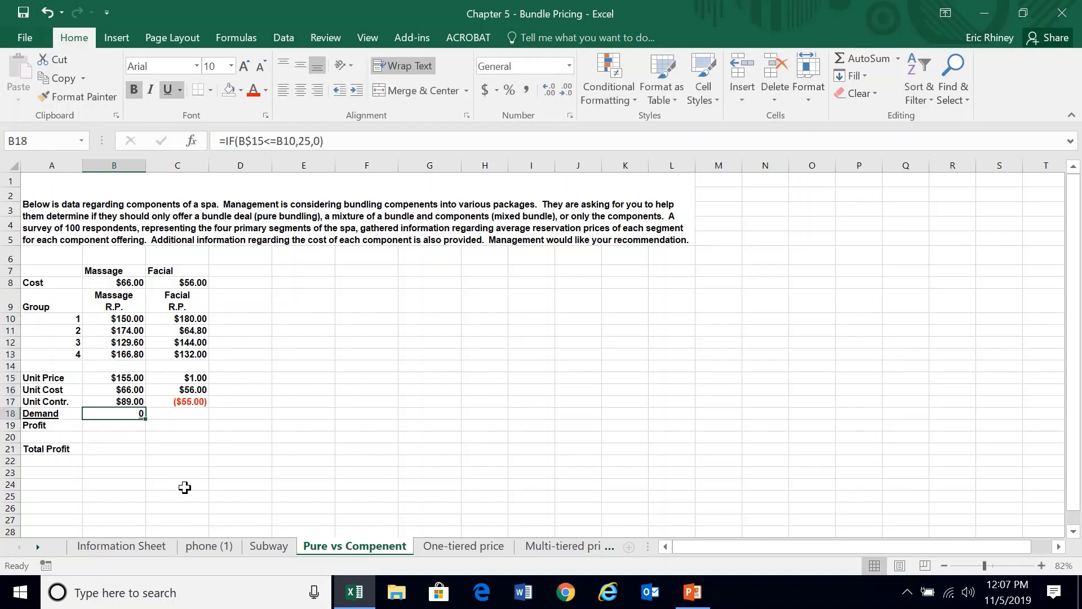
Step: Compare the group 1 reservation price in B10 and reset the massage unit price in B15 to 1
key("Up")
key("Up")
key("Up")
key("Up")
key("Up")
key("Up")
key("Up")
key("Up")
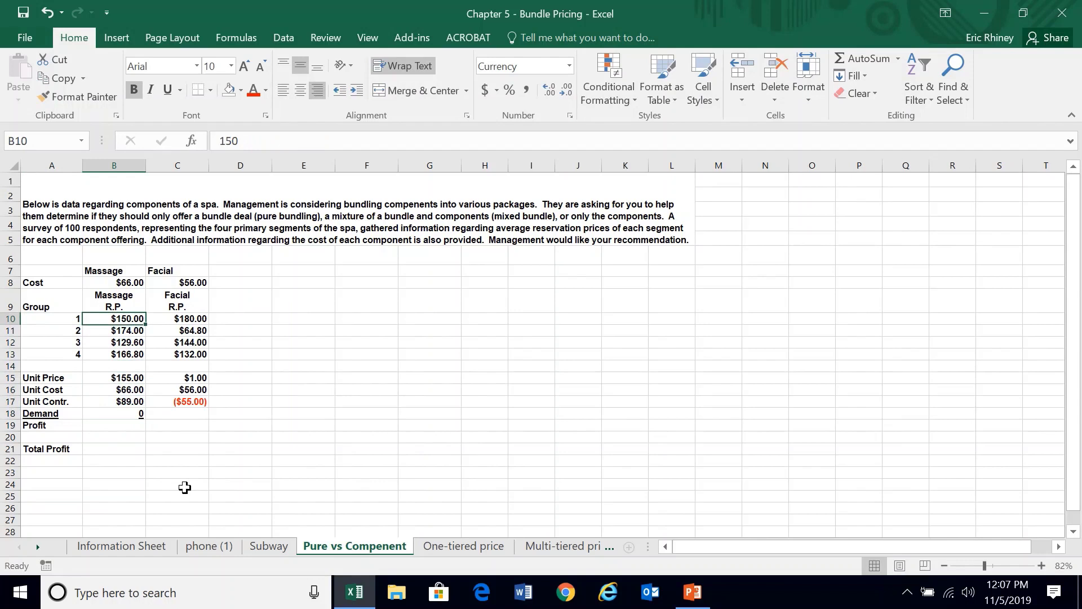
key("Down")
key("Down")
key("Down")
key("Down")
key("Down")
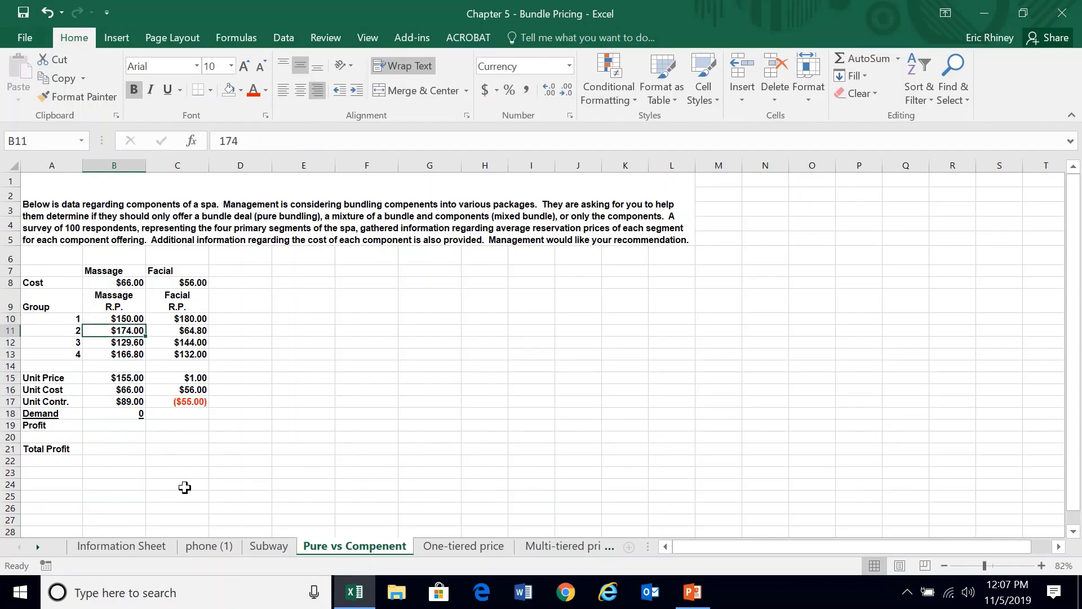
type("1")
key("Return")
key("Down")
key("Down")
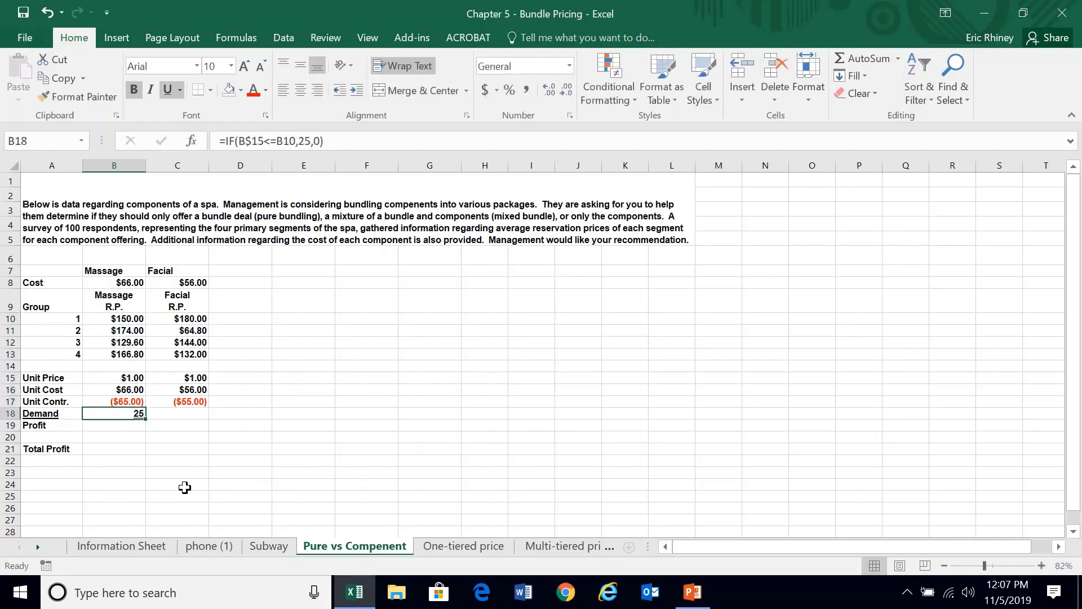
Step: Add group 2 to the massage demand formula in B18 by appending +IF(B$15<=B11,25,0)
left_click(328, 146)
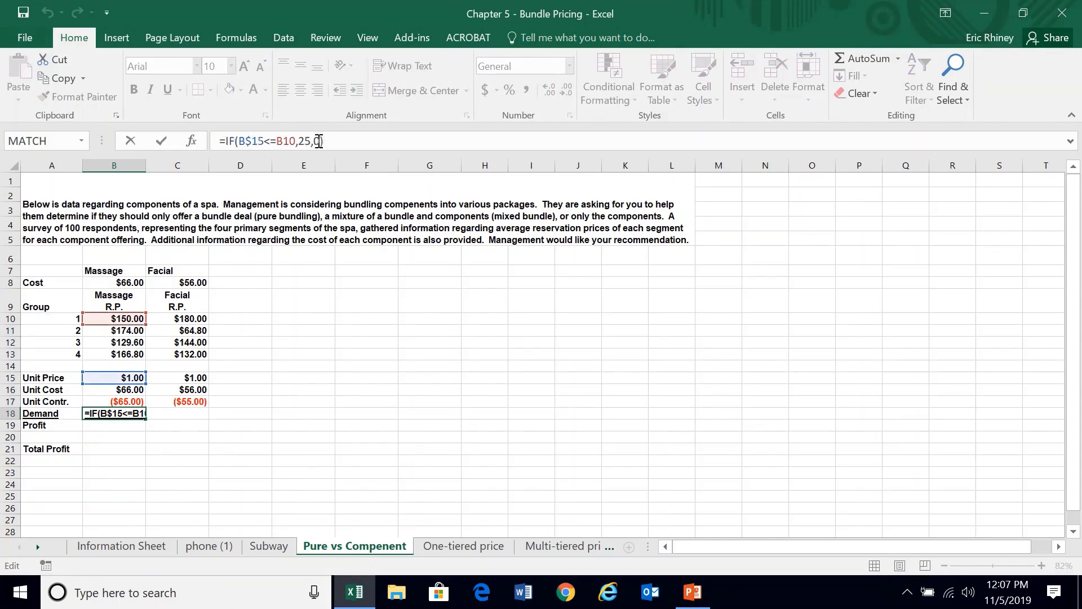
type("+")
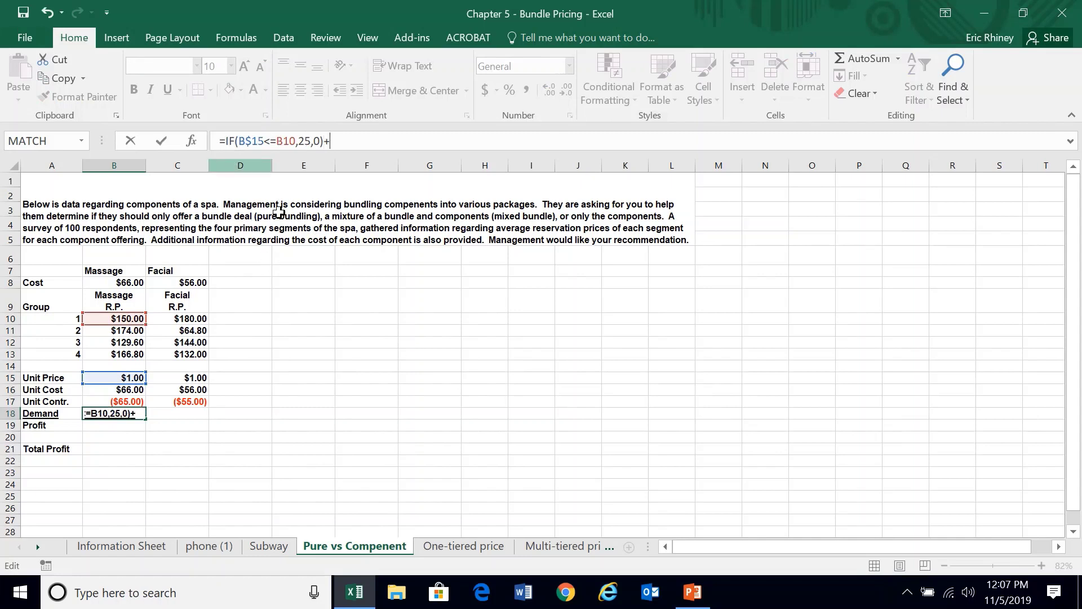
type("if(")
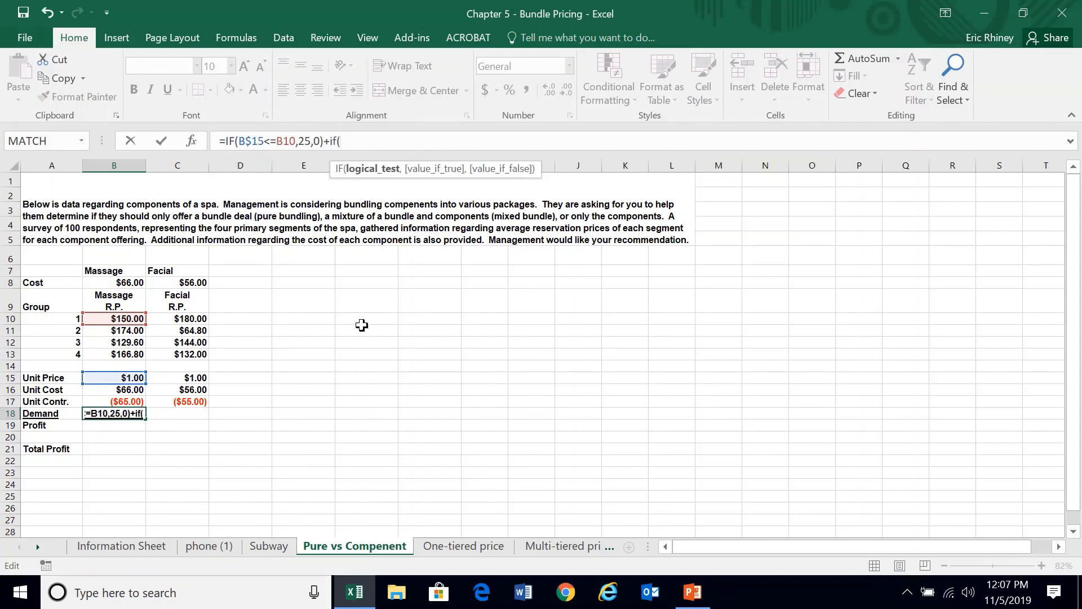
left_click(135, 375)
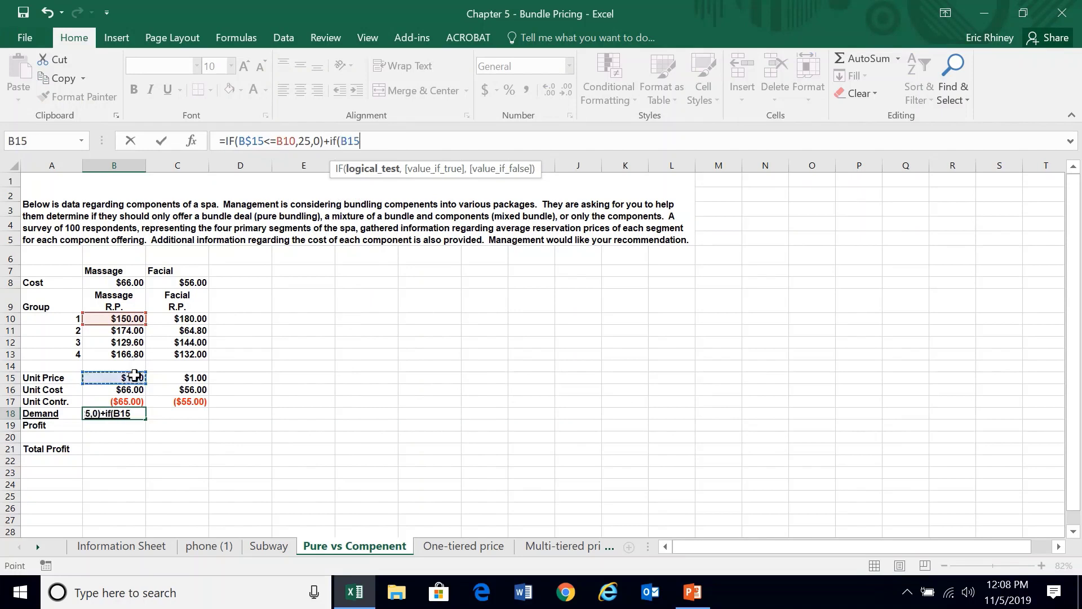
key("F4")
key("F4")
type("<=")
left_click(121, 331)
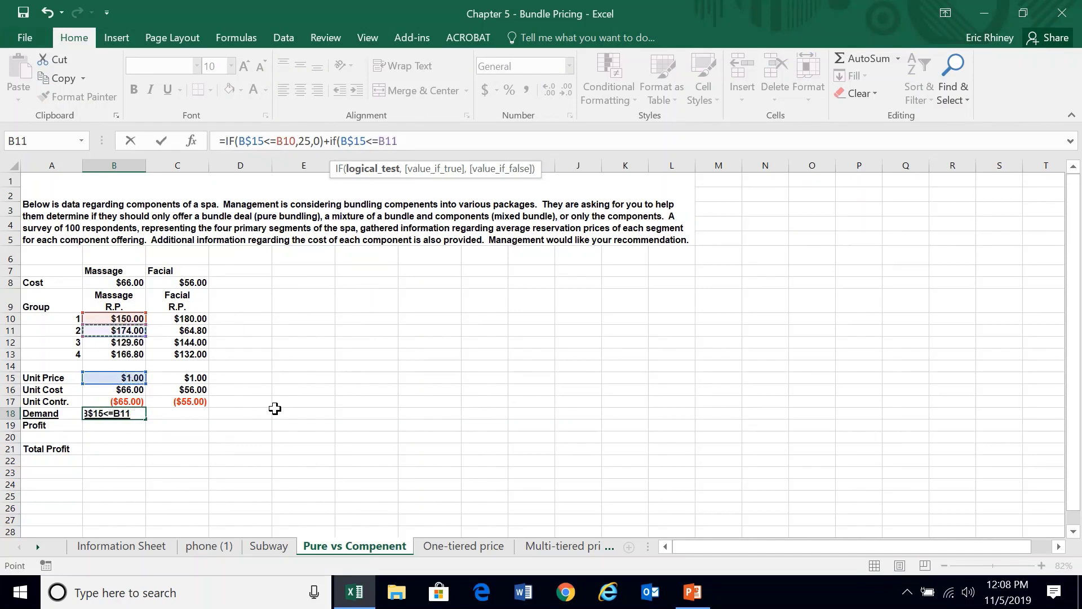
type(",25,0")
key("Return")
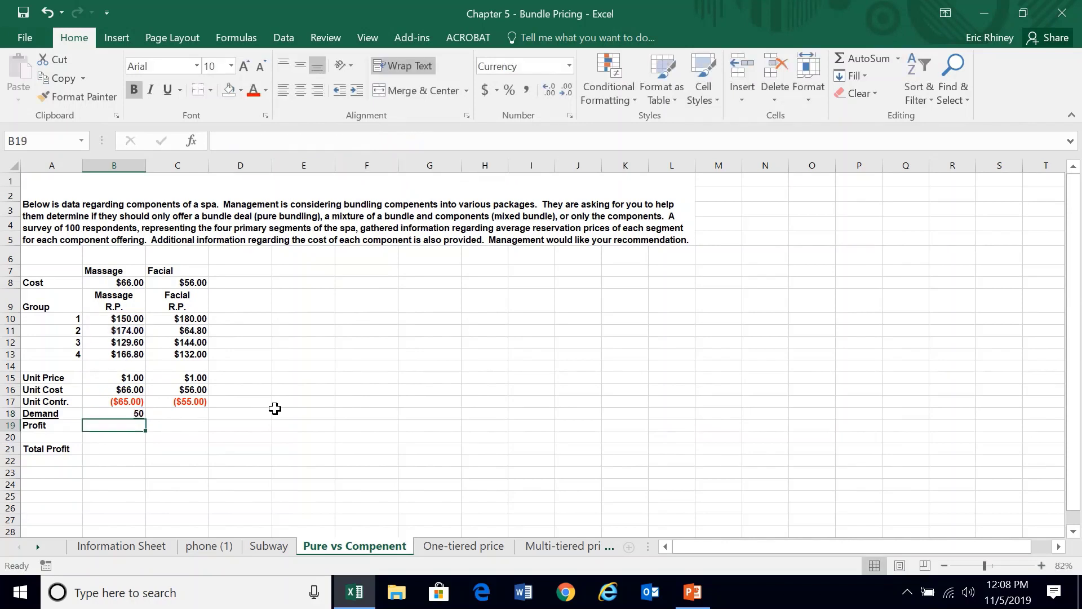
key("Up")
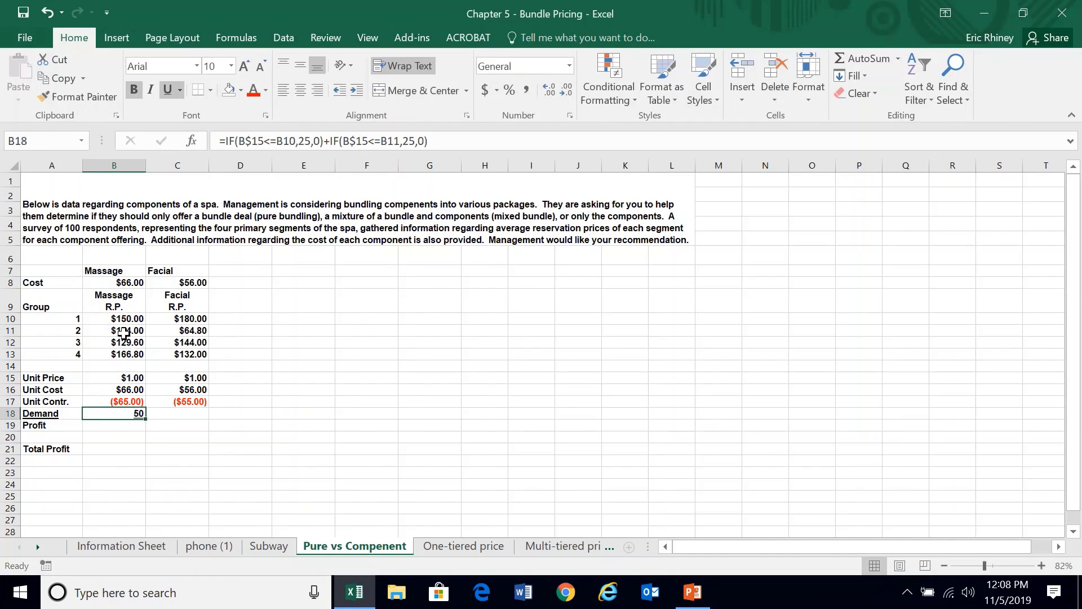
Step: Set the massage unit price in B15 to 160 to test the demand formula, and return to B18
left_click(127, 374)
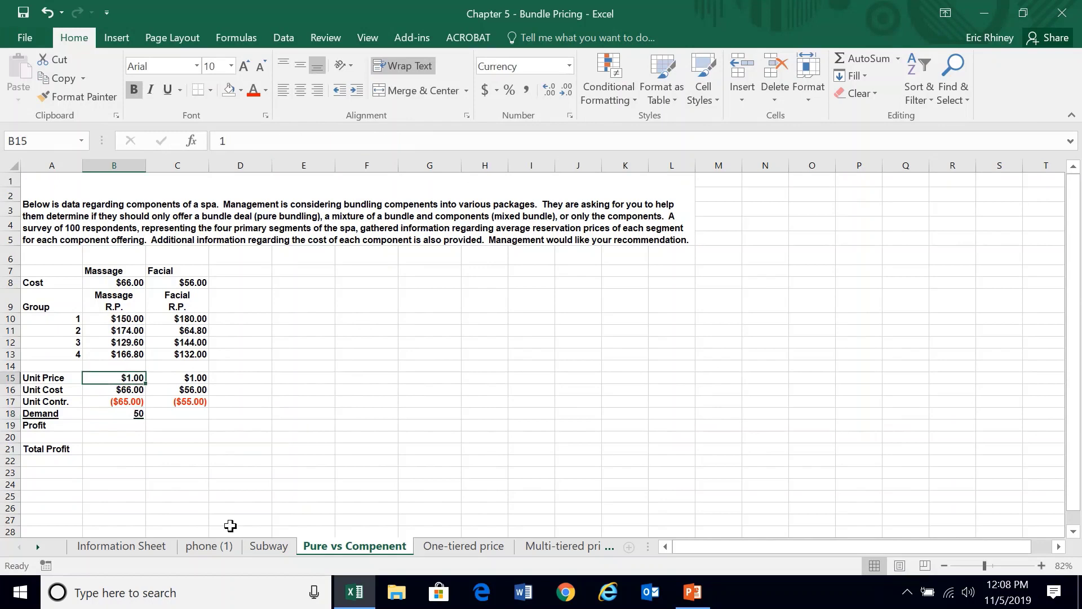
type("160")
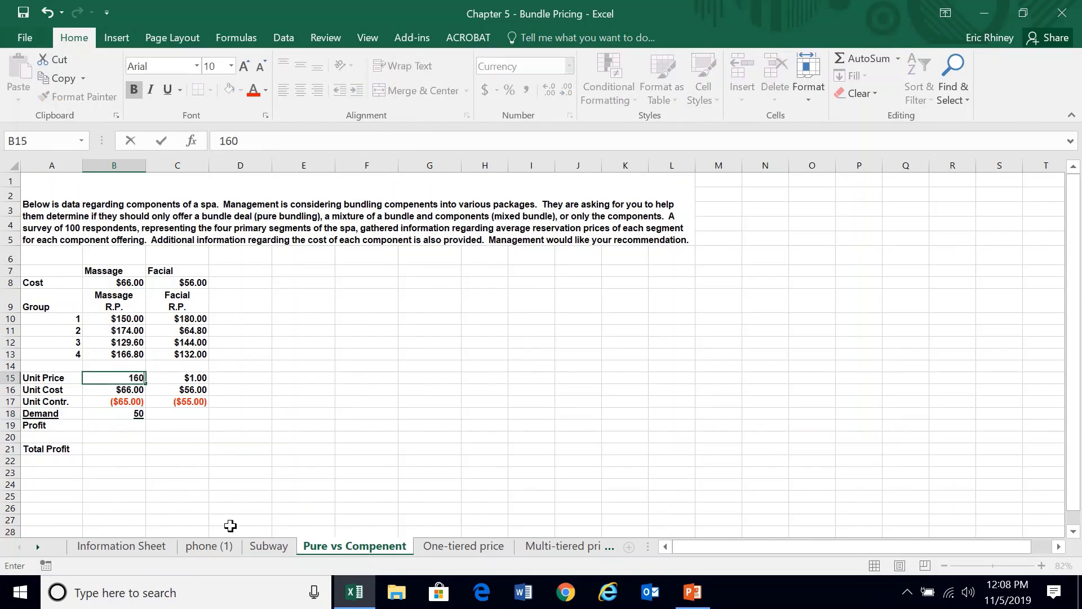
key("Return")
left_click(99, 415)
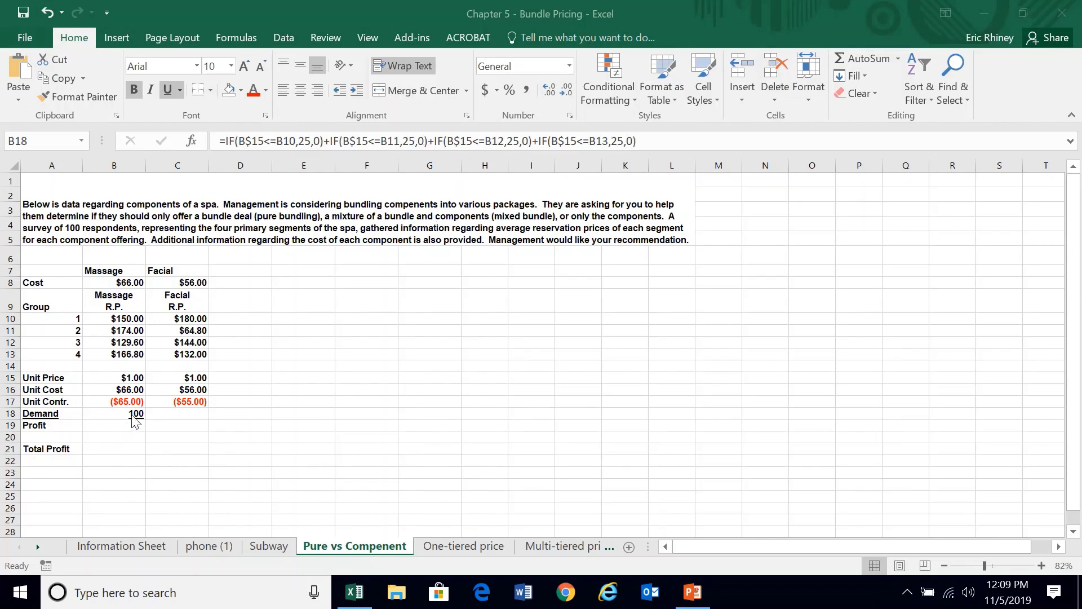
Step: Set the massage unit price in B15 to 130 to test the demand across all four groups
left_click(130, 374)
left_click(131, 374)
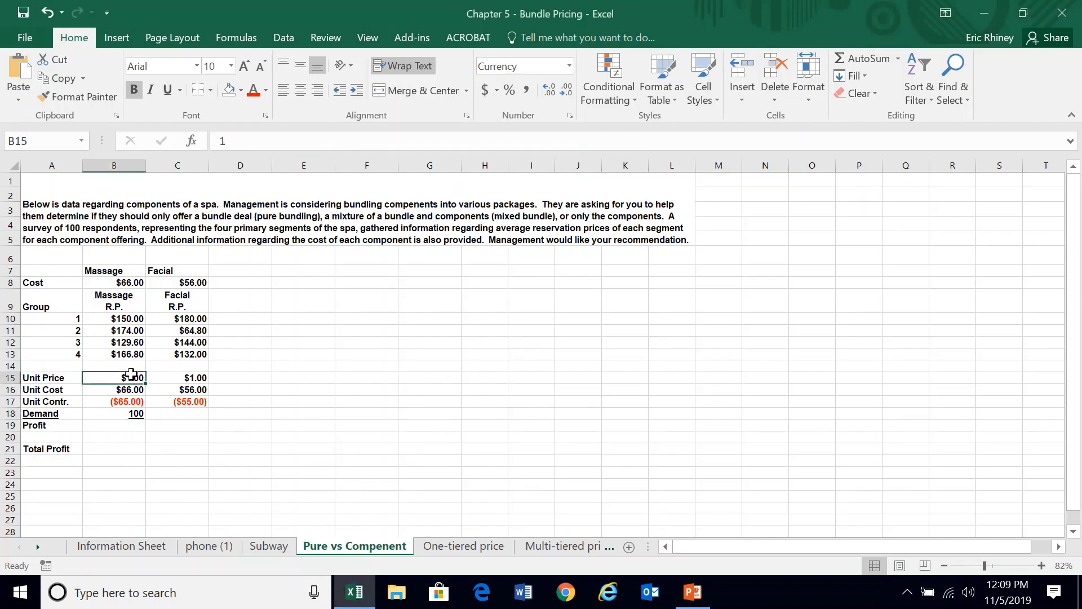
type("130")
key("Return")
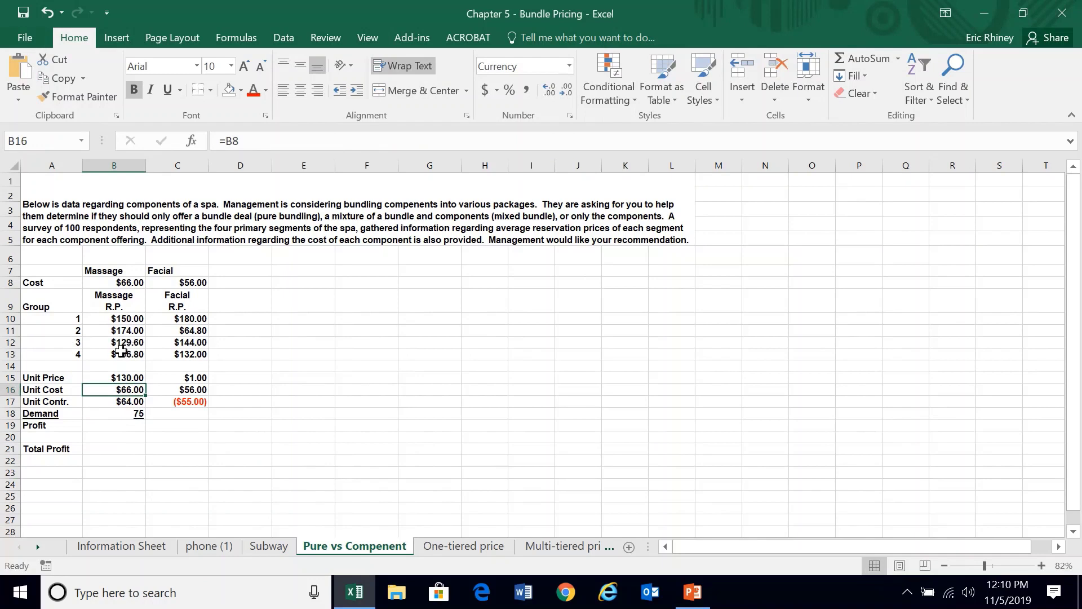
Step: Set the massage unit price in B15 to 174
left_click(133, 380)
type("174")
key("Return")
Step: Copy the massage demand formula from B18 to C18 for Facial and check its cell references
left_click(124, 416)
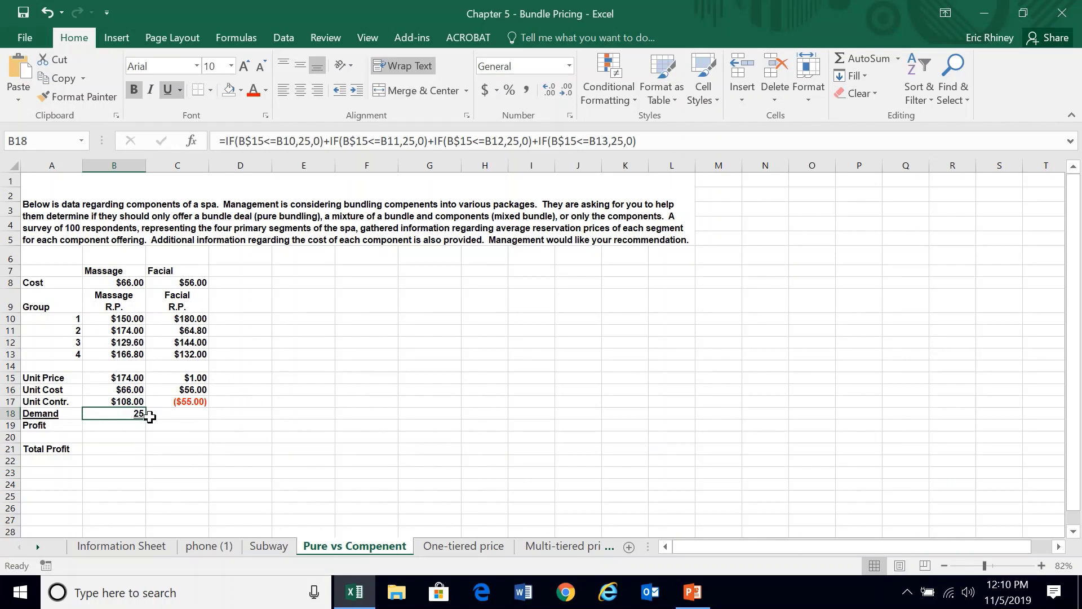
left_click_drag(149, 418, 206, 418)
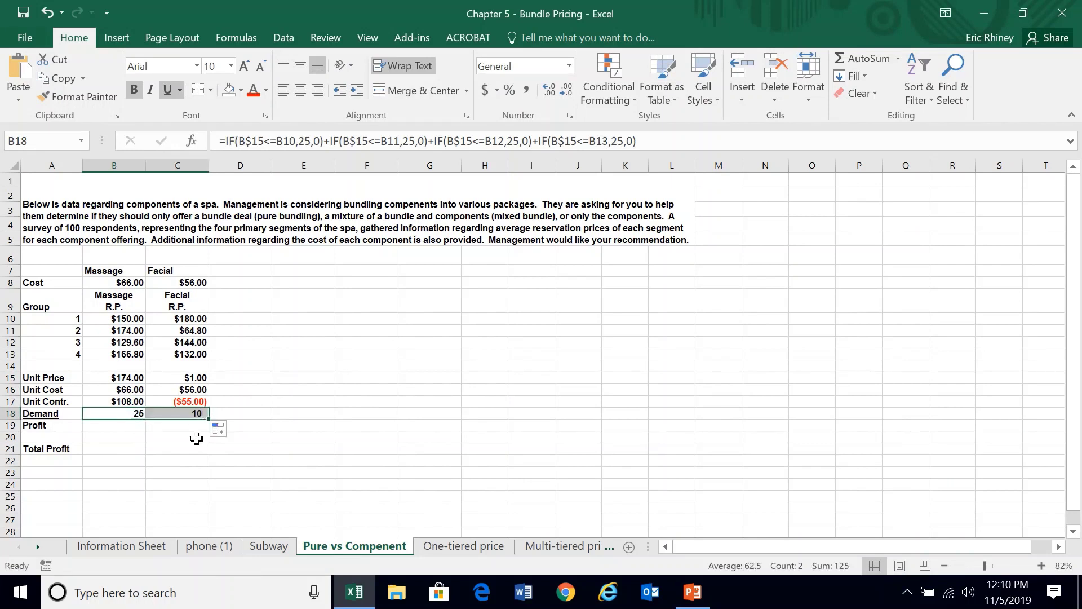
left_click(190, 420)
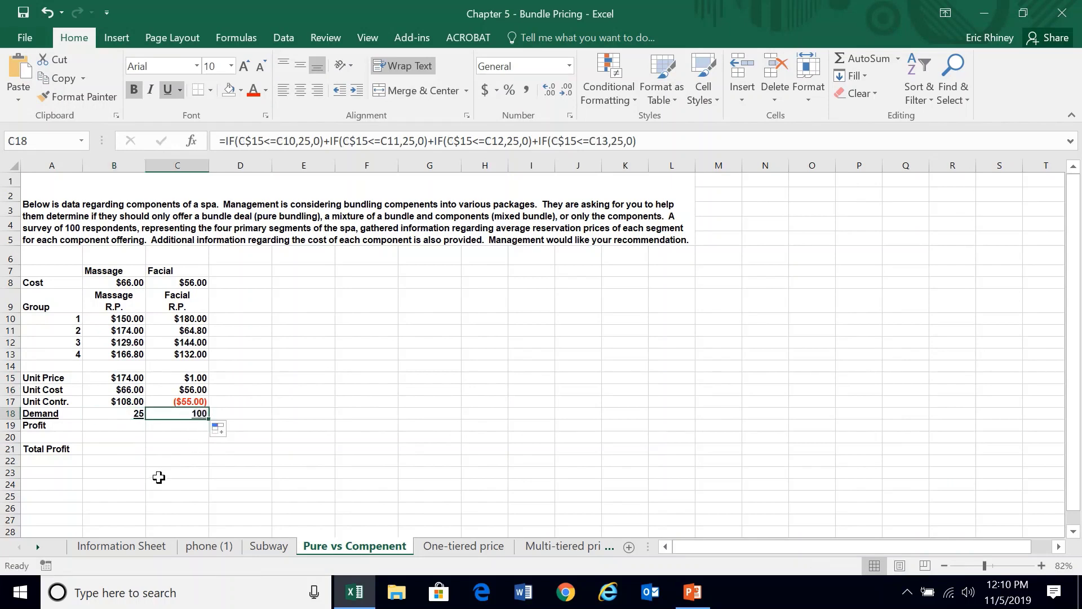
Step: Set the facial unit price in C15 to 70 to test the facial demand formula
left_click(193, 377)
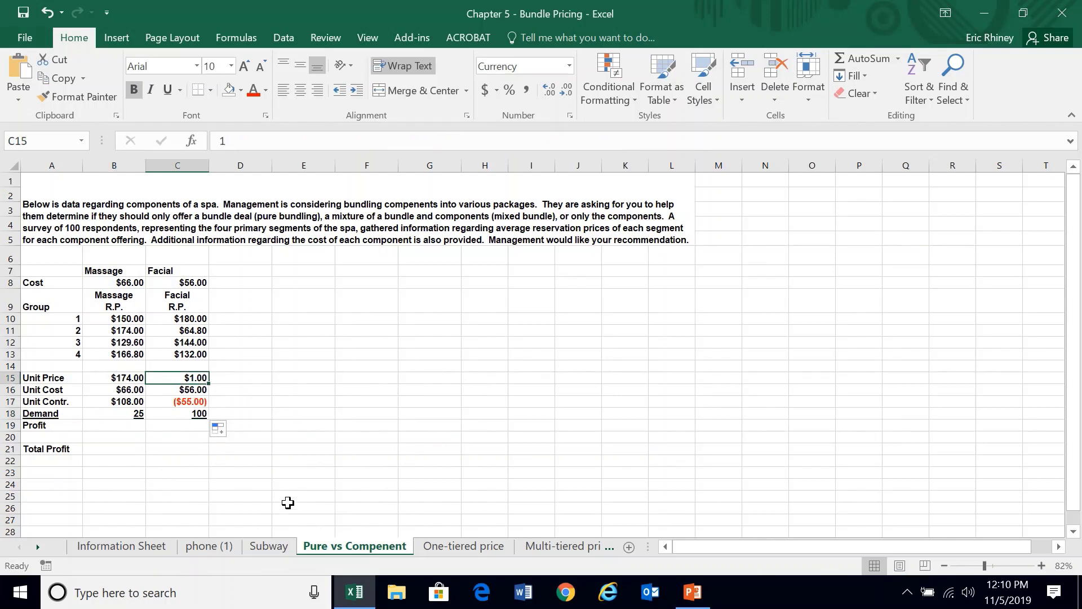
type("70")
key("Return")
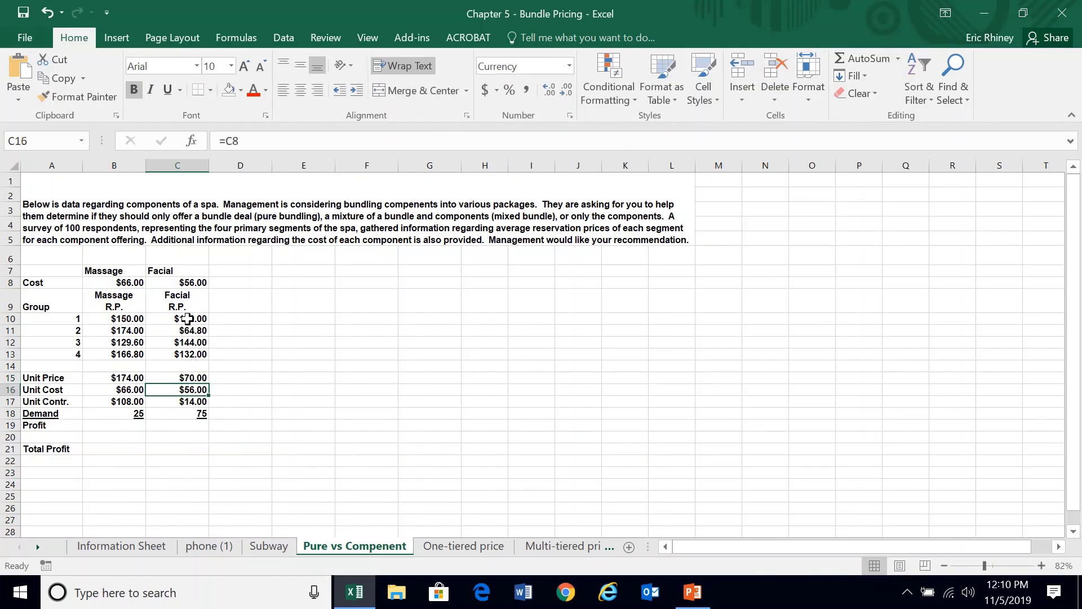
Step: Set the facial unit price in C15 to 140 to test the facial demand formula
left_click(189, 377)
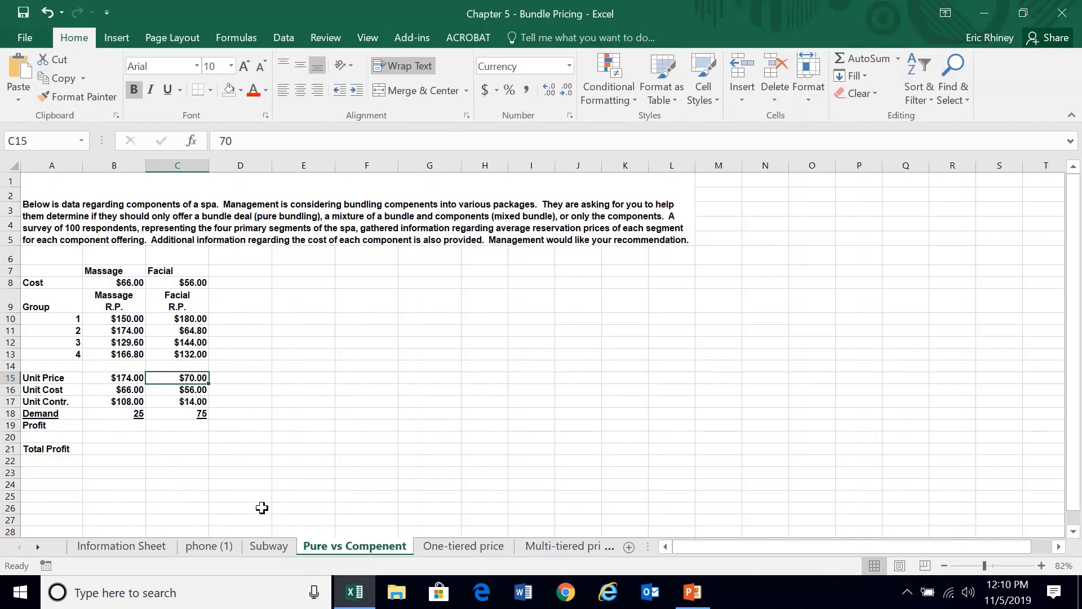
type("140")
key("Return")
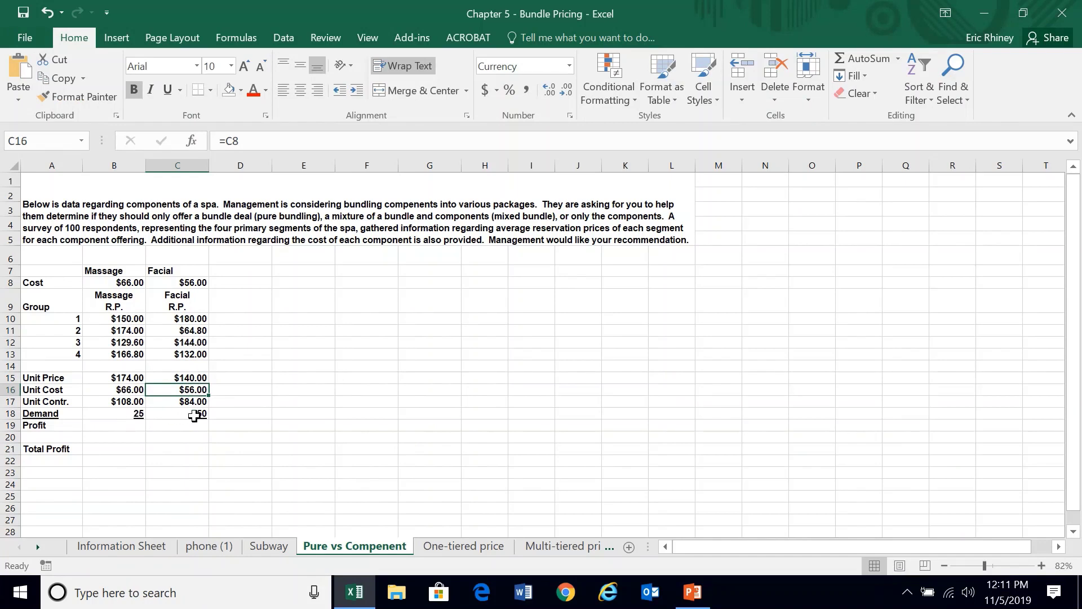
Step: Set the massage and facial unit prices in B15 and C15 to 1
left_click(114, 377)
type("174")
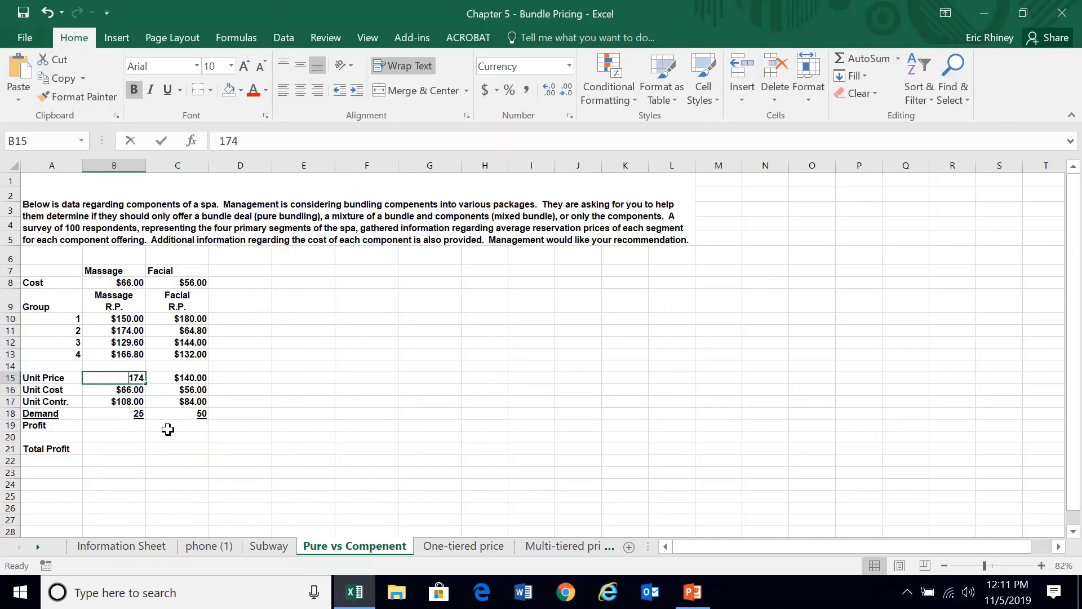
key("Right")
type("1")
key("Return")
Step: Enter the massage profit formula =B18*B17 in B19, multiplying demand by unit contribution
key("Down")
key("Down")
key("Down")
key("Left")
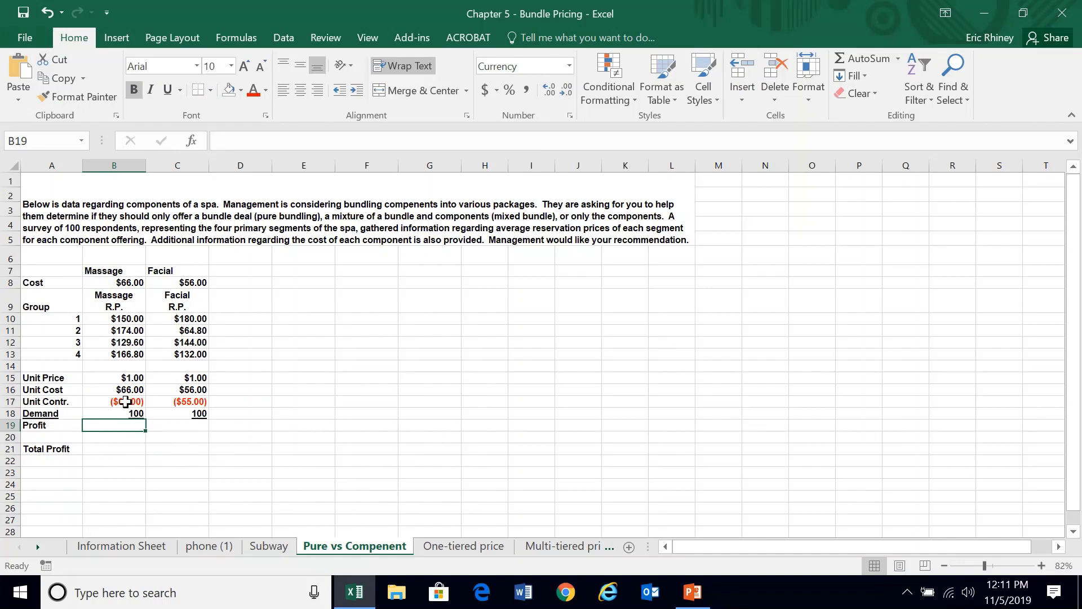
type("=")
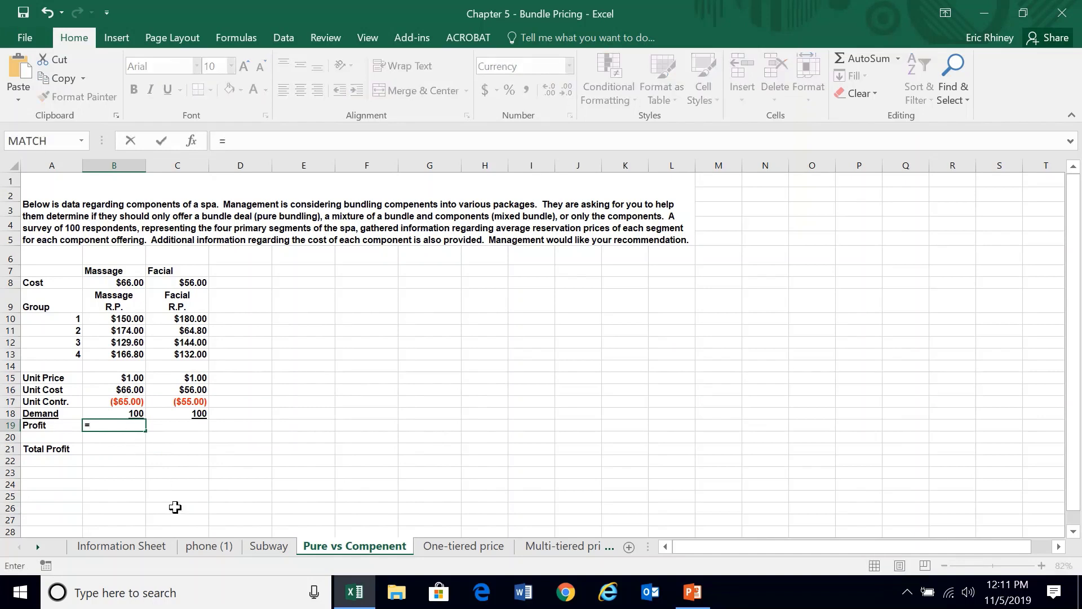
key("Up")
type("*")
key("Up")
key("Up")
key("Return")
Step: Copy the massage profit formula from B19 to C19 for Facial
key("Up")
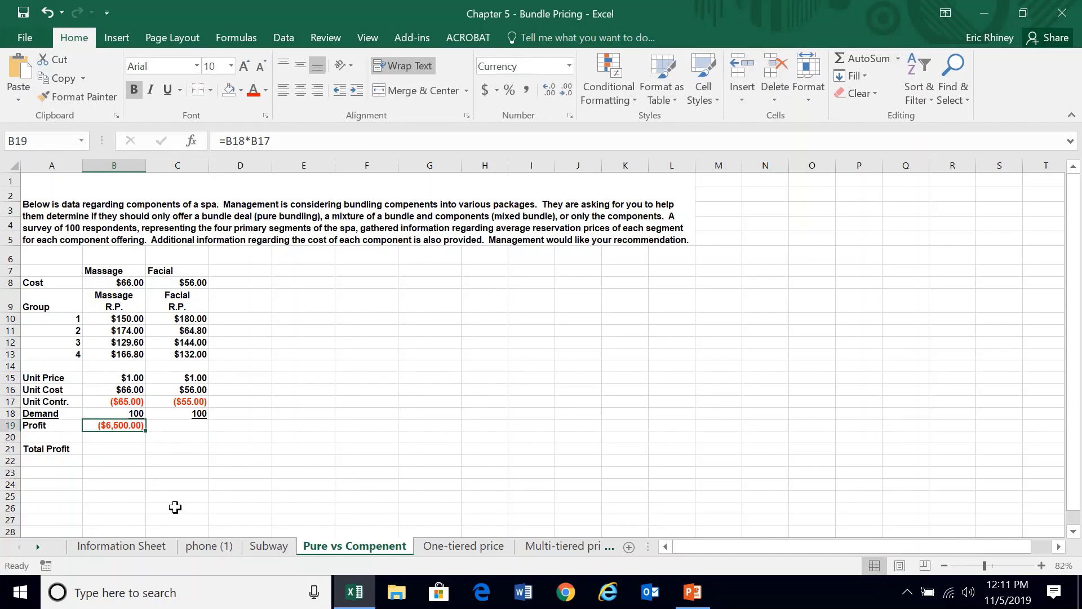
key("ctrl+c")
key("Right")
key("ctrl+v")
key("Escape")
key("Left")
key("shift+Right")
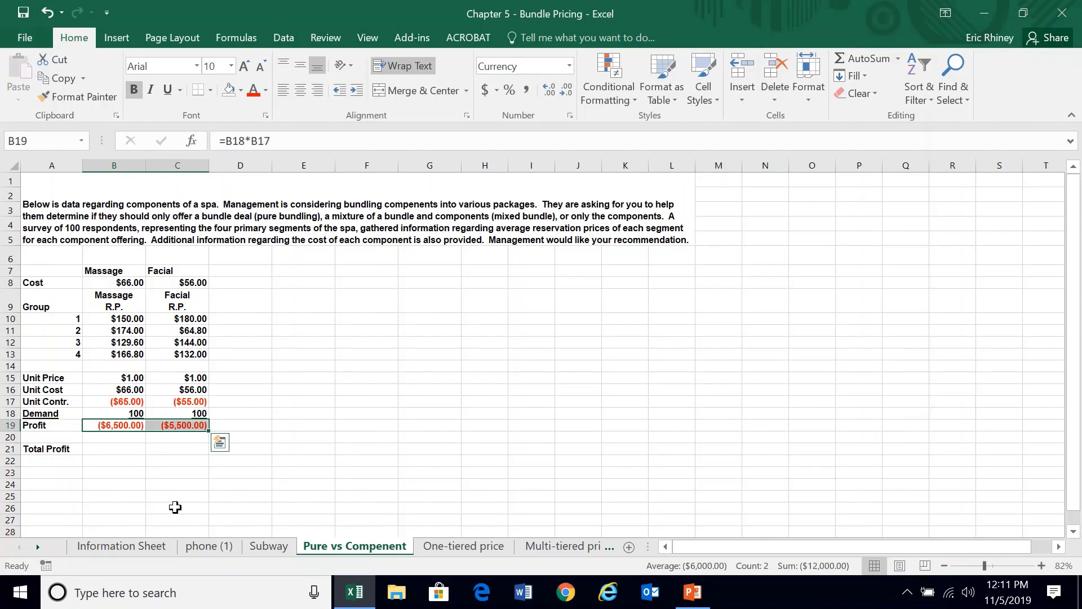
key("ctrl+q")
Step: Enter the total profit formula =SUM(B19:C19) in B21
left_click(97, 448)
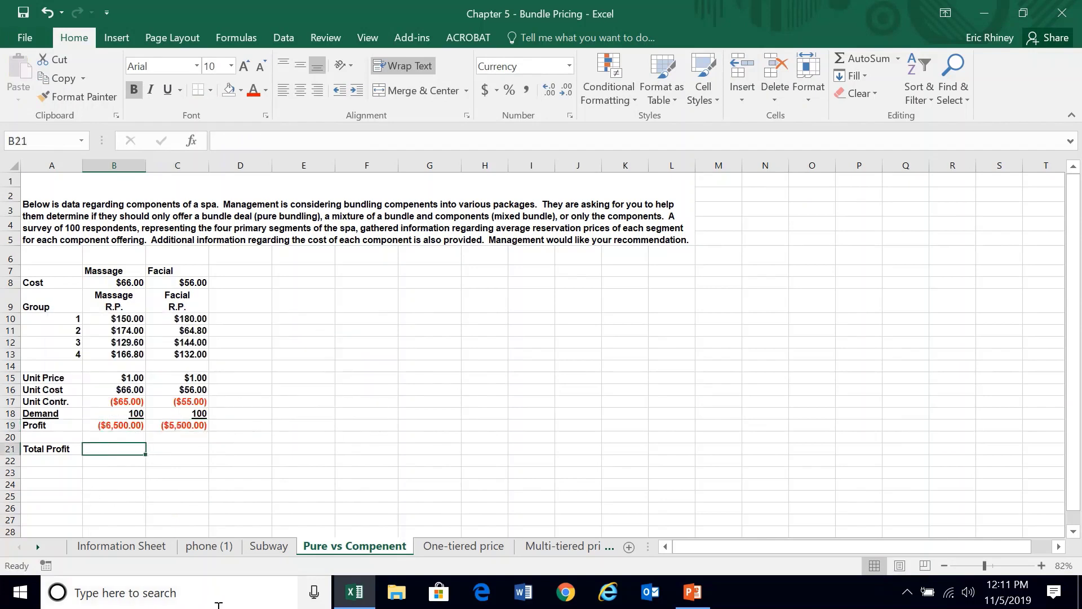
type("=")
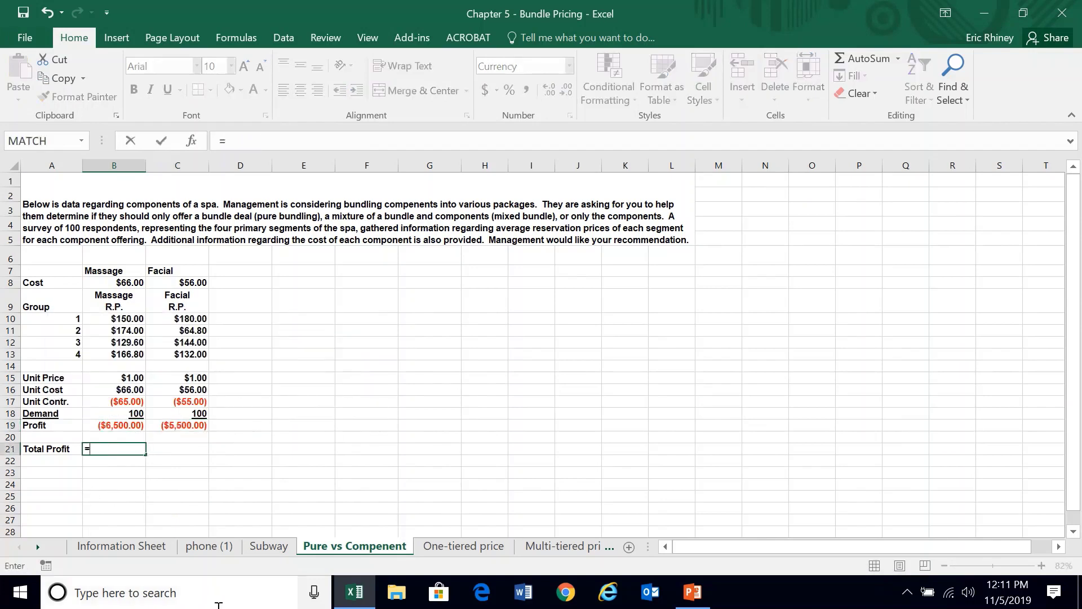
type("sum(")
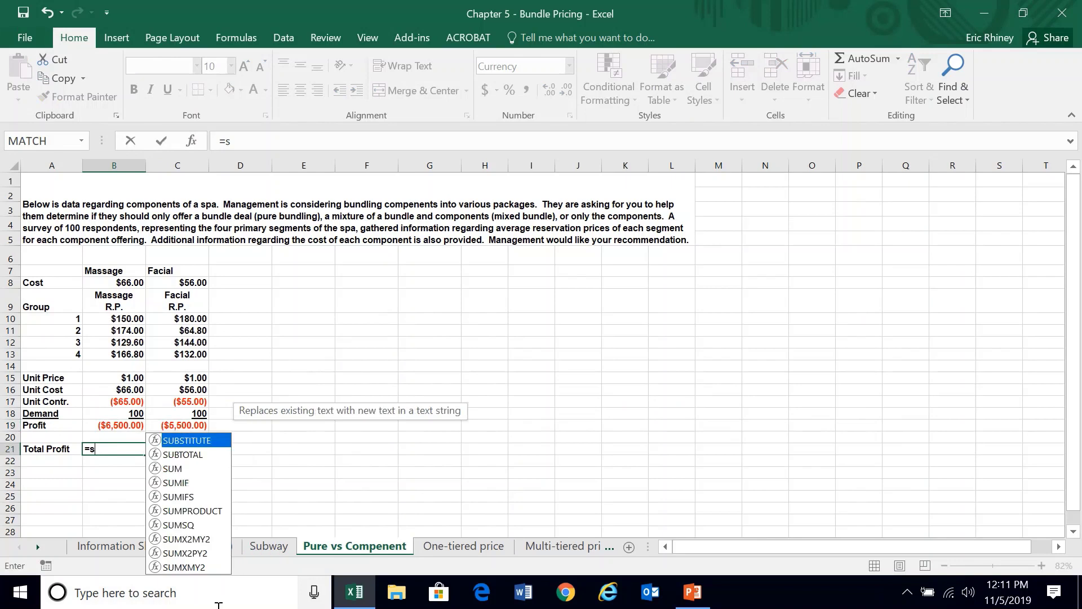
key("Up")
key("Up")
key("shift+Right")
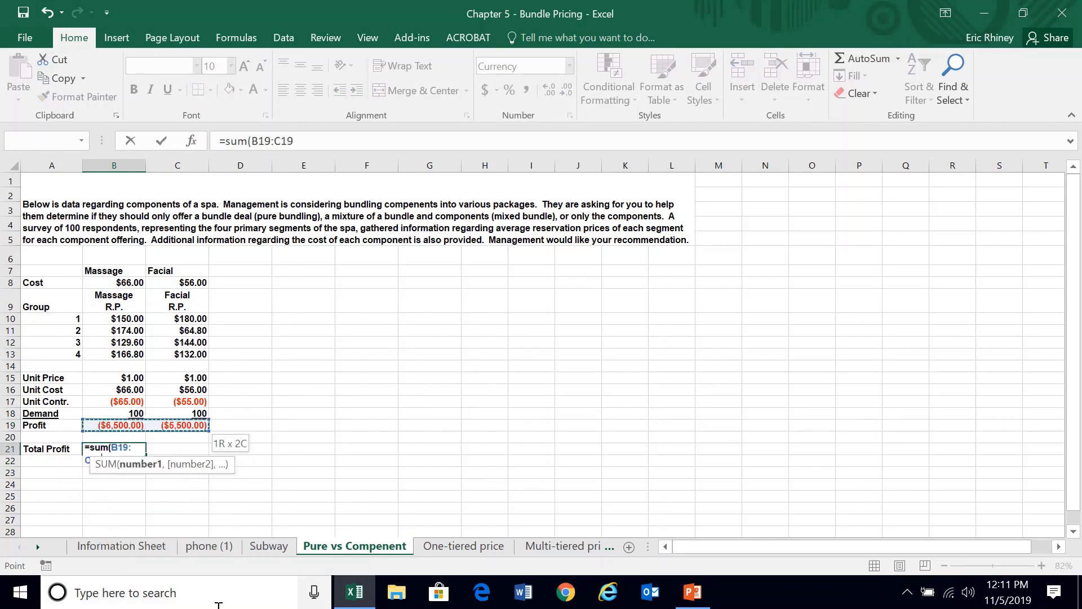
key("Return")
key("Up")
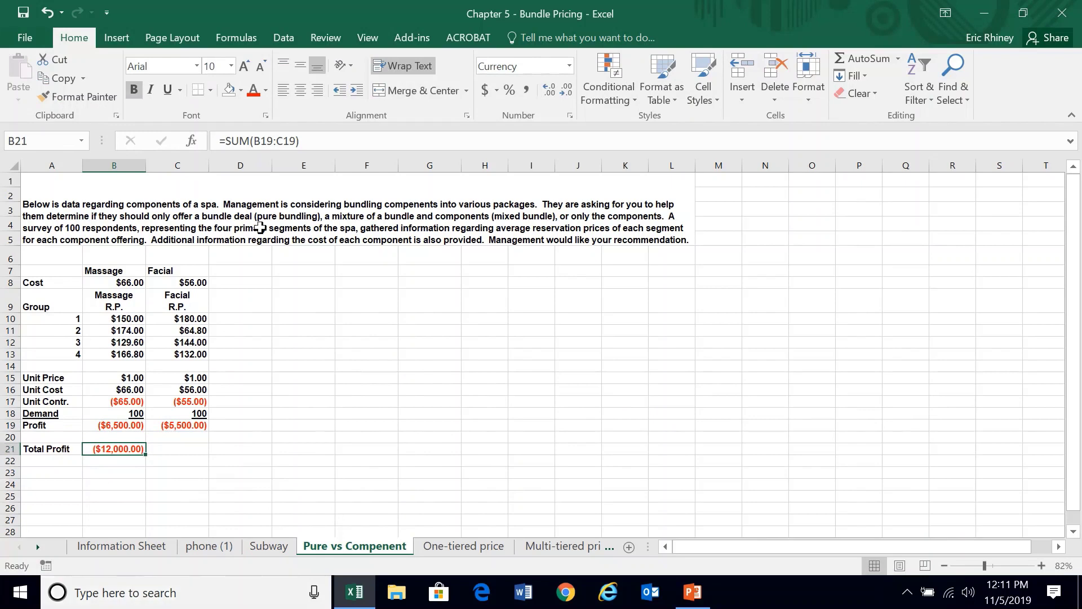
Step: Open Solver and reset all of its previous options and cell selections
left_click(275, 38)
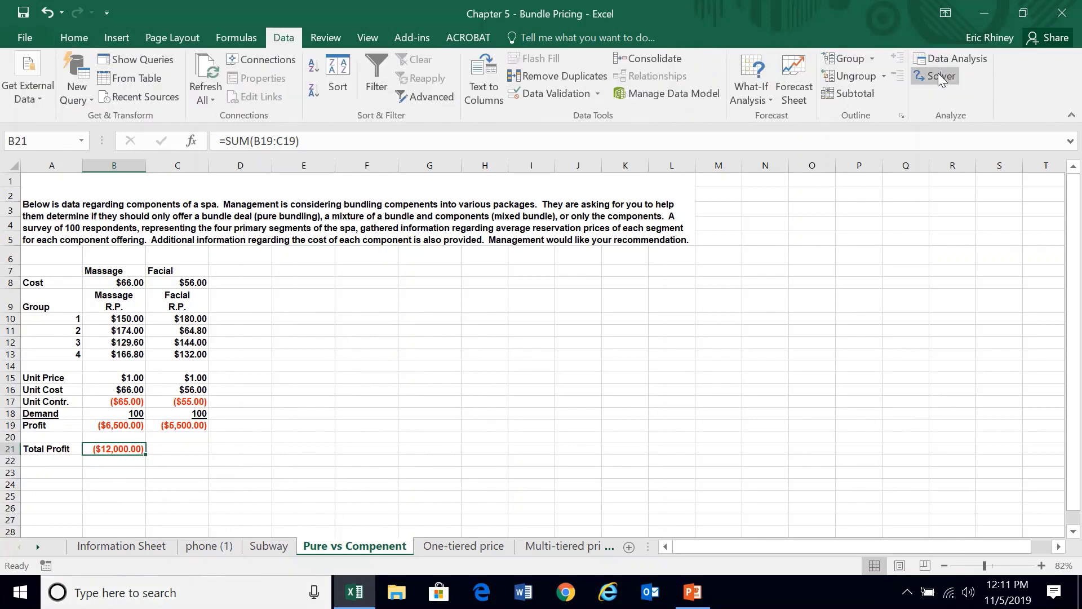
left_click(939, 73)
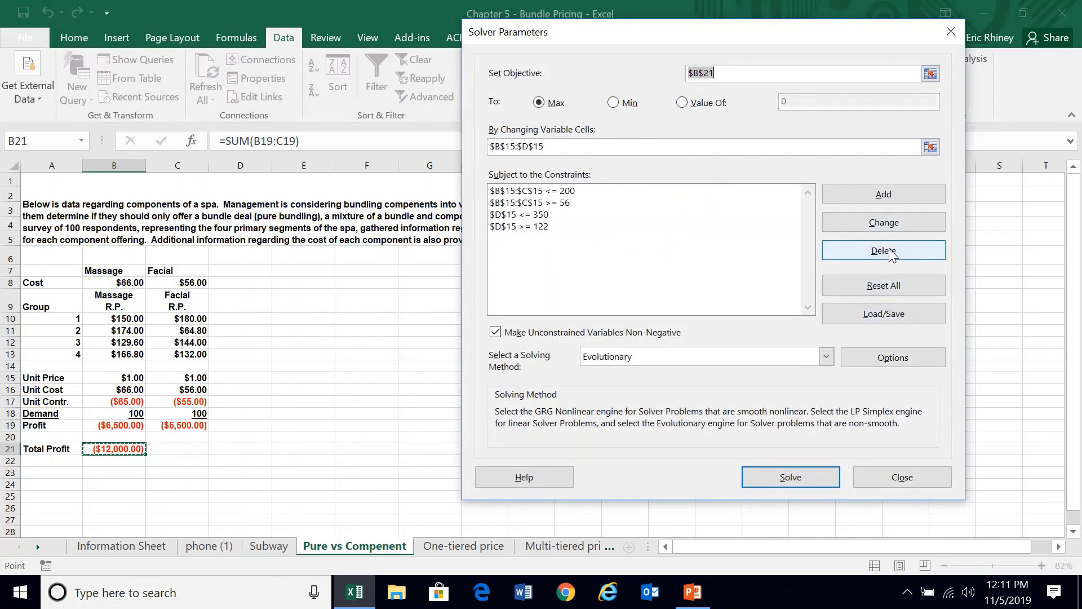
left_click(887, 284)
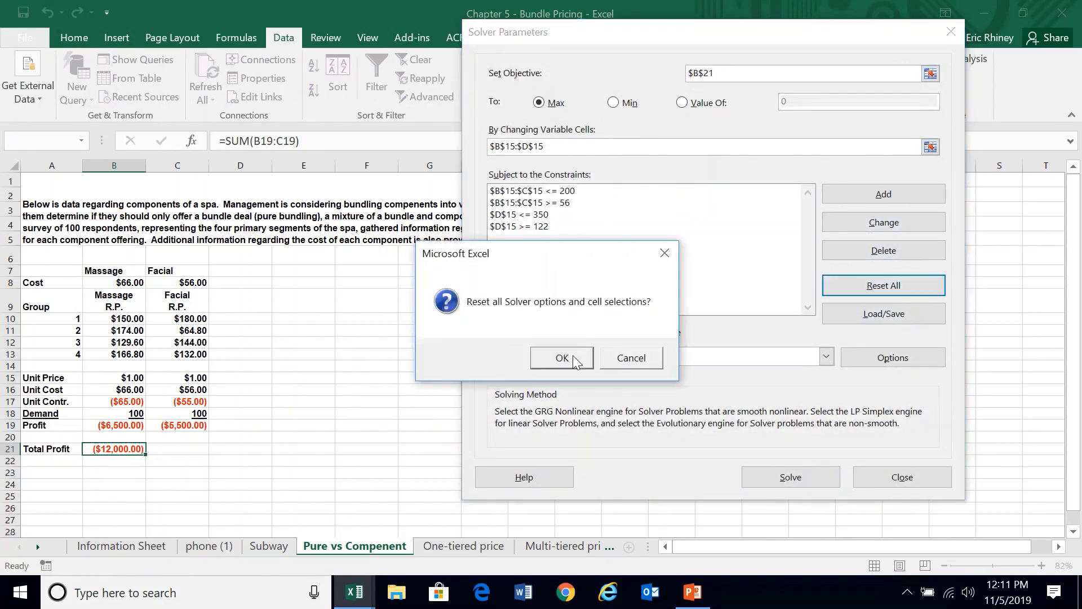
left_click(573, 355)
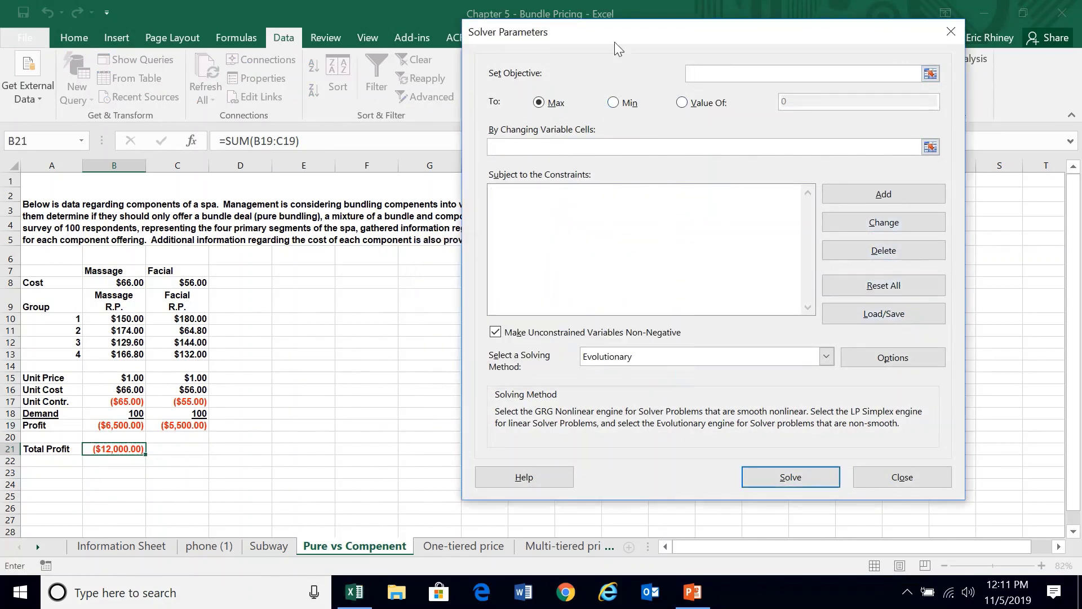
Step: Set the Solver objective to maximize total profit in B21 by changing the profit cells B19:C19
left_click_drag(576, 42, 450, 114)
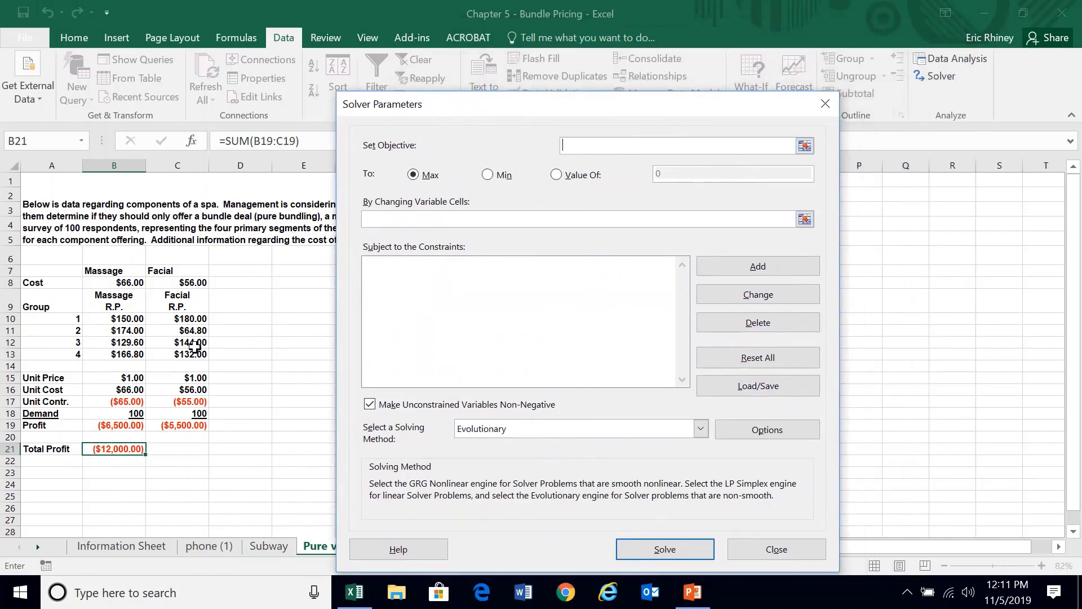
left_click(129, 449)
left_click(391, 223)
left_click_drag(123, 426, 186, 427)
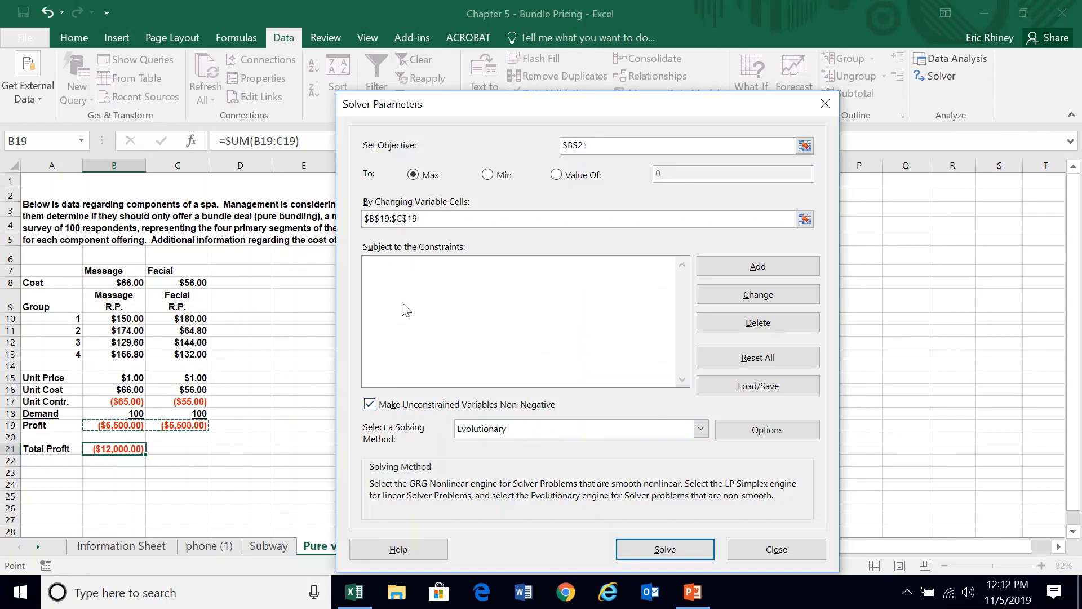
Step: Add a Solver constraint requiring B19:C19 to be less than or equal to 200
left_click(766, 270)
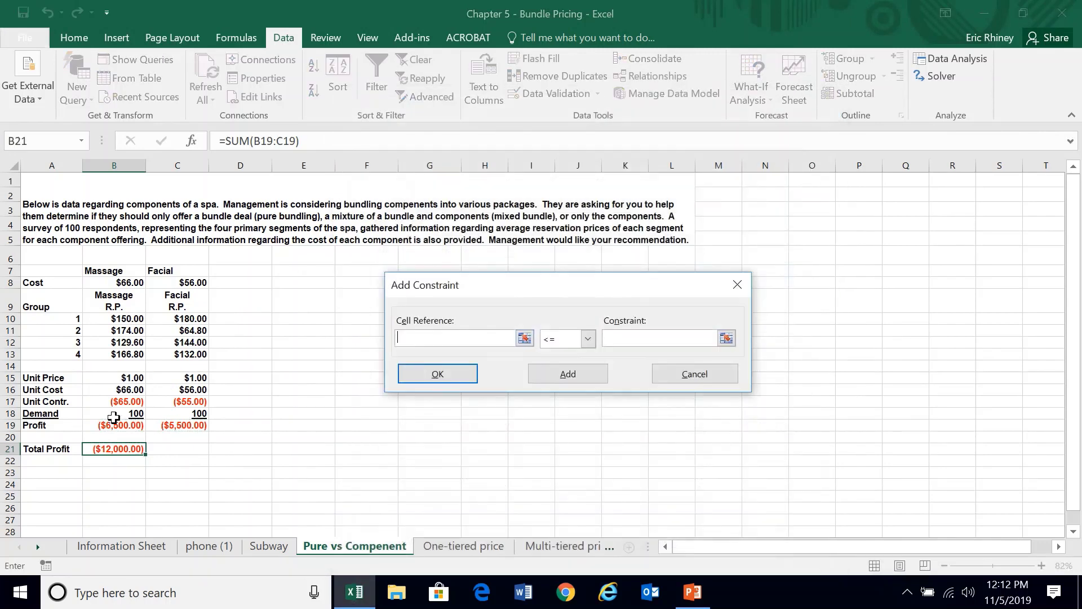
left_click_drag(114, 423, 172, 426)
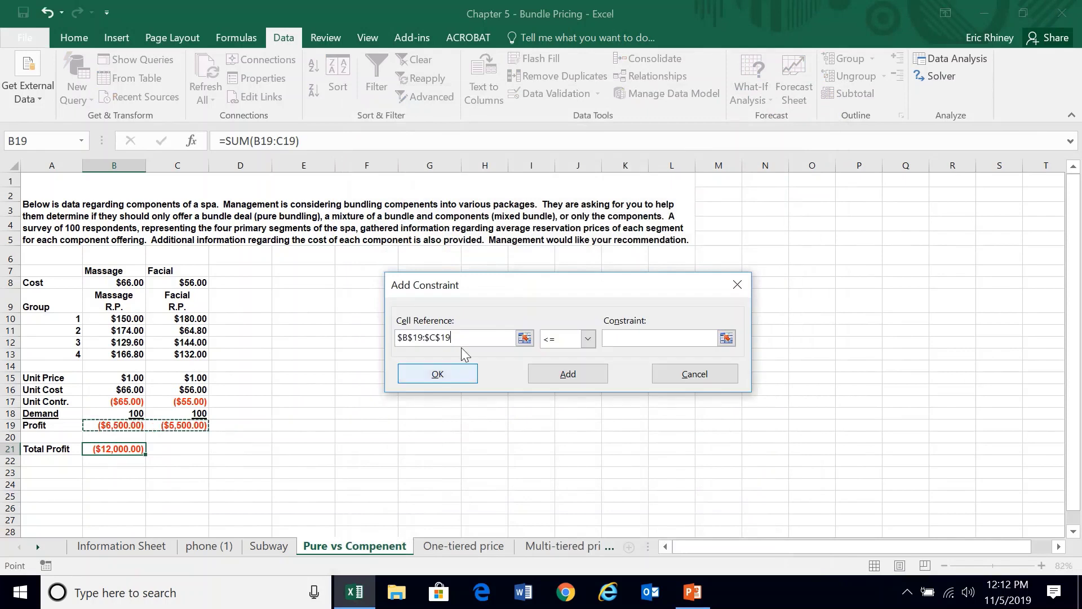
left_click(648, 344)
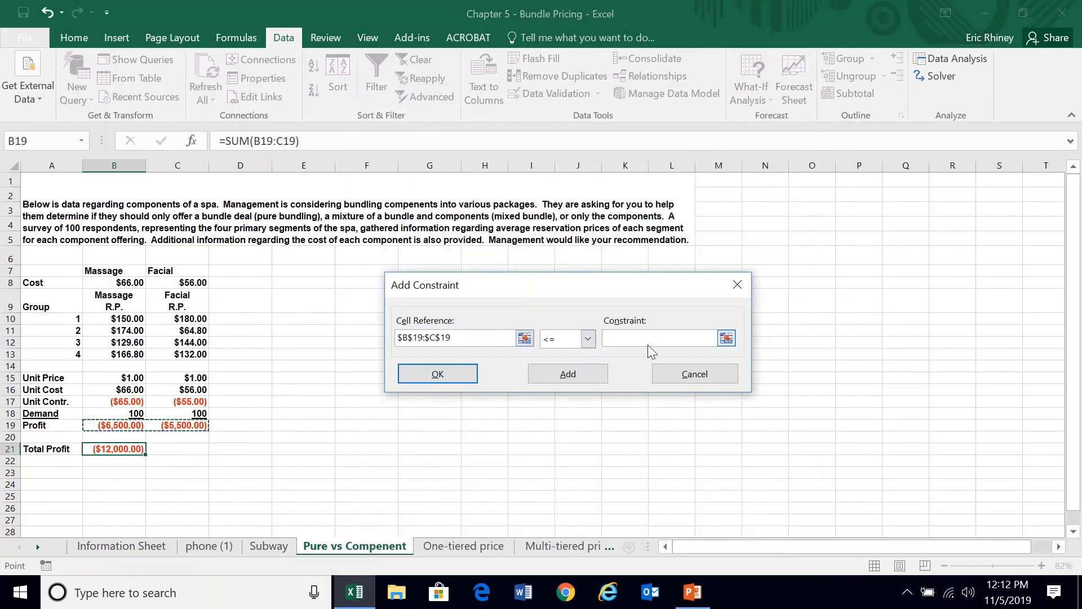
left_click(649, 341)
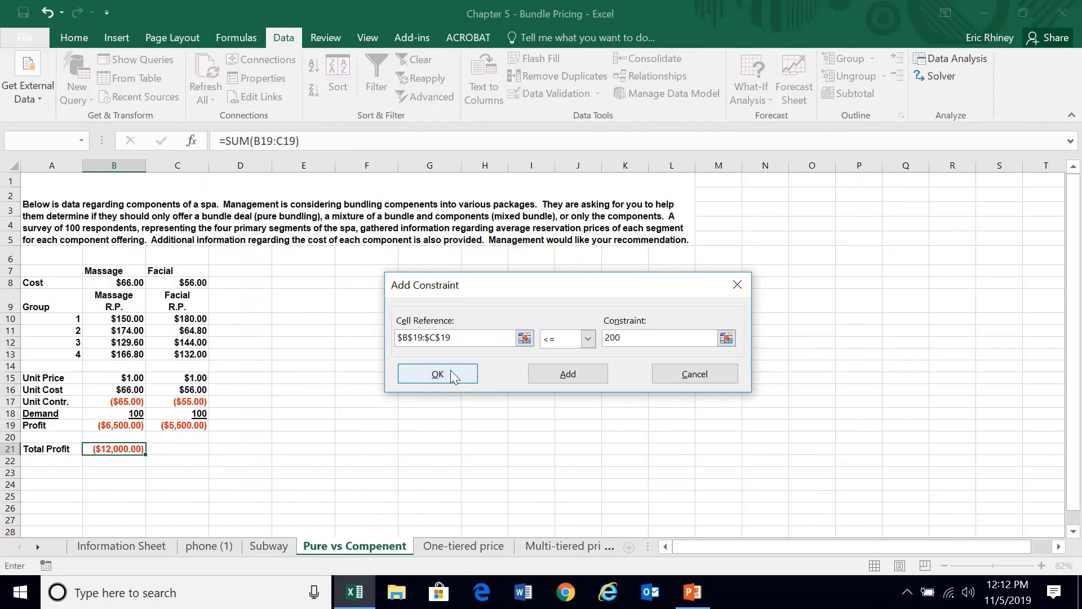
left_click(414, 375)
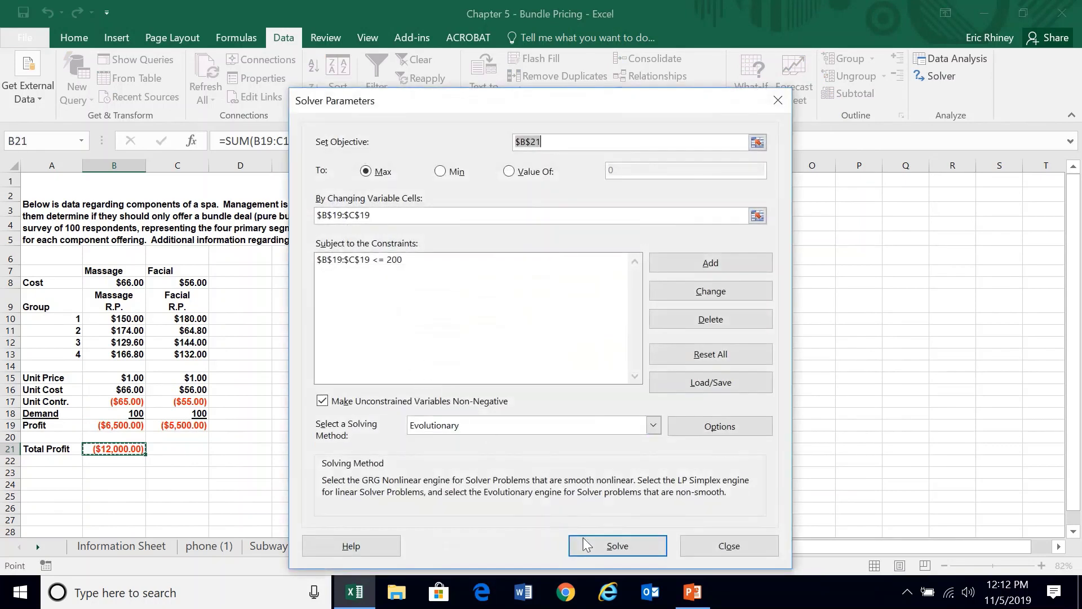
Step: Run Solver with the Evolutionary method and keep its solution
left_click(596, 544)
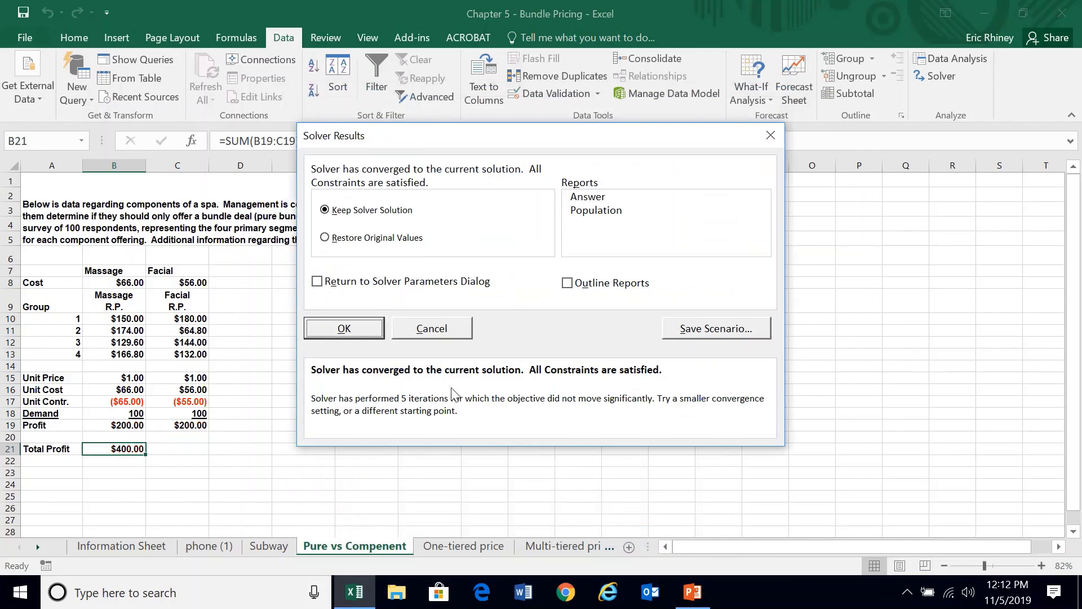
left_click(345, 330)
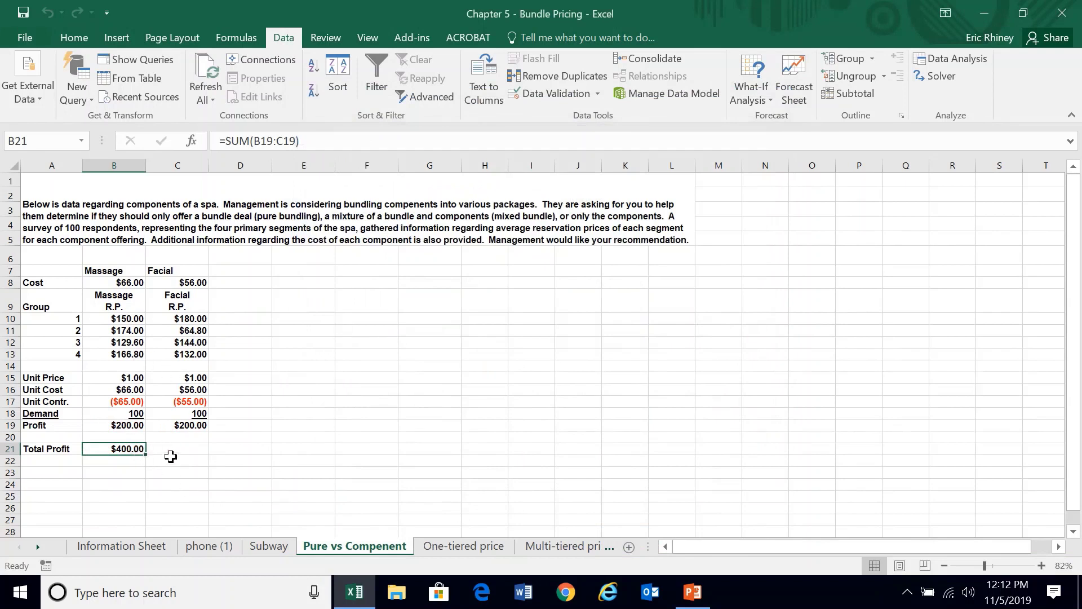
Step: Re-enter the massage profit formula in B19 as =B18*B17
left_click(133, 429)
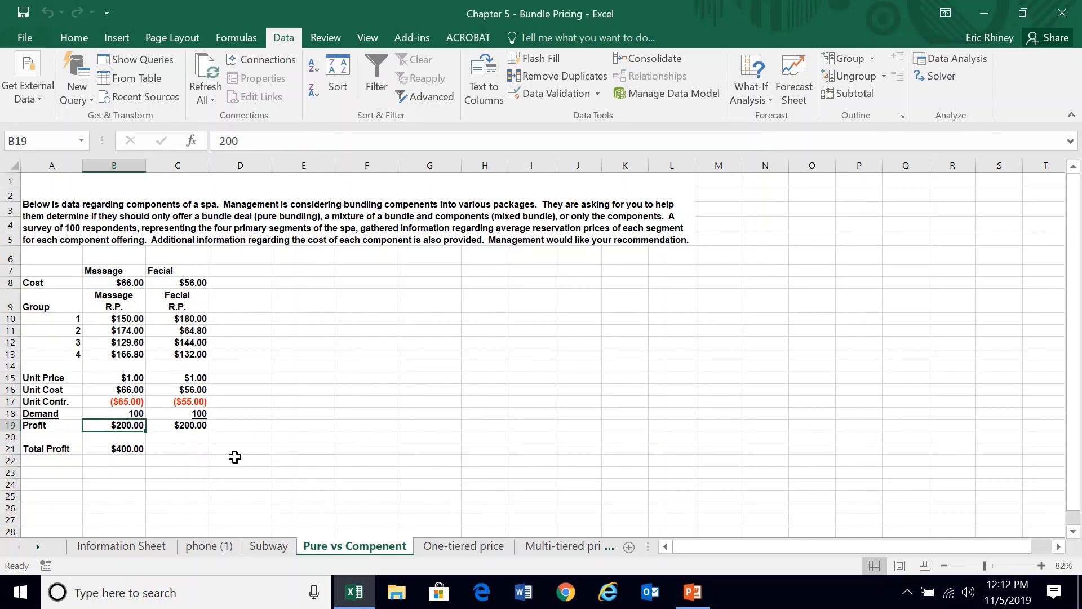
type("=")
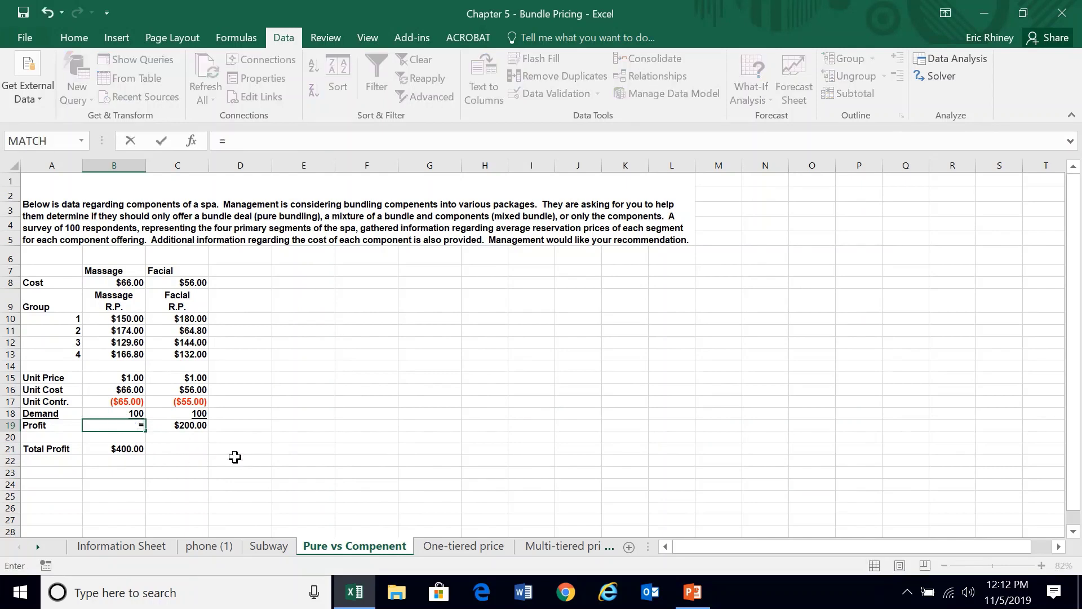
key("Up")
type("*")
key("Up")
key("Up")
key("Return")
Step: Copy the restored massage profit formula from B19 into the facial profit cell C19
key("Up")
key("ctrl+c")
key("Right")
key("Return")
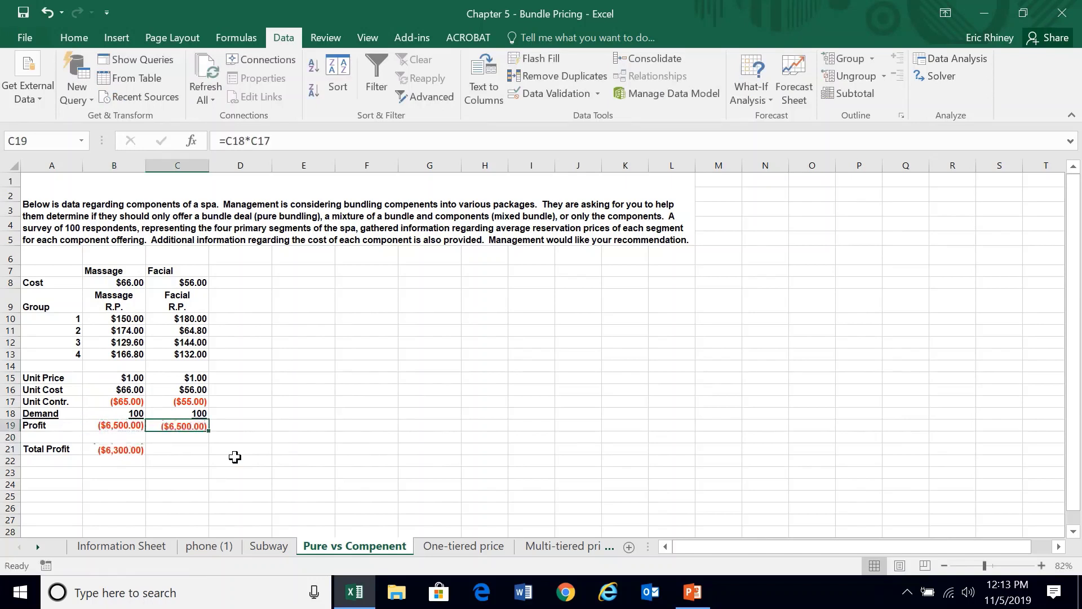
key("Left")
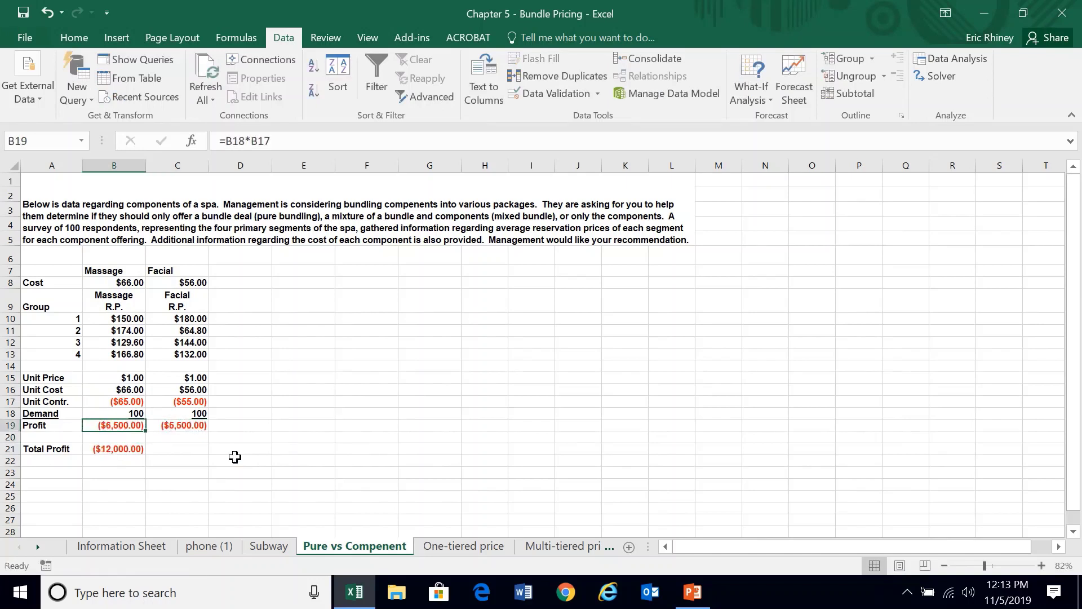
Step: Reopen Solver and change its variable cells to the unit prices B15:C15
left_click(949, 82)
left_click(444, 213)
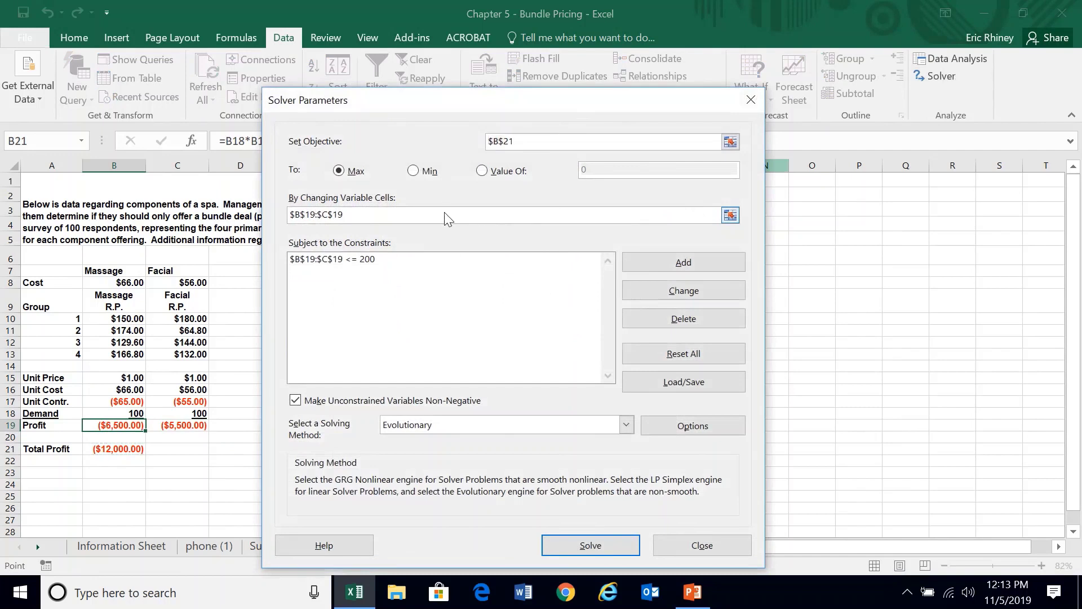
left_click_drag(356, 214, 271, 218)
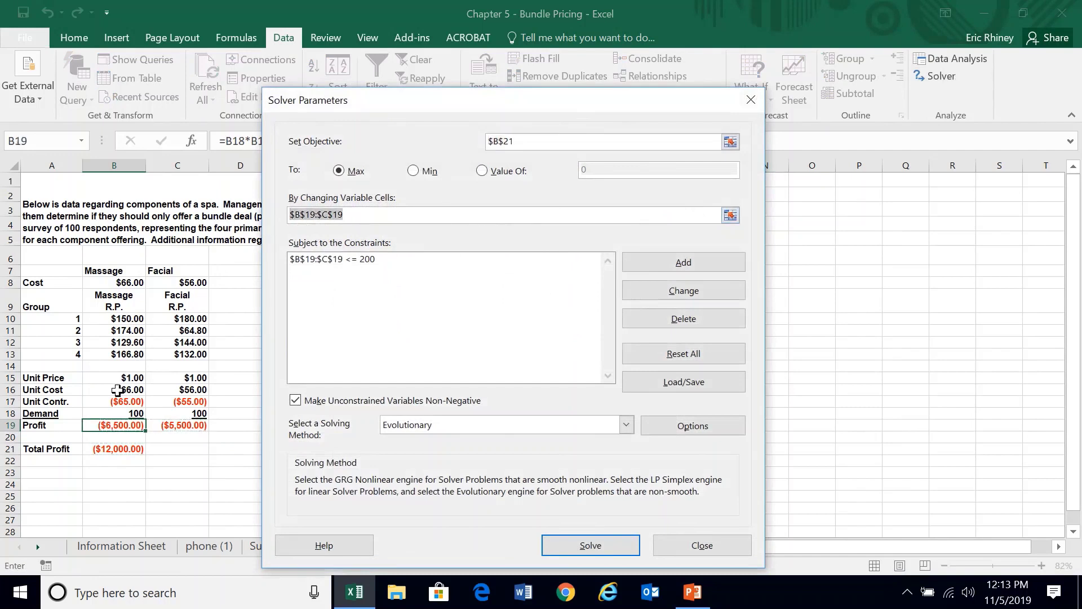
left_click_drag(114, 377, 199, 377)
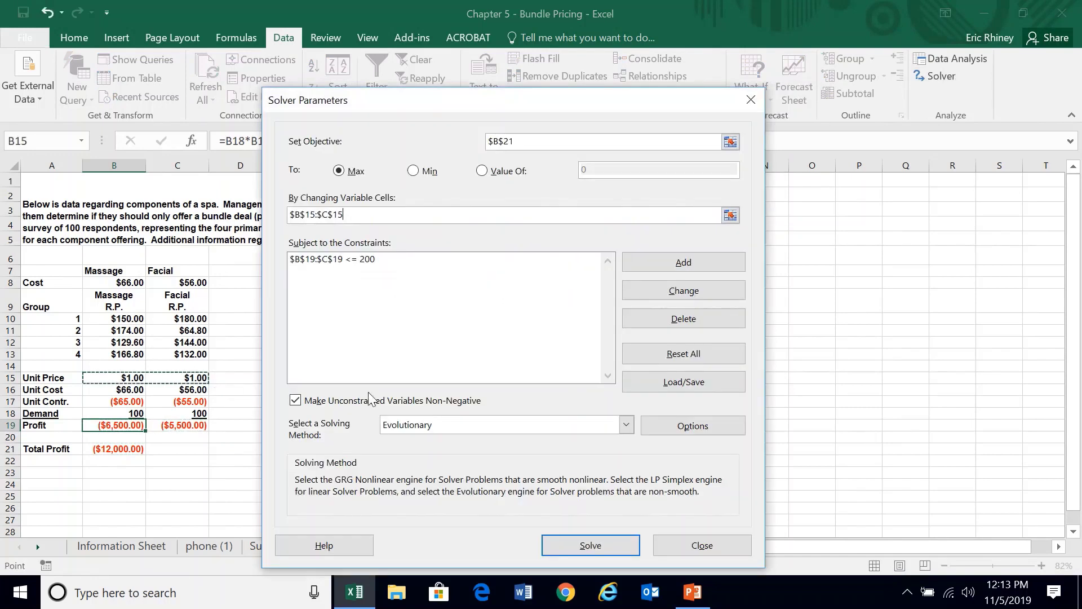
Step: Change the existing Solver constraint so it limits the unit prices B15:C15 to <= 200 instead of the profit cells
left_click(372, 261)
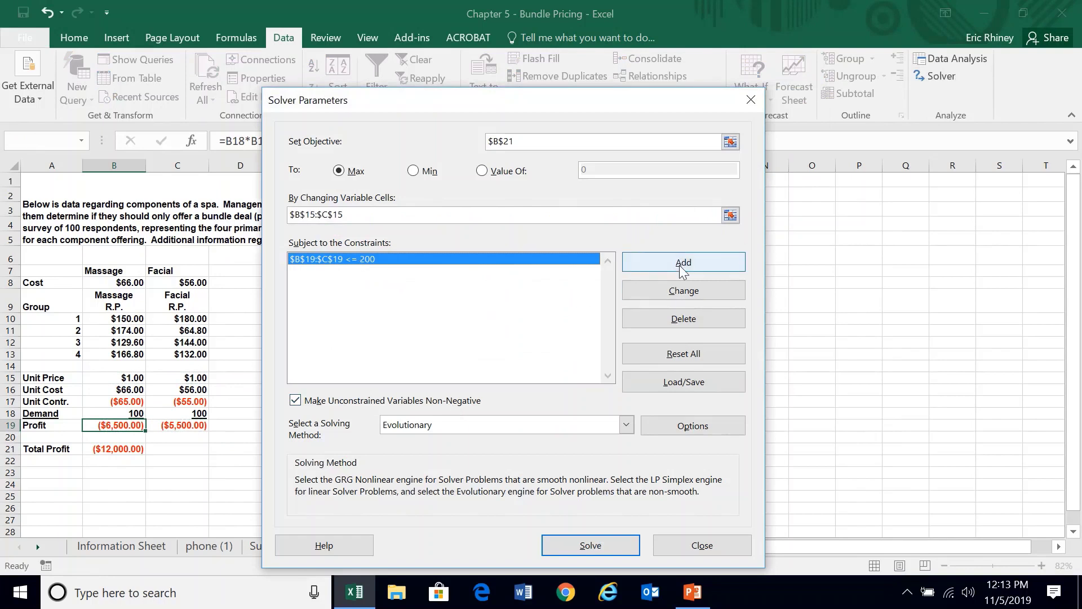
left_click(680, 290)
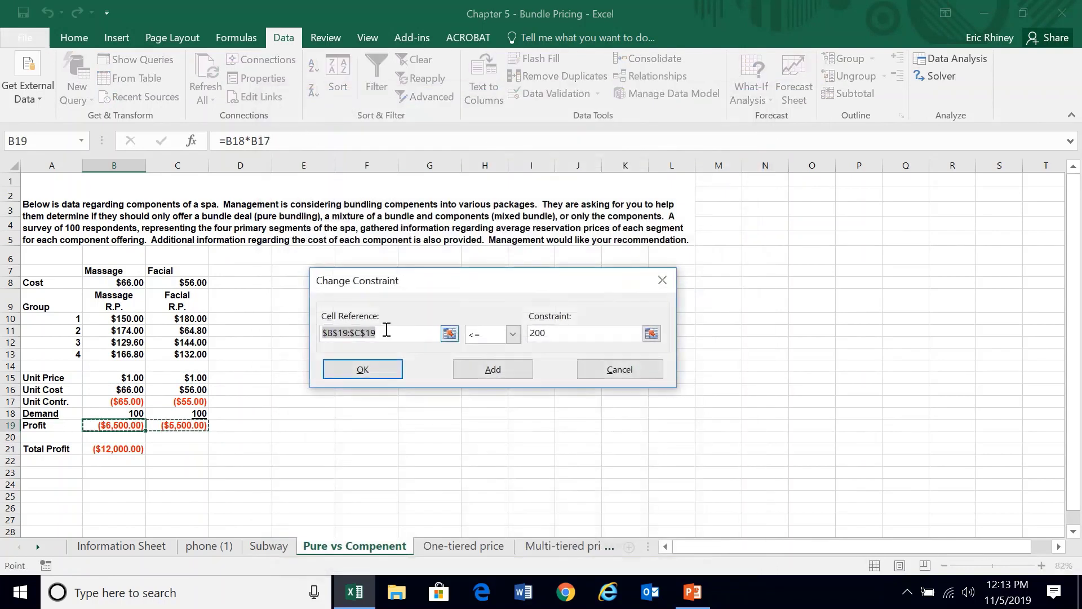
left_click_drag(123, 375, 191, 376)
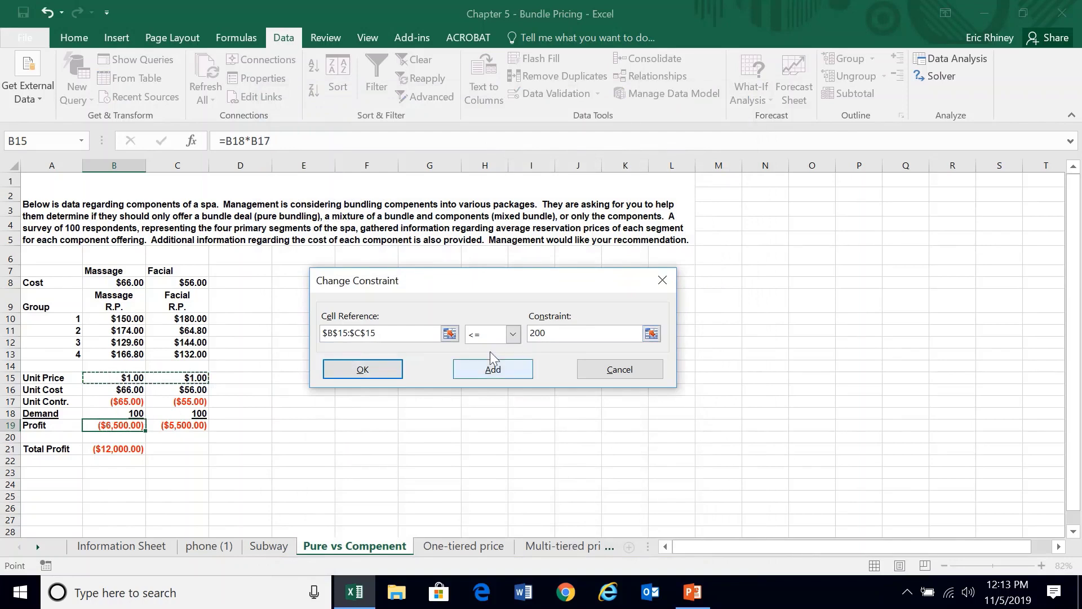
left_click(365, 370)
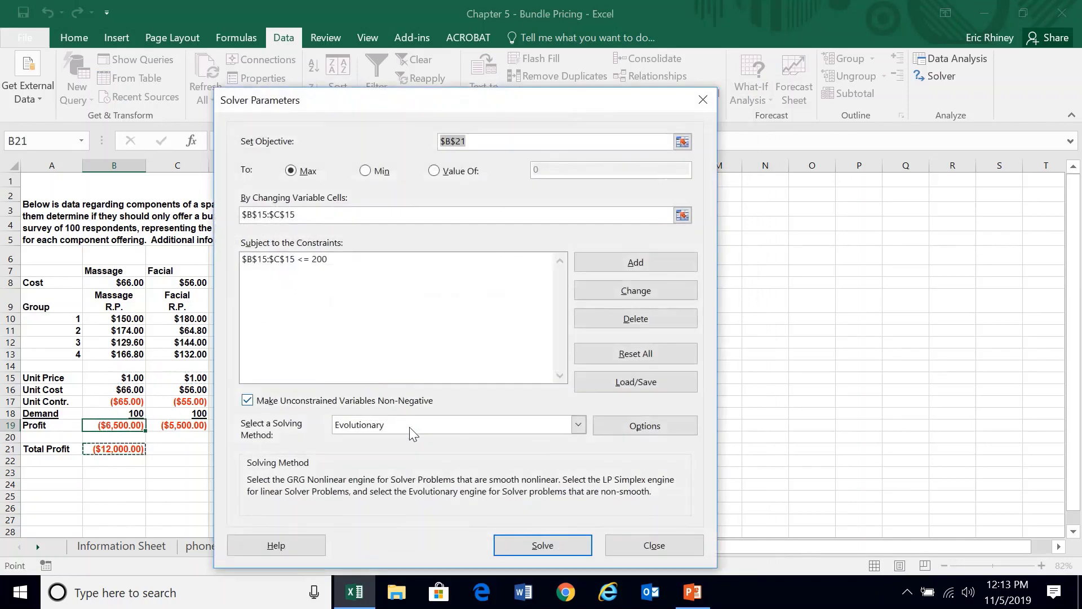
Step: Solve for the maximum total profit with the Evolutionary method and keep the Solver solution
left_click(515, 542)
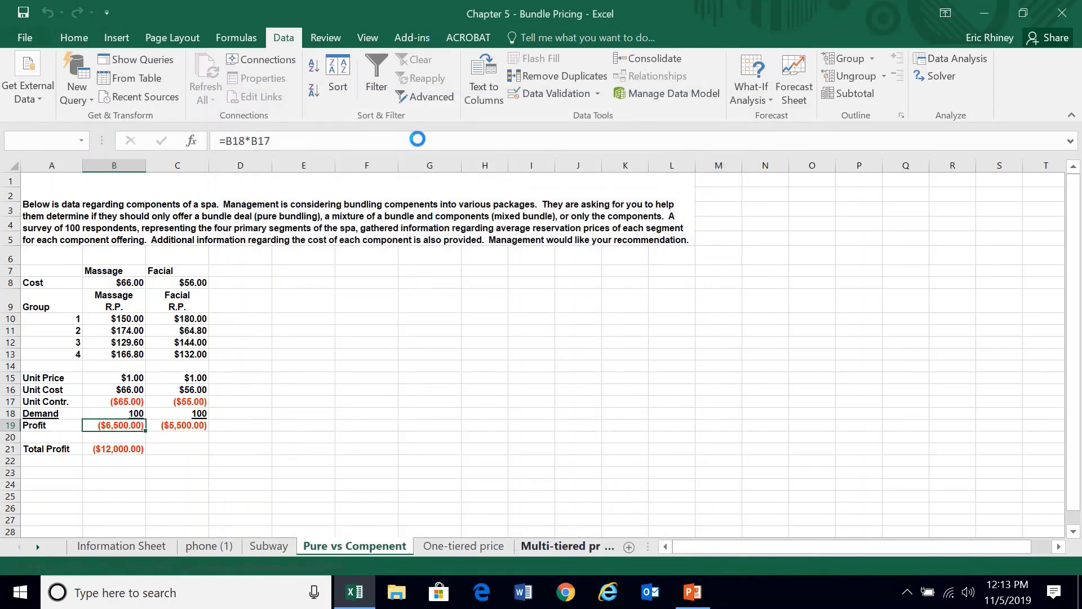
mouse_move(421, 4)
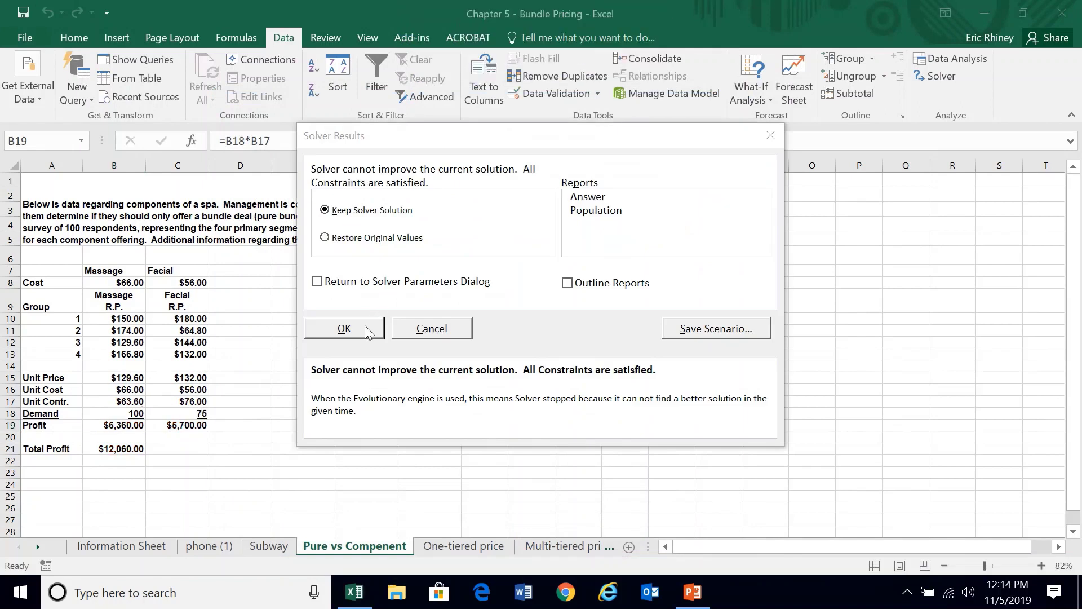
left_click(365, 328)
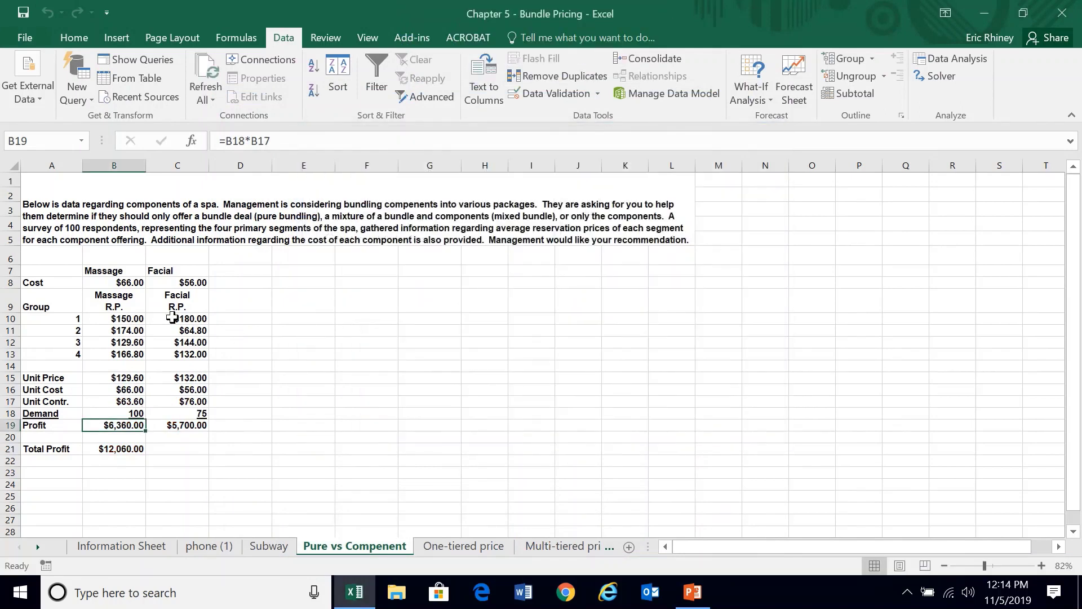
Step: Highlight the Massage and Facial unit prices in B15:C15 with a yellow fill
left_click(133, 373)
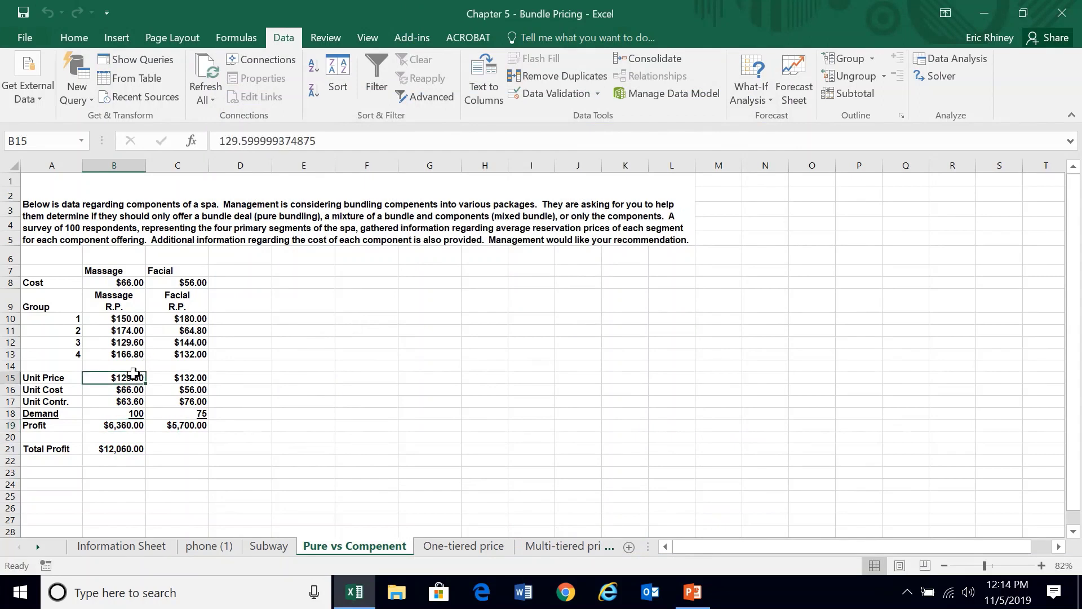
left_click_drag(137, 375, 169, 377)
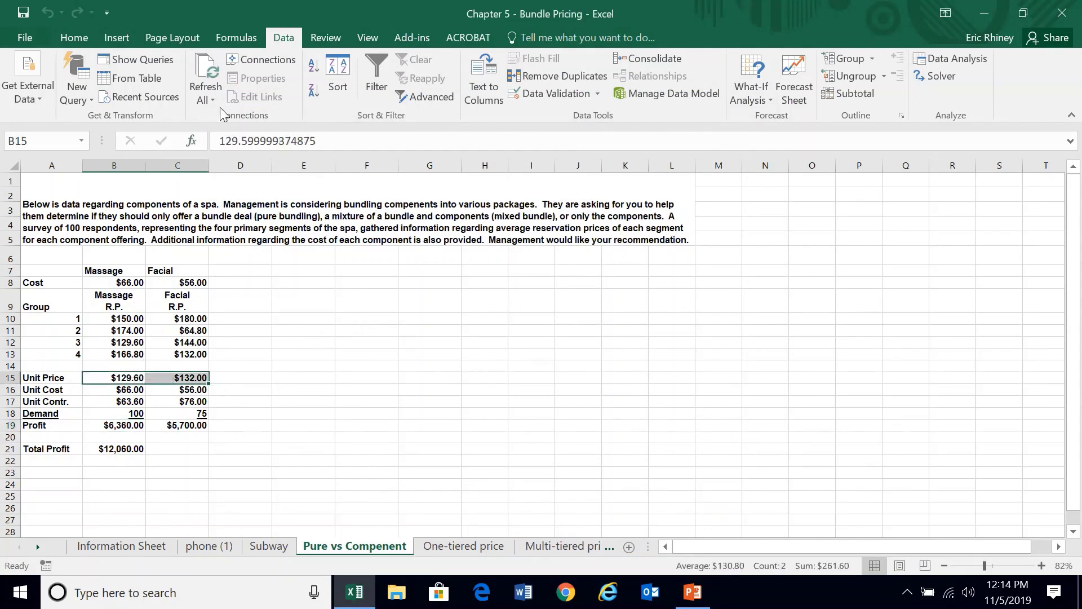
left_click(87, 40)
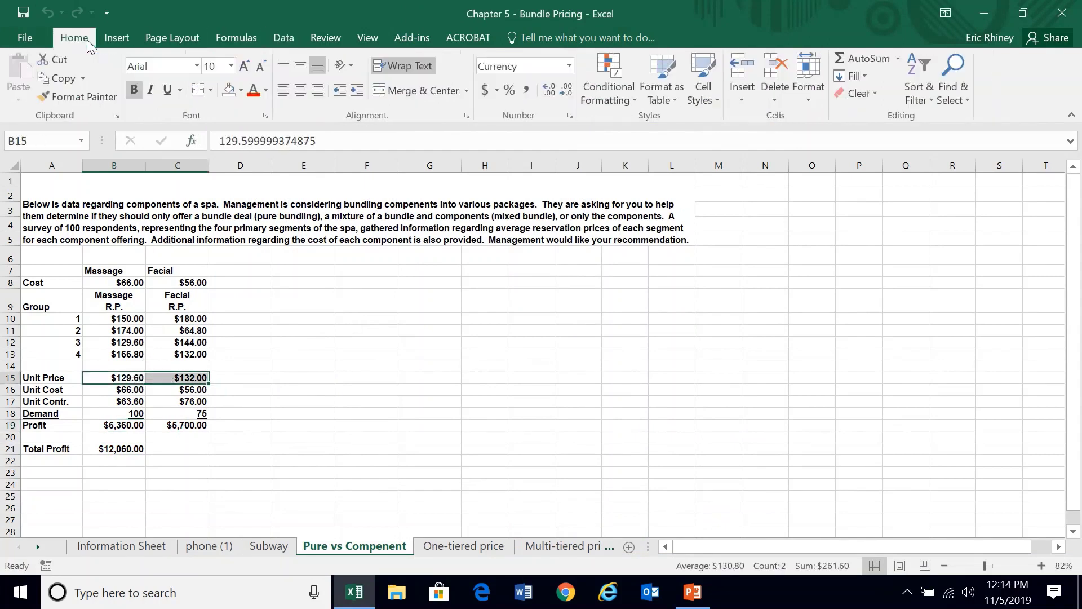
left_click(241, 90)
left_click(268, 215)
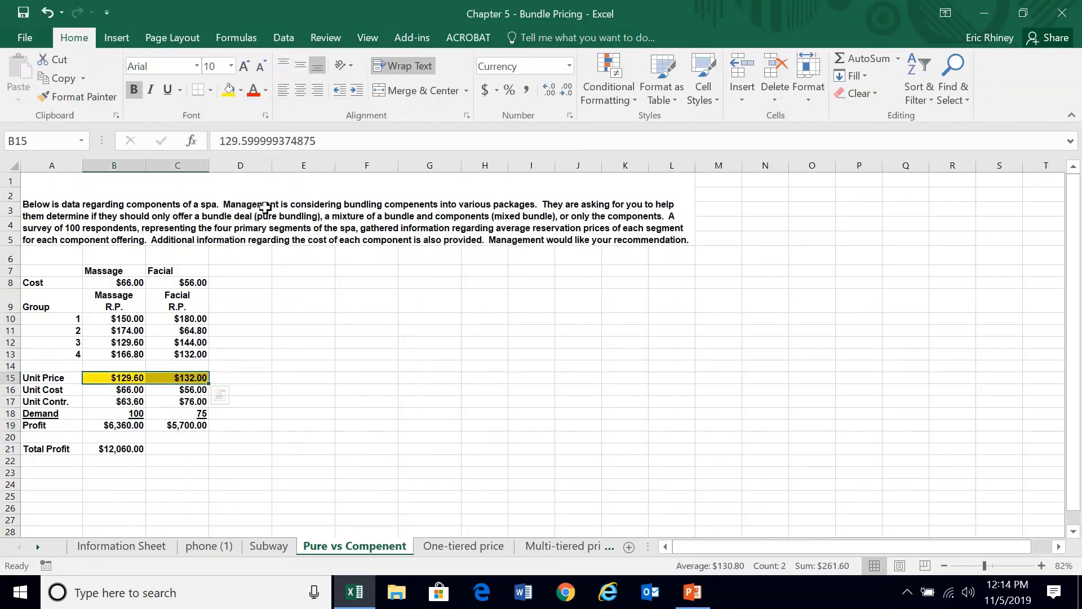
Step: Apply the same yellow fill to the total profit cell B21
left_click(129, 376)
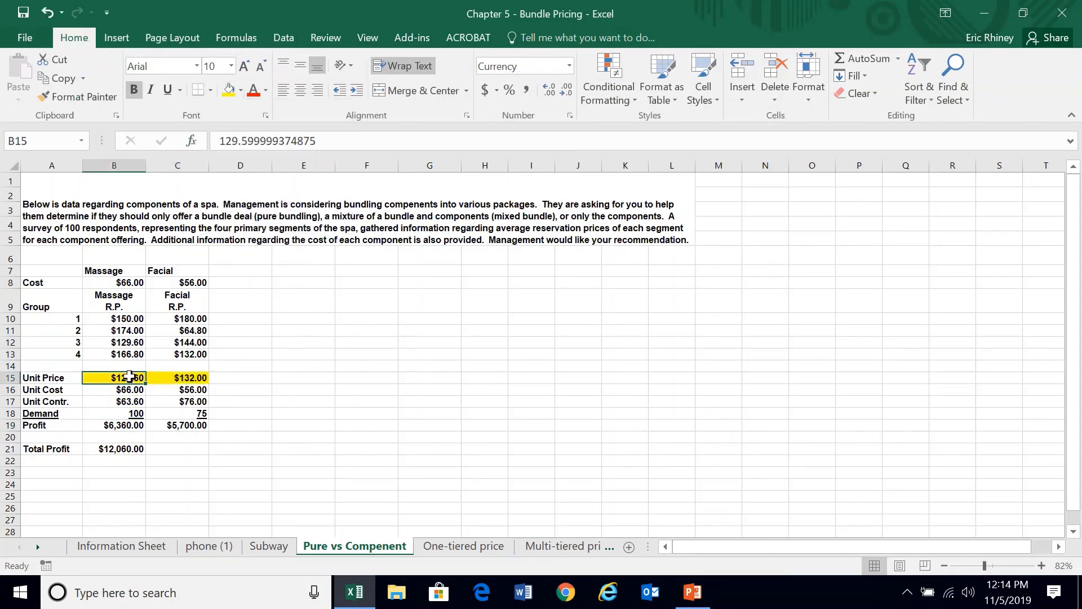
left_click(166, 383)
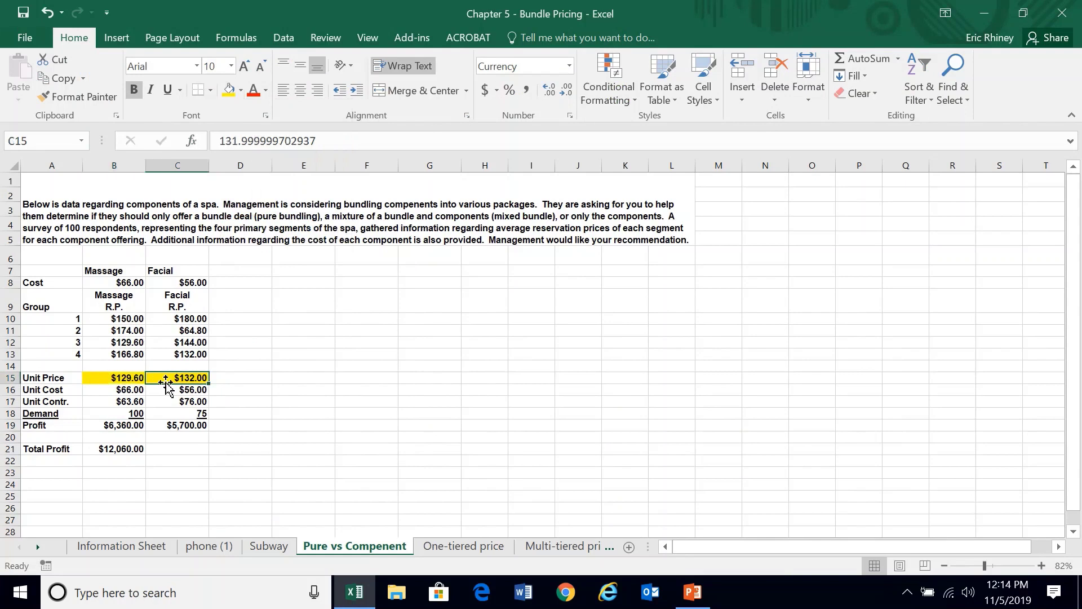
left_click(110, 449)
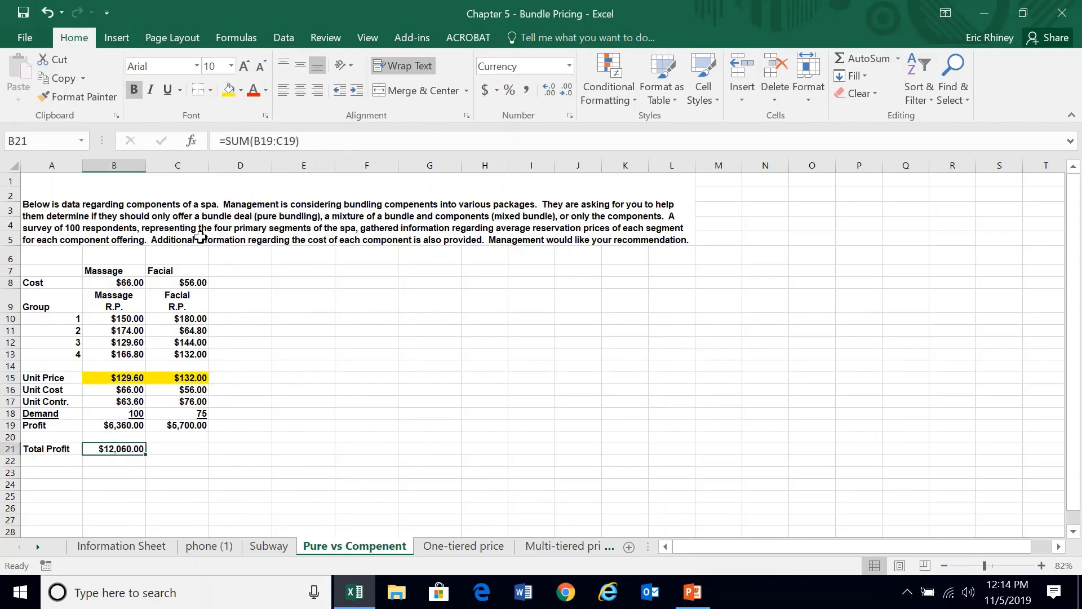
left_click(227, 93)
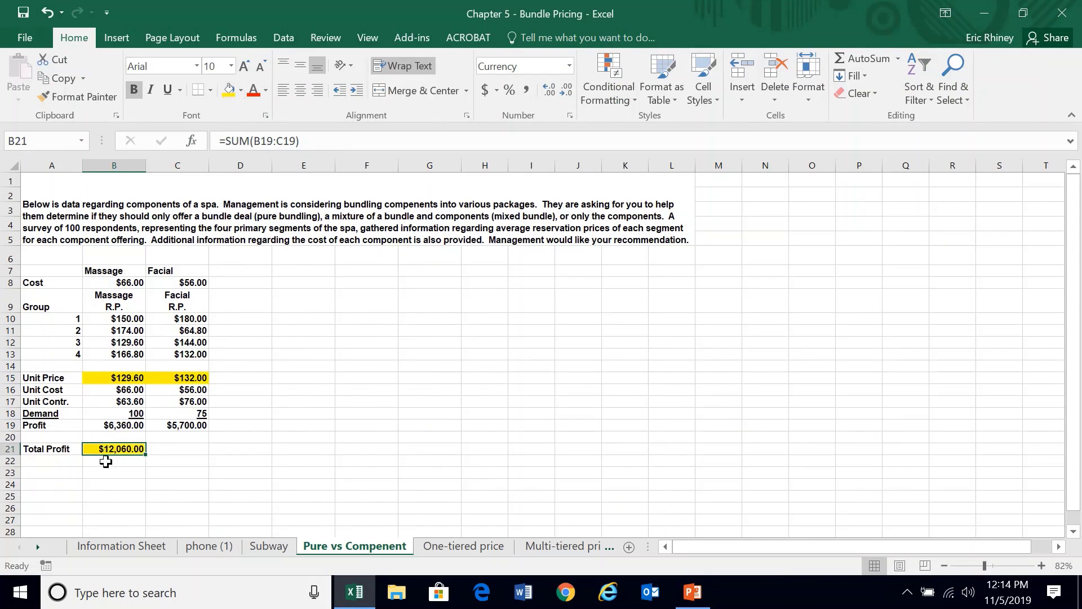
Step: Start a profit summary with the label Component in A24 and the value 12060 in B24
left_click(78, 486)
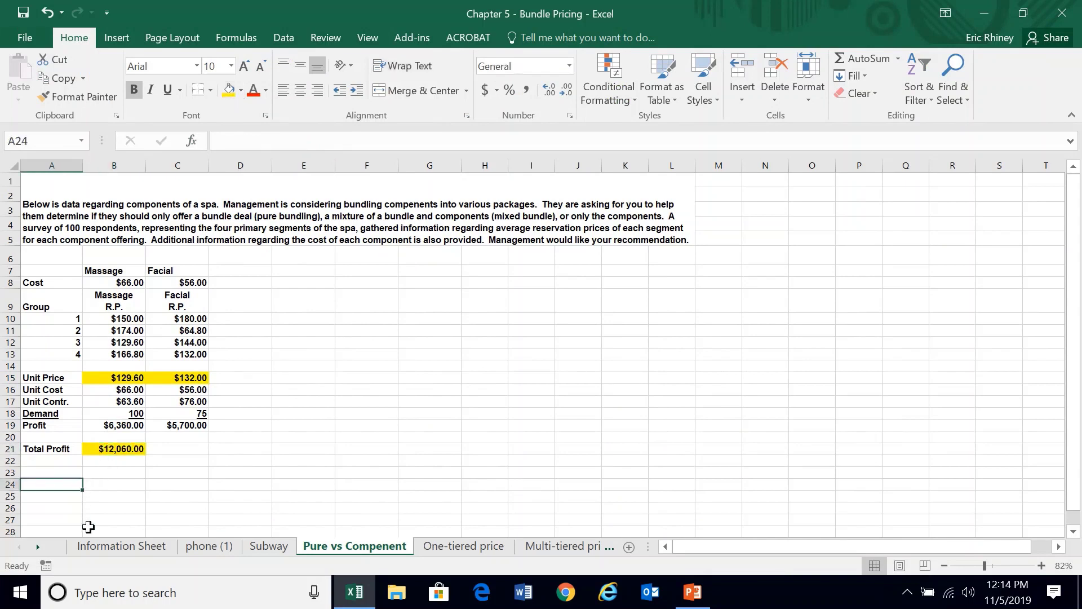
type("Component")
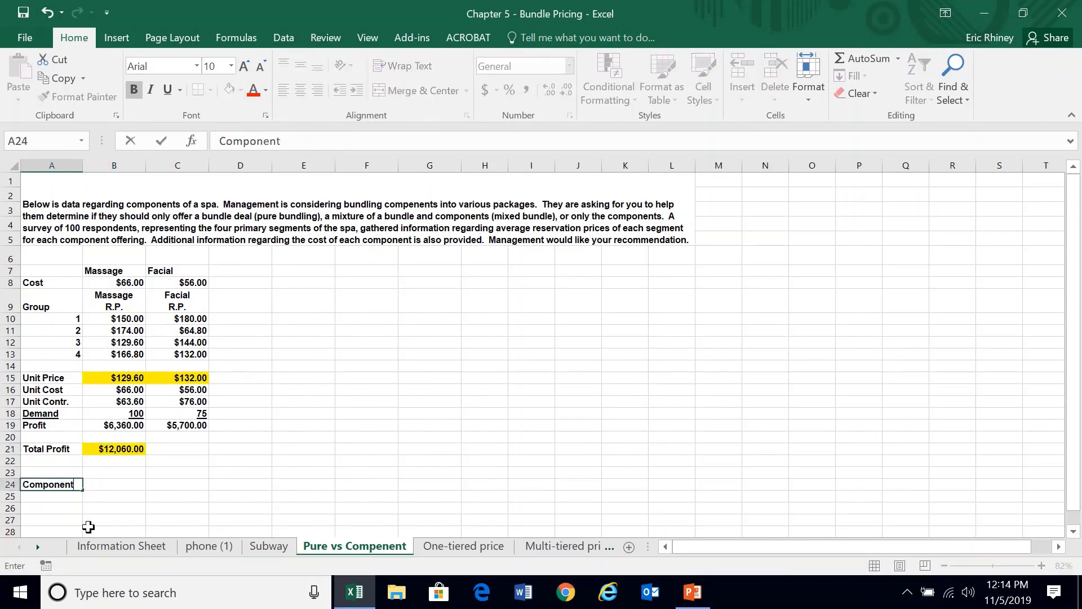
key("Tab")
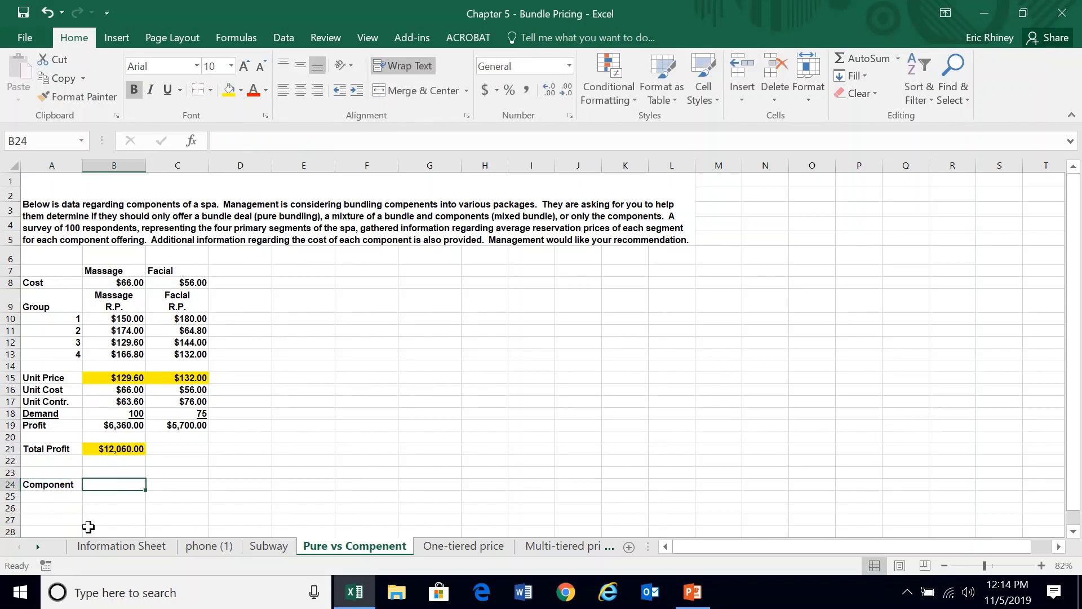
type("12060")
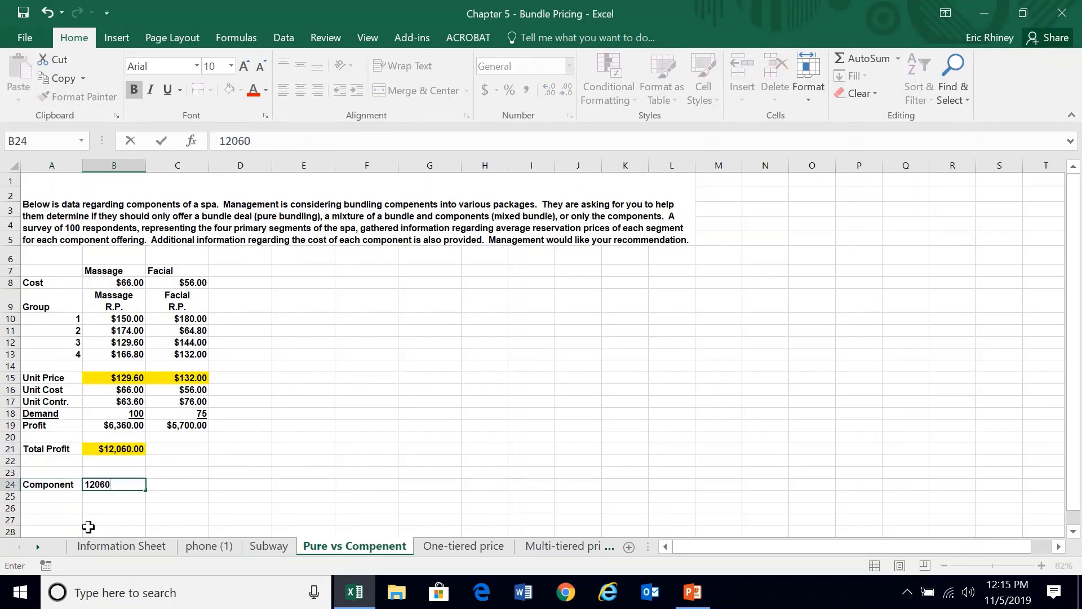
type(".")
key("ctrl+Return")
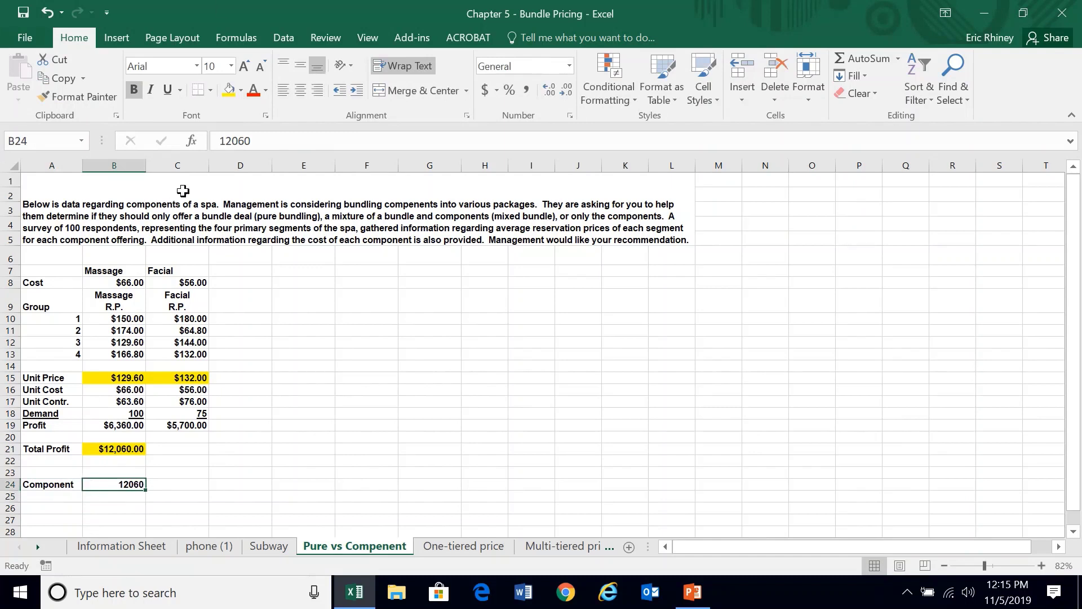
Step: Turn the component profit in B24 into a dollar amount with a $ prefix and try adding .00 decimals
left_click(218, 141)
type("$")
key("Return")
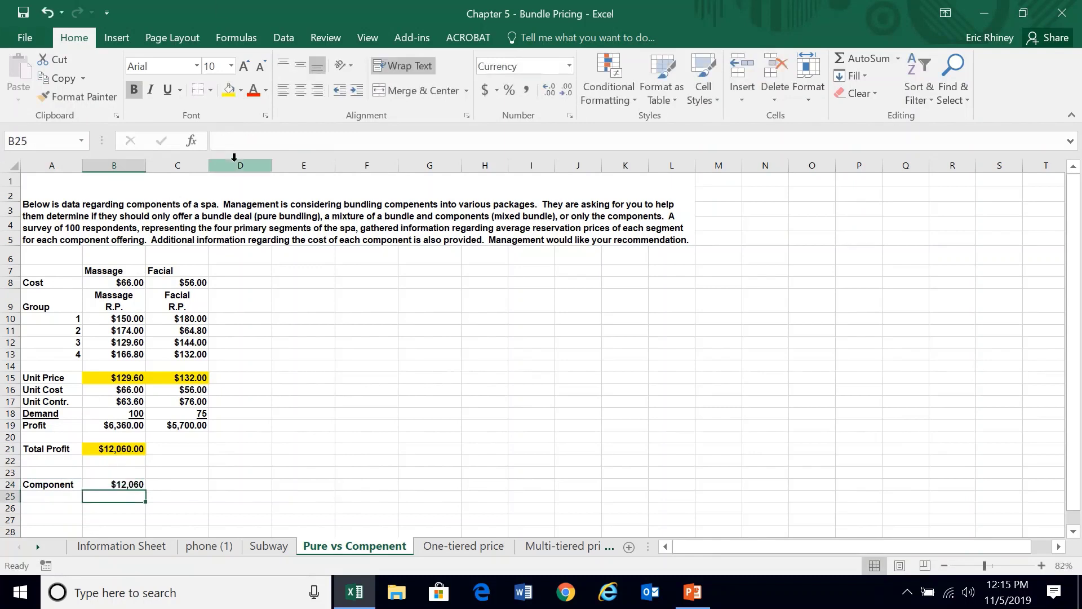
key("Up")
left_click(253, 141)
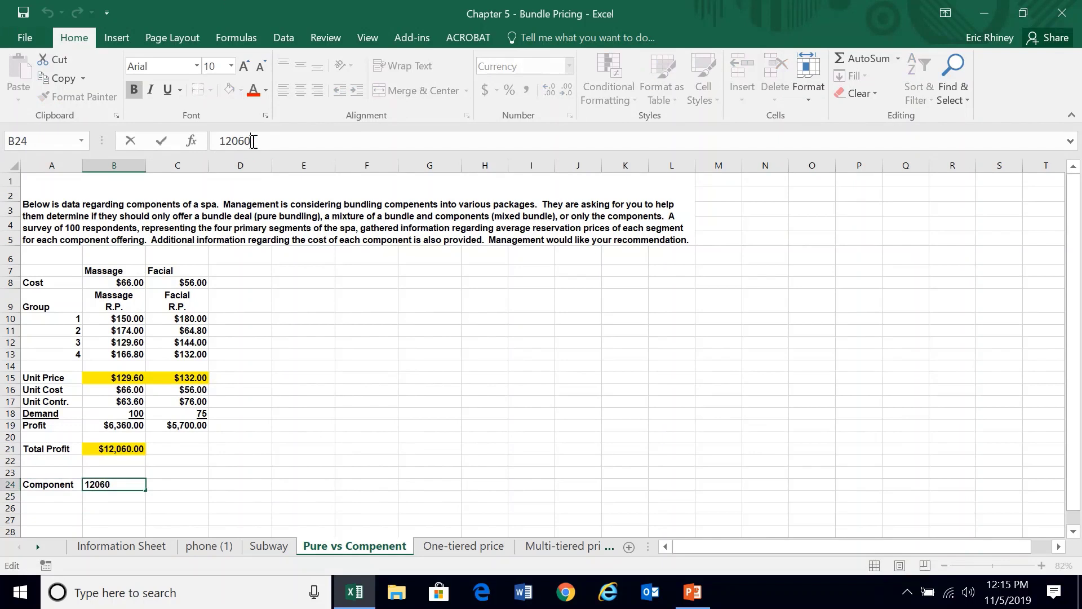
type(".00")
key("Return")
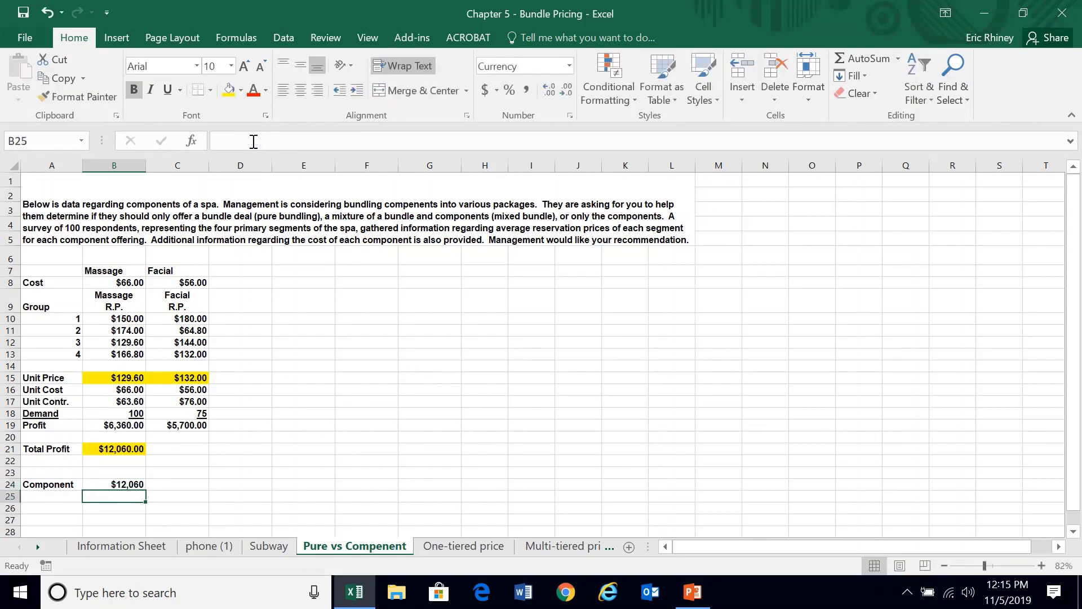
key("Up")
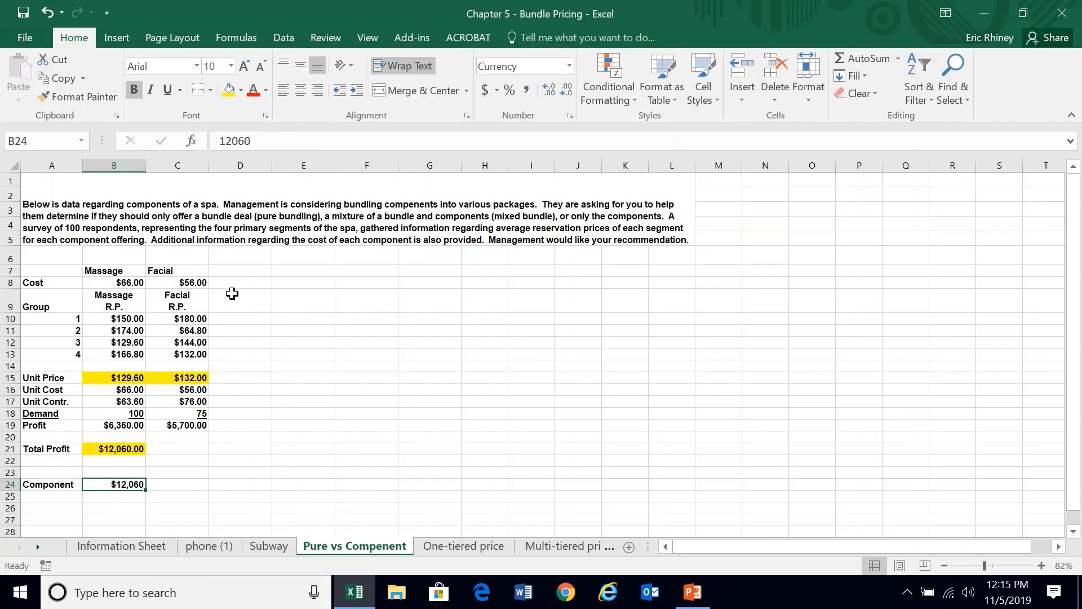
Step: Add the heading Full in D7 and enter the bundle cost in D8 as =C8+B8
left_click(235, 269)
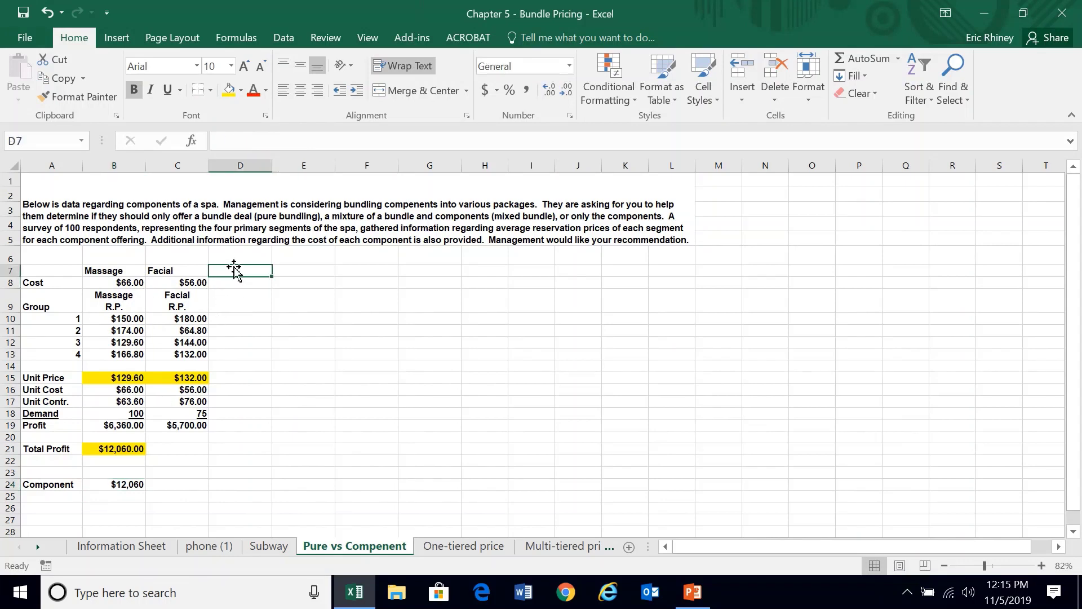
type("Full")
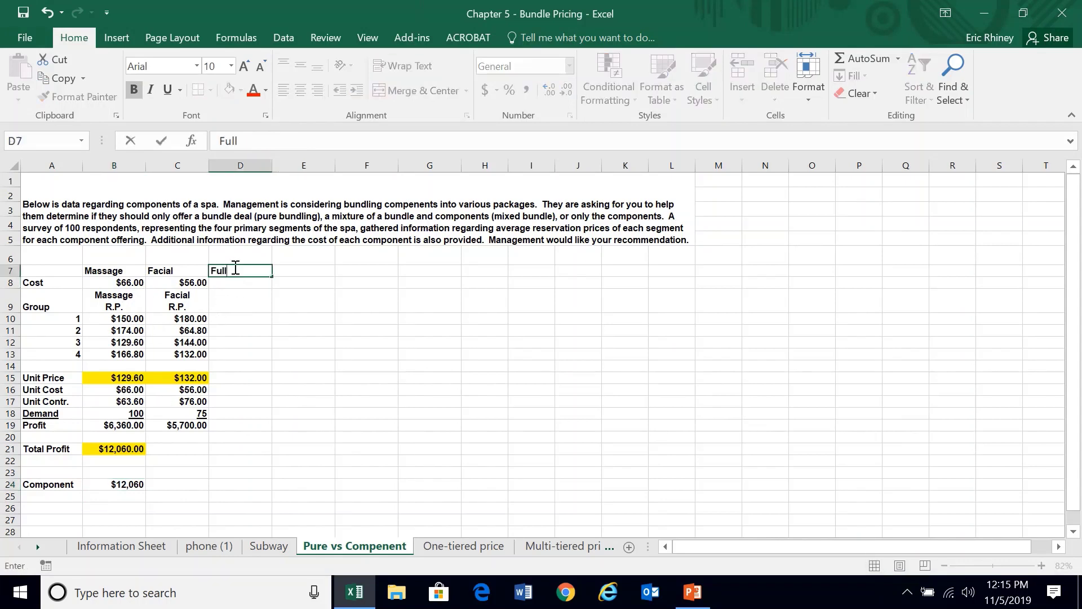
key("Return")
type("=")
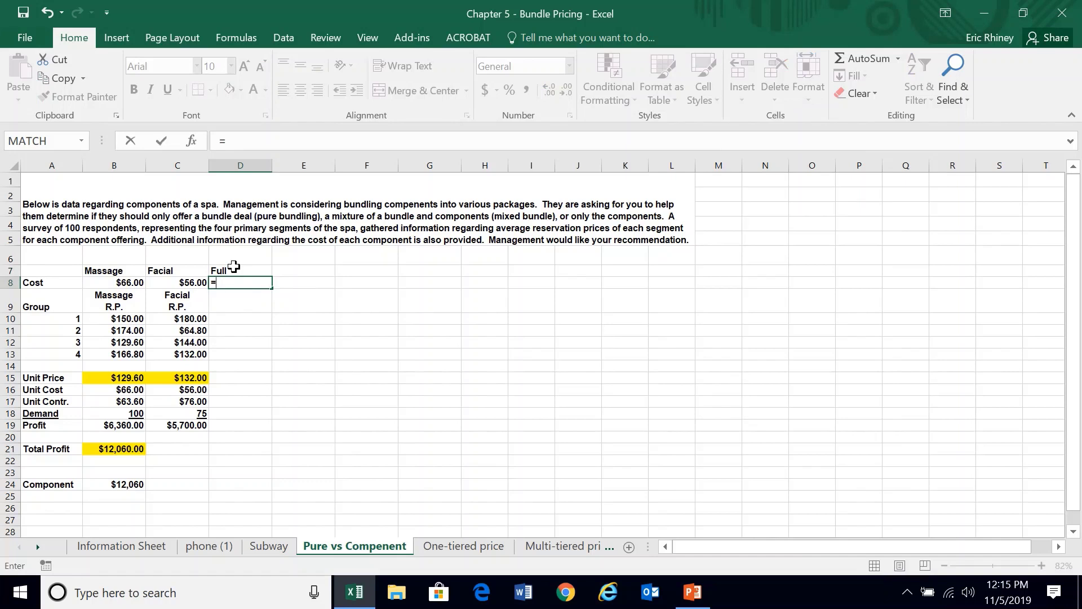
key("Left")
type("+")
key("Left")
key("Left")
key("Return")
Step: Enter the two-line heading Full R.P. in D9
type("F")
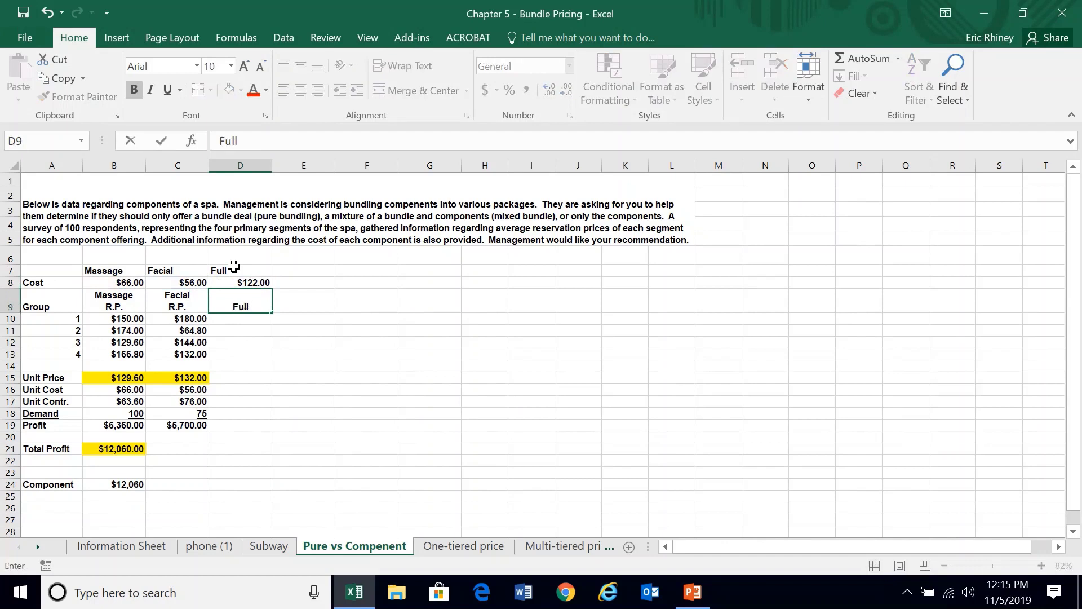
type("ull")
key("alt+Return")
type("R.P.")
key("Return")
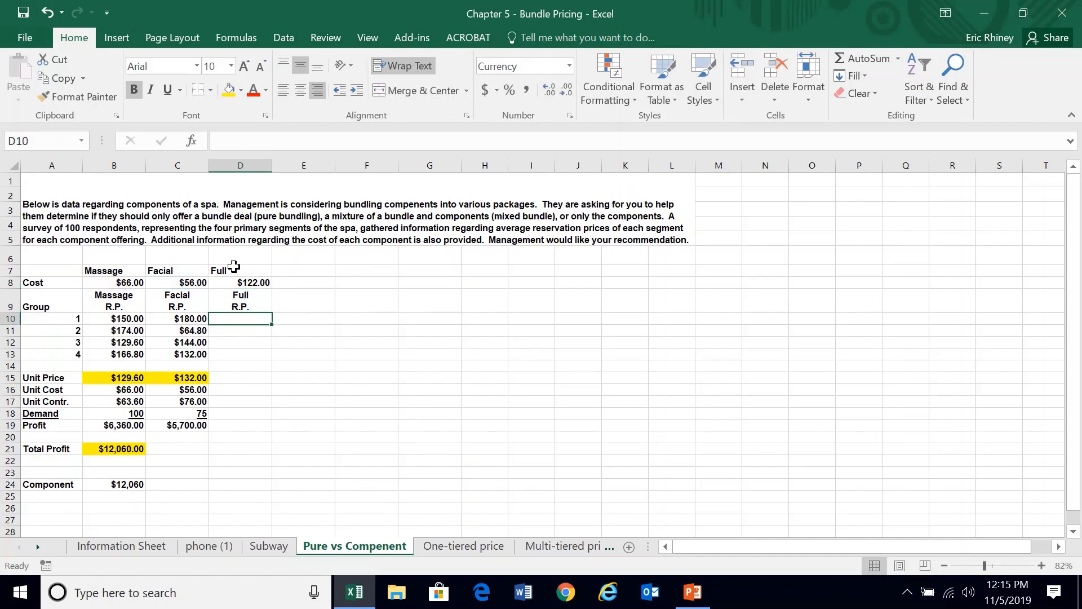
Step: Calculate group 1's bundle reservation price in D10 as =B10+C10 and fill the formula down to D13
type("=")
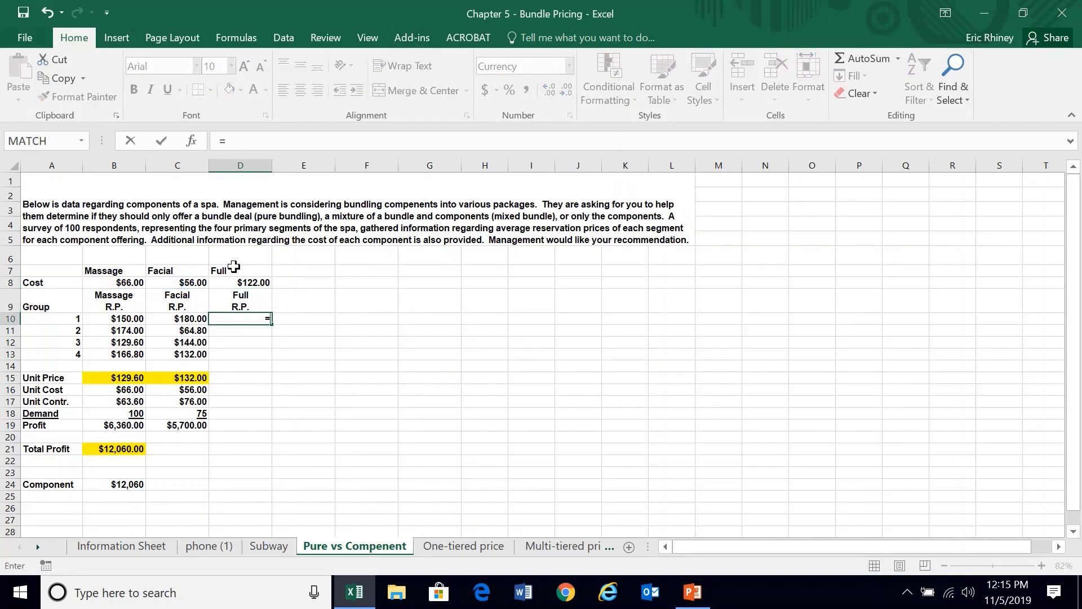
key("Left")
key("Left")
type("+")
key("Left")
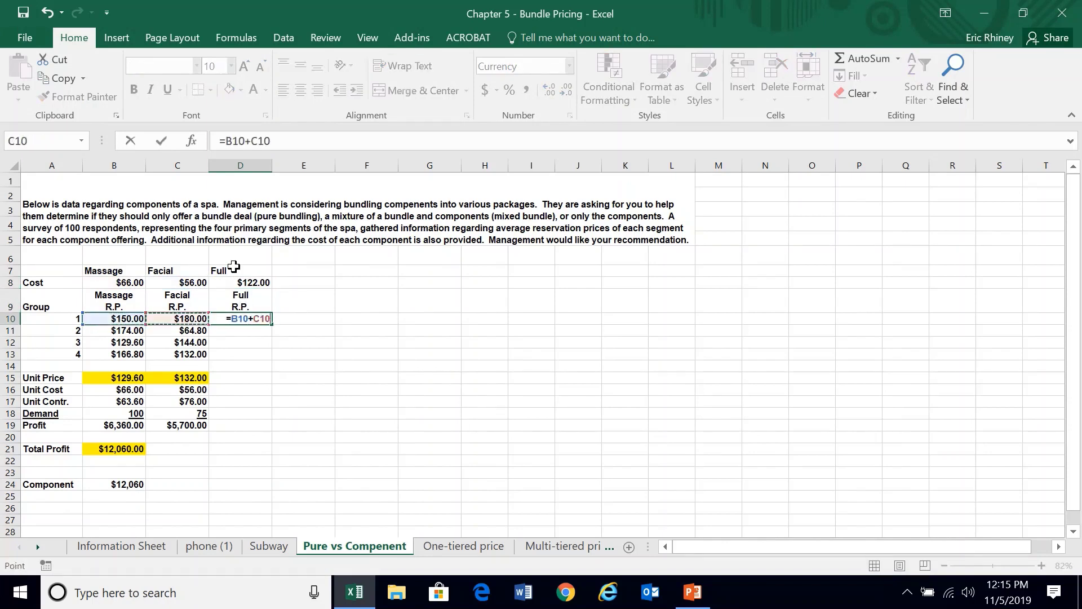
key("Return")
key("Up")
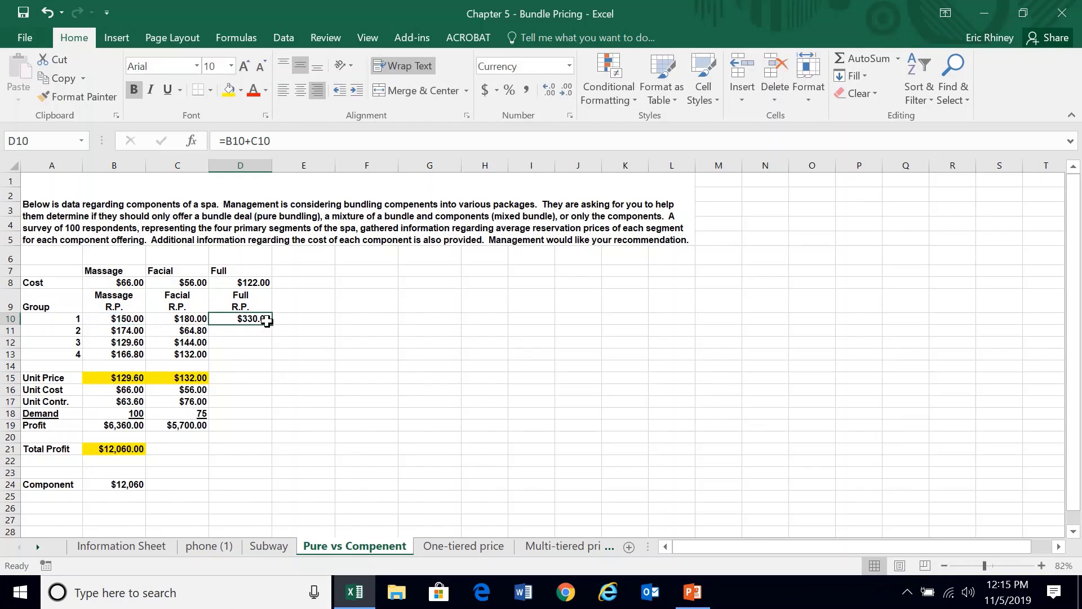
left_click_drag(272, 323, 273, 358)
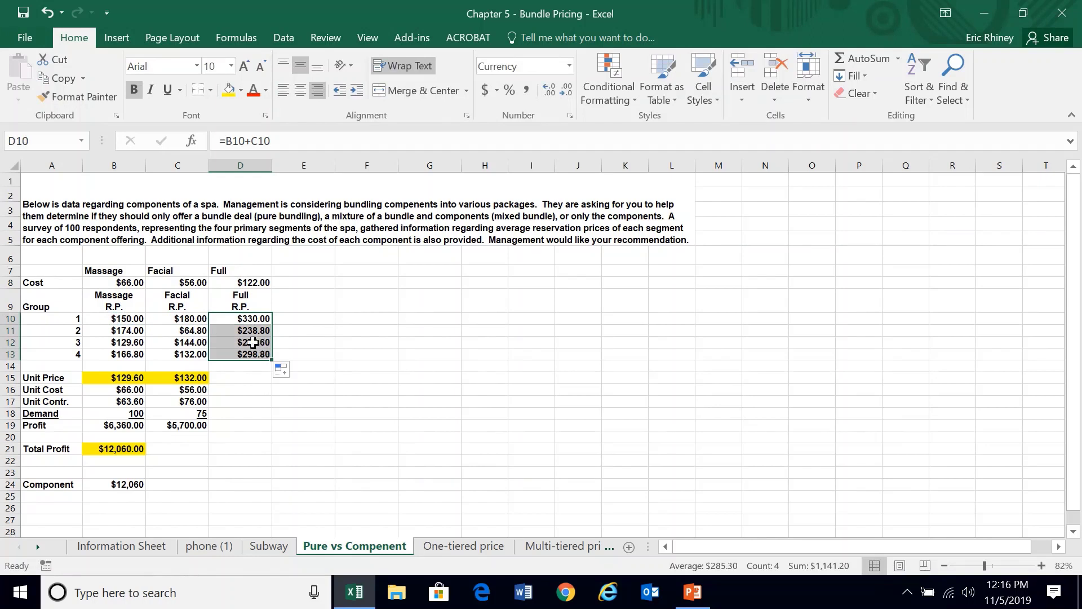
Step: Copy the Facial pricing block C15:C19 into the Full column at D15:D19
left_click(192, 381)
left_click_drag(191, 380, 192, 424)
key("ctrl+c")
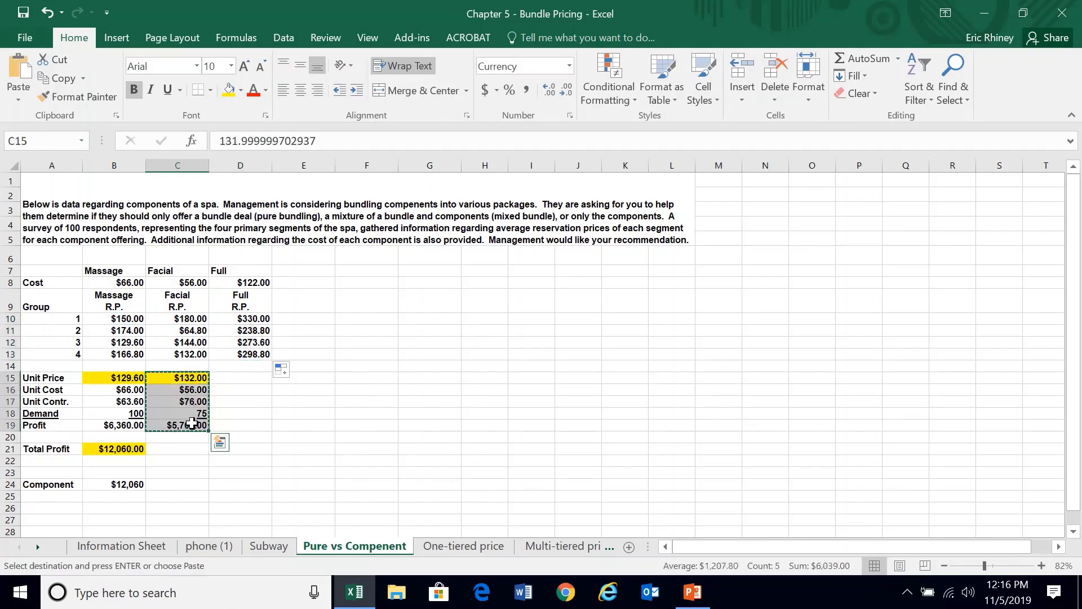
left_click(229, 379)
key("ctrl+v")
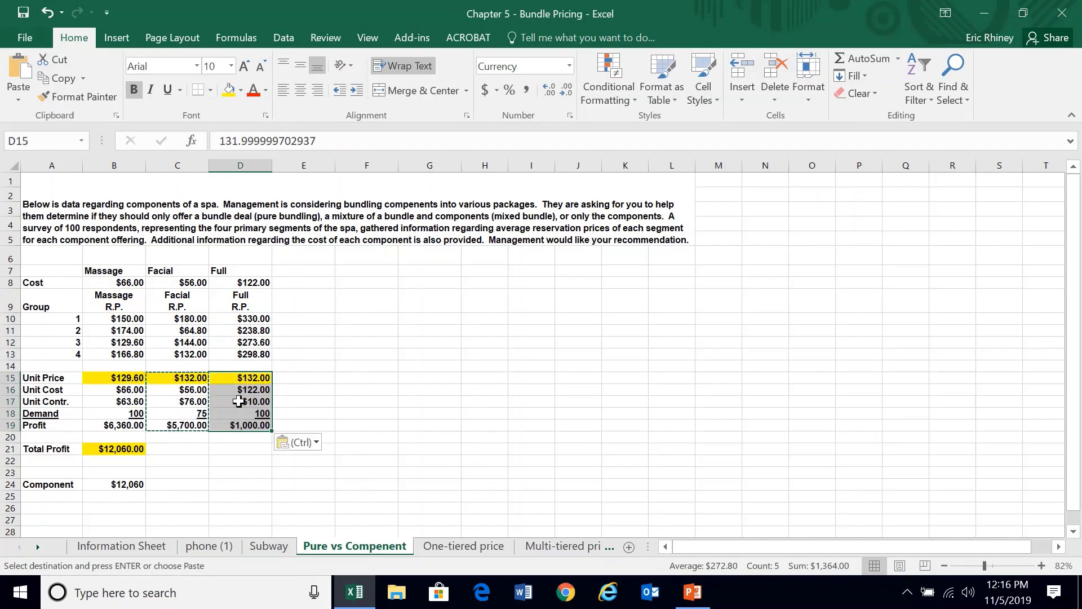
Step: Set the Massage, Facial and Full unit prices in B15:D15 to 1 and clear the demand formulas in B18:D18
left_click(126, 382)
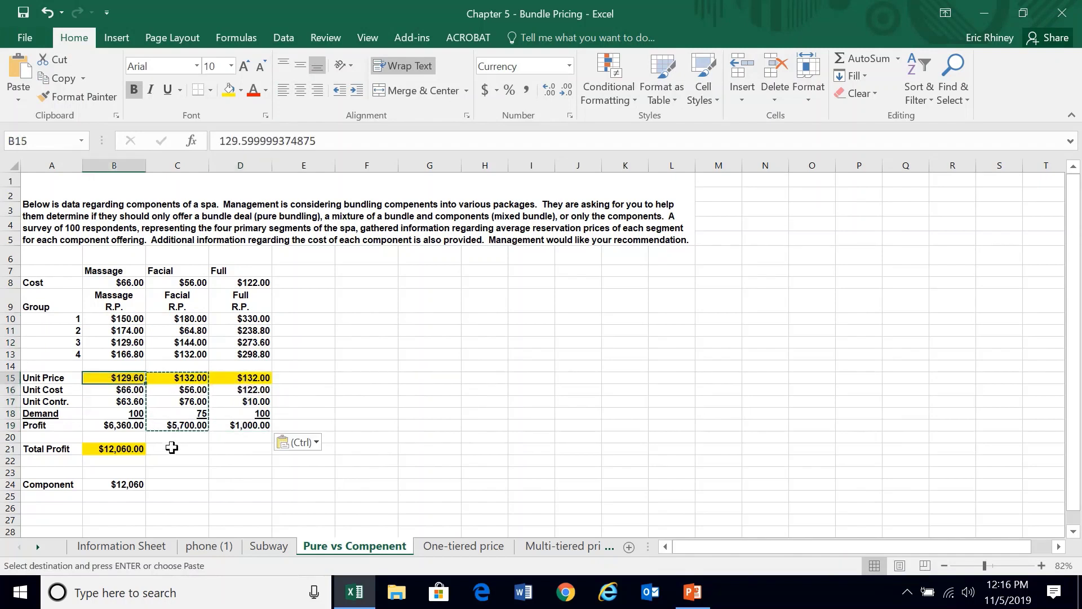
type("1")
key("Tab")
type("1")
key("Tab")
type("1")
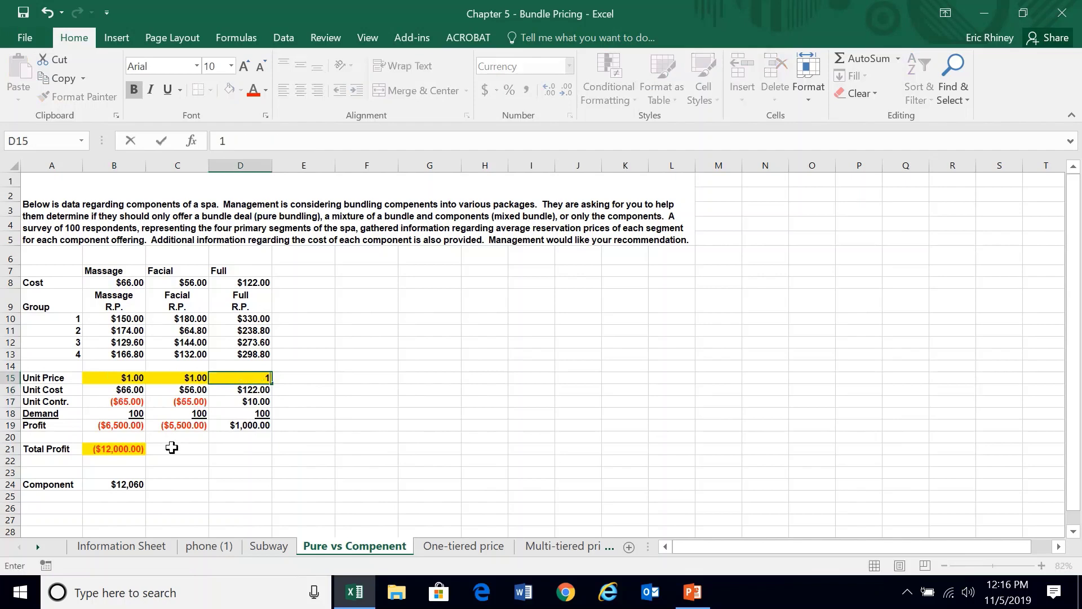
key("Down")
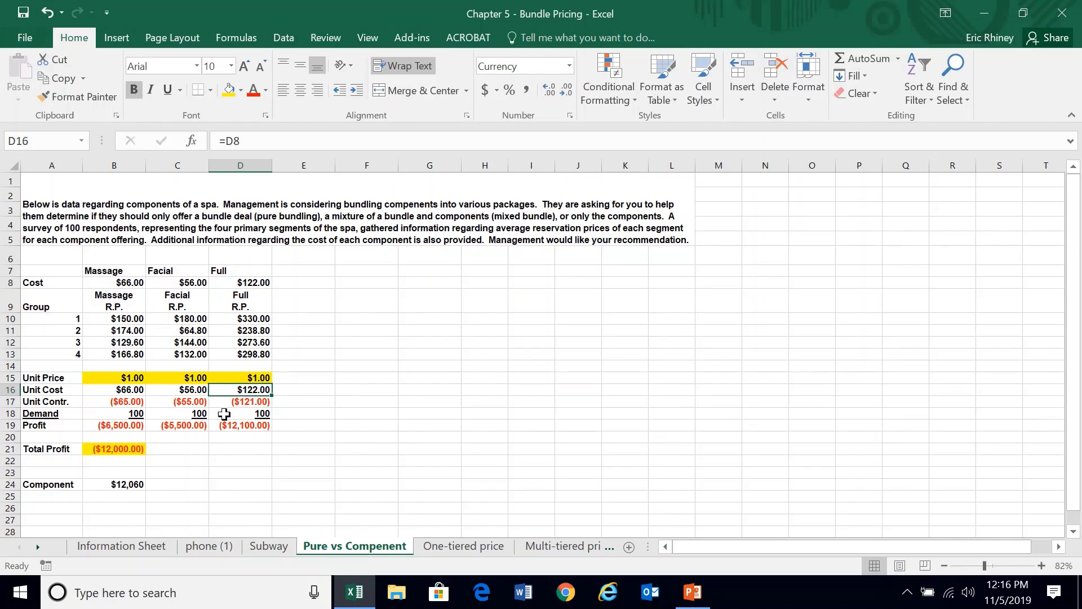
left_click_drag(125, 415, 234, 415)
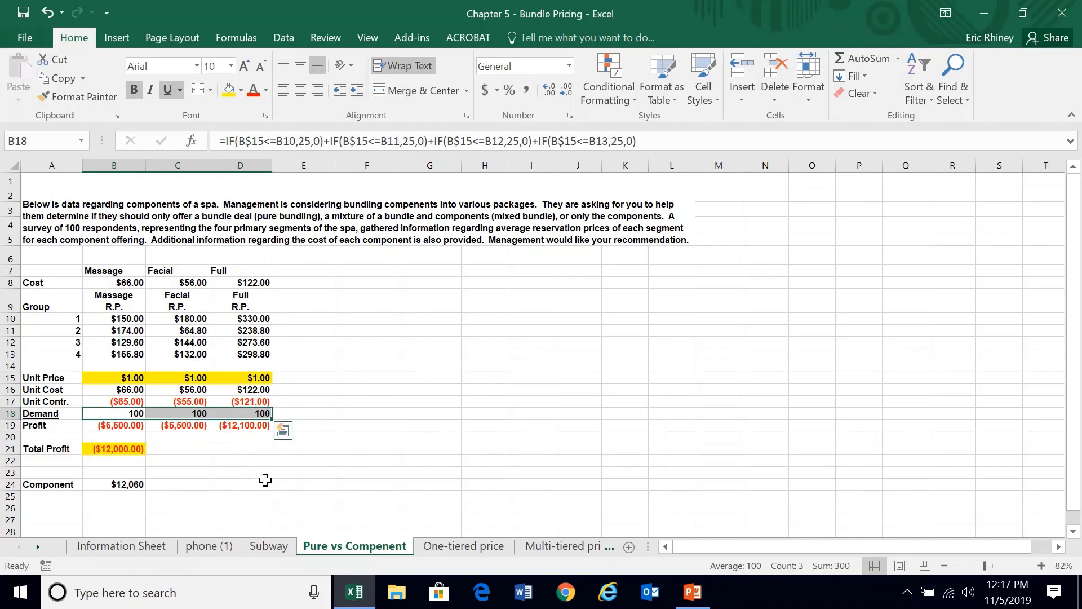
key("Delete")
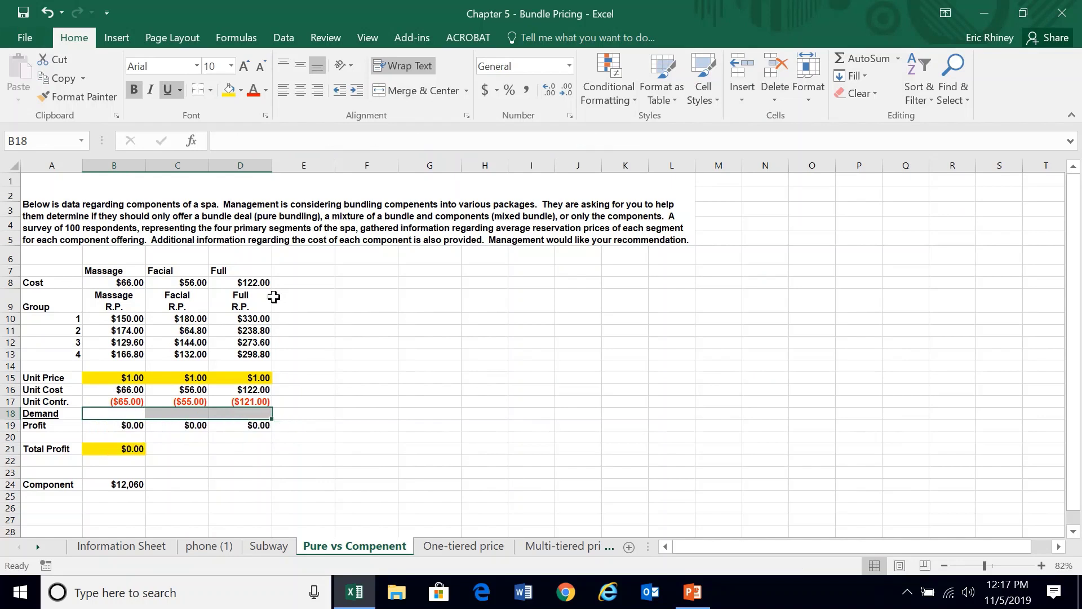
left_click(301, 306)
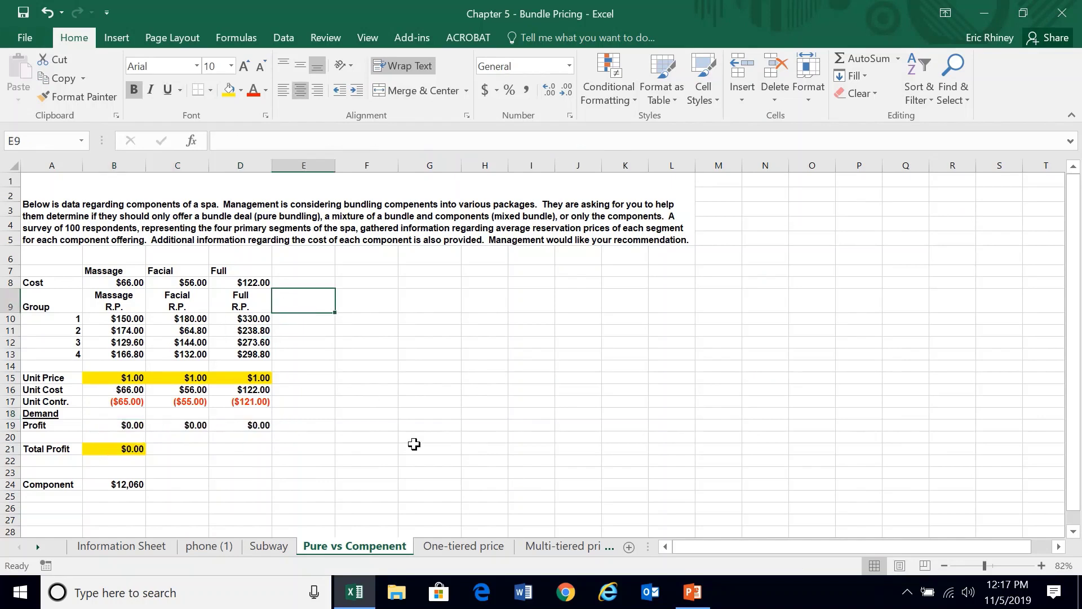
type("Max")
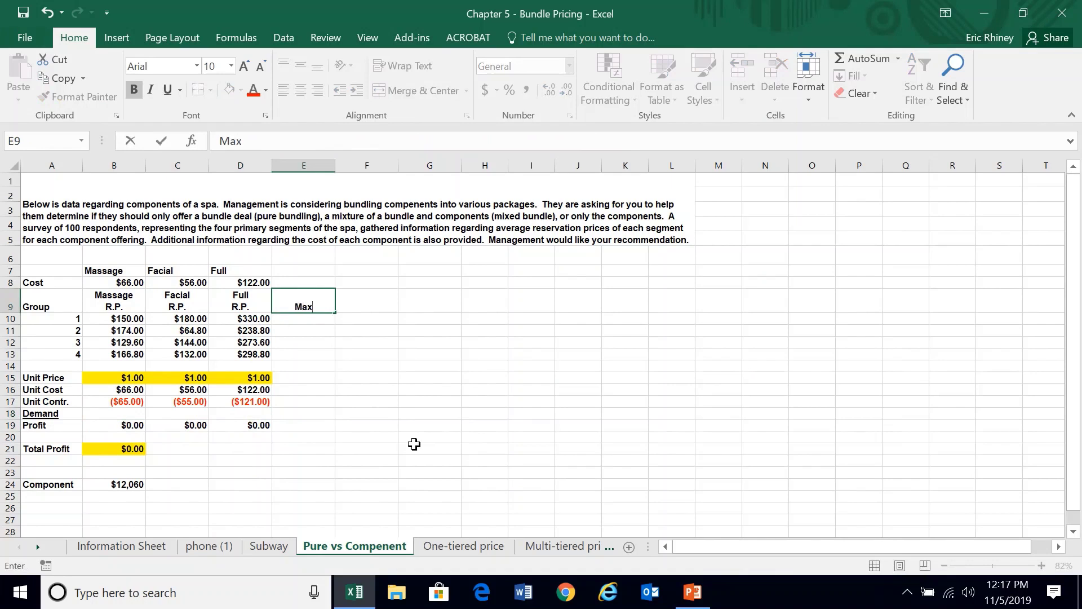
key("Return")
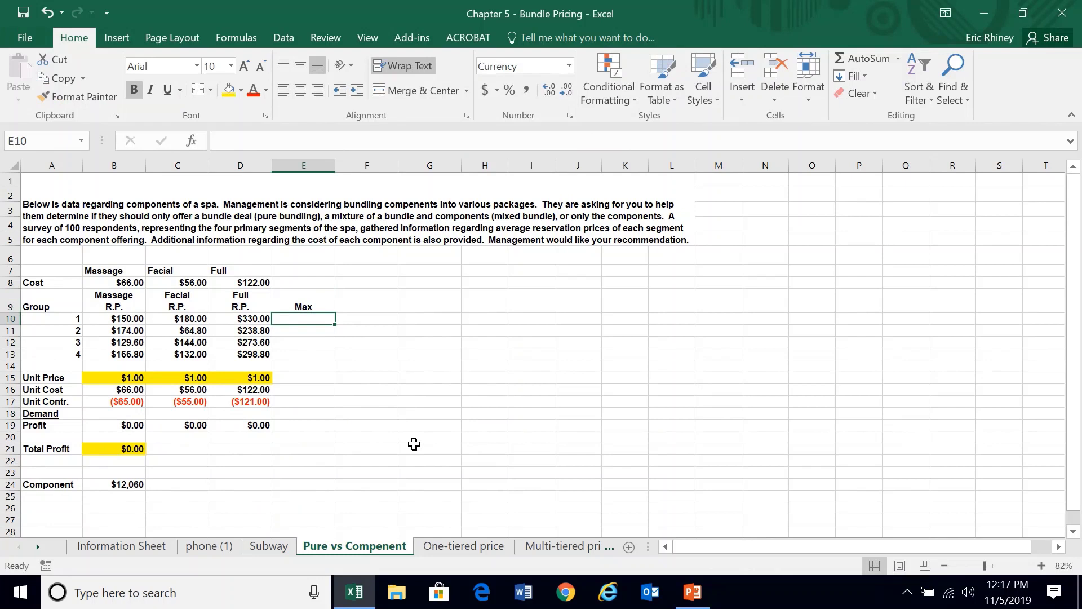
key("Up")
key("Delete")
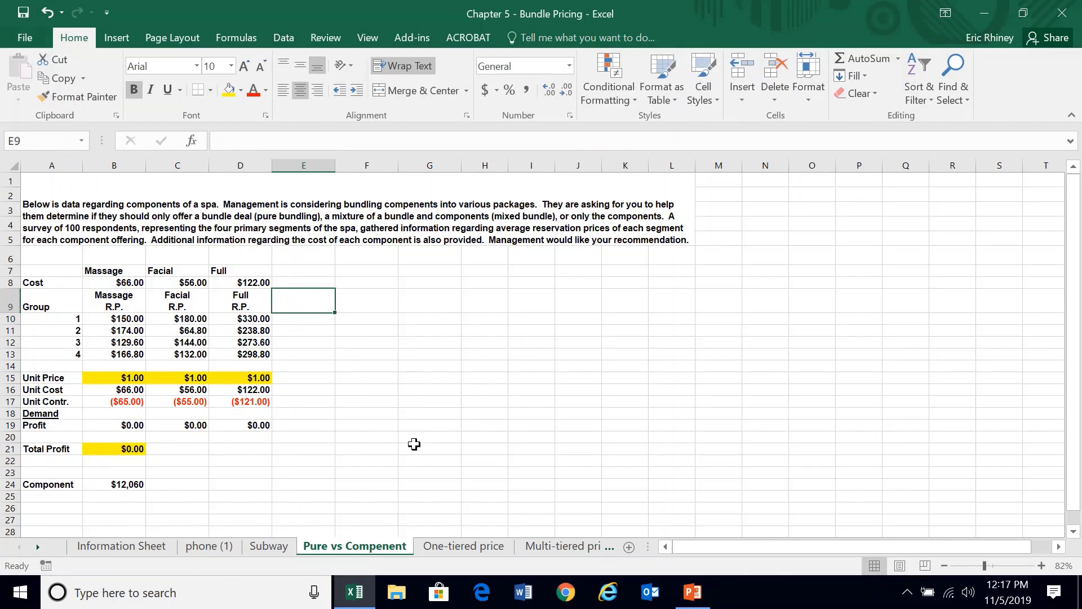
Step: Copy the three reservation price headings in B9:D9 to E9:G9
key("Left")
key("Left")
key("Left")
key("shift+Right")
key("shift+Right")
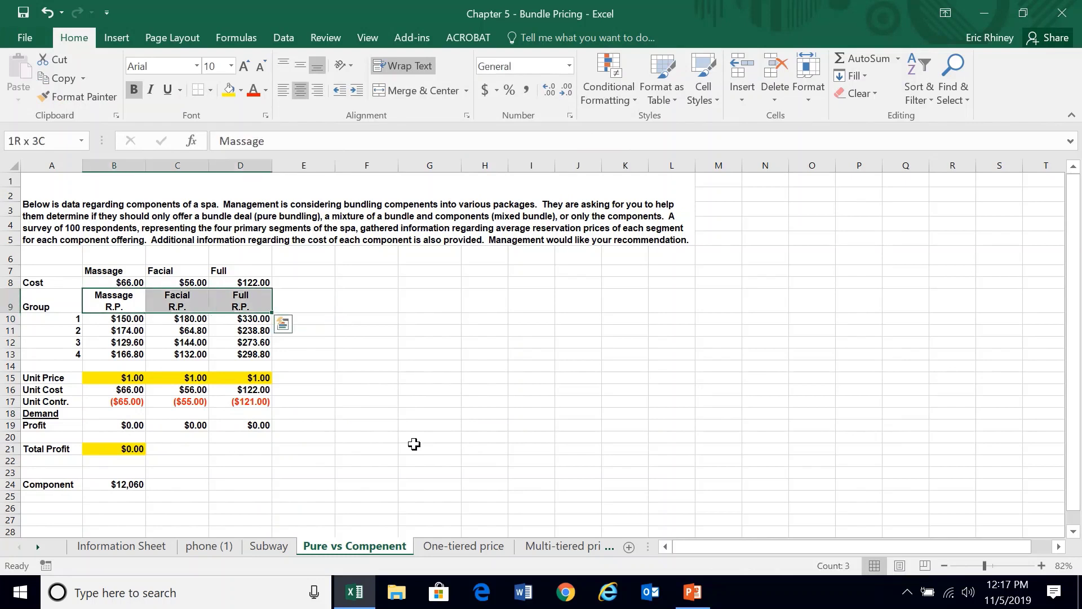
key("ctrl+c")
key("Right")
key("Right")
key("Right")
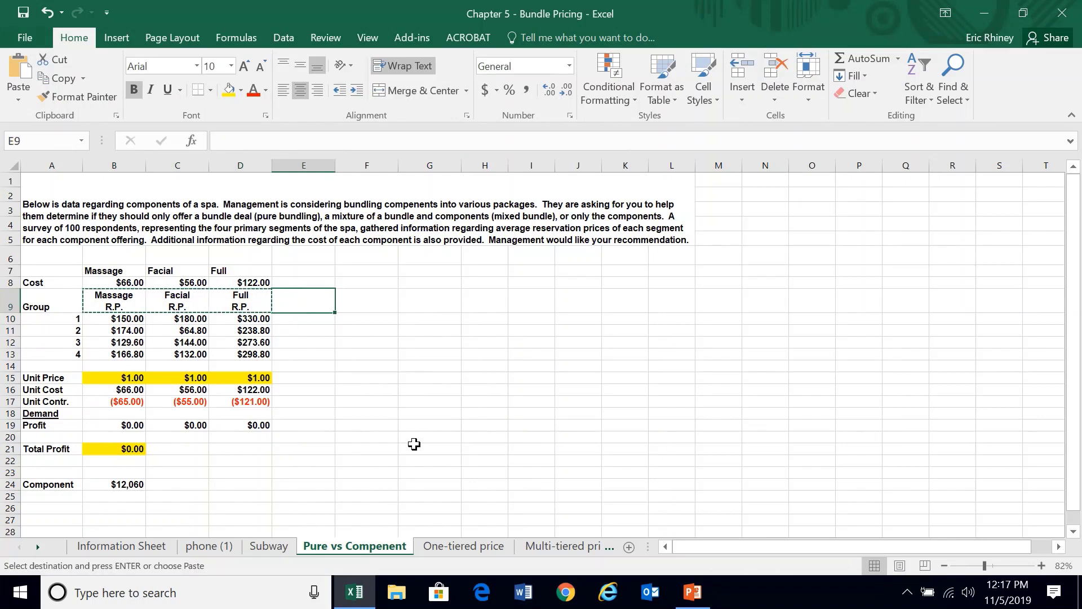
key("ctrl+v")
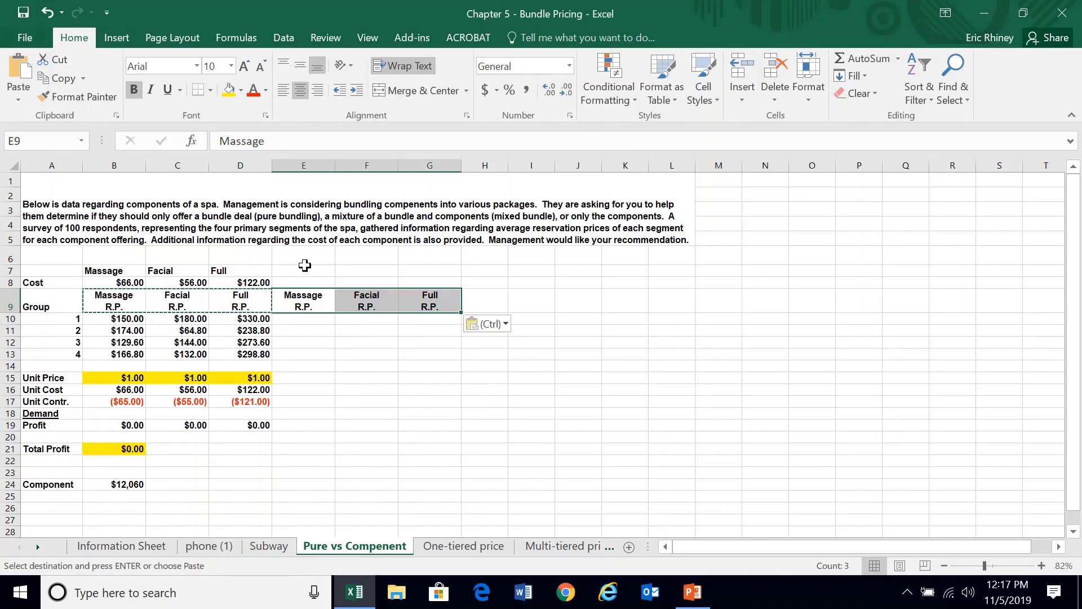
Step: Merge and center E8:G8 and enter the heading SURPLUS/DEFICIT
left_click_drag(297, 283, 435, 280)
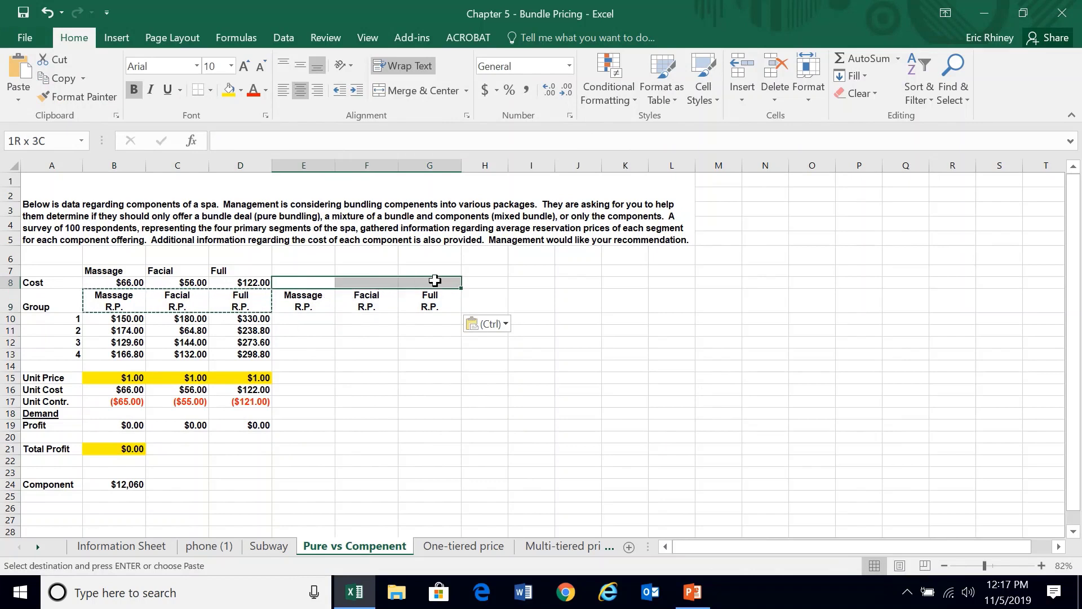
left_click(402, 90)
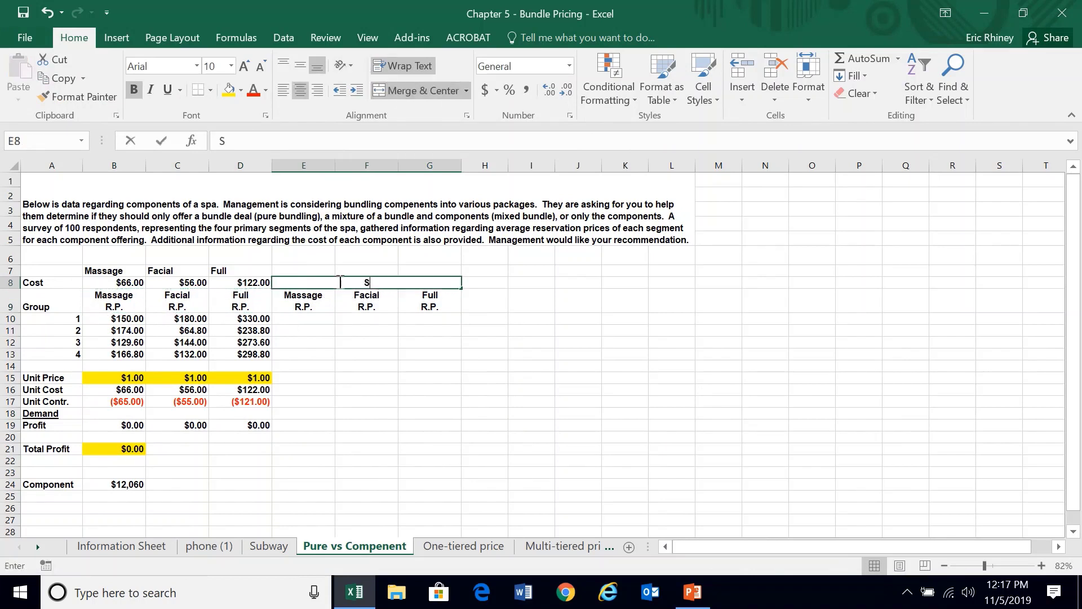
type("SURPLUS/DEFICIT")
key("Return")
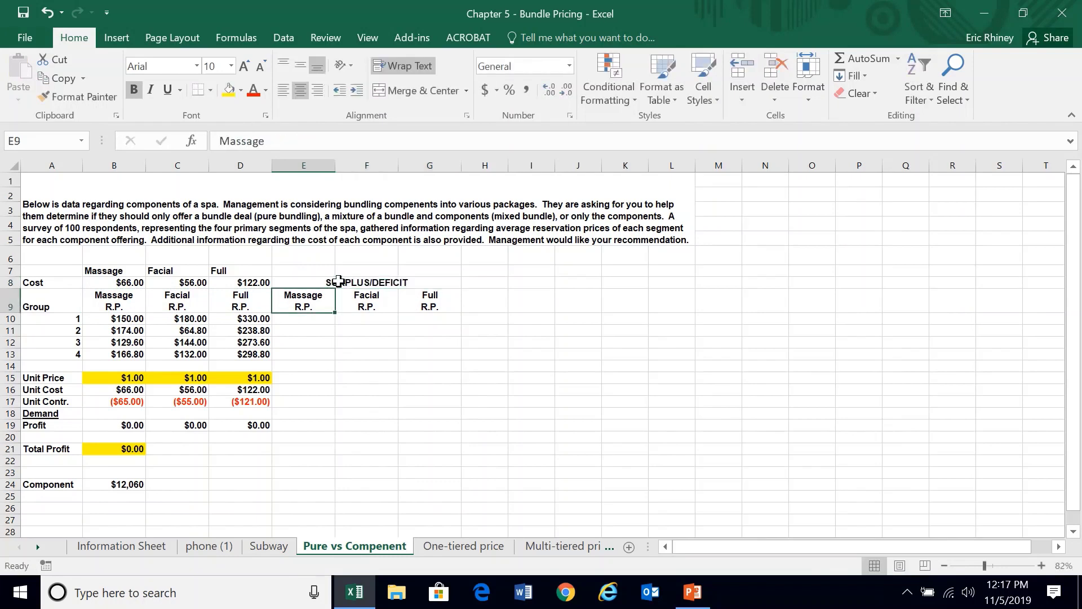
Step: Format the SURPLUS/DEFICIT heading as bold and underlined
left_click(338, 281)
key("ctrl+u")
key("ctrl+b")
key("Down")
key("Down")
left_click(338, 281)
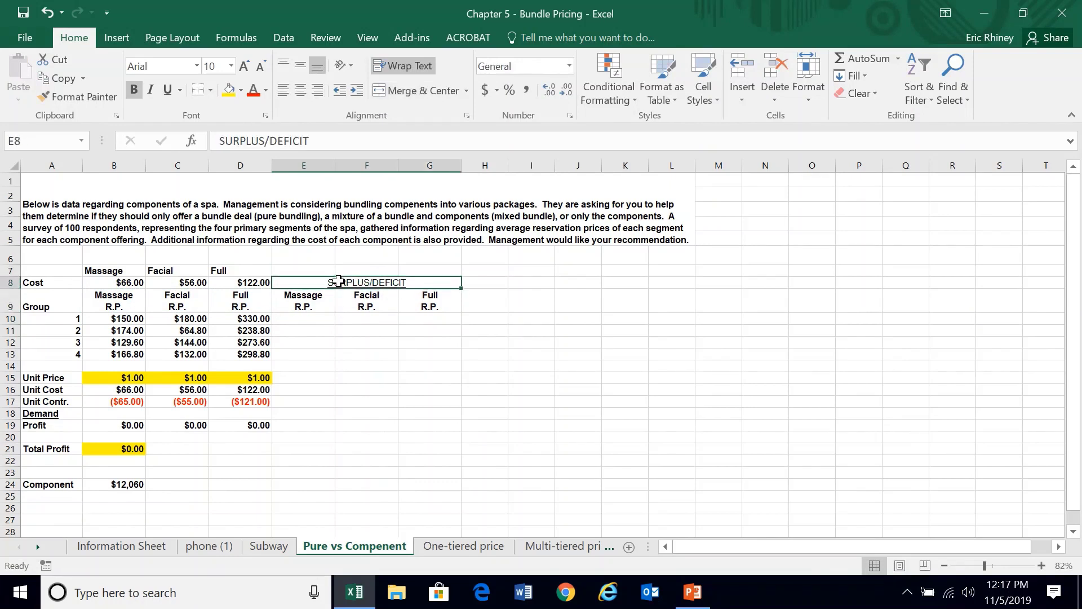
key("ctrl+b")
Step: Calculate group 1's massage surplus in E10 as =B10-B$15 and fill the formula across E10:G13
key("Down")
key("Down")
key("Down")
key("Up")
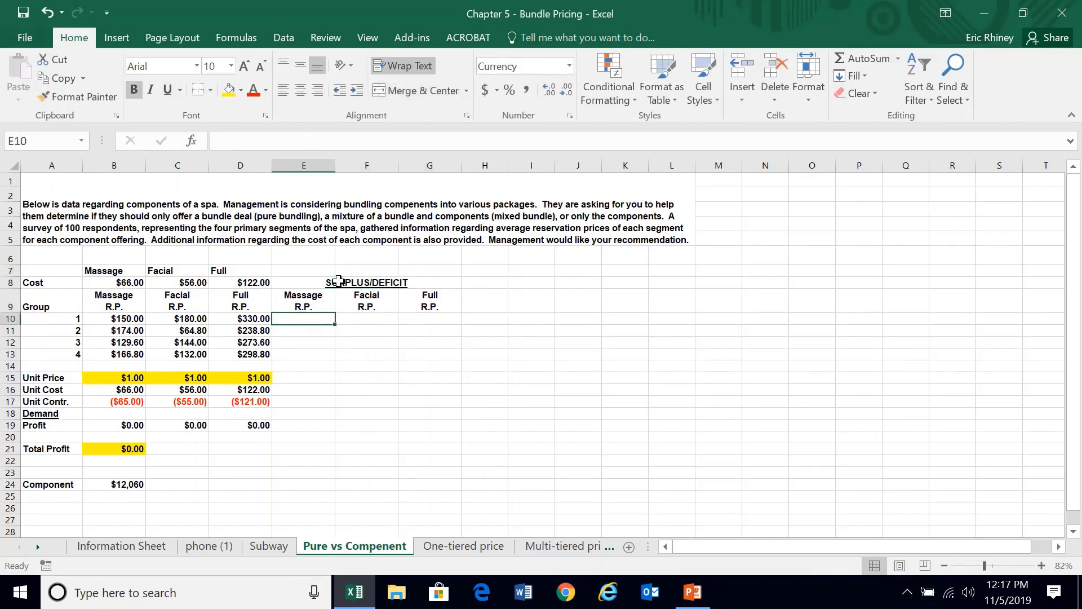
type("=")
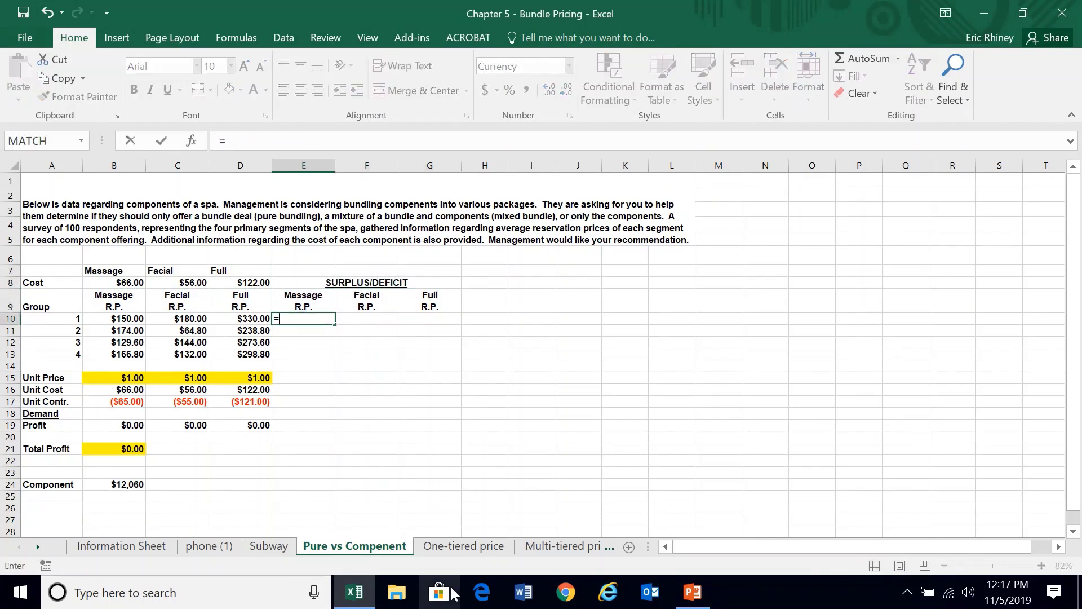
left_click(135, 319)
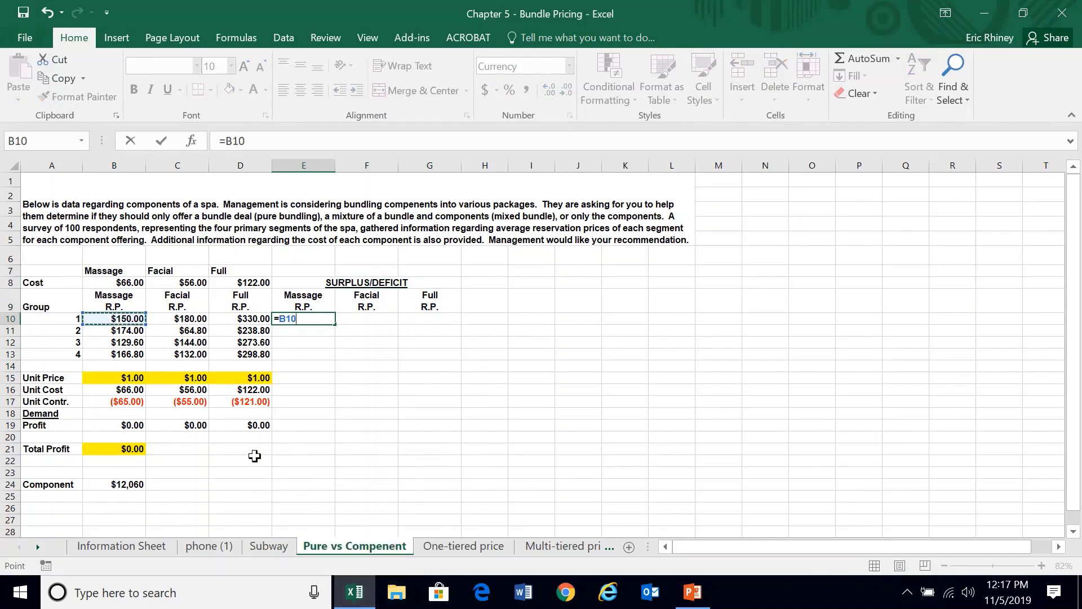
type("-")
left_click(135, 377)
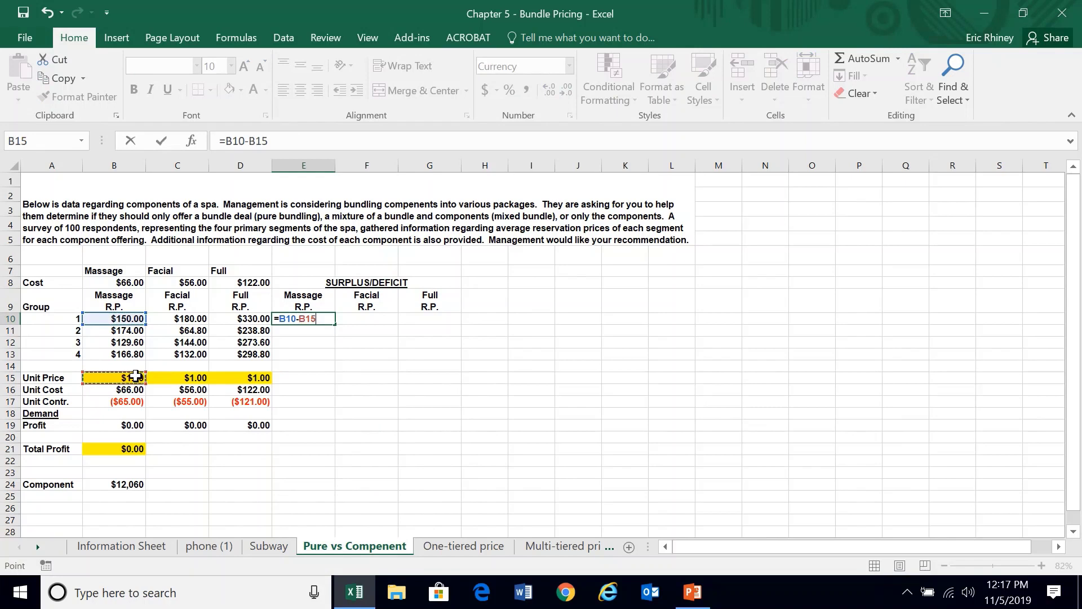
key("F4")
key("F4")
key("Return")
key("Up")
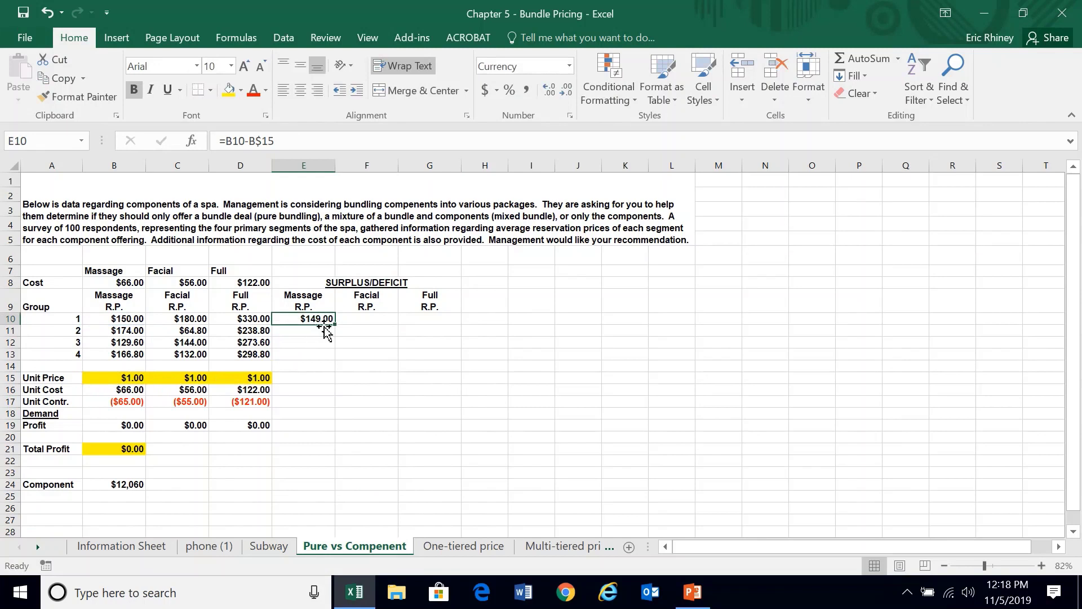
left_click_drag(337, 326, 462, 360)
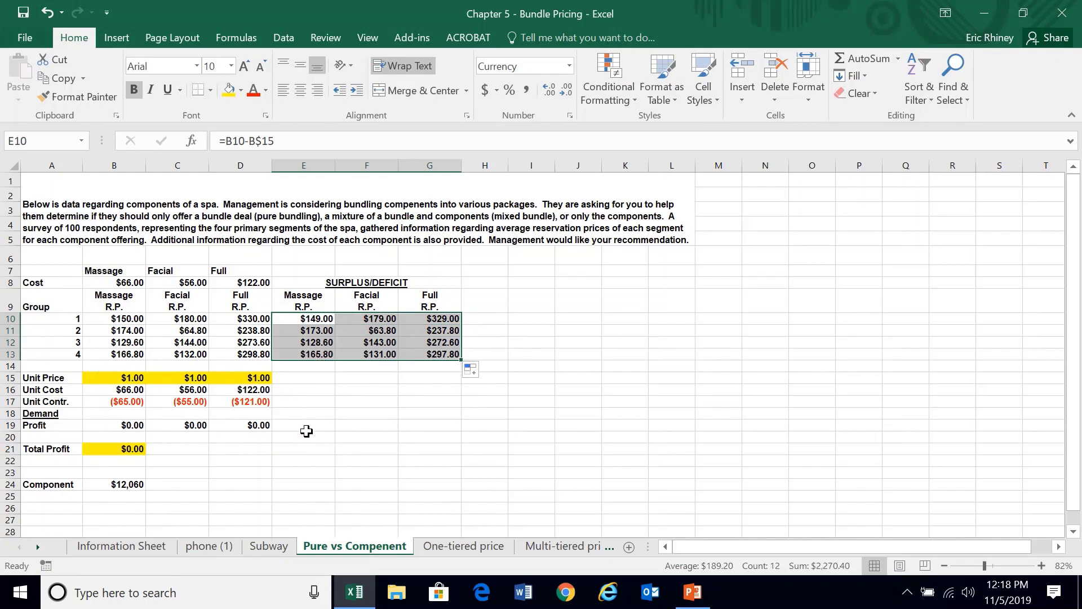
Step: Enter the heading MAX in H9
left_click(476, 307)
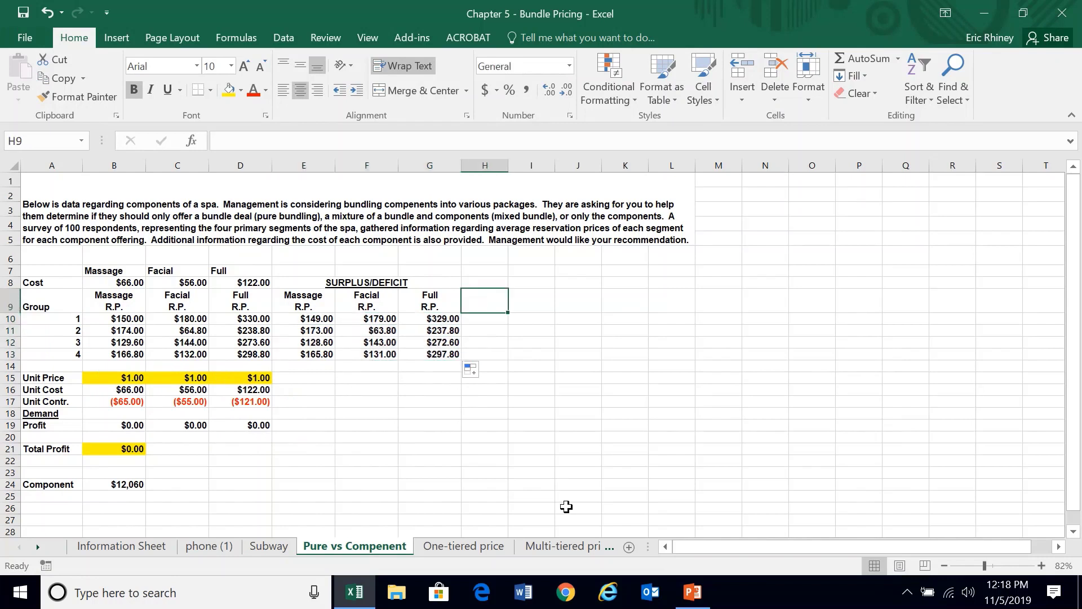
type("MAX")
key("BackSpace")
key("BackSpace")
type("AX")
key("Return")
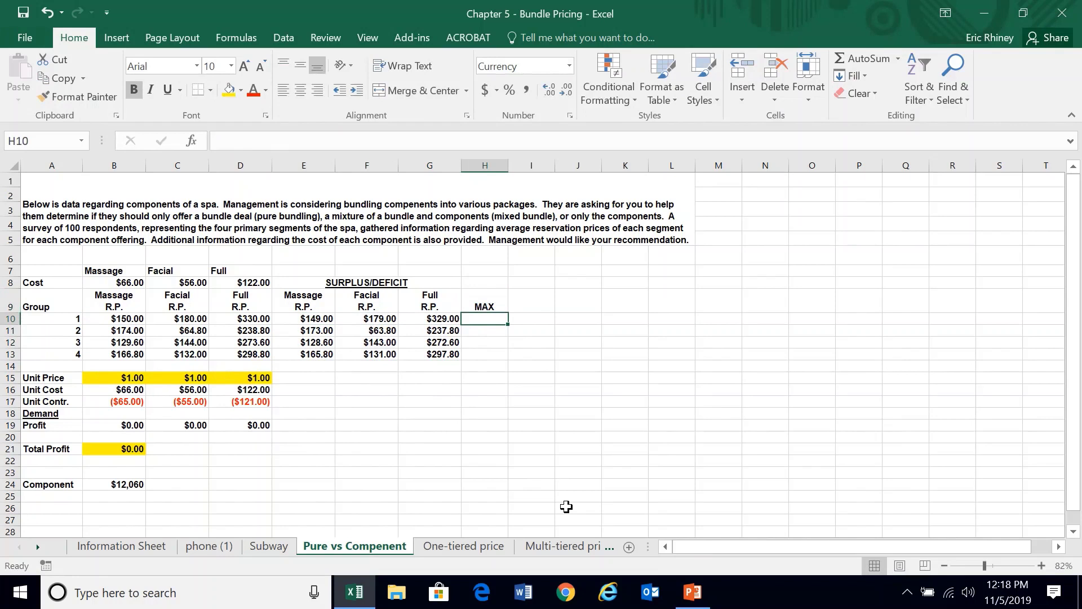
Step: Calculate group 1's largest surplus in H10 as =MAX(E10:G10) and fill the formula down to H13
type("=")
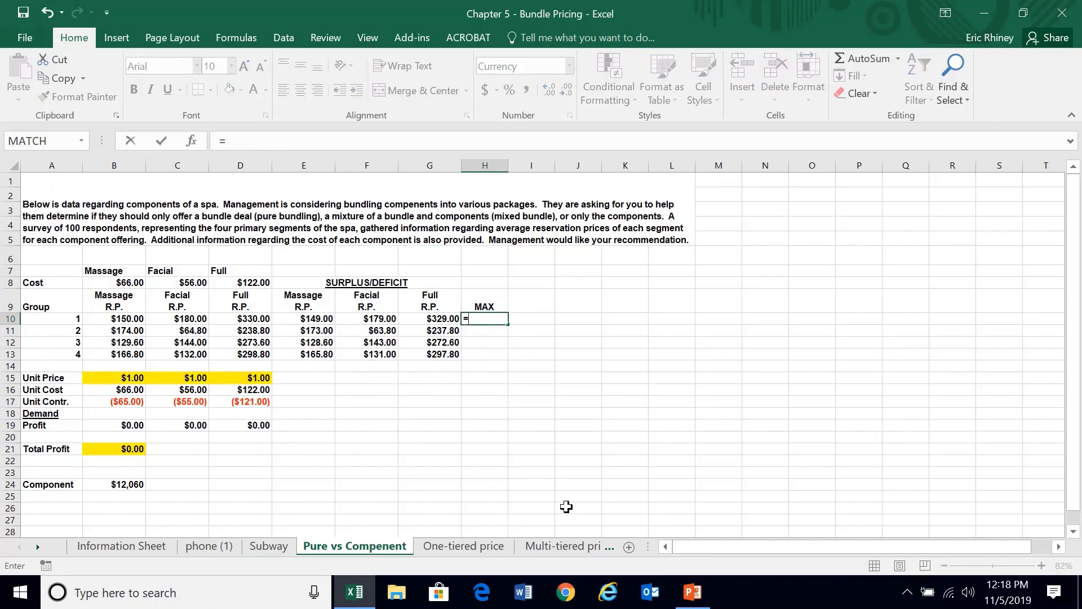
type("MAX(")
key("Left")
key("shift+Left")
key("shift+Left")
key("Return")
key("Up")
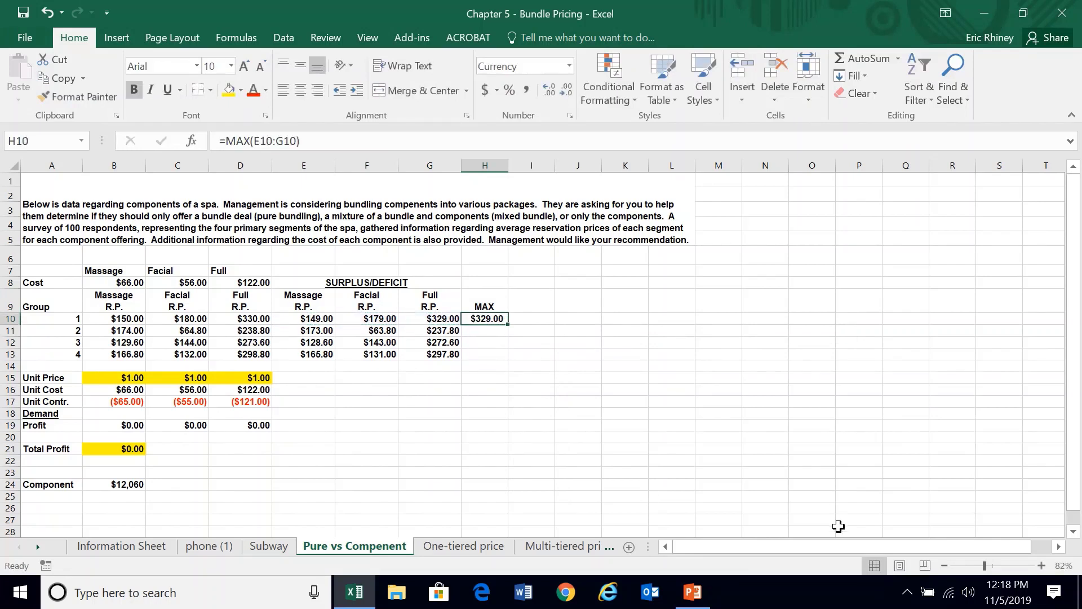
left_click_drag(508, 324, 505, 357)
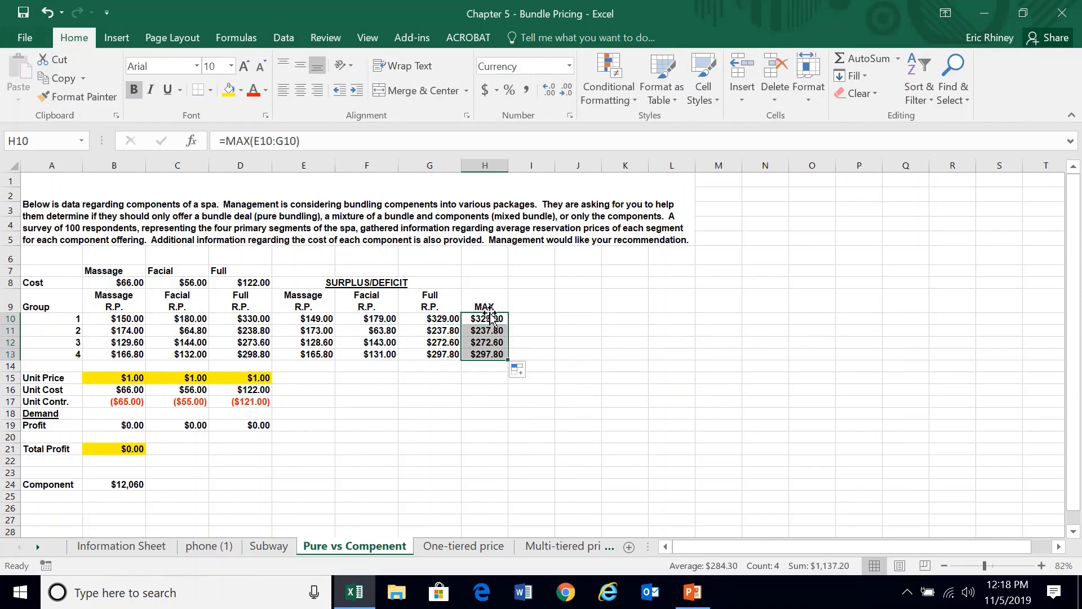
Step: Enter the heading MATCH in I9
left_click(513, 309)
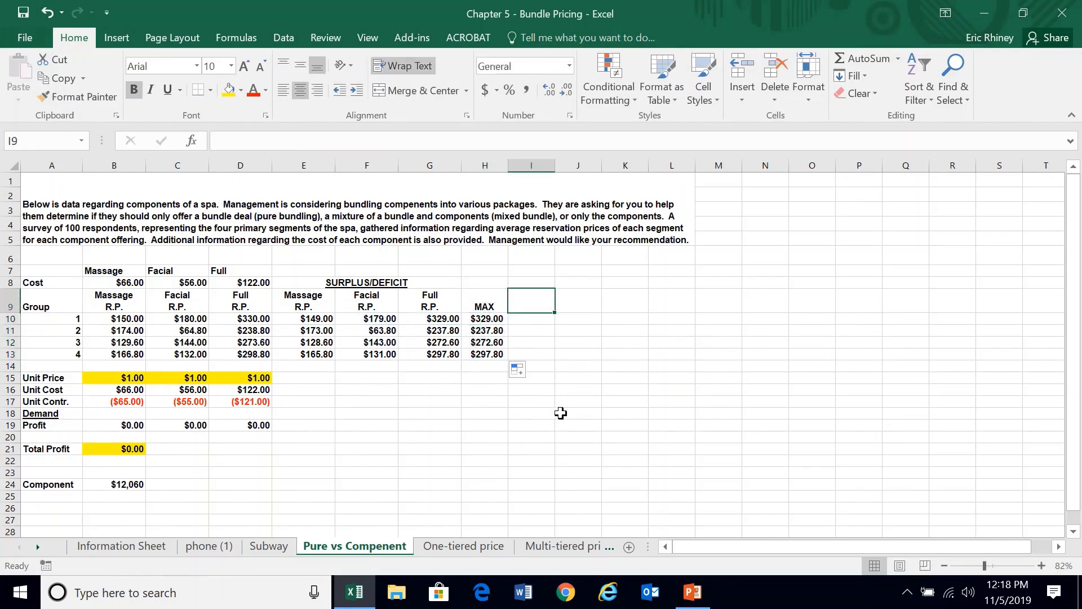
type("MATCH")
key("Return")
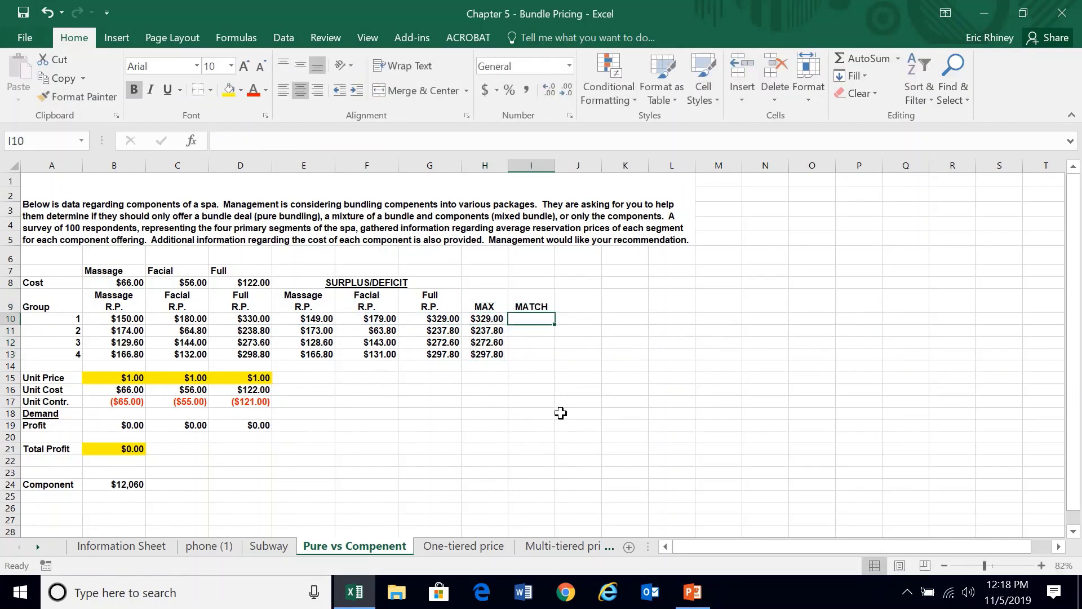
type("MATCH")
key("BackSpace")
key("BackSpace")
key("BackSpace")
key("BackSpace")
key("BackSpace")
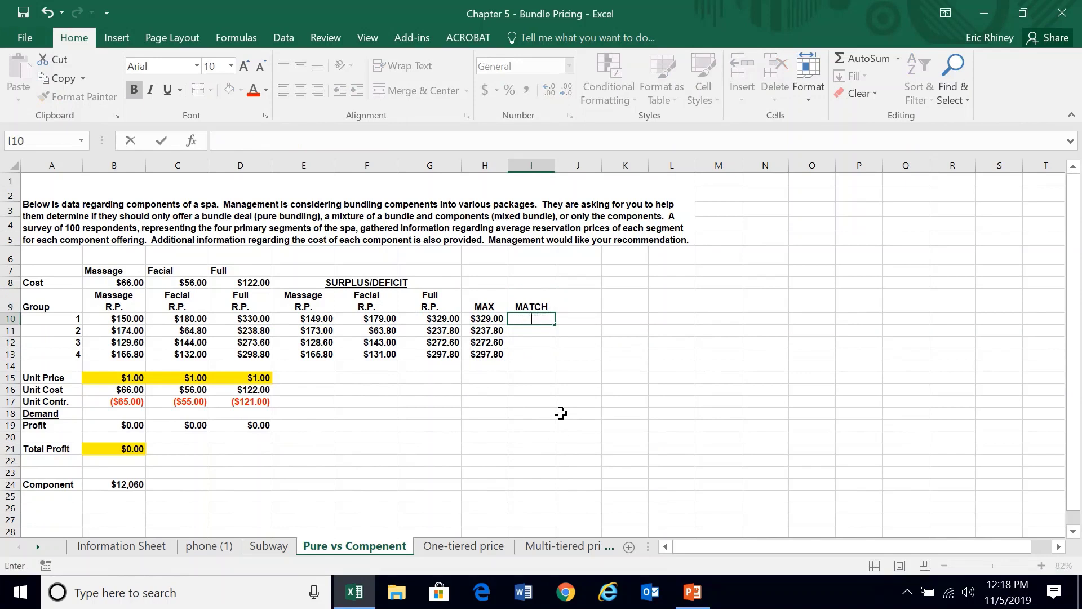
Step: Find the position of group 1's largest surplus in I10 with =MATCH(H10,E10:G10) and fill the formula down to I13
type("=MATC")
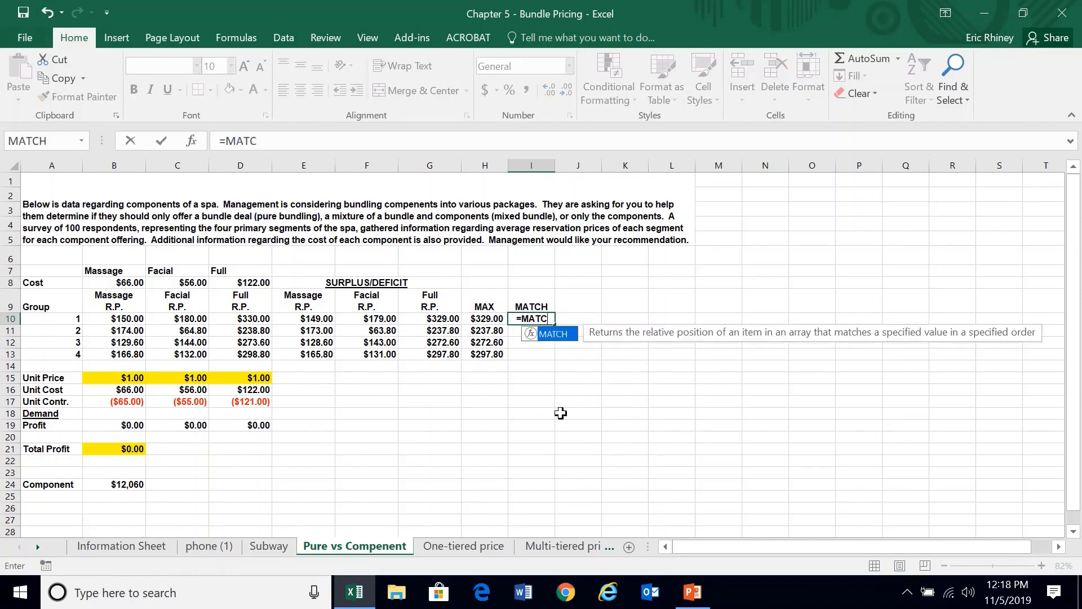
type("H(")
key("Left")
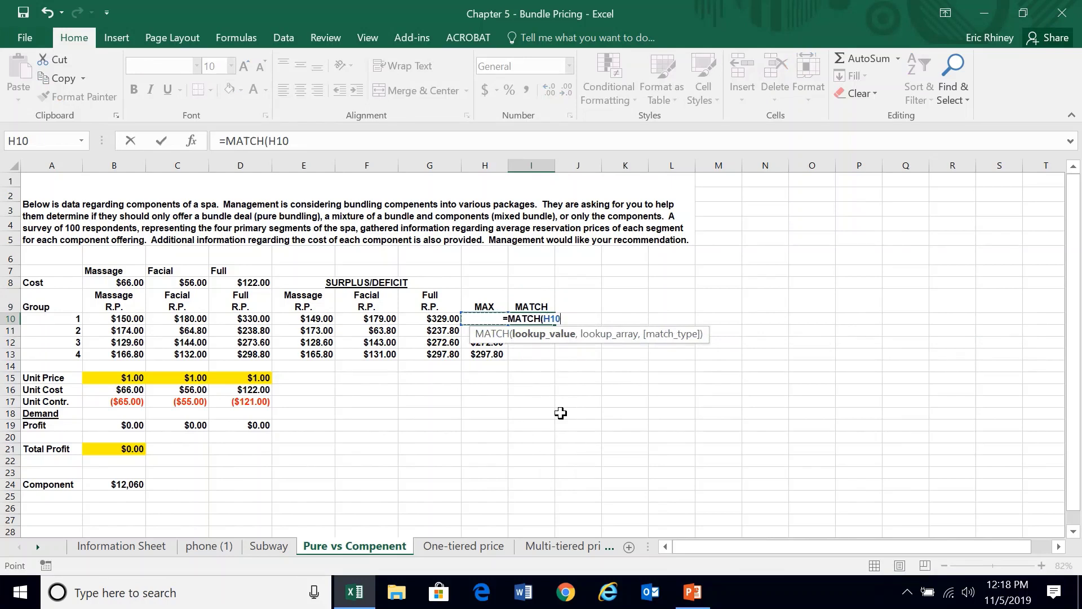
type(",")
key("Left")
key("Left")
key("shift+Left")
key("shift+Left")
key("Return")
key("Up")
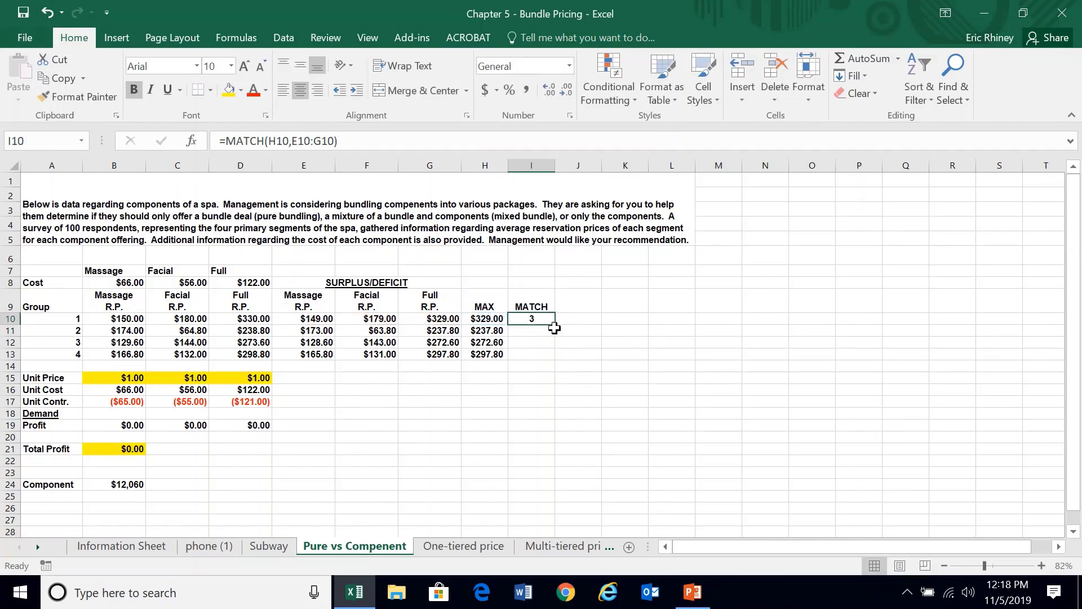
left_click_drag(555, 328, 551, 357)
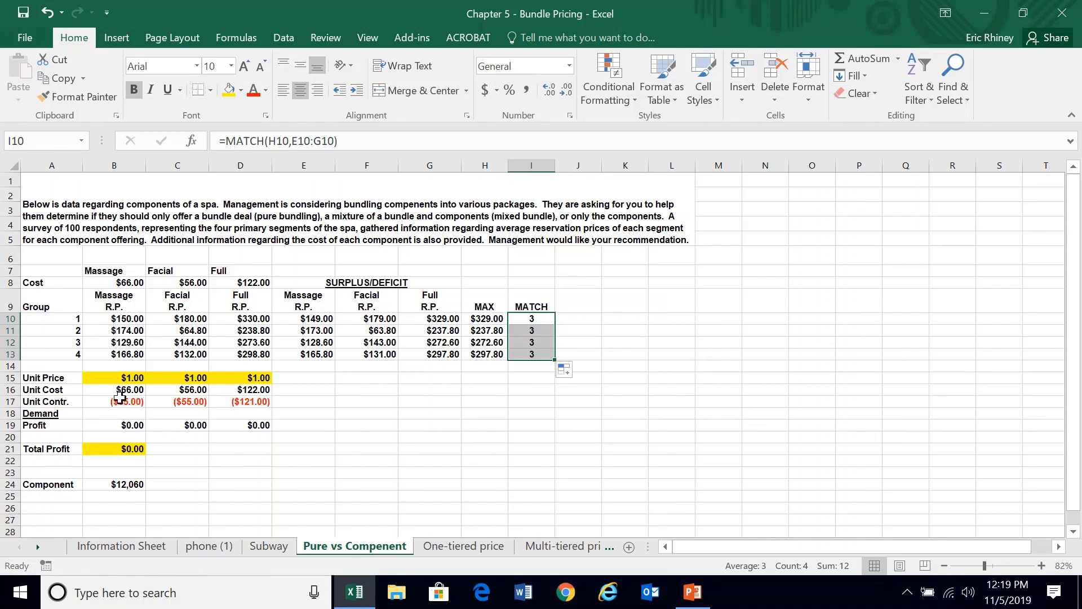
Step: Set the full package's unit price in D15 to 300
left_click(232, 382)
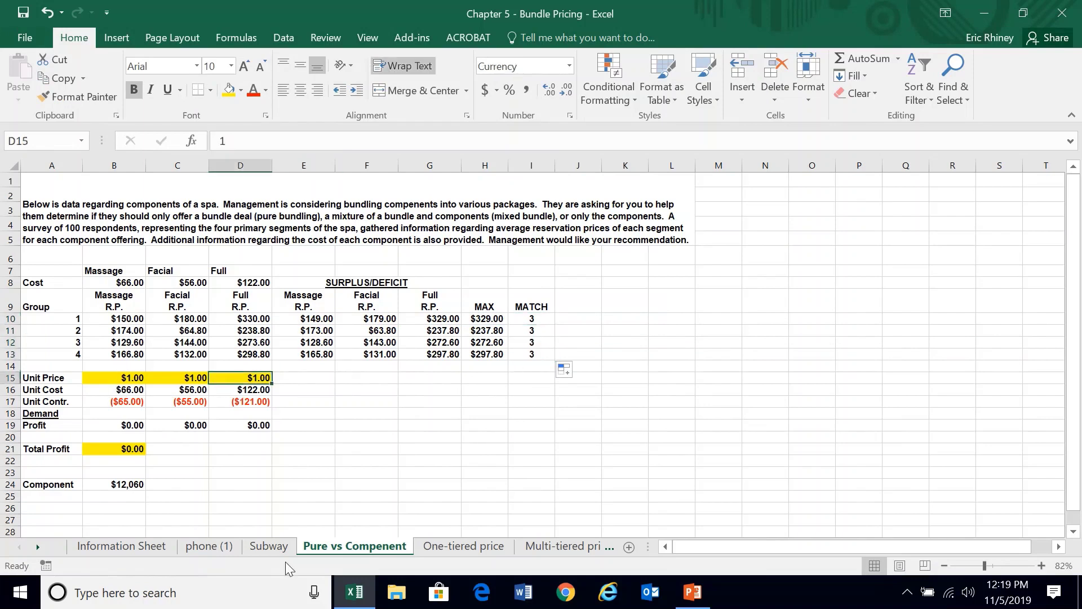
type("300")
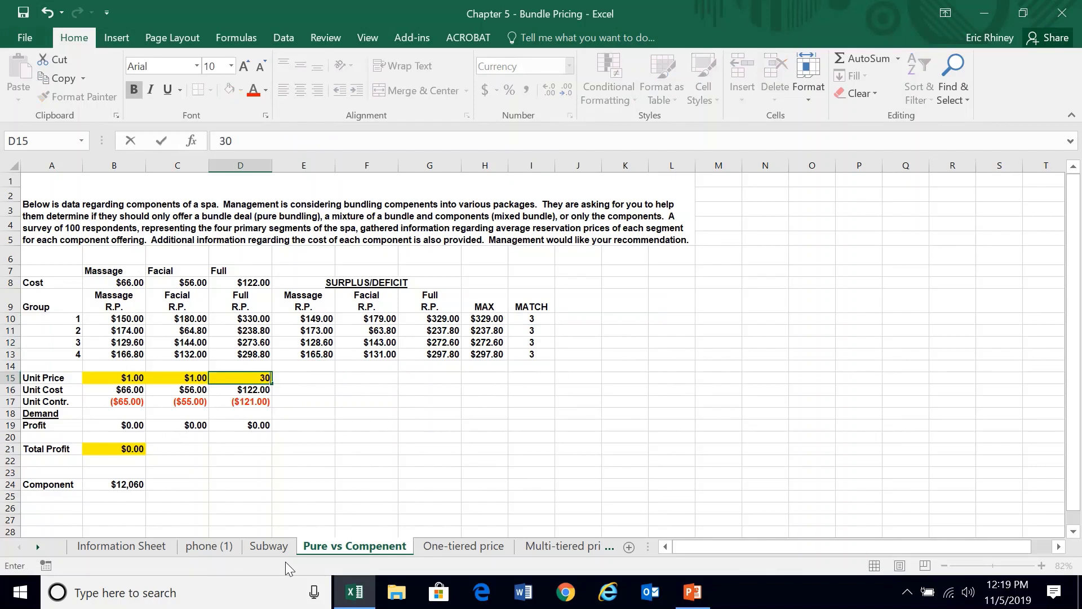
key("Return")
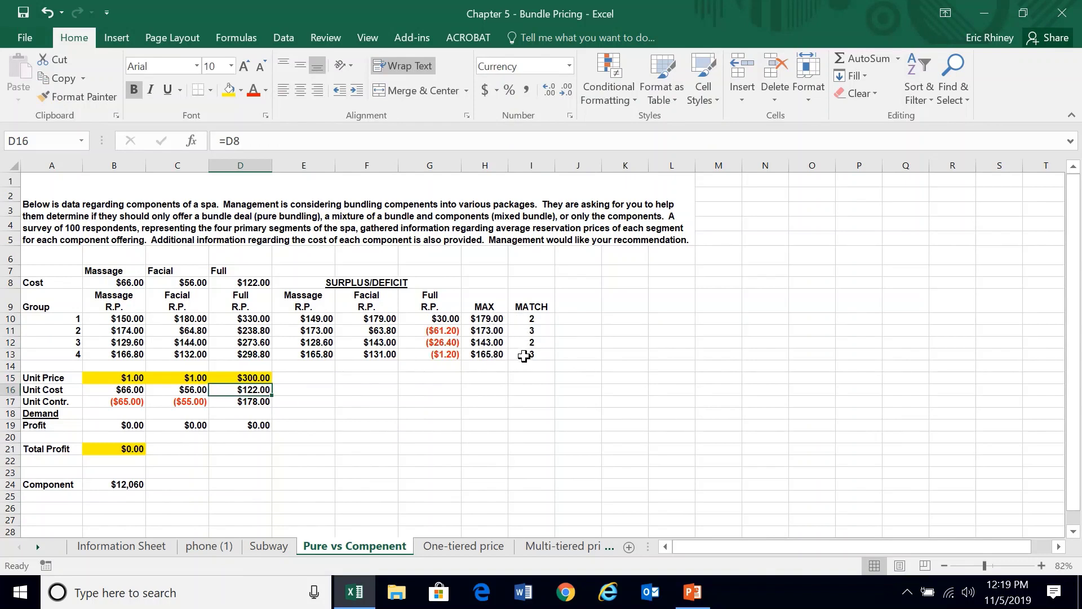
Step: Start the massage demand formula in B18 as =IF(I10=1,25,0)+IF(I11=1,25,0)
left_click(124, 416)
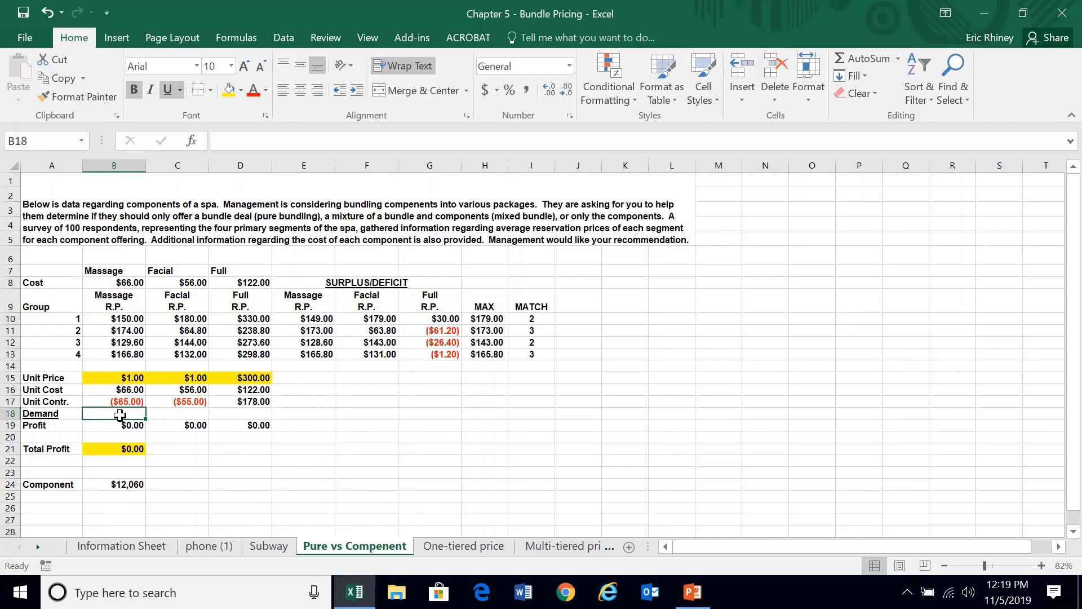
type("=I")
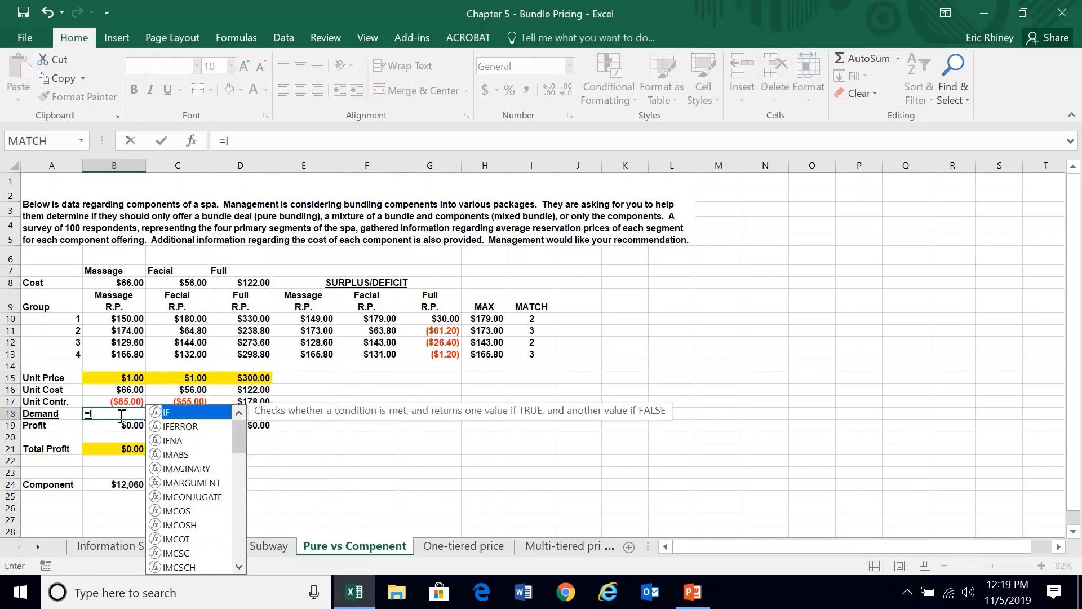
type("F(")
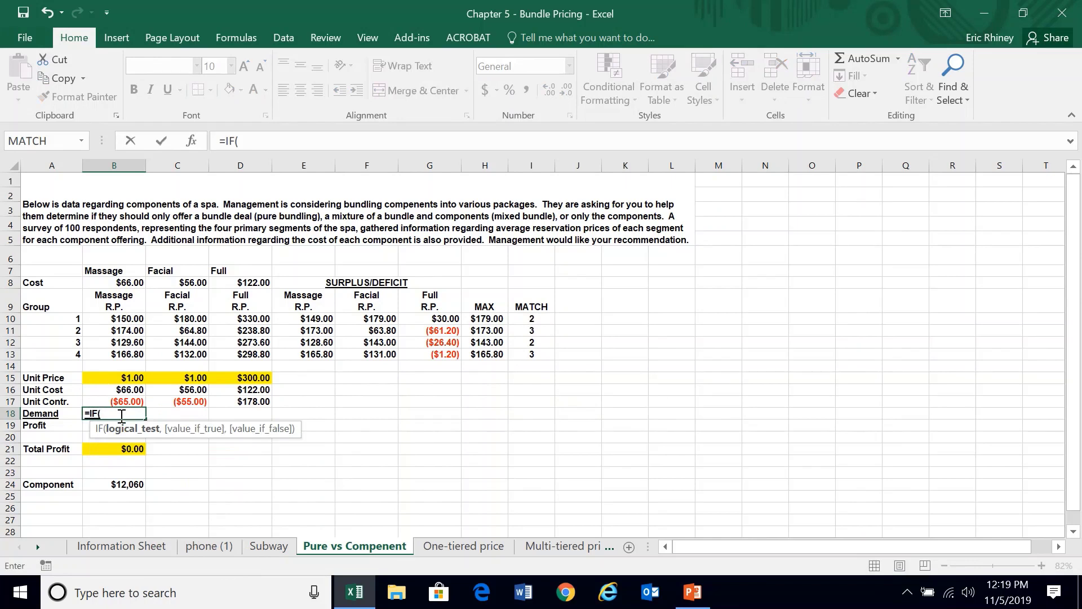
left_click(519, 319)
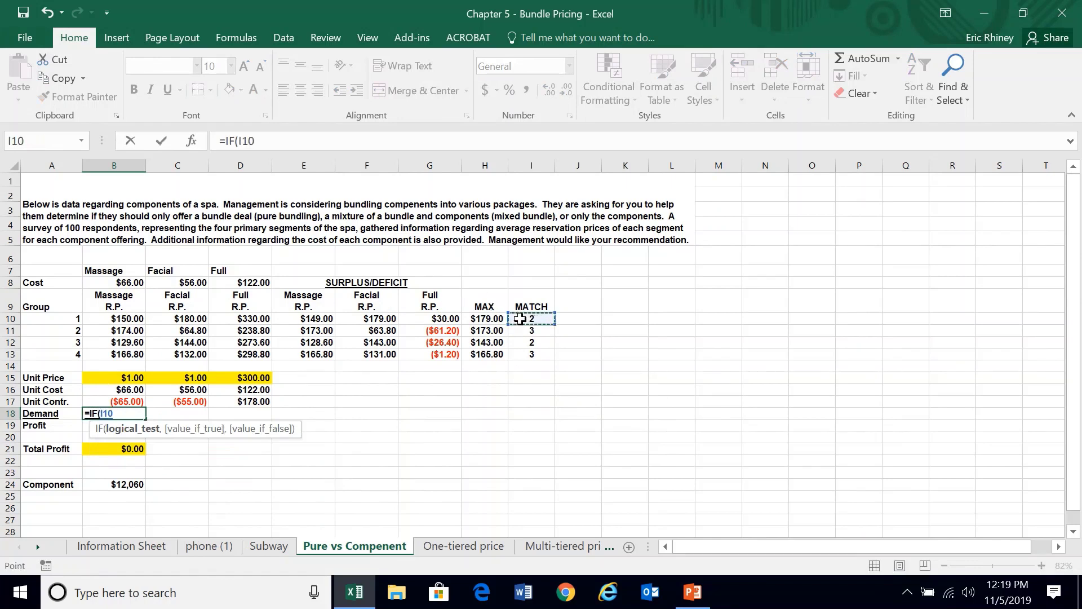
type("=1,25,0")
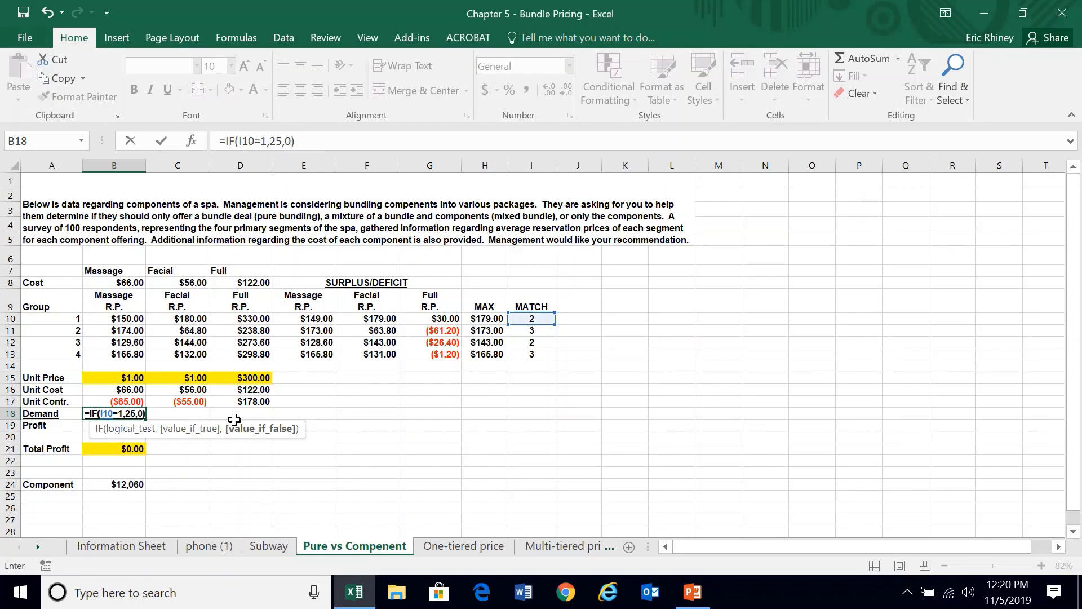
type("+")
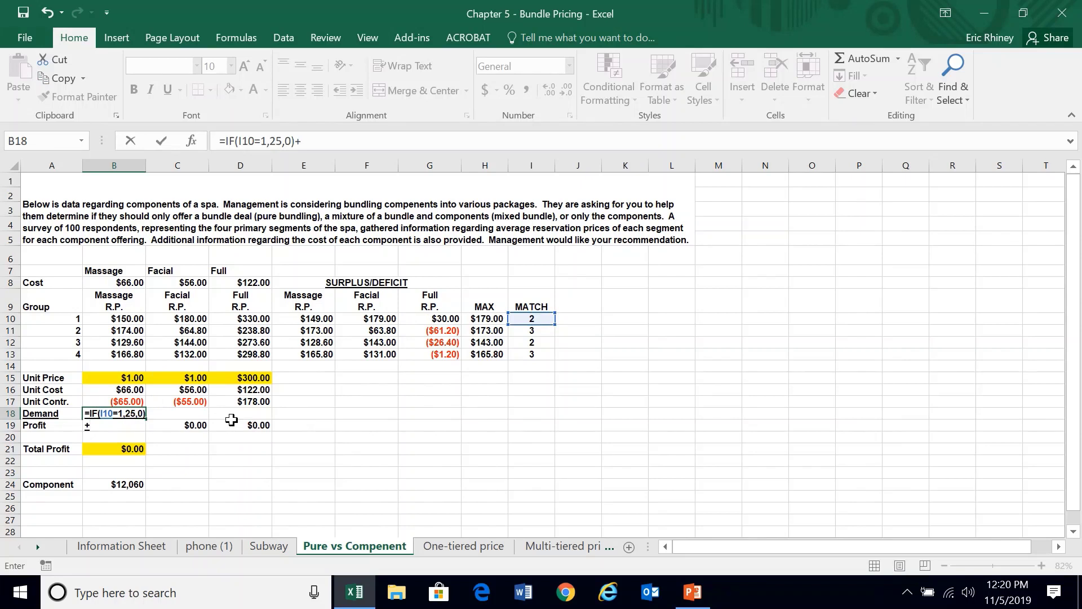
type("IF")
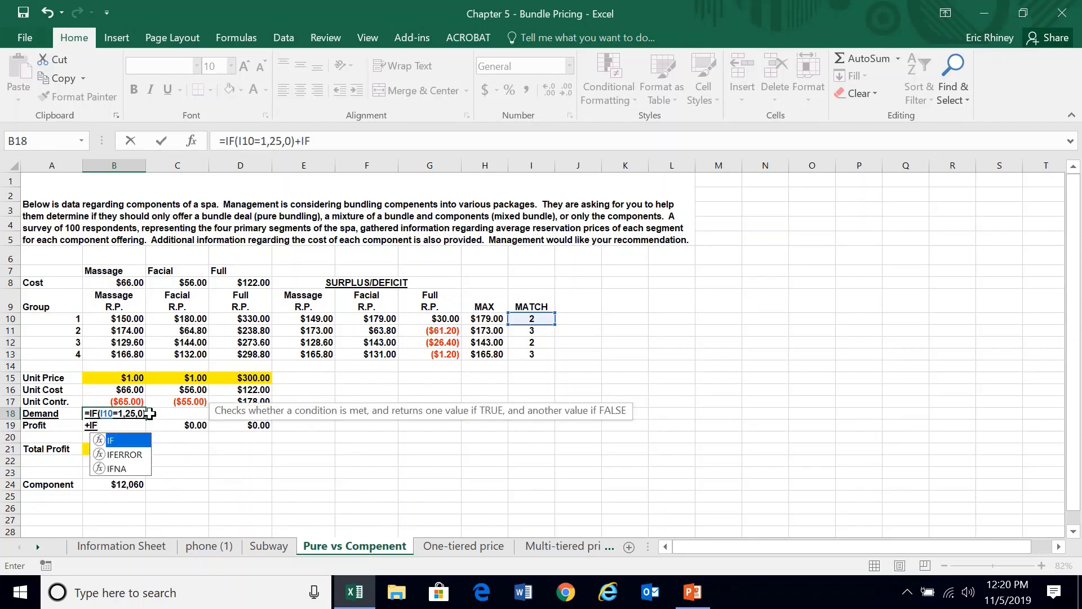
type("(")
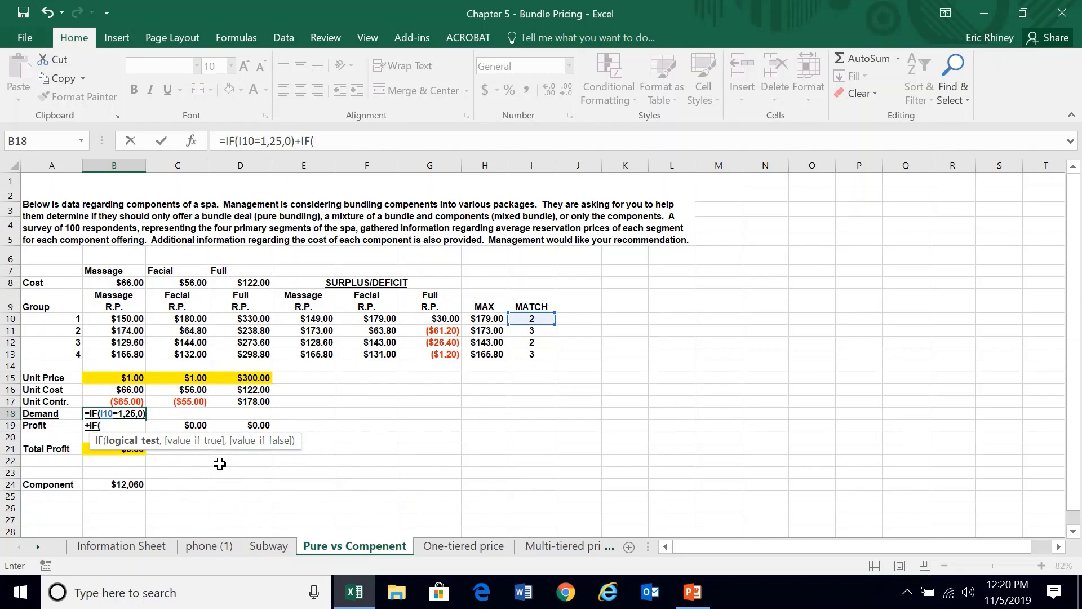
left_click(531, 333)
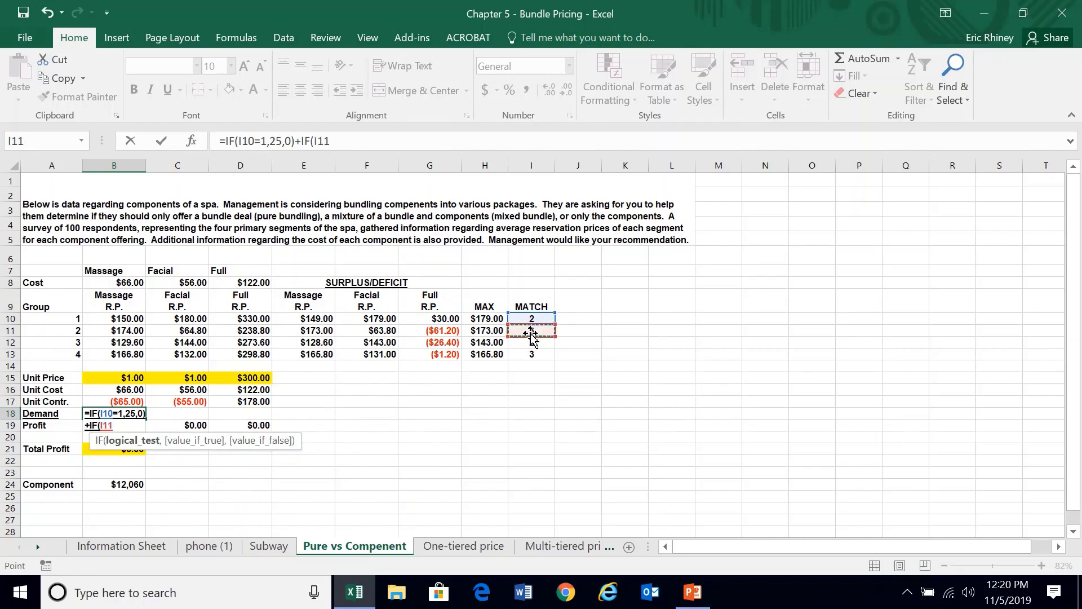
type("=1,")
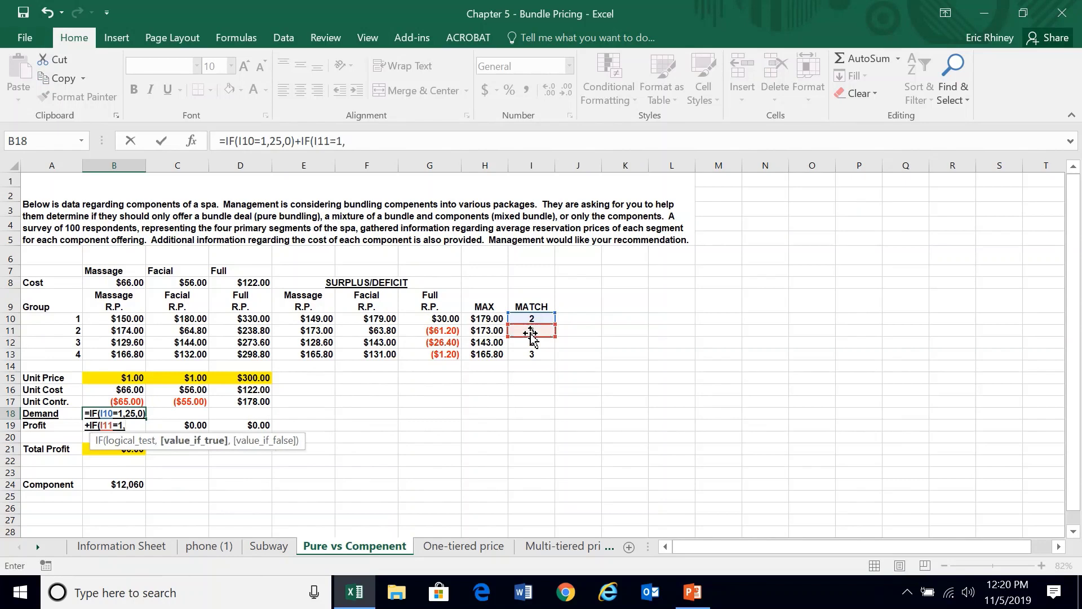
type("25,0")
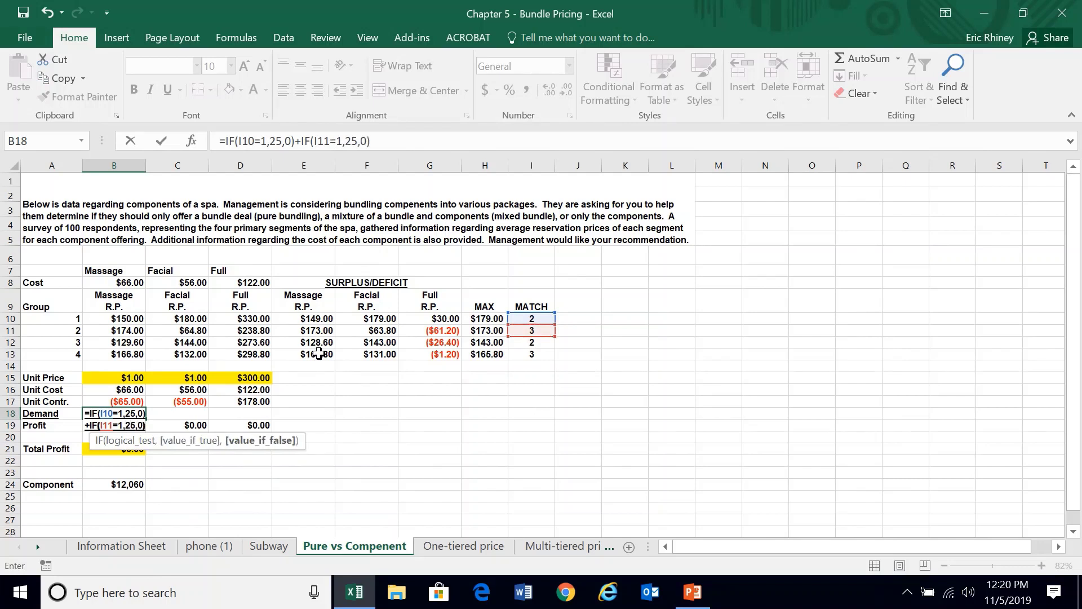
Step: Make the I10 and I11 references in B18's formula absolute and add matching IF terms for $I$12 and $I$13
left_click(245, 141)
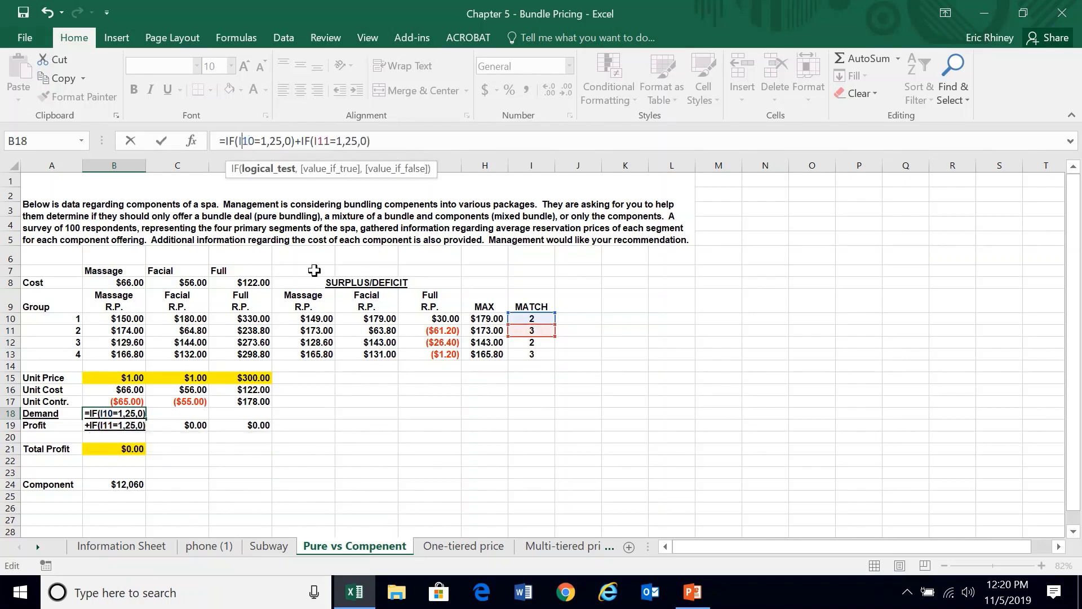
key("F4")
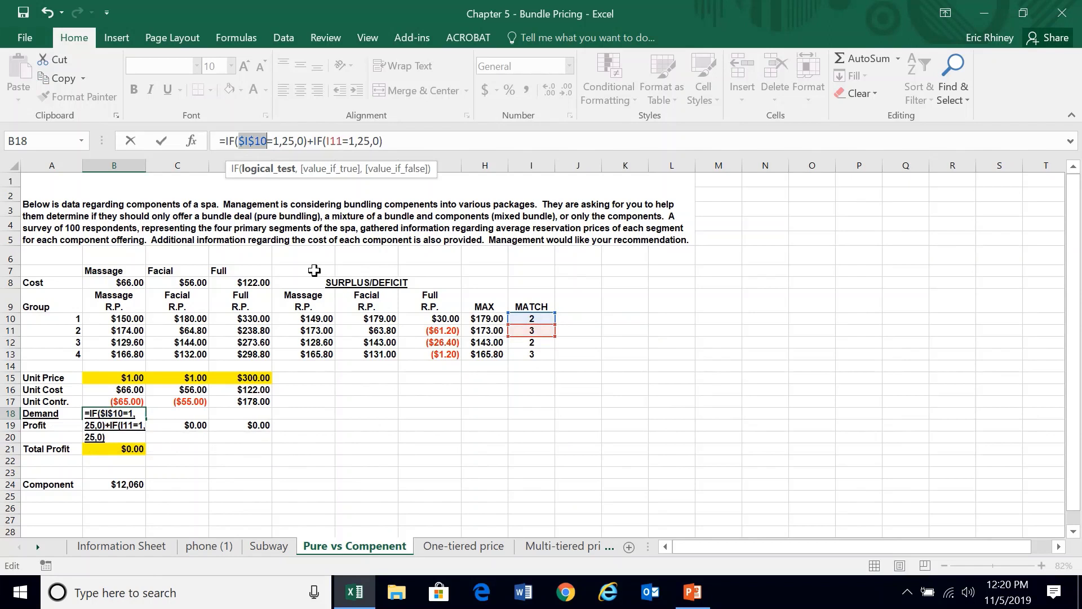
left_click(333, 140)
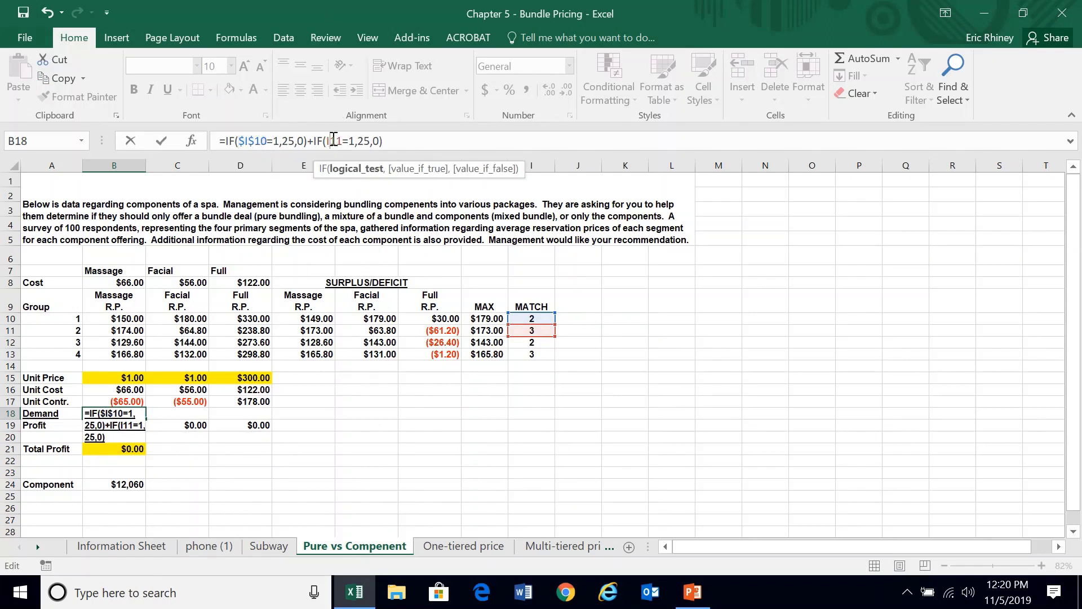
key("F4")
left_click(417, 137)
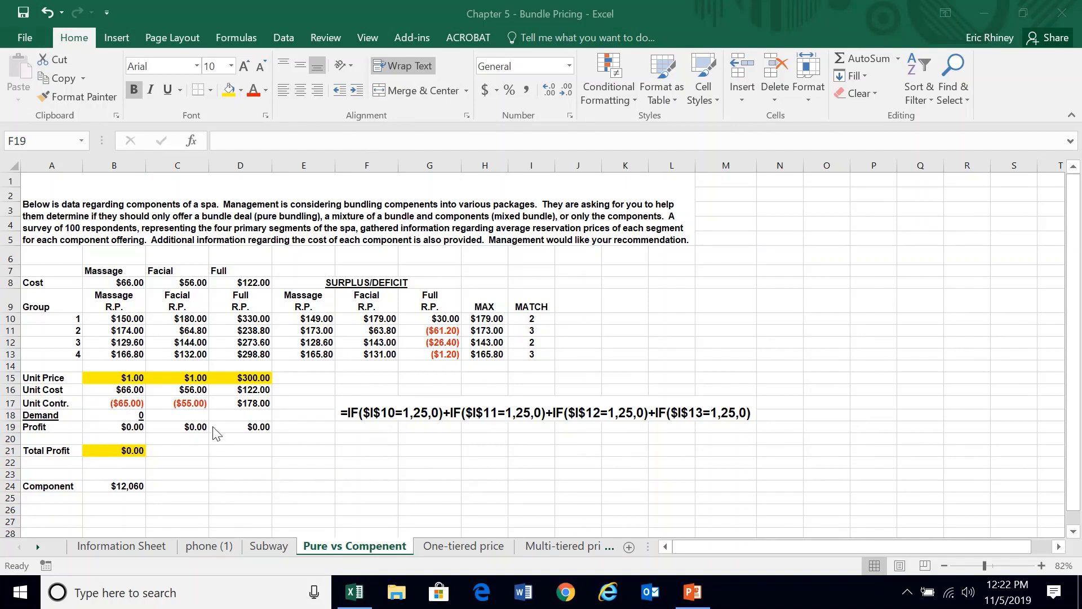
left_click(127, 417)
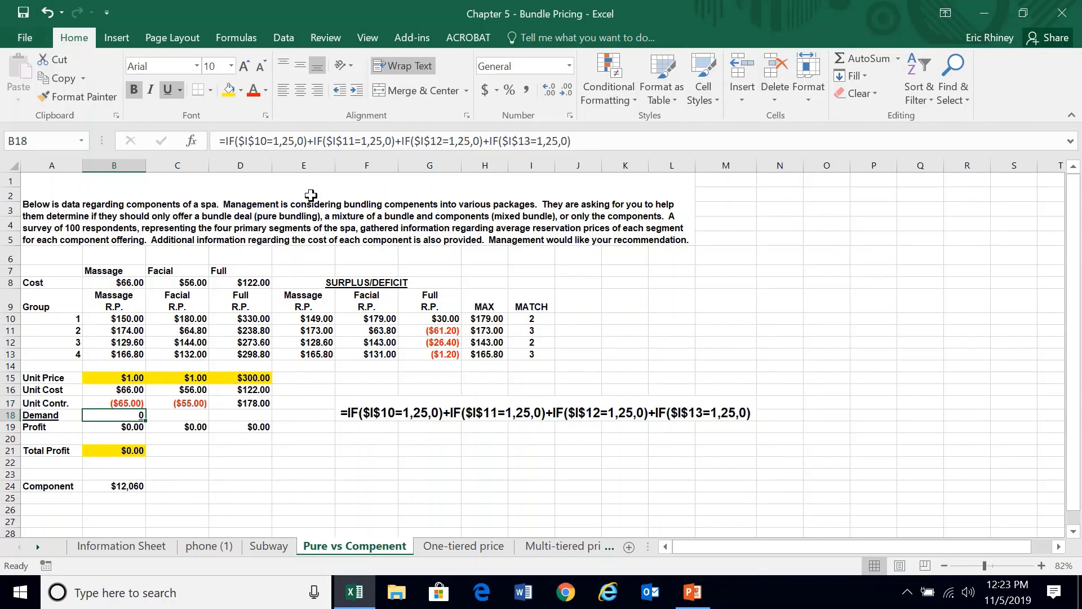
mouse_move(434, 23)
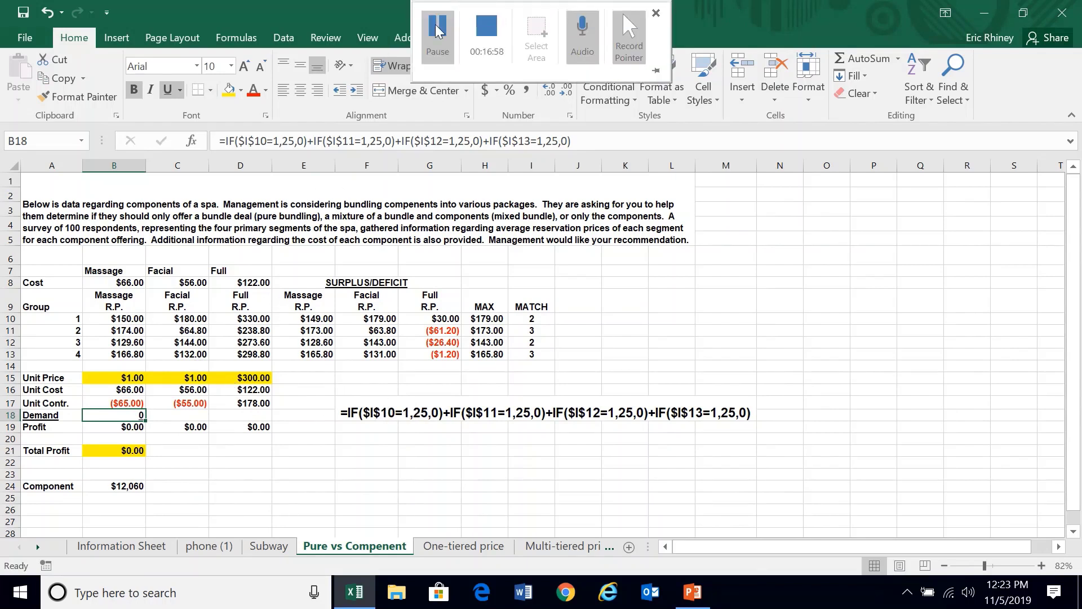
left_click(437, 34)
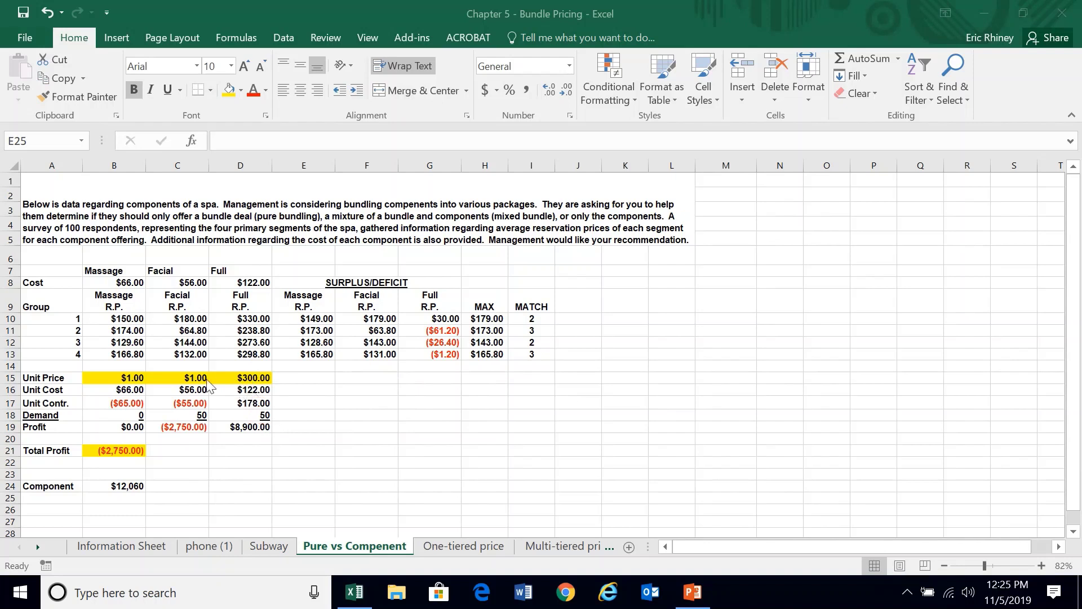
Step: Set the facial's unit price in C15 to 145
left_click(190, 378)
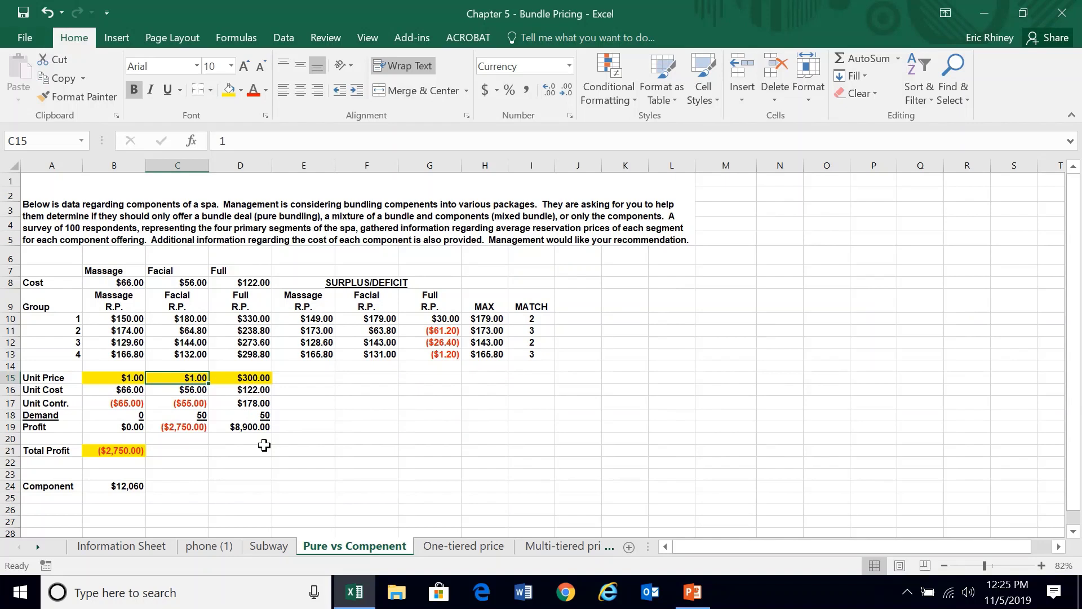
type("145")
key("Return")
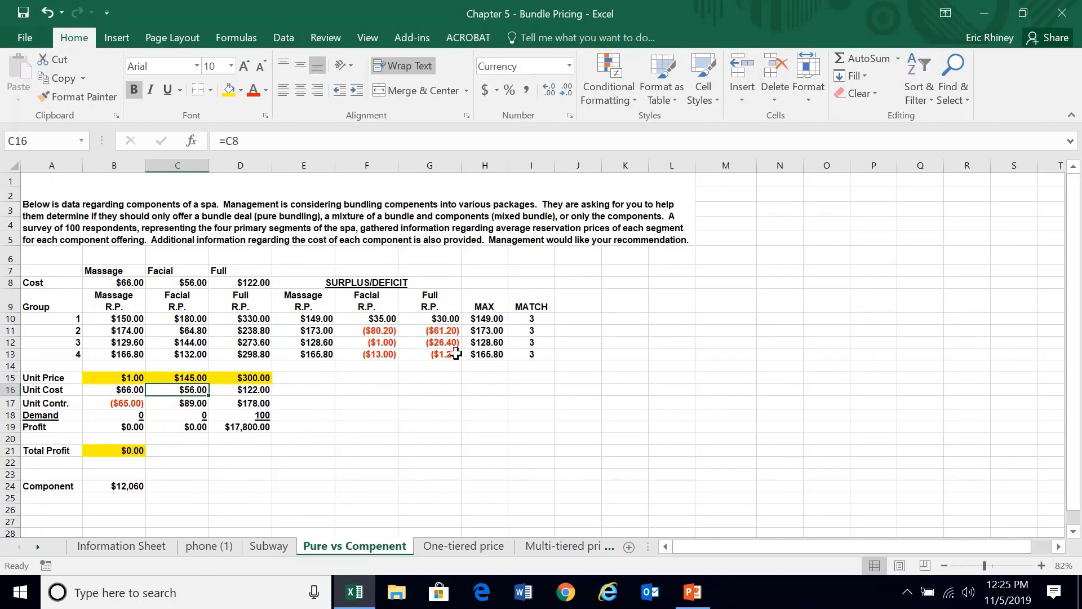
Step: Change the formula in I10 to the exact match =MATCH(H10,E10:G10,0) and fill it down to I13
left_click(248, 381)
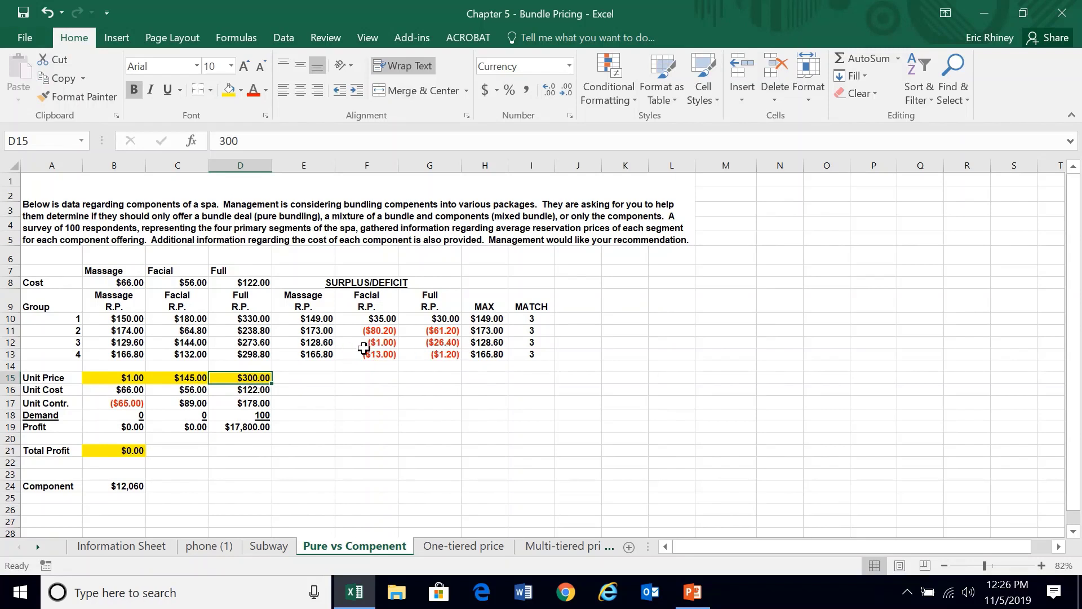
left_click(519, 340)
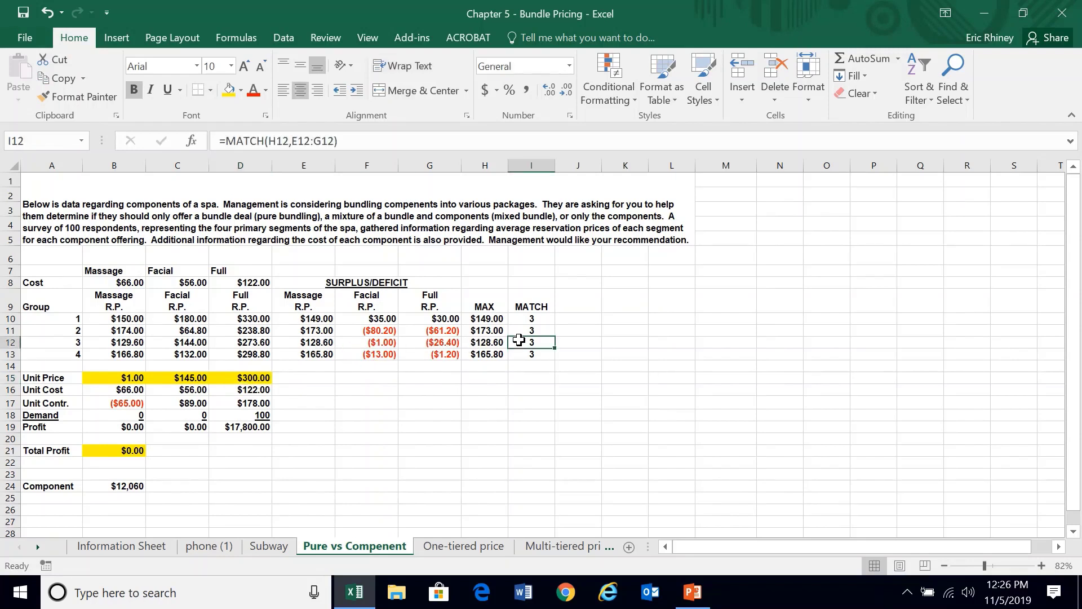
left_click(514, 318)
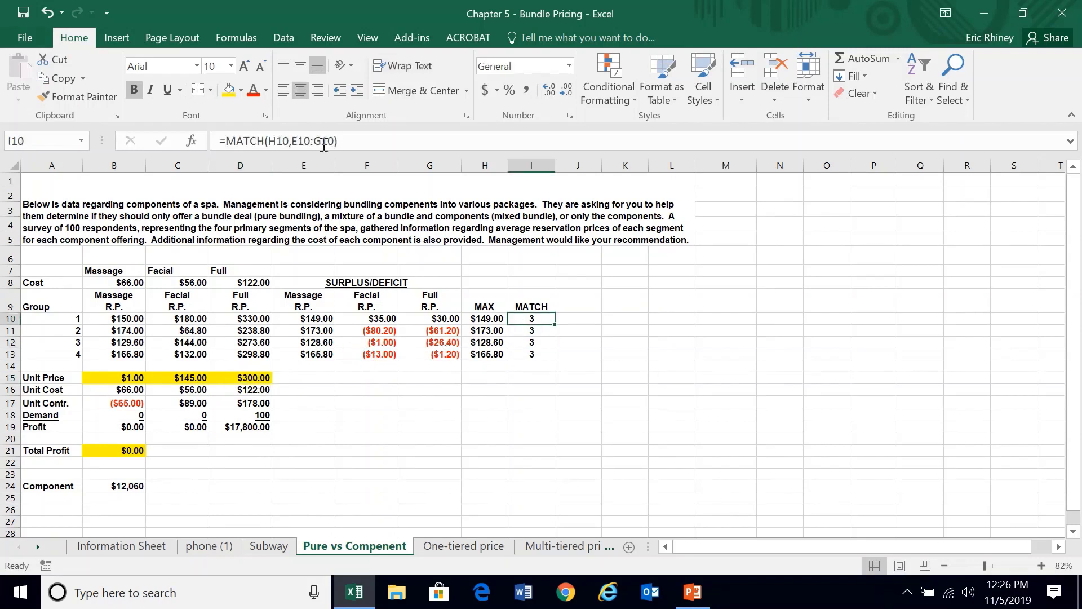
left_click(335, 138)
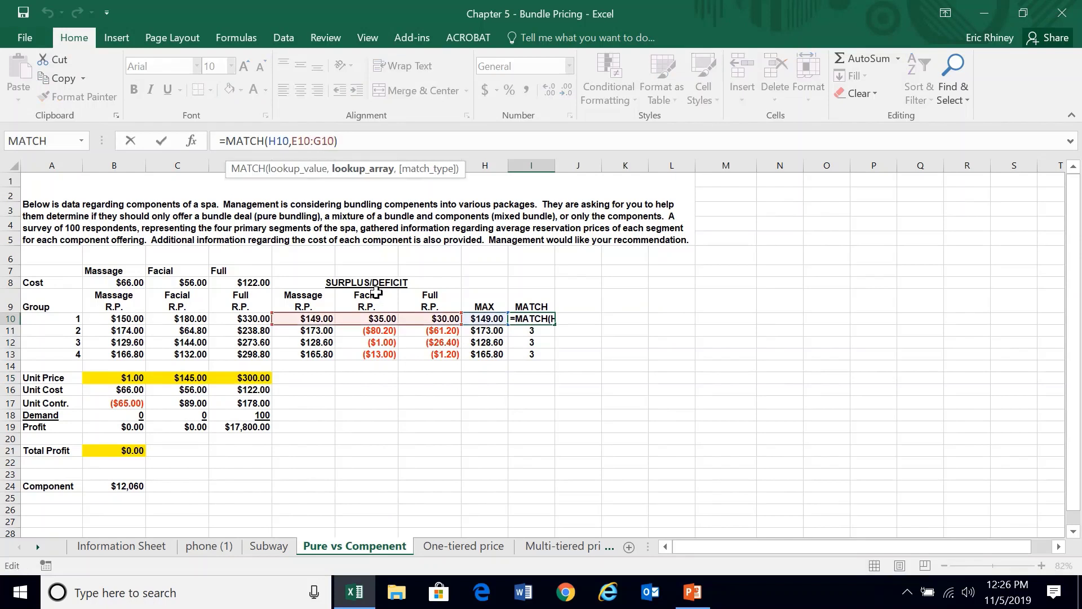
type(",")
type("0")
key("Return")
key("Up")
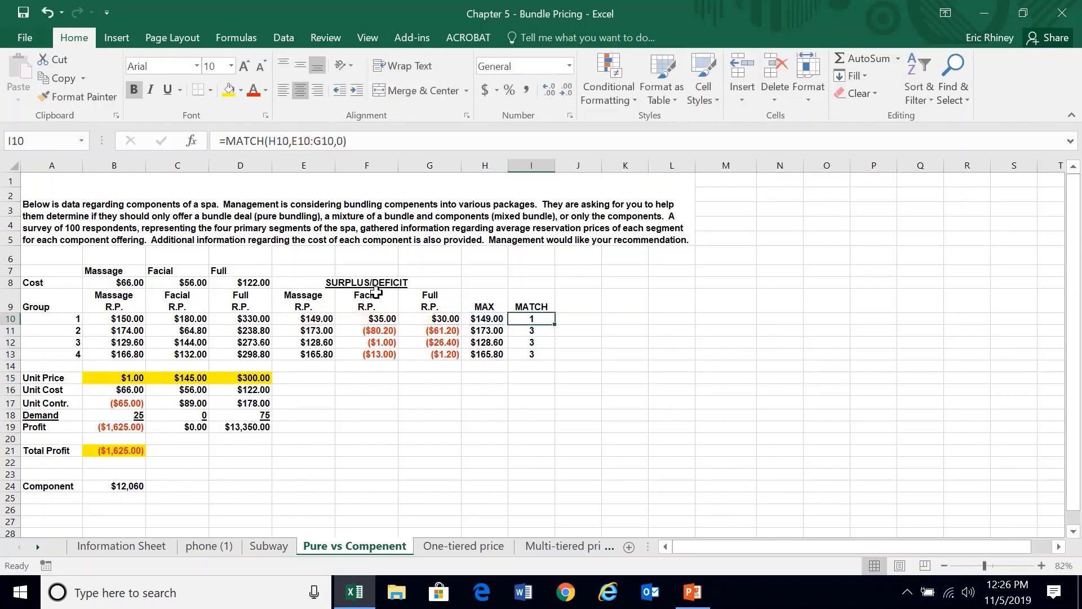
left_click_drag(556, 324, 555, 361)
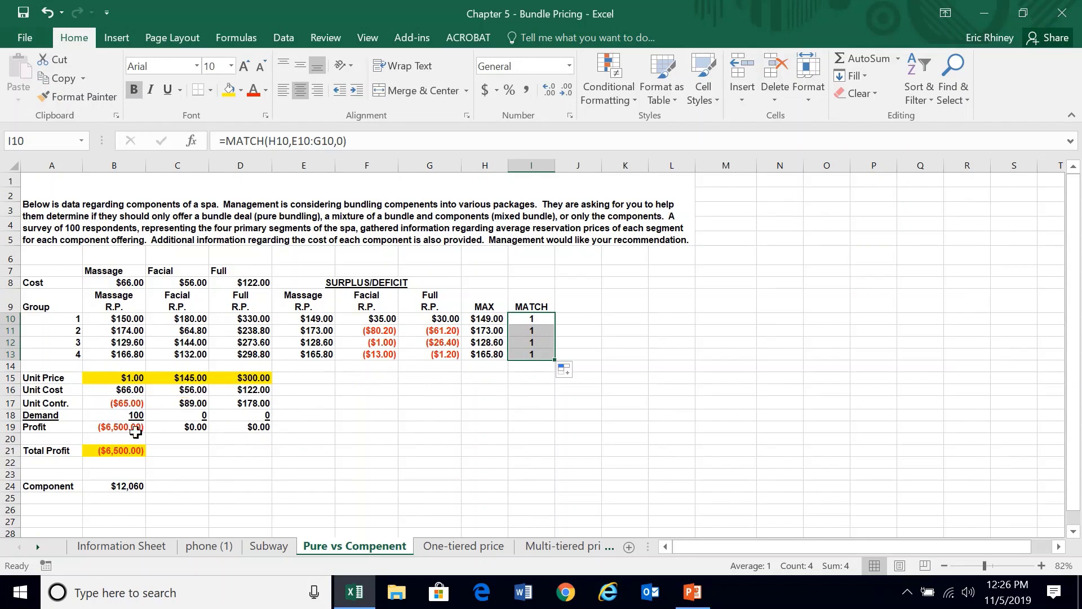
Step: Set the massage's unit price in B15 to 140 and the full package's in D15 to 250
left_click(129, 381)
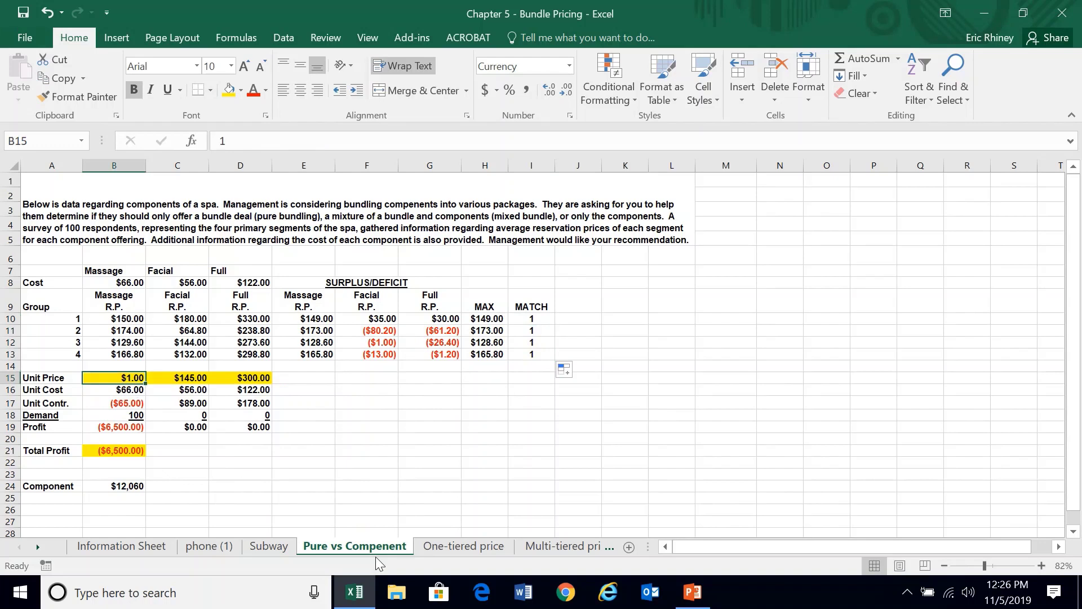
type("140")
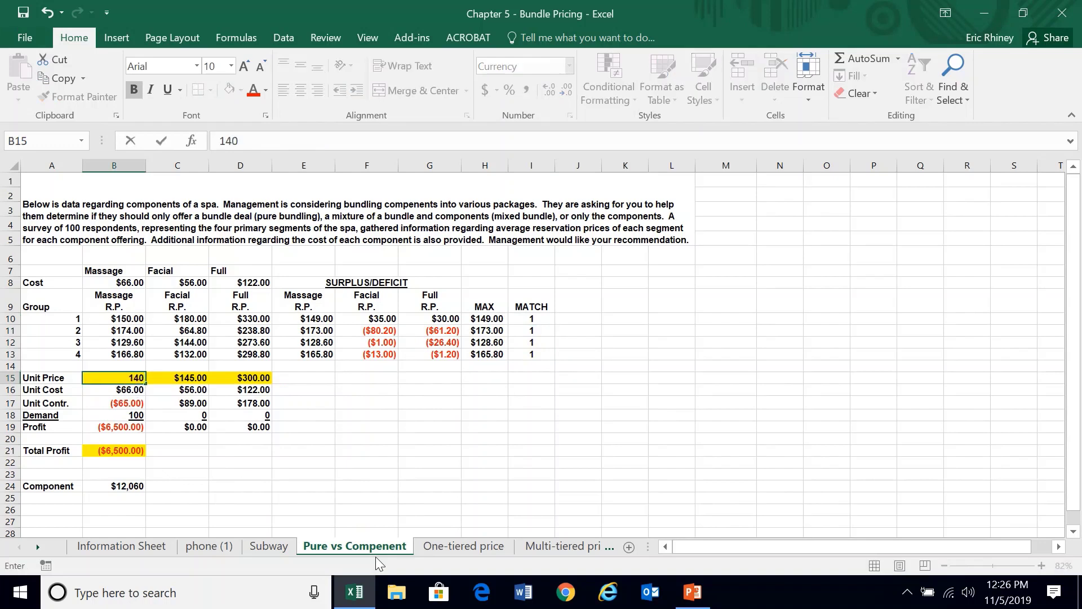
key("Return")
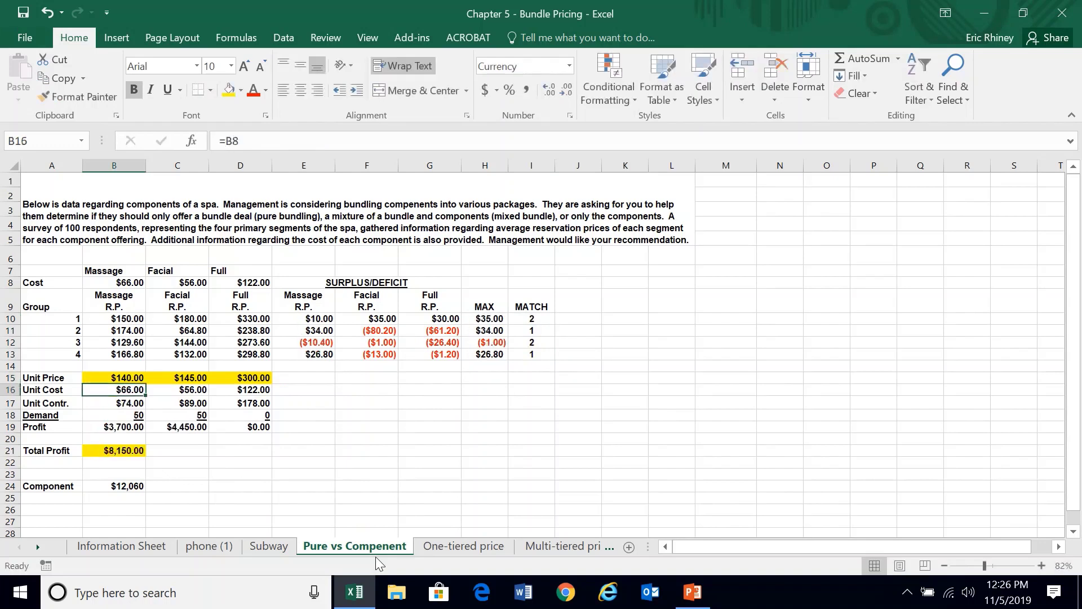
left_click(237, 382)
type("25")
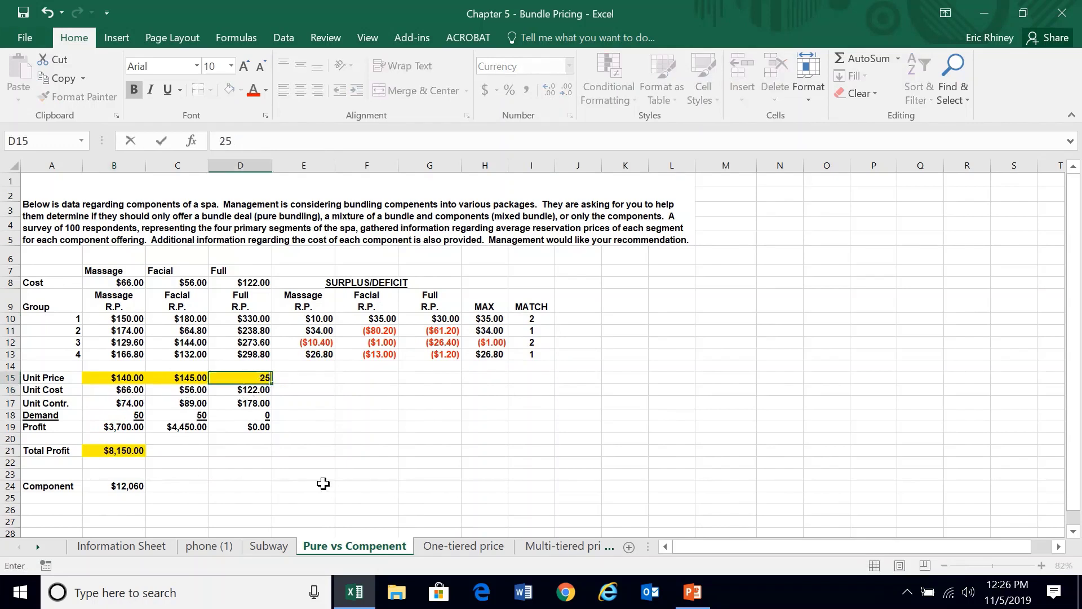
type("0")
key("Return")
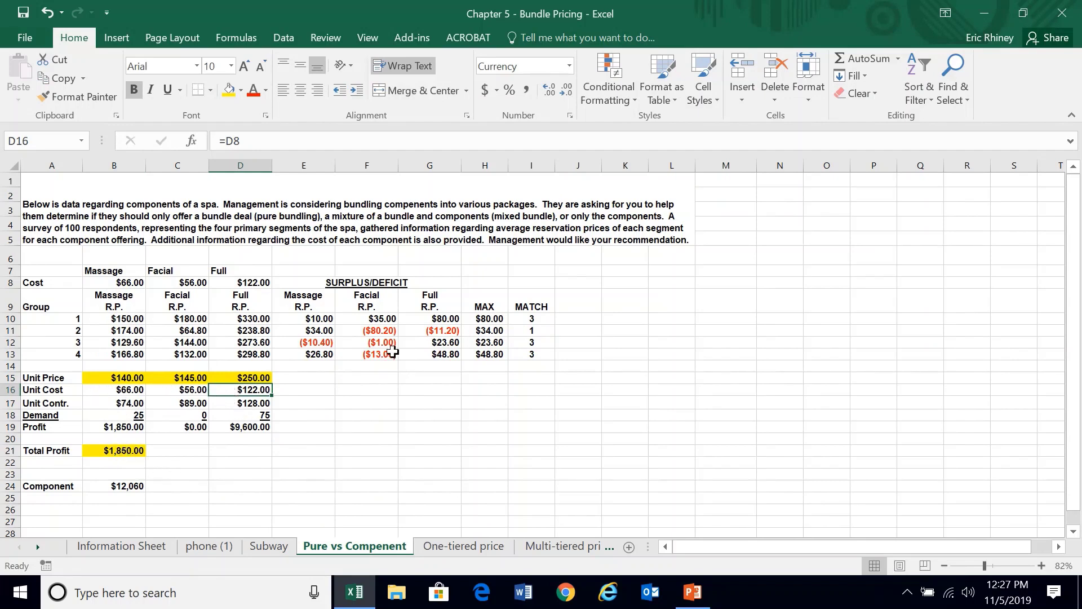
Step: Open Solver and set its changing variable cells to the three unit prices $B$15:$D$15
left_click(279, 39)
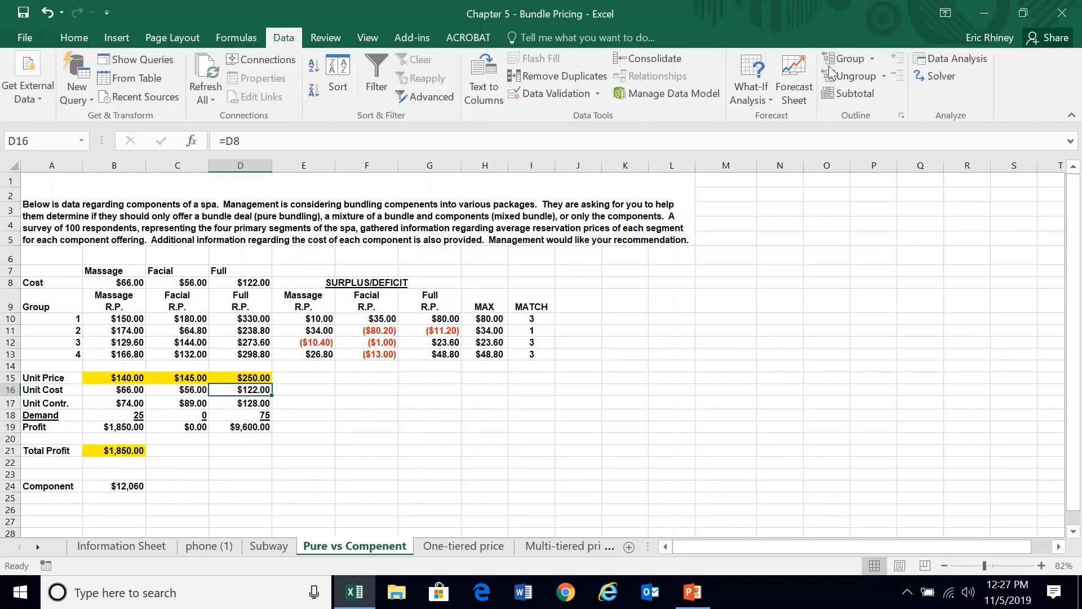
left_click(941, 77)
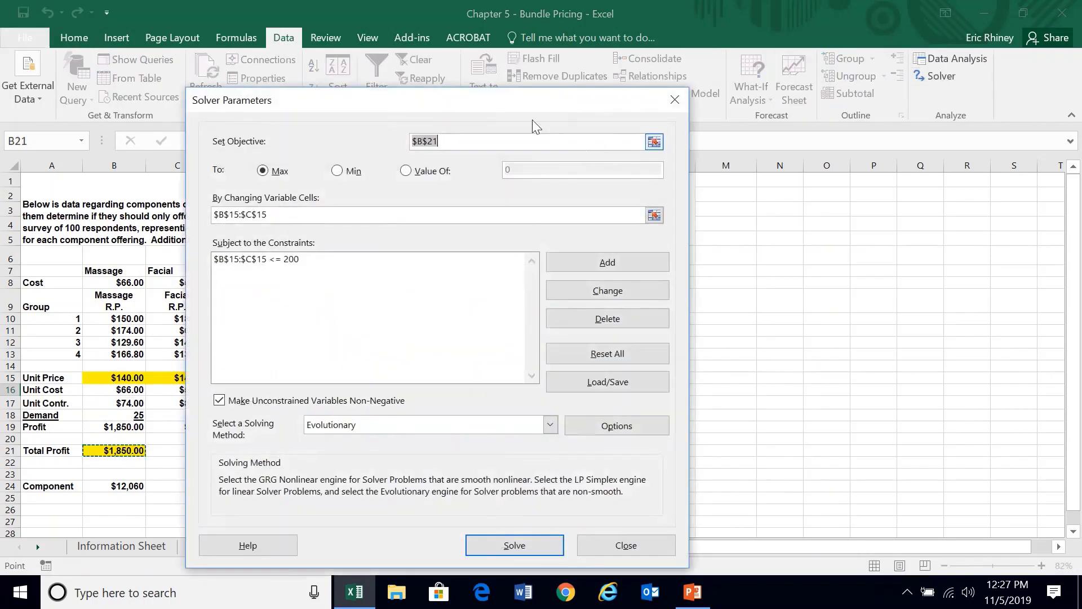
left_click_drag(529, 102, 809, 64)
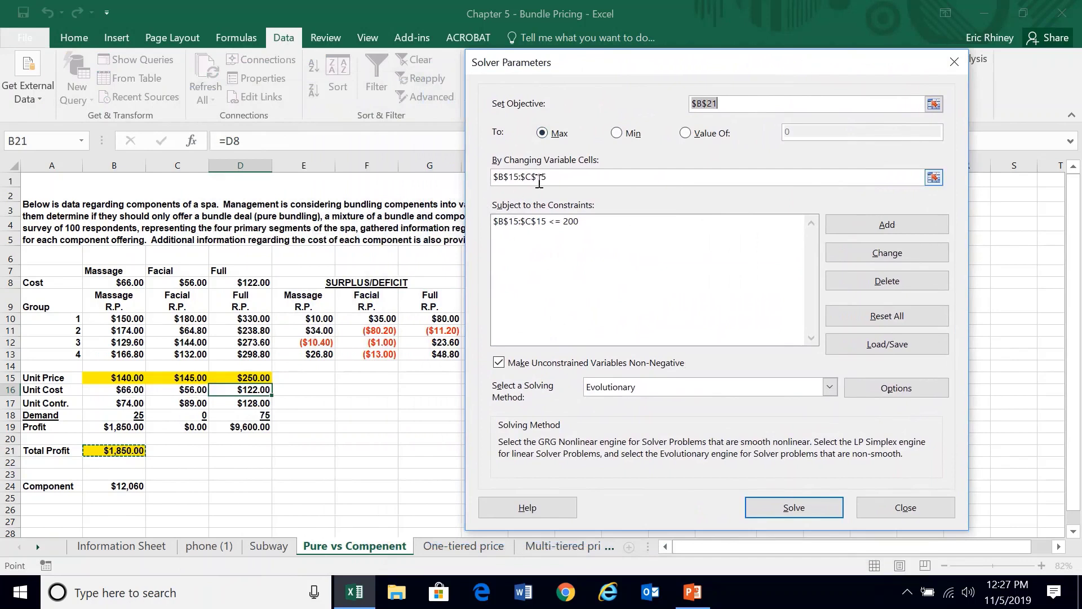
left_click(551, 178)
left_click_drag(470, 183, 481, 177)
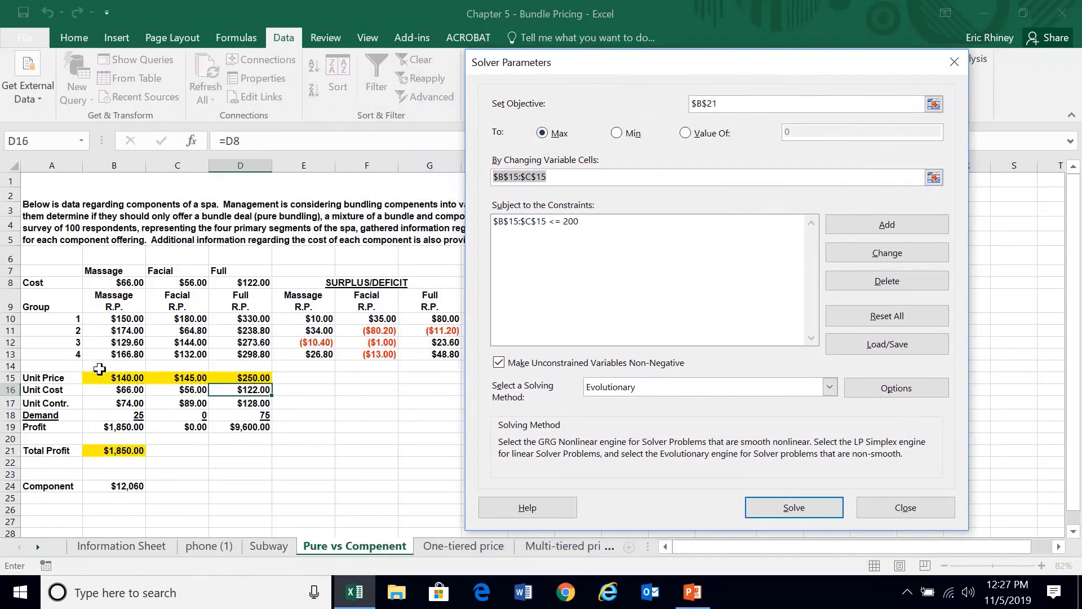
left_click_drag(102, 377, 251, 379)
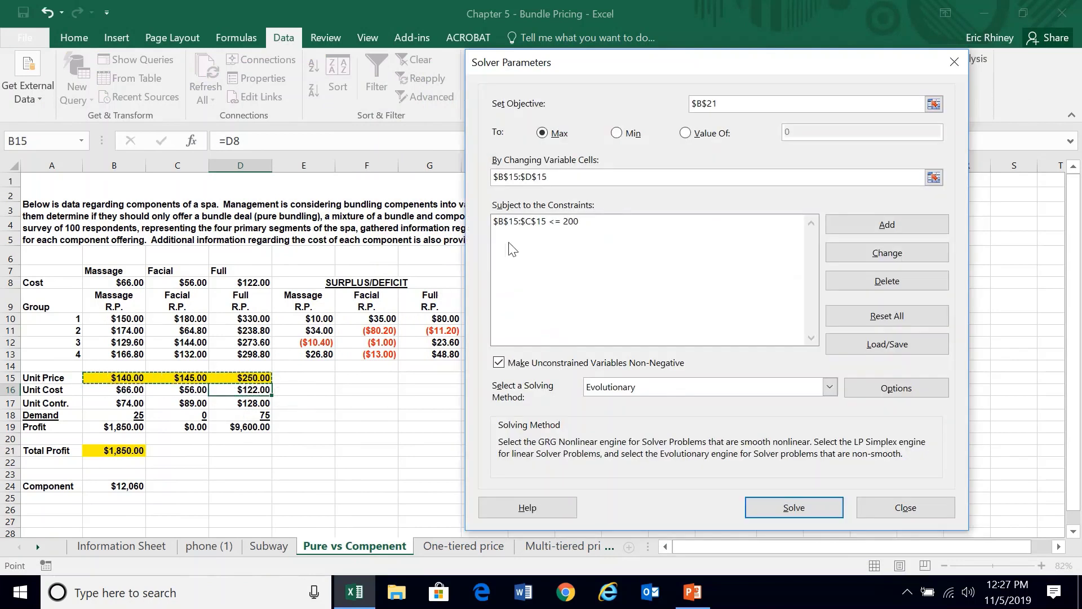
Step: Change the Solver constraint so that it covers $B$15:$D$15 <= 200
left_click(512, 223)
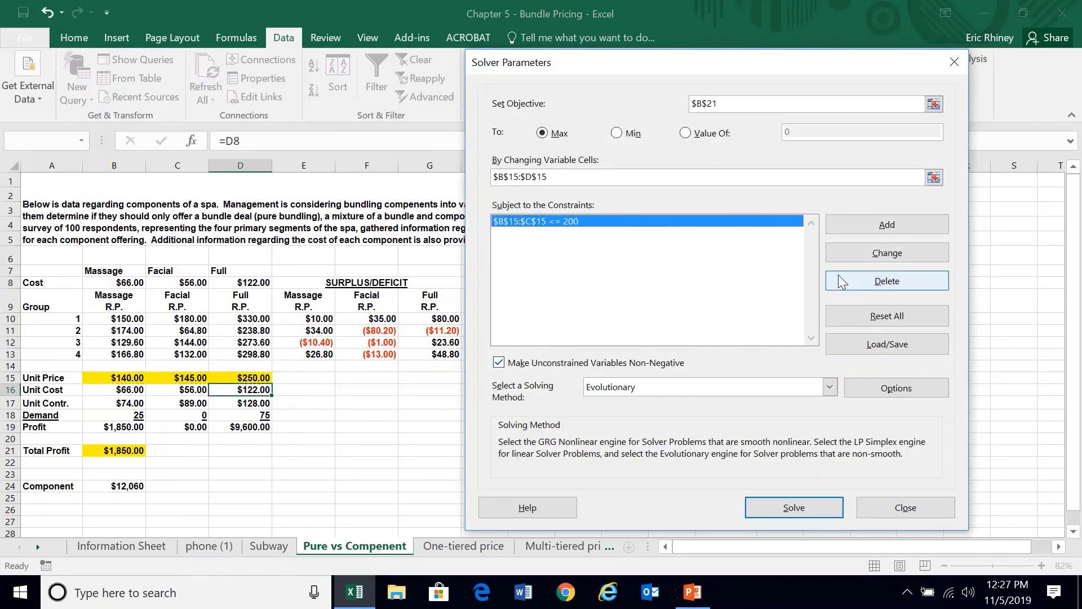
left_click(855, 252)
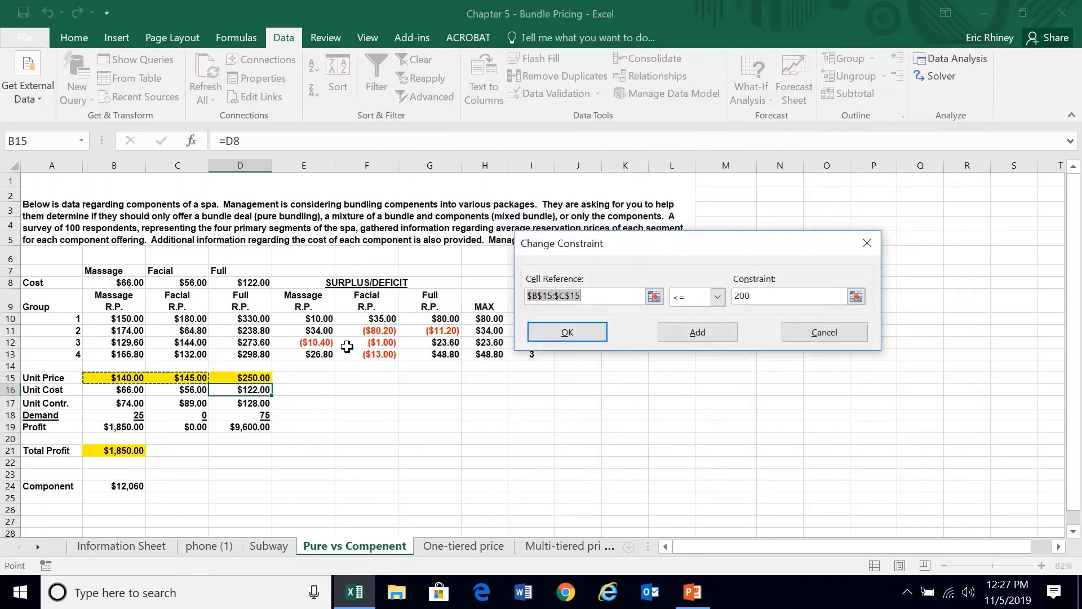
left_click_drag(126, 376, 238, 382)
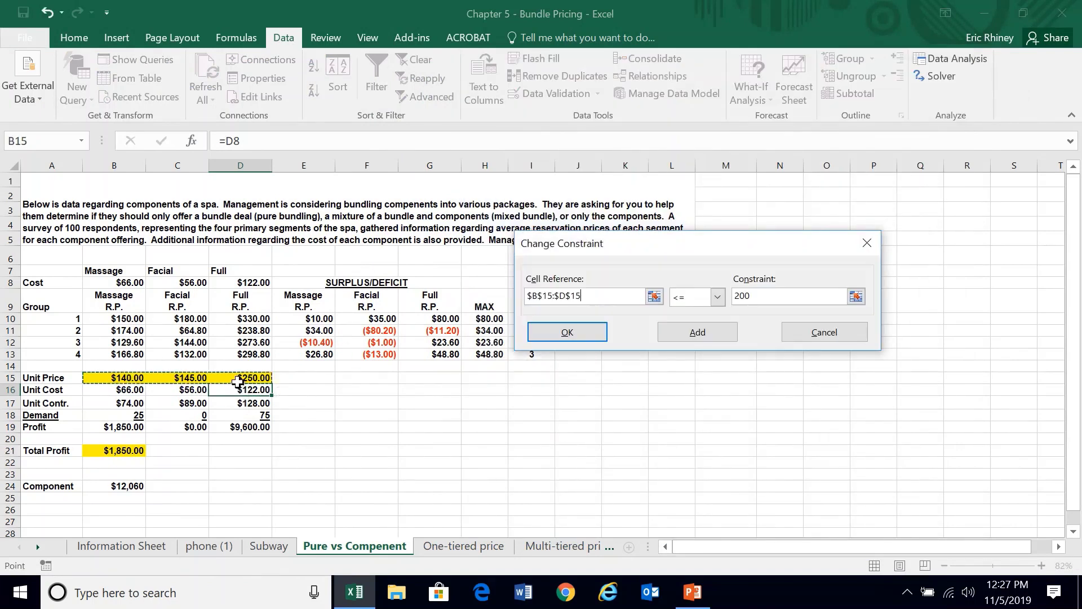
left_click(555, 333)
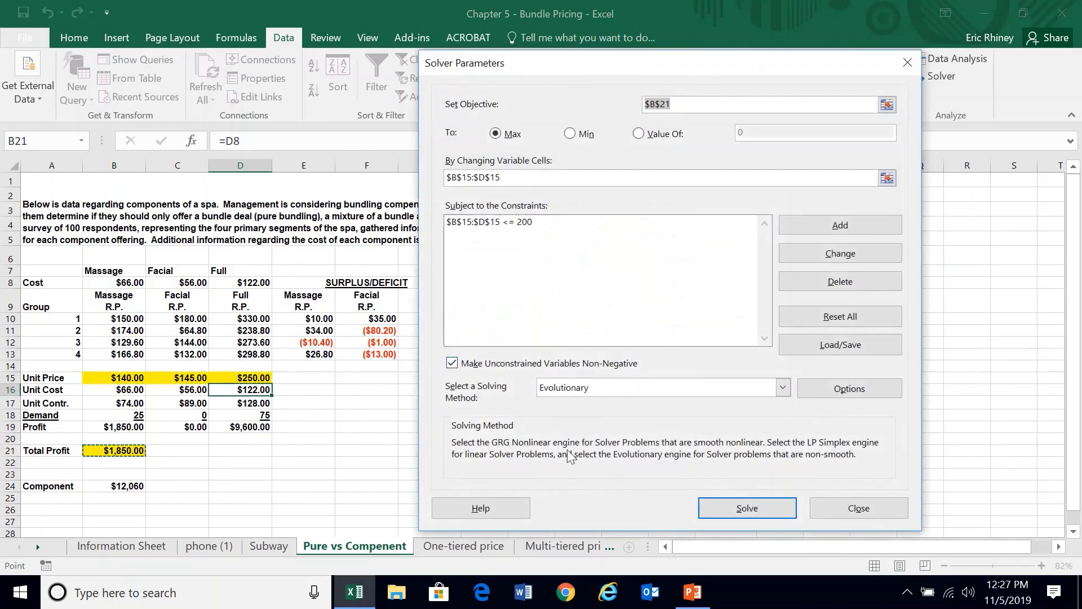
Step: Run the Evolutionary Solver with the three prices limited to 200 and keep its solution
left_click(736, 515)
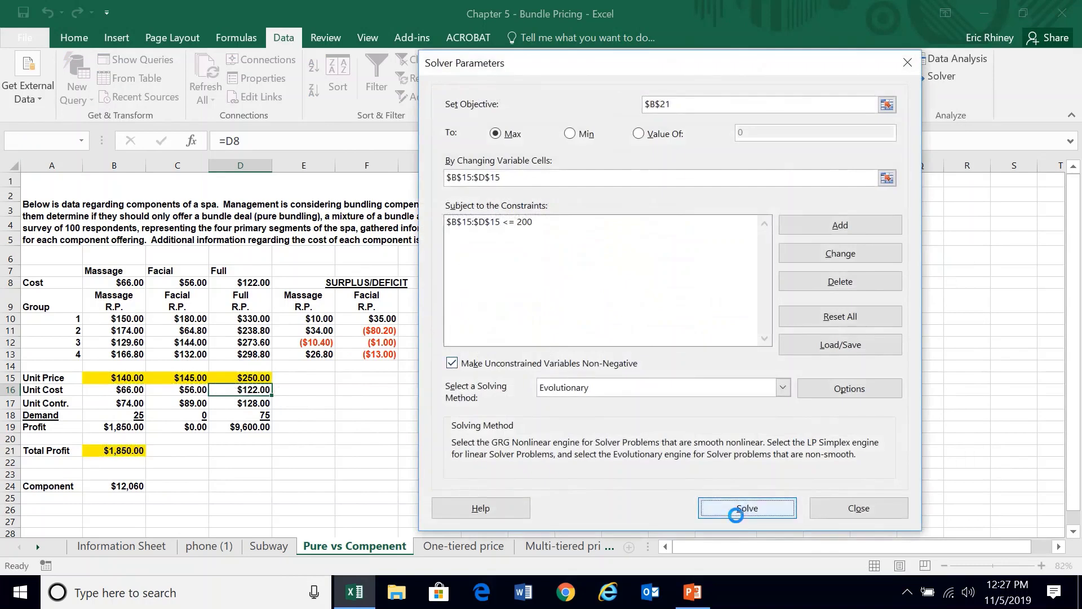
mouse_move(622, 13)
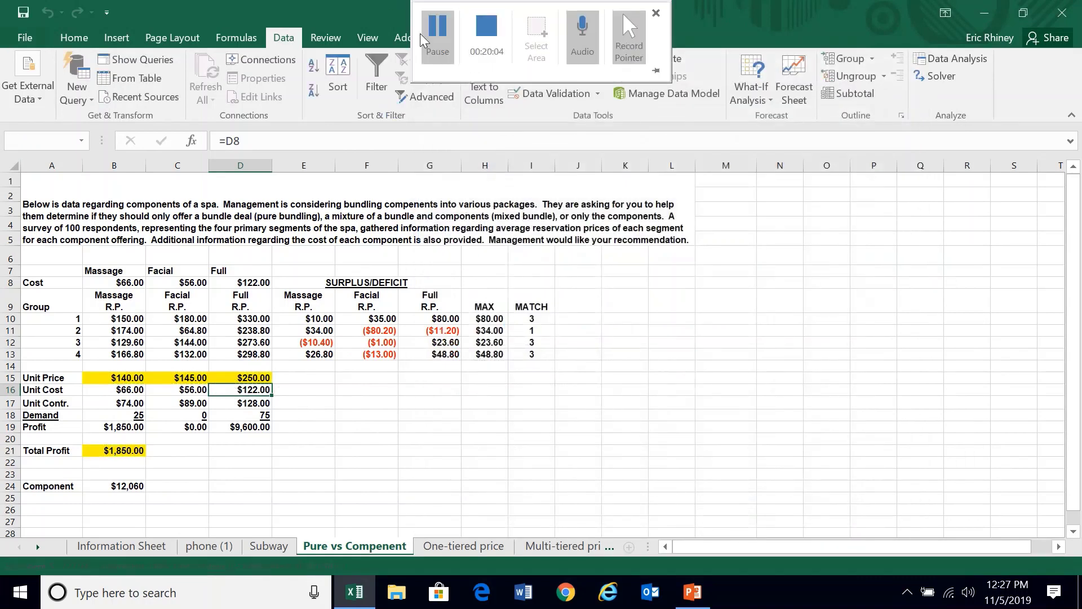
left_click(439, 40)
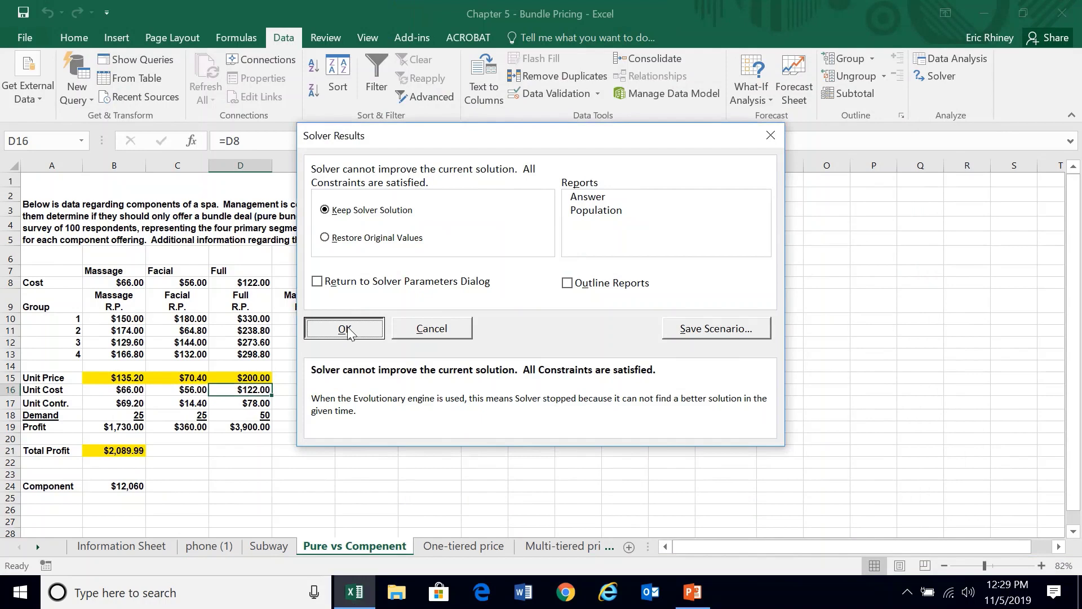
left_click(344, 329)
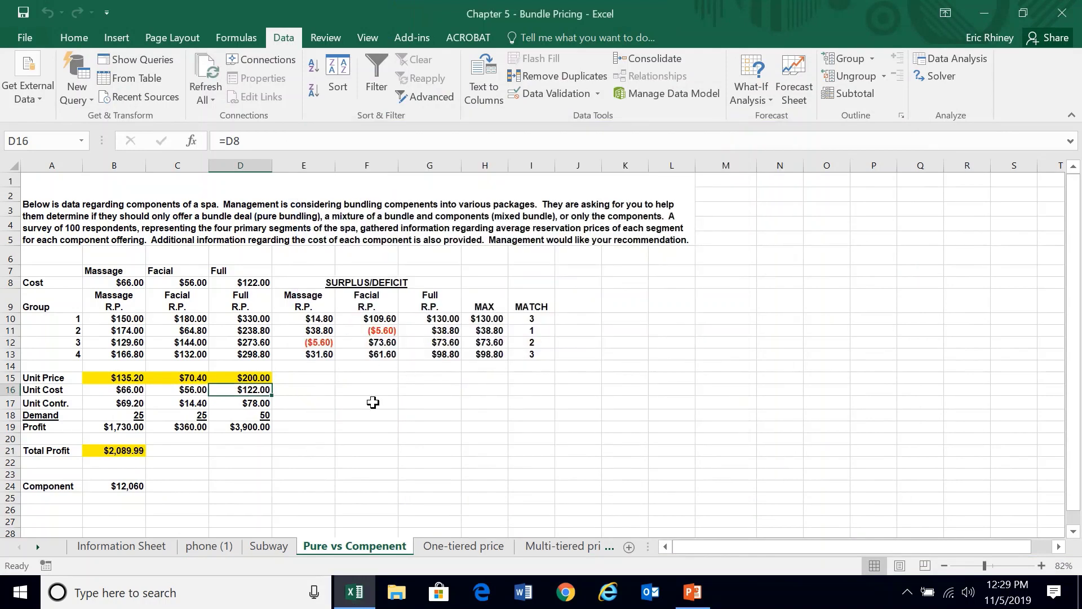
Step: Extend the total profit formula in B21 to include the full package, as =SUM(B19:D19)
scroll(404, 403, "down", 2)
scroll(403, 404, "up", 2)
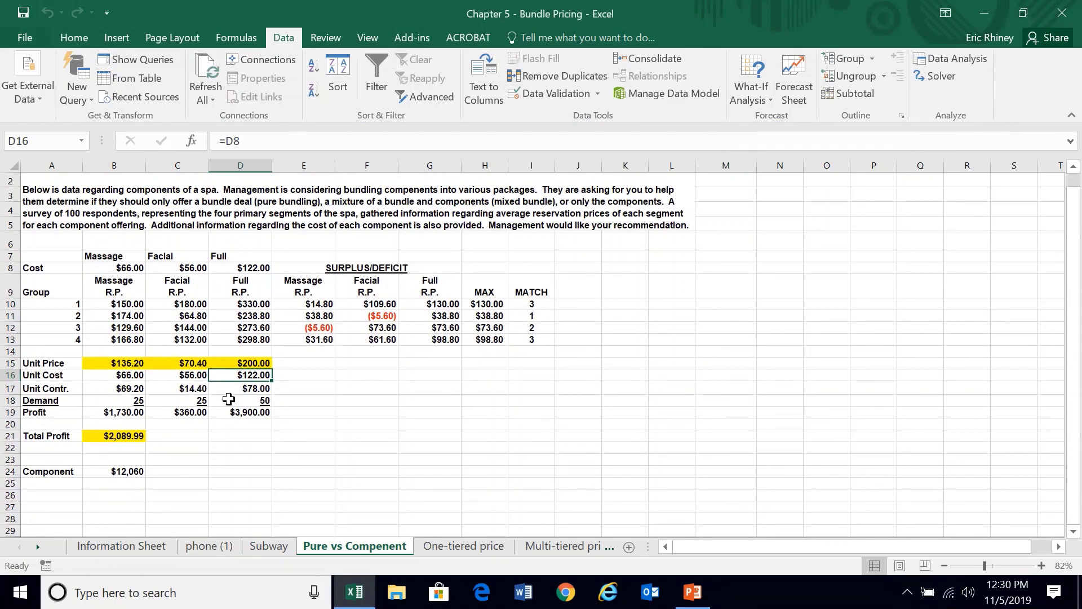
left_click(116, 437)
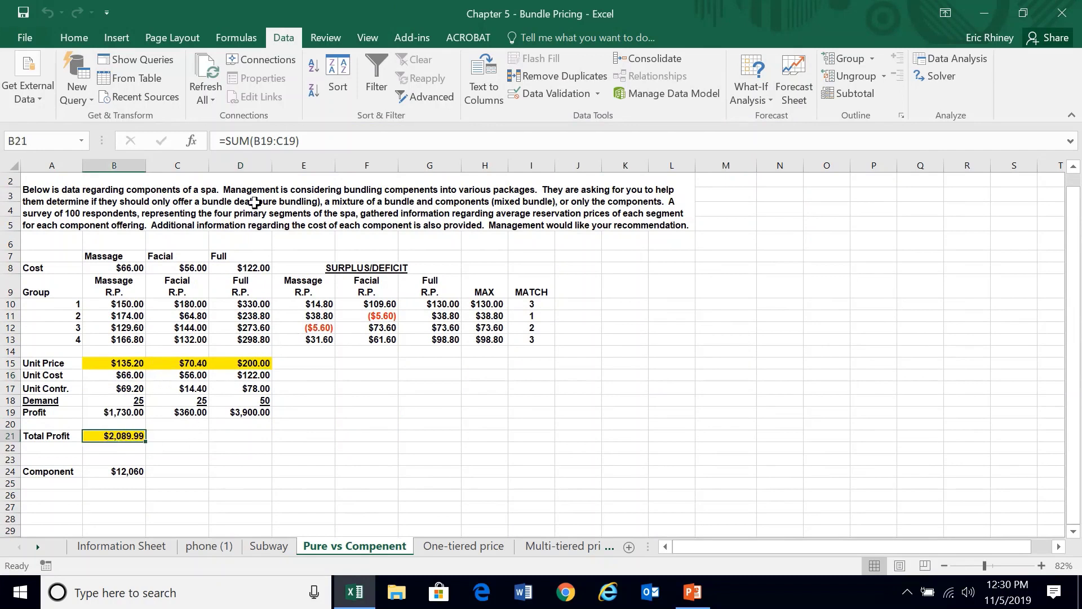
left_click(301, 140)
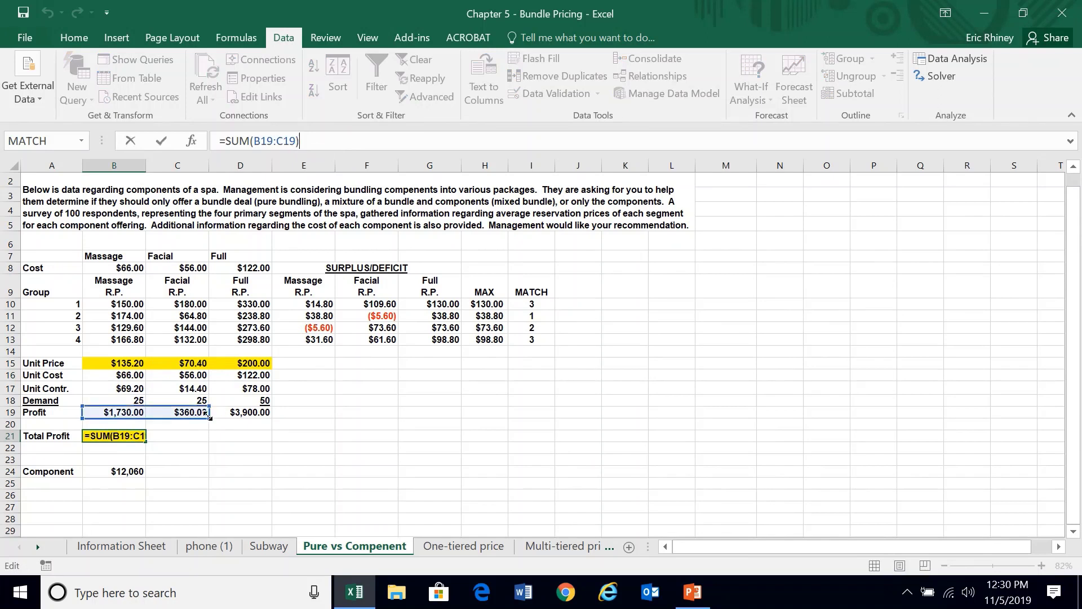
left_click_drag(234, 411, 257, 414)
key("Return")
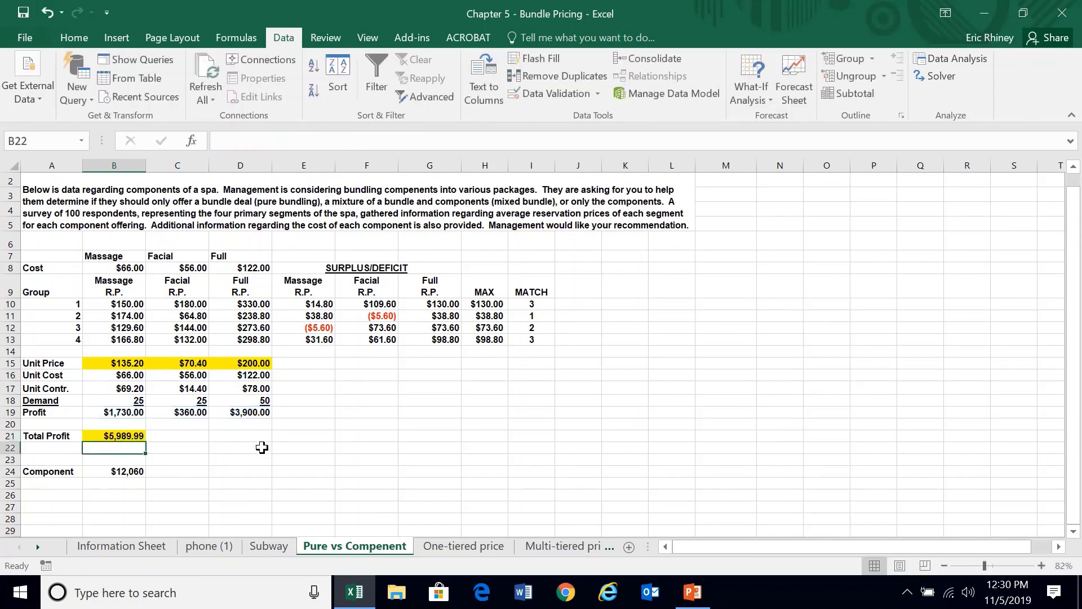
Step: Rerun Solver to maximize the corrected total profit in B21 with prices limited to 200
left_click(94, 434)
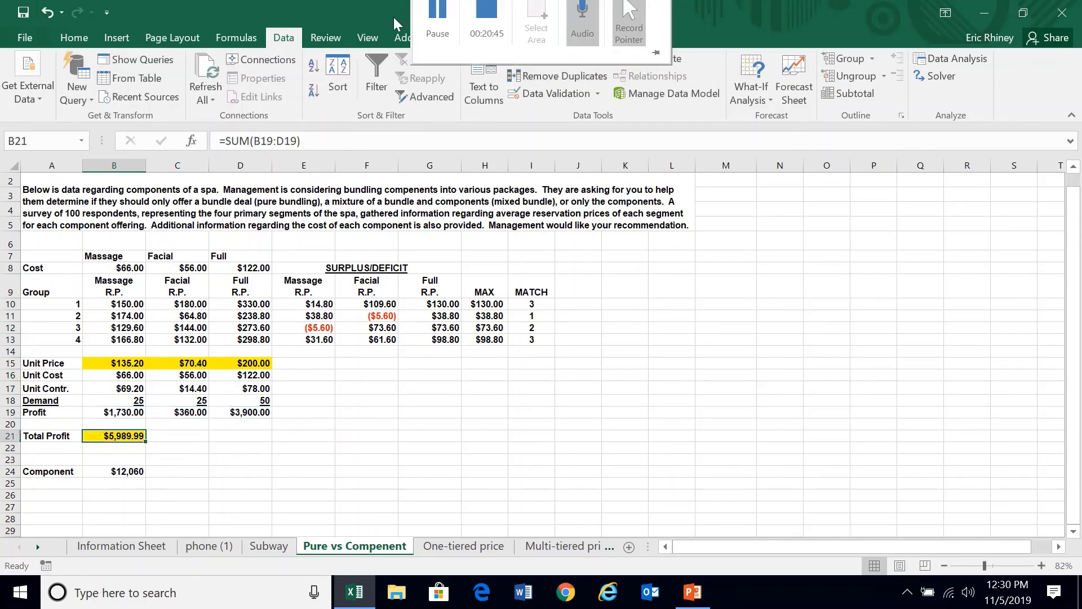
left_click(929, 82)
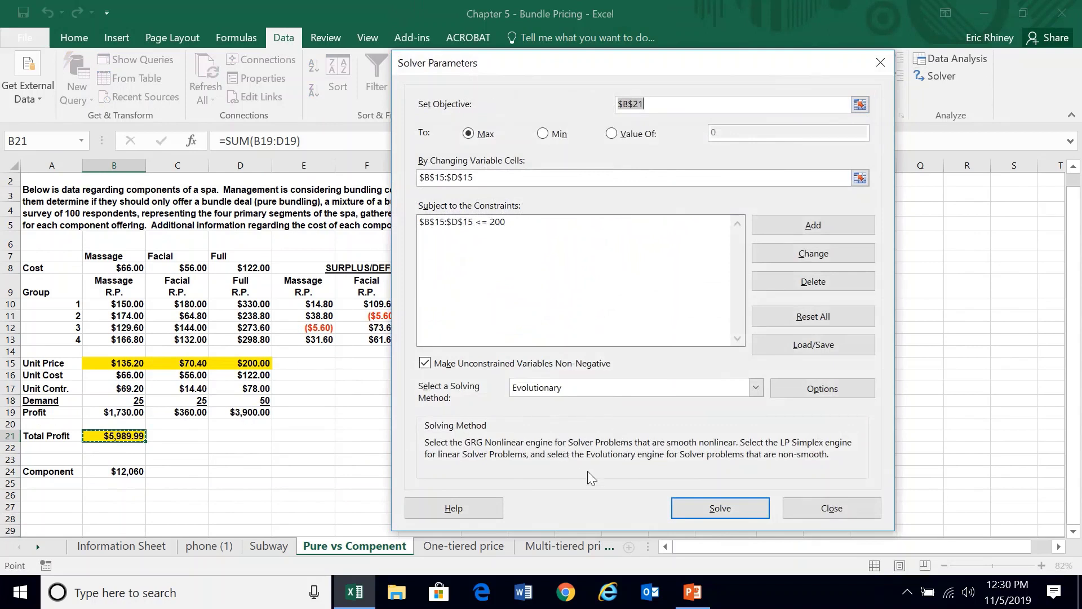
left_click(687, 508)
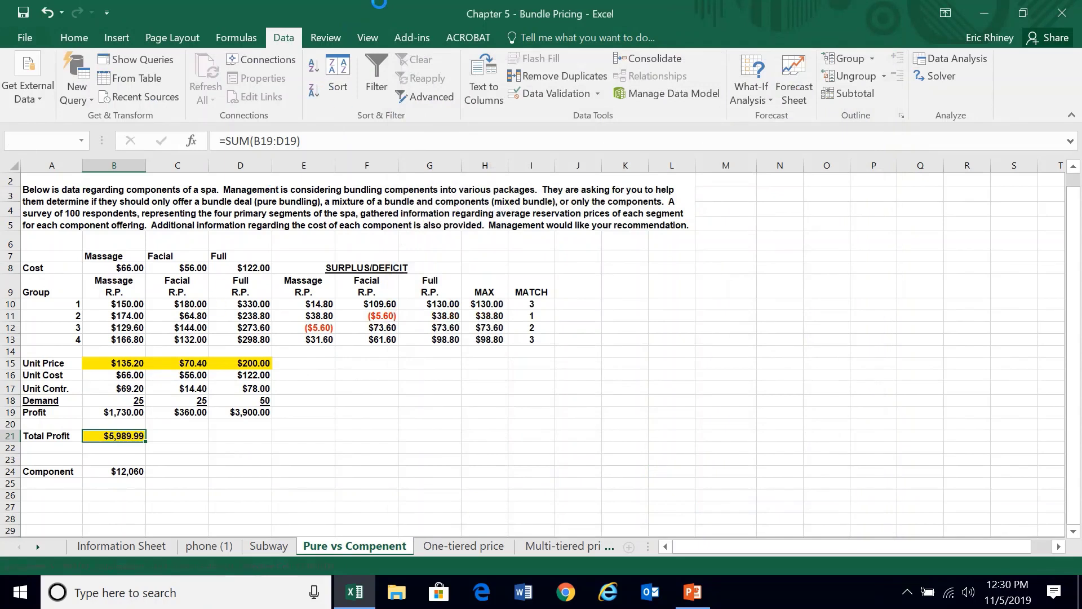
mouse_move(439, 5)
left_click(437, 34)
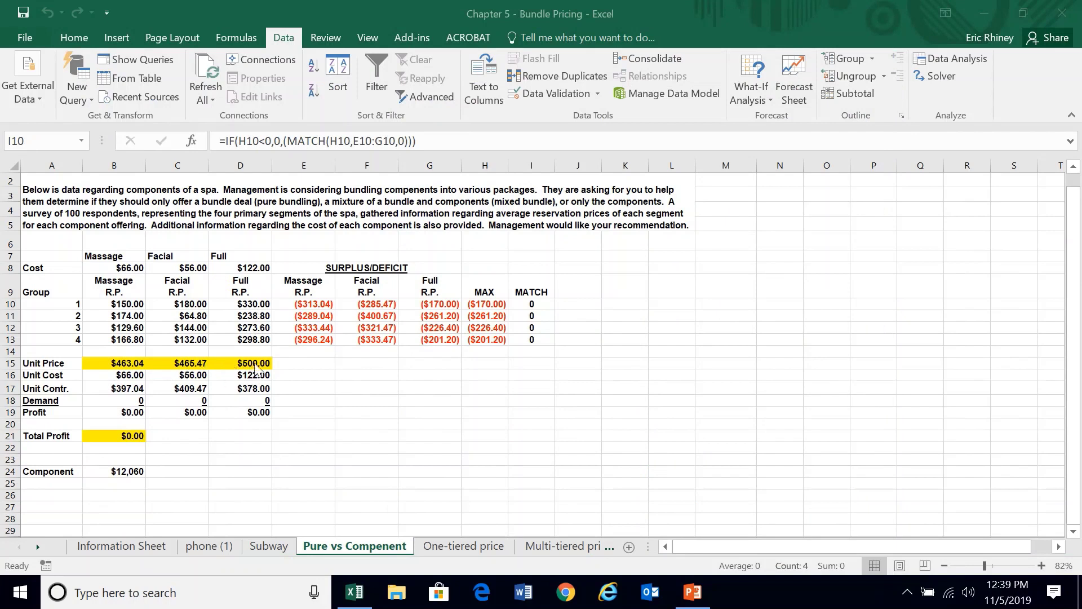
left_click(944, 81)
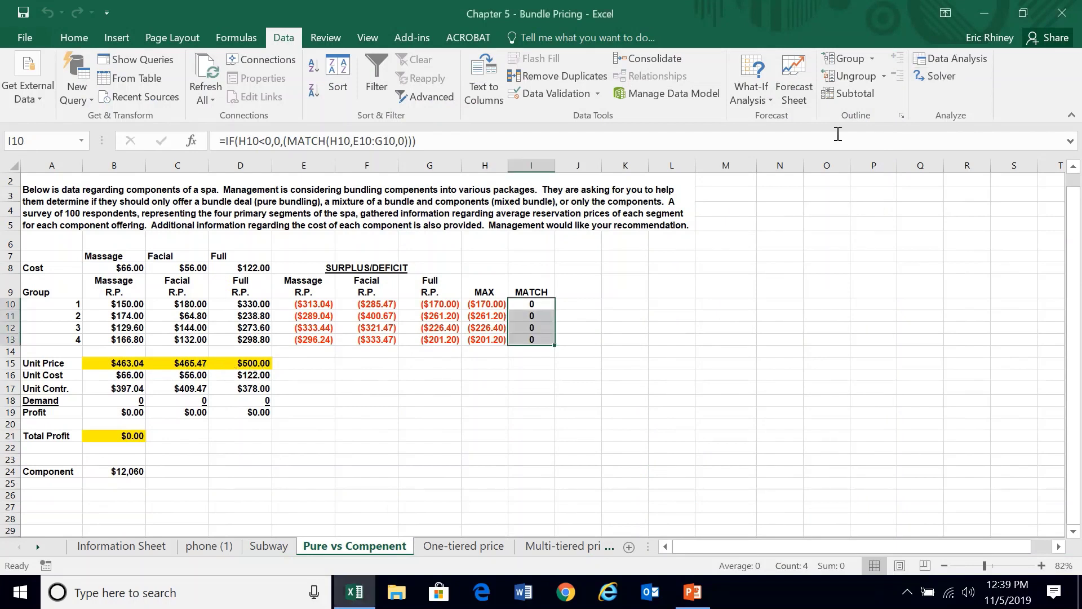
left_click(936, 78)
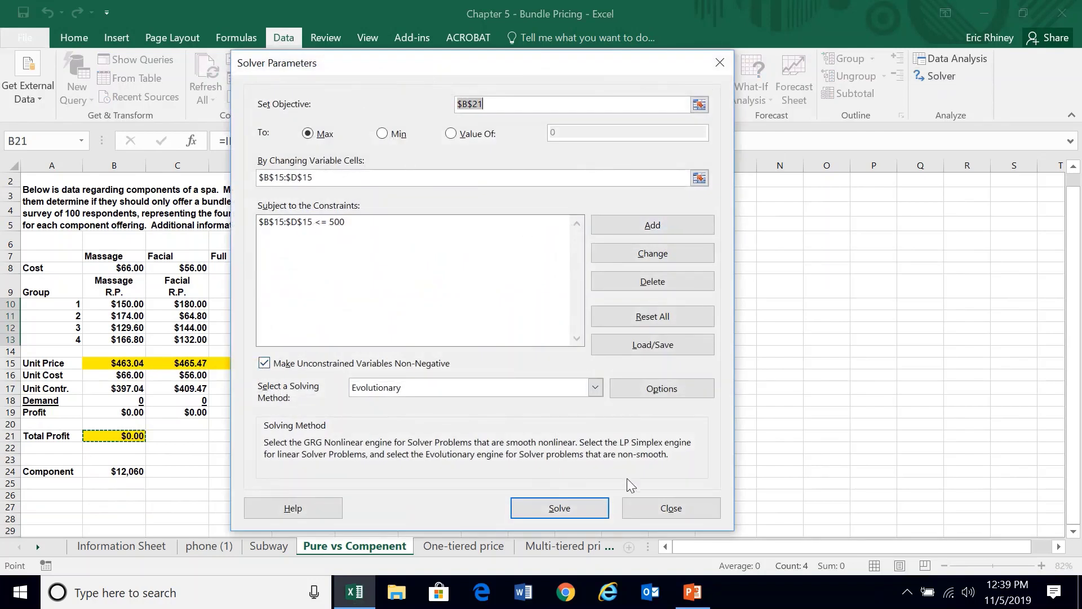
left_click(654, 507)
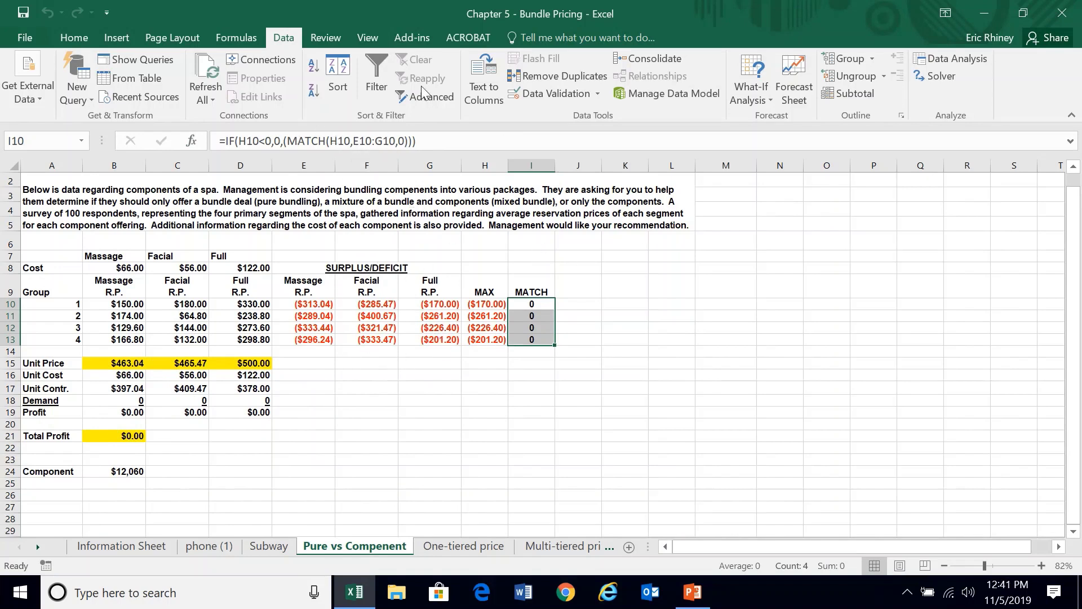
Step: Run the Evolutionary Solver on B21 with the unit prices limited to 500 and keep its solution
left_click(939, 81)
left_click(540, 502)
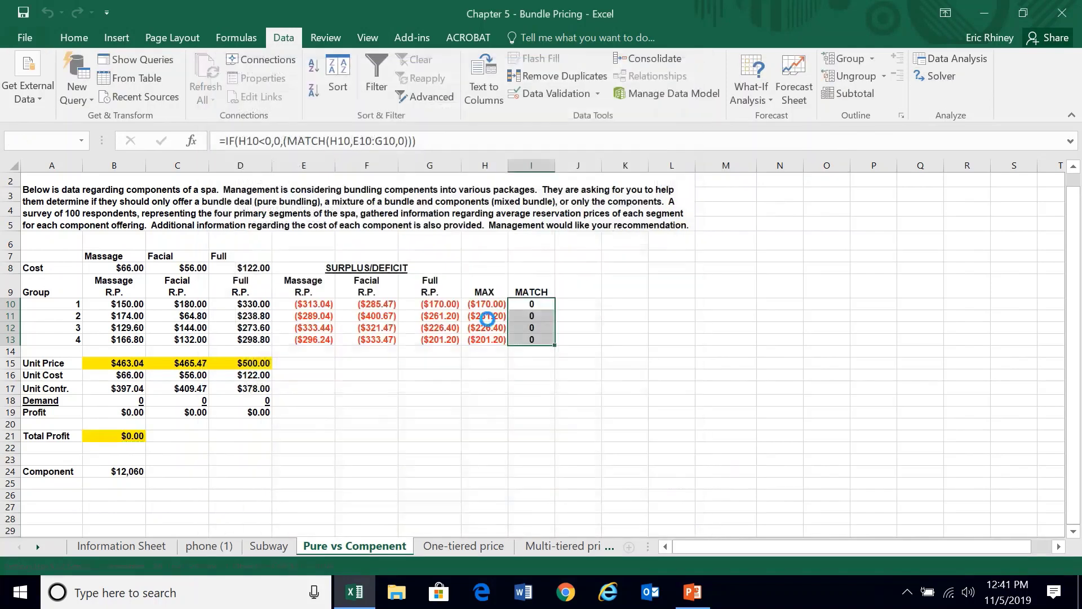
mouse_move(622, 13)
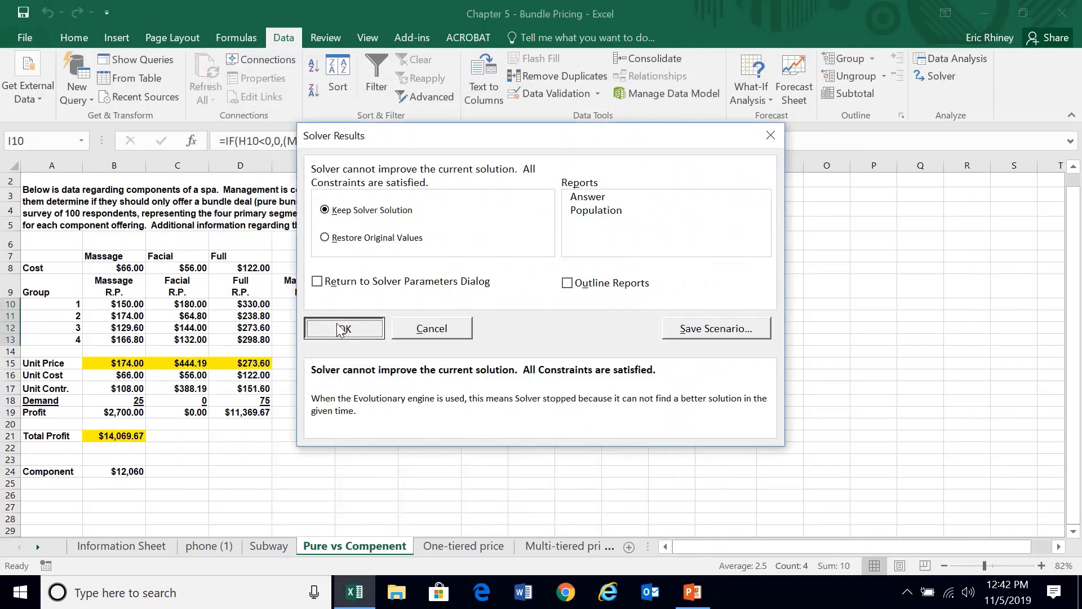
left_click(340, 330)
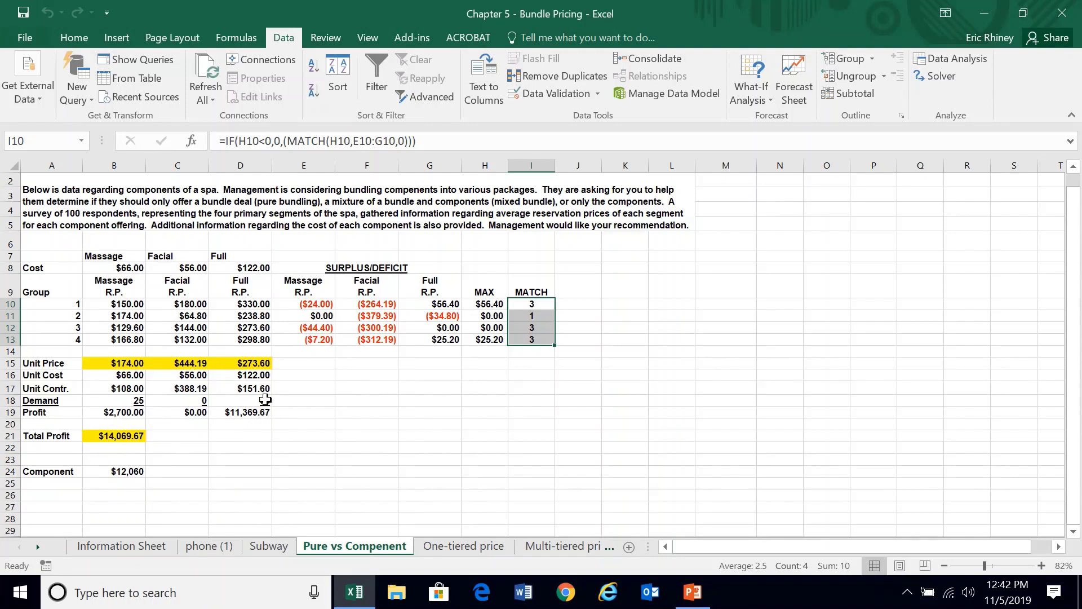
Step: Review the optimized unit prices against total profit and set the facial's unit price in C15 to 190
left_click(126, 435)
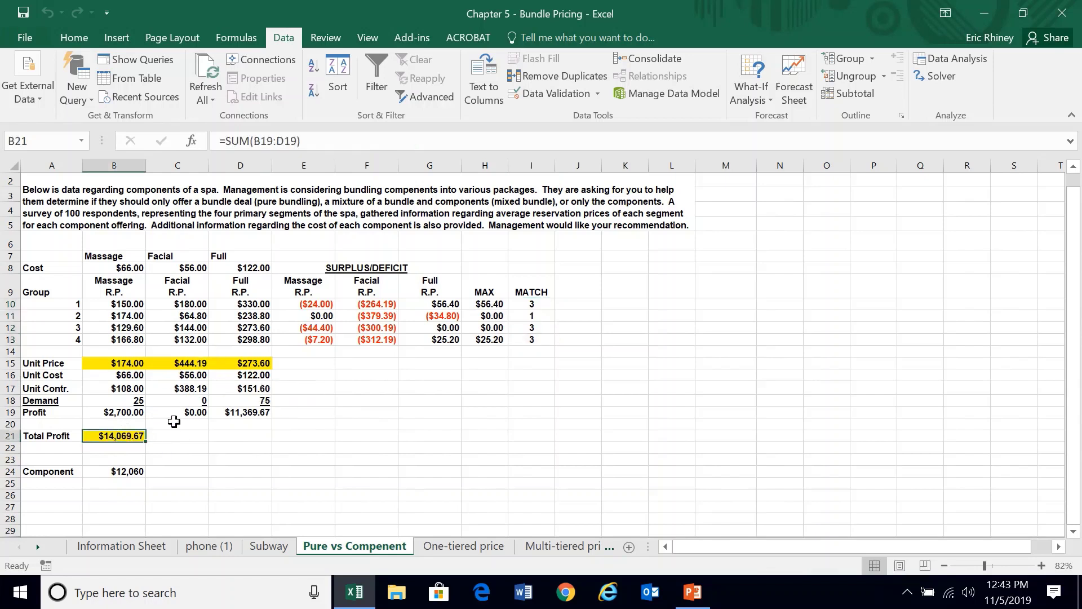
left_click_drag(105, 363, 238, 361)
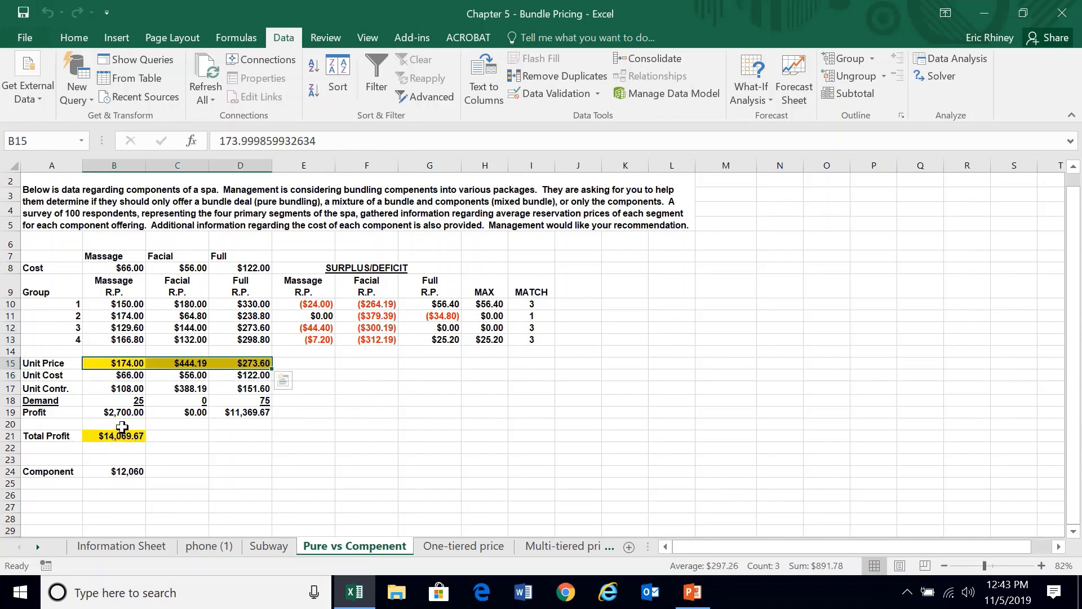
left_click(97, 364)
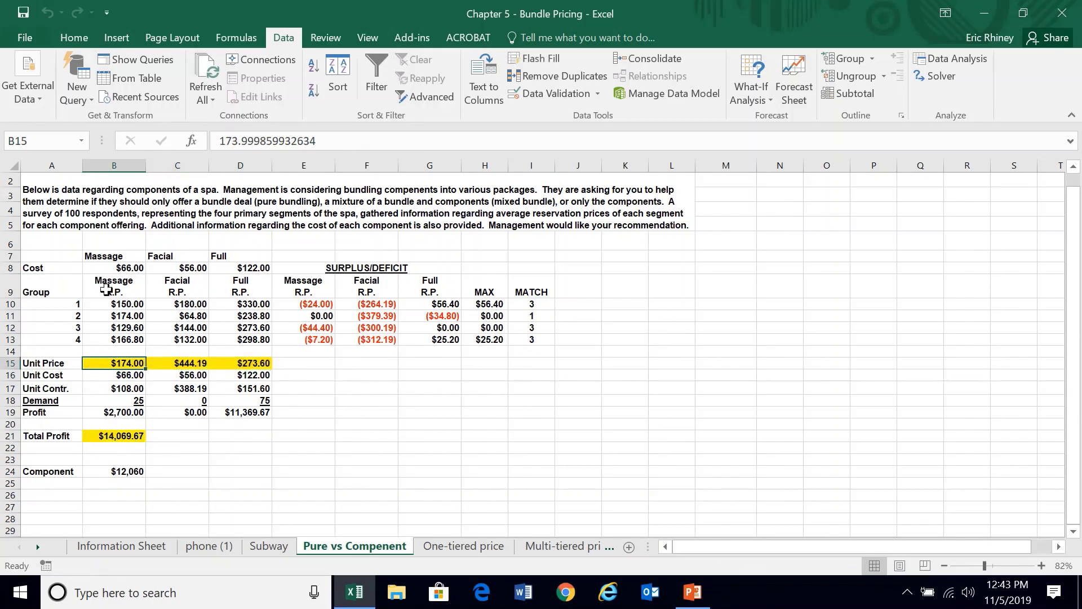
left_click(169, 360)
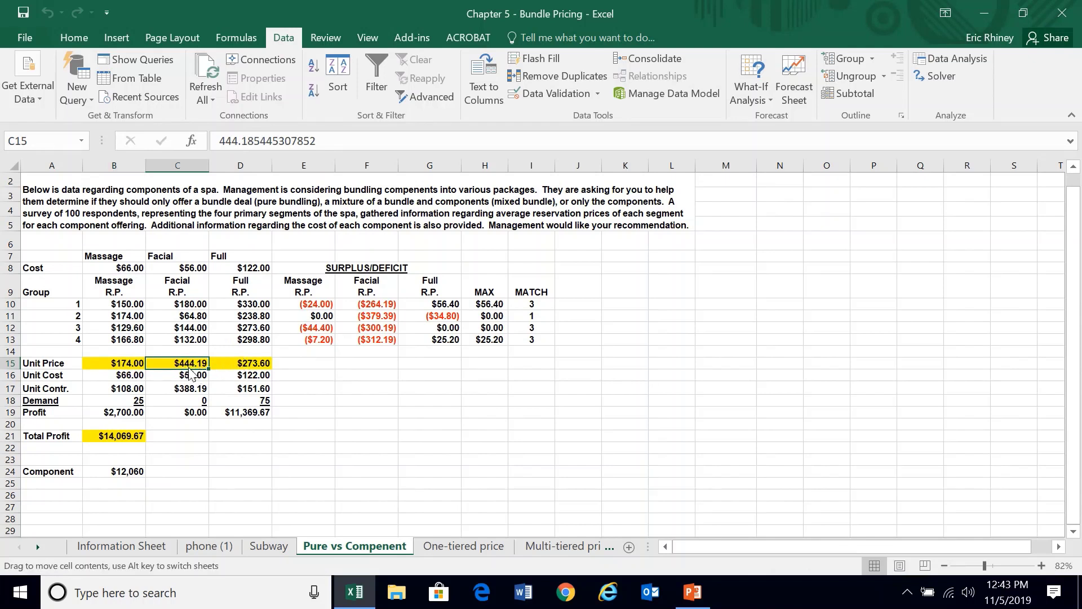
type("19")
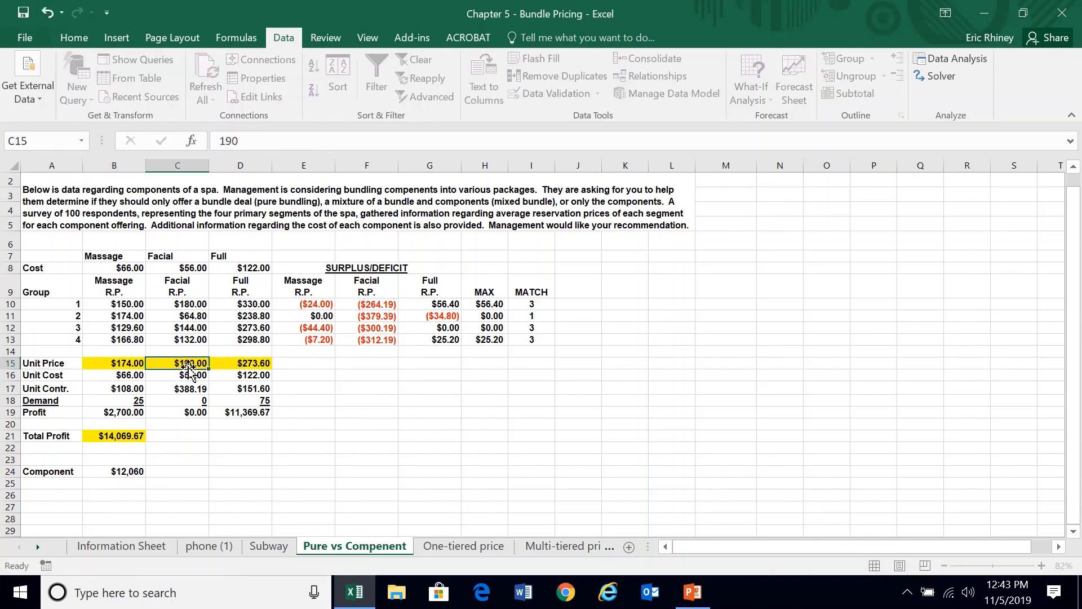
type("0")
key("Return")
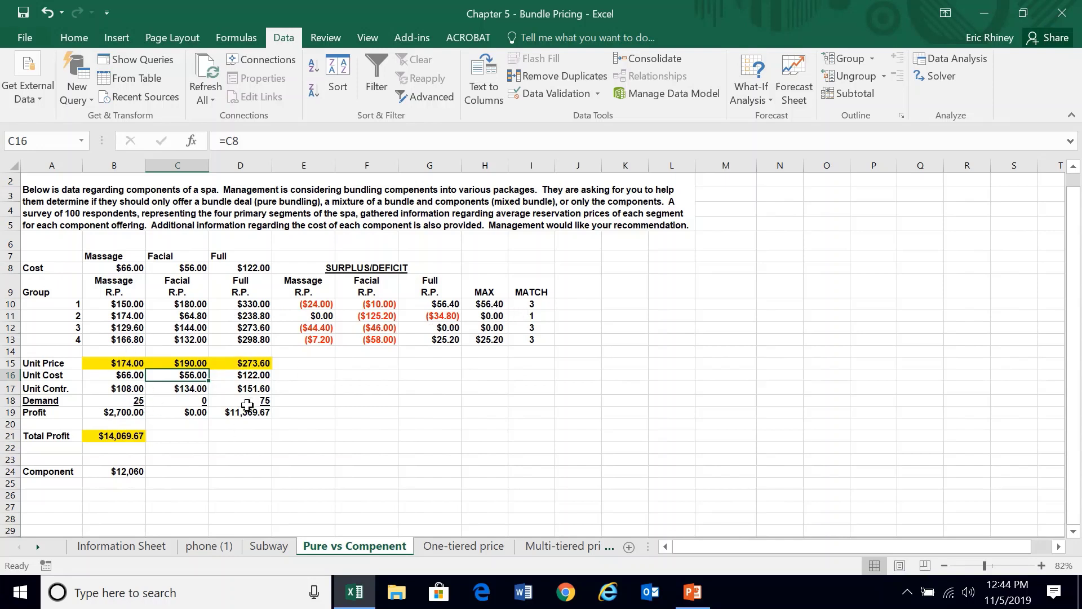
left_click(122, 437)
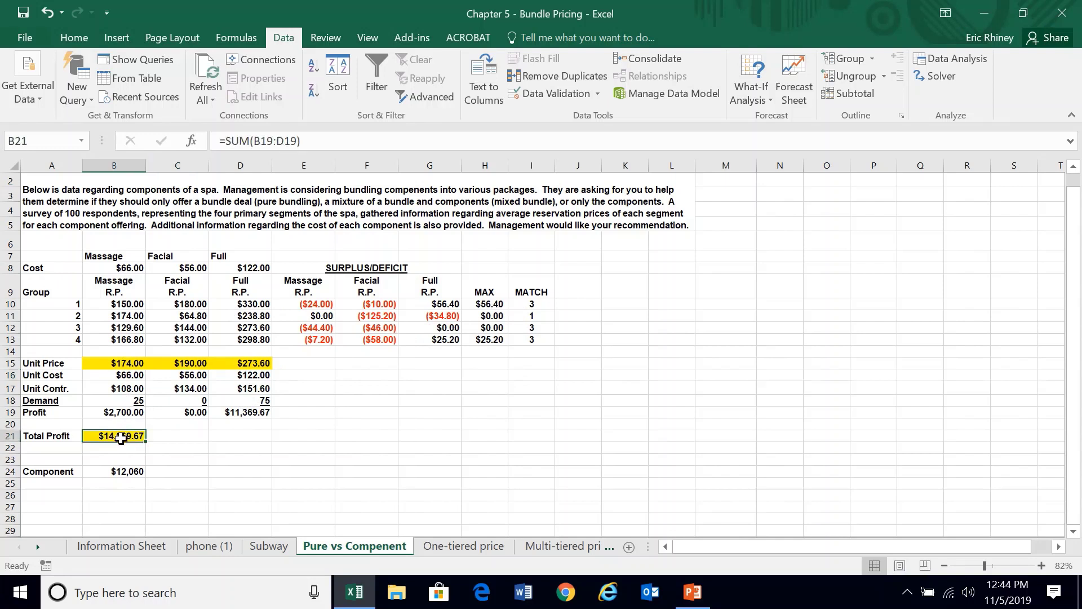